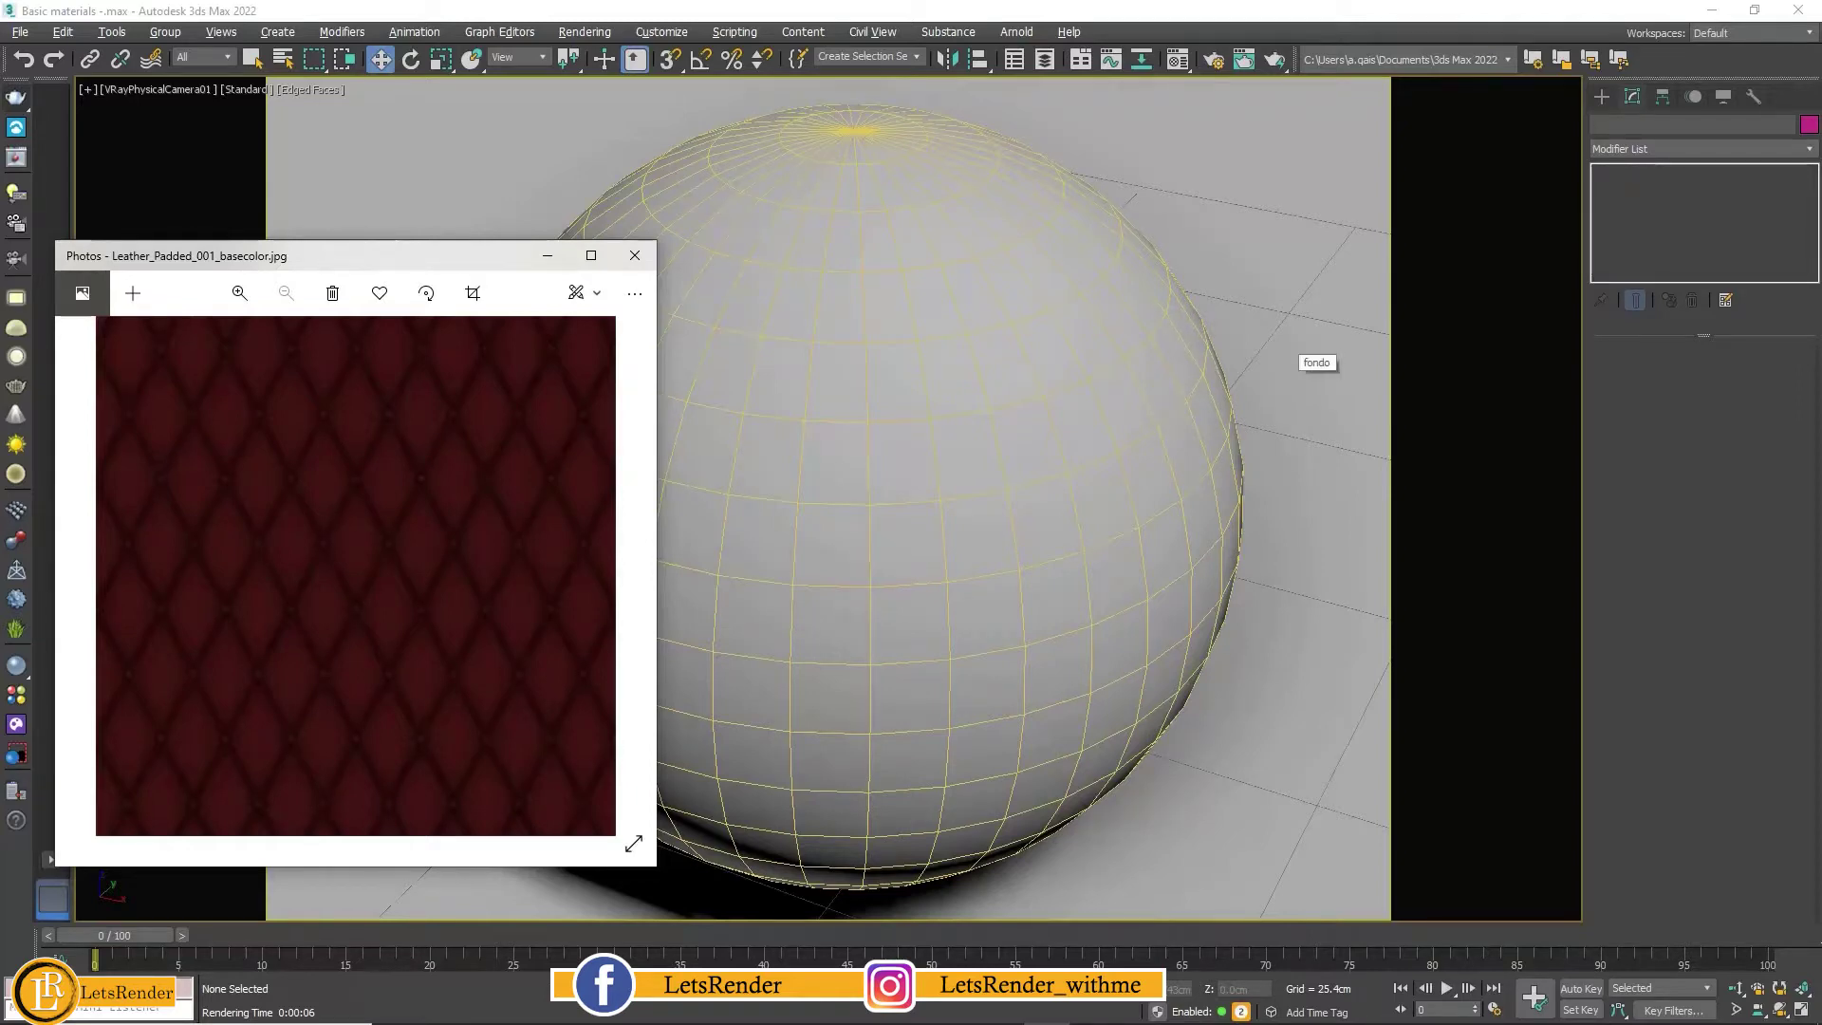
# Step: Cycle through the Leather_Padded_001 basecolor, ambientOcclusion, height, normal and roughness images
pyautogui.press('Left')
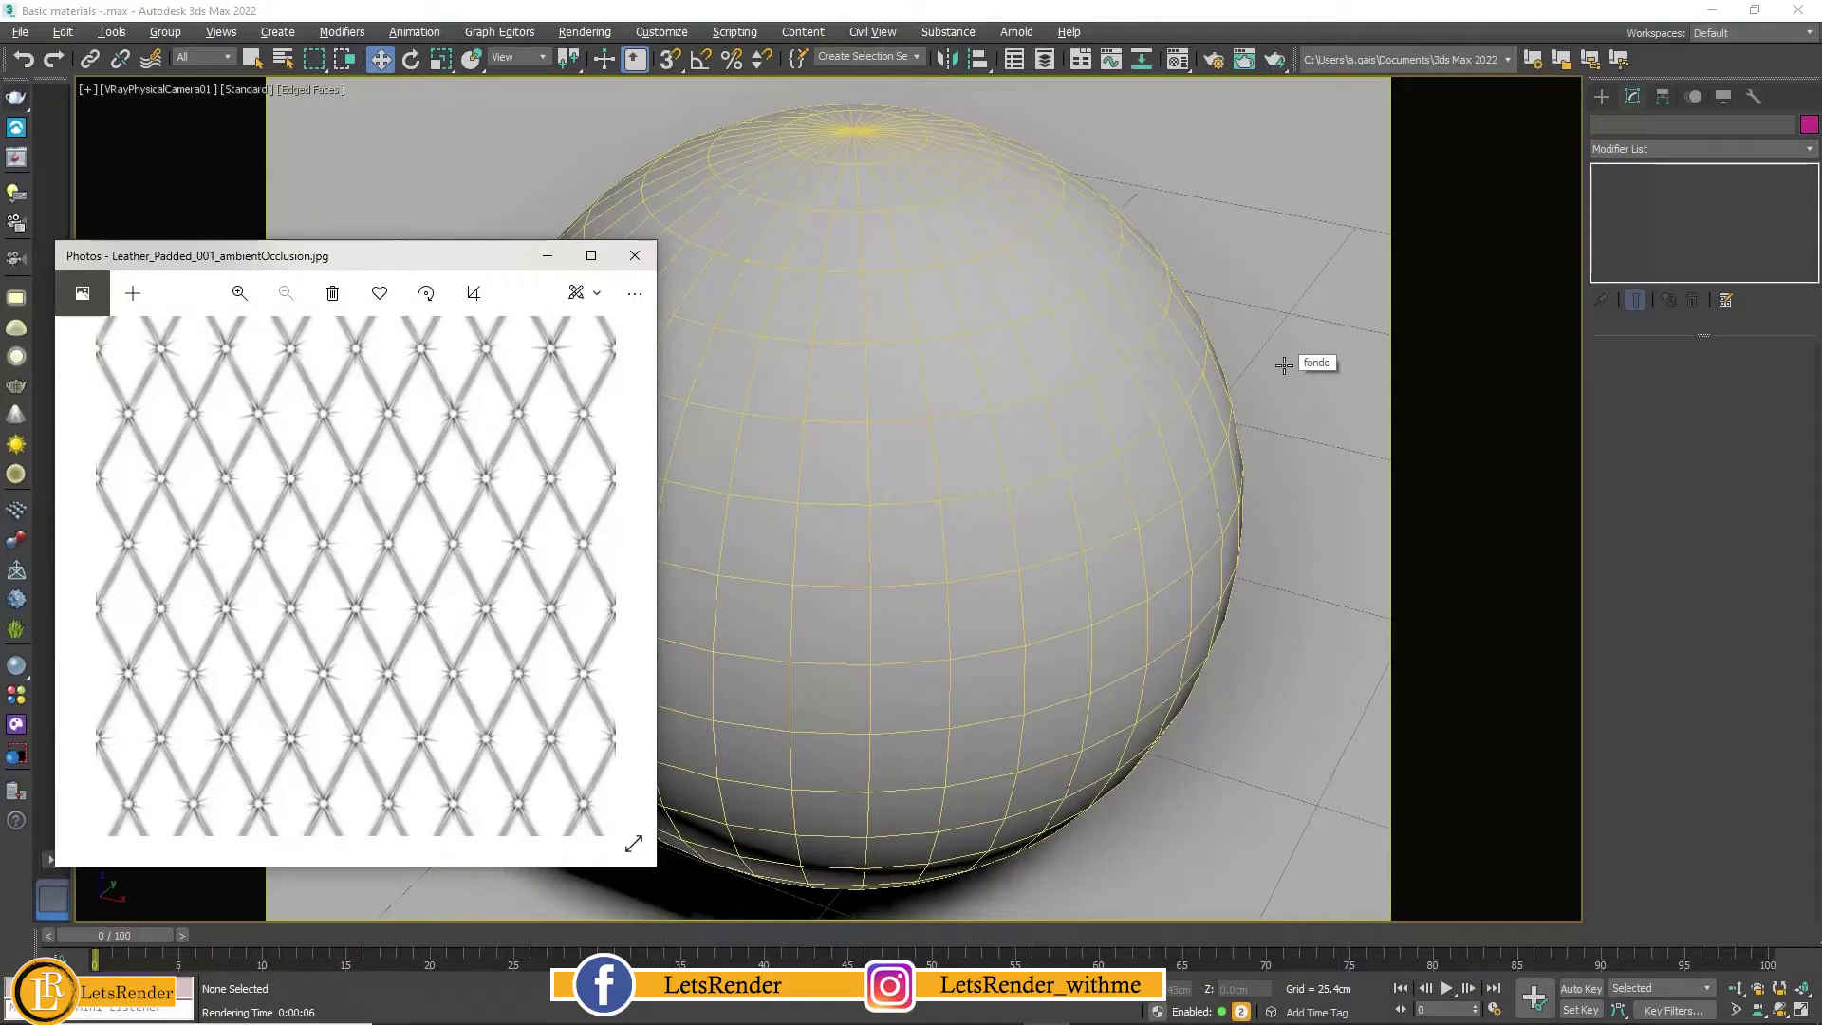
pyautogui.press('Right')
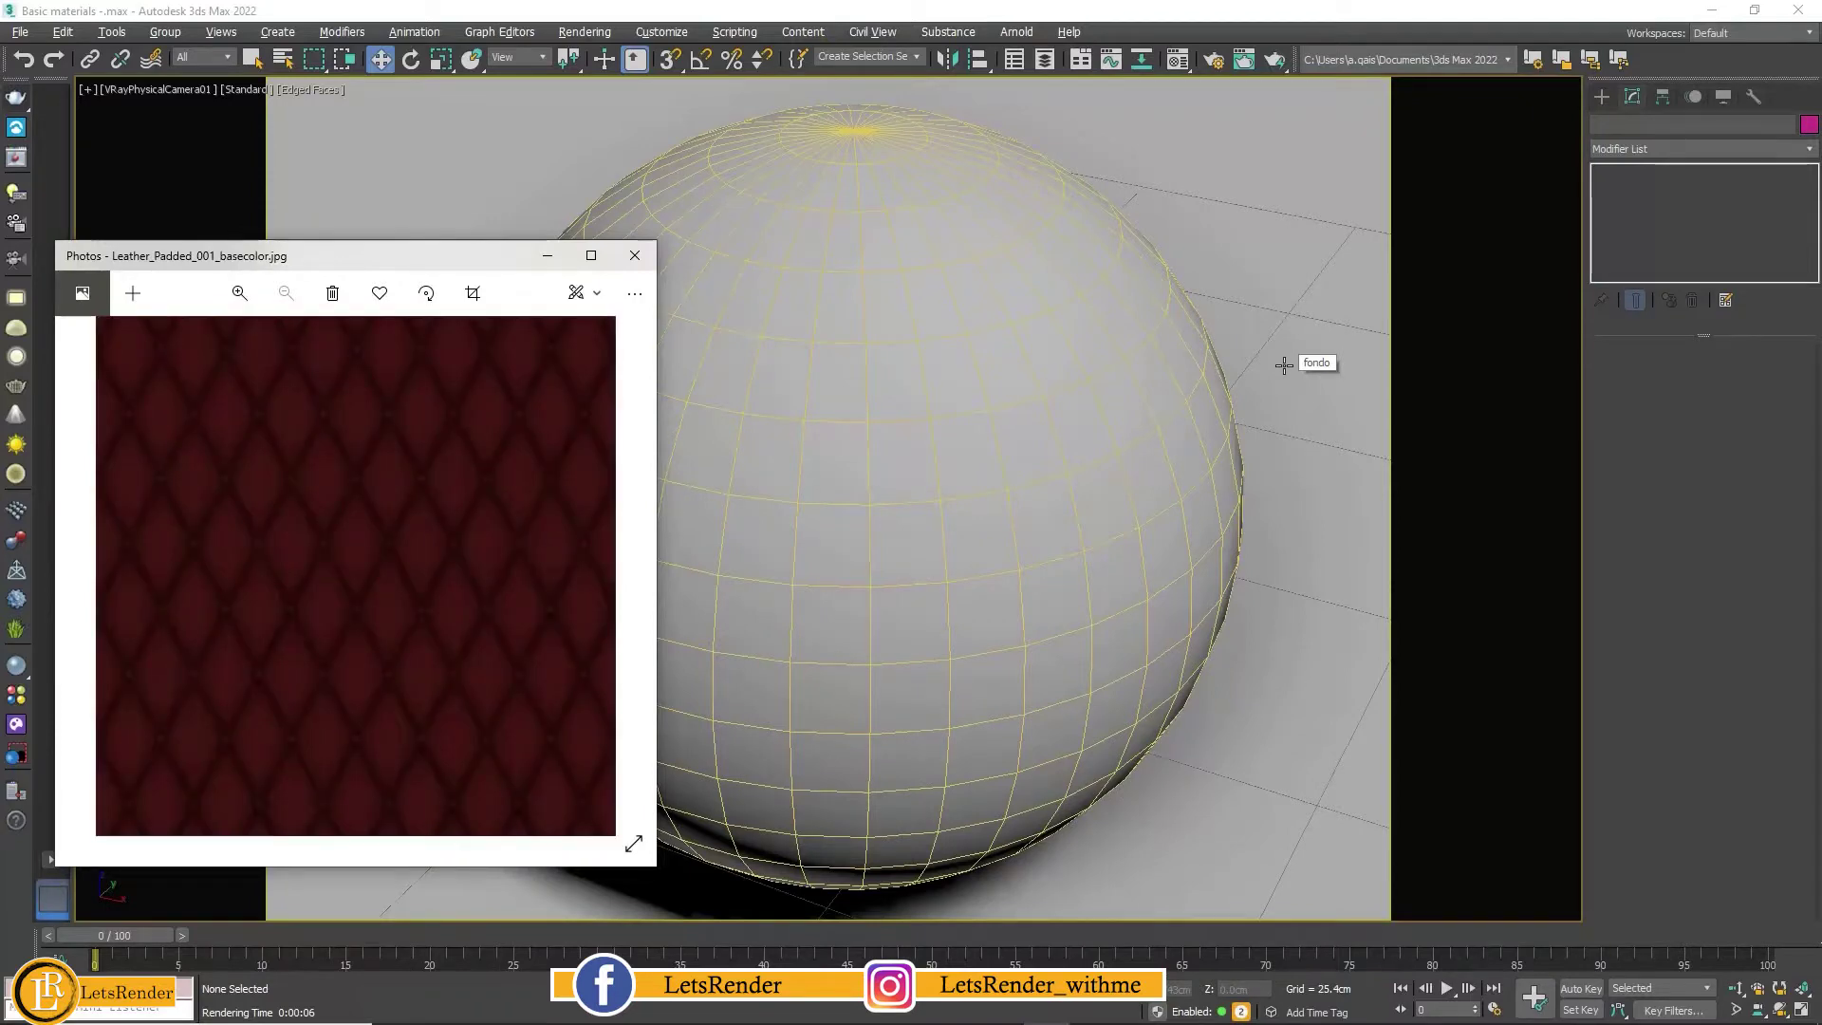
pyautogui.press('Right')
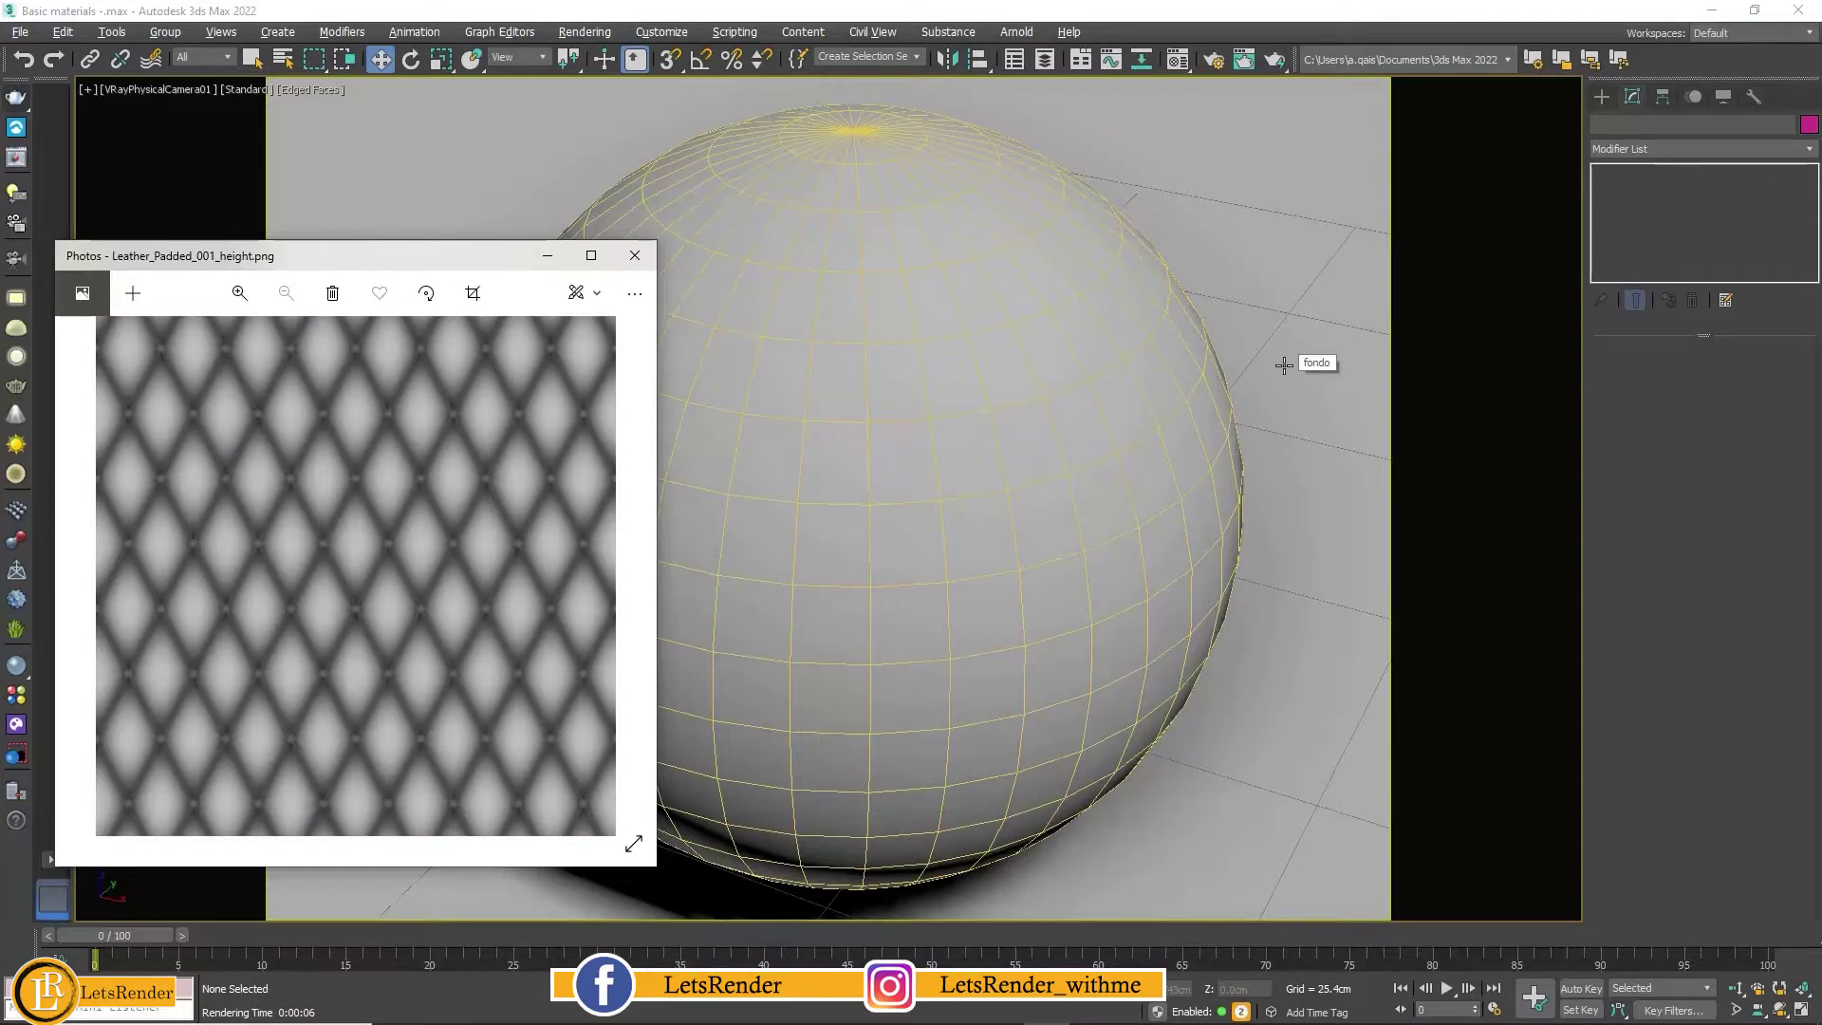
pyautogui.press('Right')
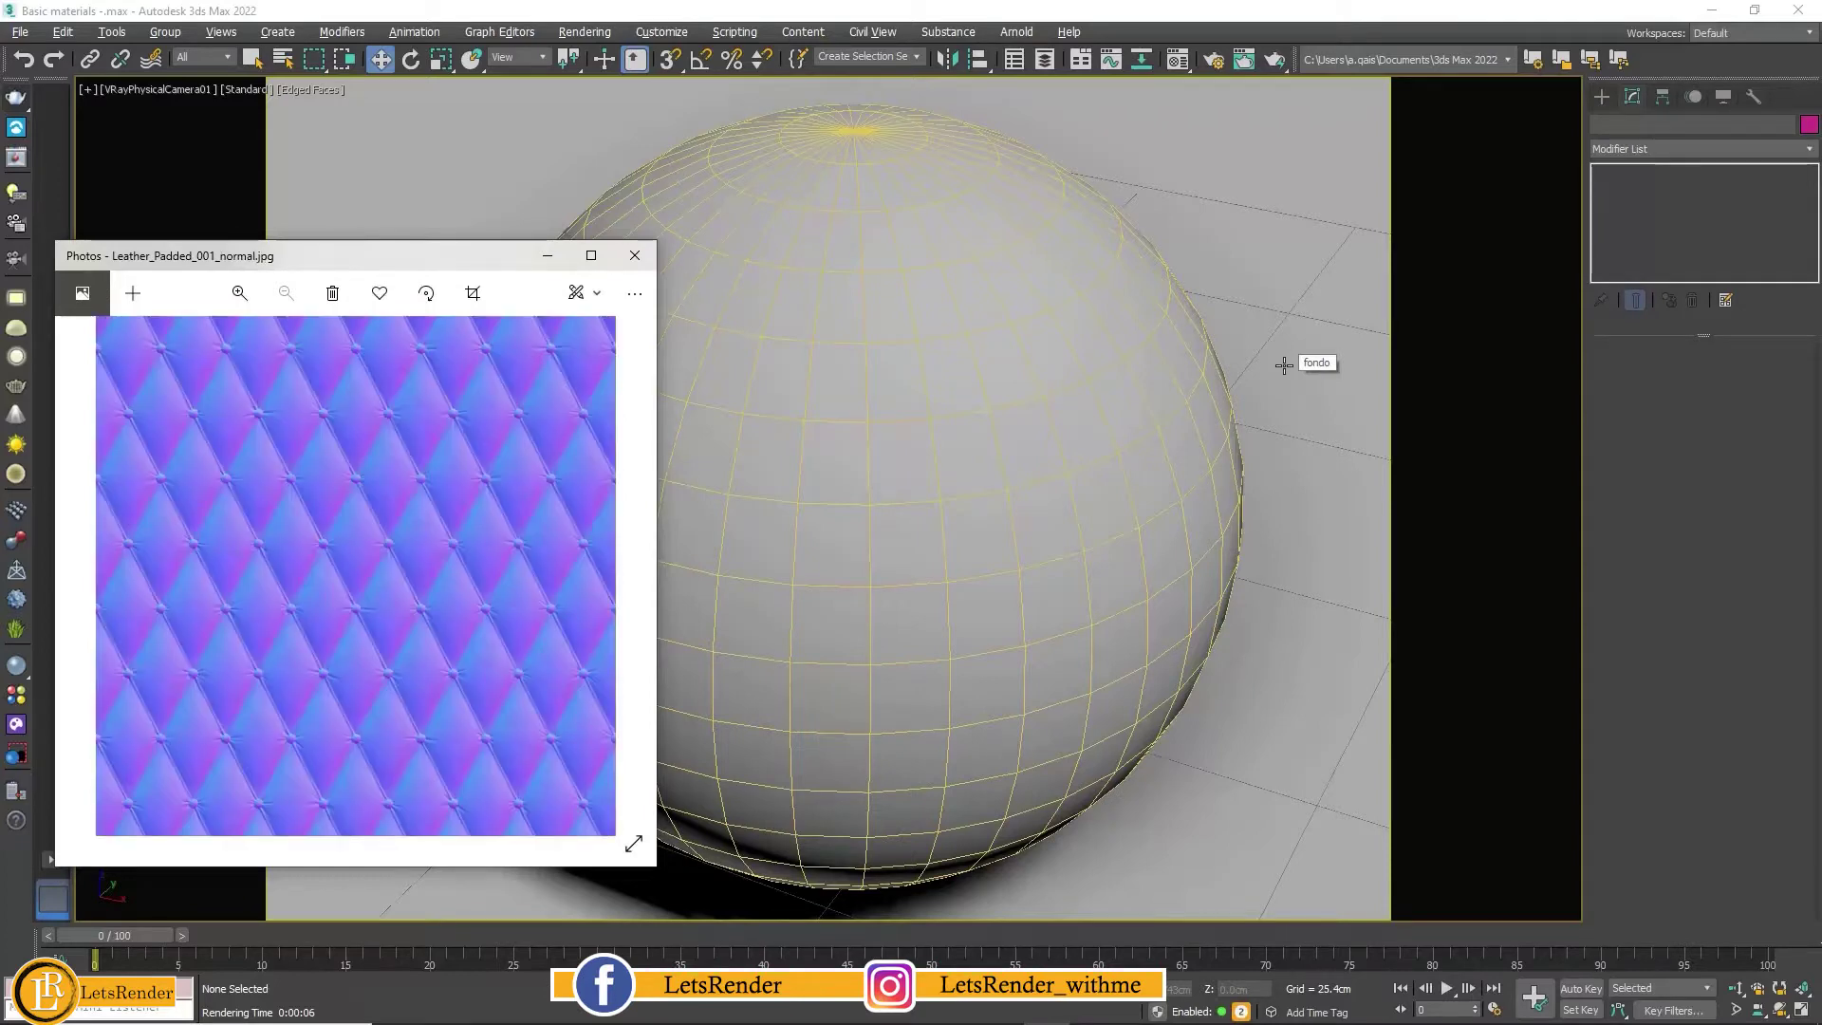
pyautogui.press('Right')
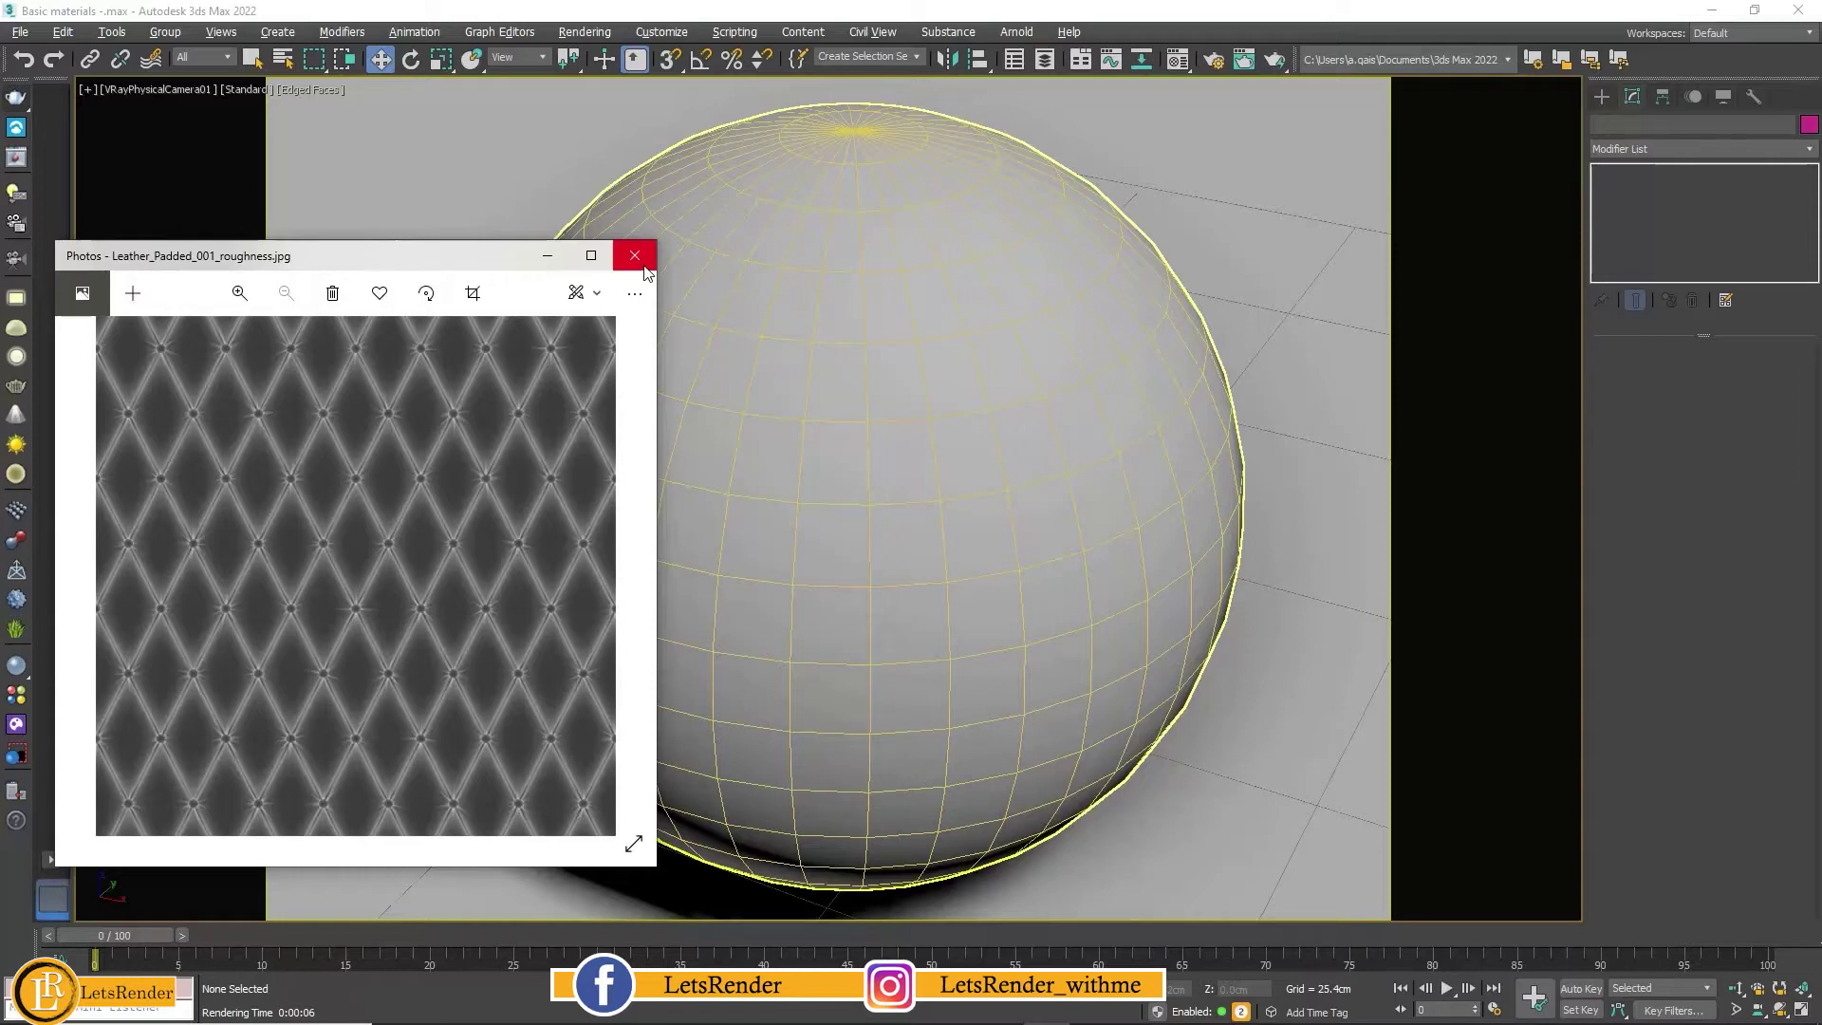
# Step: Close the texture viewer, render the plain white sphere, and open the Material Editor
pyautogui.click(634, 256)
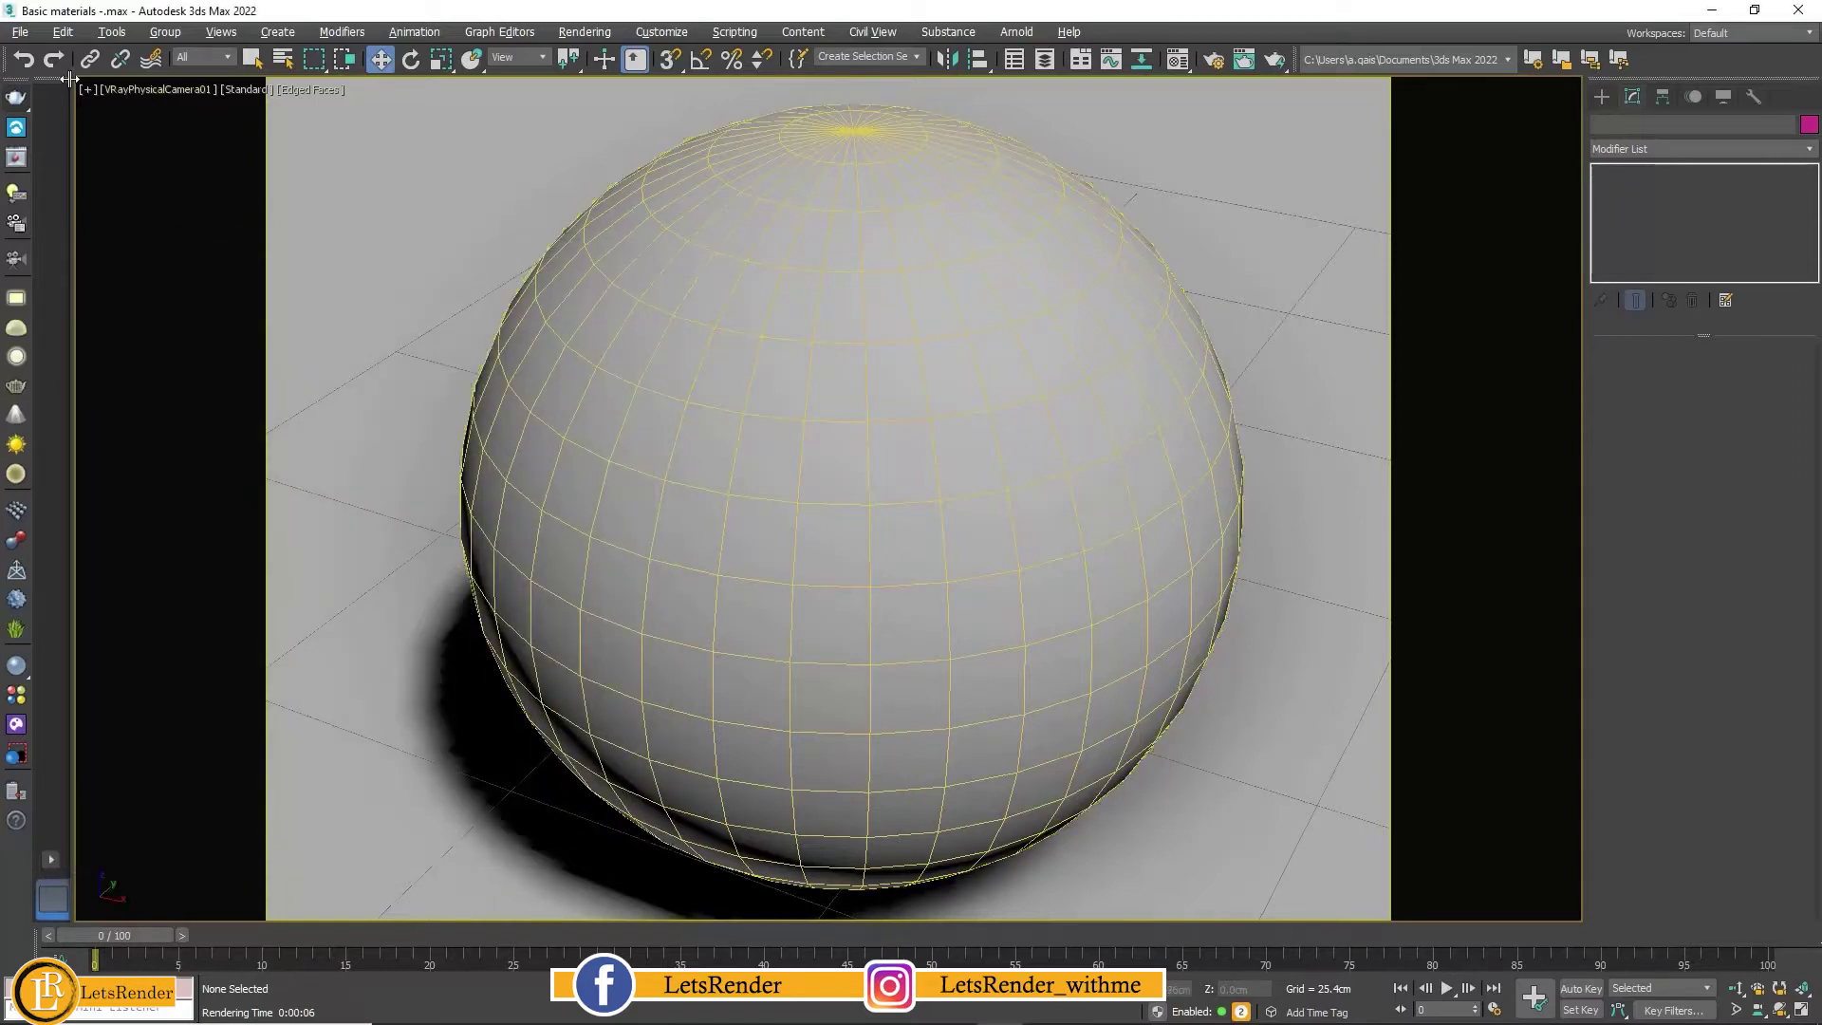
pyautogui.click(5, 104)
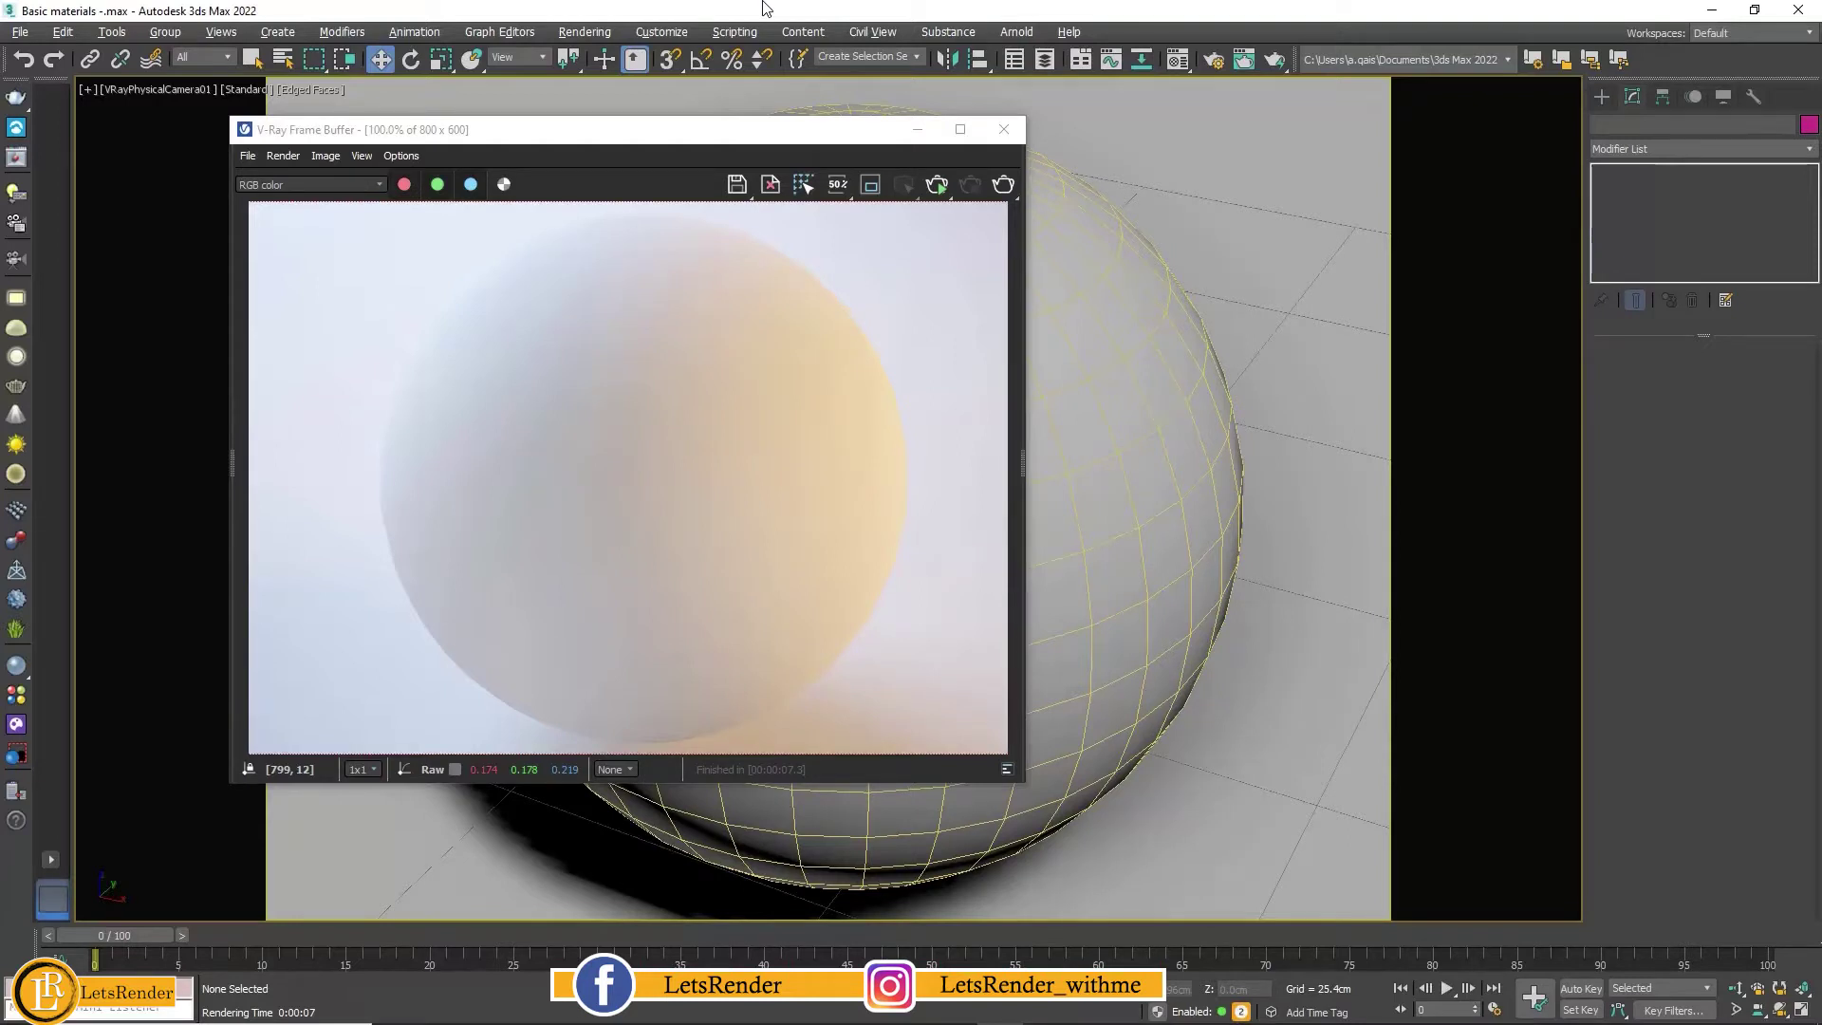
pyautogui.click(16, 665)
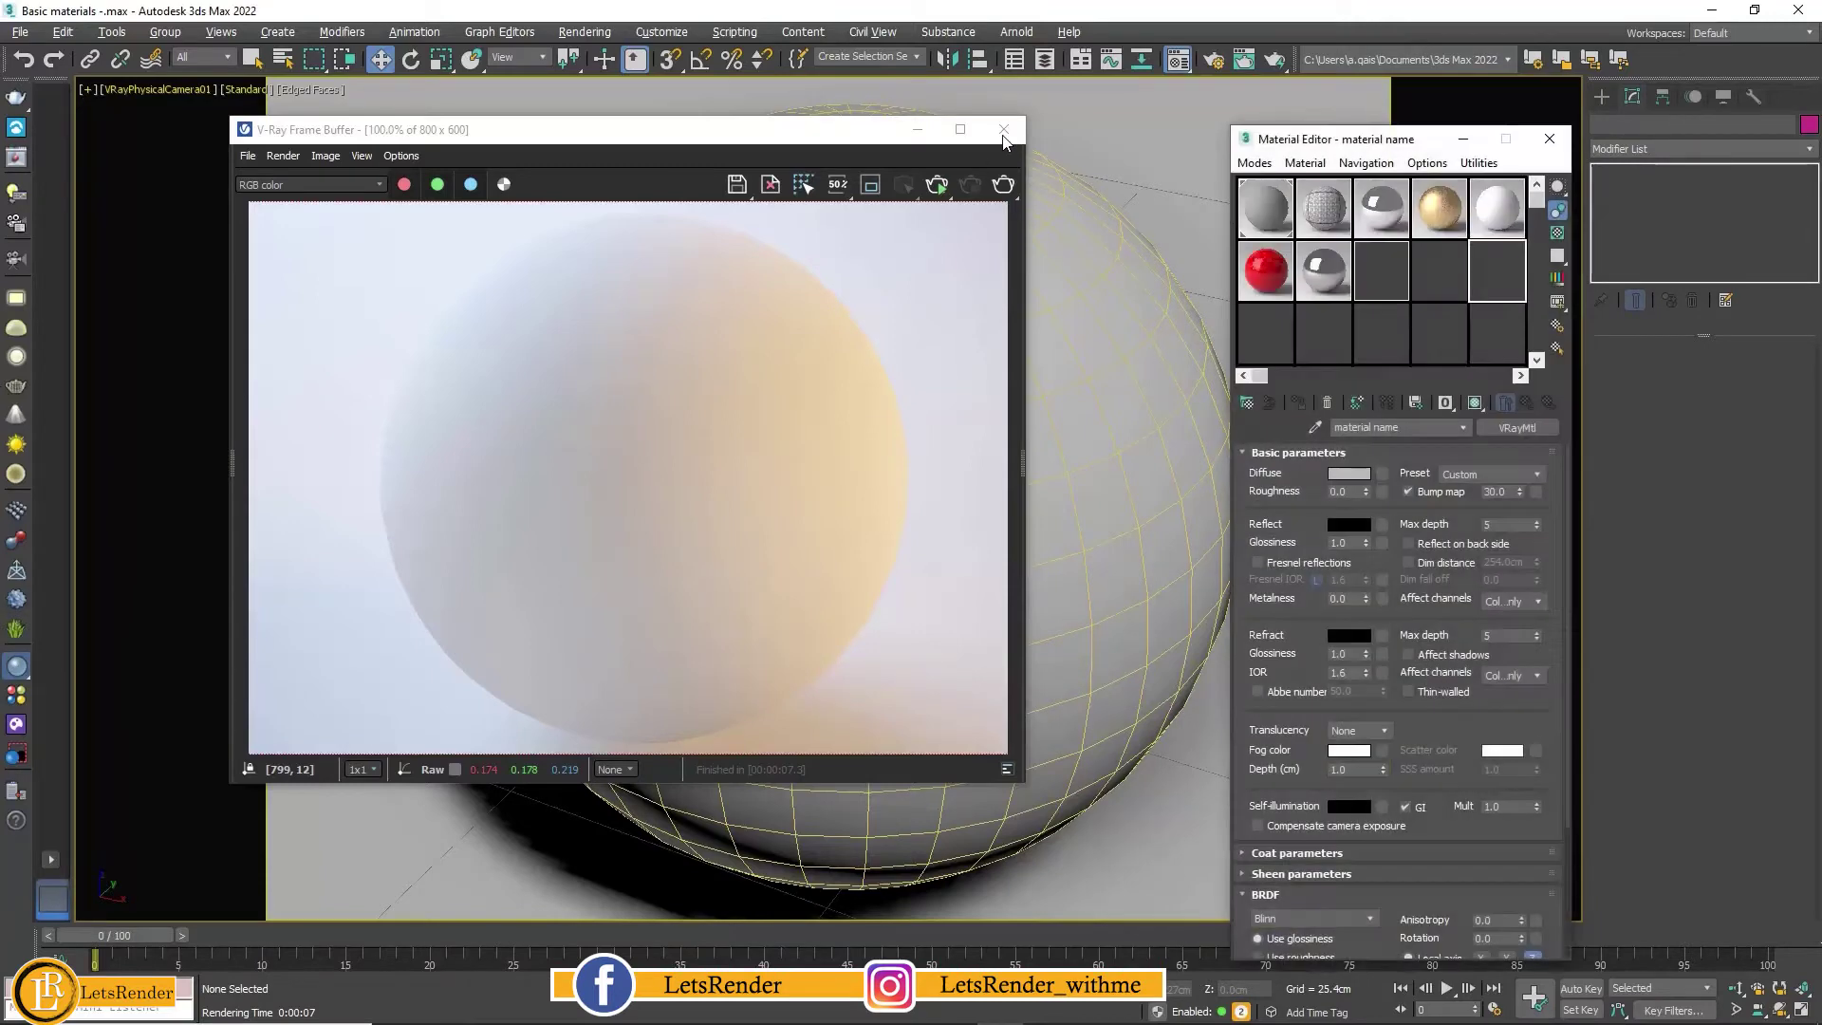
# Step: Close the V-Ray Frame Buffer, select Sphere001 and expand Material #23's Maps rollout
pyautogui.click(1003, 135)
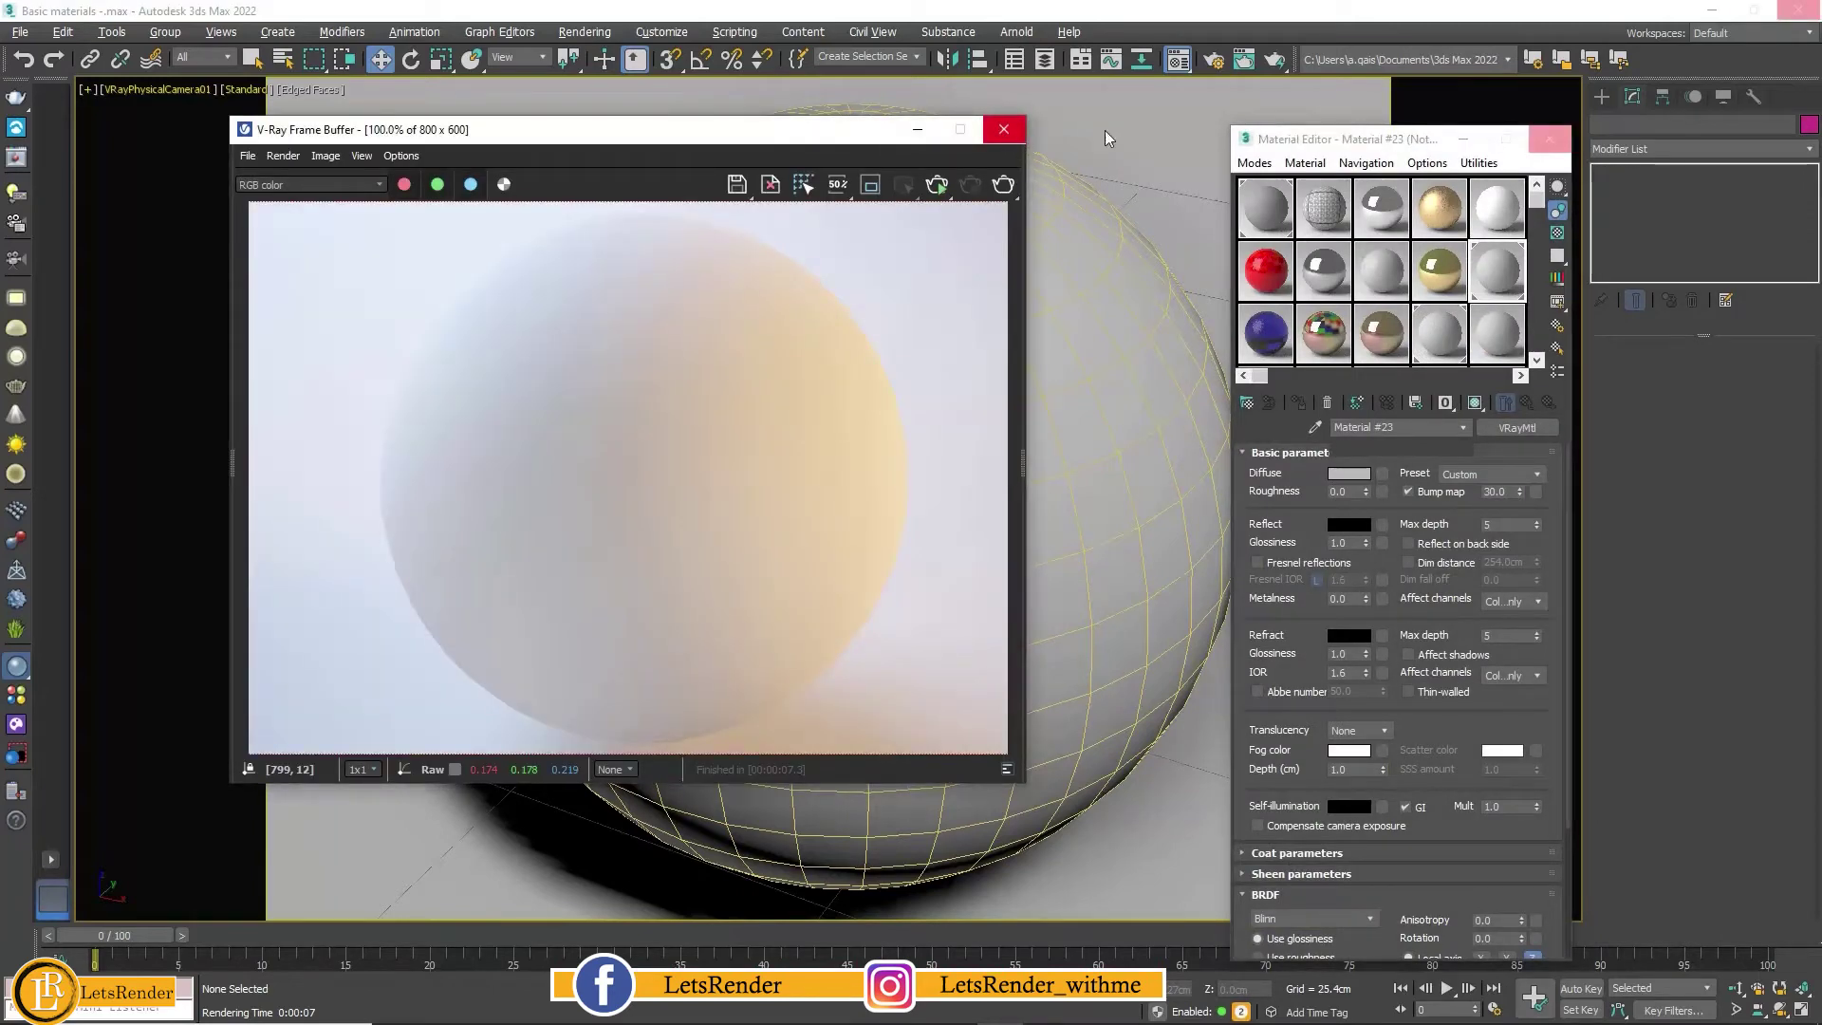
pyautogui.click(1017, 129)
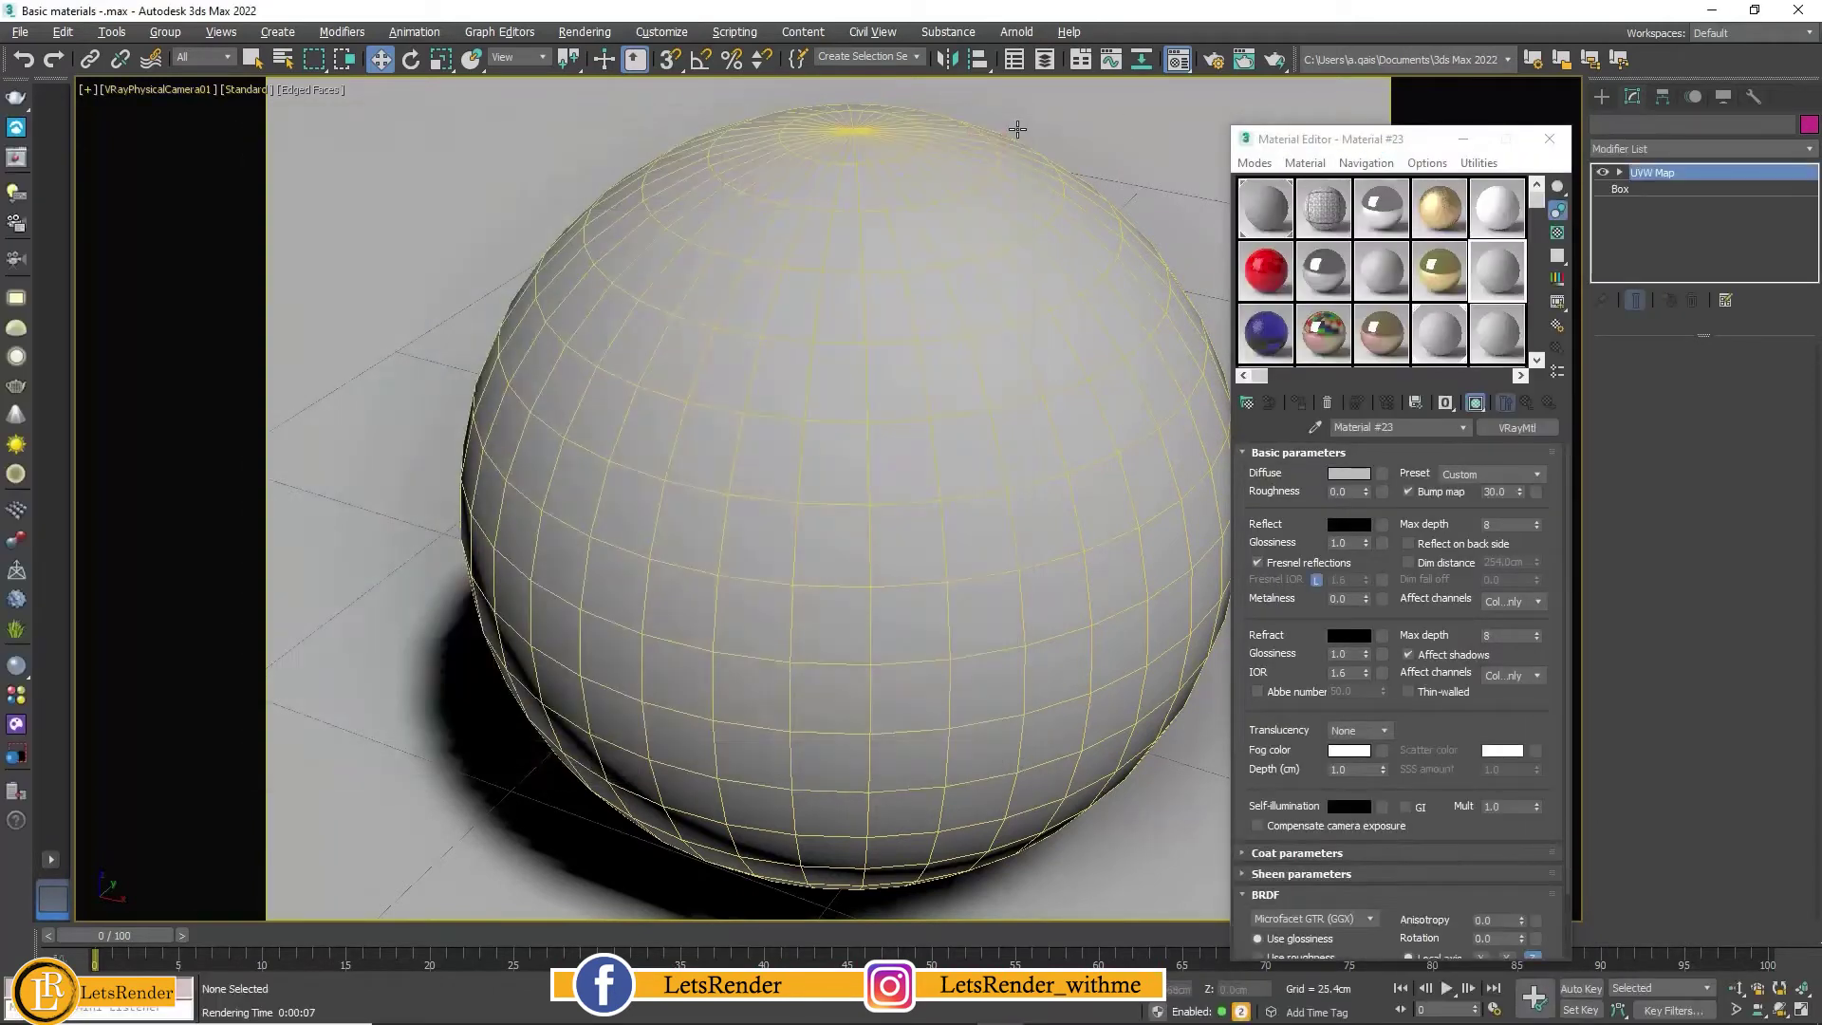
pyautogui.moveTo(1390, 150)
pyautogui.mouseDown()
pyautogui.moveTo(1281, 149)
pyautogui.moveTo(1354, 126)
pyautogui.mouseUp()
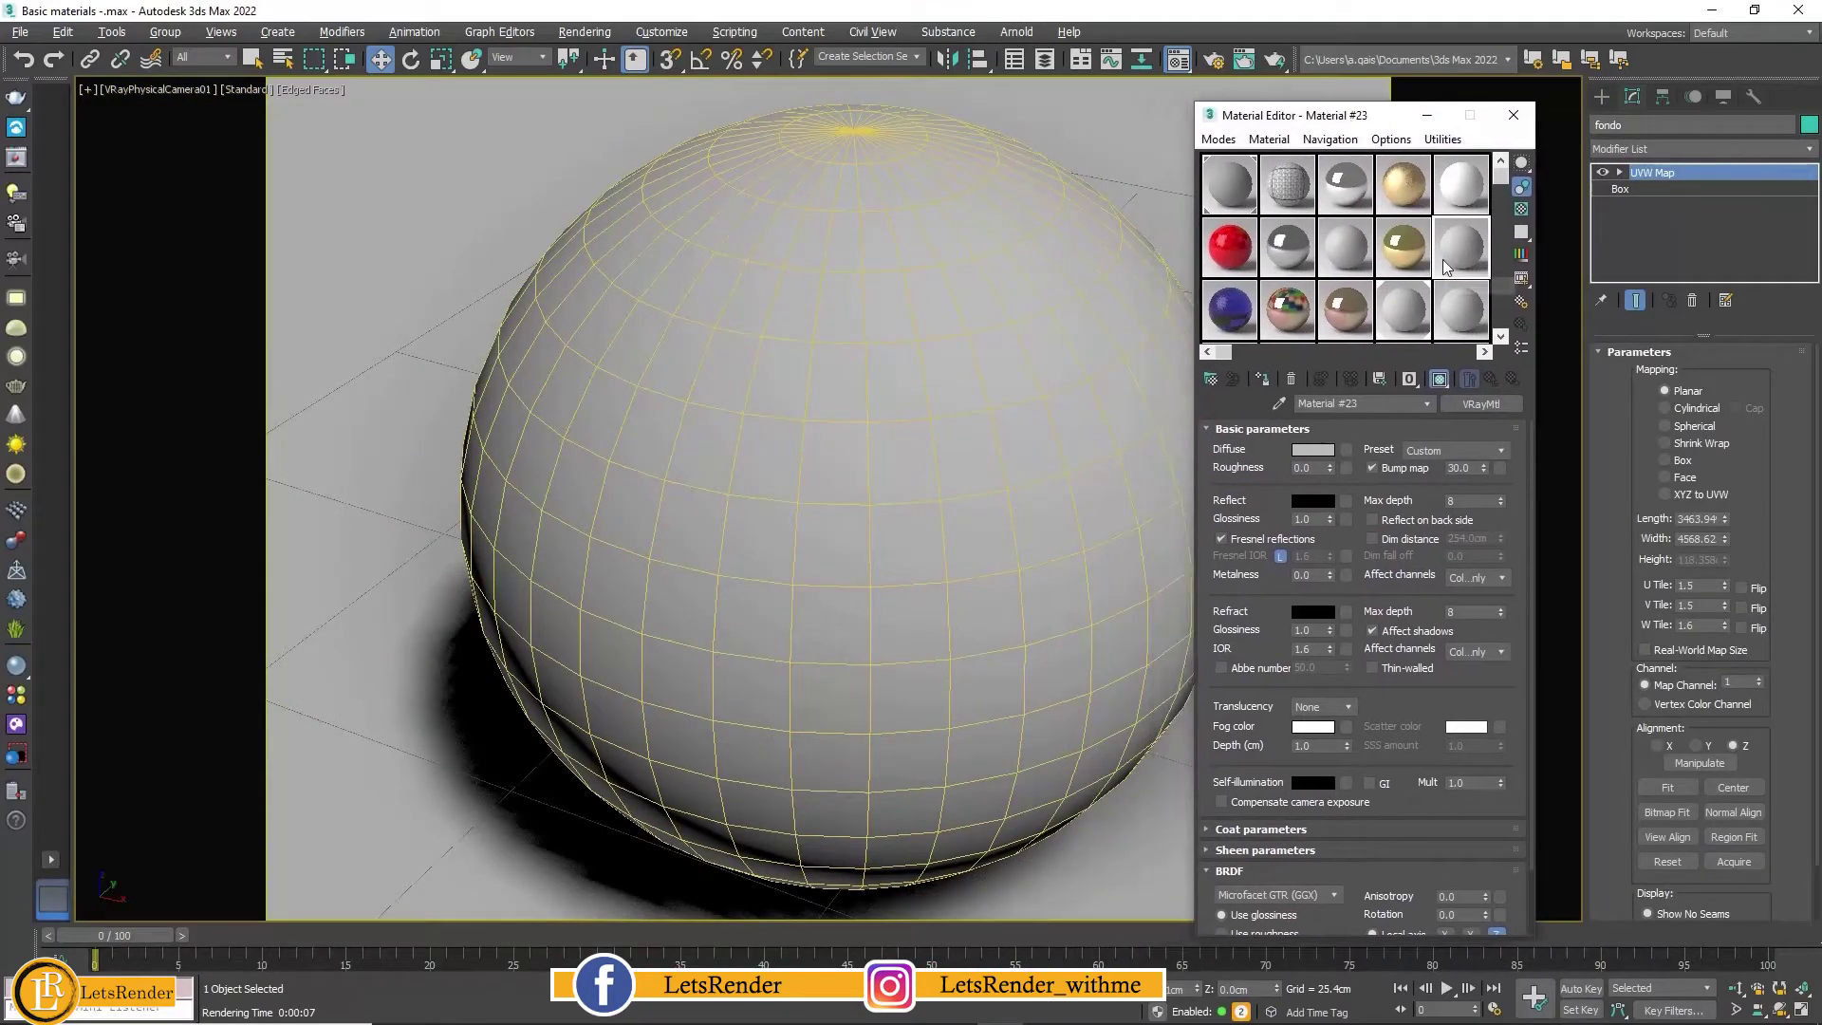
pyautogui.click(1077, 407)
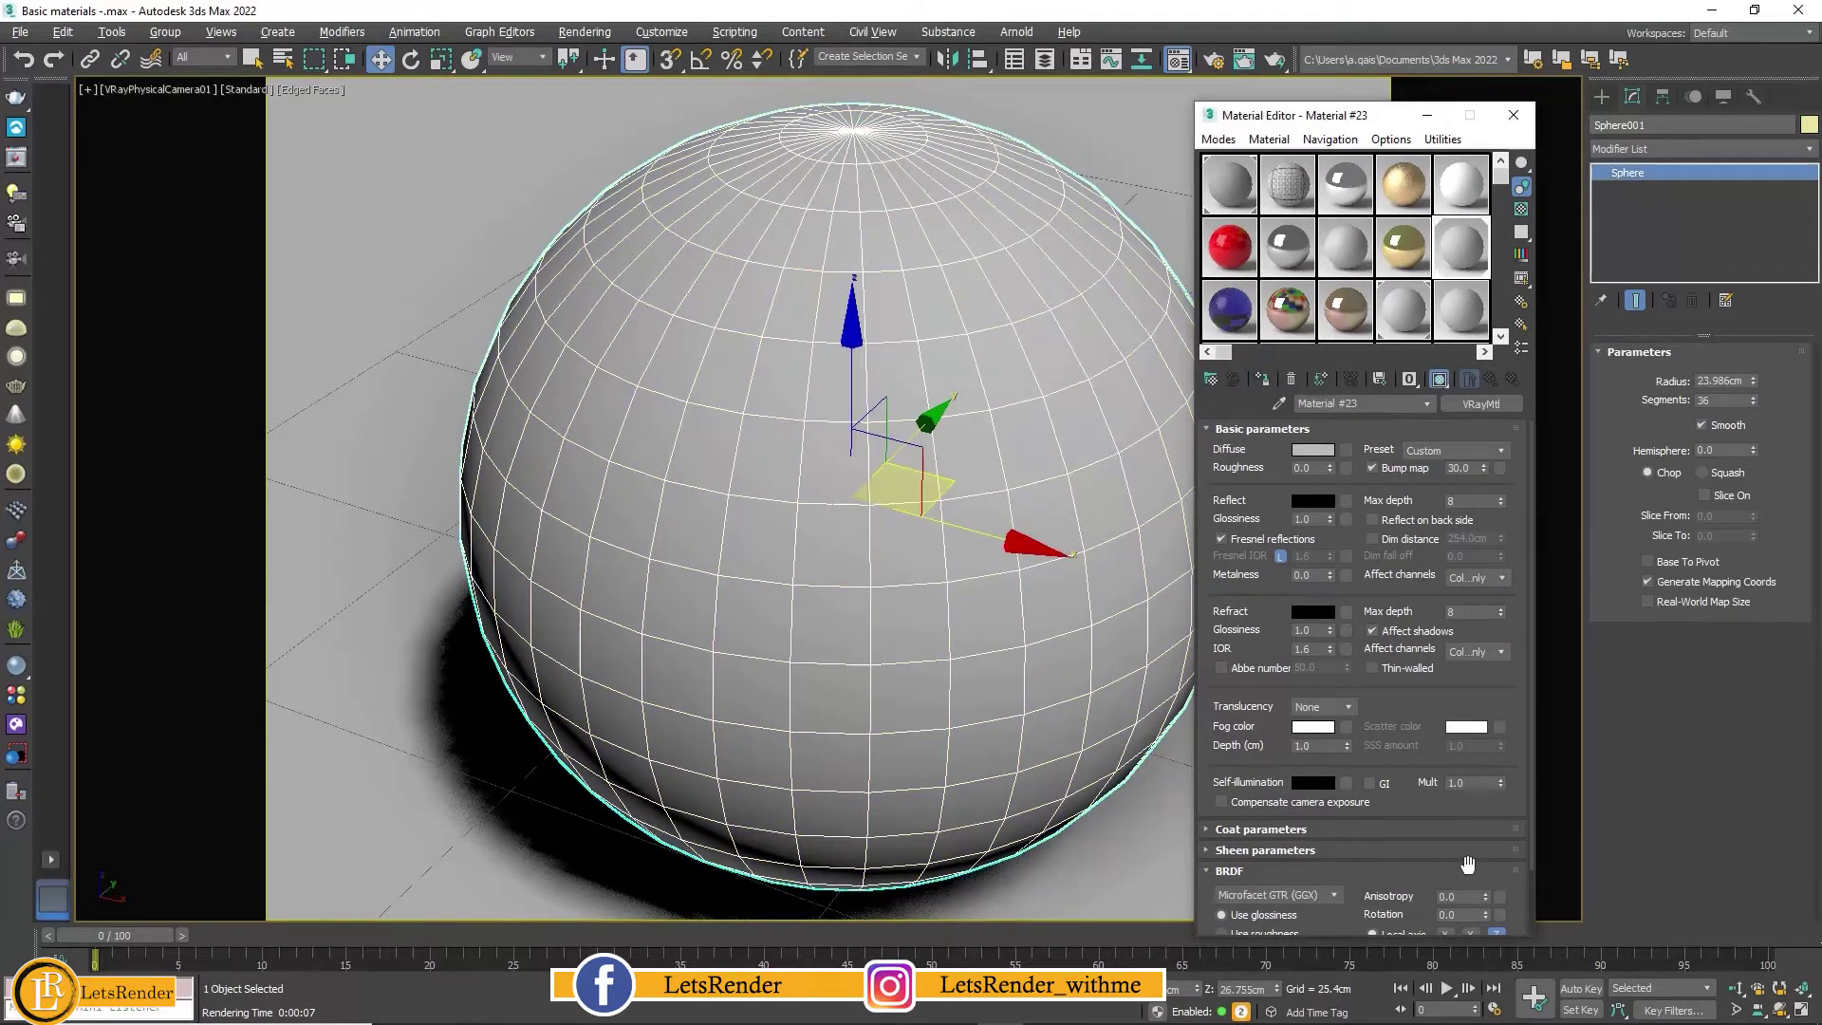
pyautogui.scroll(-2, 1460, 707)
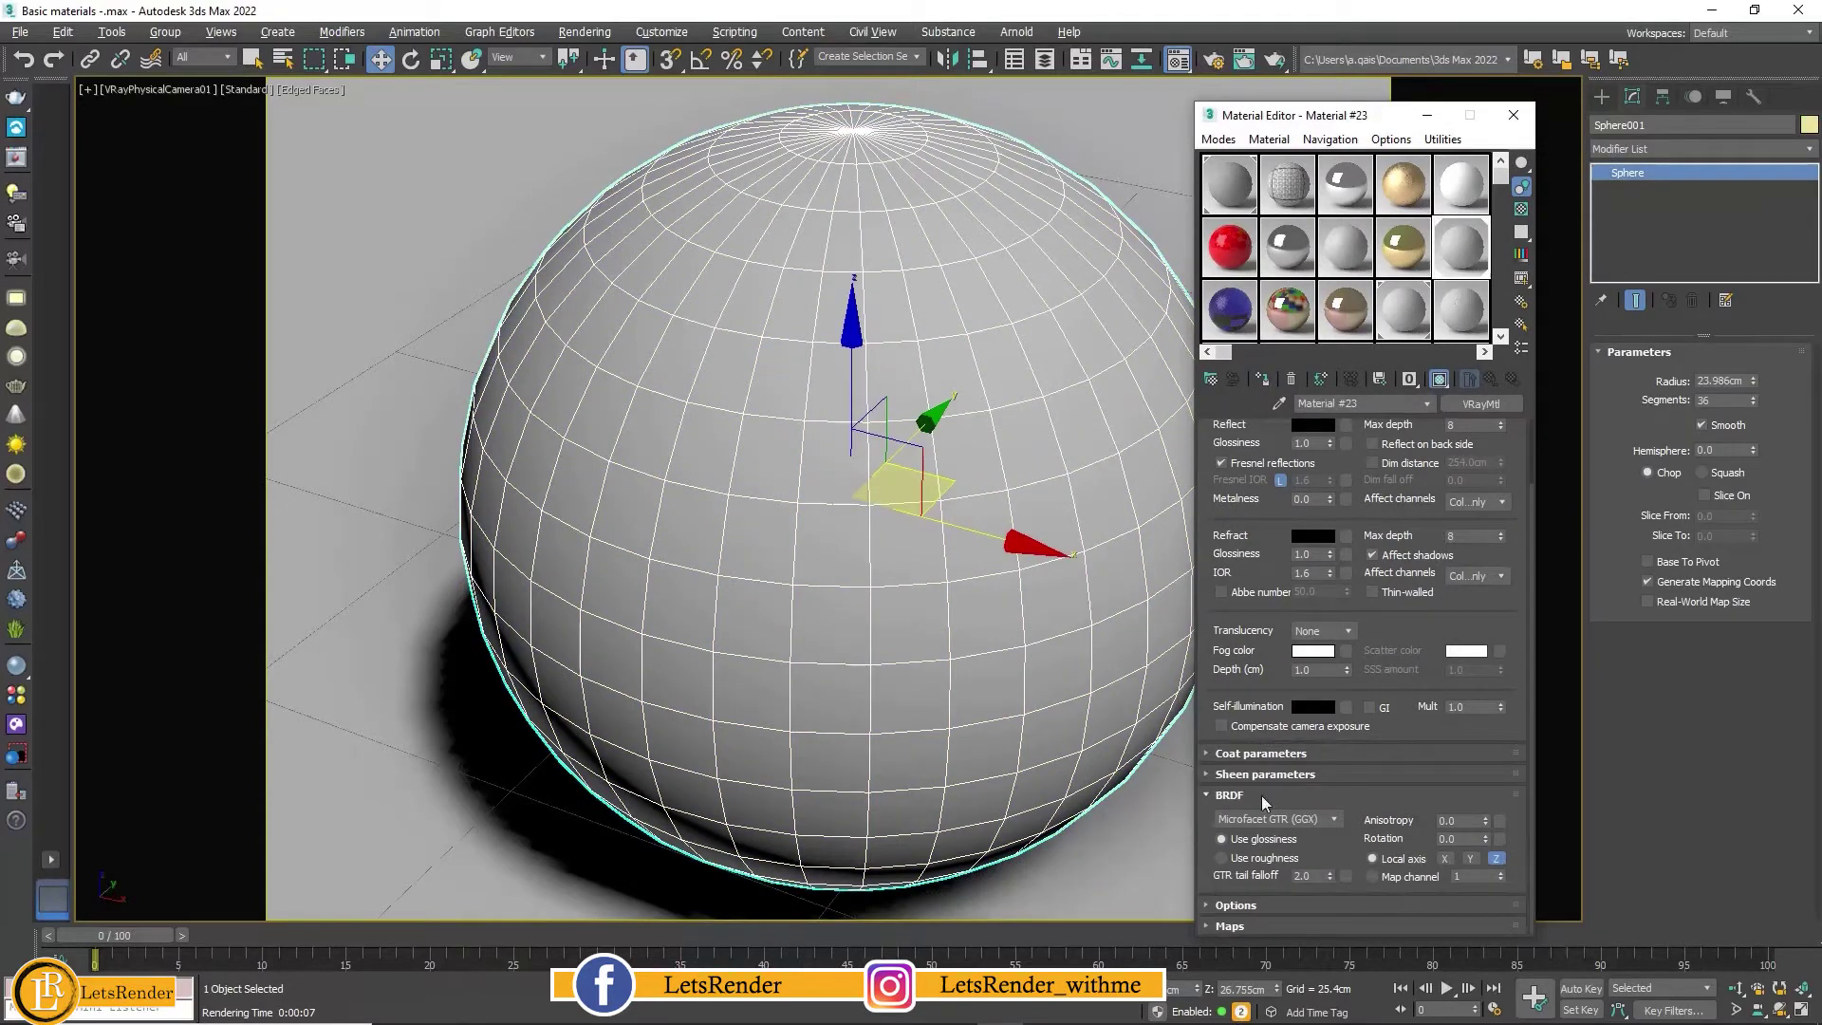
pyautogui.click(1249, 924)
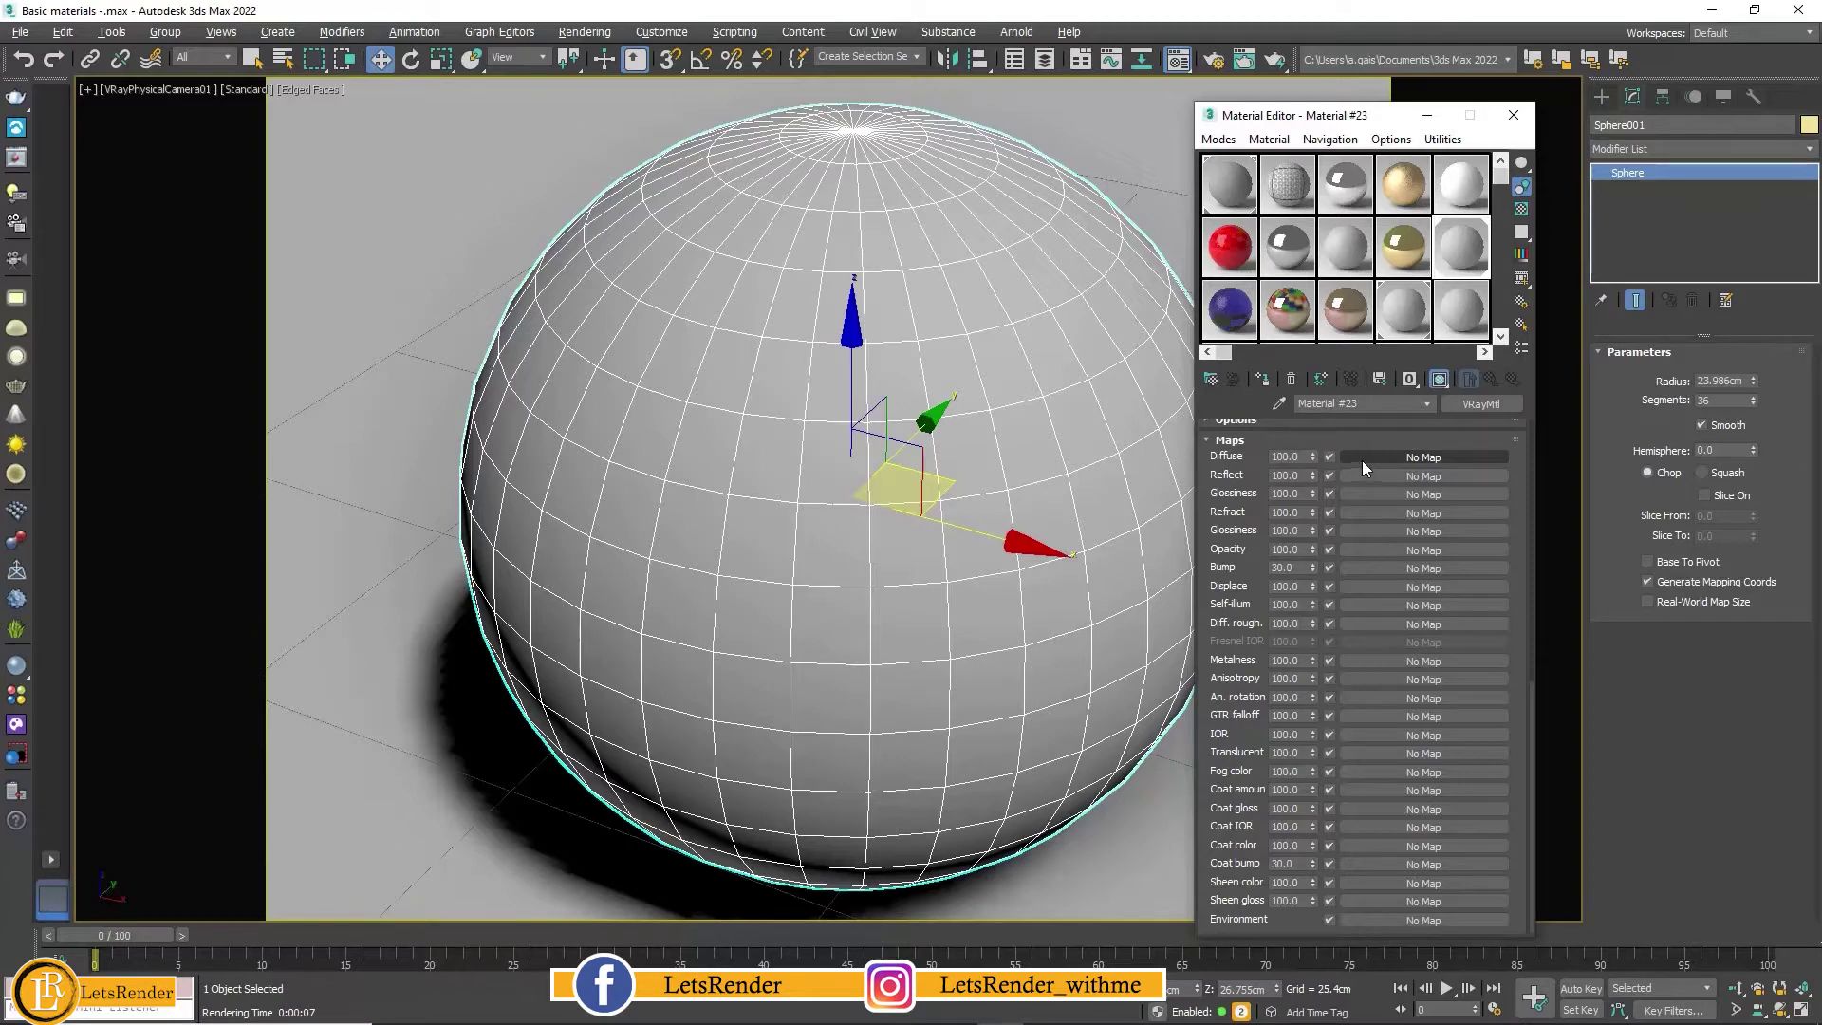
# Step: Assign a Composite map (Map #113) to Material #23's Diffuse channel
pyautogui.click(1362, 459)
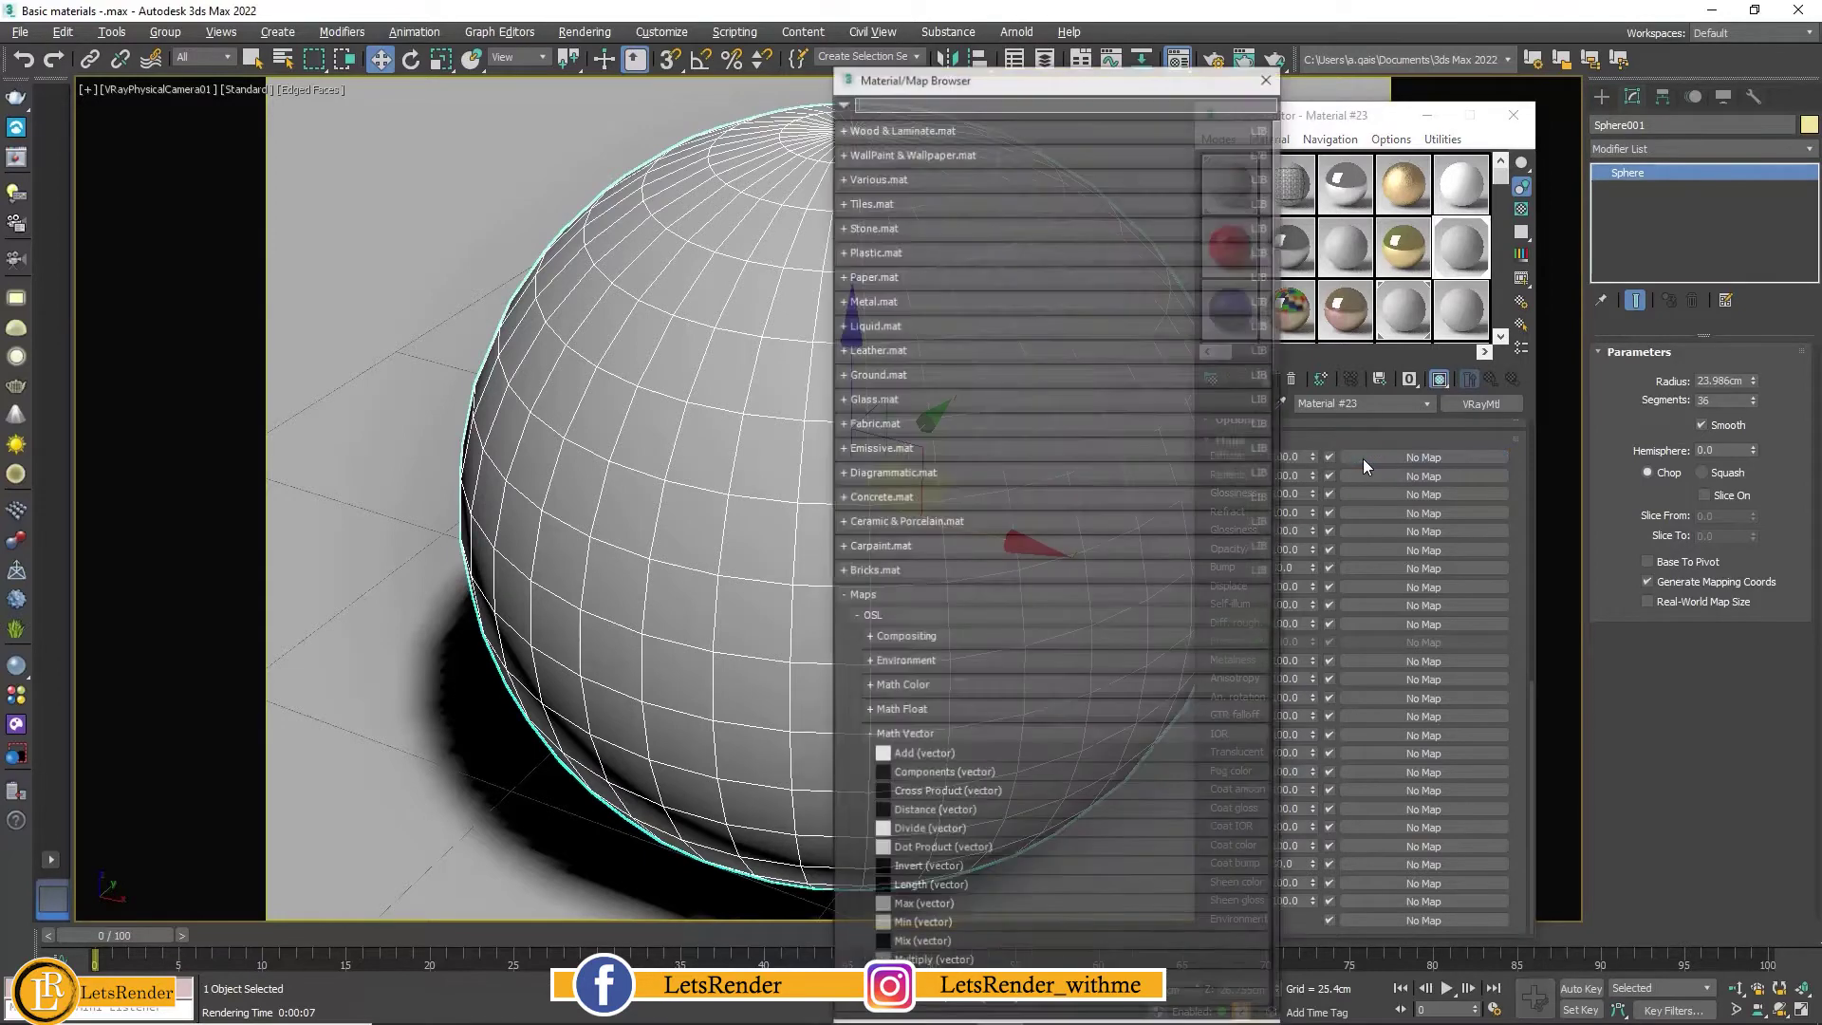
pyautogui.scroll(-5, 977, 697)
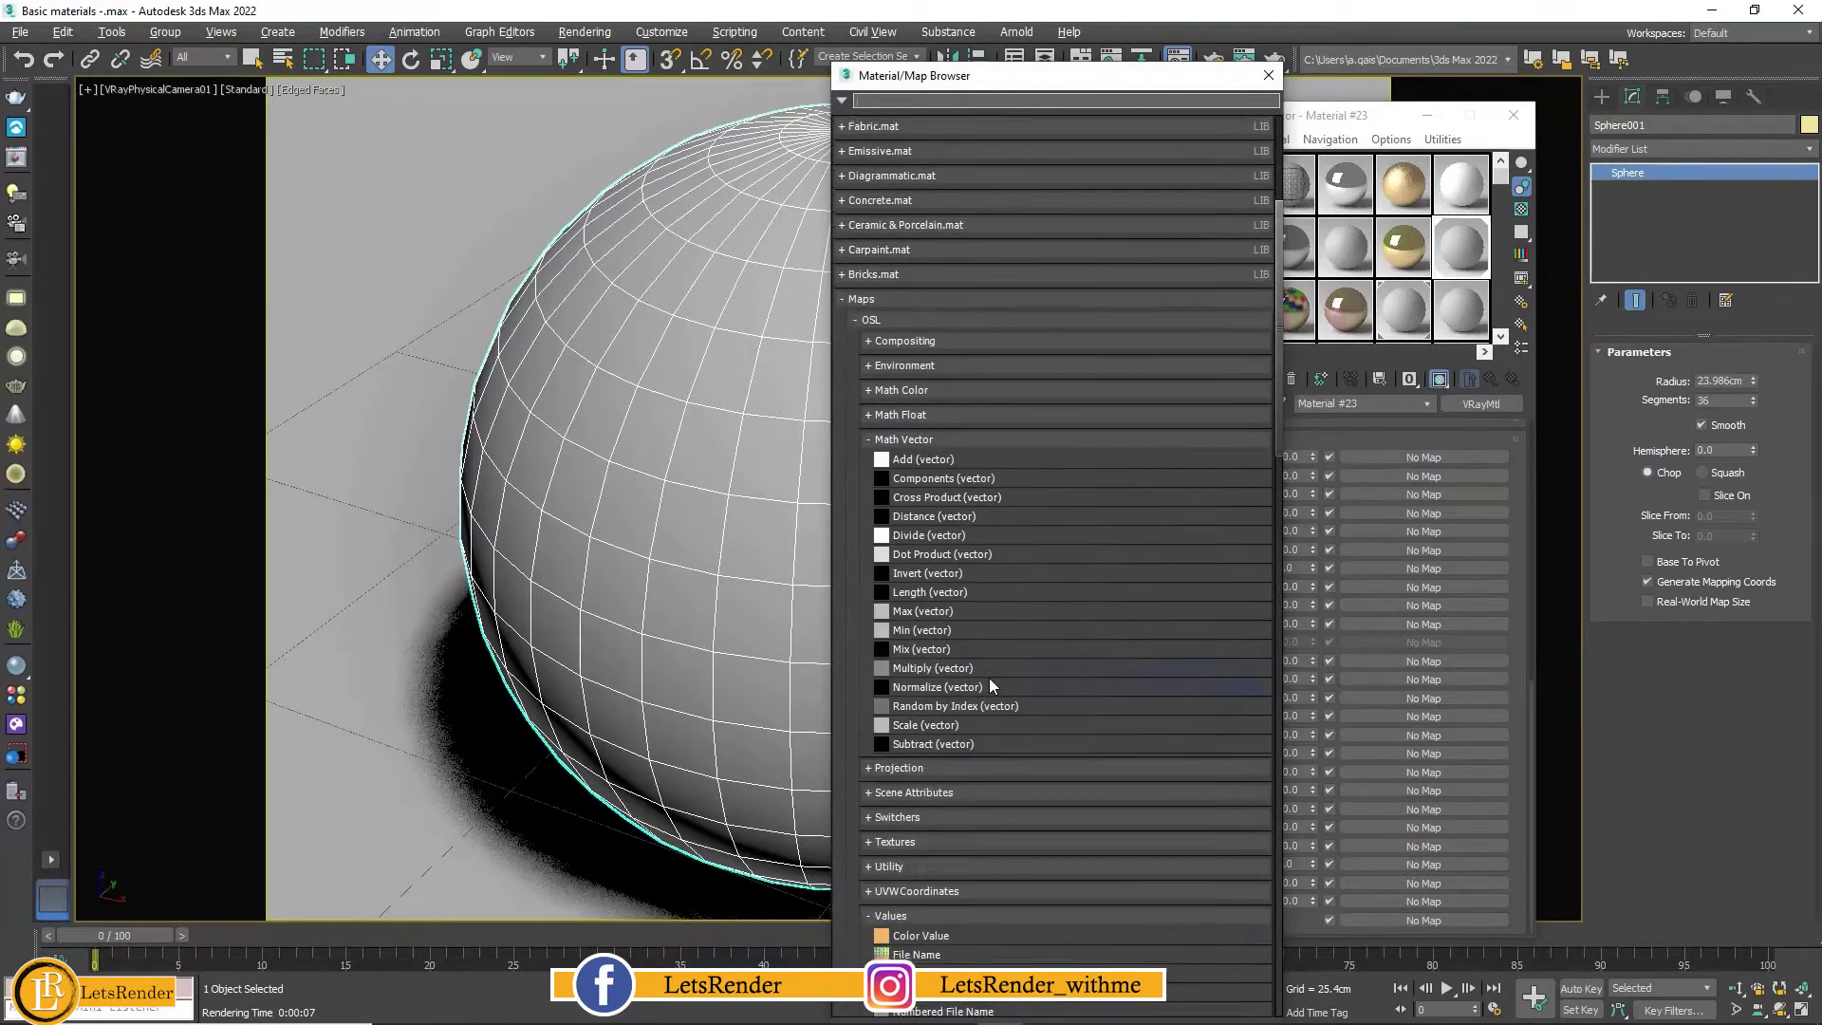
pyautogui.scroll(-5, 989, 678)
pyautogui.scroll(-5, 1011, 669)
pyautogui.scroll(-5, 1023, 674)
pyautogui.scroll(-5, 1041, 681)
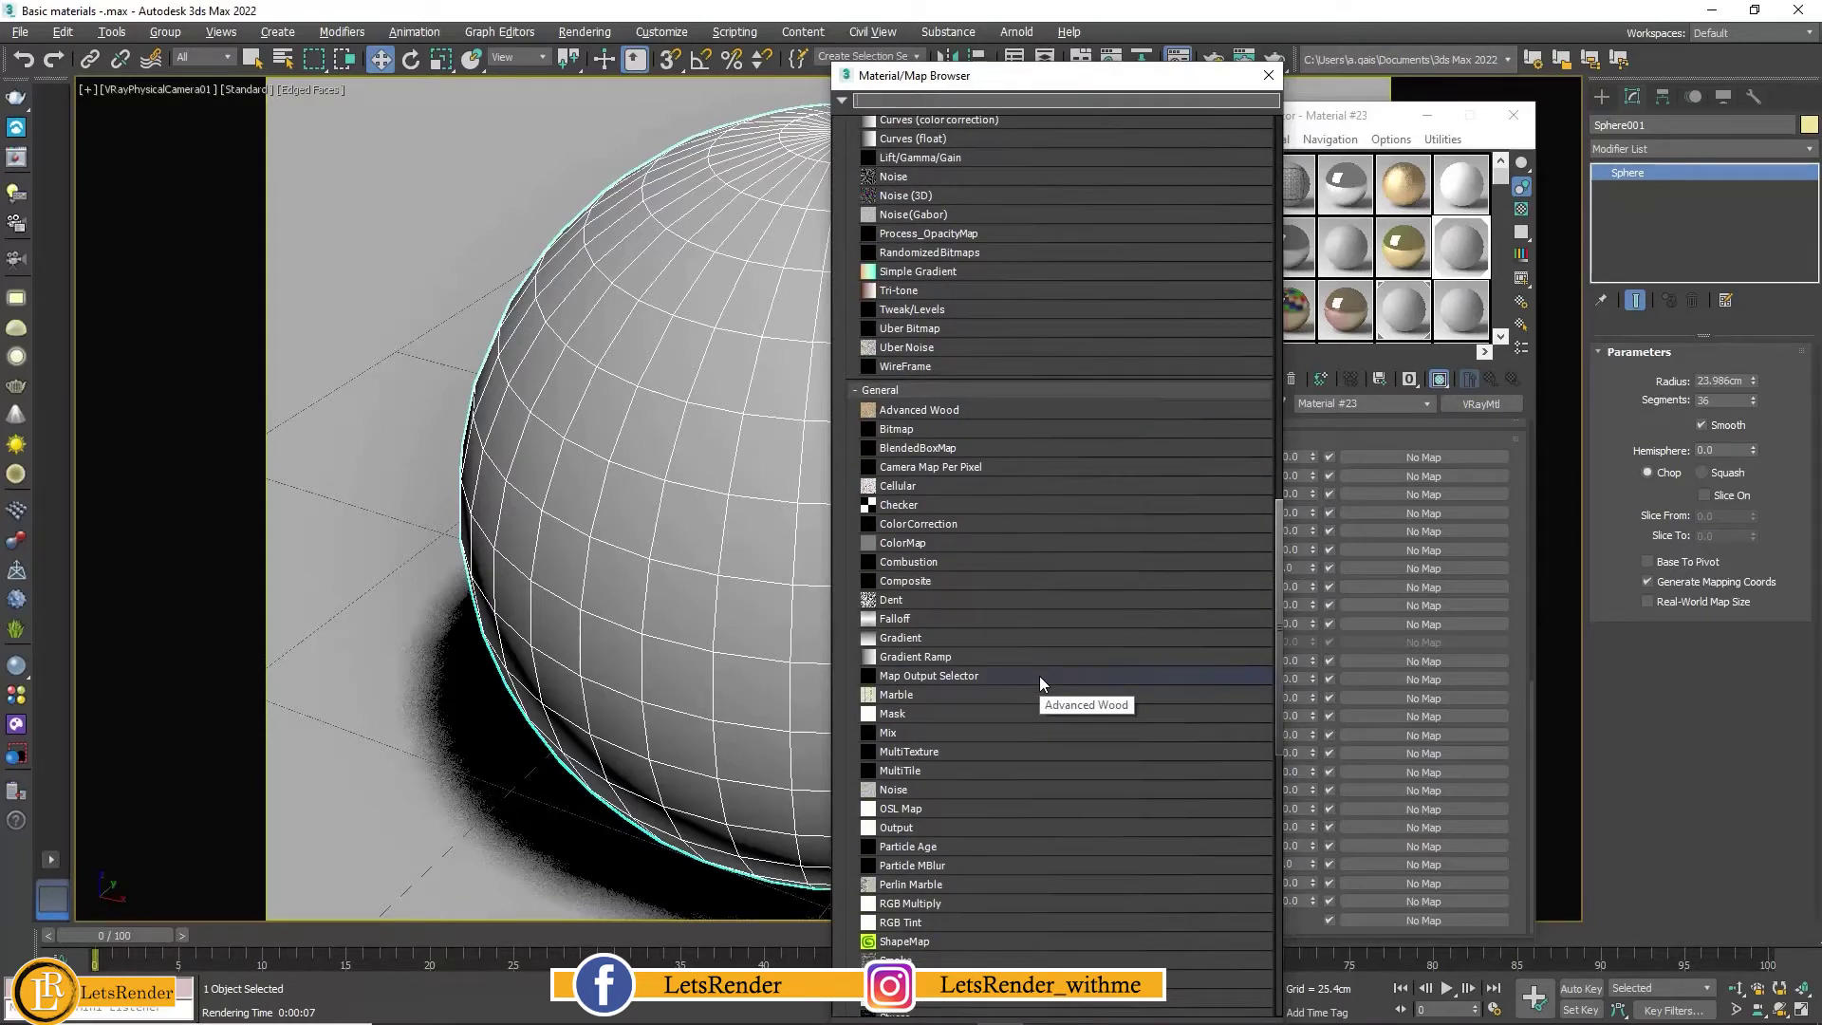
pyautogui.doubleClick(946, 581)
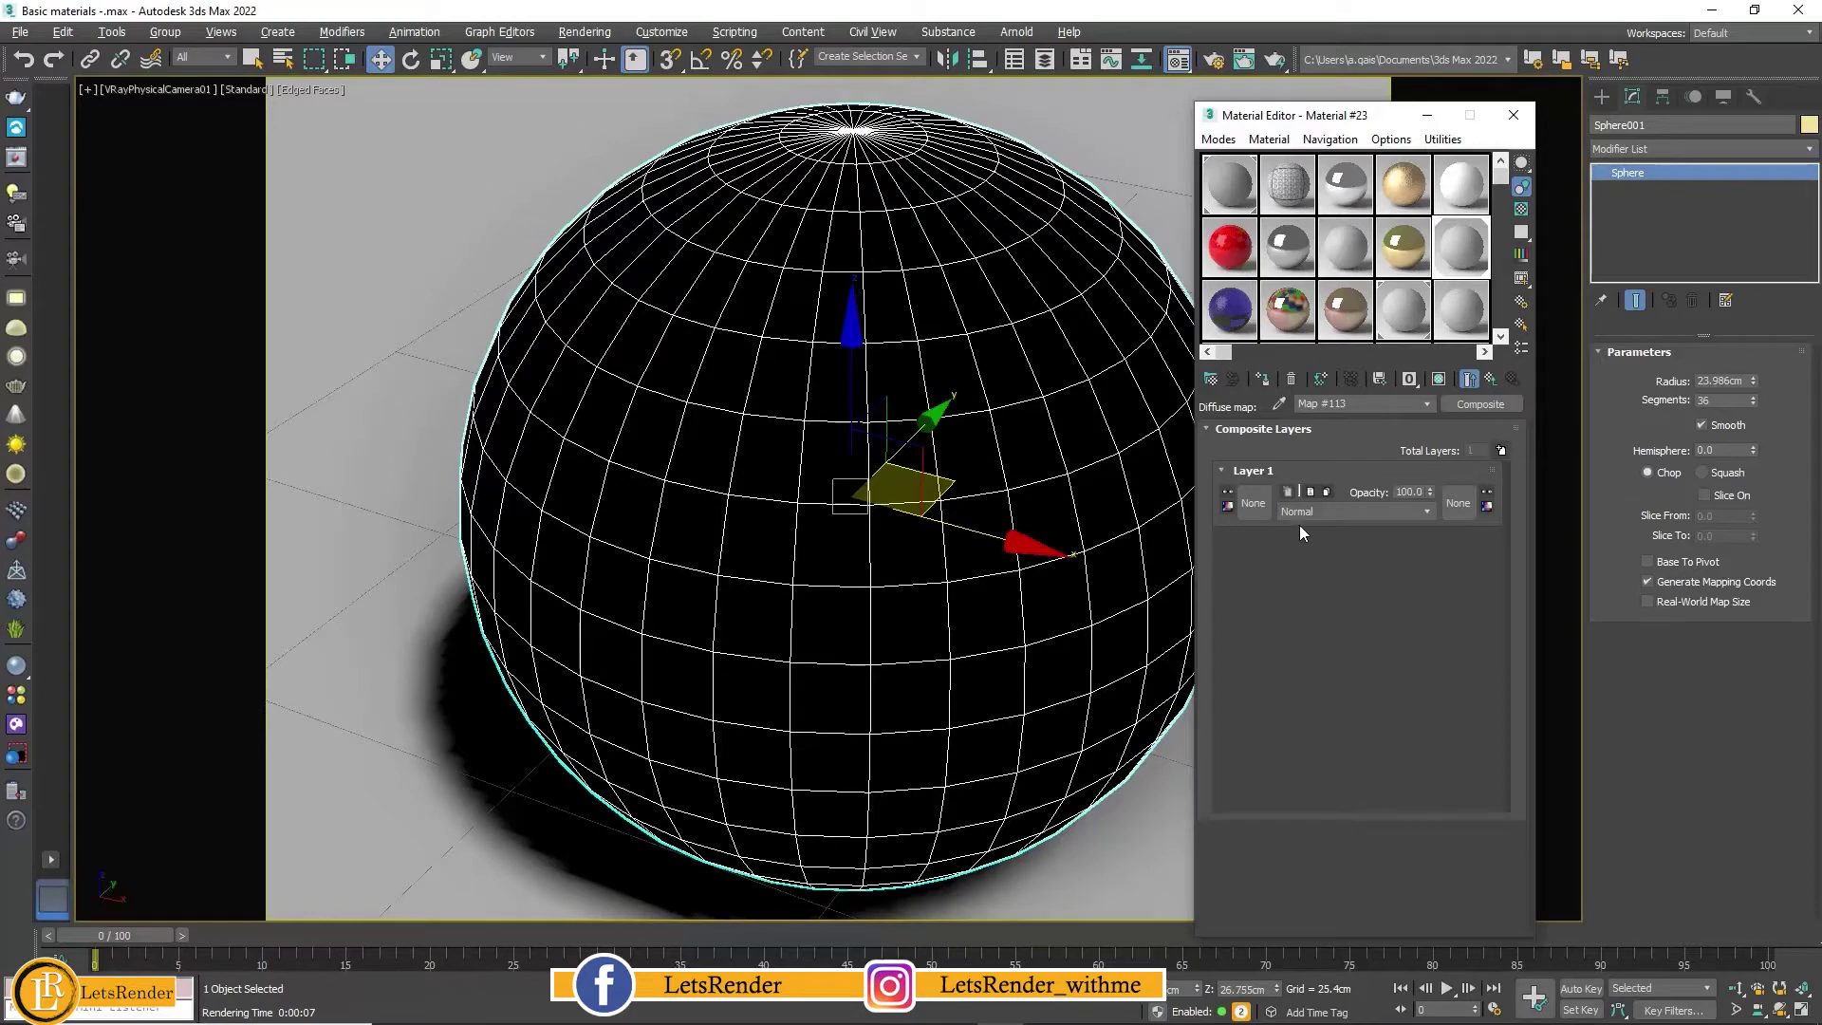
# Step: Add a second layer to the Composite map and make Layer 1 a Bitmap
pyautogui.click(1501, 451)
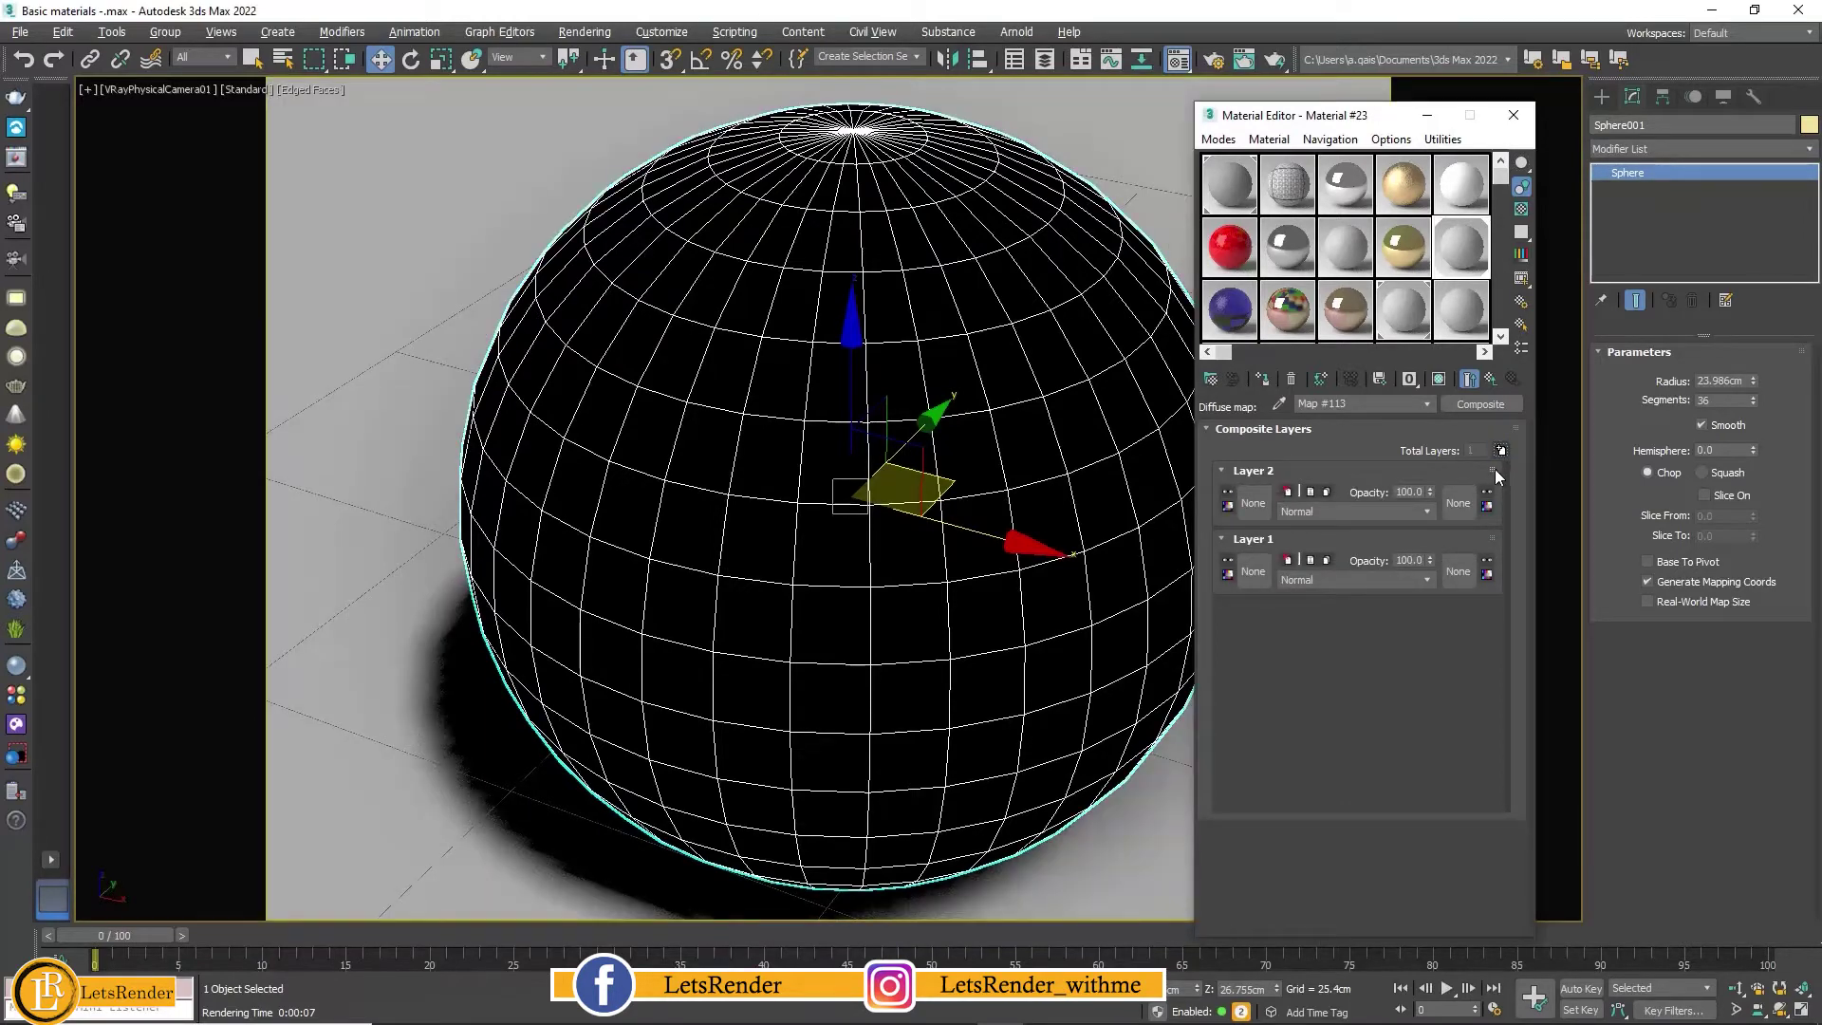
pyautogui.click(1264, 571)
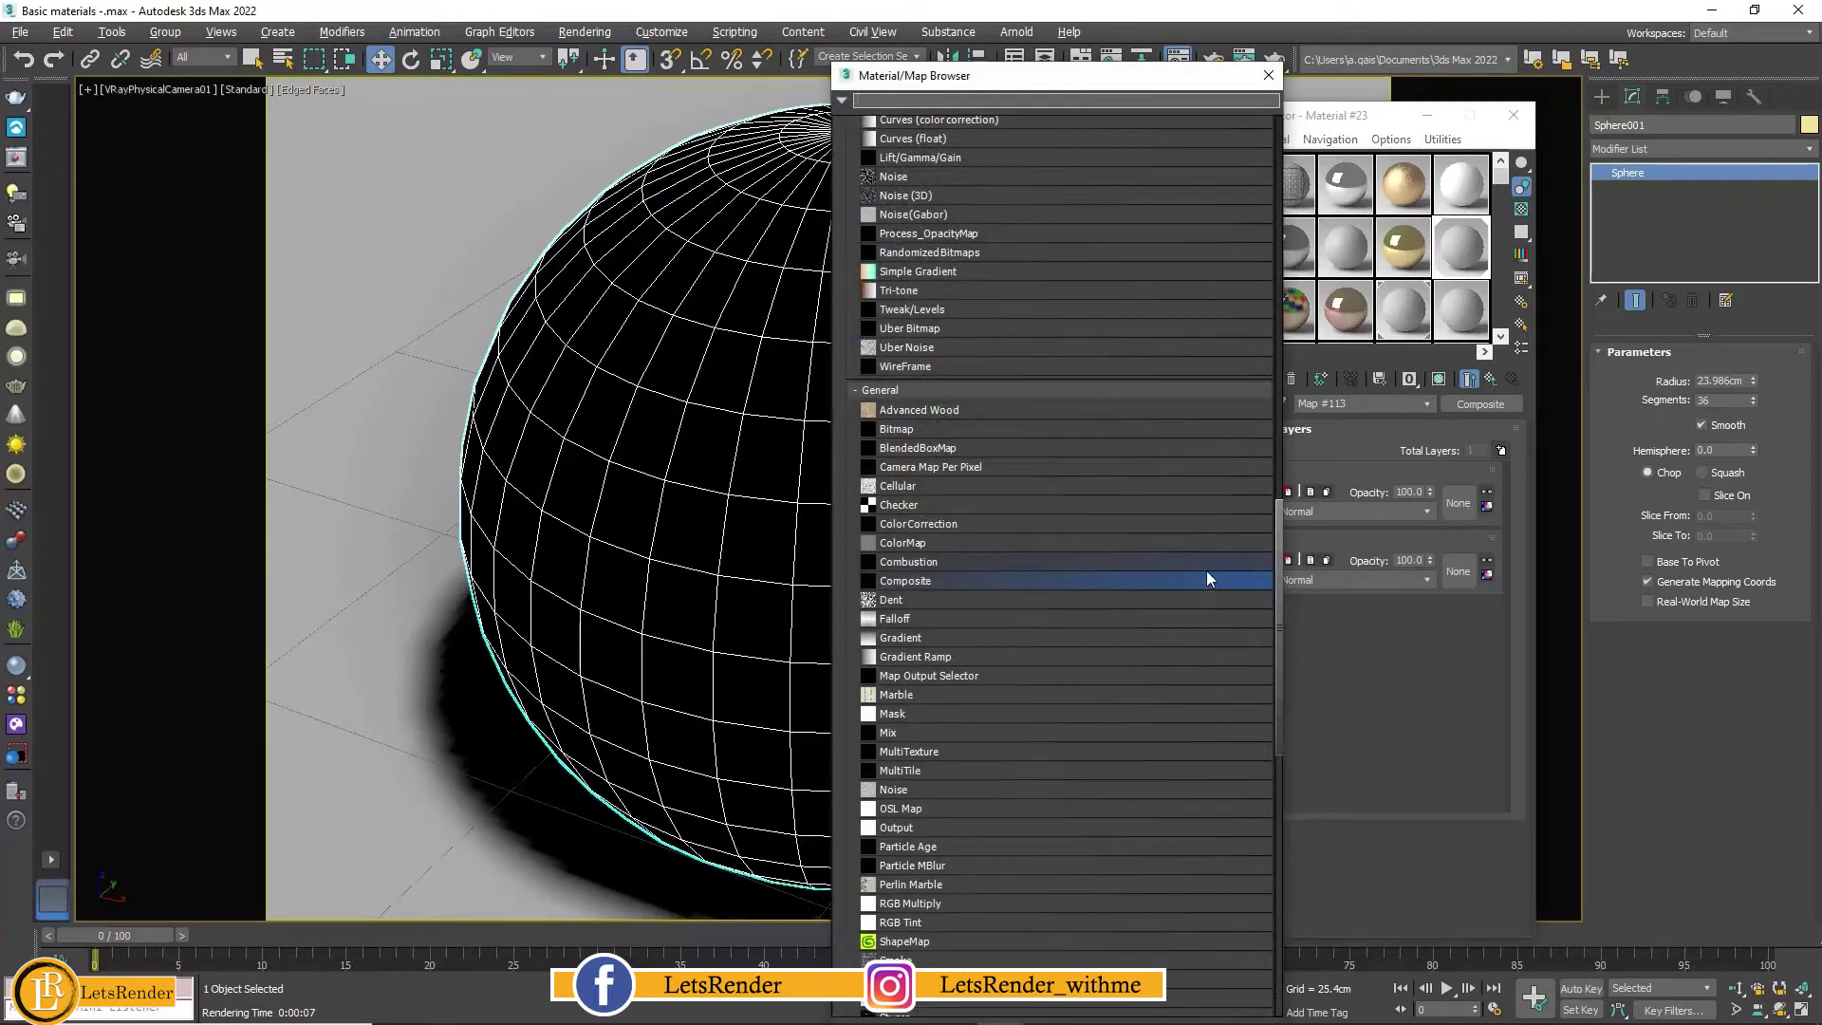
pyautogui.doubleClick(919, 434)
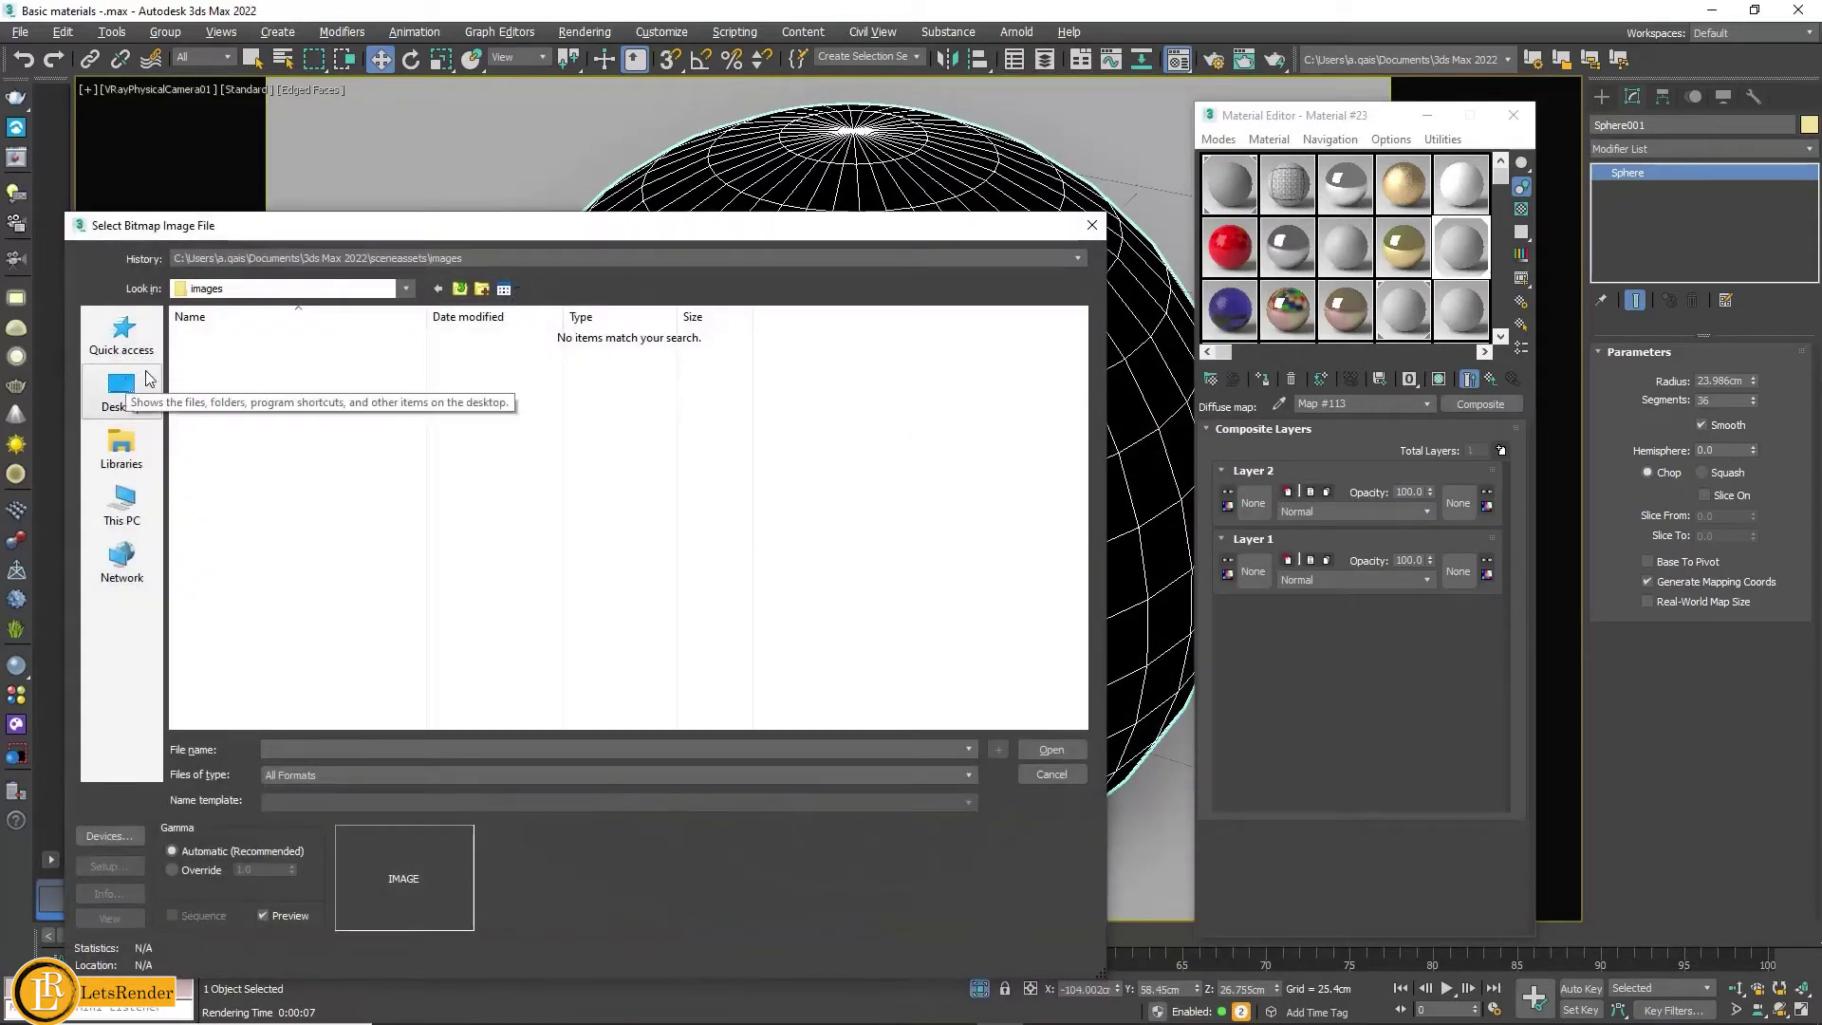
# Step: Browse to the leather folder inside letsrender's 01 texture folder
pyautogui.click(394, 292)
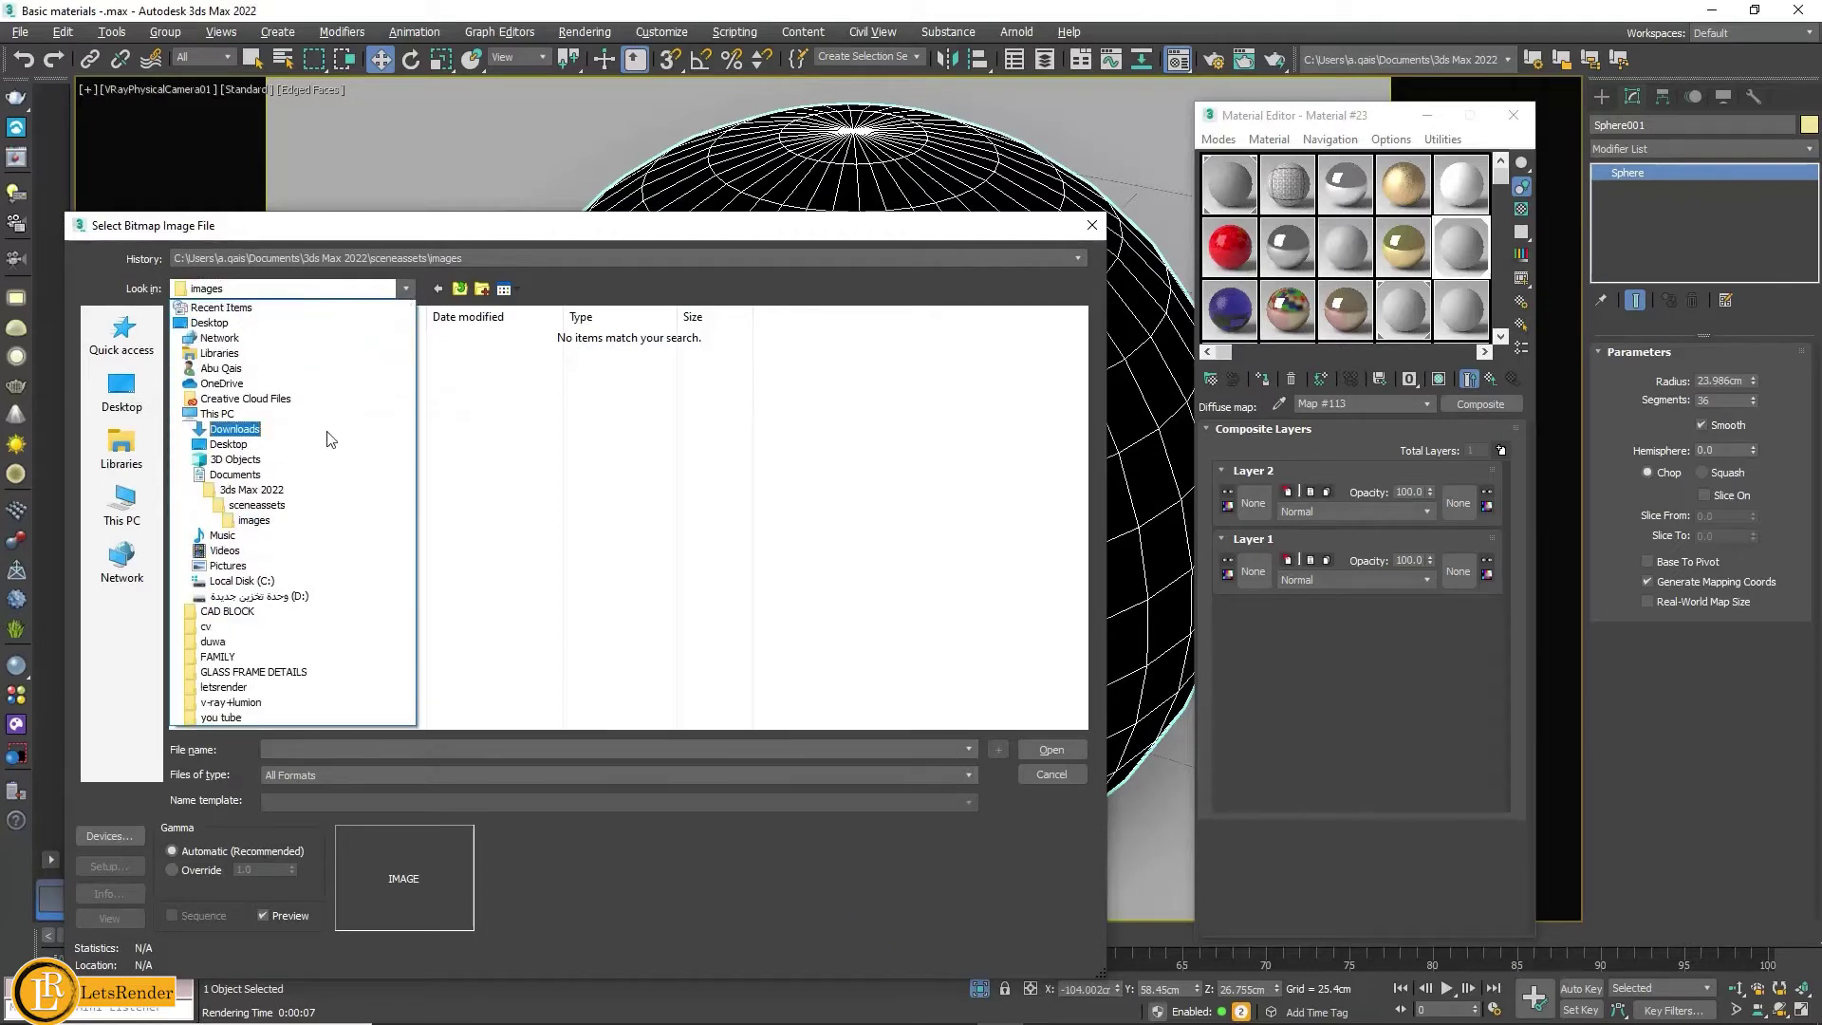
pyautogui.click(226, 687)
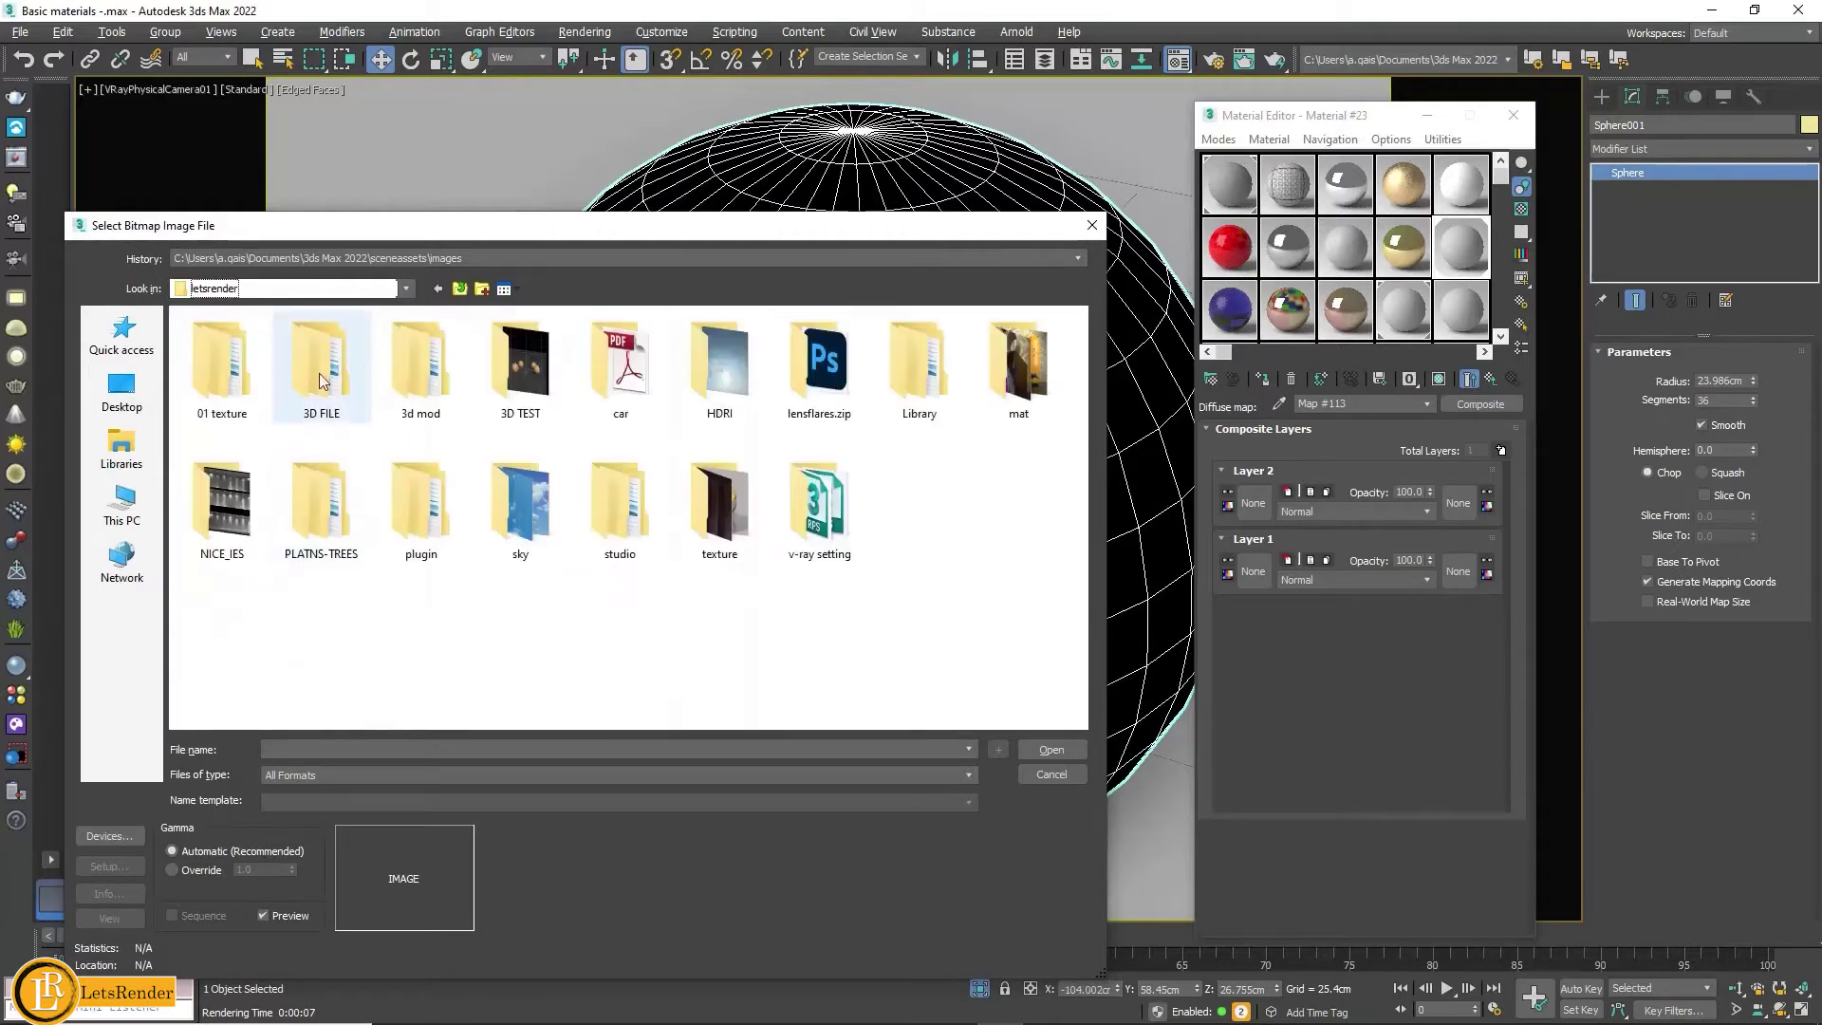
pyautogui.doubleClick(232, 396)
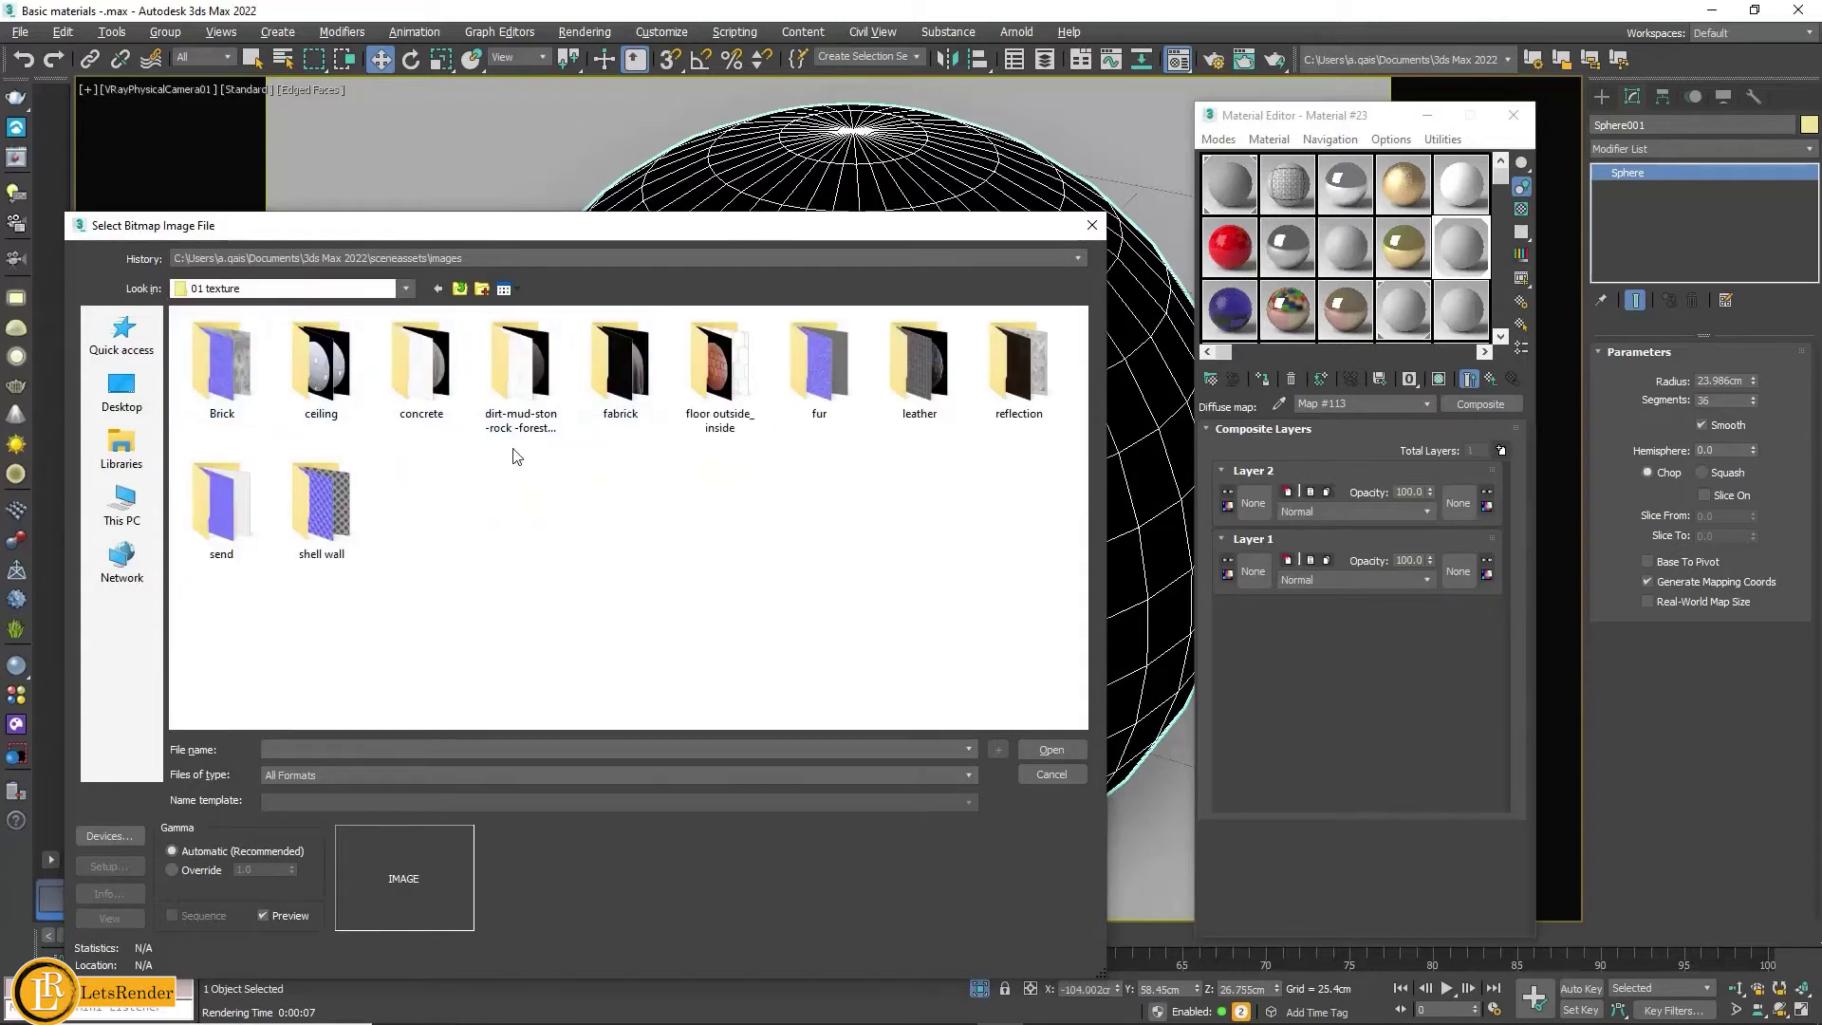
pyautogui.doubleClick(607, 411)
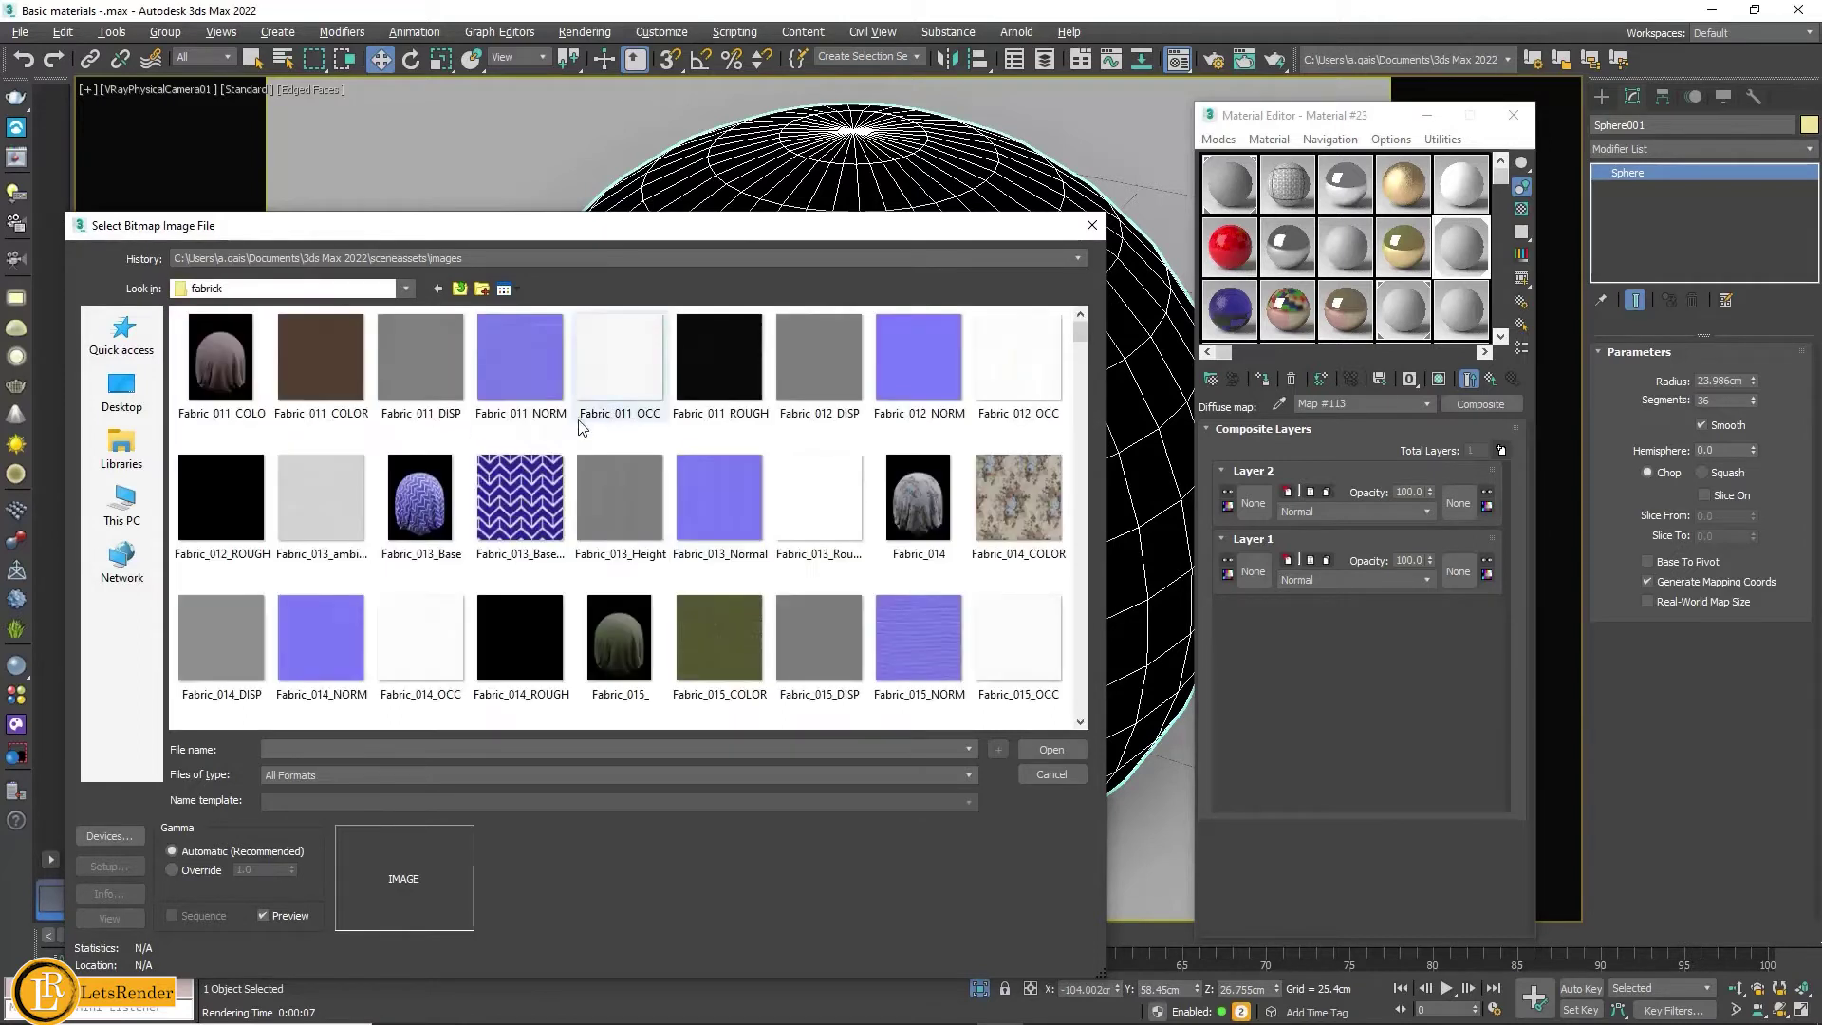
pyautogui.scroll(-5, 490, 425)
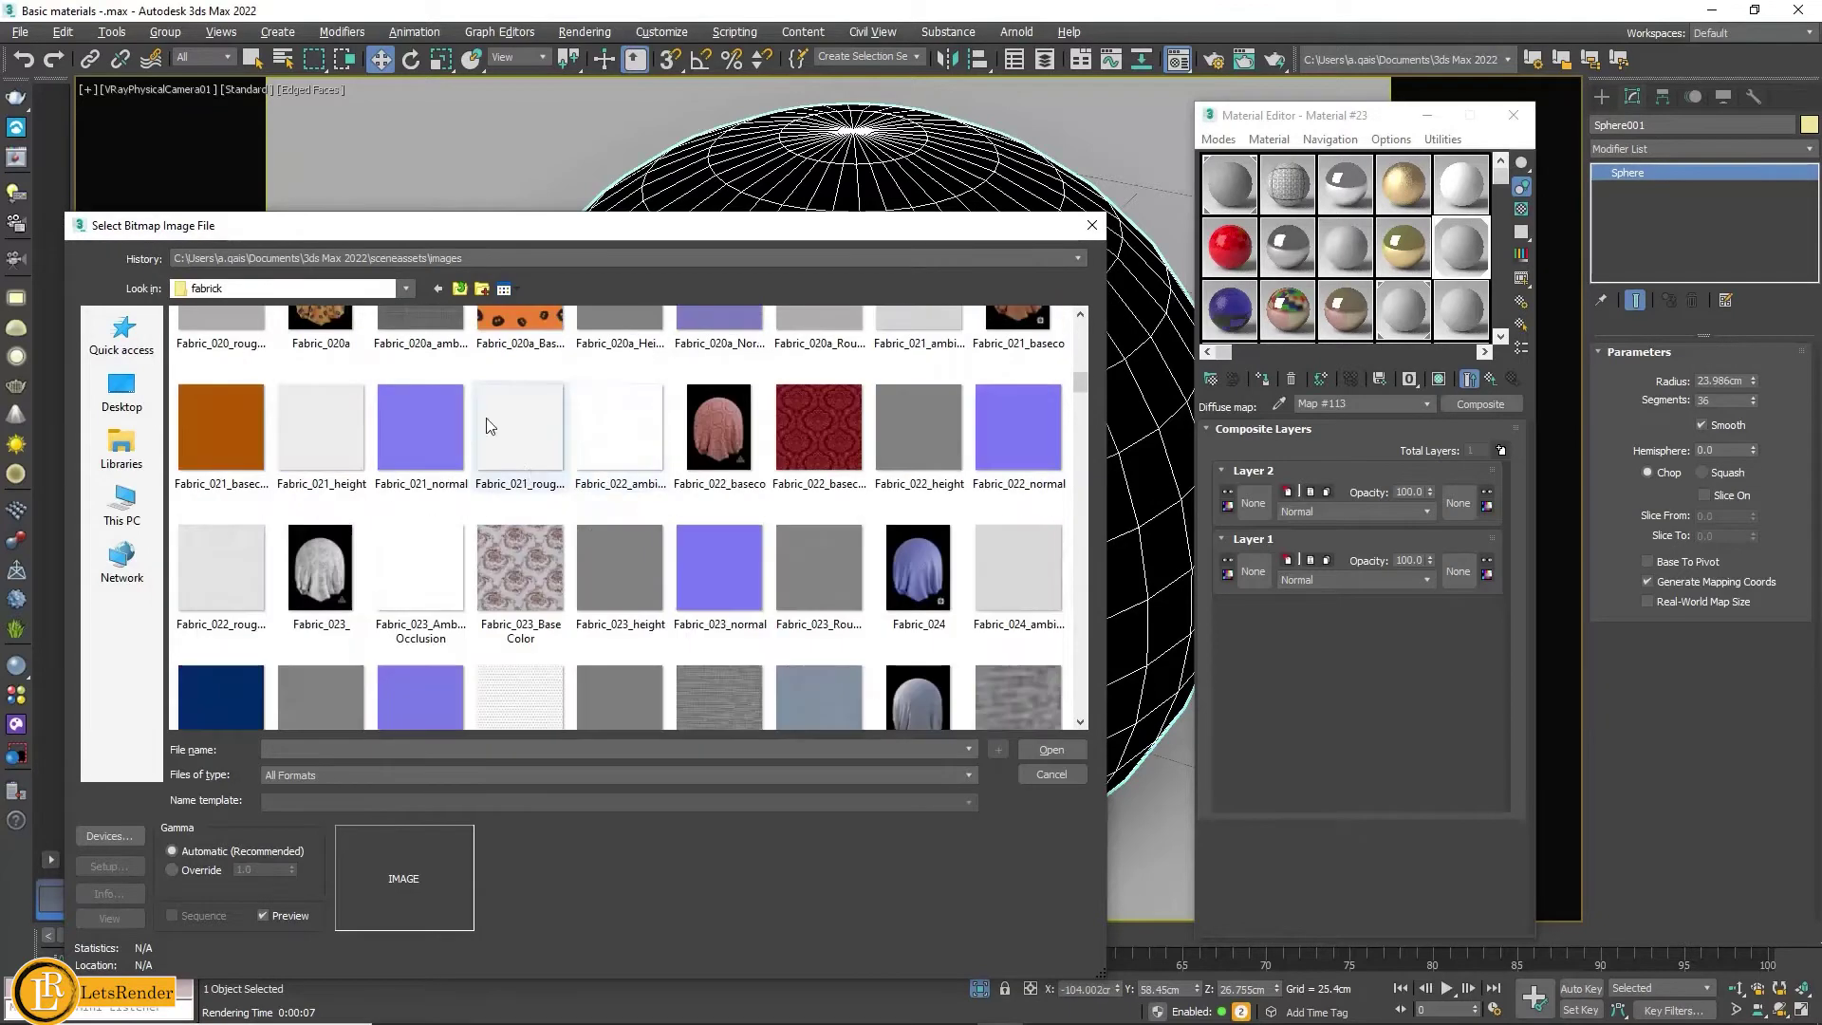
pyautogui.click(460, 289)
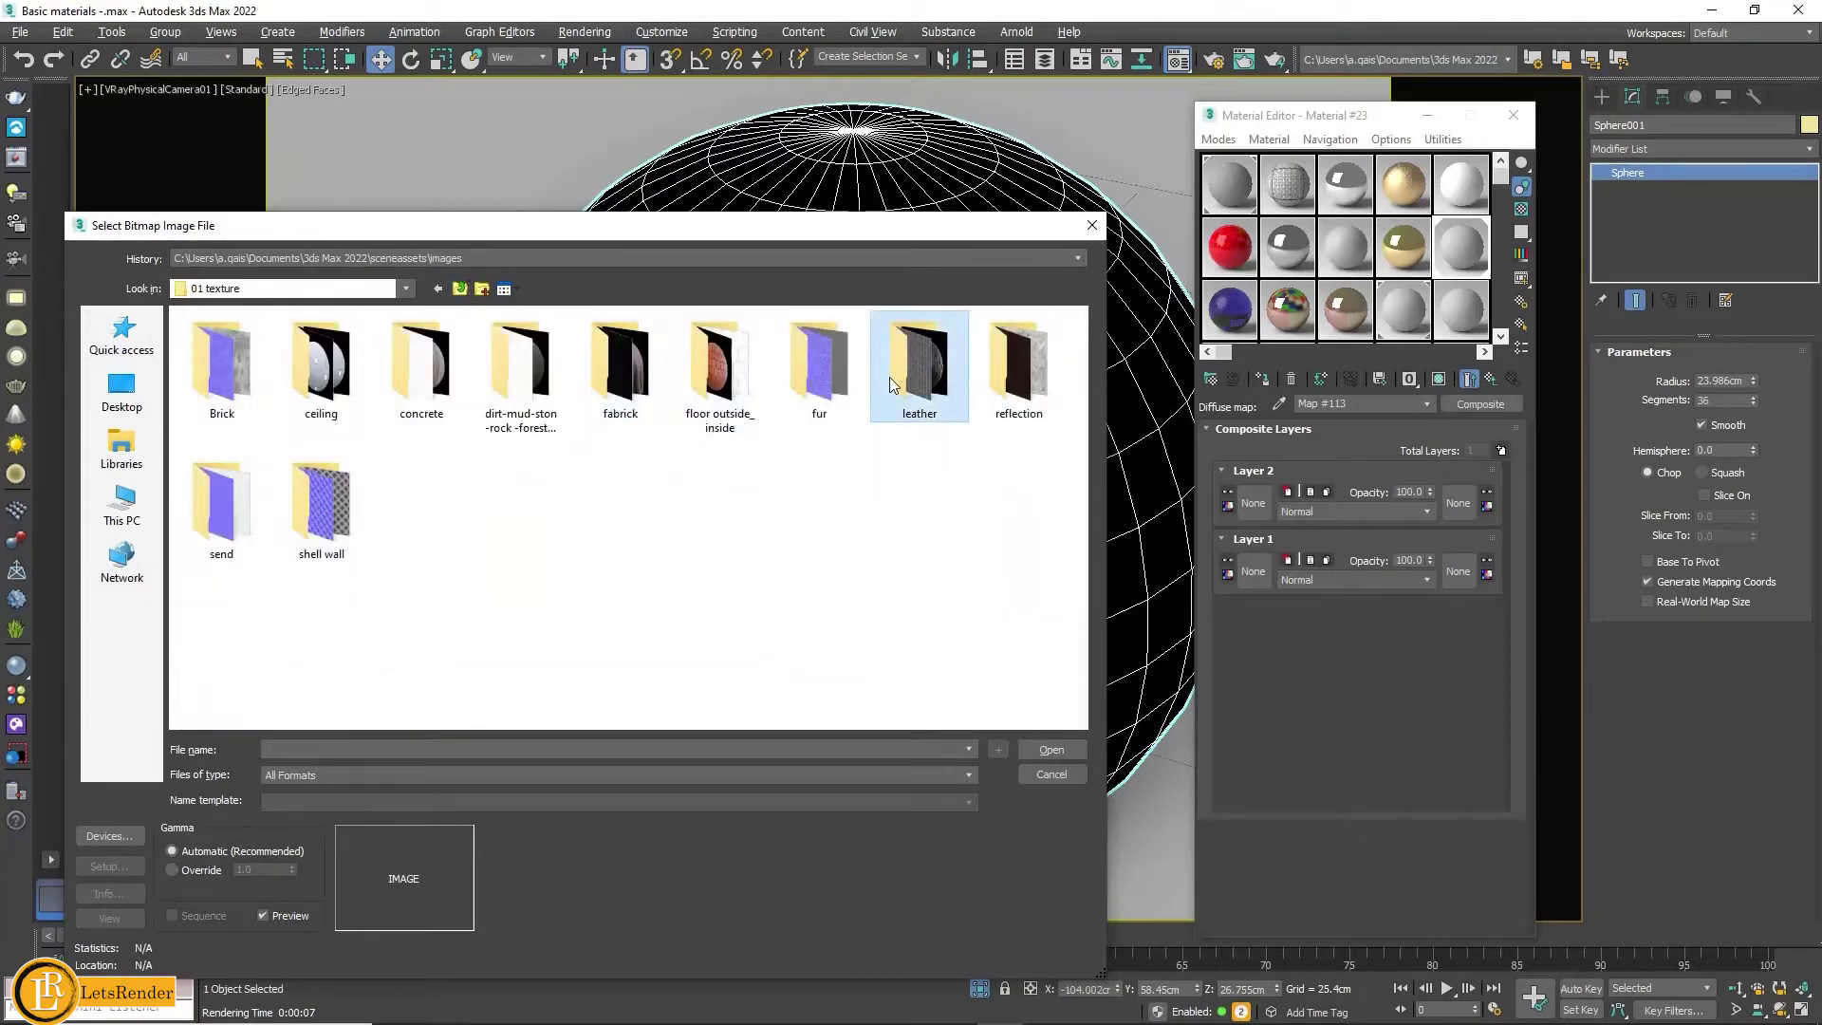
pyautogui.doubleClick(896, 377)
# Step: Load Leather_Padded_001_basecolor.jpg into Layer 1 of the Composite map
pyautogui.scroll(-5, 806, 479)
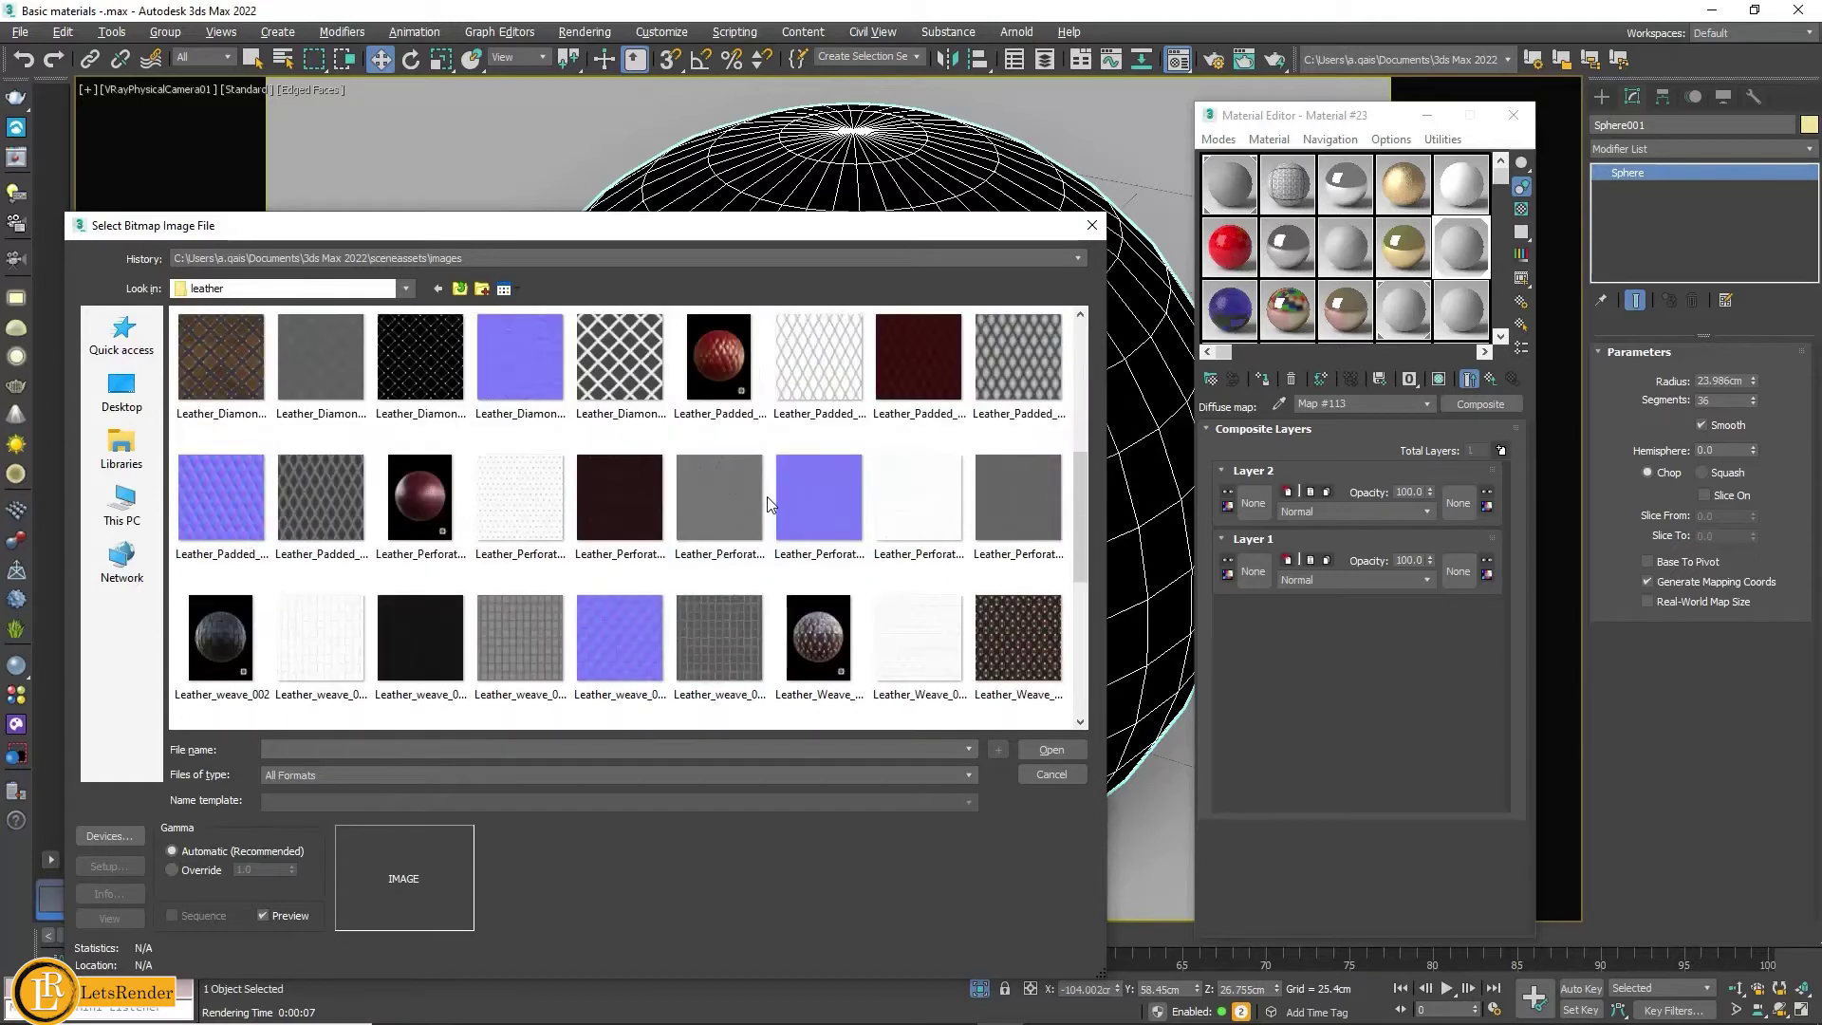
pyautogui.scroll(-5, 768, 505)
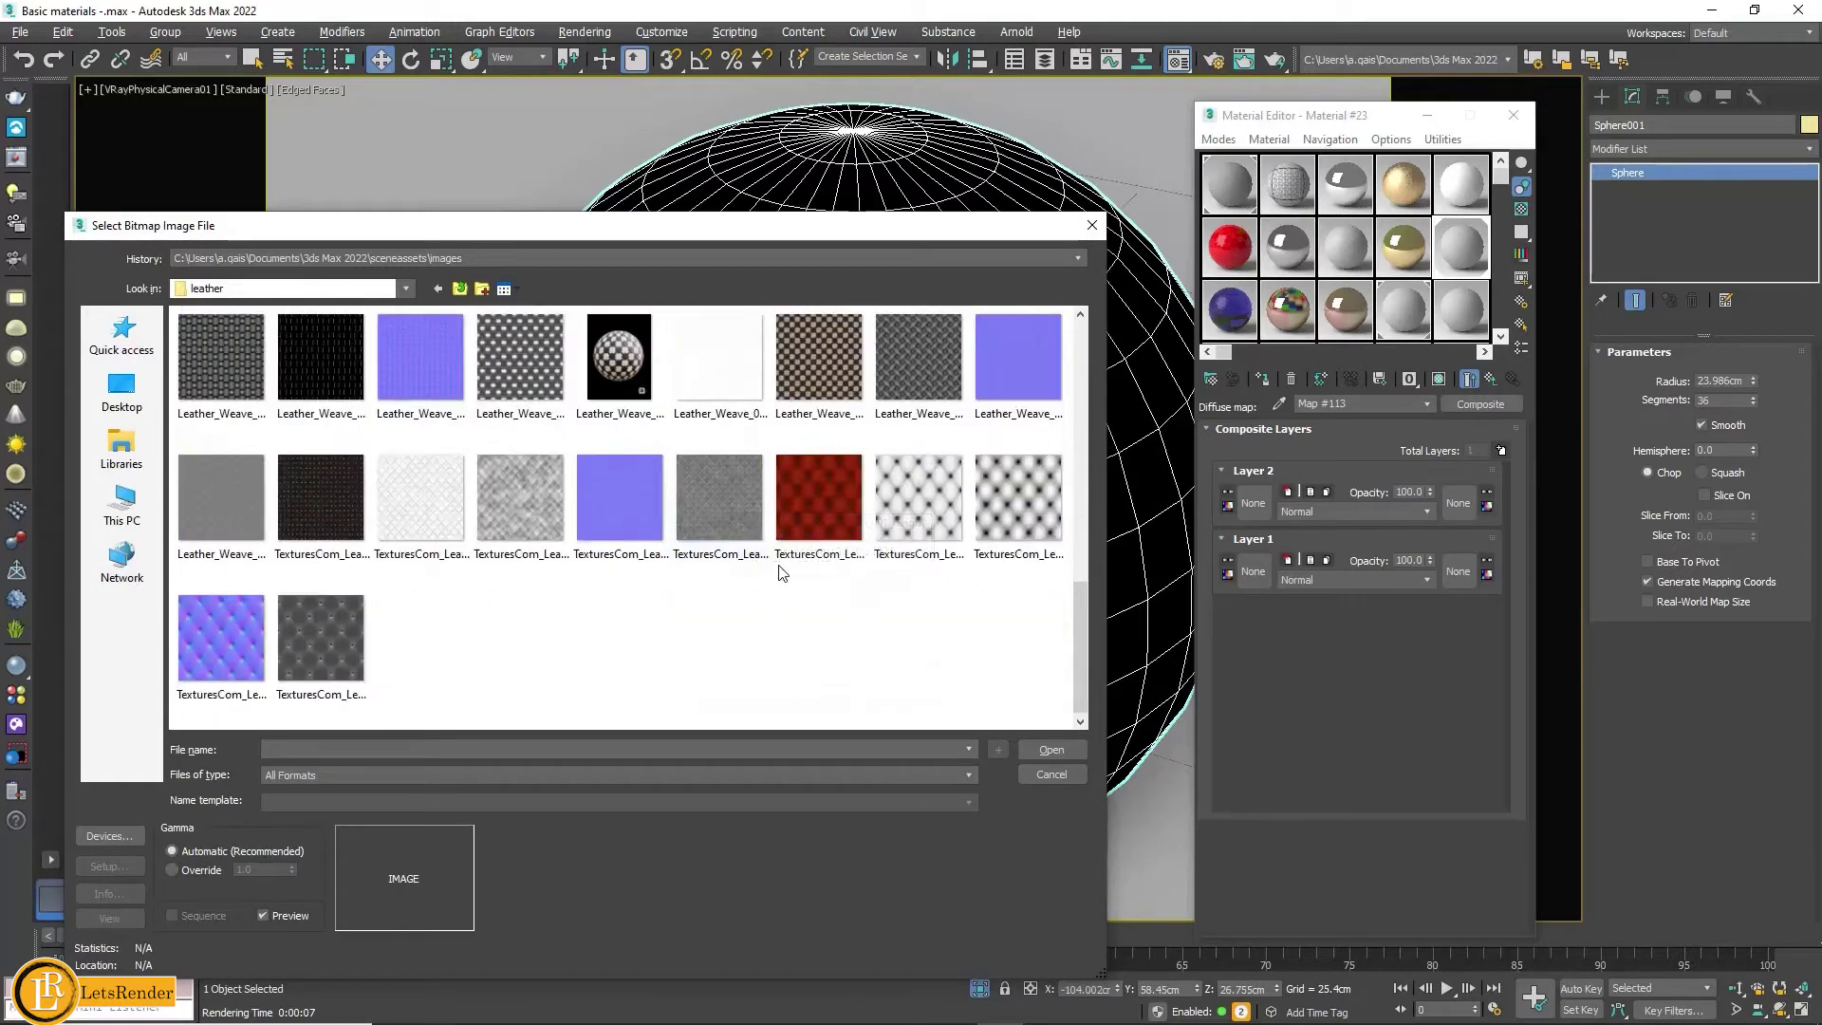
pyautogui.scroll(3, 780, 570)
pyautogui.scroll(3, 782, 572)
pyautogui.scroll(3, 780, 572)
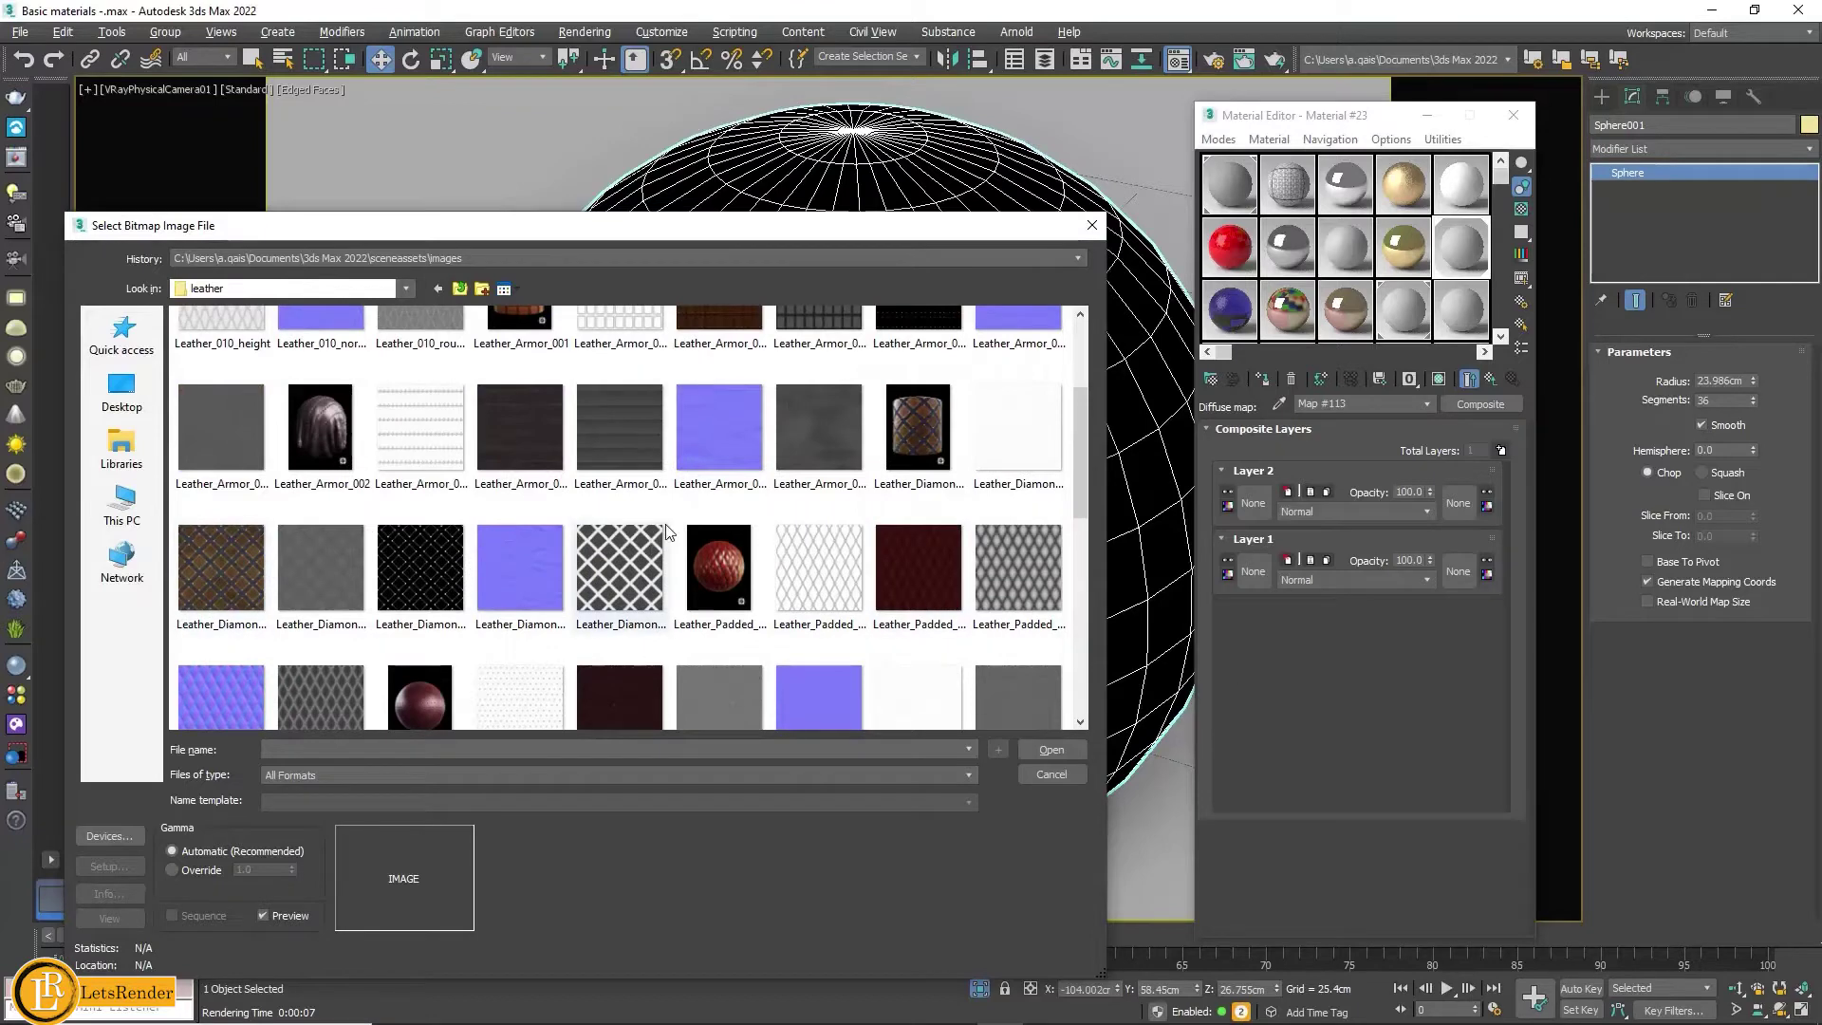
pyautogui.click(918, 573)
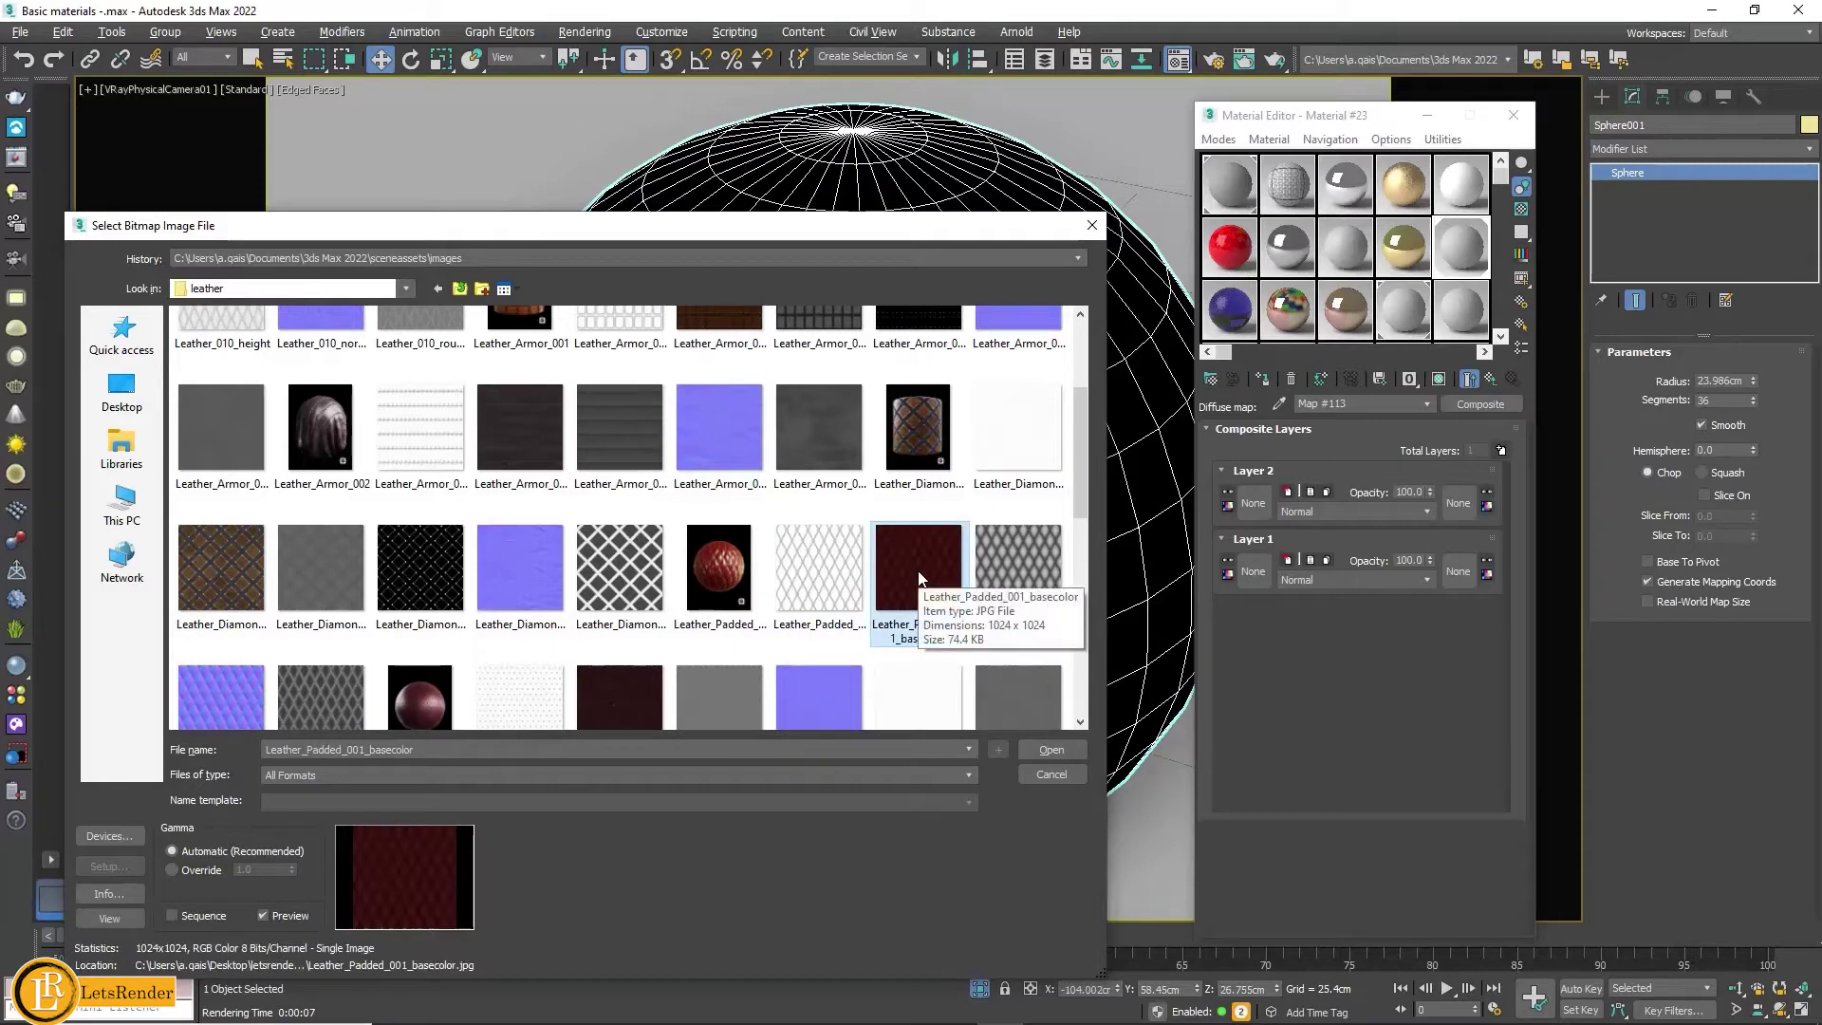
pyautogui.click(1042, 751)
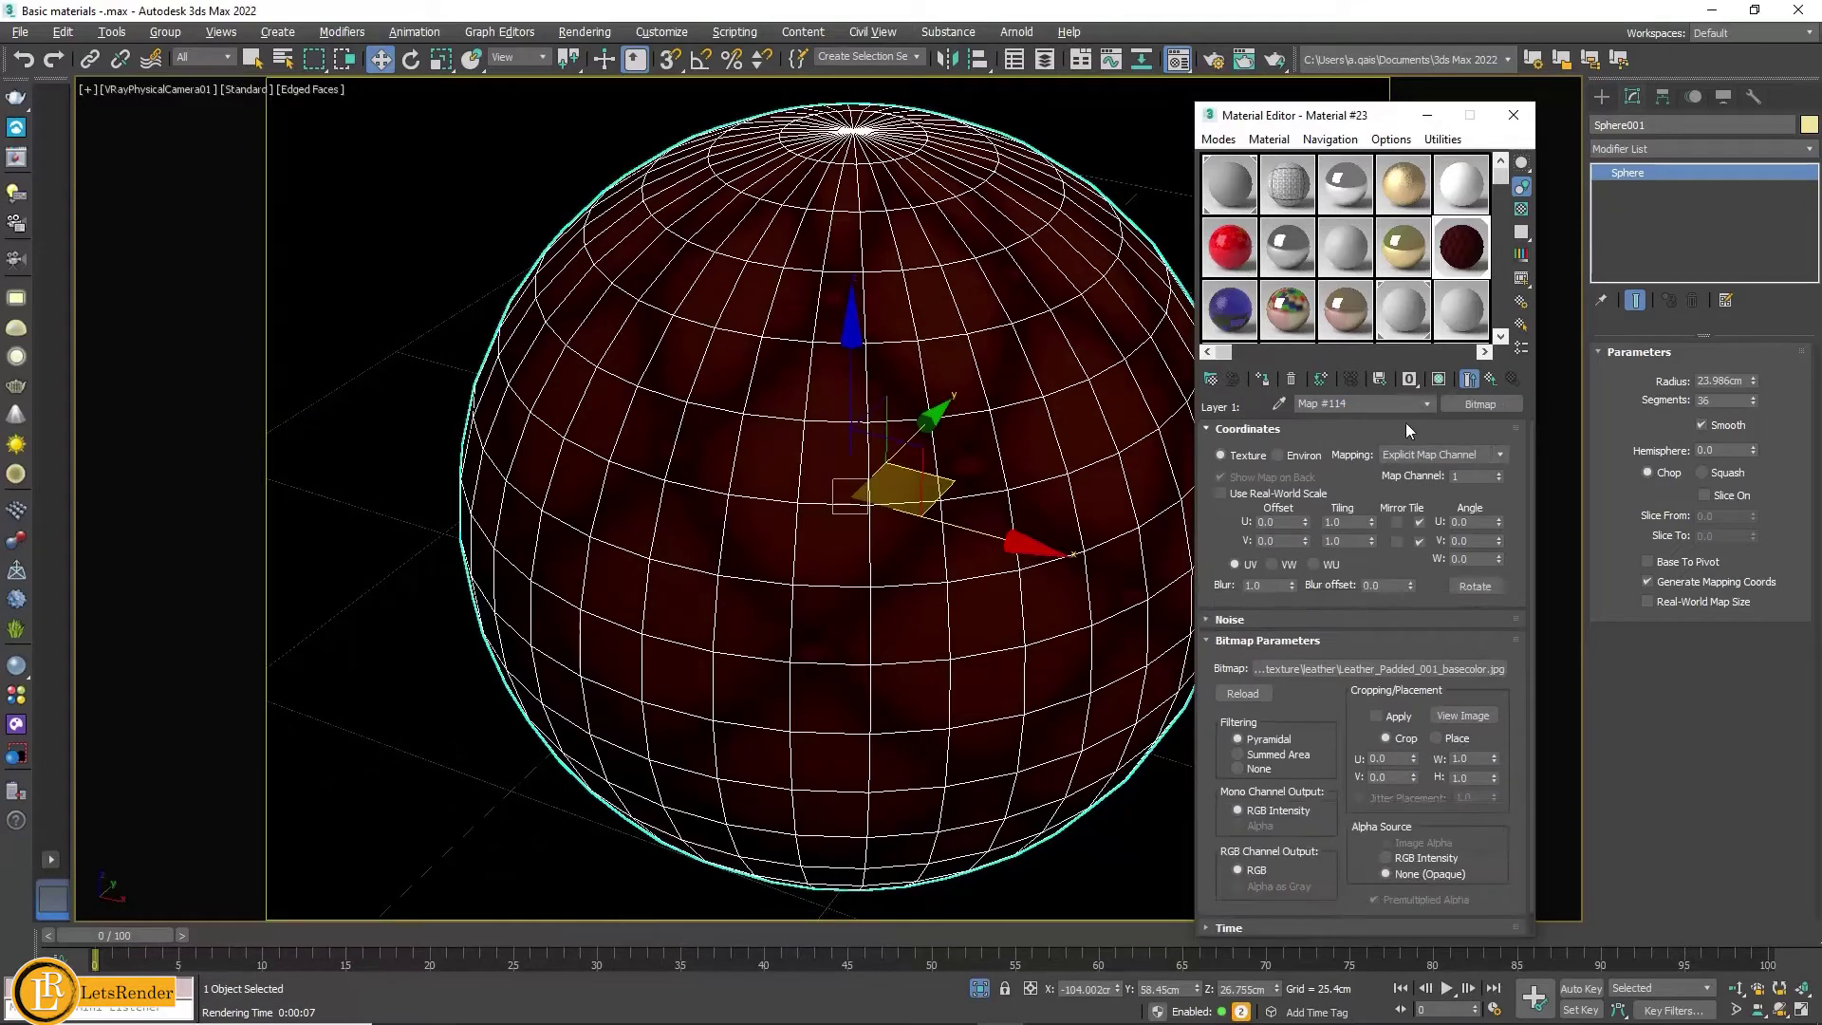
# Step: Open an enlarged material preview, set the basecolor bitmap's Filtering to None, and return to the Composite
pyautogui.click(1439, 381)
pyautogui.write('0.01')
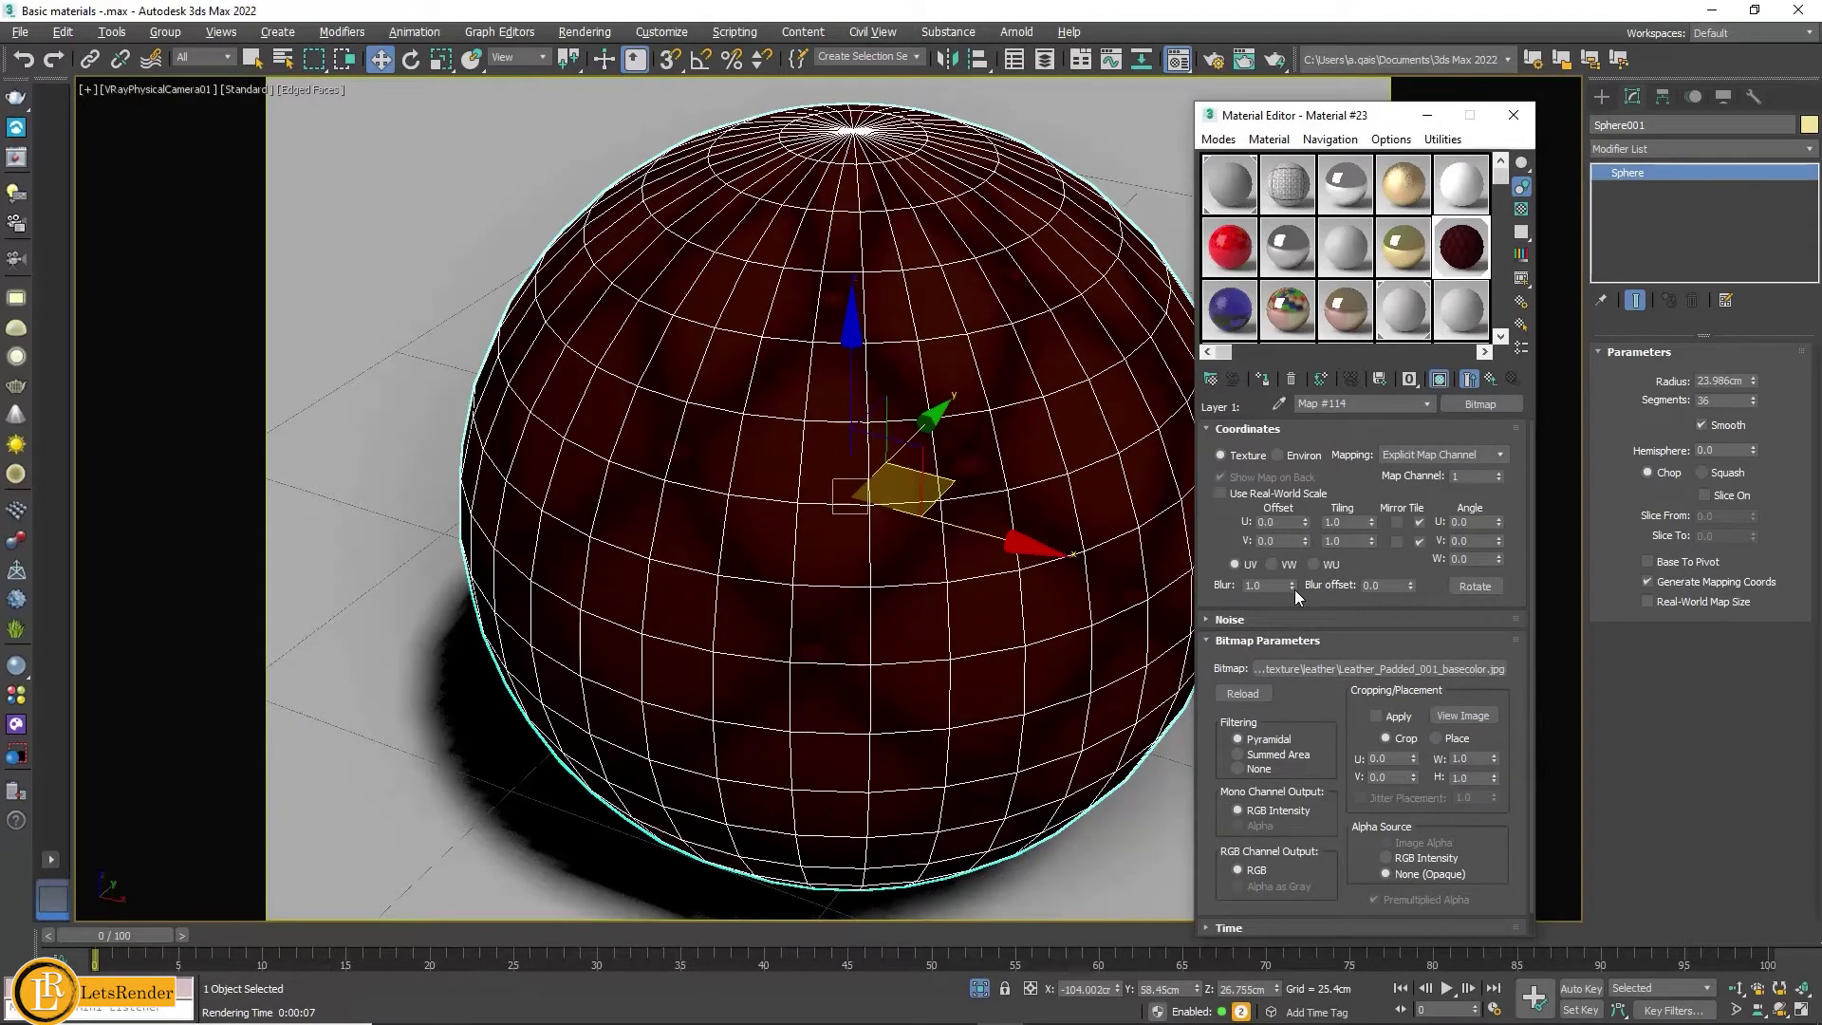
pyautogui.doubleClick(1465, 264)
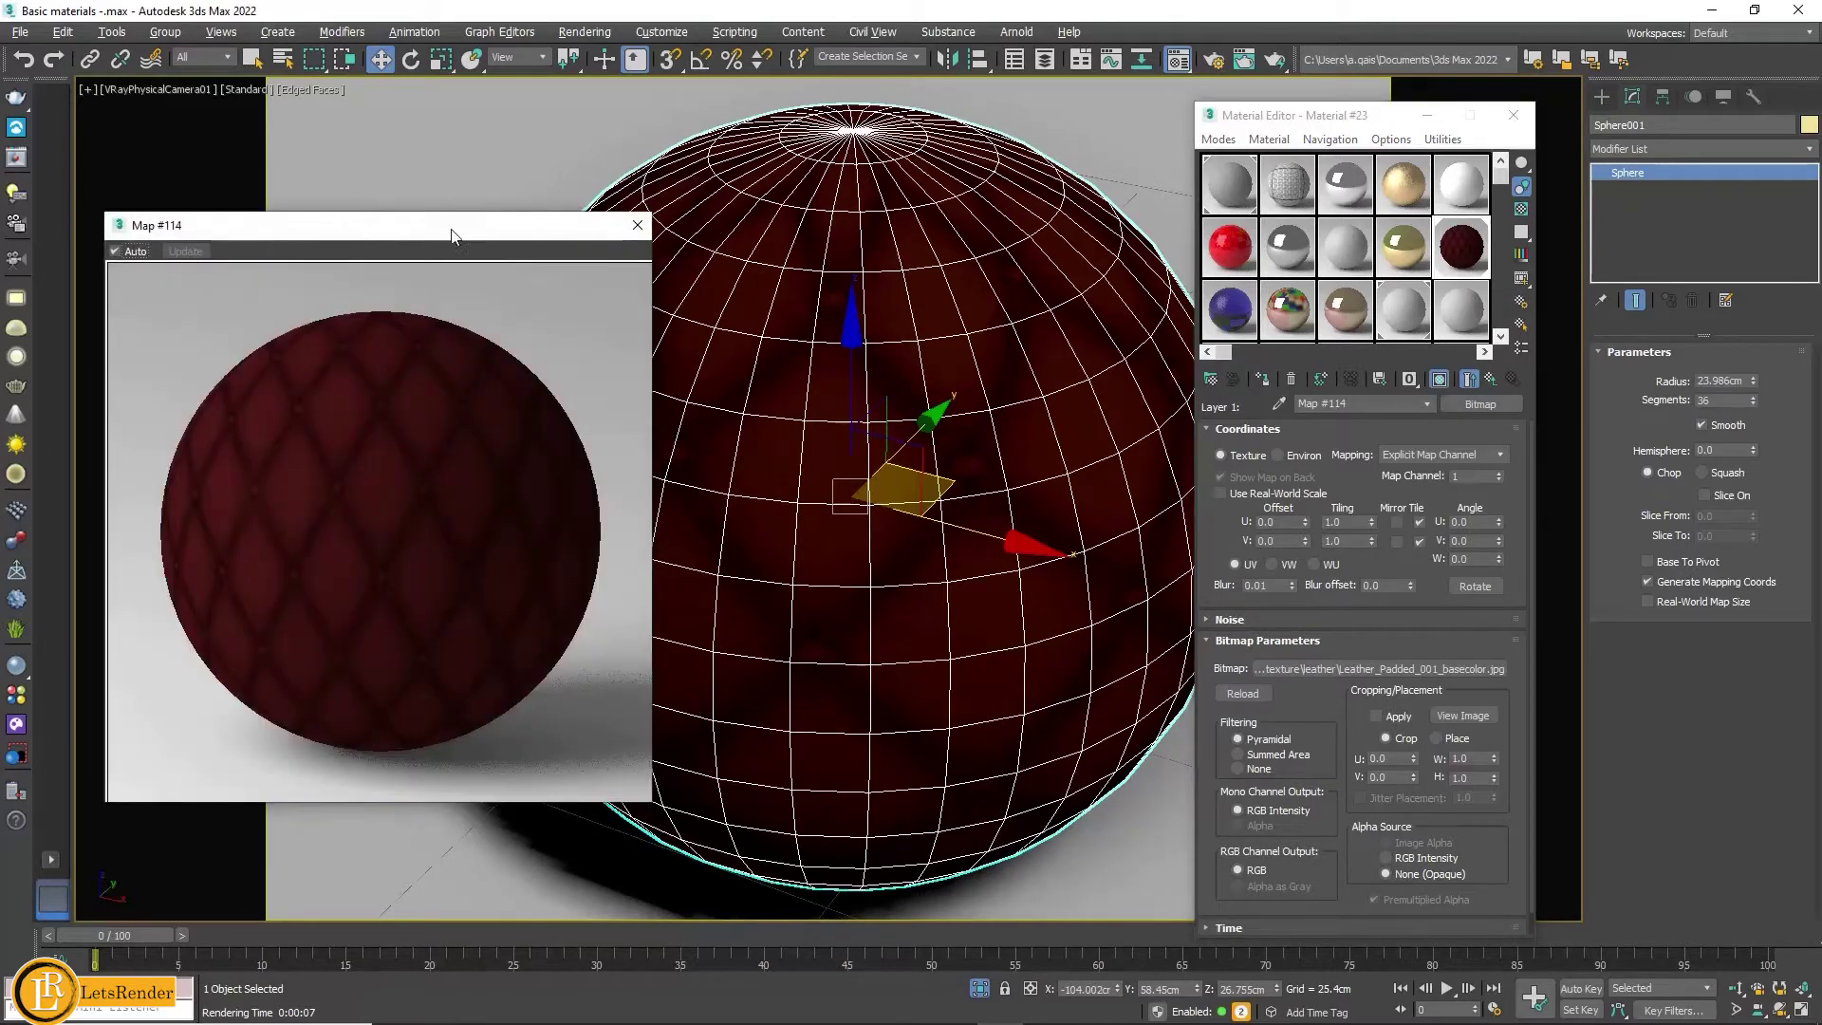
pyautogui.moveTo(465, 231); pyautogui.dragTo(461, 207)
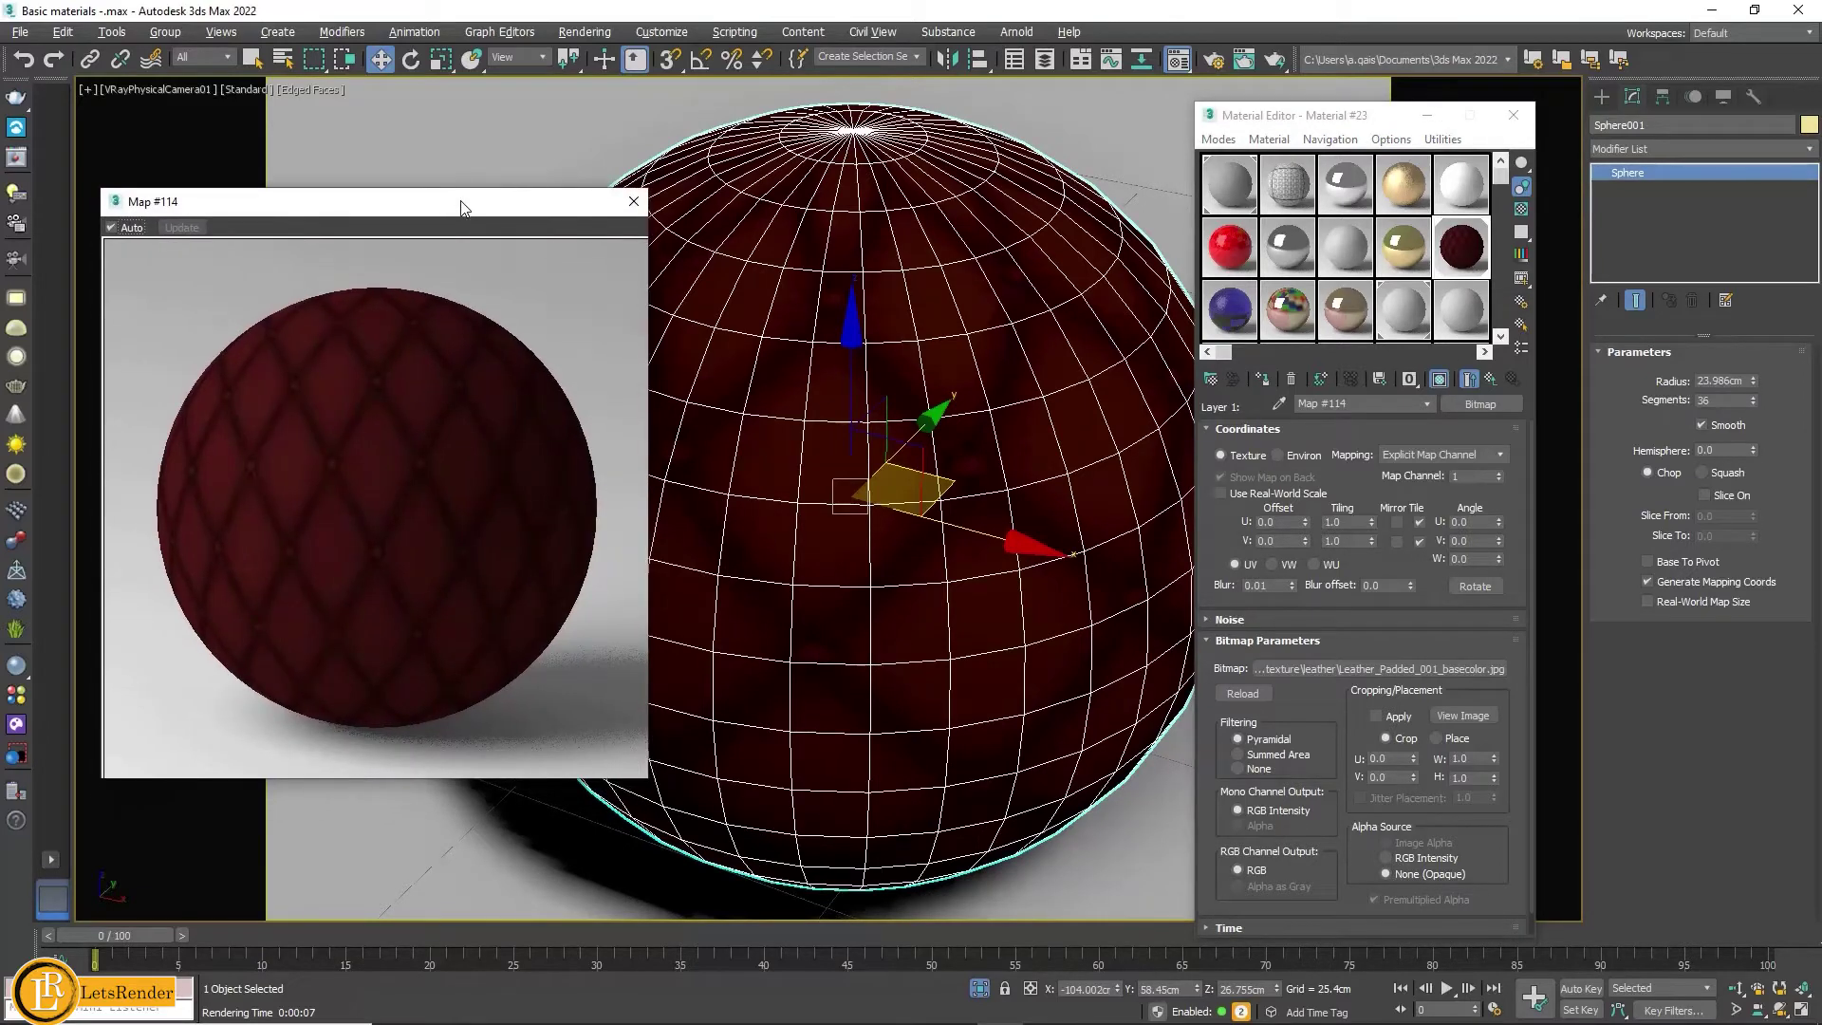
pyautogui.click(1256, 767)
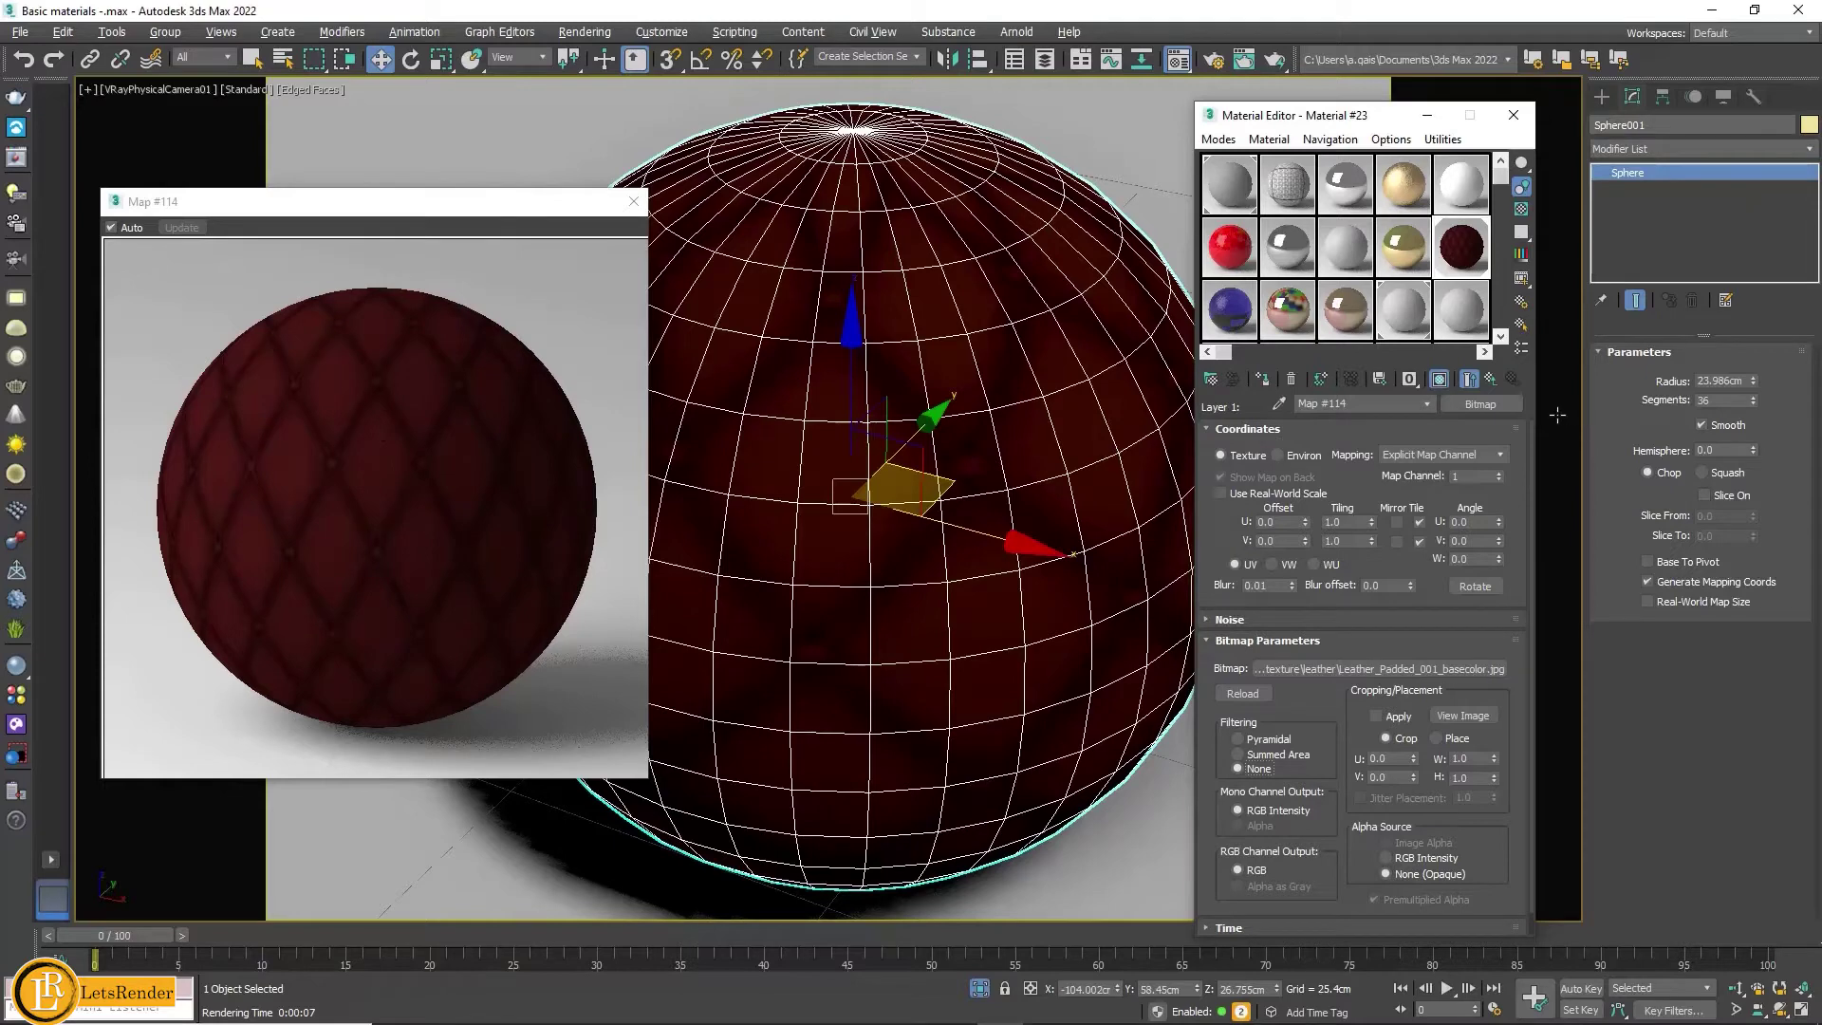
pyautogui.click(1488, 406)
pyautogui.click(1493, 378)
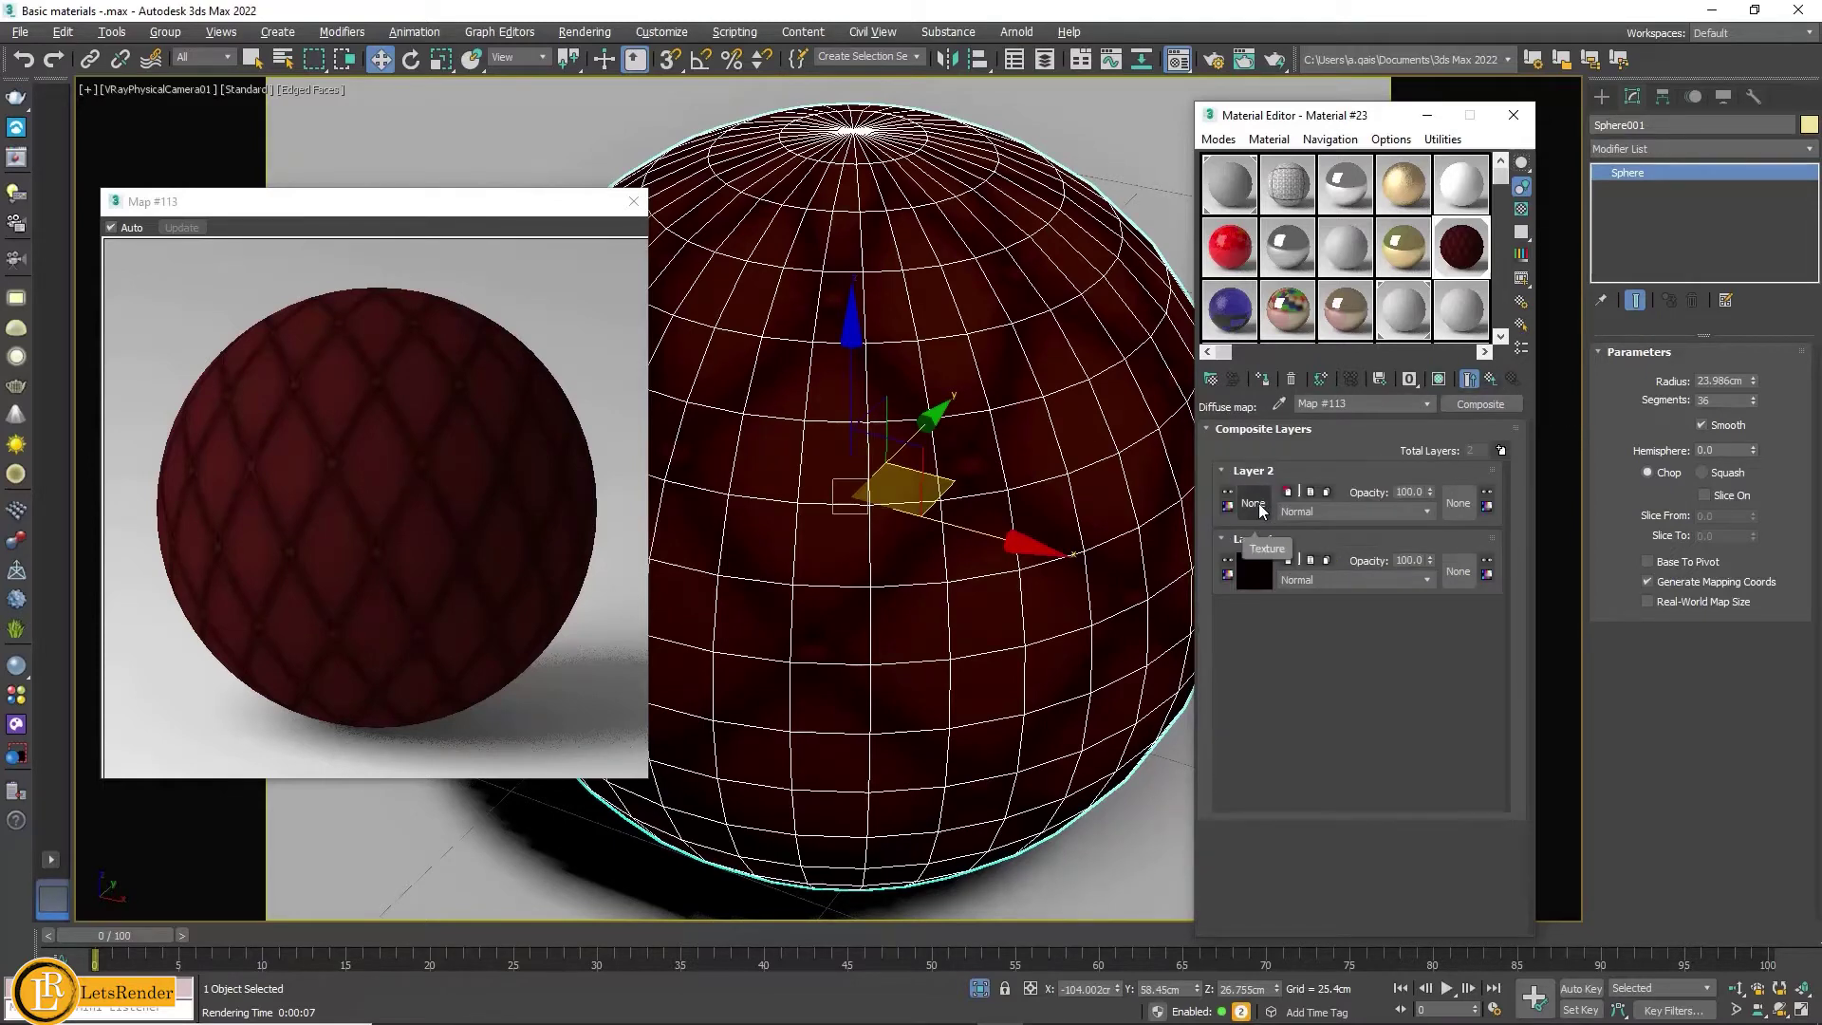
# Step: Load Leather_Padded_001_ambientOcclusion as a Bitmap into Layer 2
pyautogui.click(1254, 504)
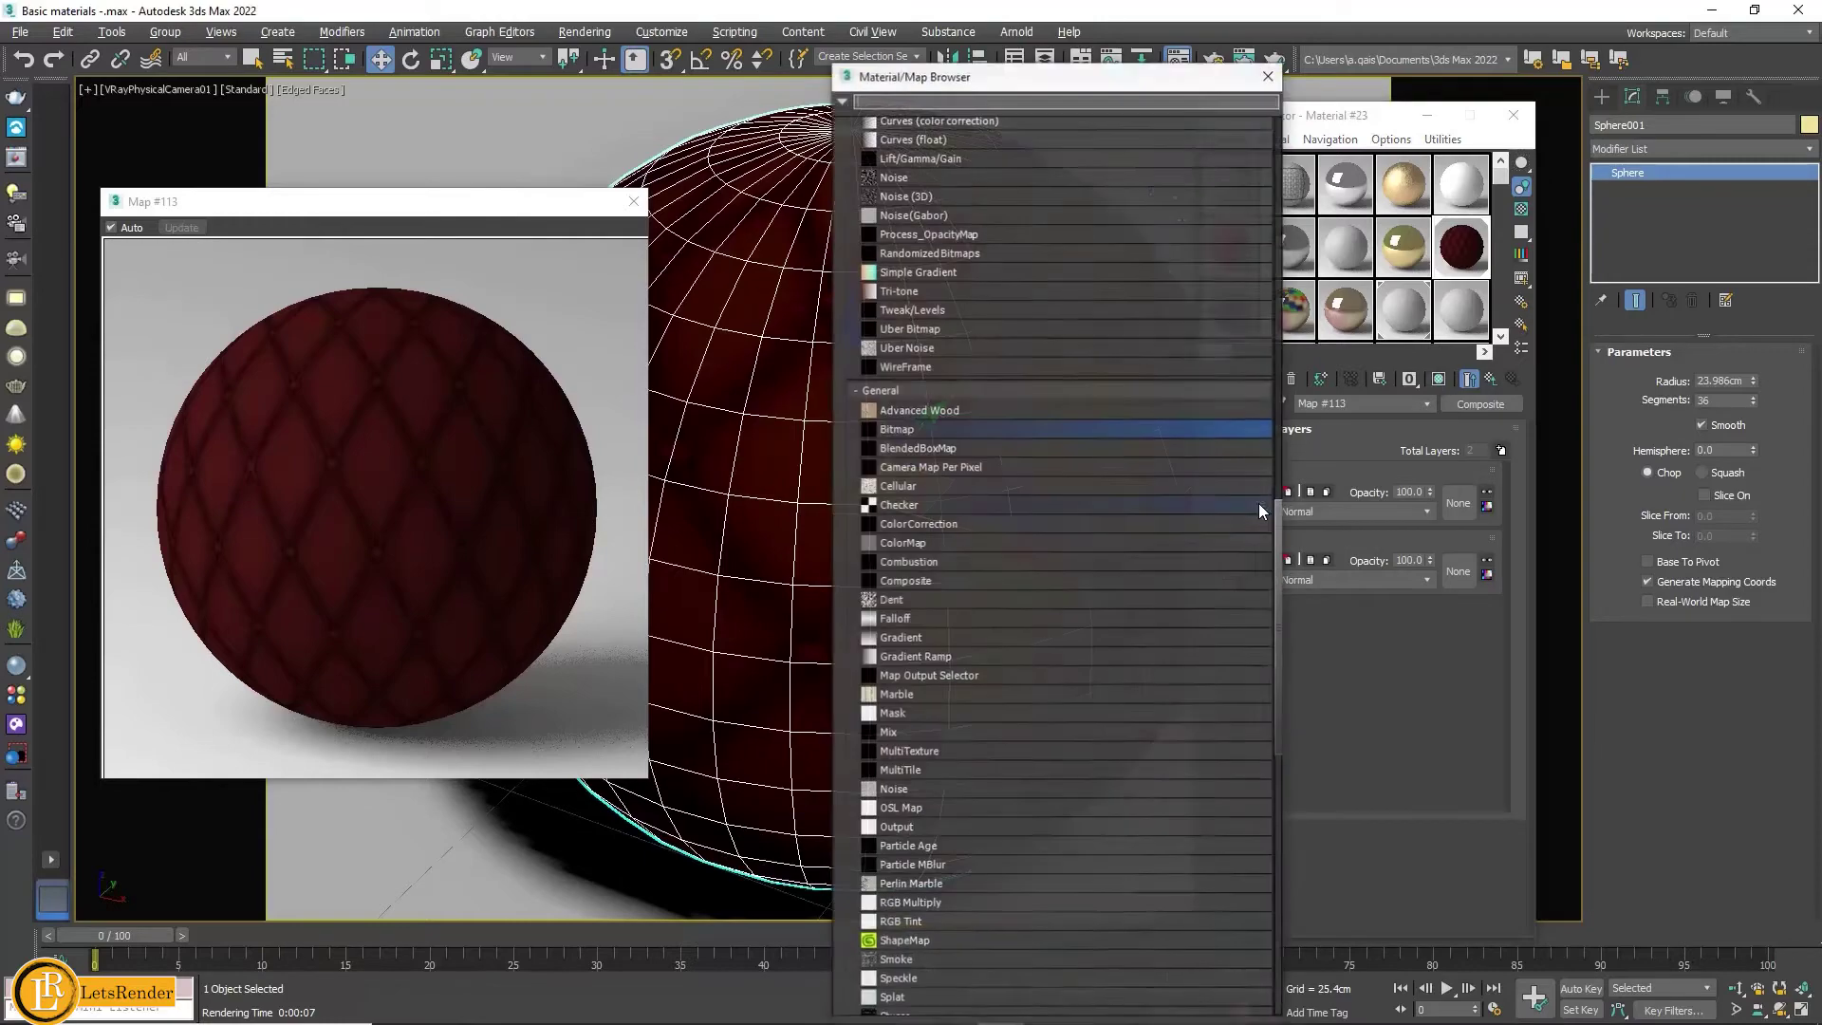
pyautogui.doubleClick(964, 431)
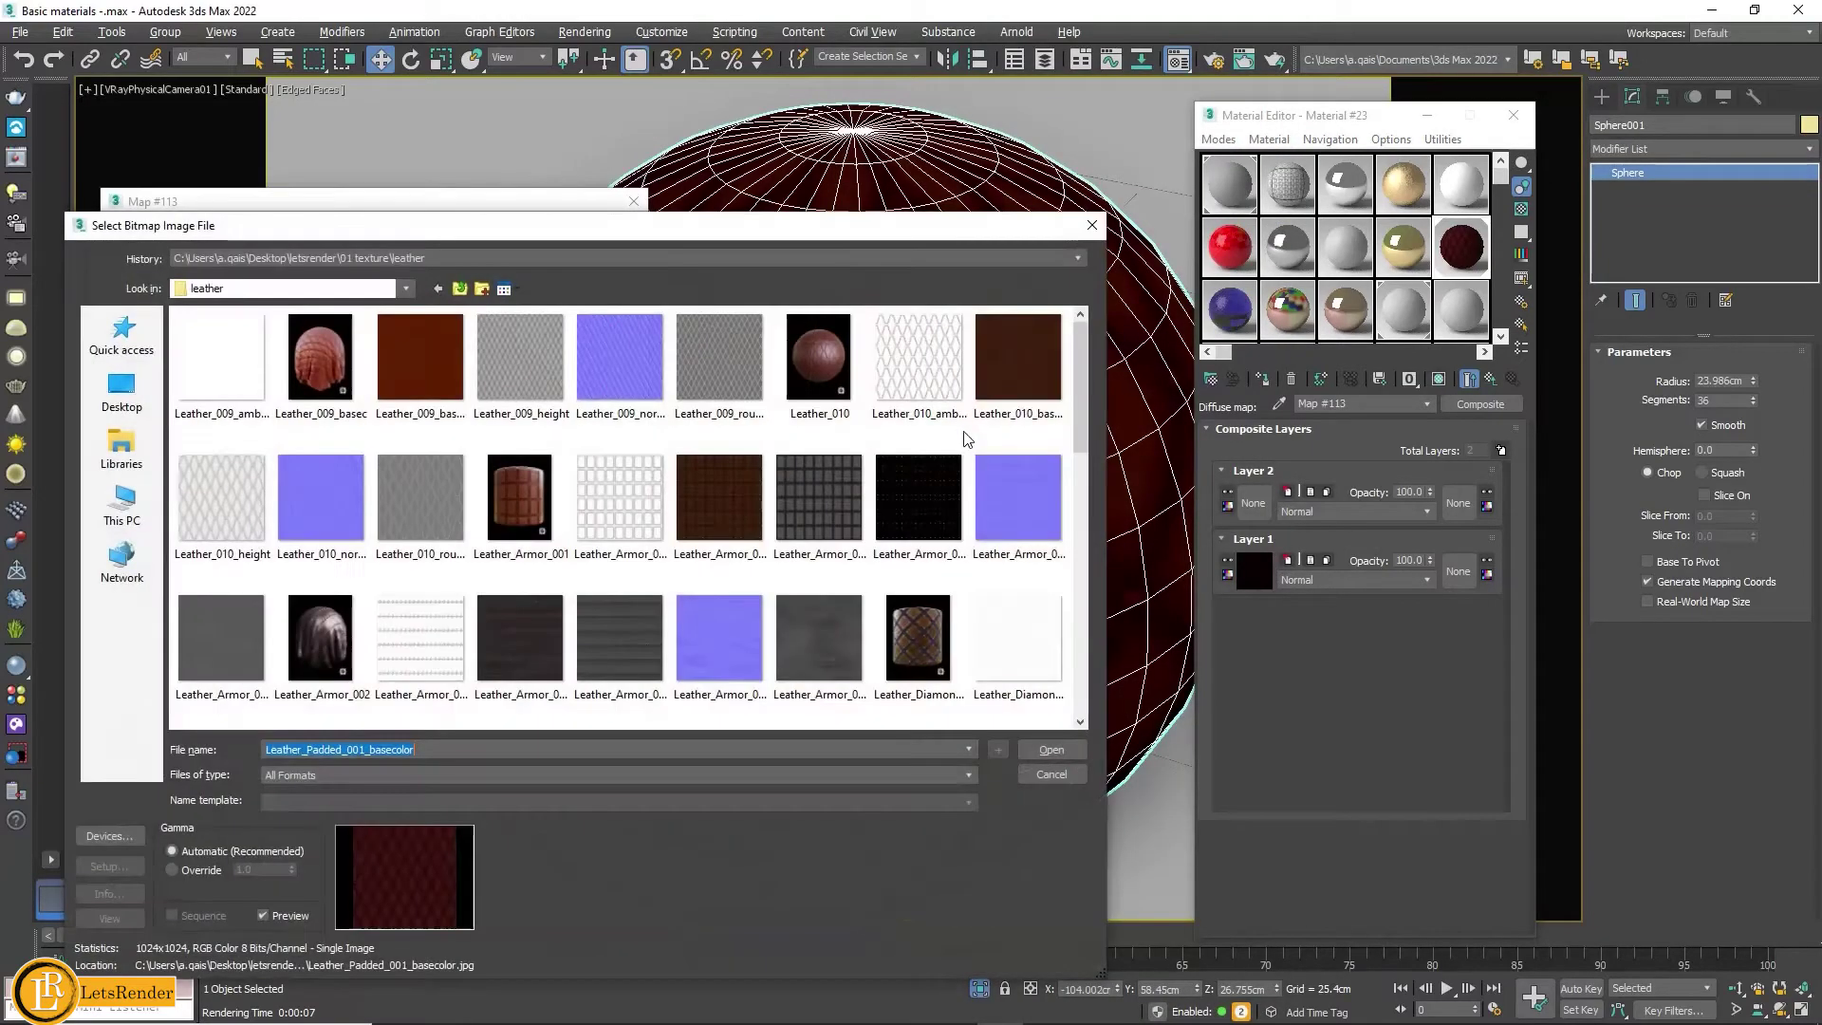
pyautogui.scroll(-1, 939, 475)
pyautogui.scroll(-1, 910, 503)
pyautogui.scroll(-1, 896, 516)
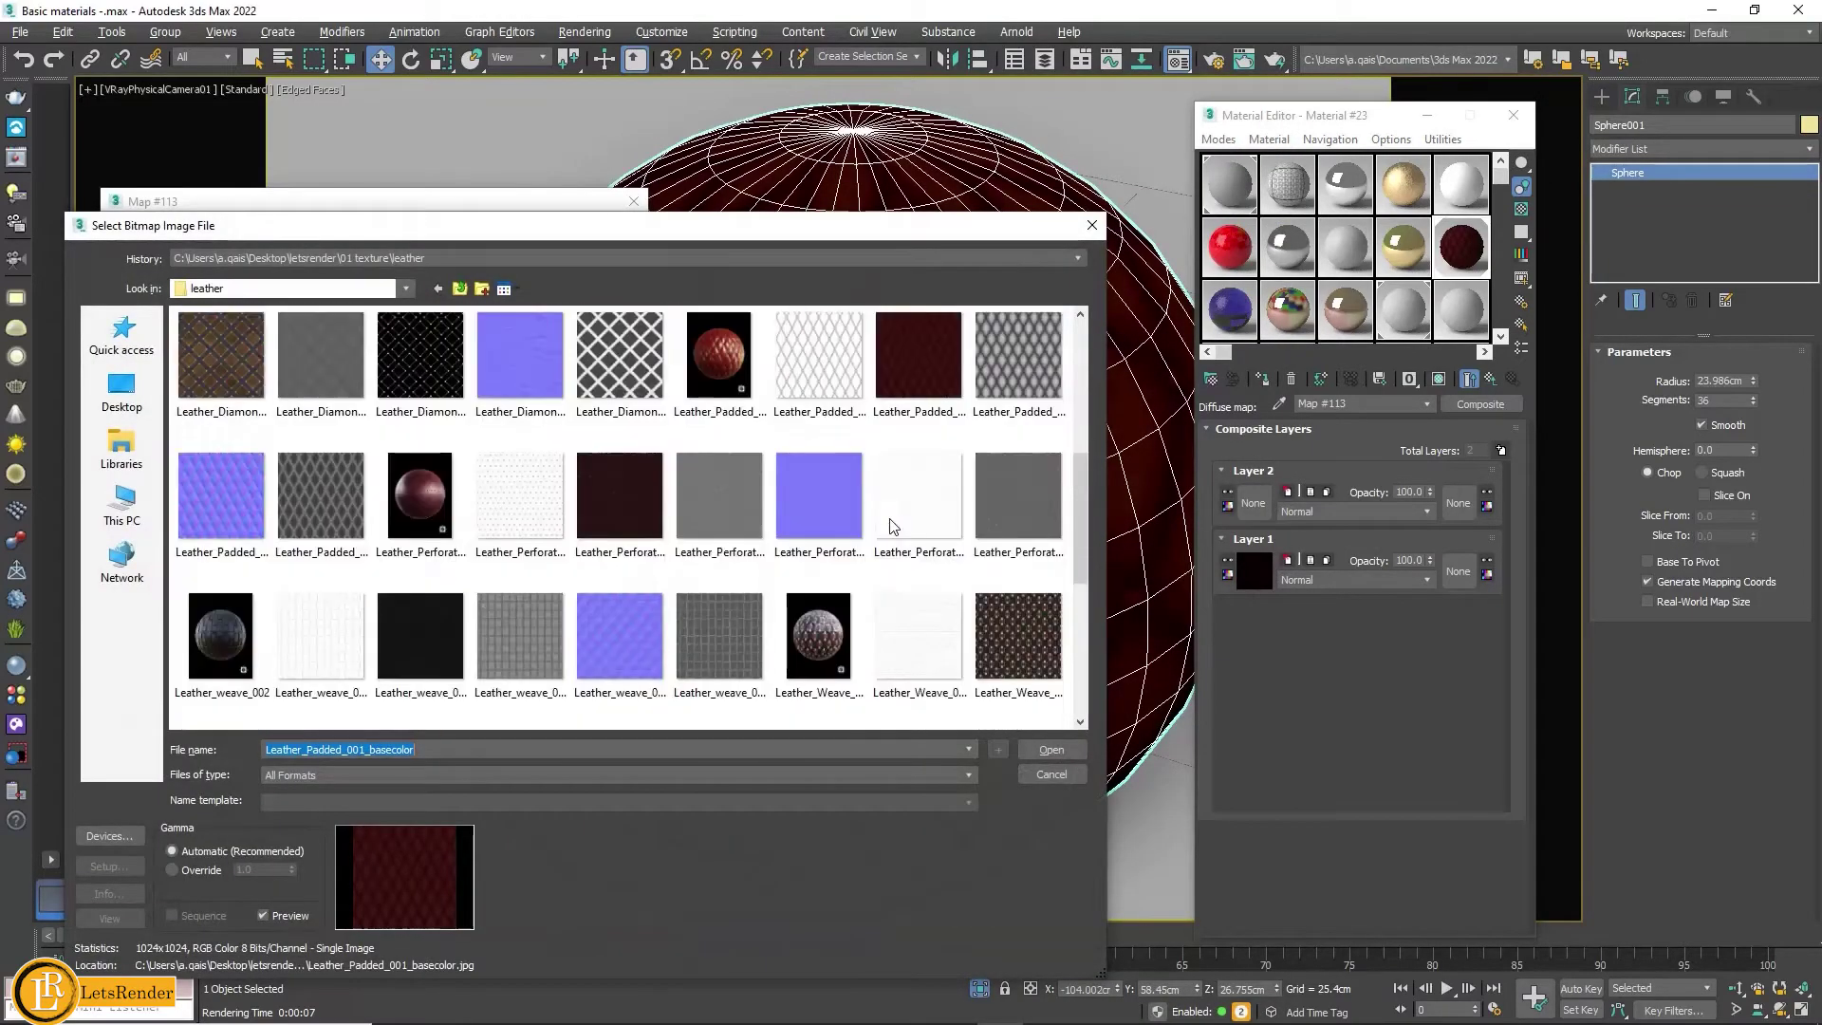
pyautogui.click(814, 380)
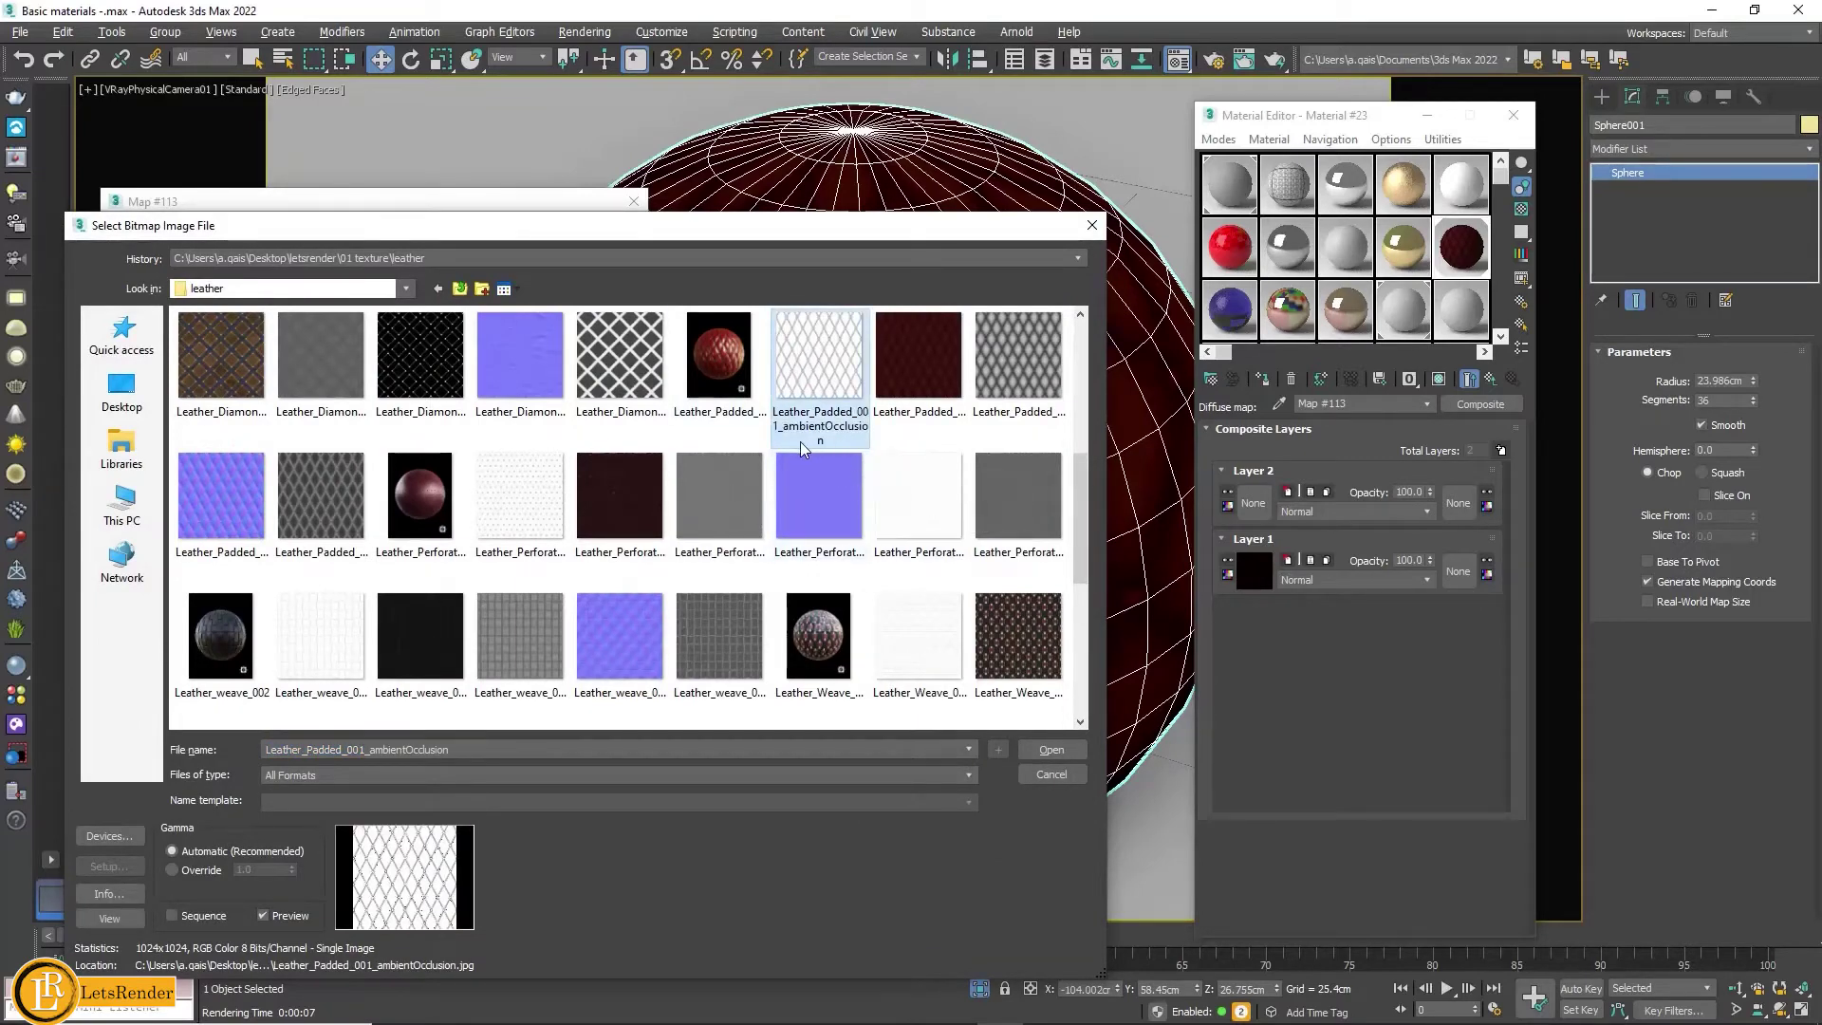
pyautogui.moveTo(818, 367)
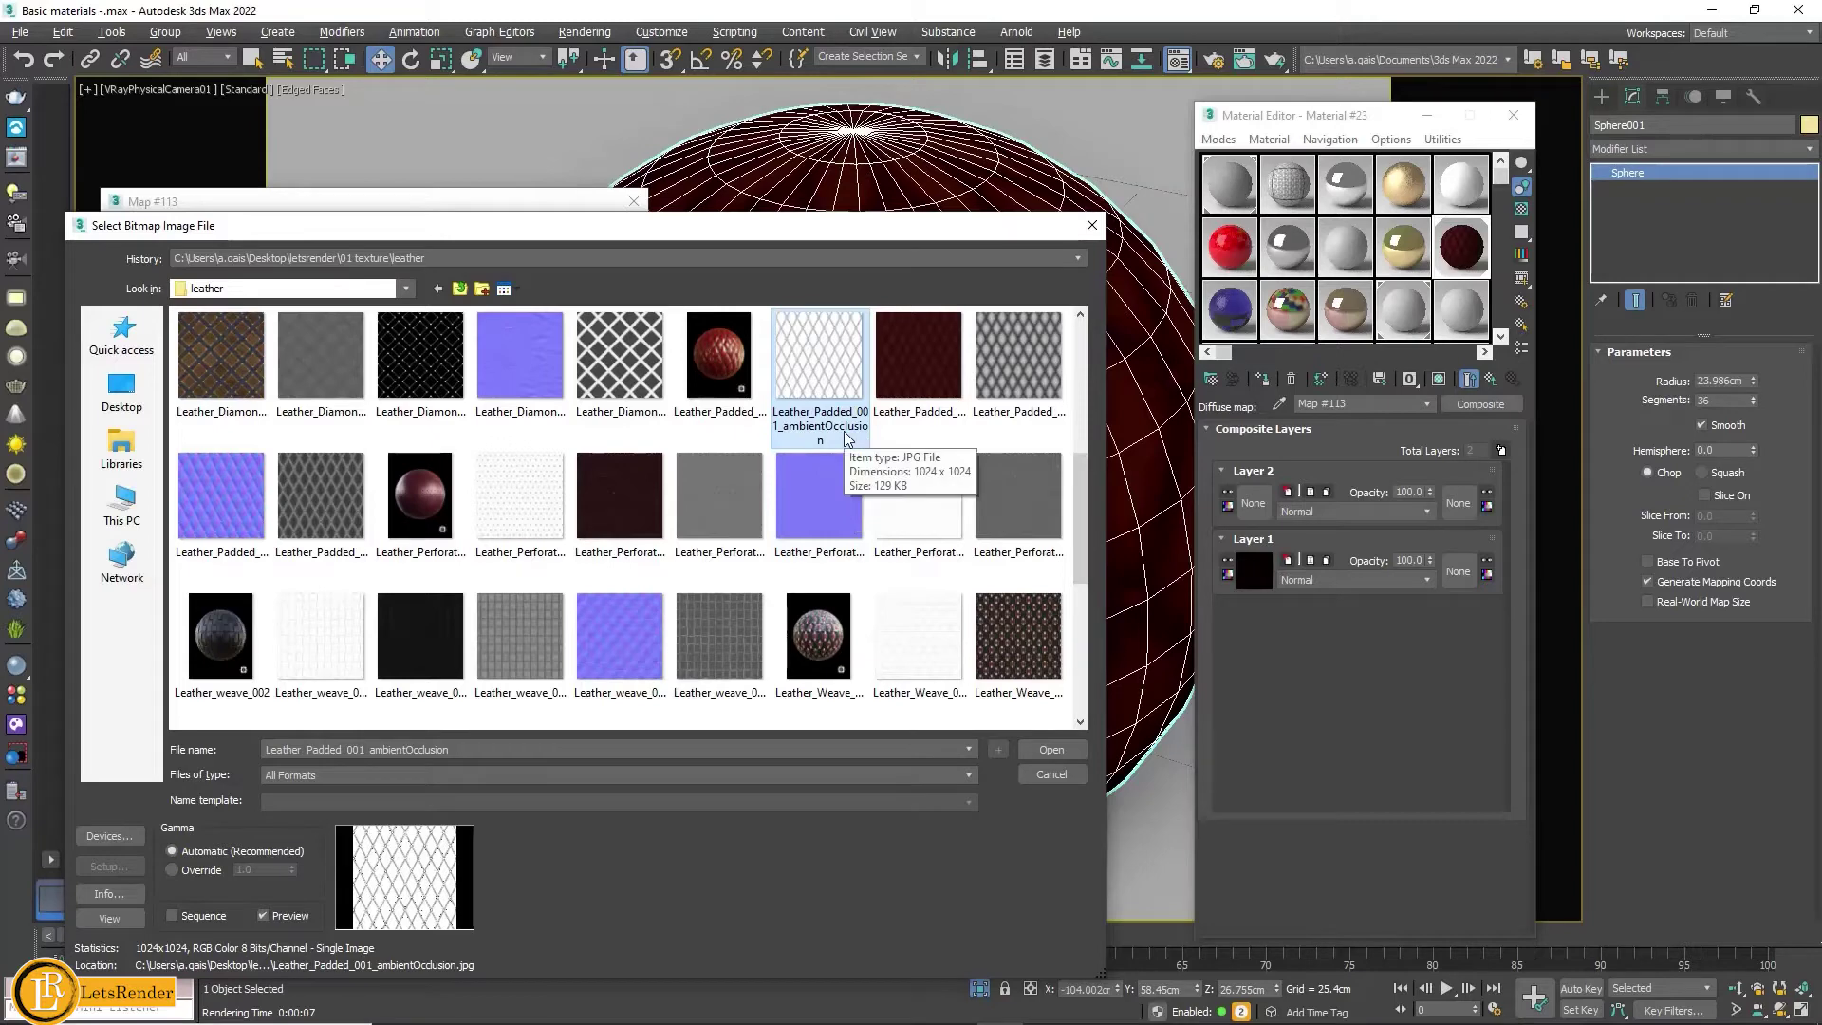
pyautogui.click(1051, 749)
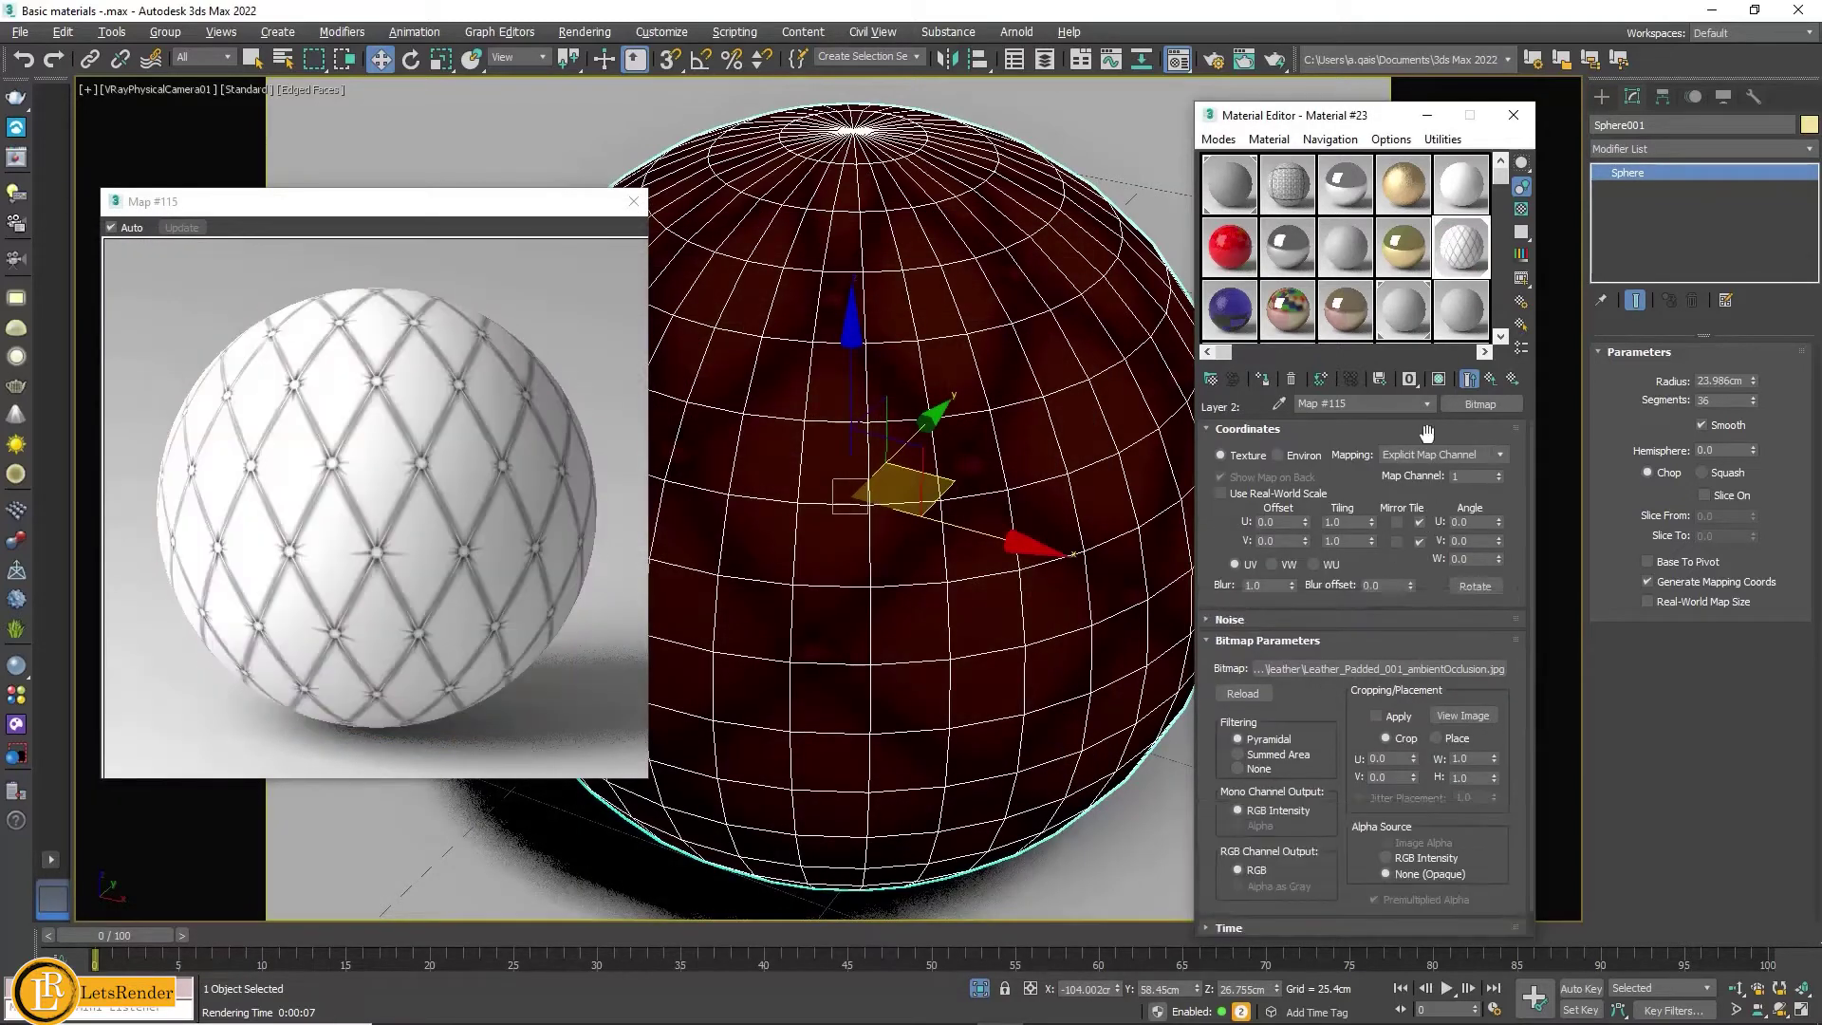
# Step: Show the ambient occlusion map in the viewport, set Blur 0.01 and Filtering None
pyautogui.click(1438, 379)
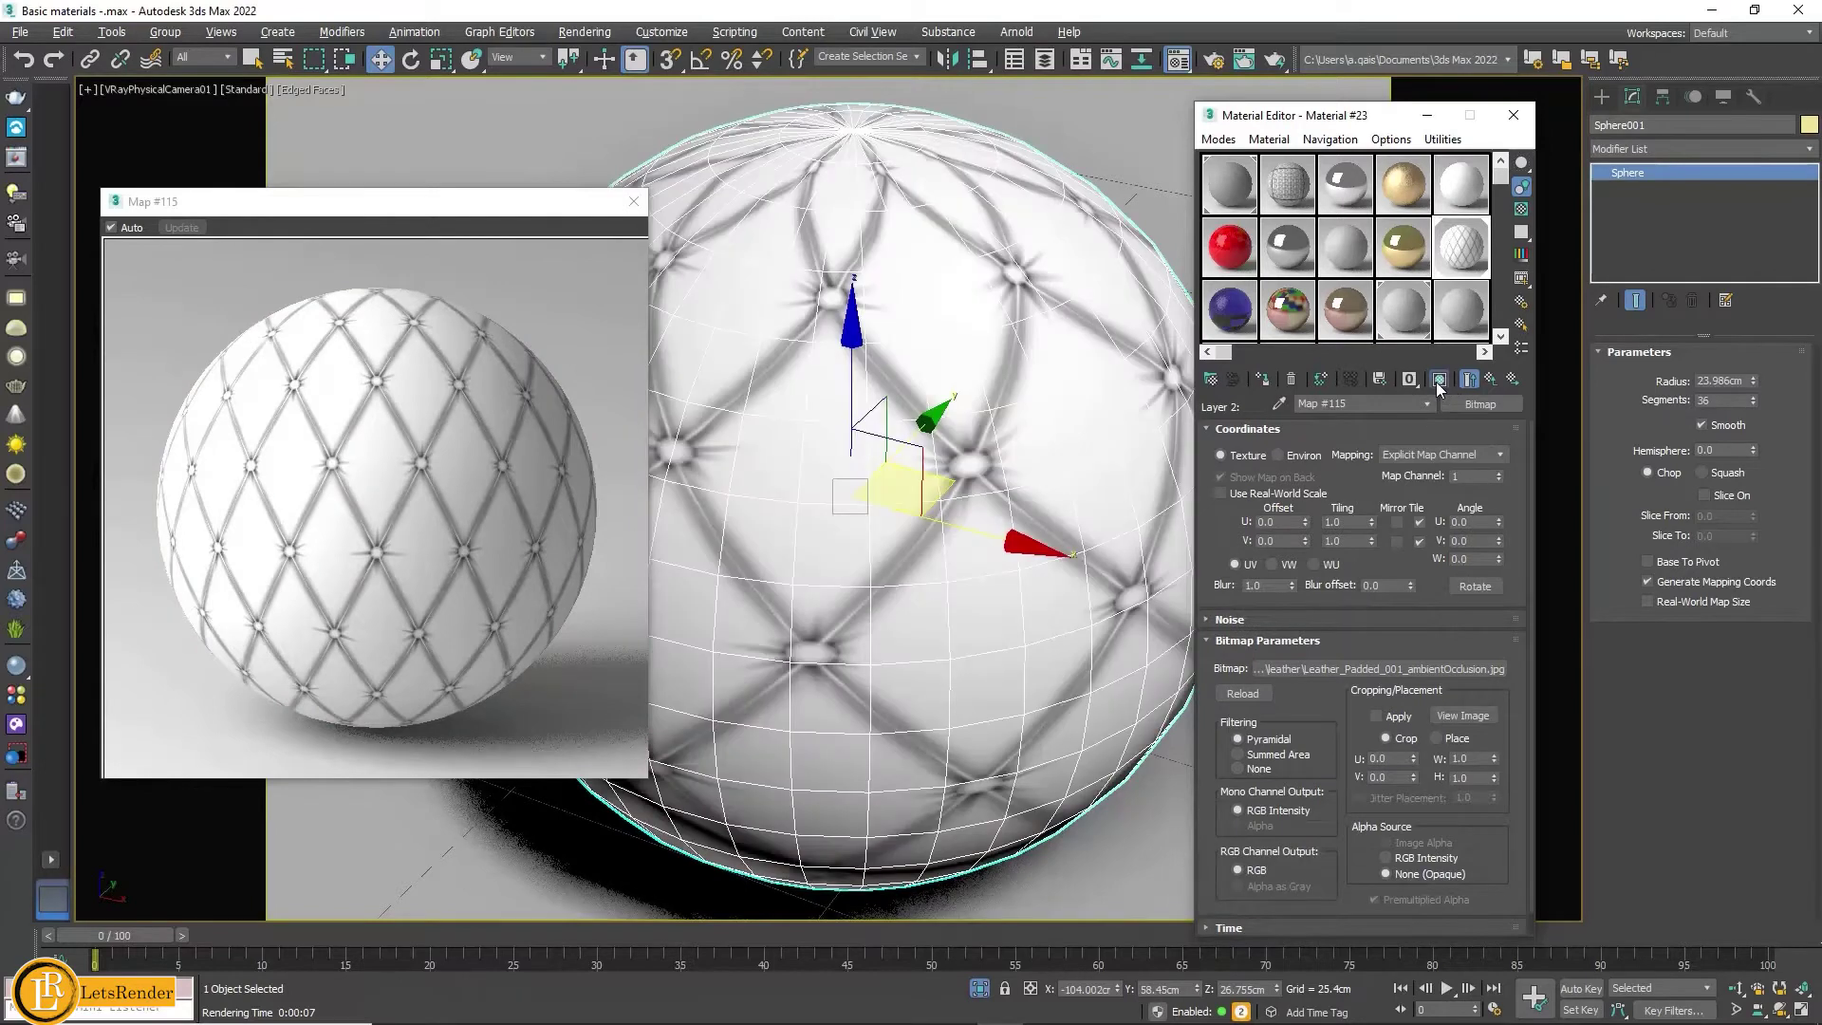
pyautogui.rightClick(1290, 585)
pyautogui.click(1254, 770)
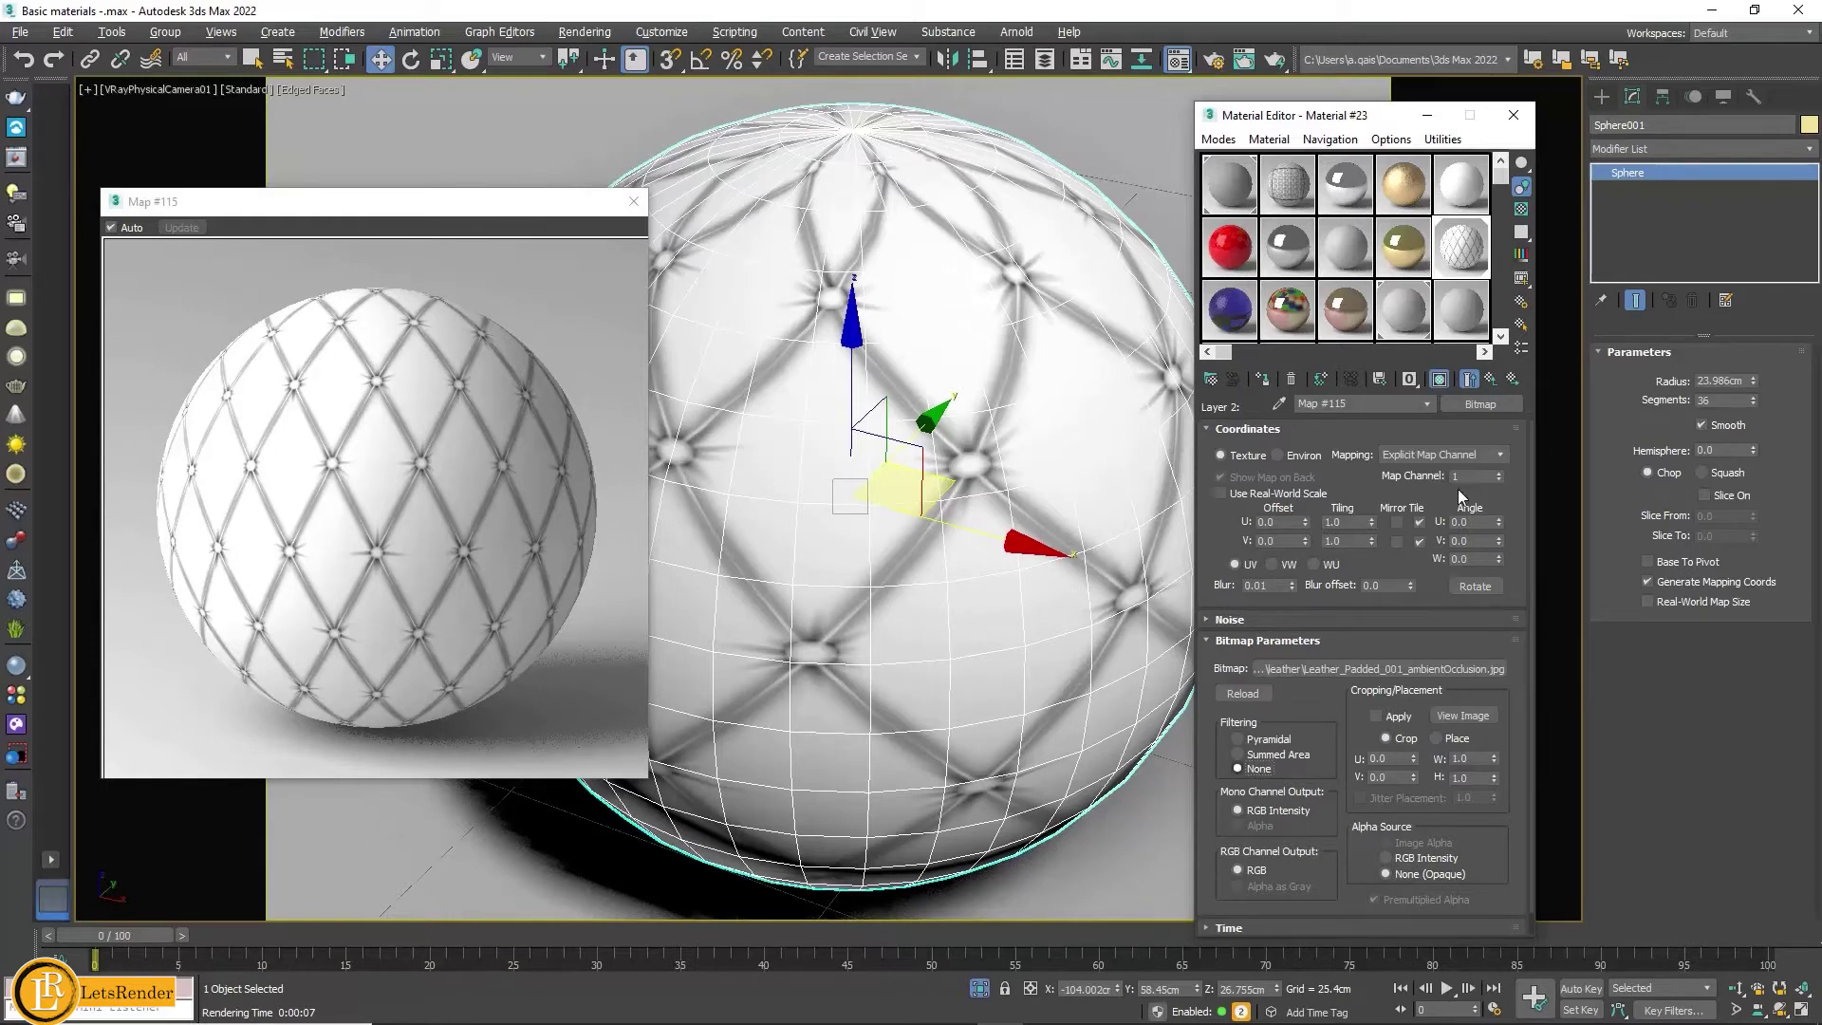
pyautogui.click(1491, 379)
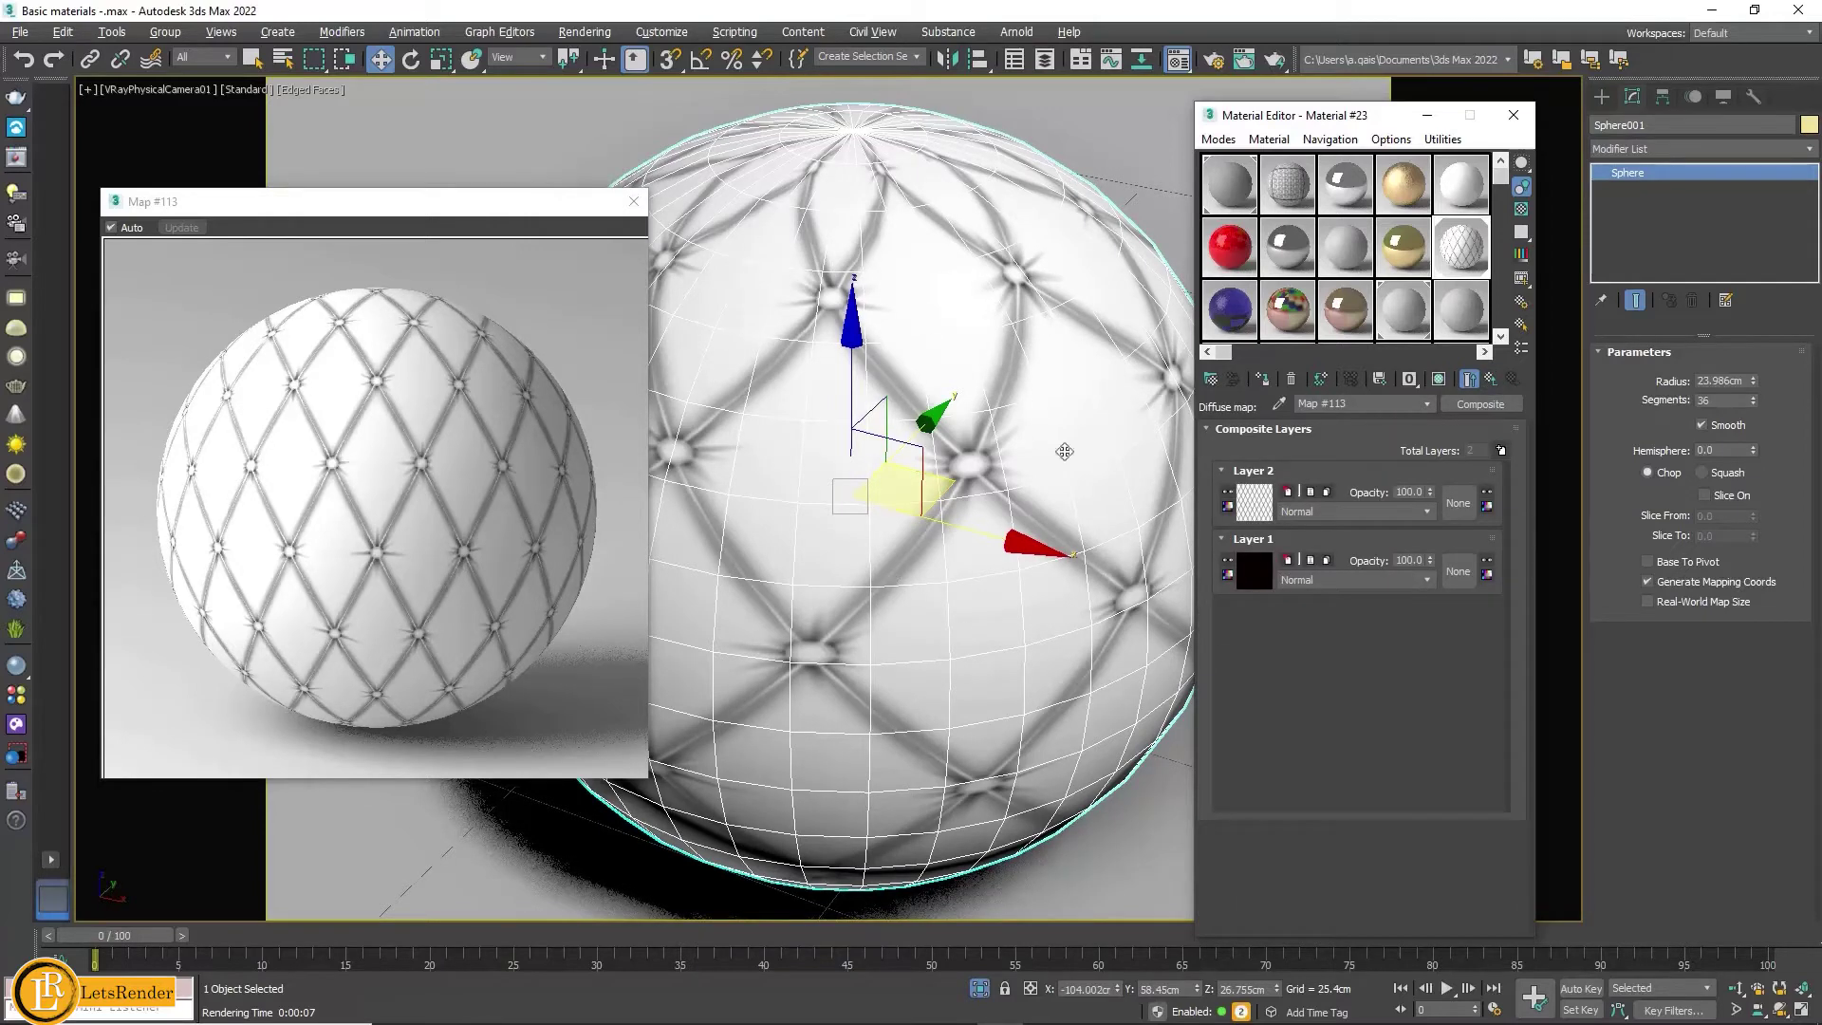
# Step: Set Layer 2's blend mode to Multiply and show the Composite in the viewport
pyautogui.click(1332, 516)
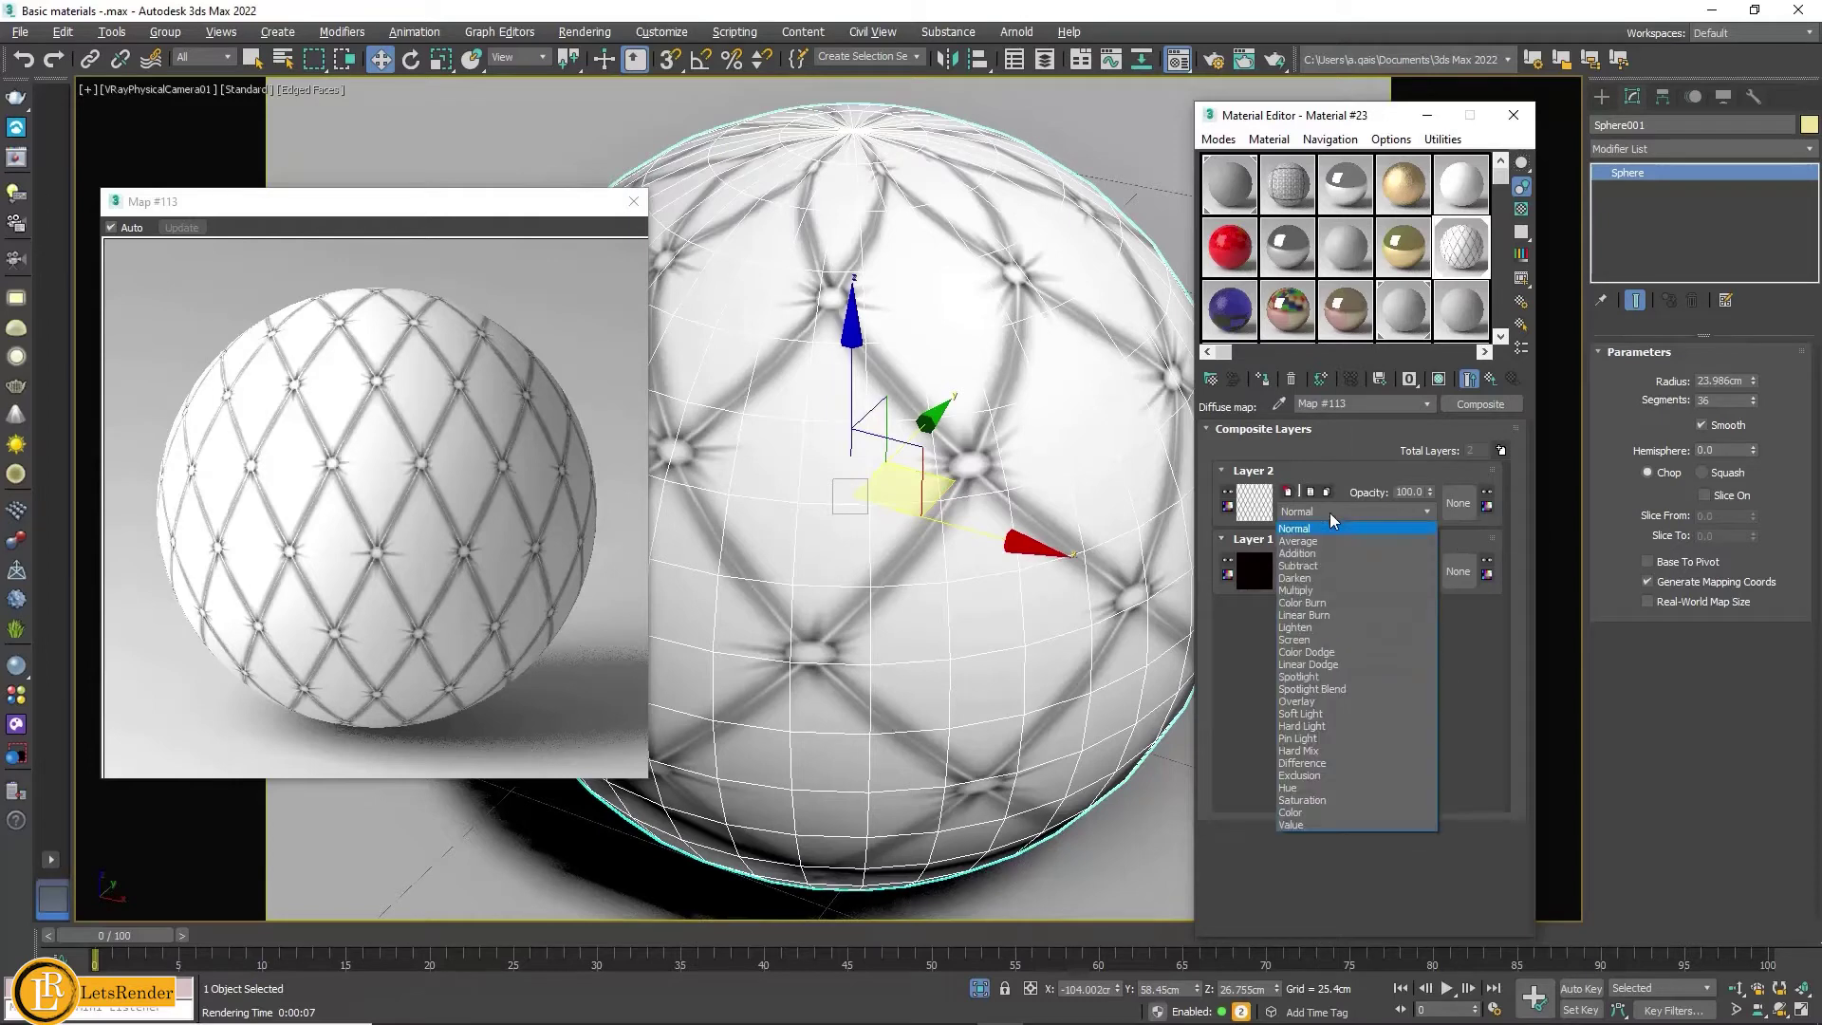
pyautogui.click(1296, 590)
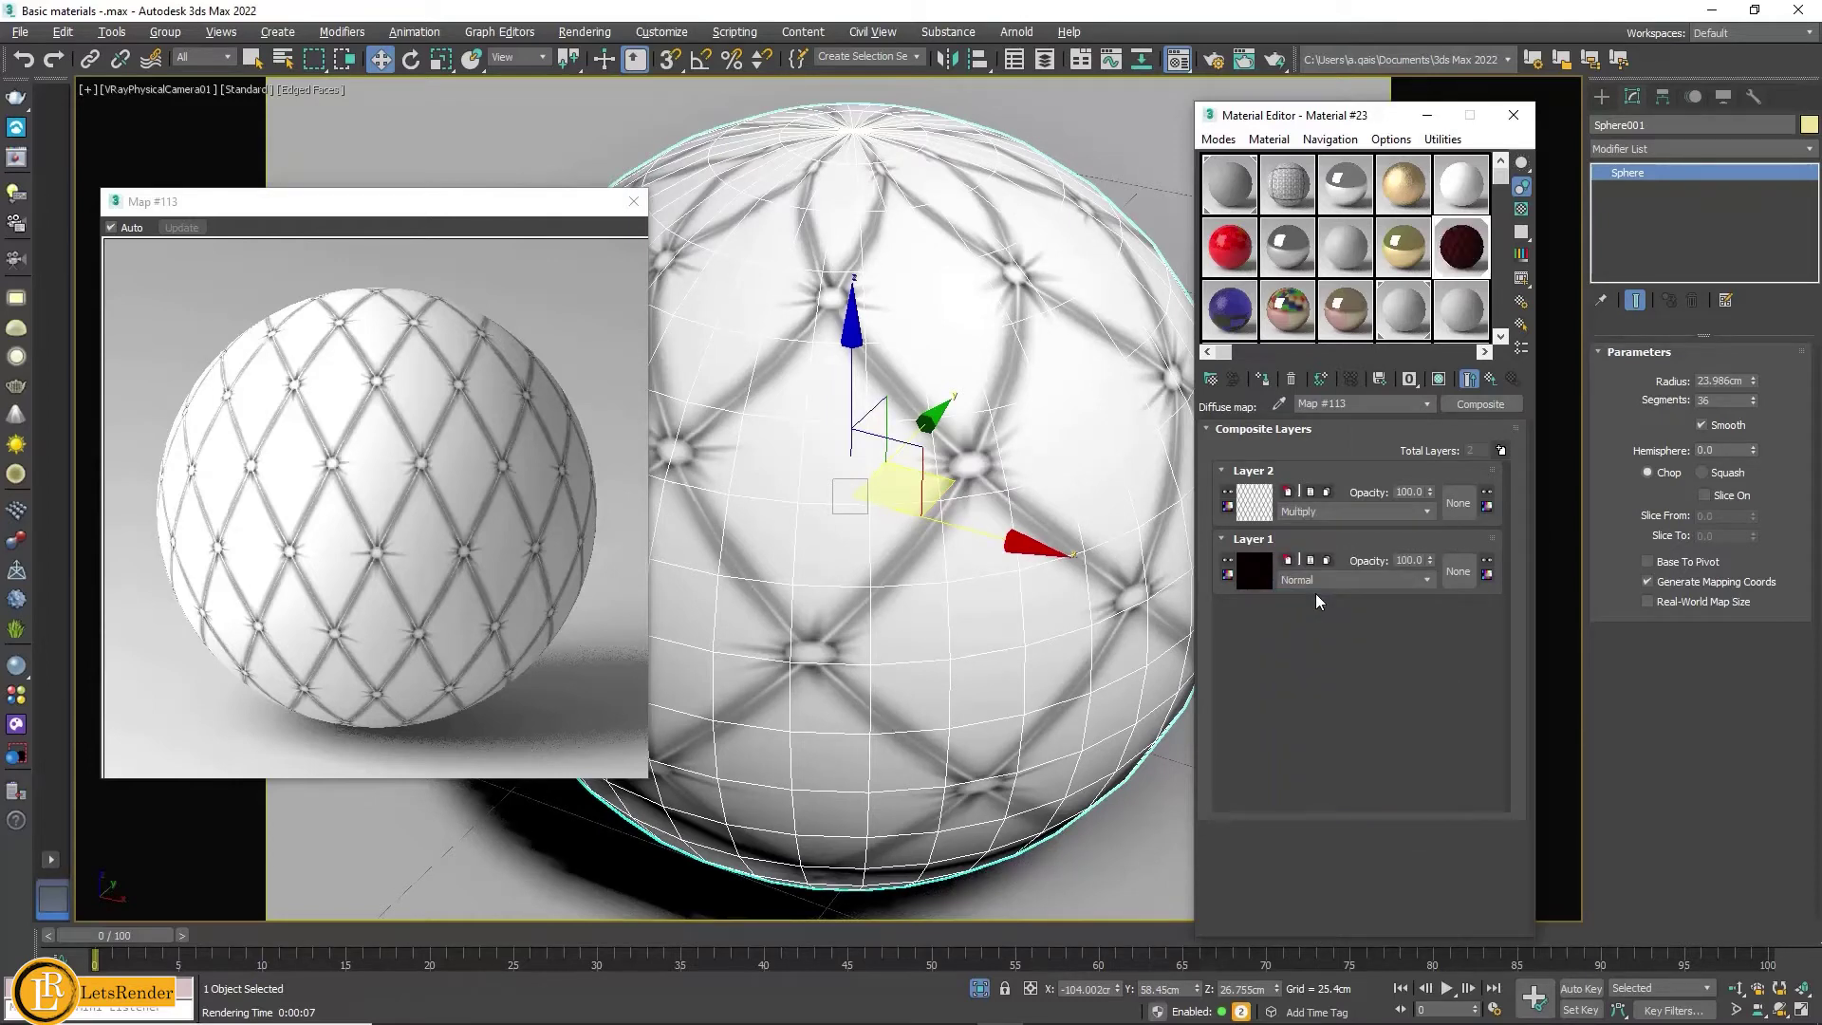
pyautogui.click(1437, 378)
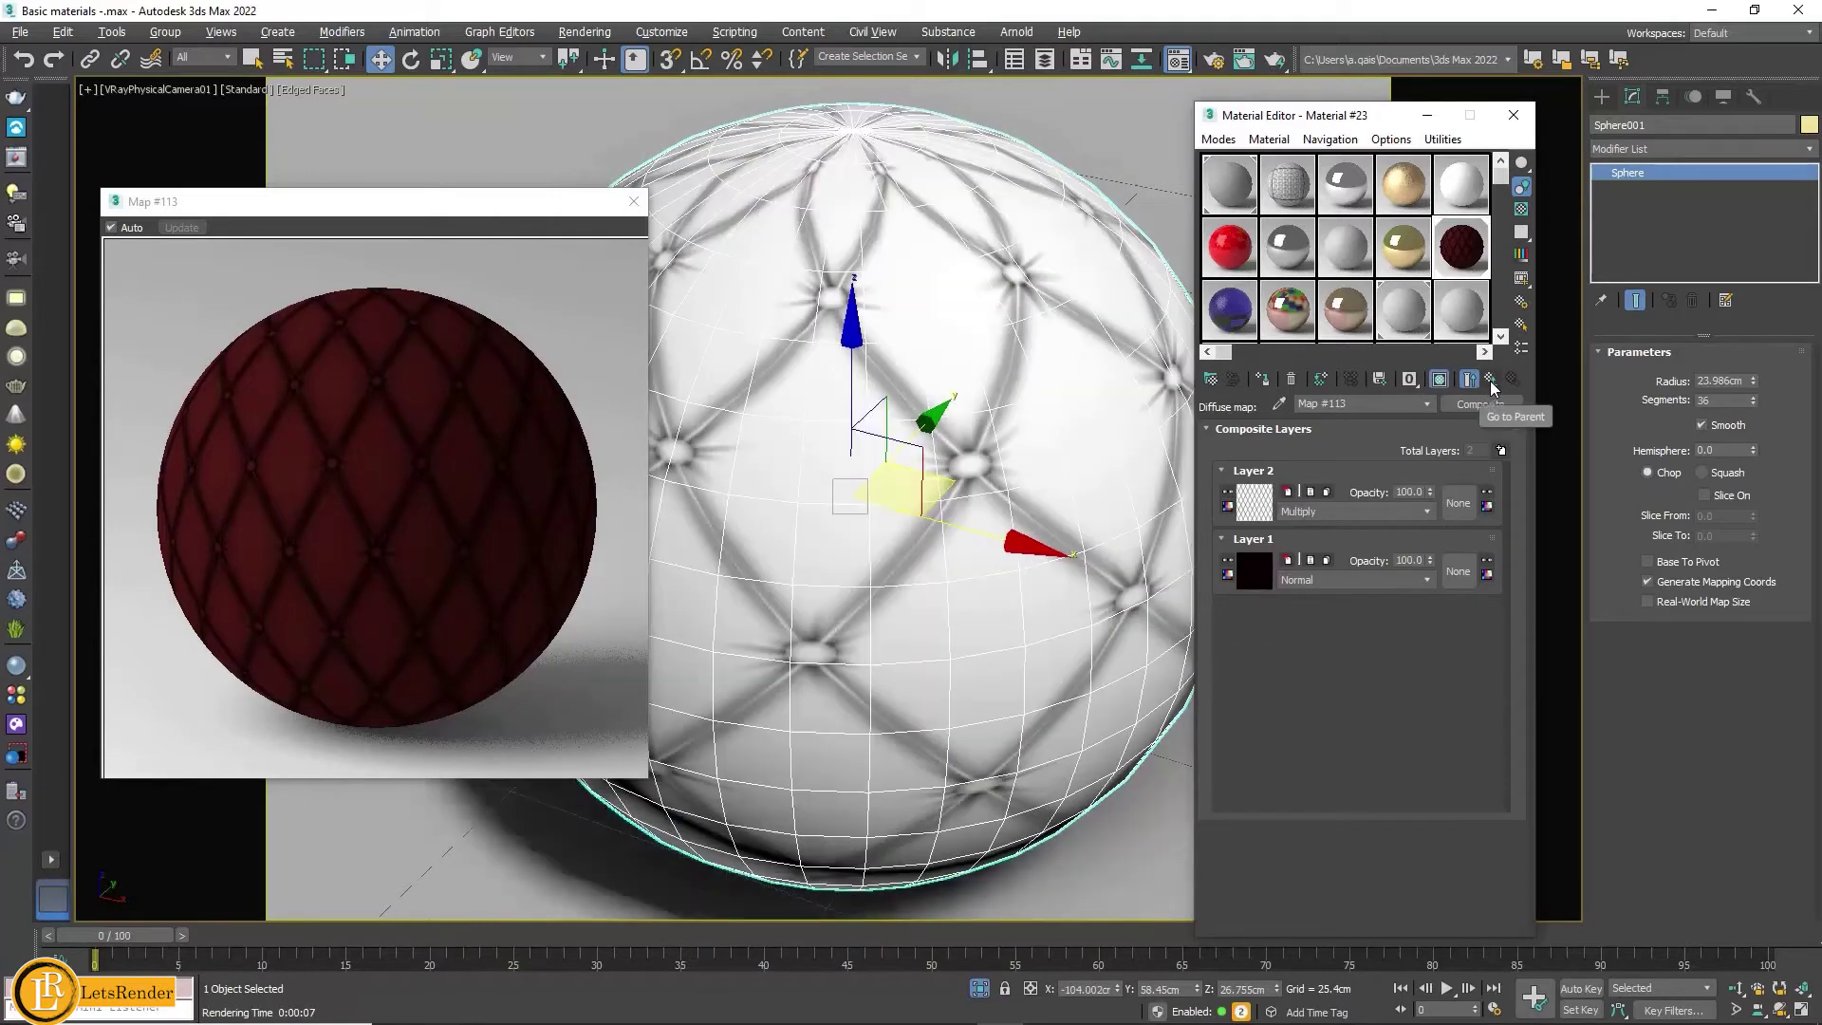
# Step: Return to the VRayMtl, show it shaded in the viewport, and test-render the leather sphere
pyautogui.click(1491, 379)
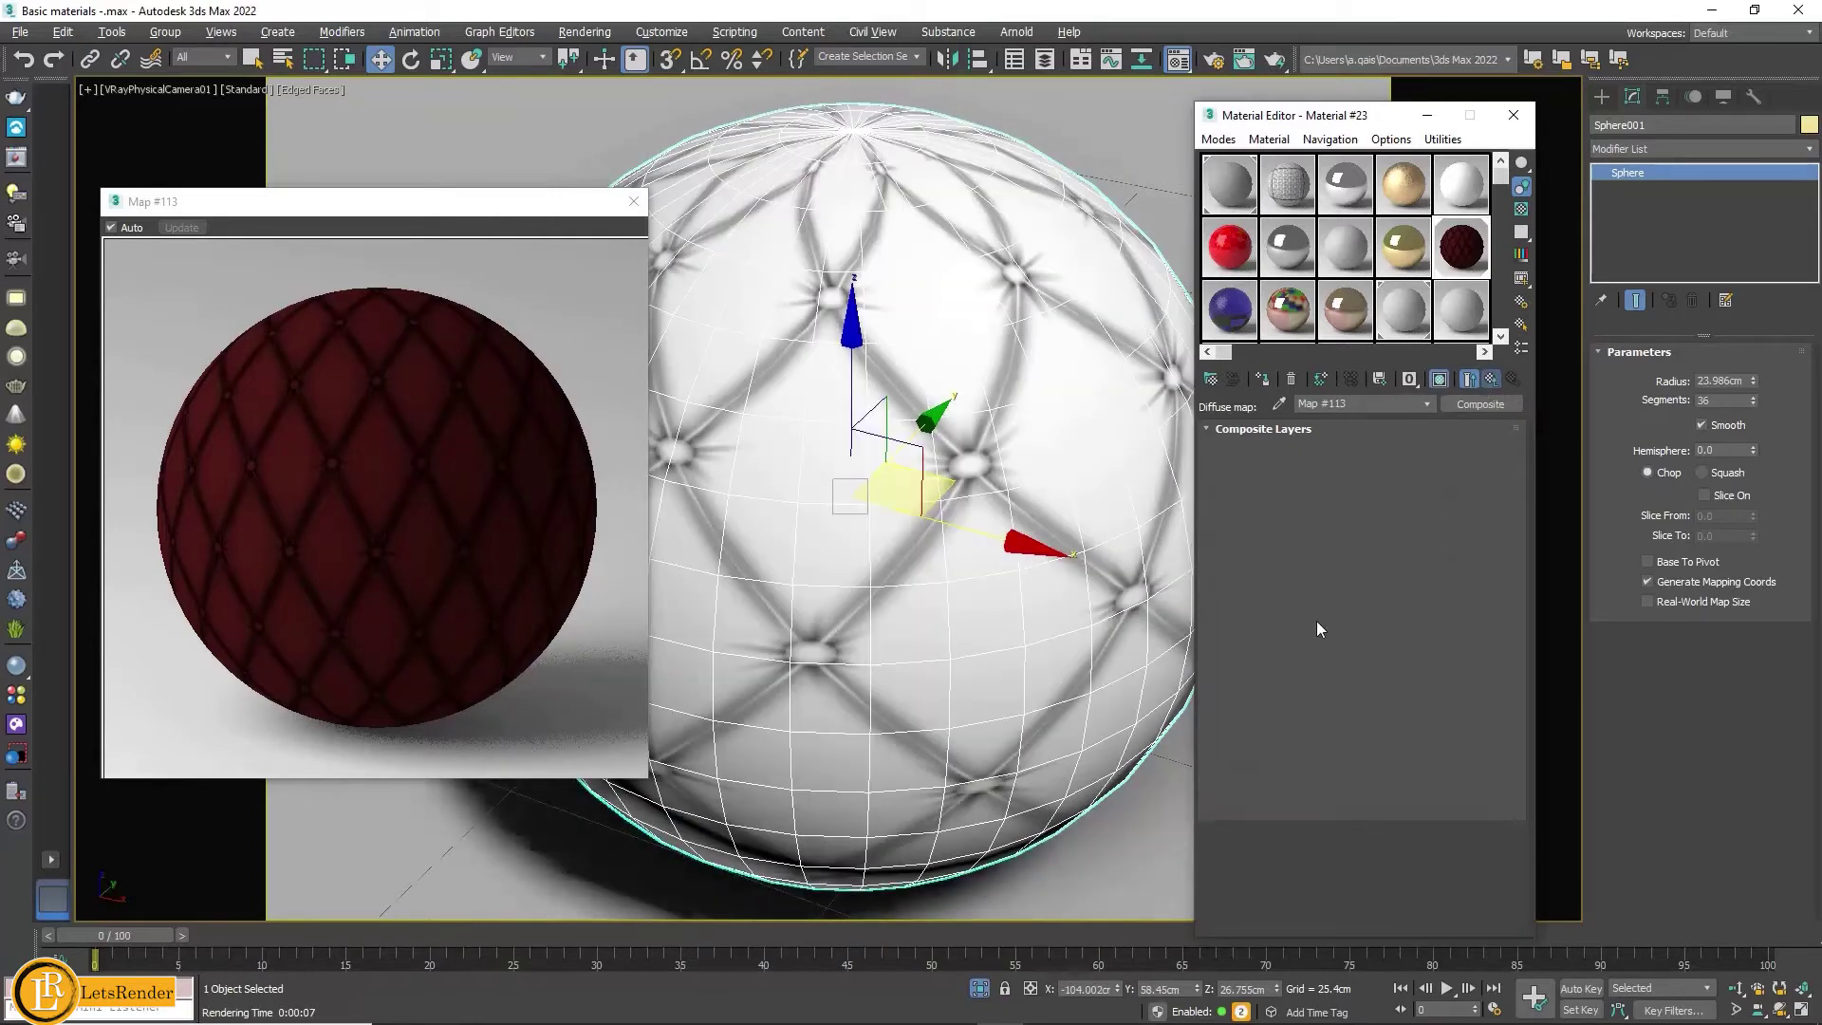
pyautogui.click(1426, 405)
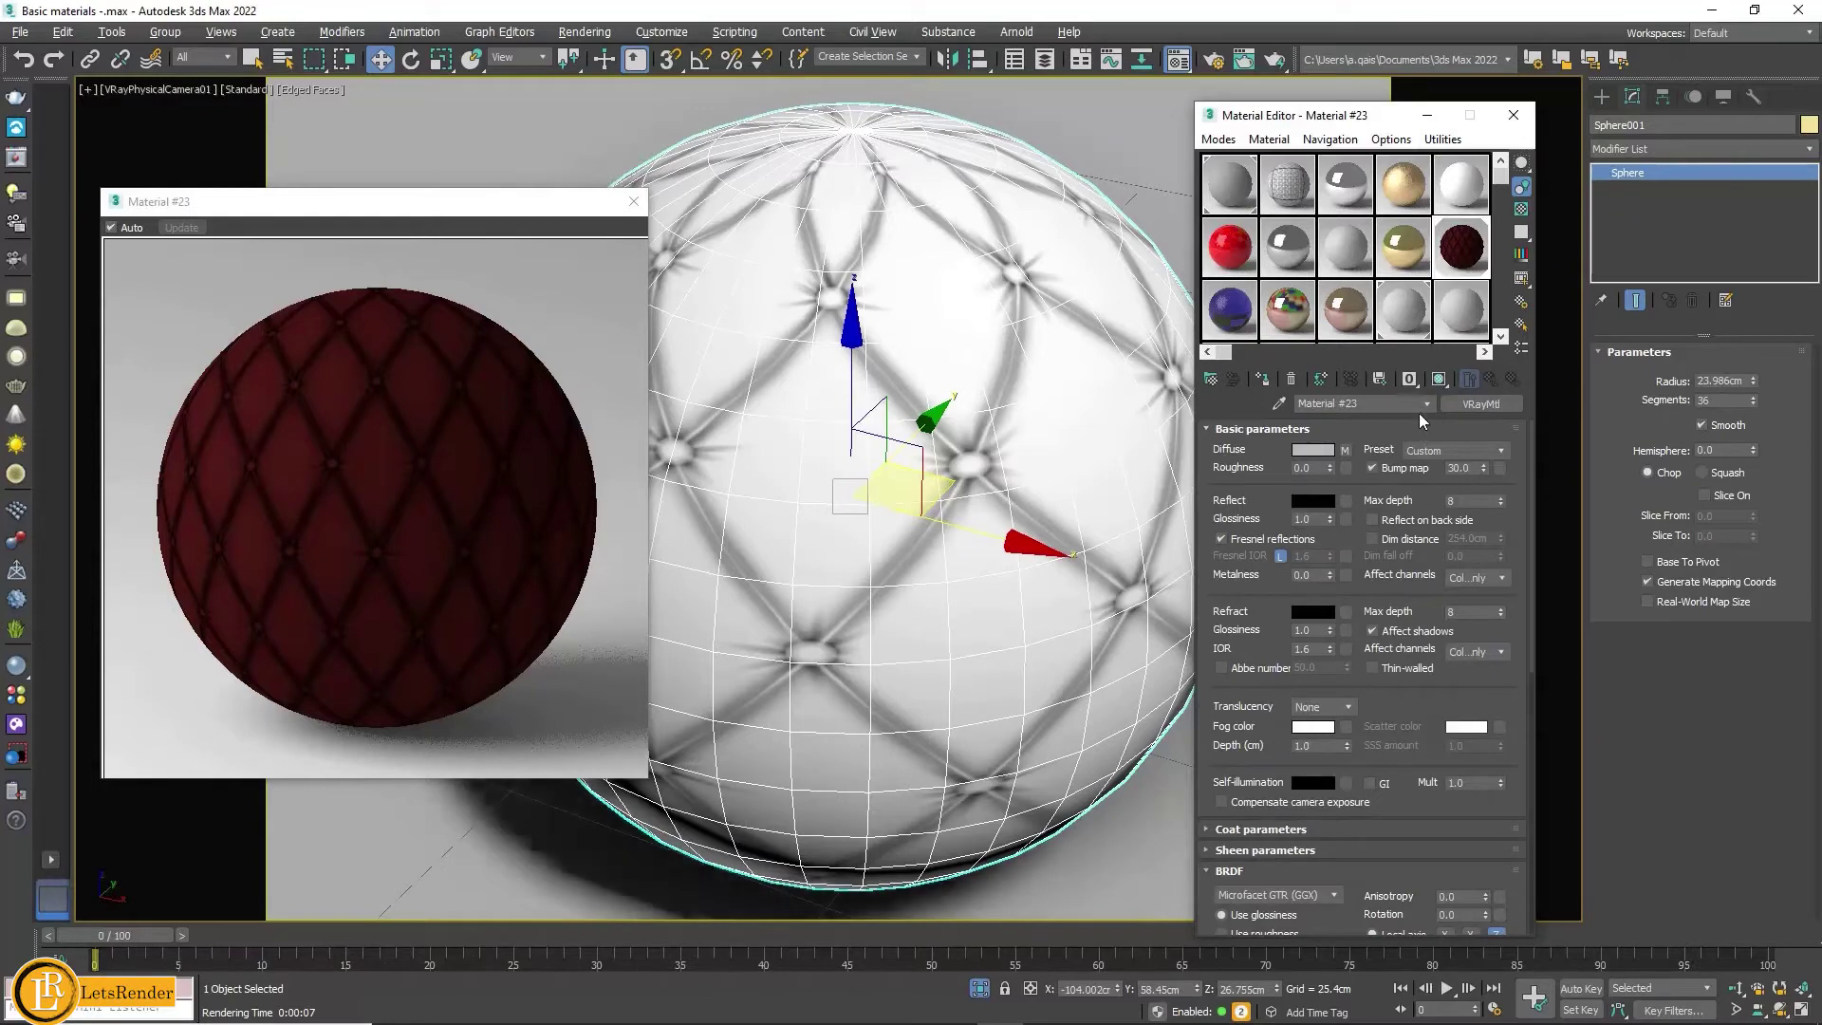
pyautogui.click(1438, 379)
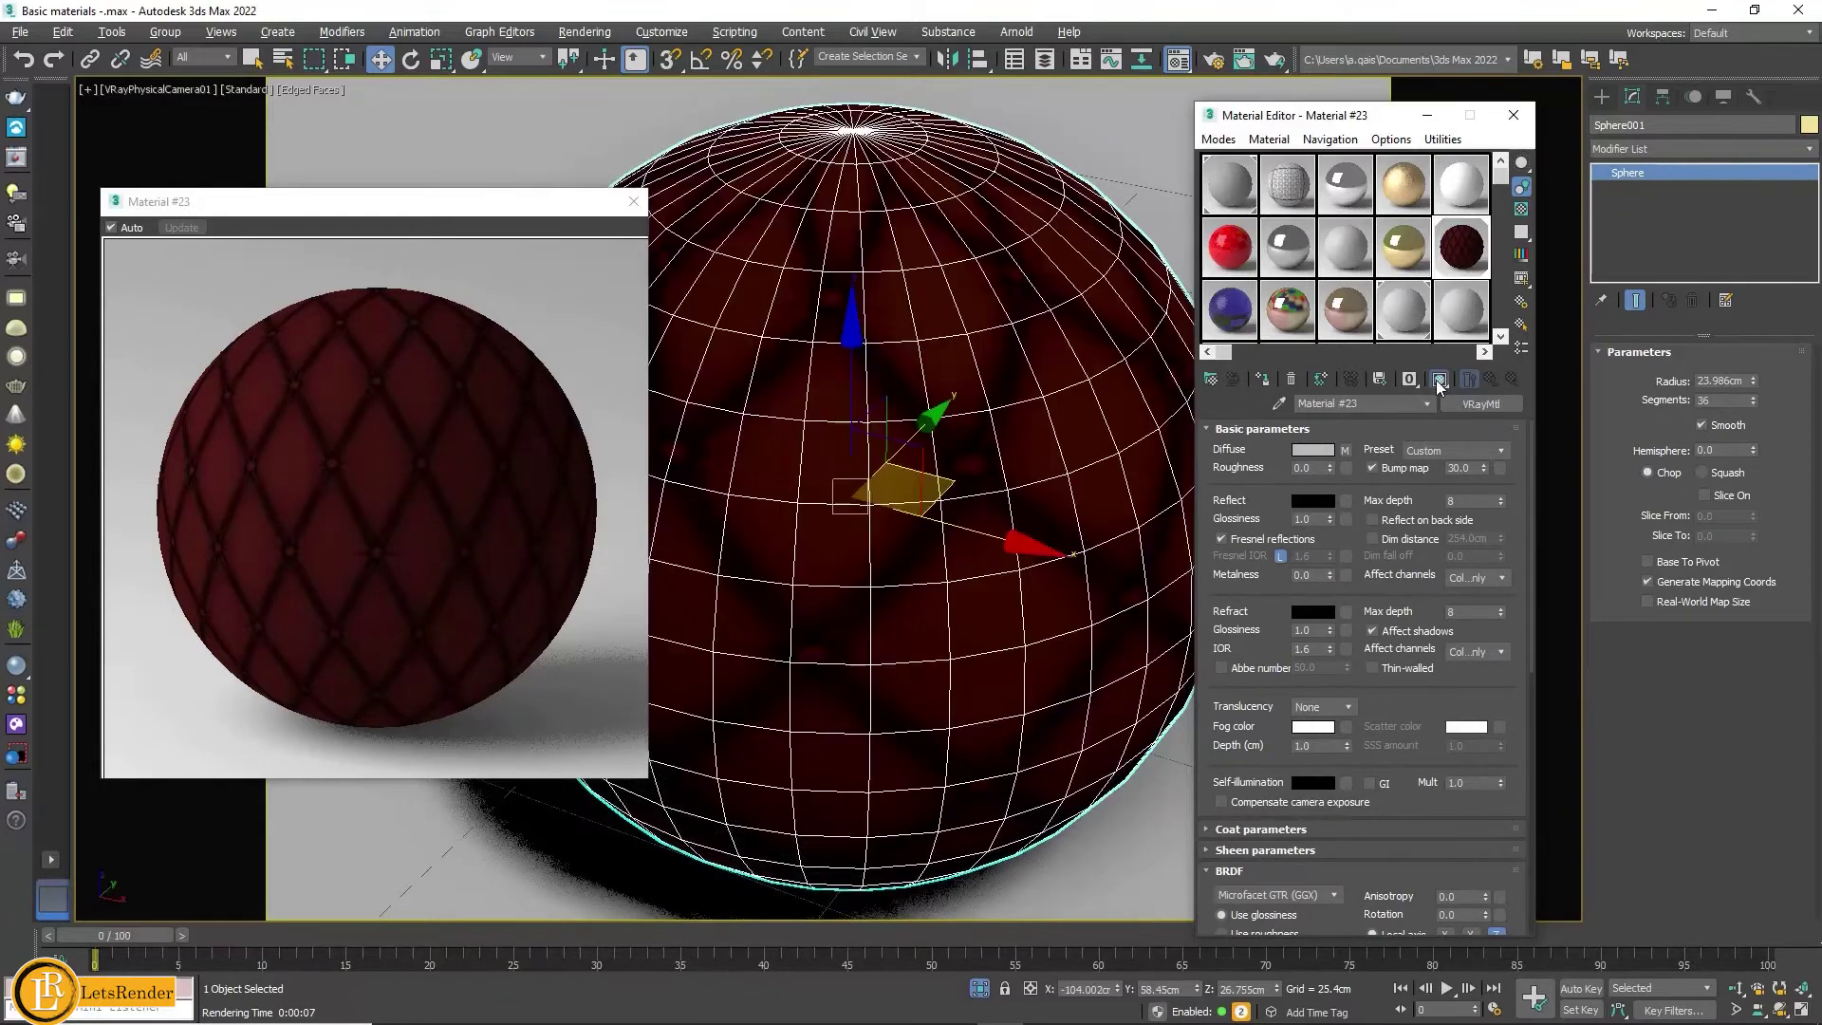
pyautogui.moveTo(1466, 608); pyautogui.dragTo(1470, 282)
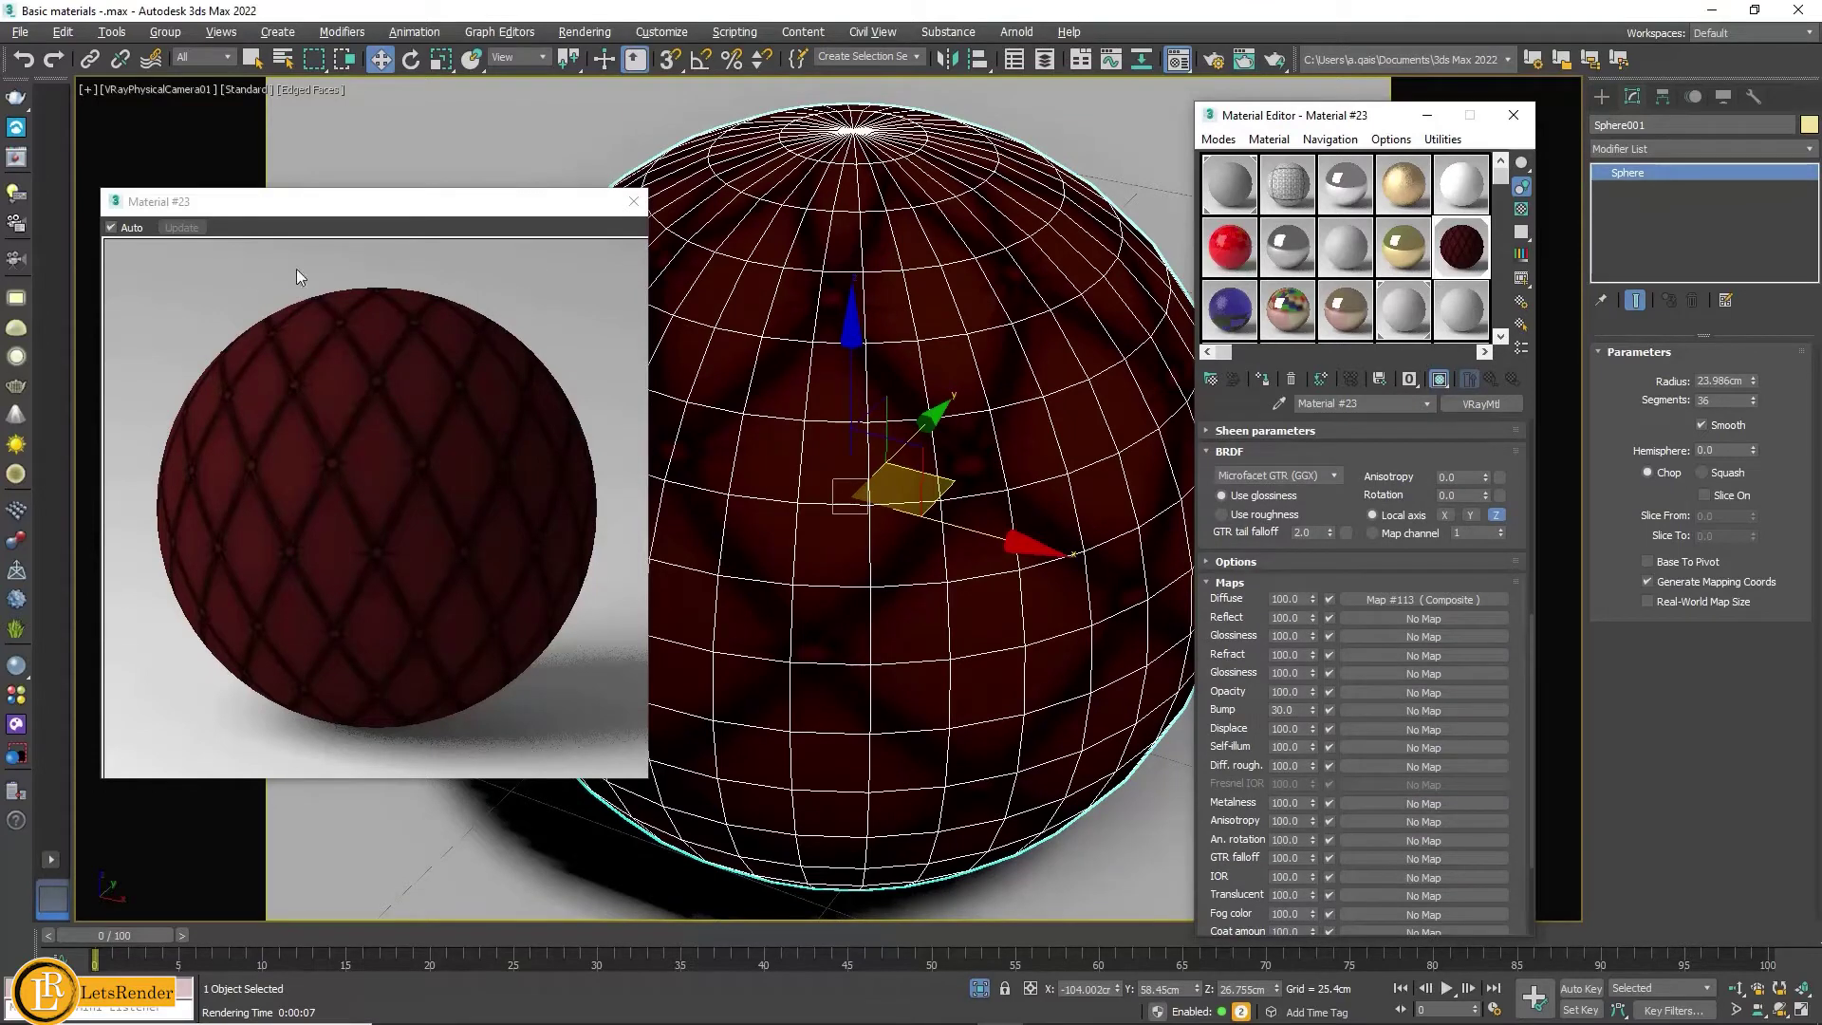
pyautogui.click(16, 96)
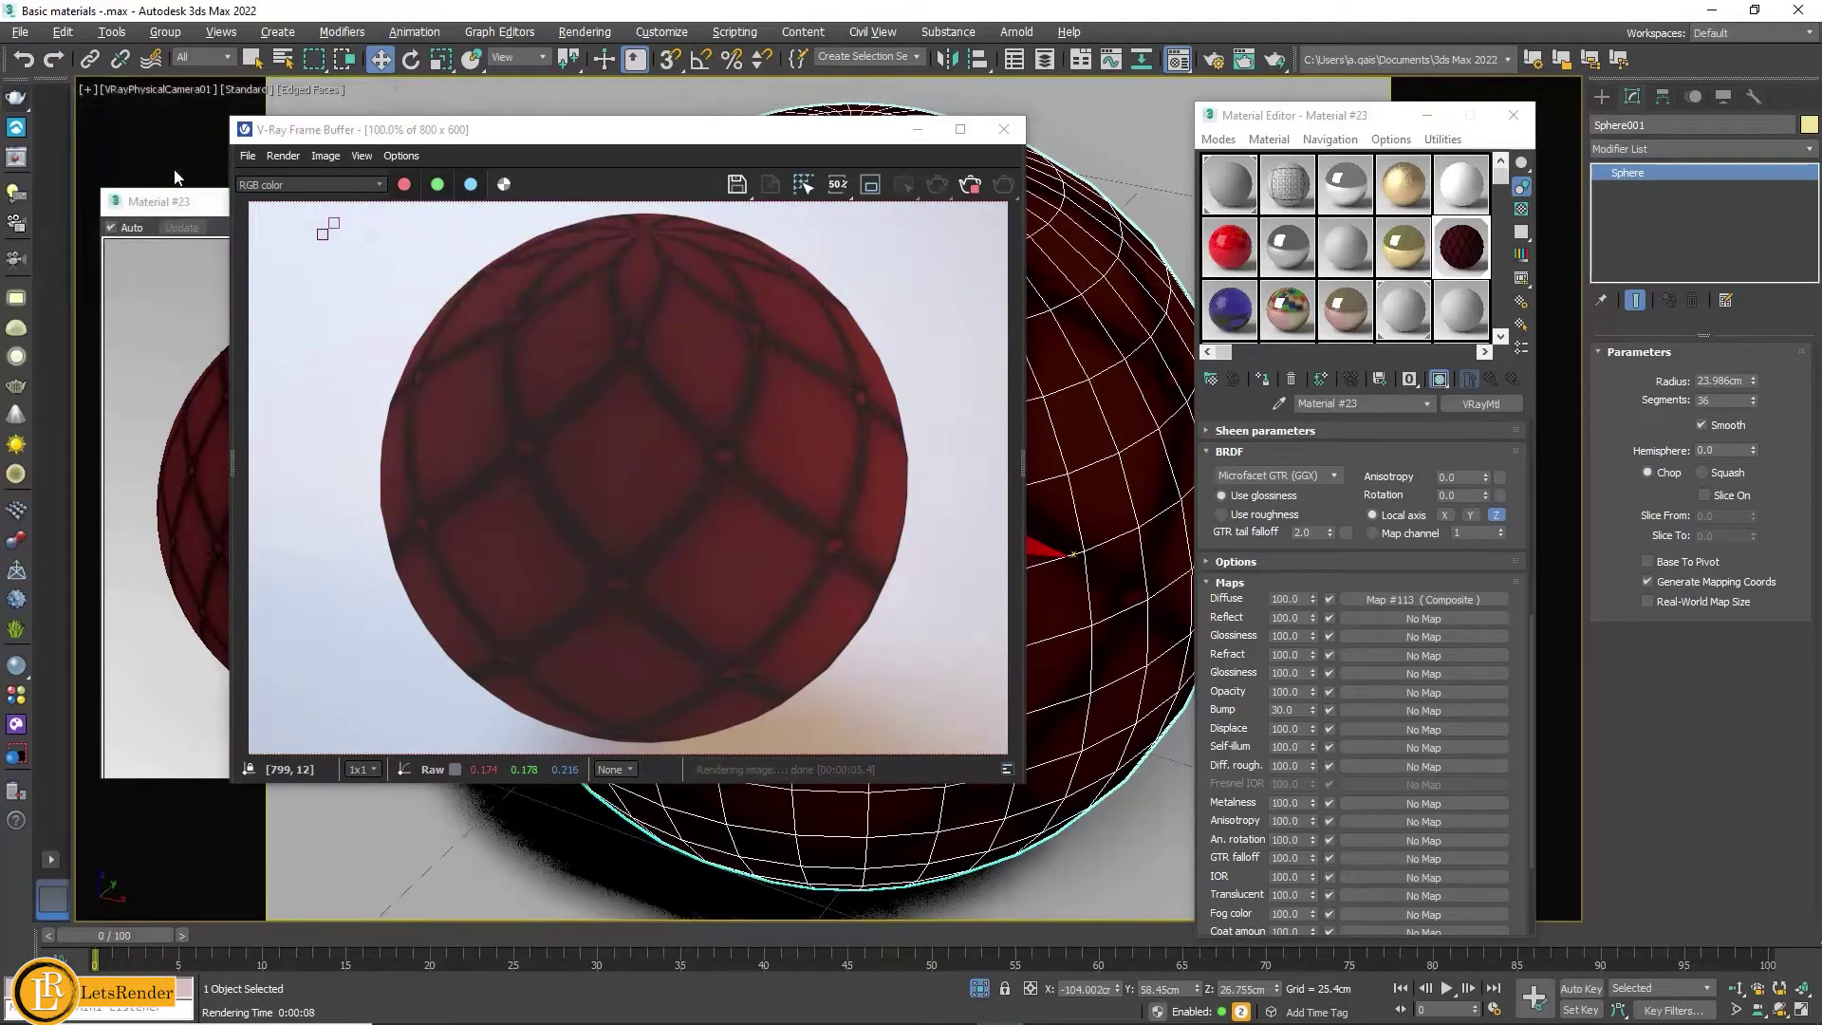
pyautogui.click(1002, 131)
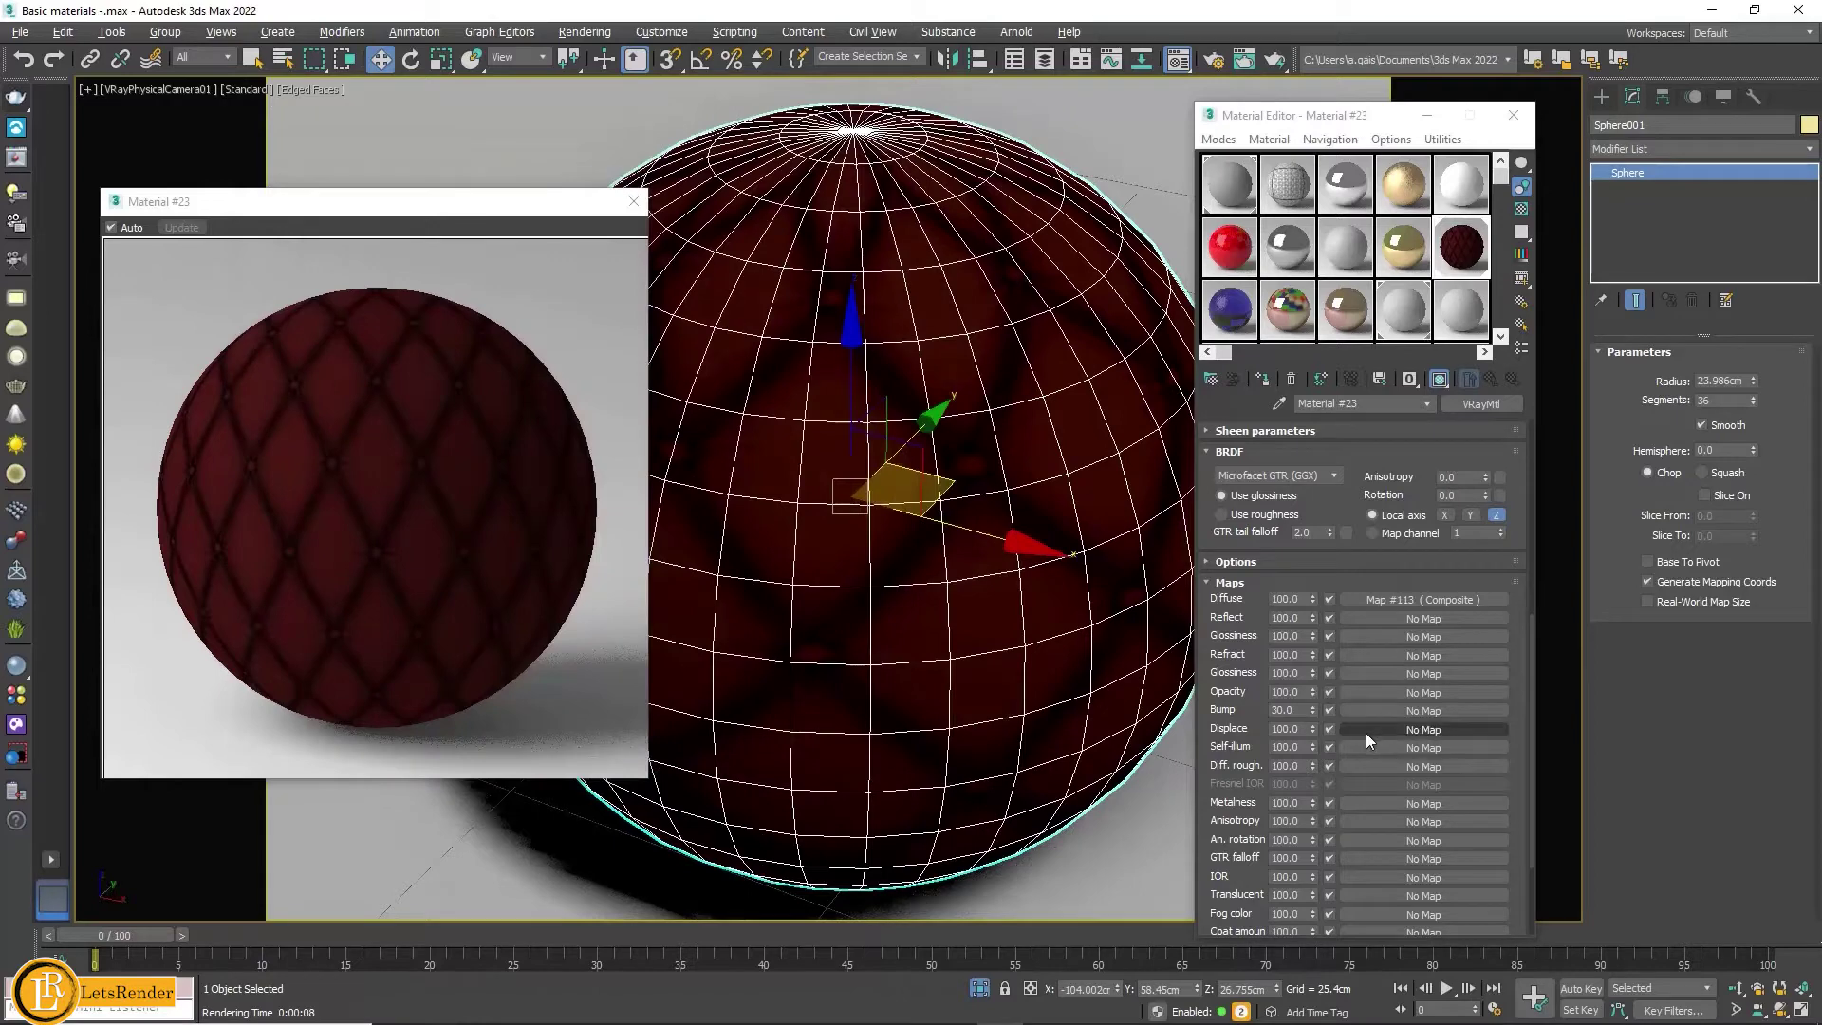
# Step: Assign a VRayBump2Normal map to Material #23's Bump channel
pyautogui.click(1382, 713)
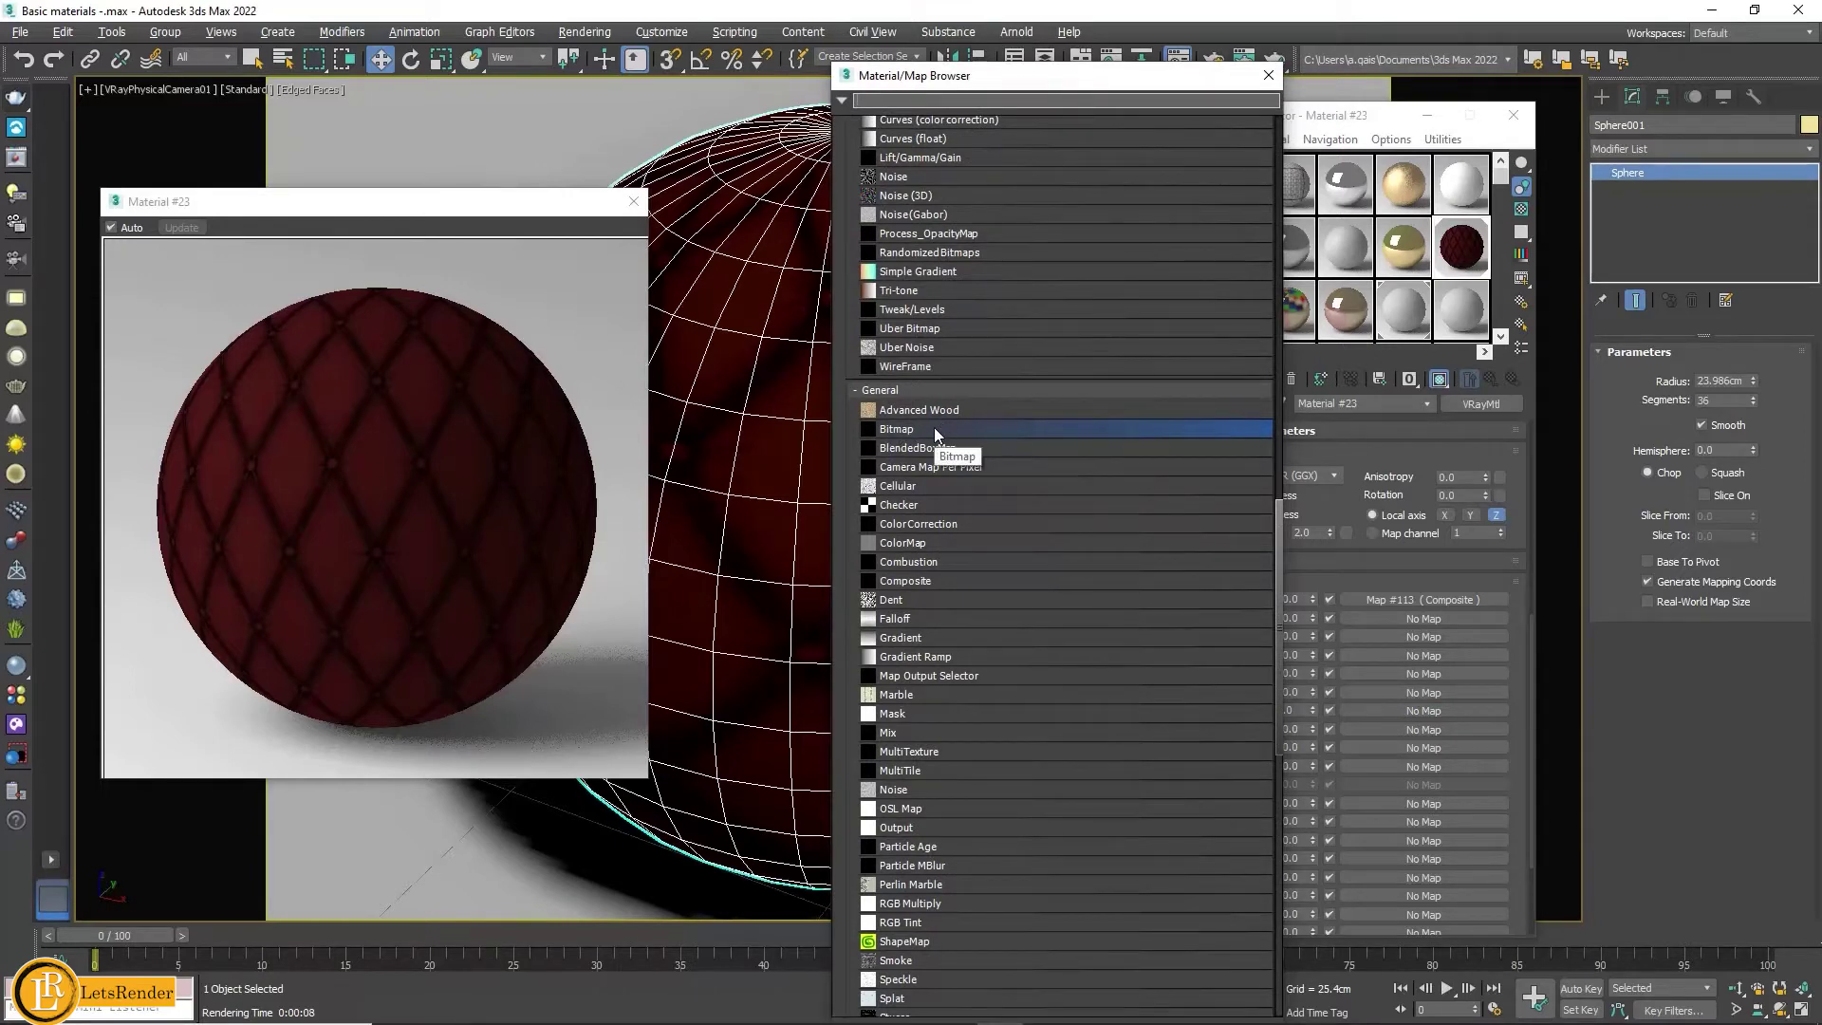
pyautogui.scroll(-3, 930, 465)
pyautogui.scroll(-2, 949, 541)
pyautogui.scroll(-5, 960, 588)
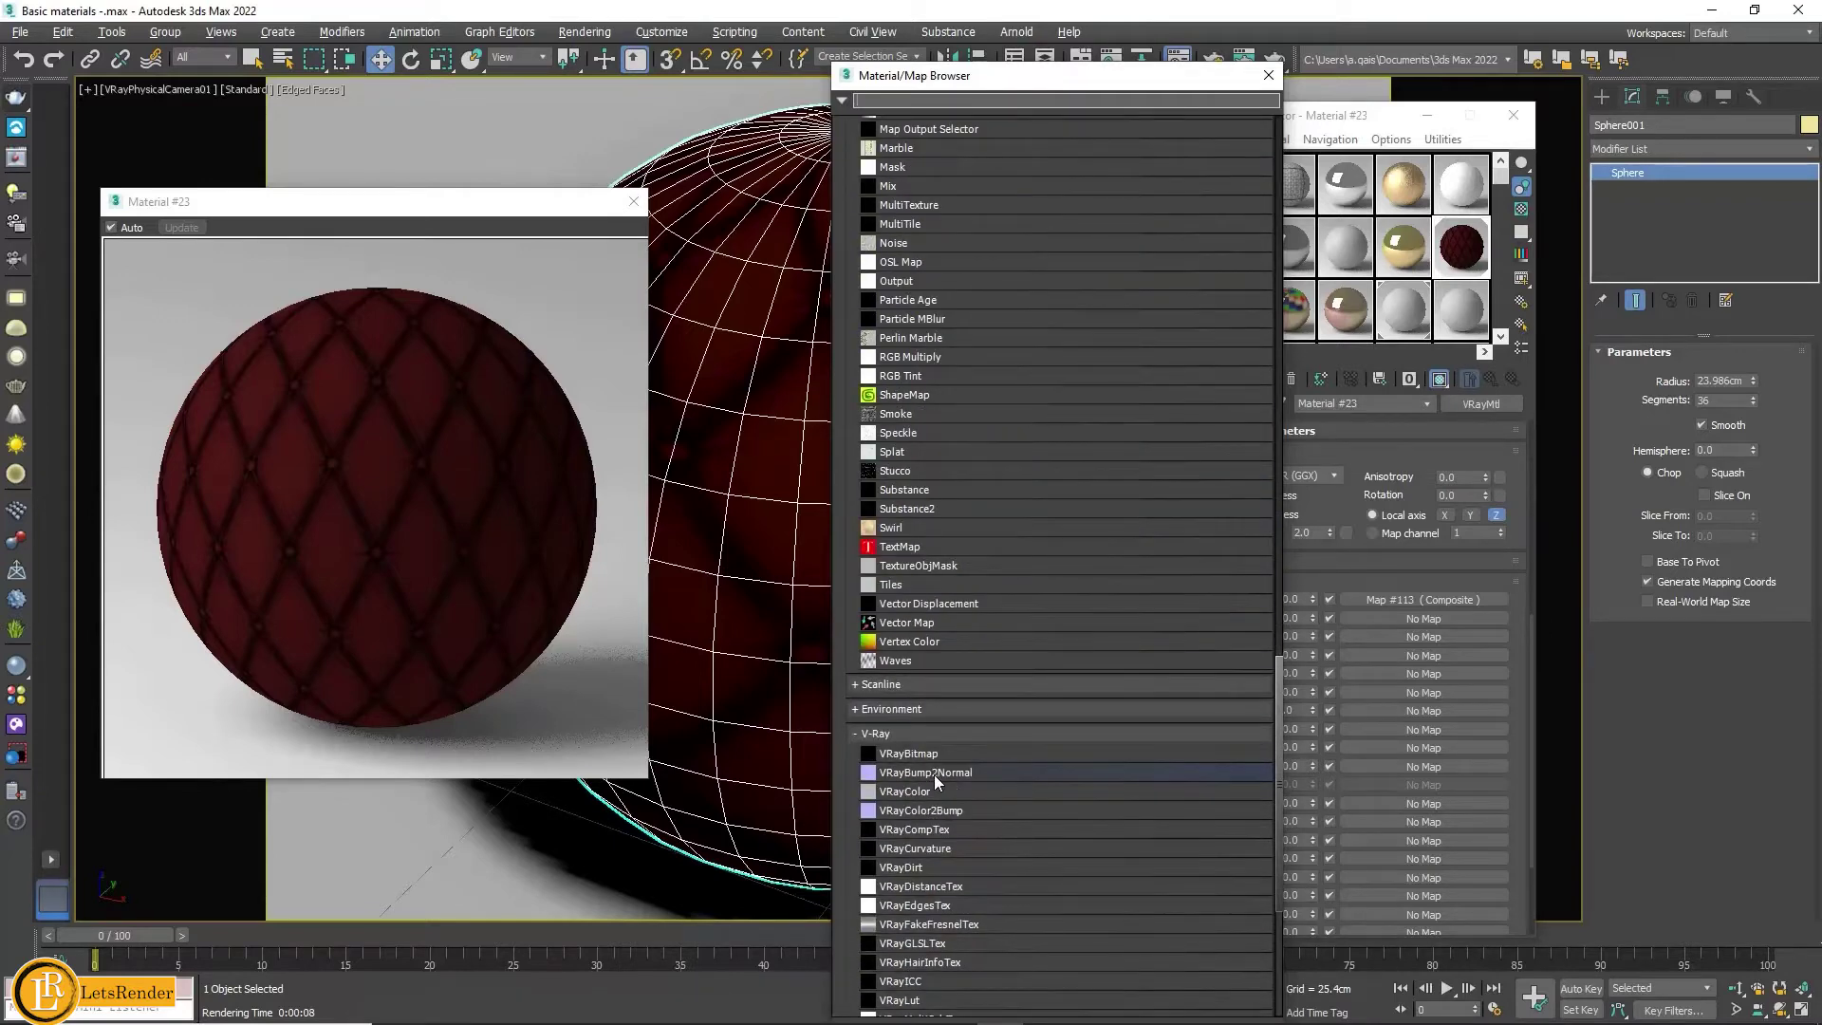
pyautogui.doubleClick(933, 775)
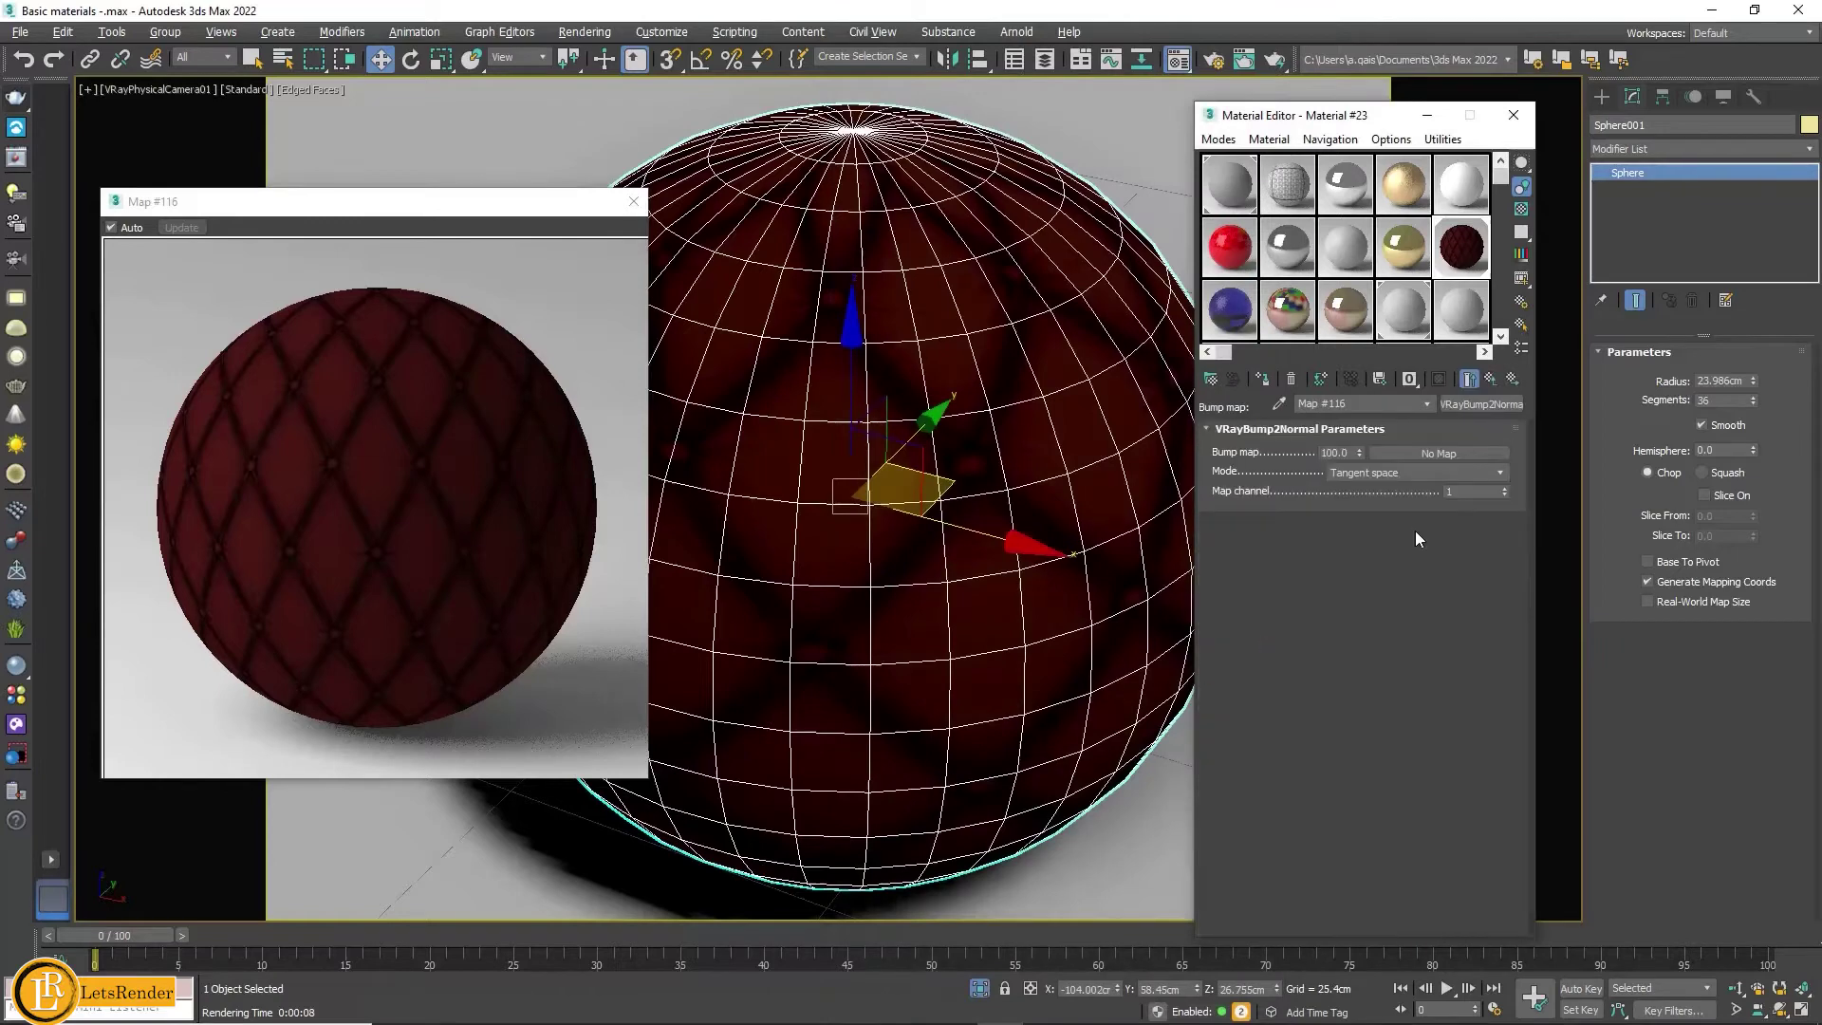
# Step: Load Leather_Padded_001_normal as the Bitmap source of the VRayBump2Normal map
pyautogui.click(1440, 455)
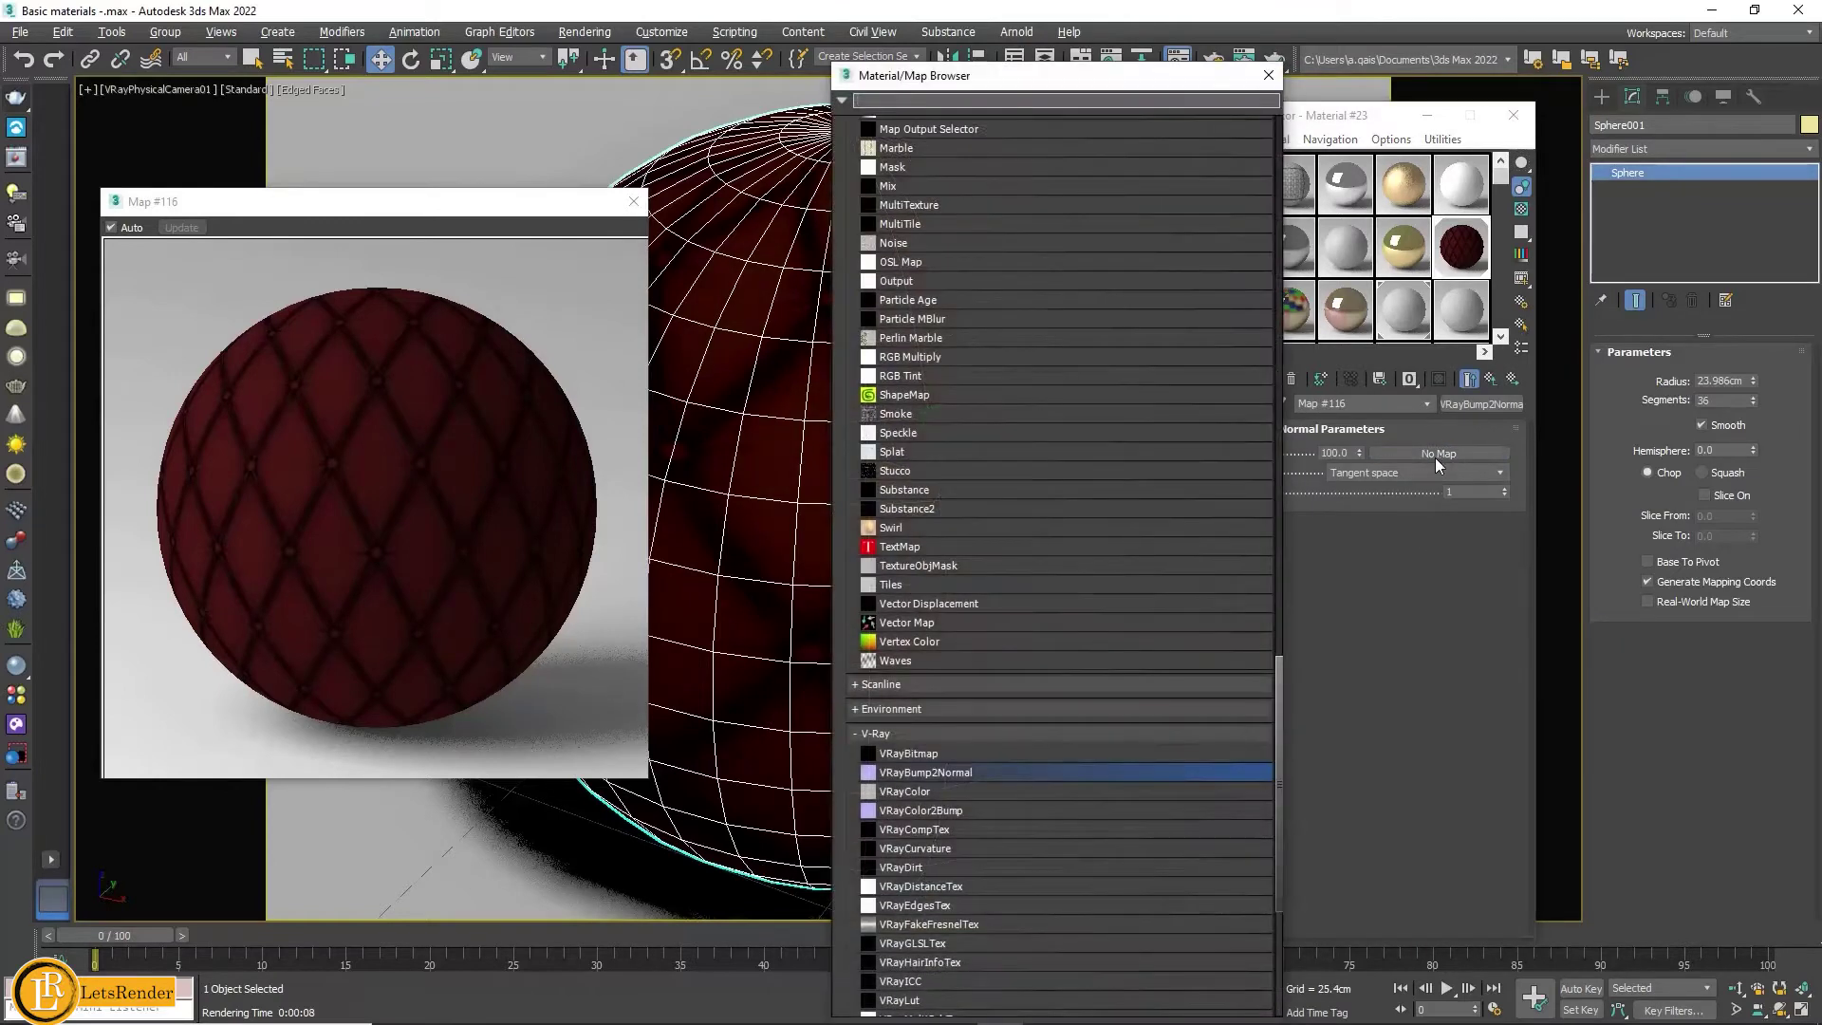
pyautogui.scroll(4, 871, 464)
pyautogui.scroll(4, 930, 417)
pyautogui.scroll(2, 953, 368)
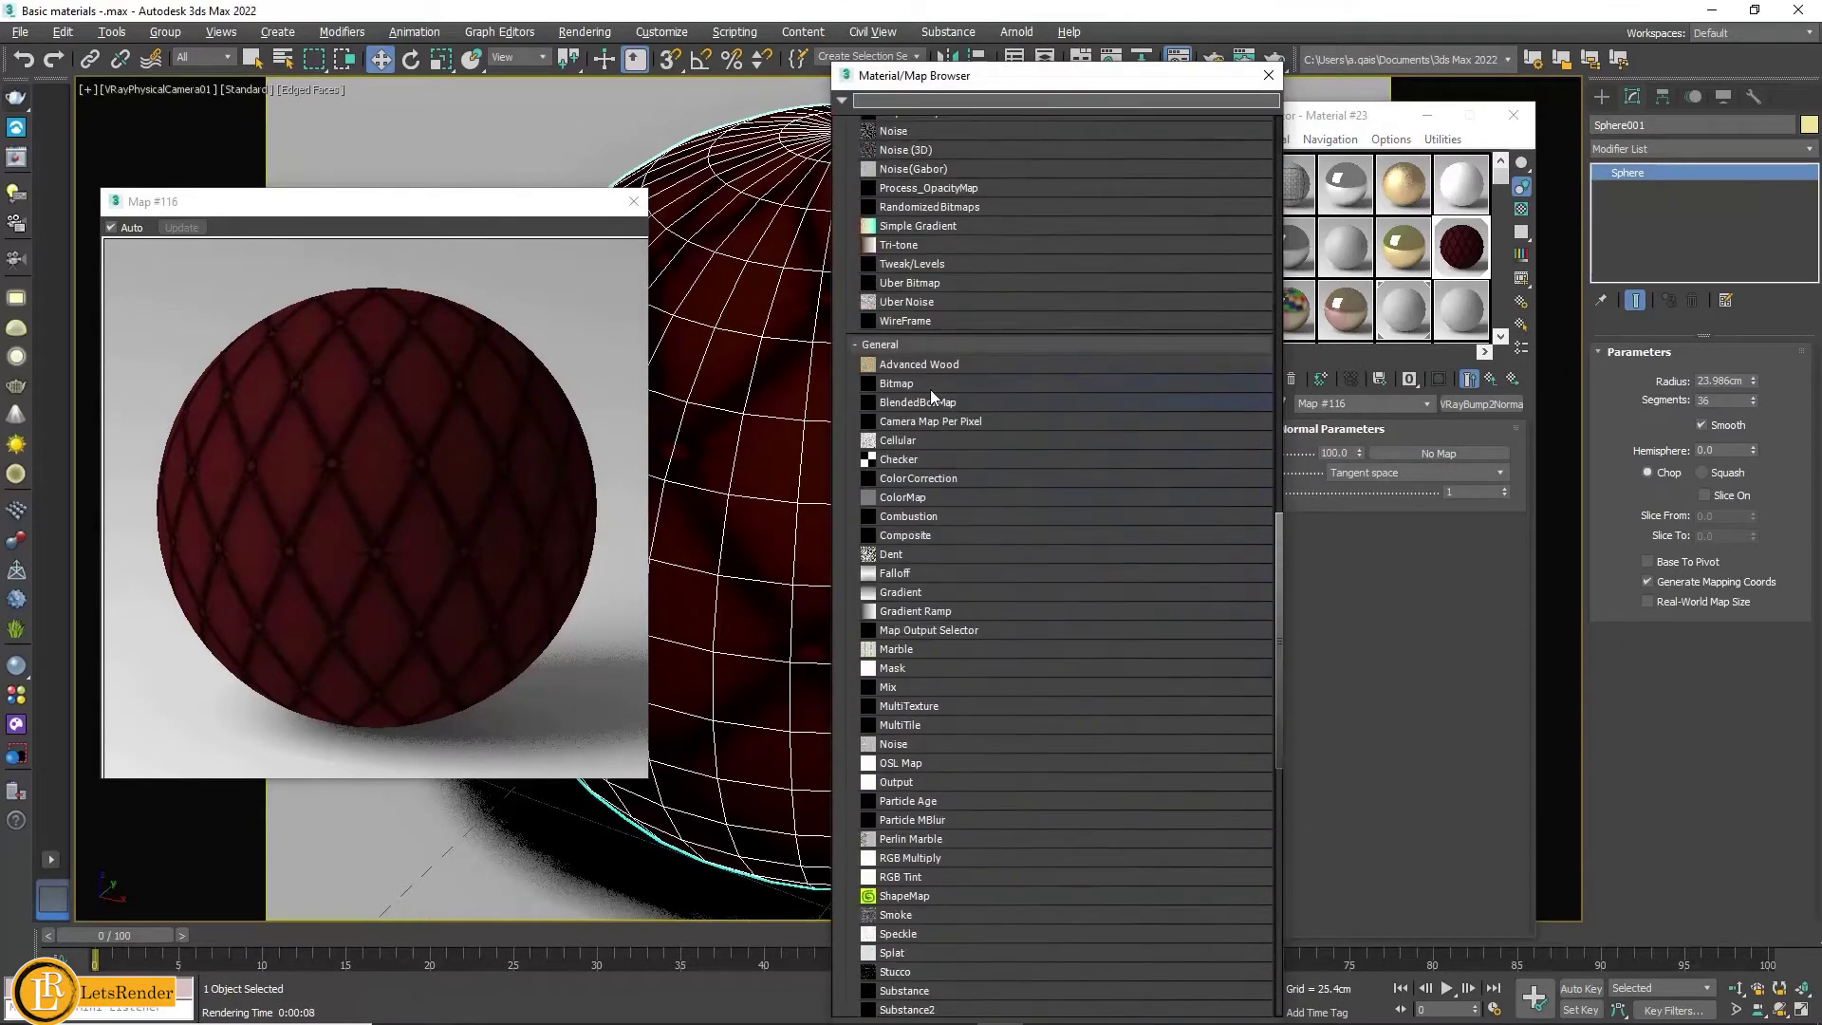
pyautogui.click(914, 384)
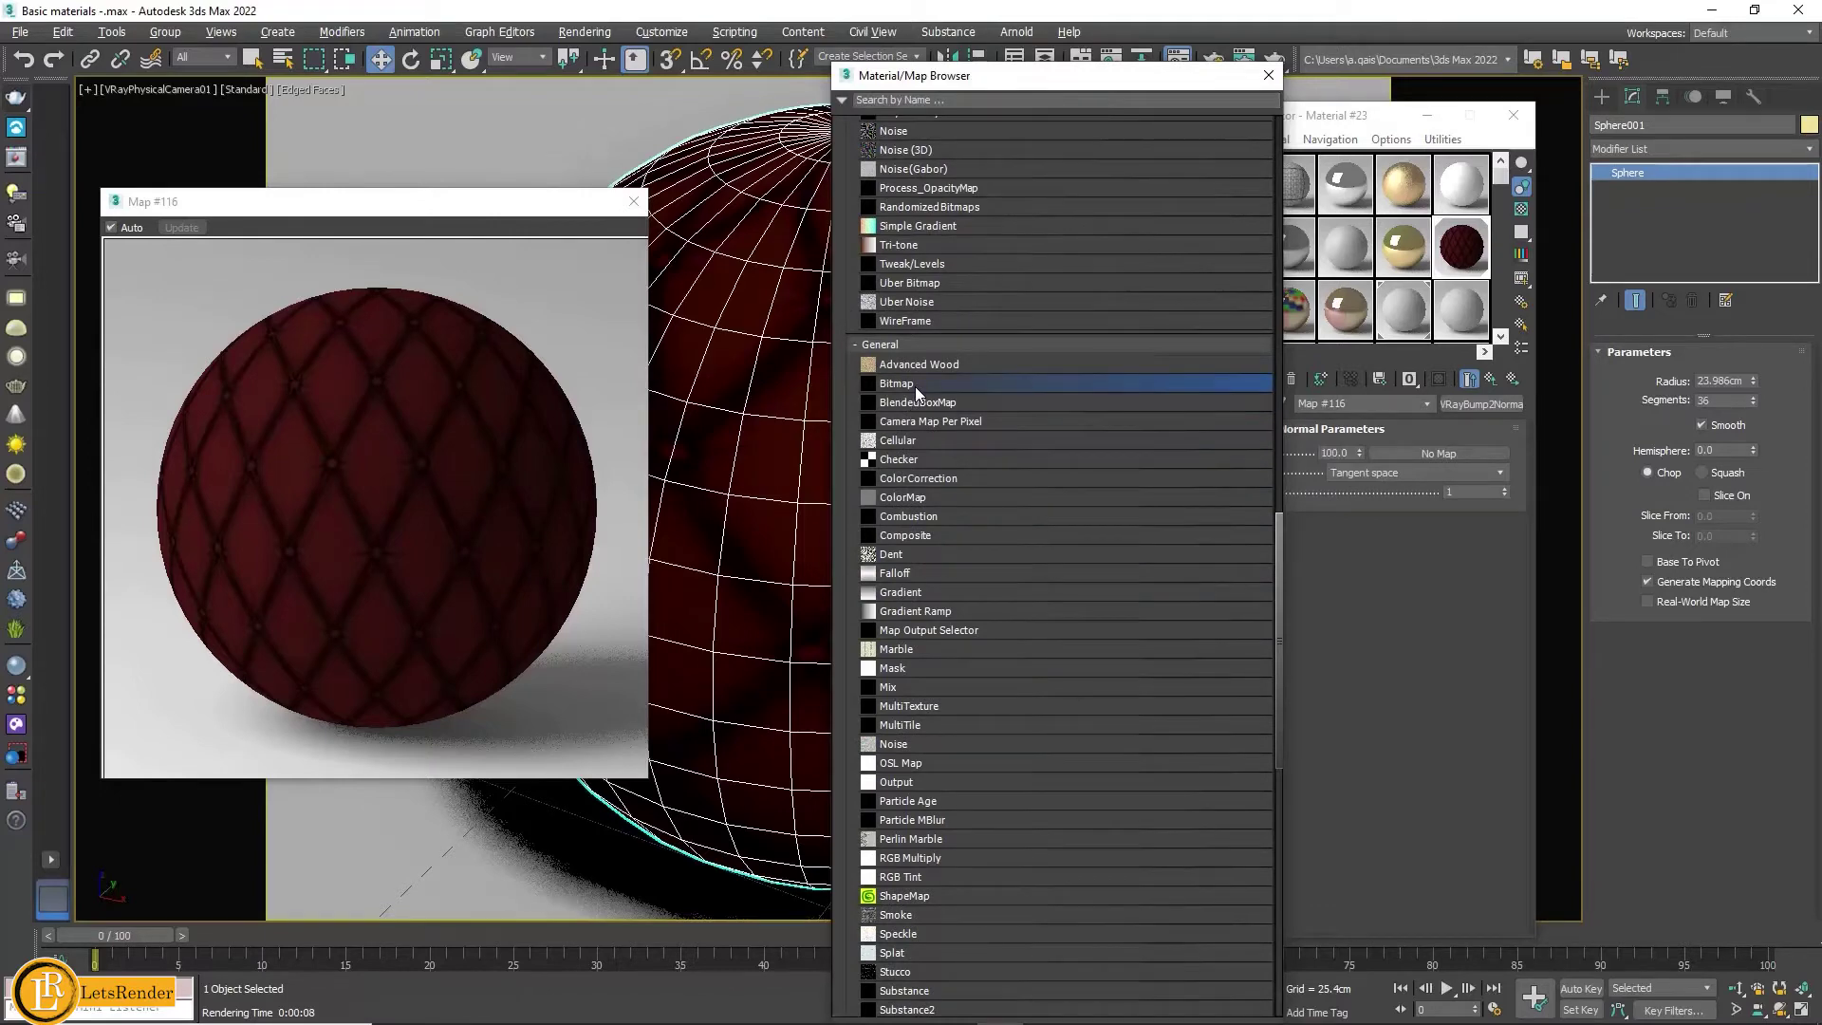
pyautogui.doubleClick(914, 385)
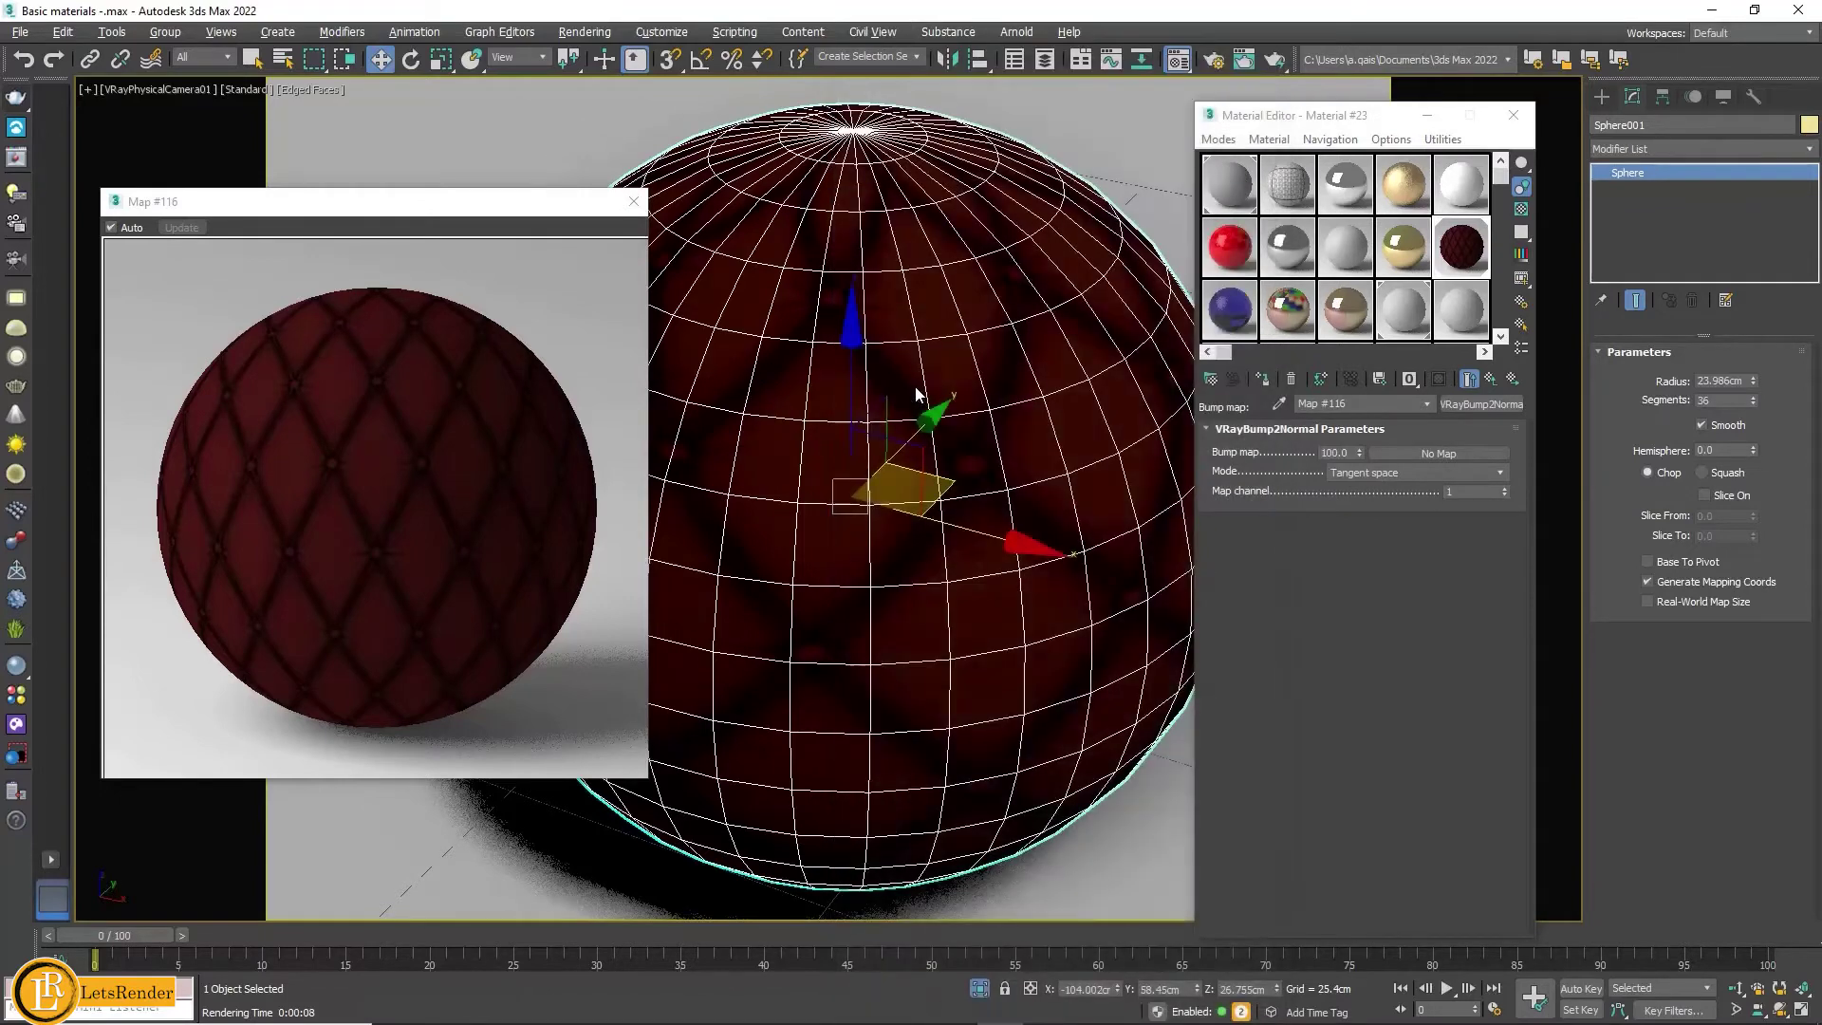
pyautogui.scroll(-2, 811, 514)
pyautogui.scroll(-2, 811, 514)
pyautogui.scroll(-1, 811, 515)
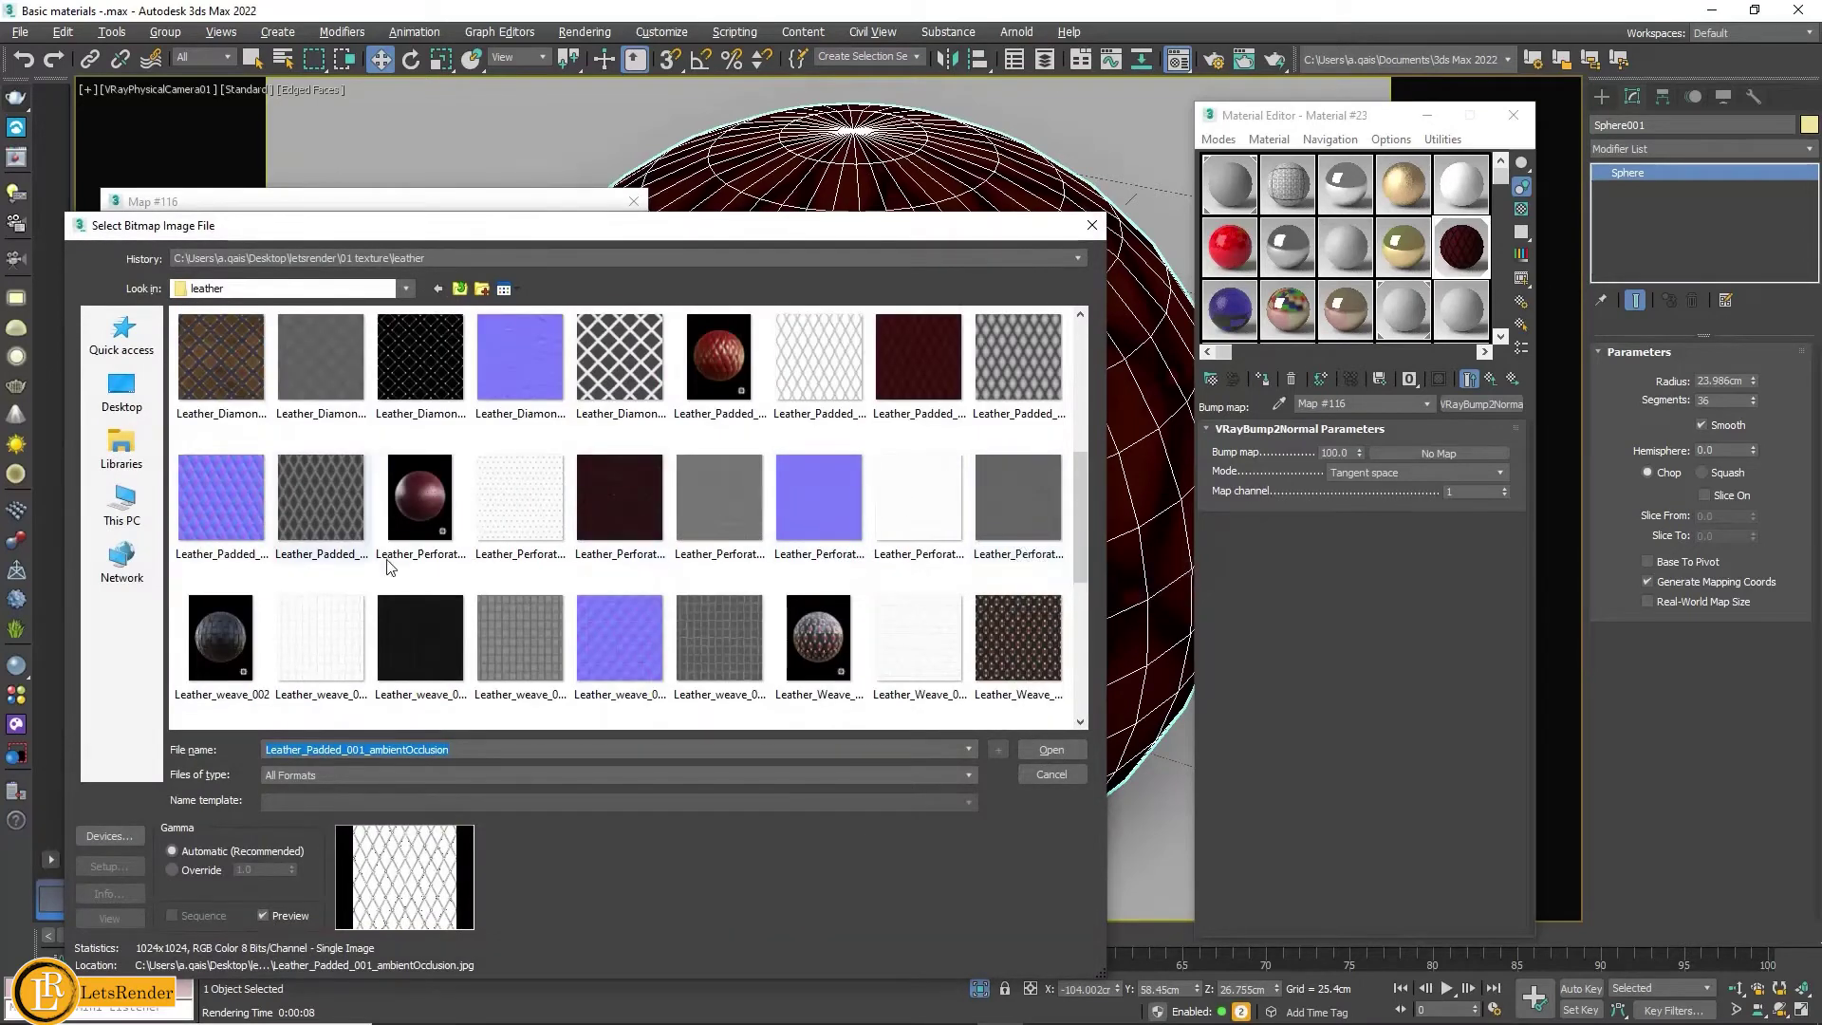
pyautogui.click(213, 502)
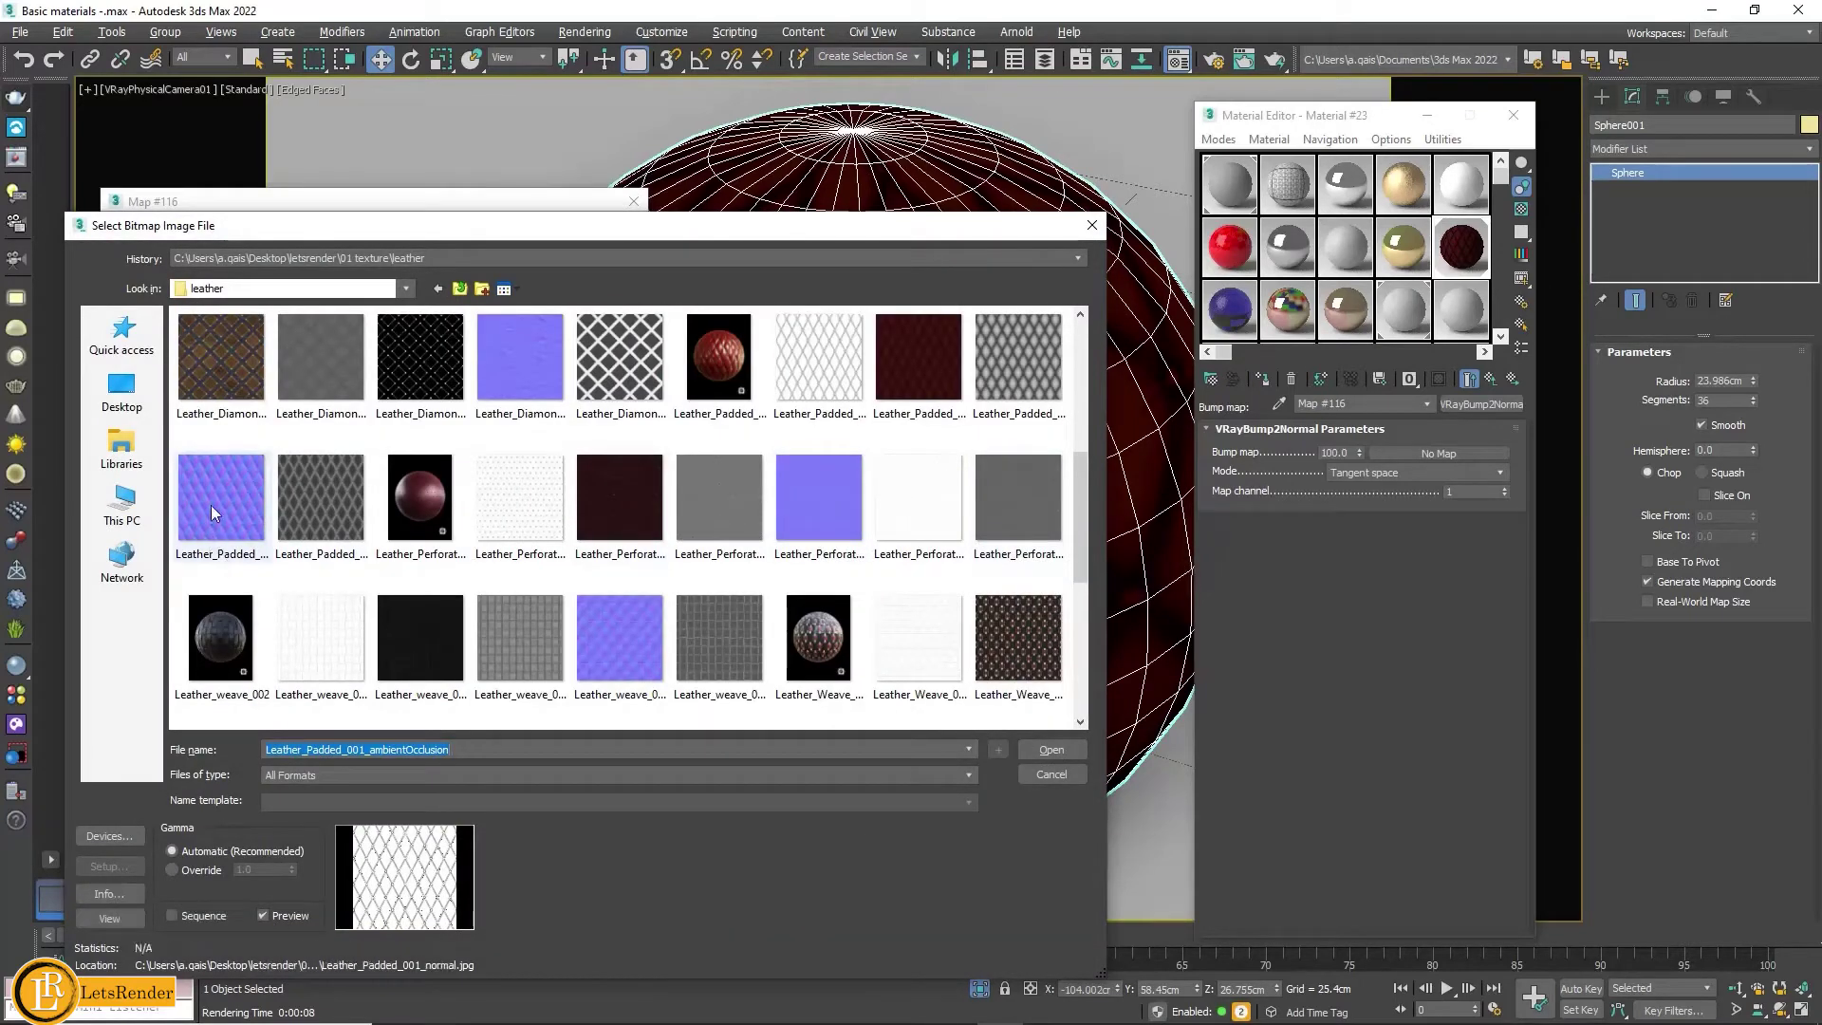
pyautogui.click(1047, 751)
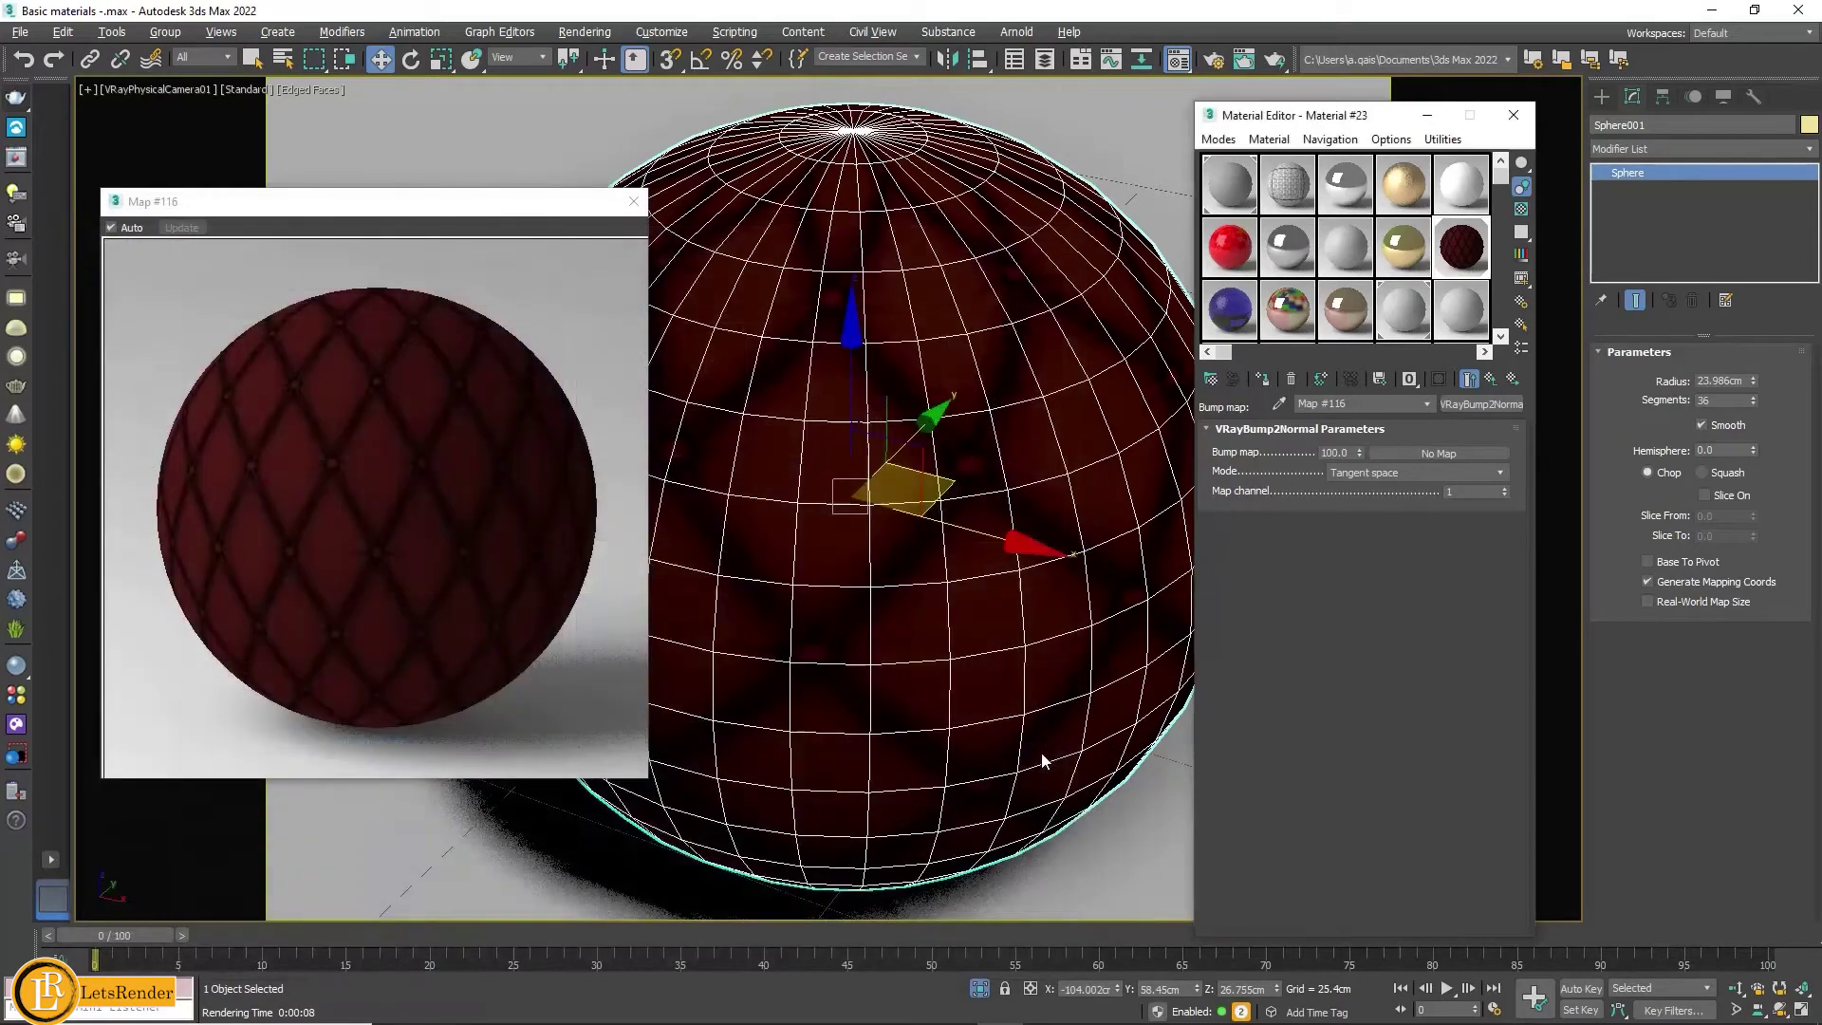
# Step: Show the normal map in the viewport and set its Blur to 0.01
pyautogui.click(1438, 379)
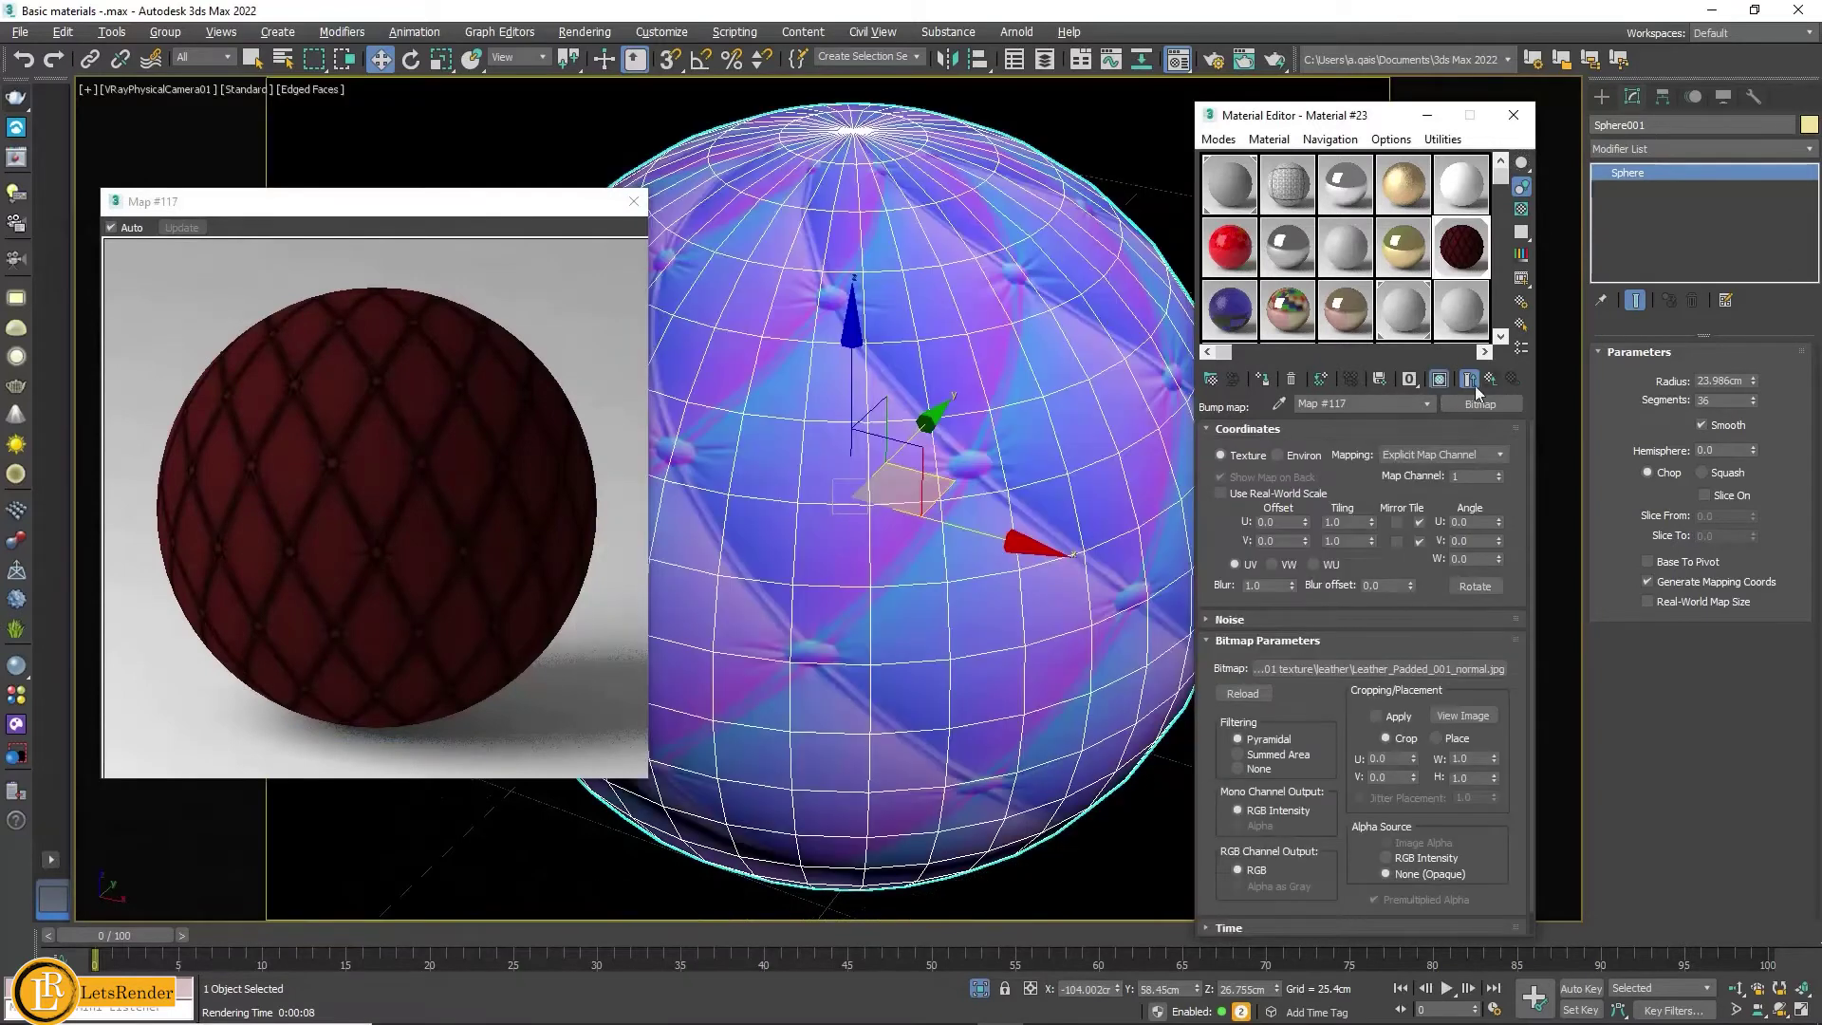
pyautogui.rightClick(1290, 586)
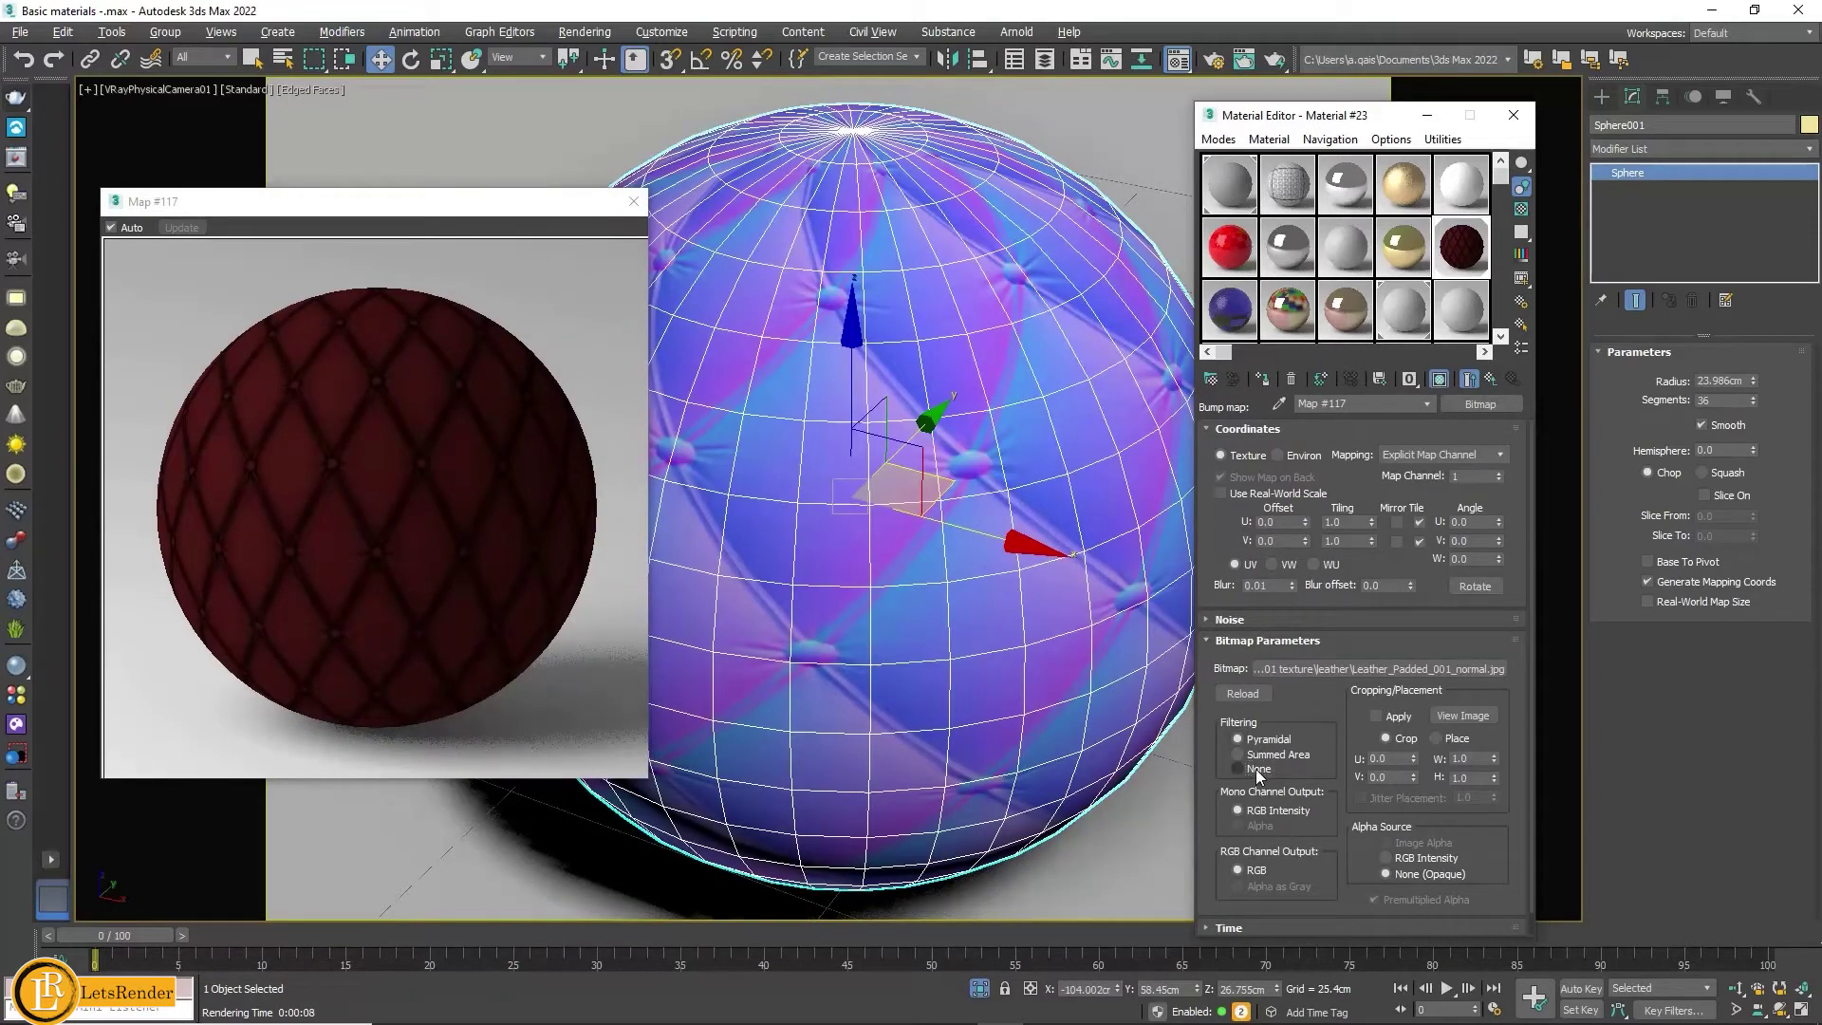
pyautogui.click(1491, 380)
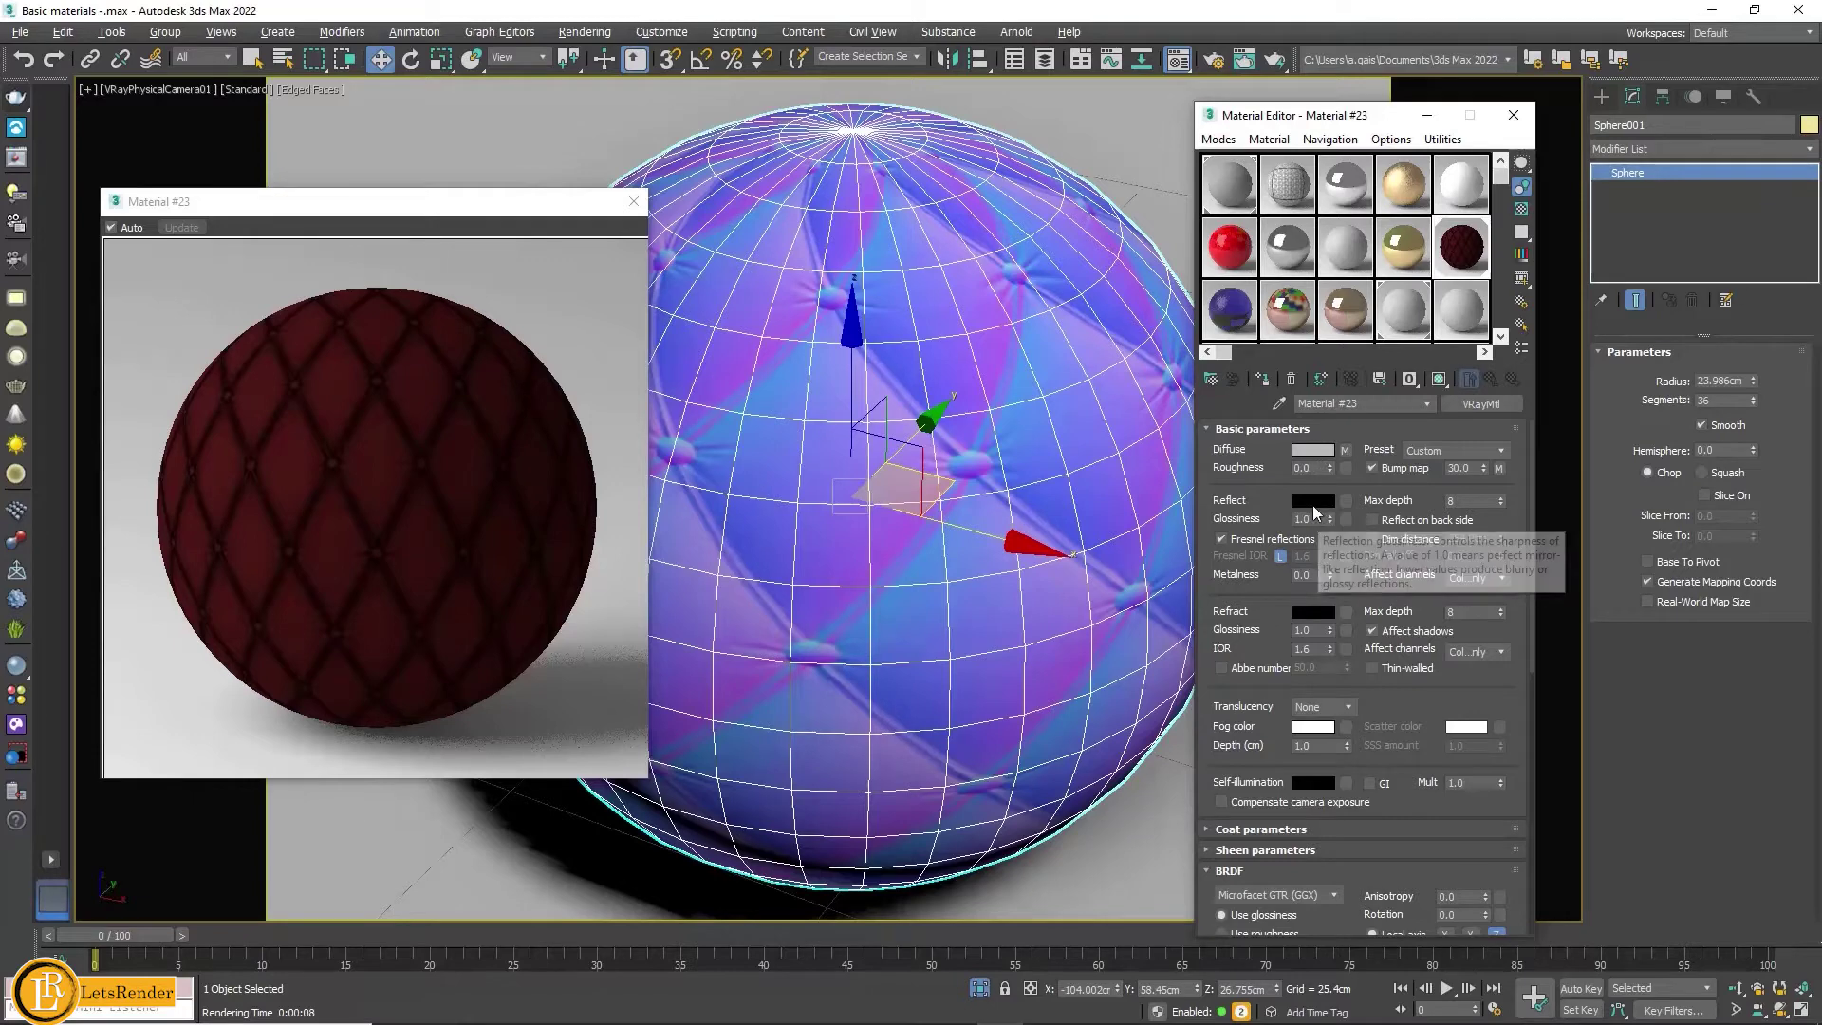
# Step: Set the Reflect colour to a very dark grey
pyautogui.click(1313, 500)
pyautogui.moveTo(561, 127); pyautogui.dragTo(557, 134)
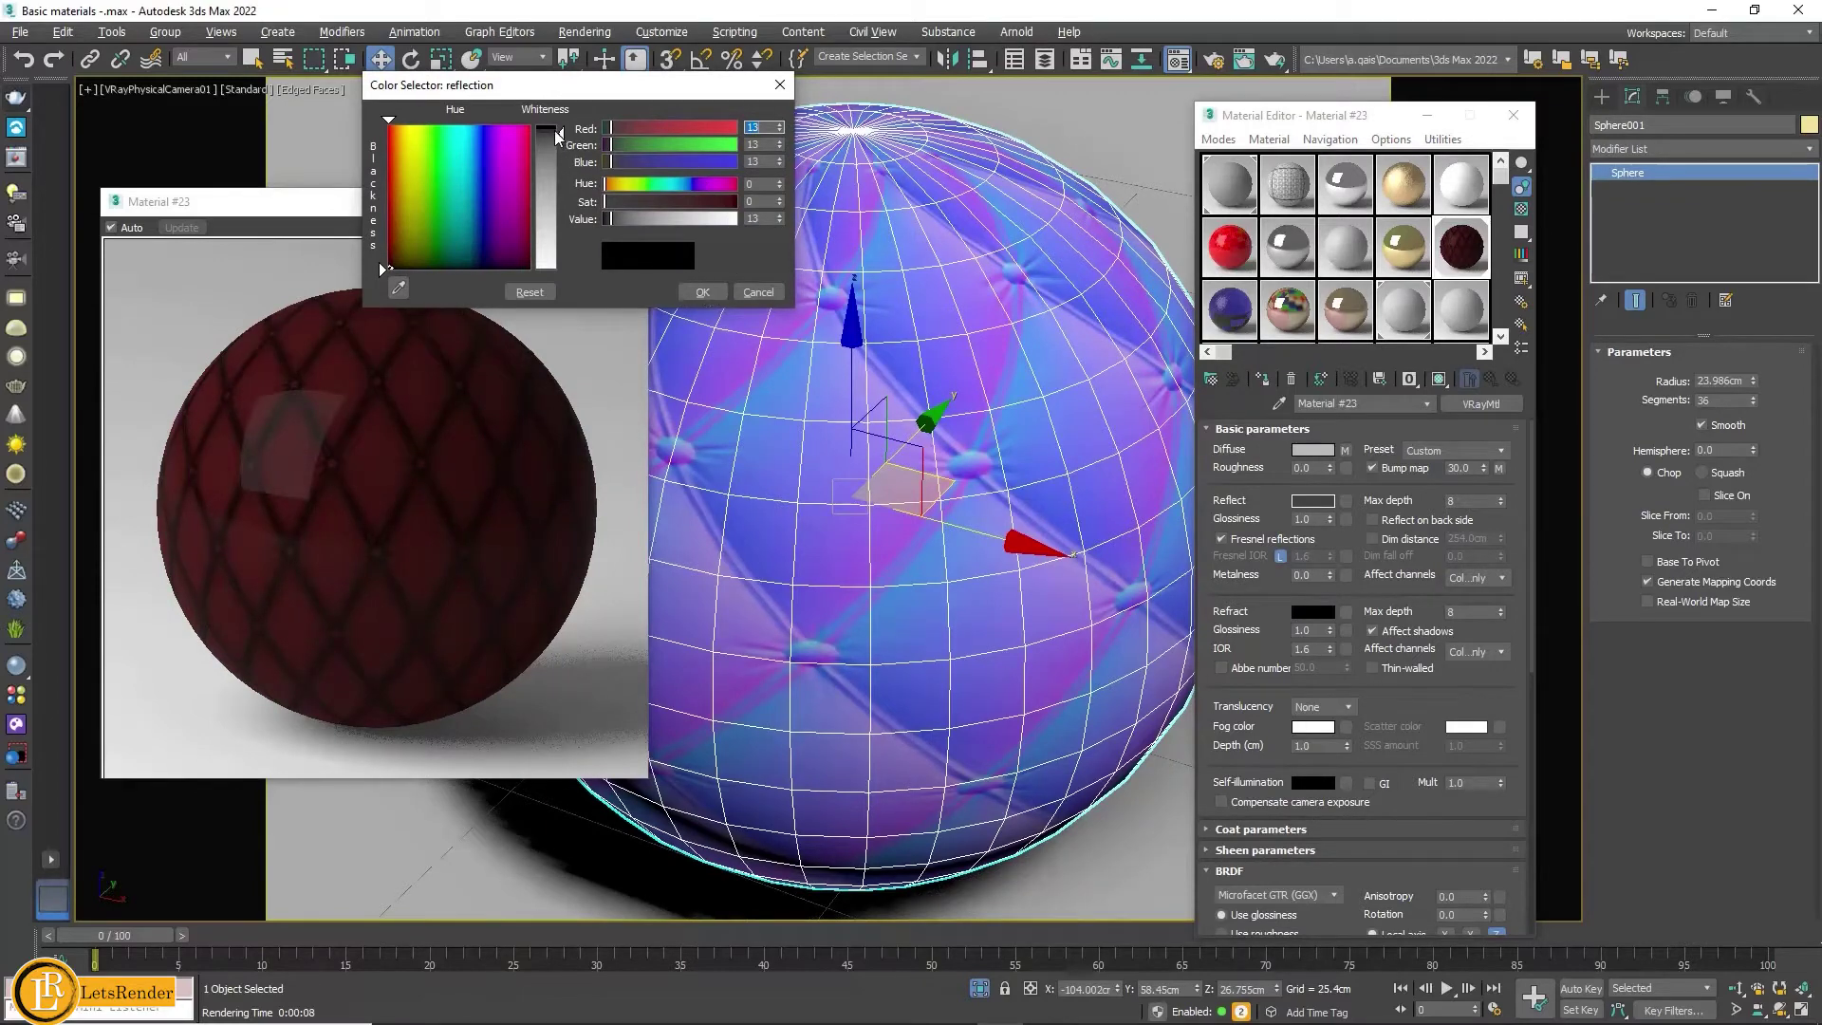
pyautogui.moveTo(558, 134); pyautogui.dragTo(558, 138)
pyautogui.click(708, 293)
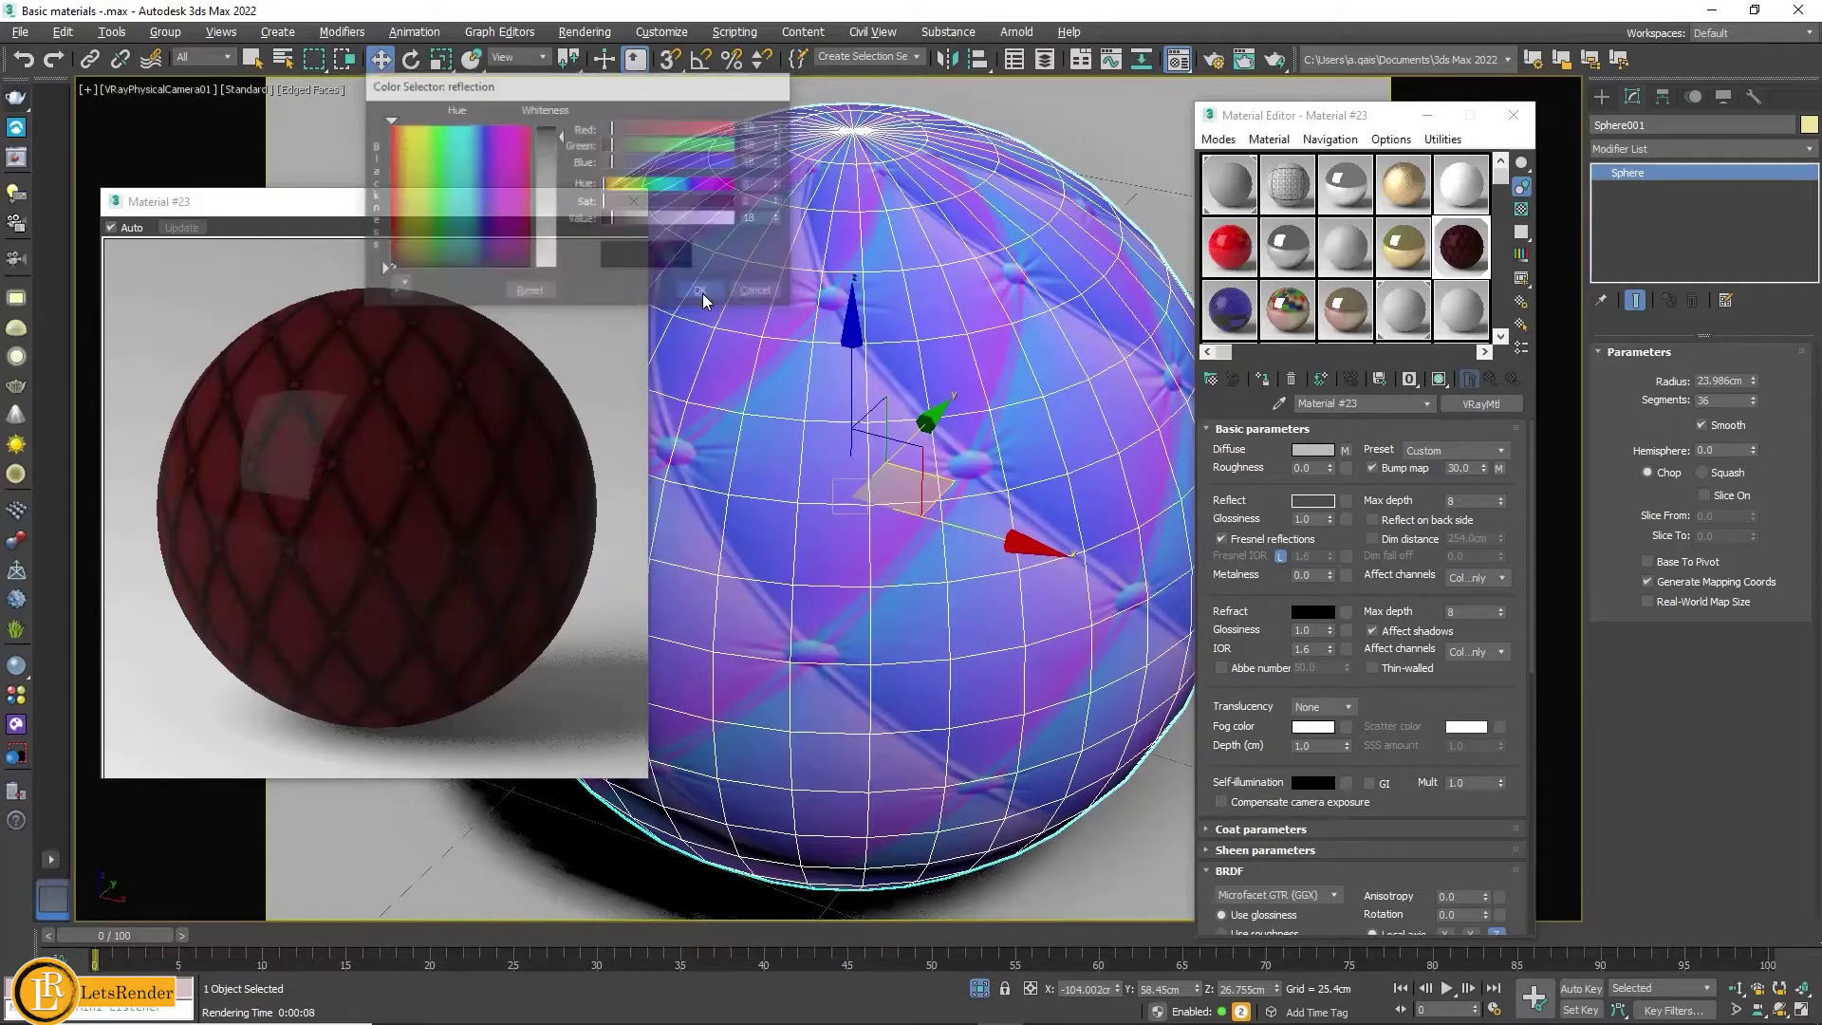
# Step: Set Reflect Glossiness to 0.75
pyautogui.doubleClick(1310, 522)
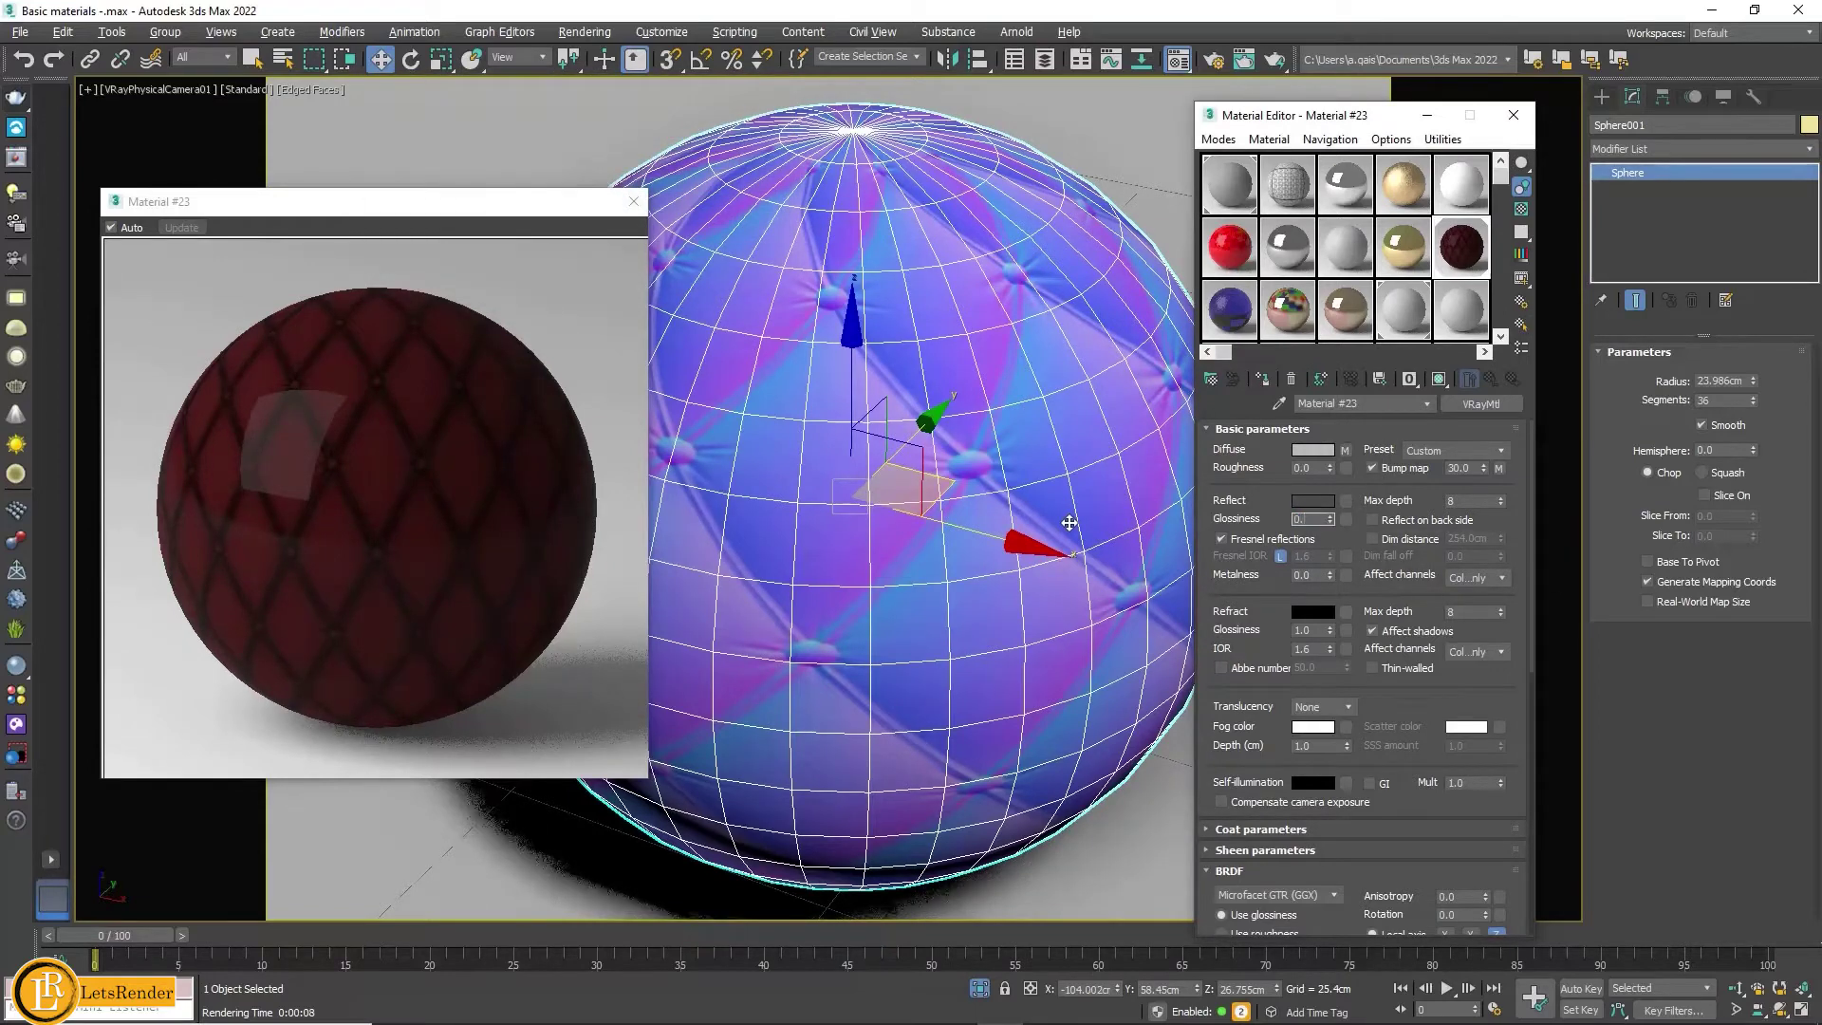
pyautogui.write('0.75')
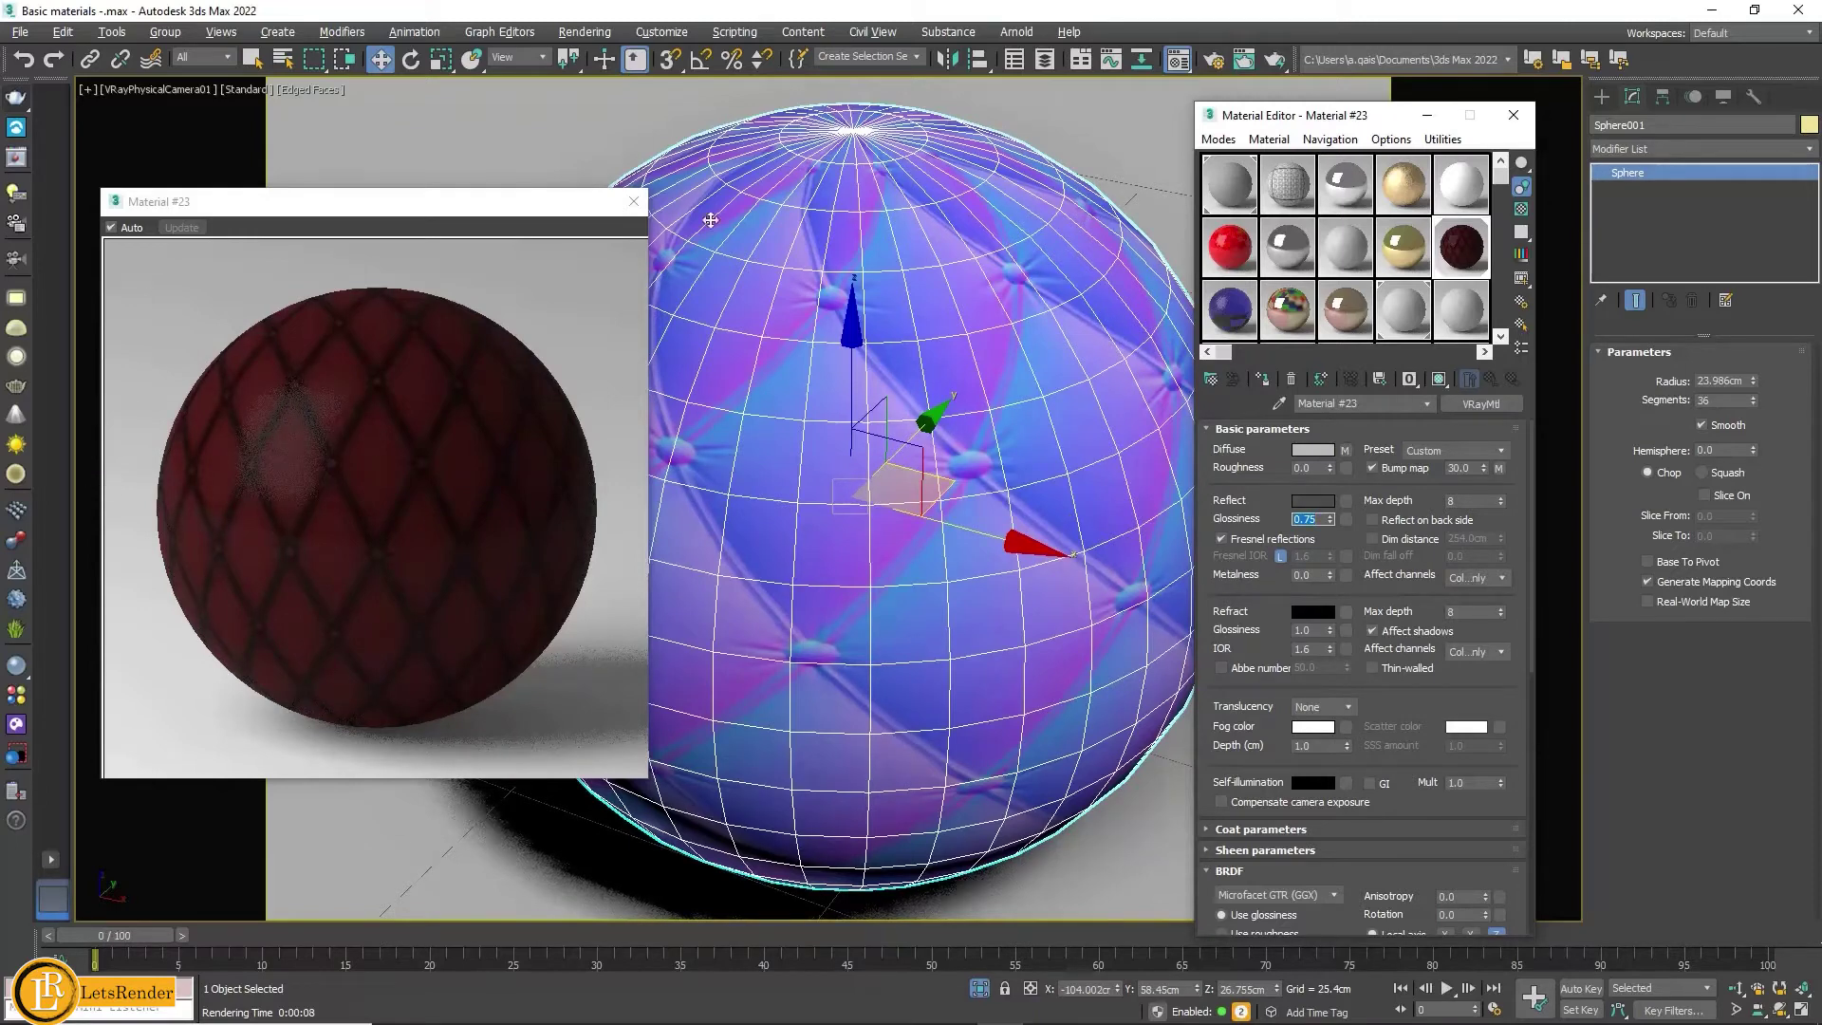
pyautogui.moveTo(1405, 745); pyautogui.dragTo(1482, 233)
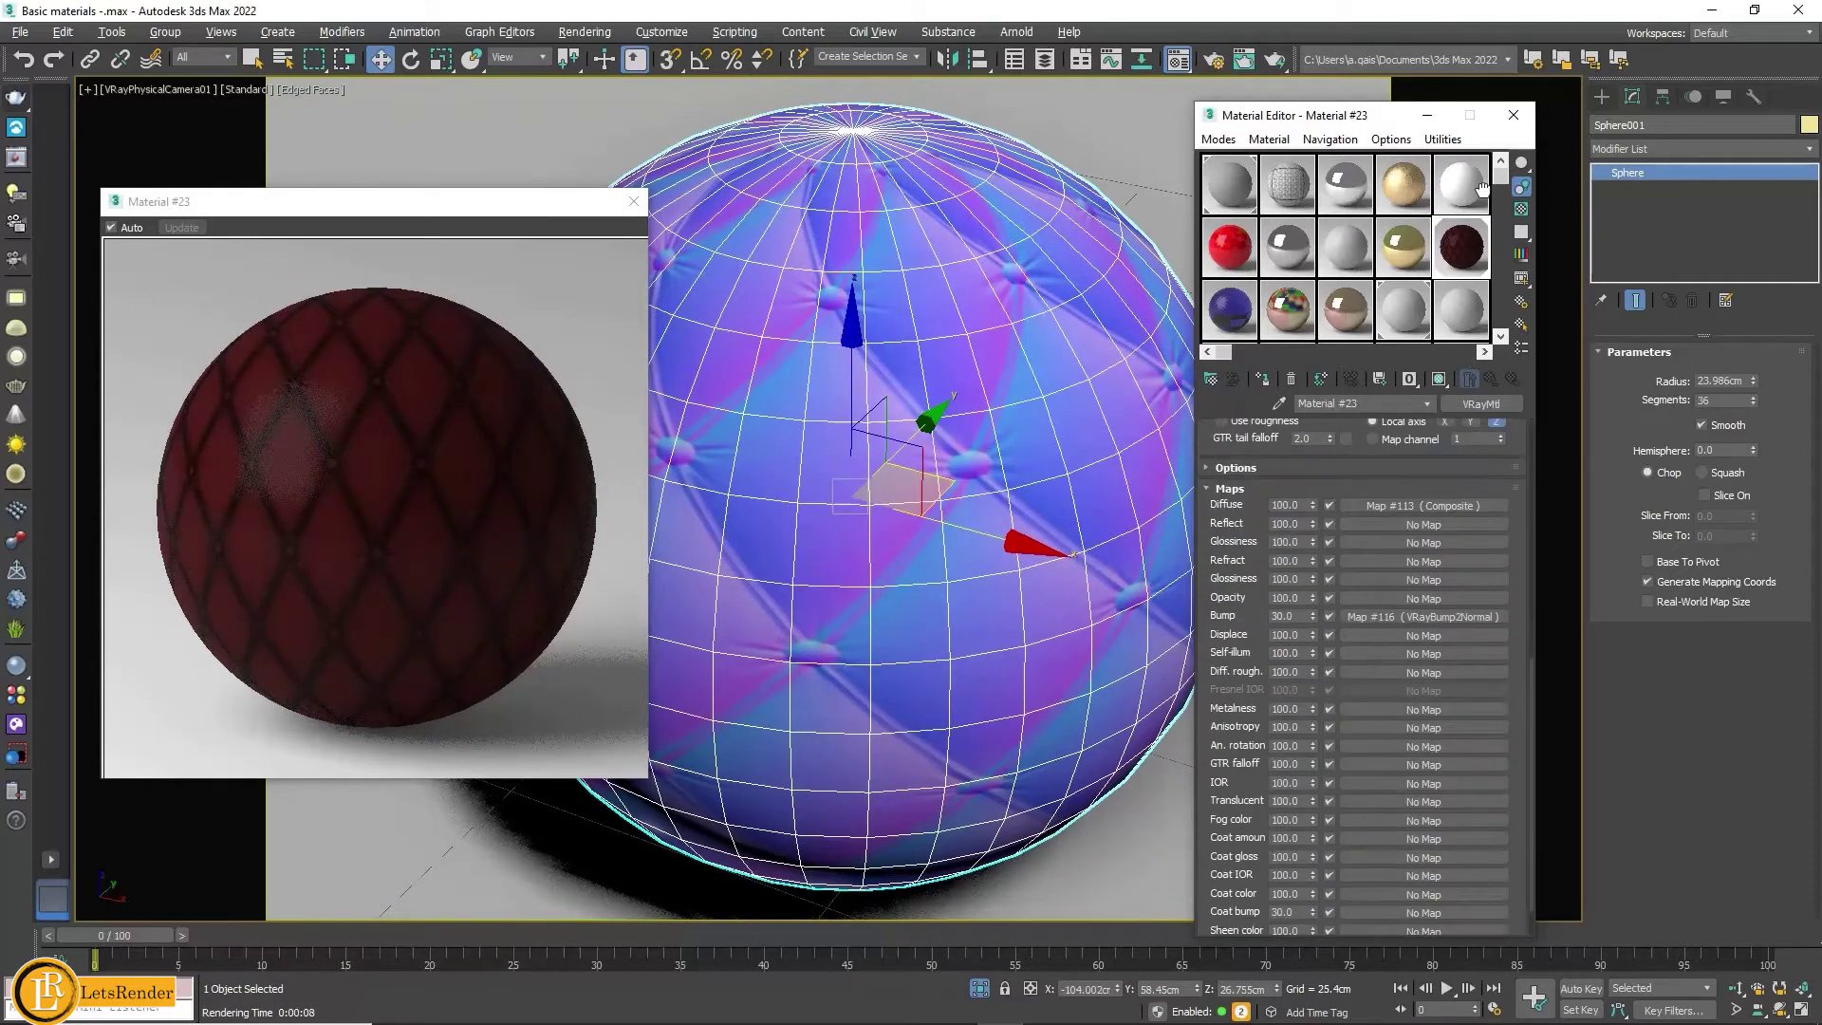
# Step: Load Leather_Padded_001_roughness as a Bitmap in the diffuse roughness slot
pyautogui.click(1372, 670)
pyautogui.doubleClick(955, 383)
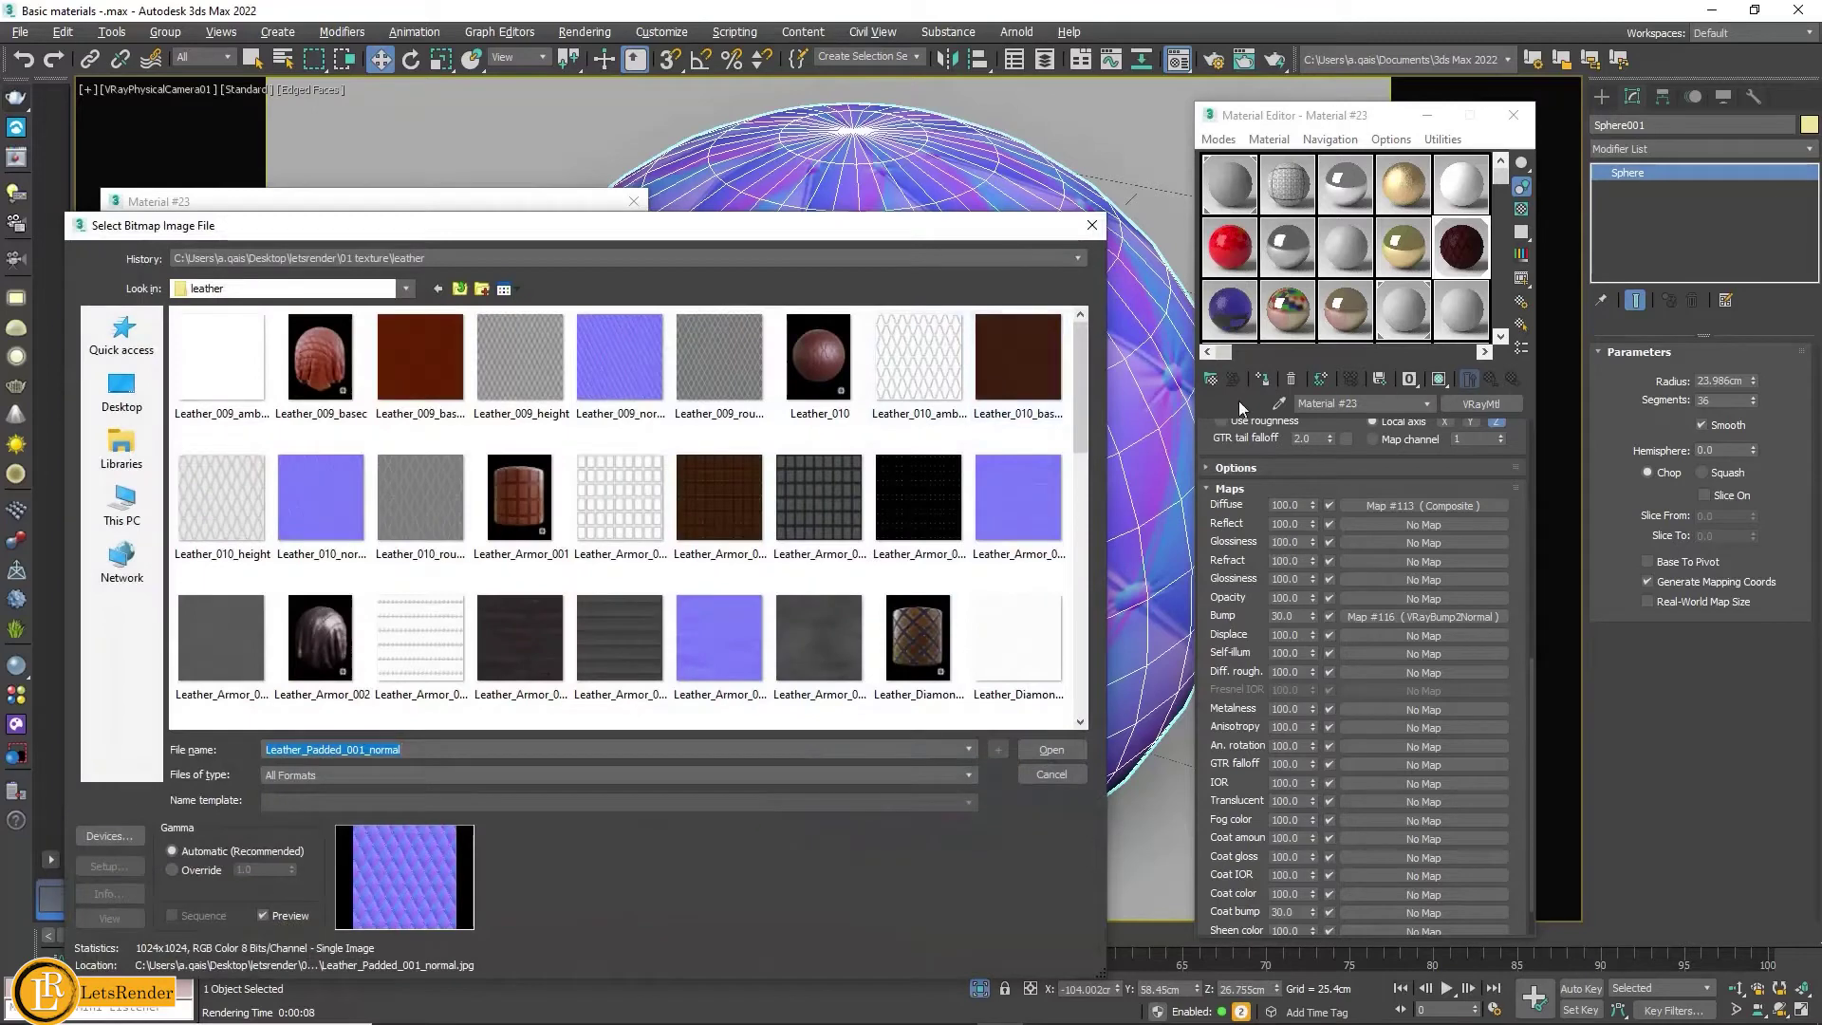
pyautogui.scroll(-2, 719, 493)
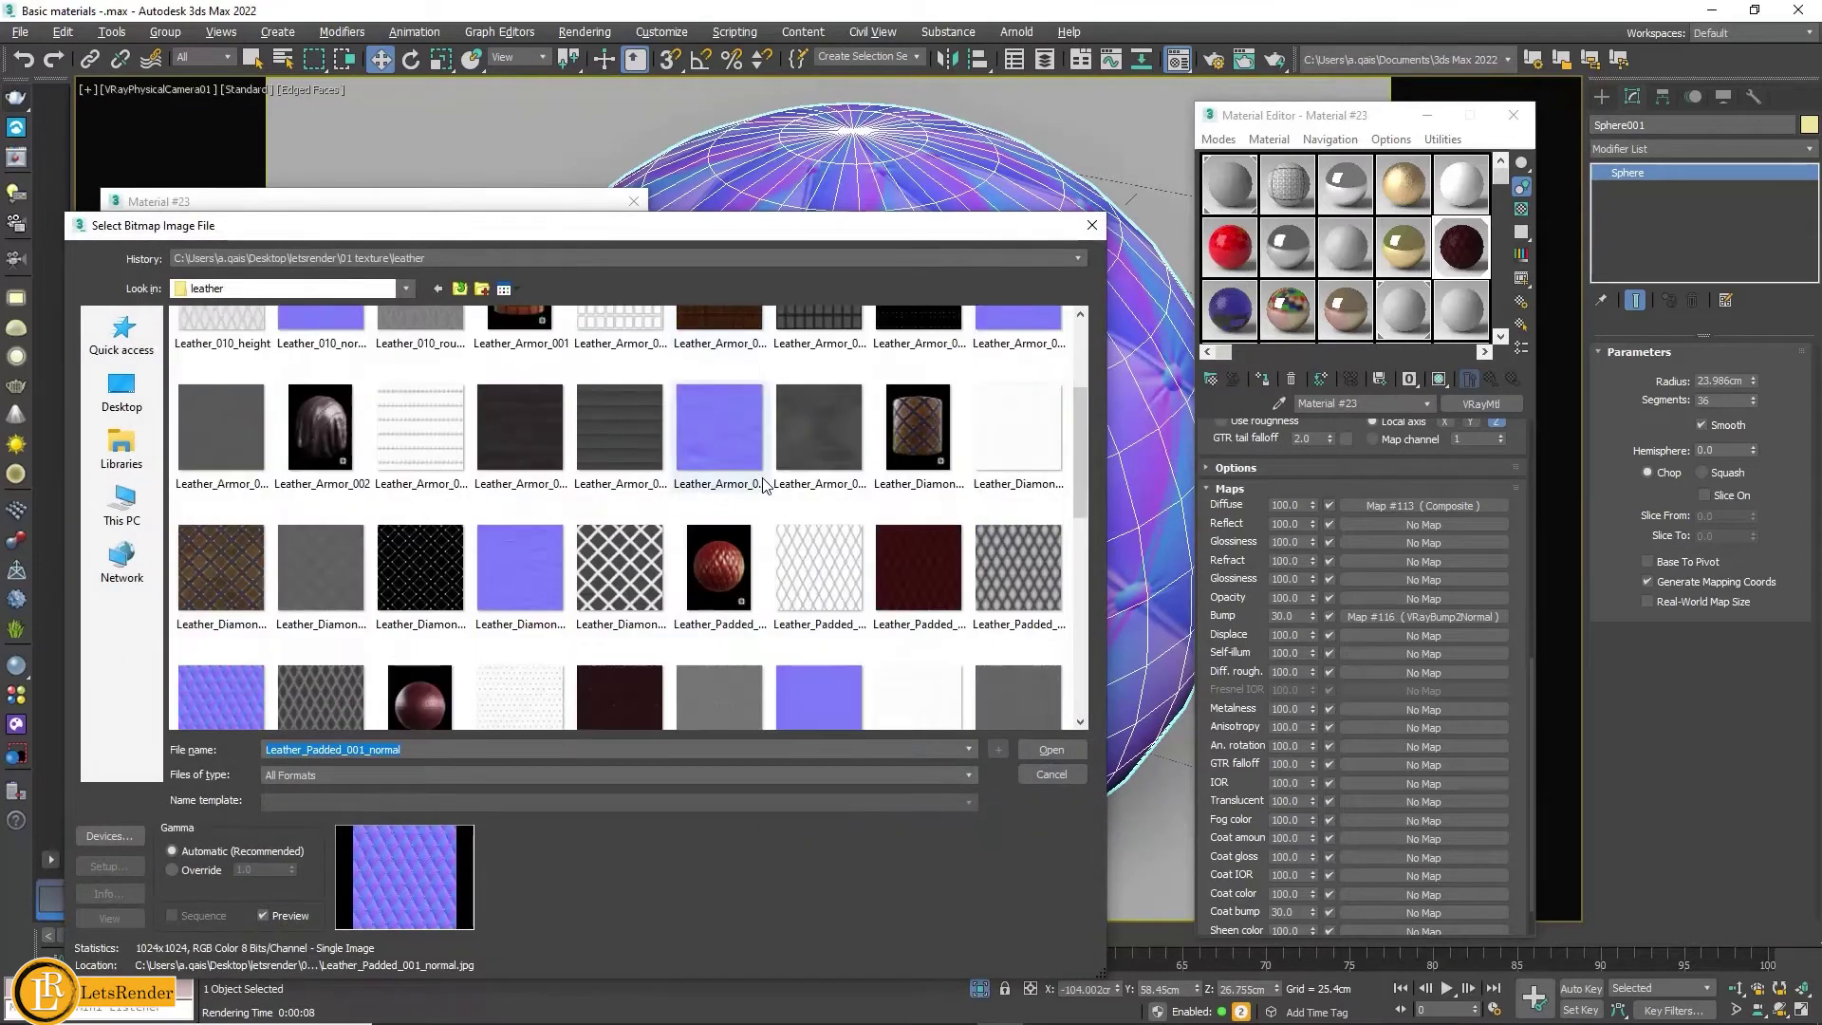
pyautogui.click(285, 686)
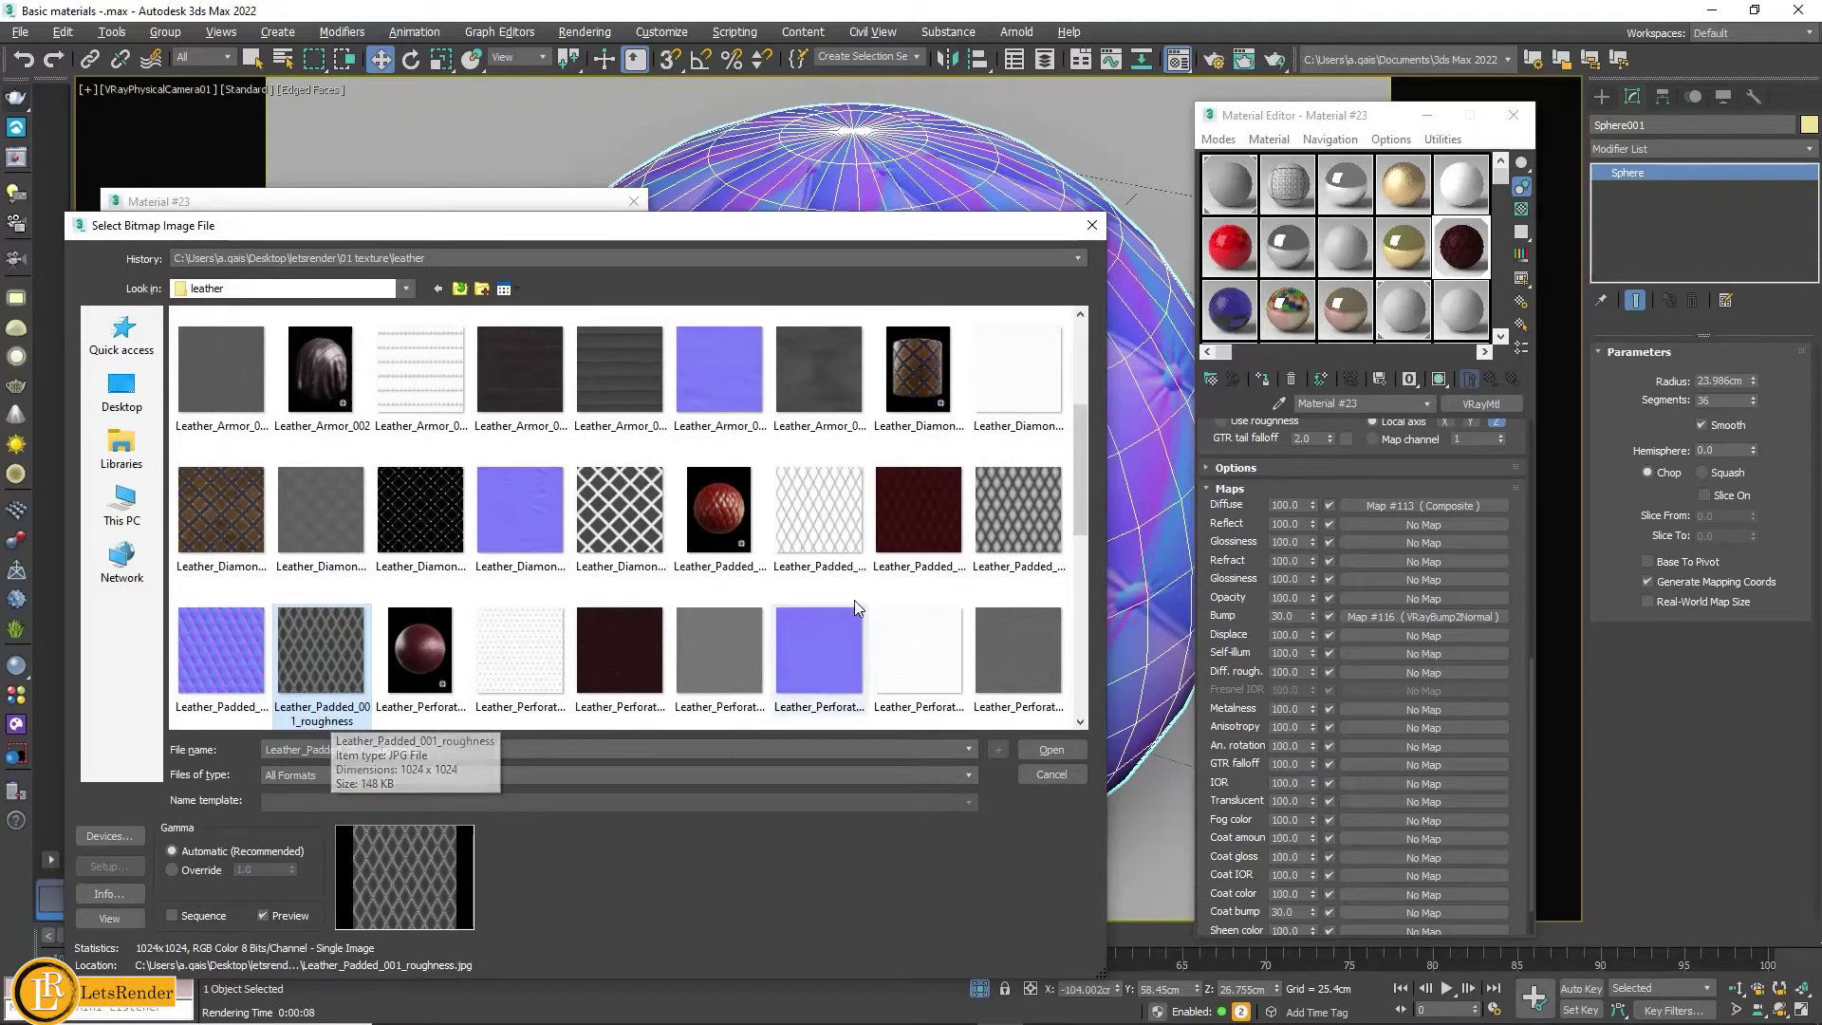
pyautogui.click(1018, 512)
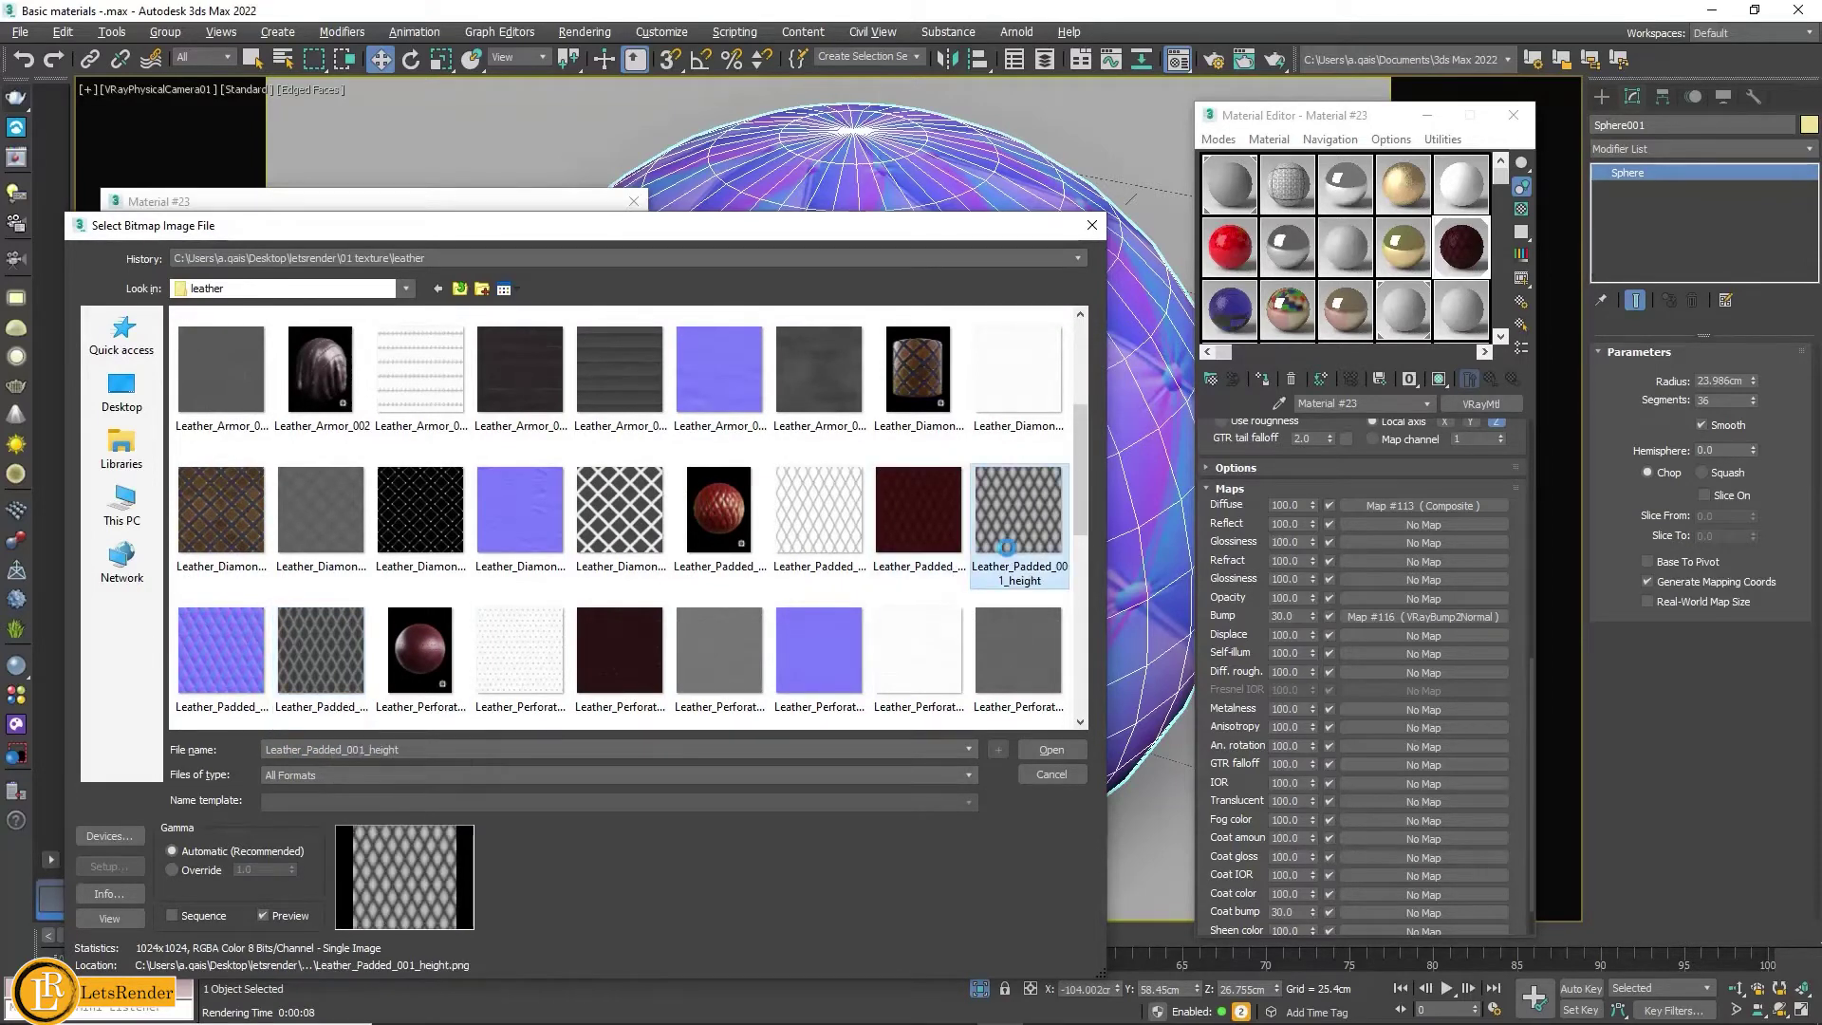
pyautogui.click(334, 664)
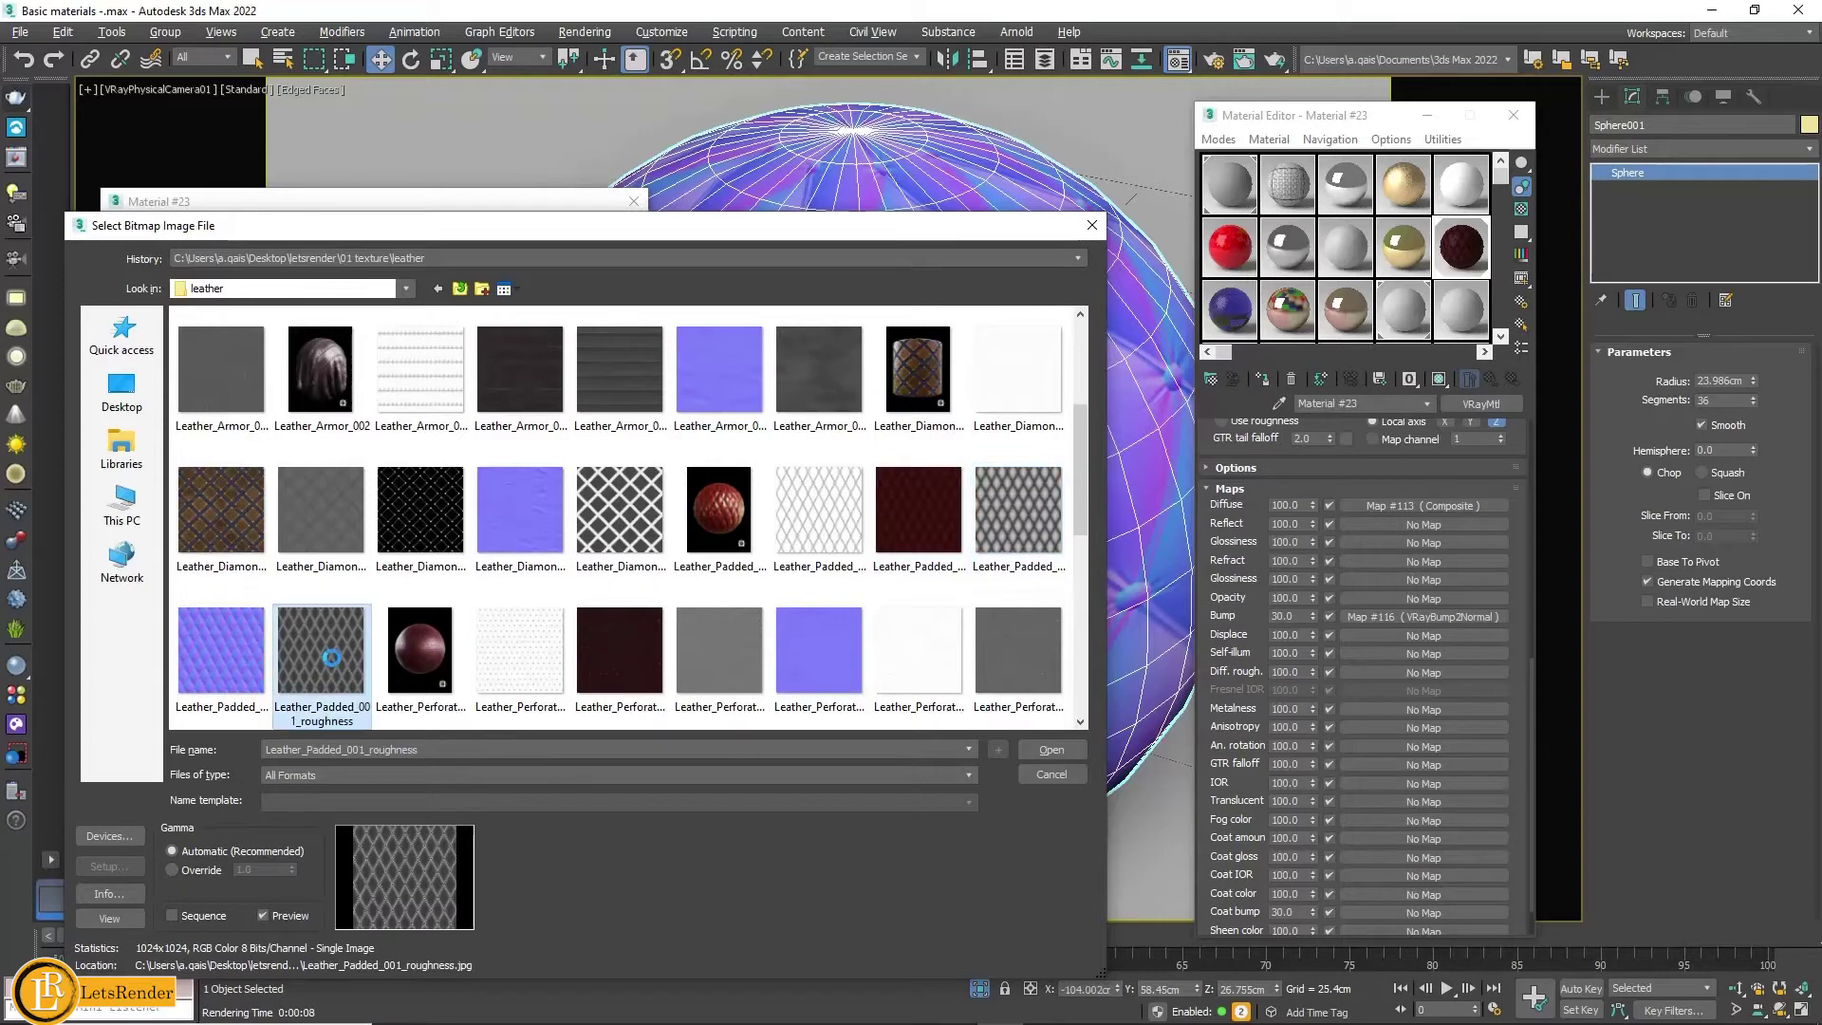
pyautogui.click(1049, 749)
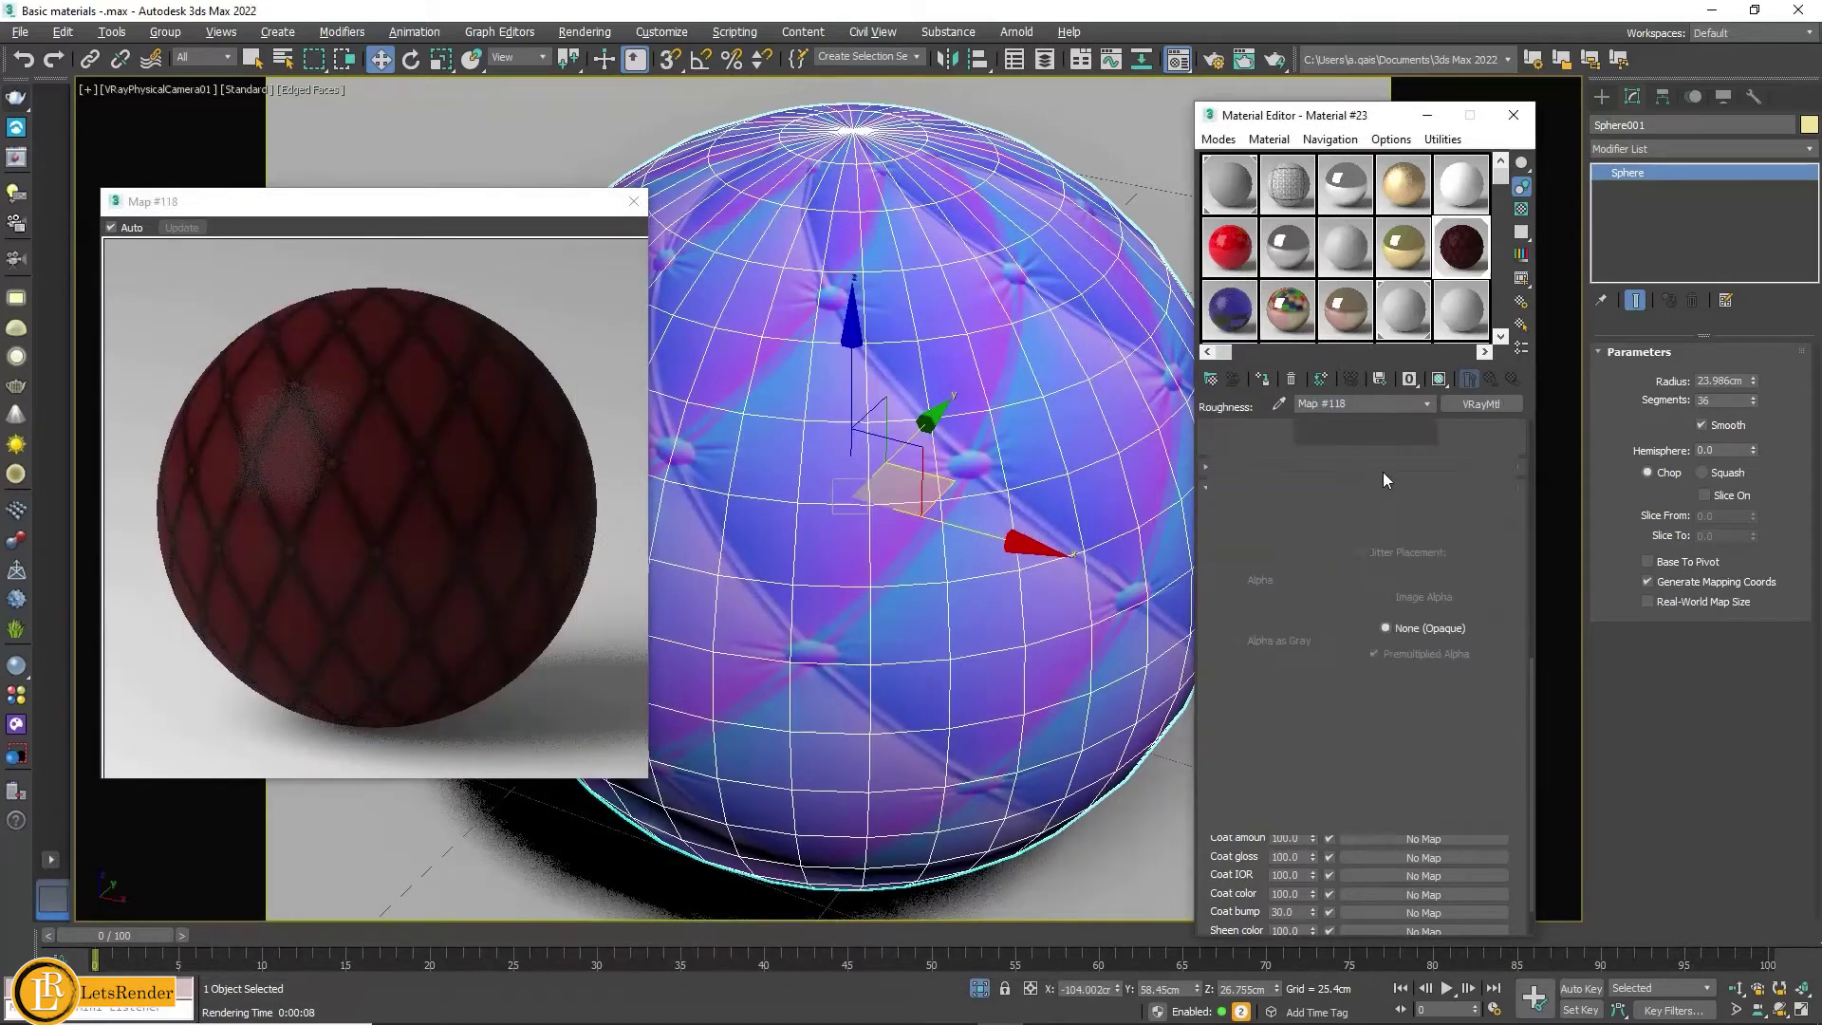
# Step: Show the roughness map in the viewport and return to the parent material
pyautogui.click(1437, 381)
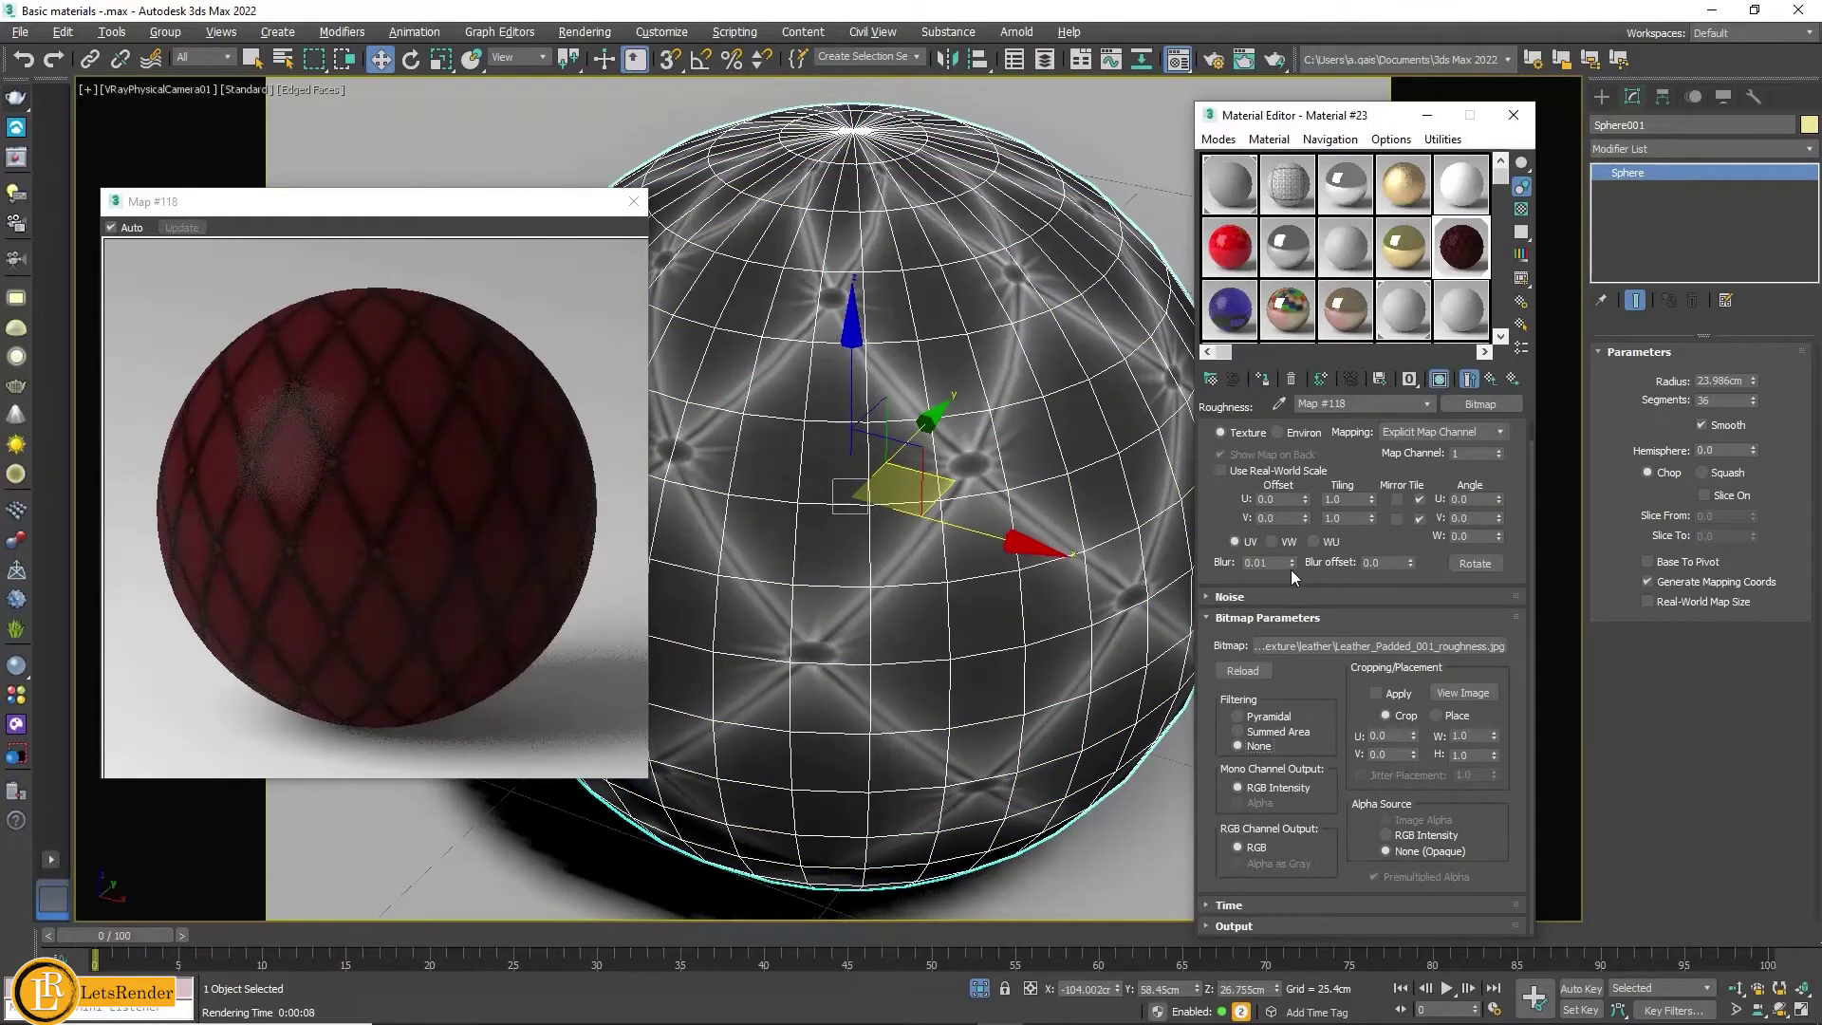
pyautogui.click(1490, 384)
pyautogui.click(1466, 382)
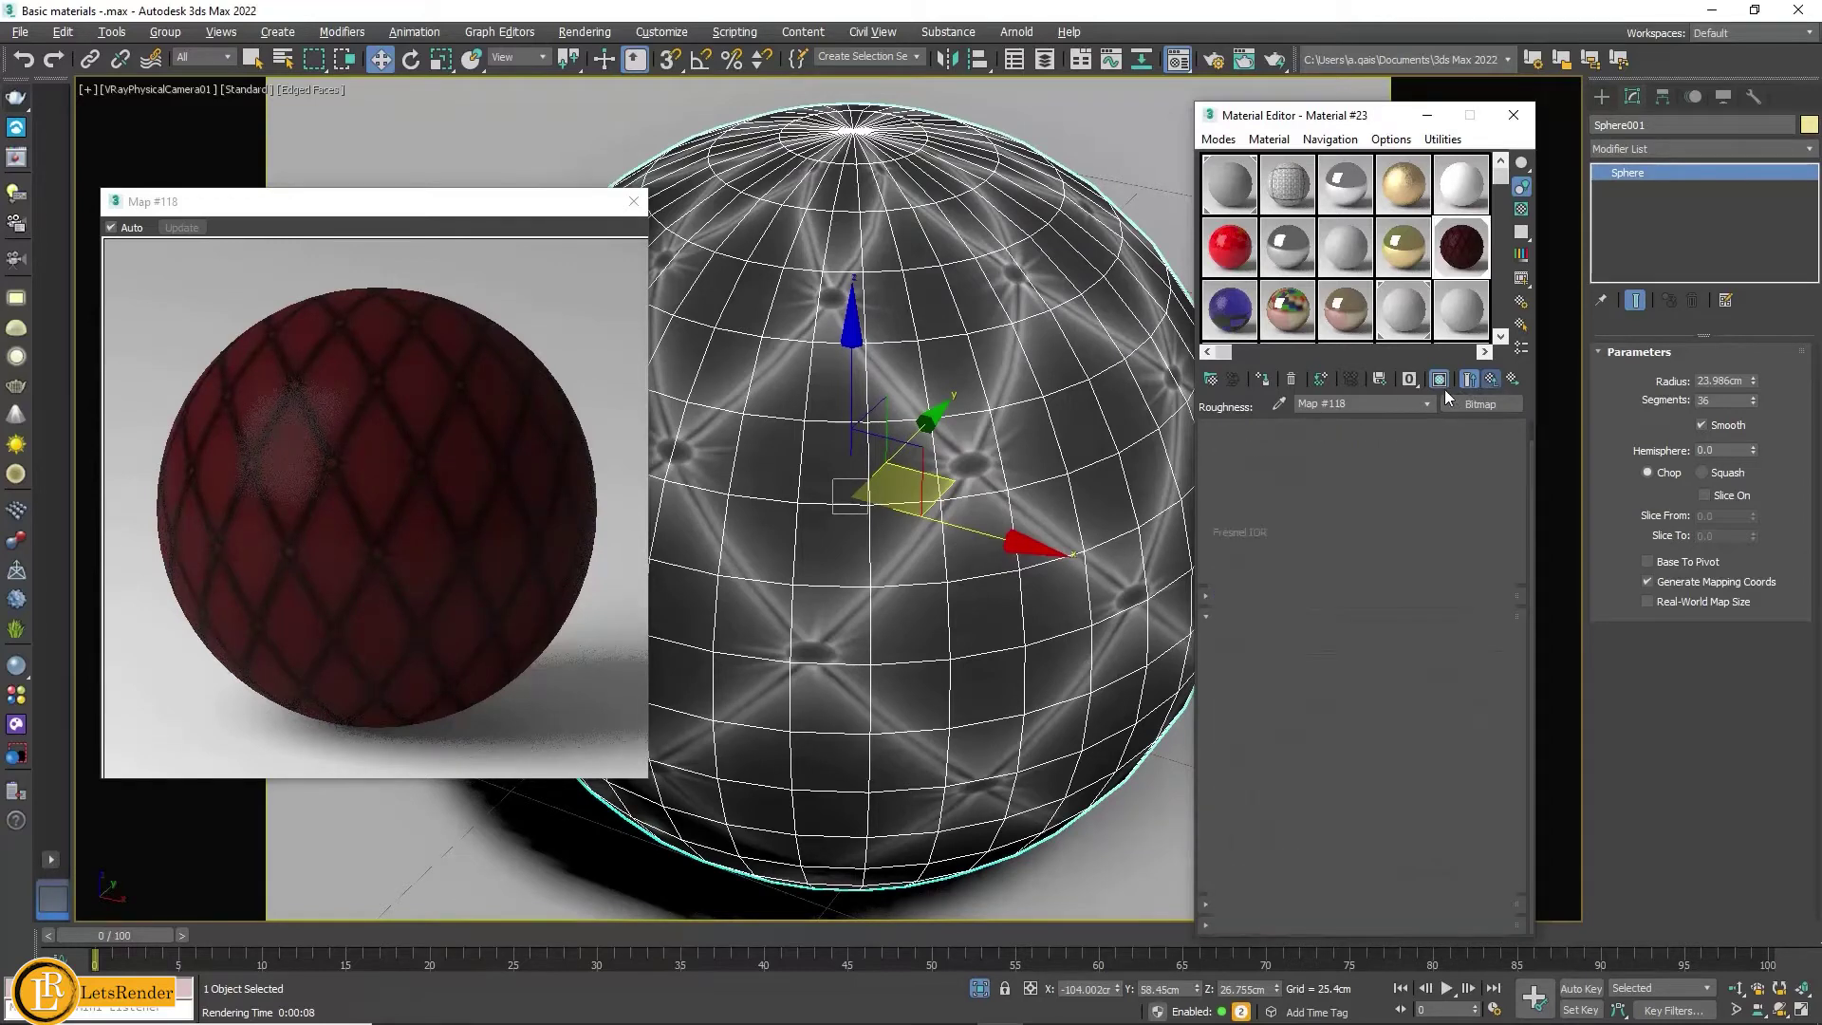
pyautogui.click(1439, 380)
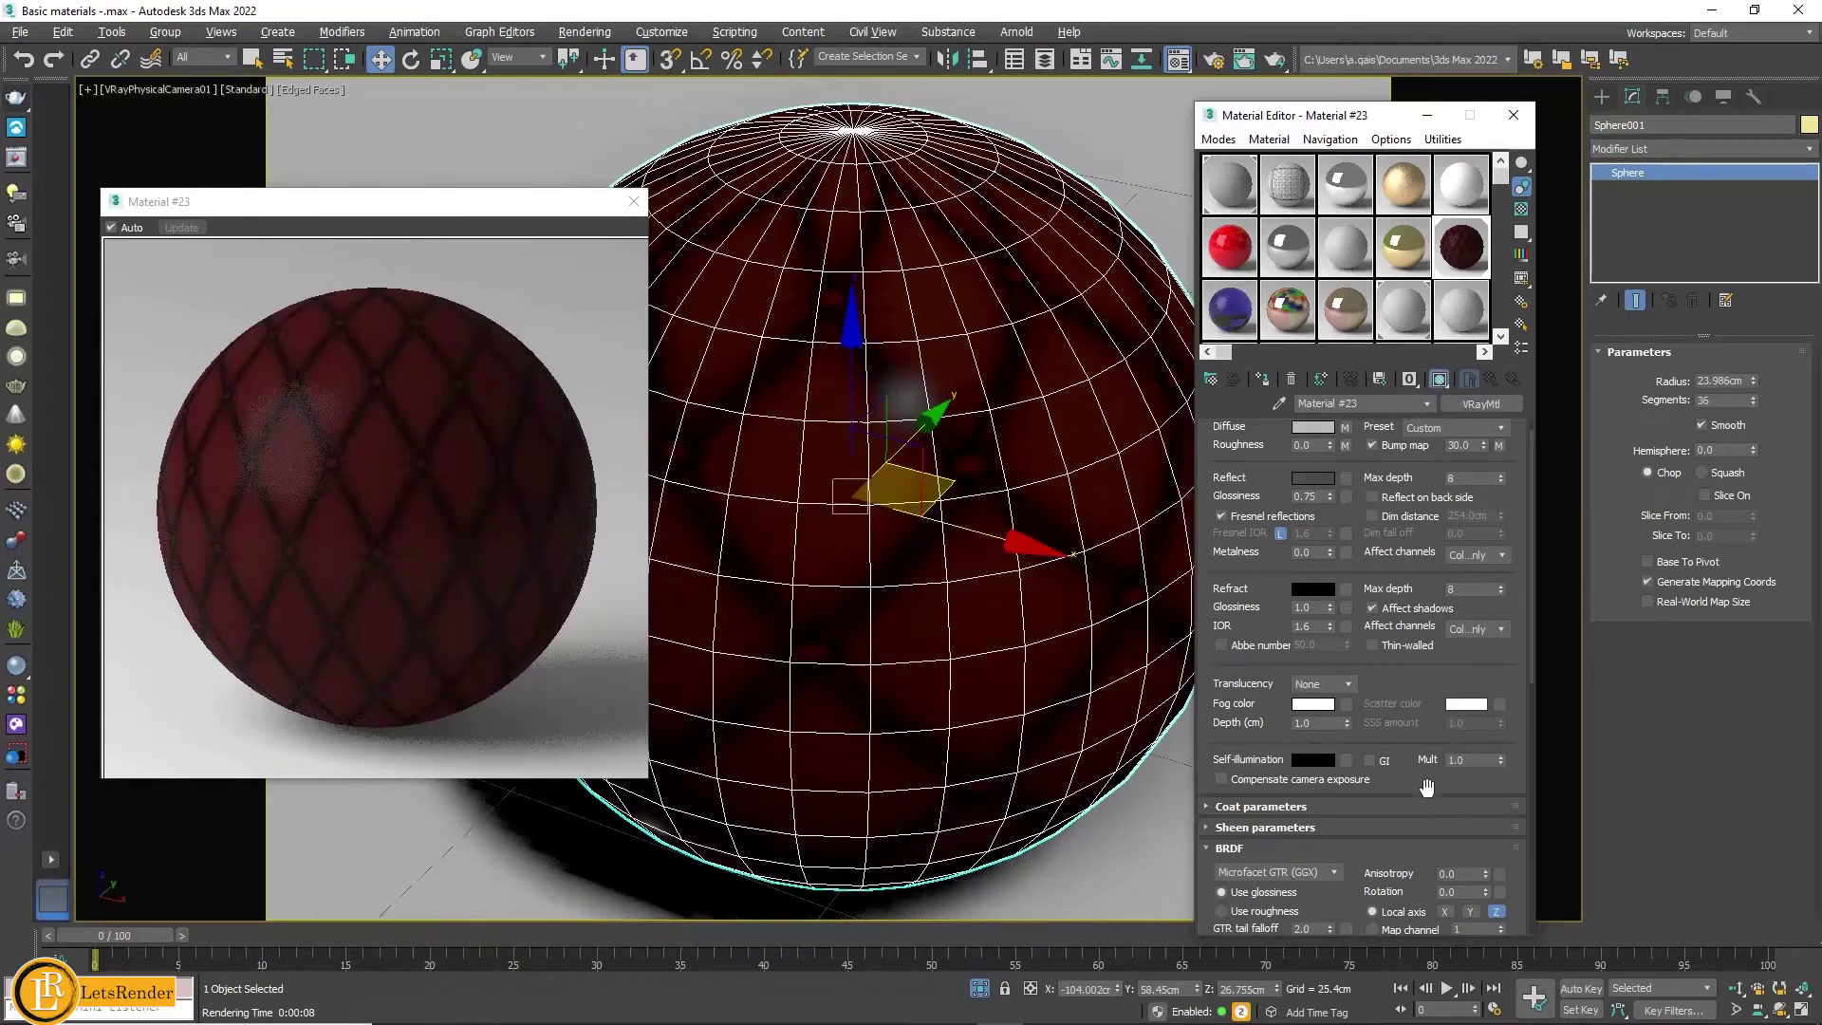
pyautogui.scroll(-10, 1366, 636)
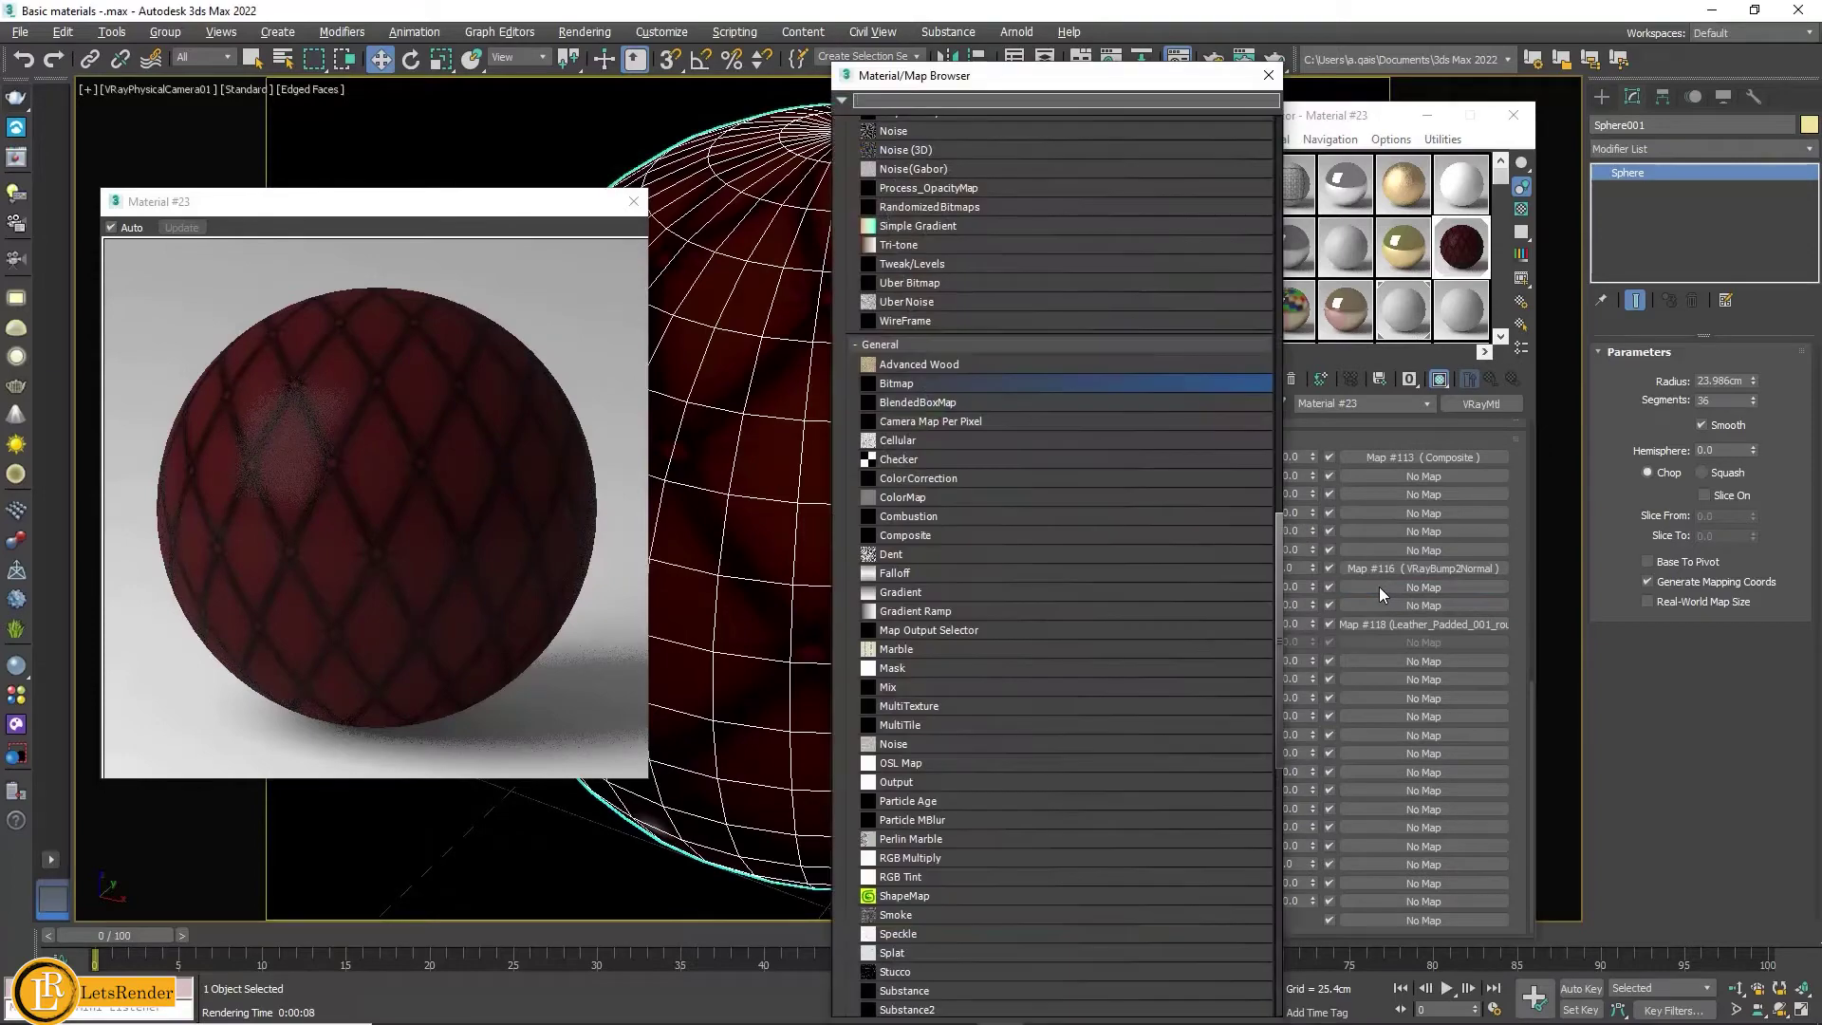
# Step: Load Leather_Padded_001_height as a Bitmap in the Displace slot
pyautogui.doubleClick(916, 384)
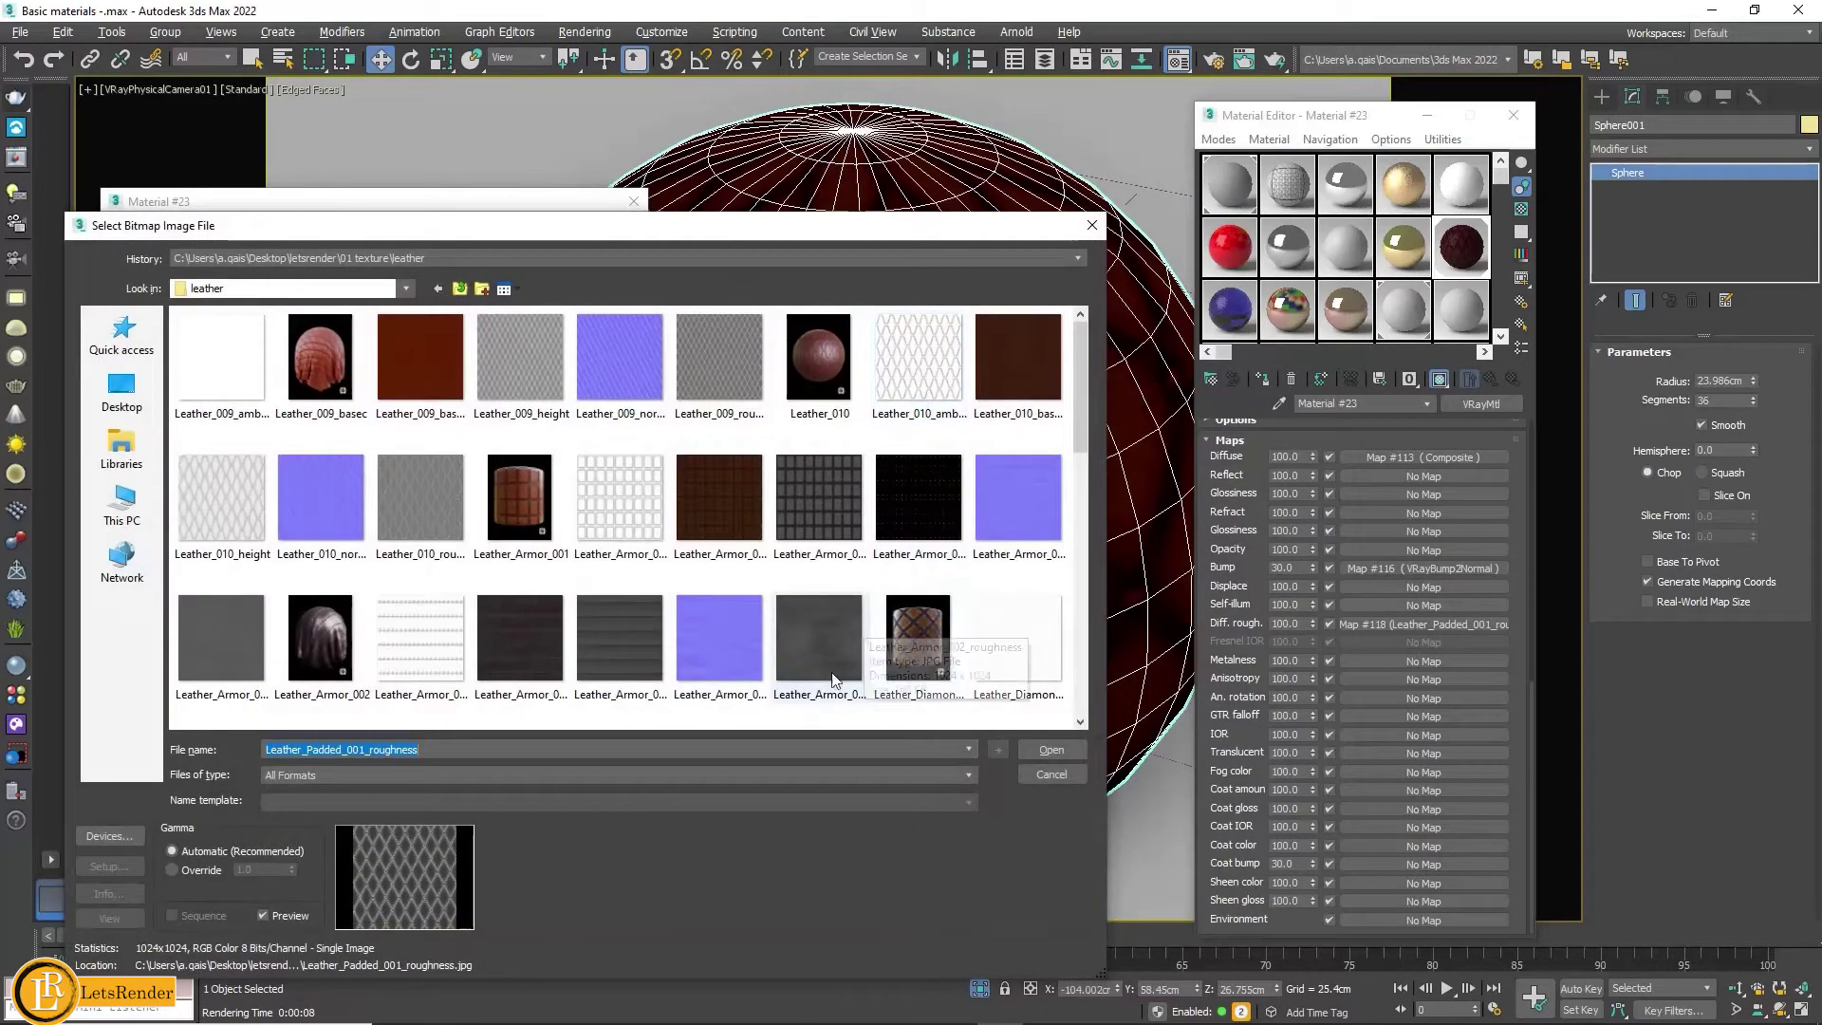
pyautogui.scroll(-2, 968, 493)
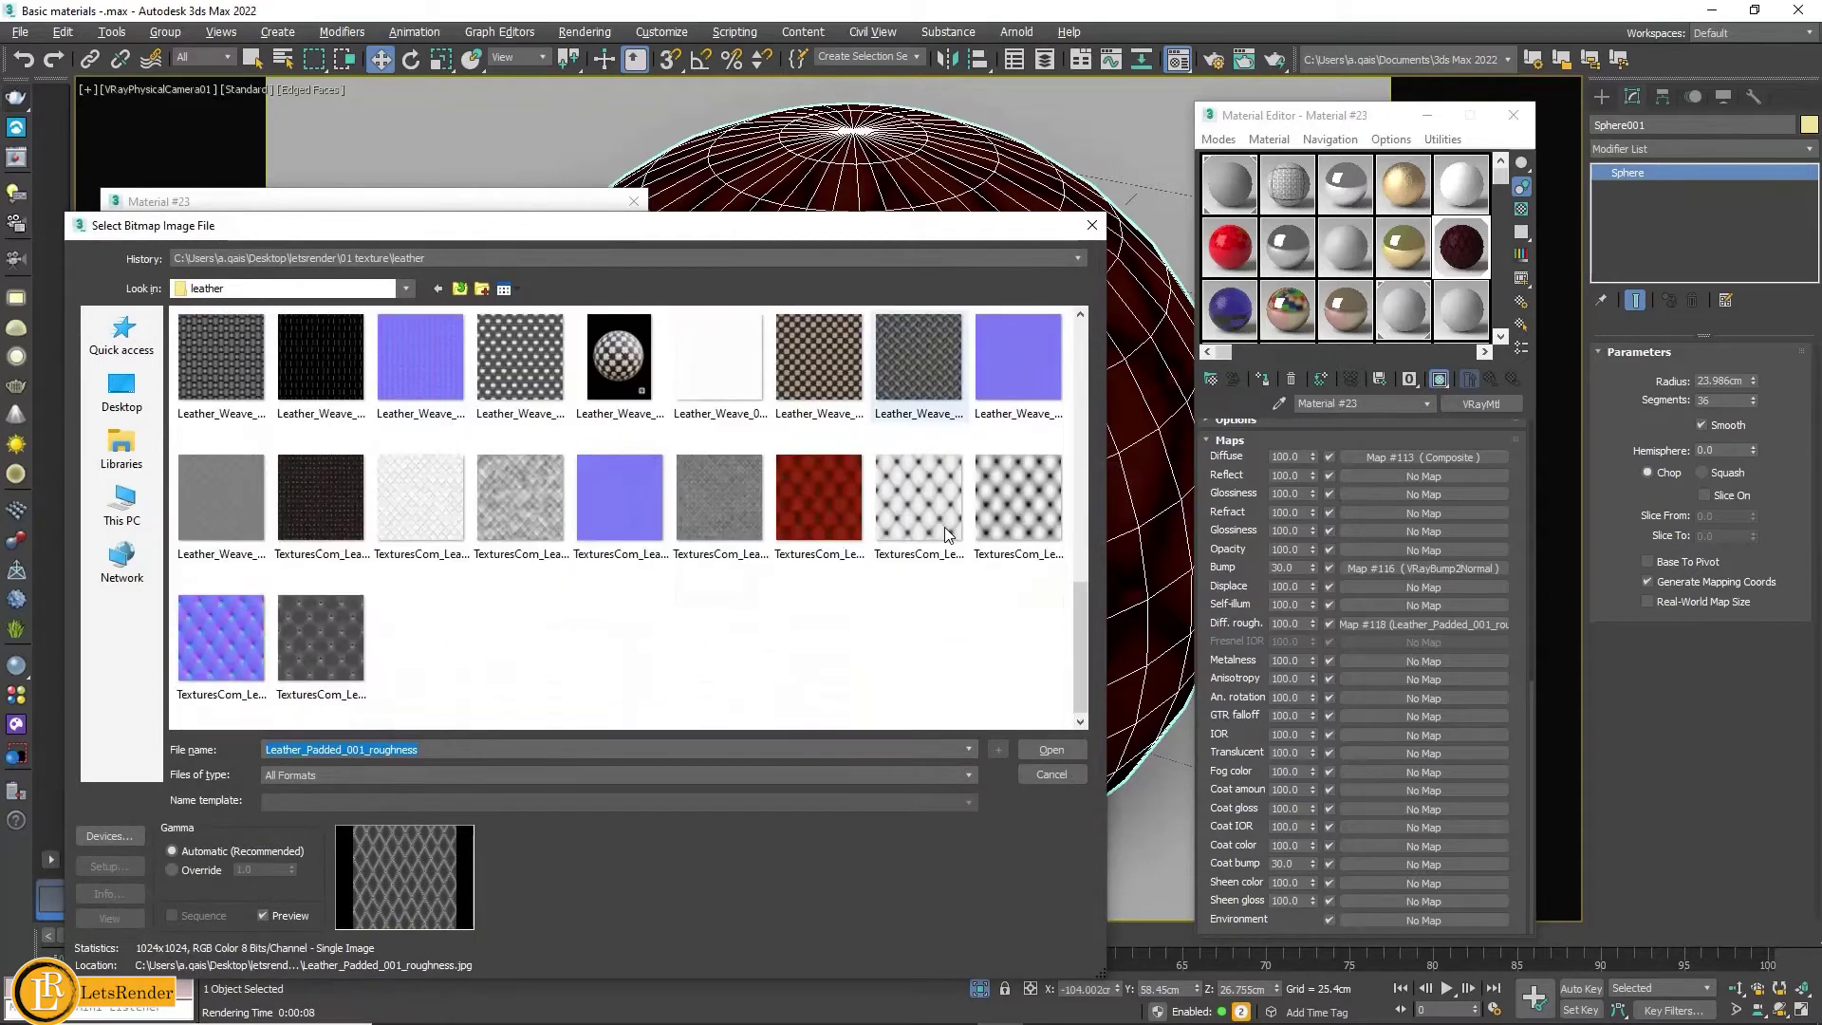
pyautogui.scroll(4, 949, 534)
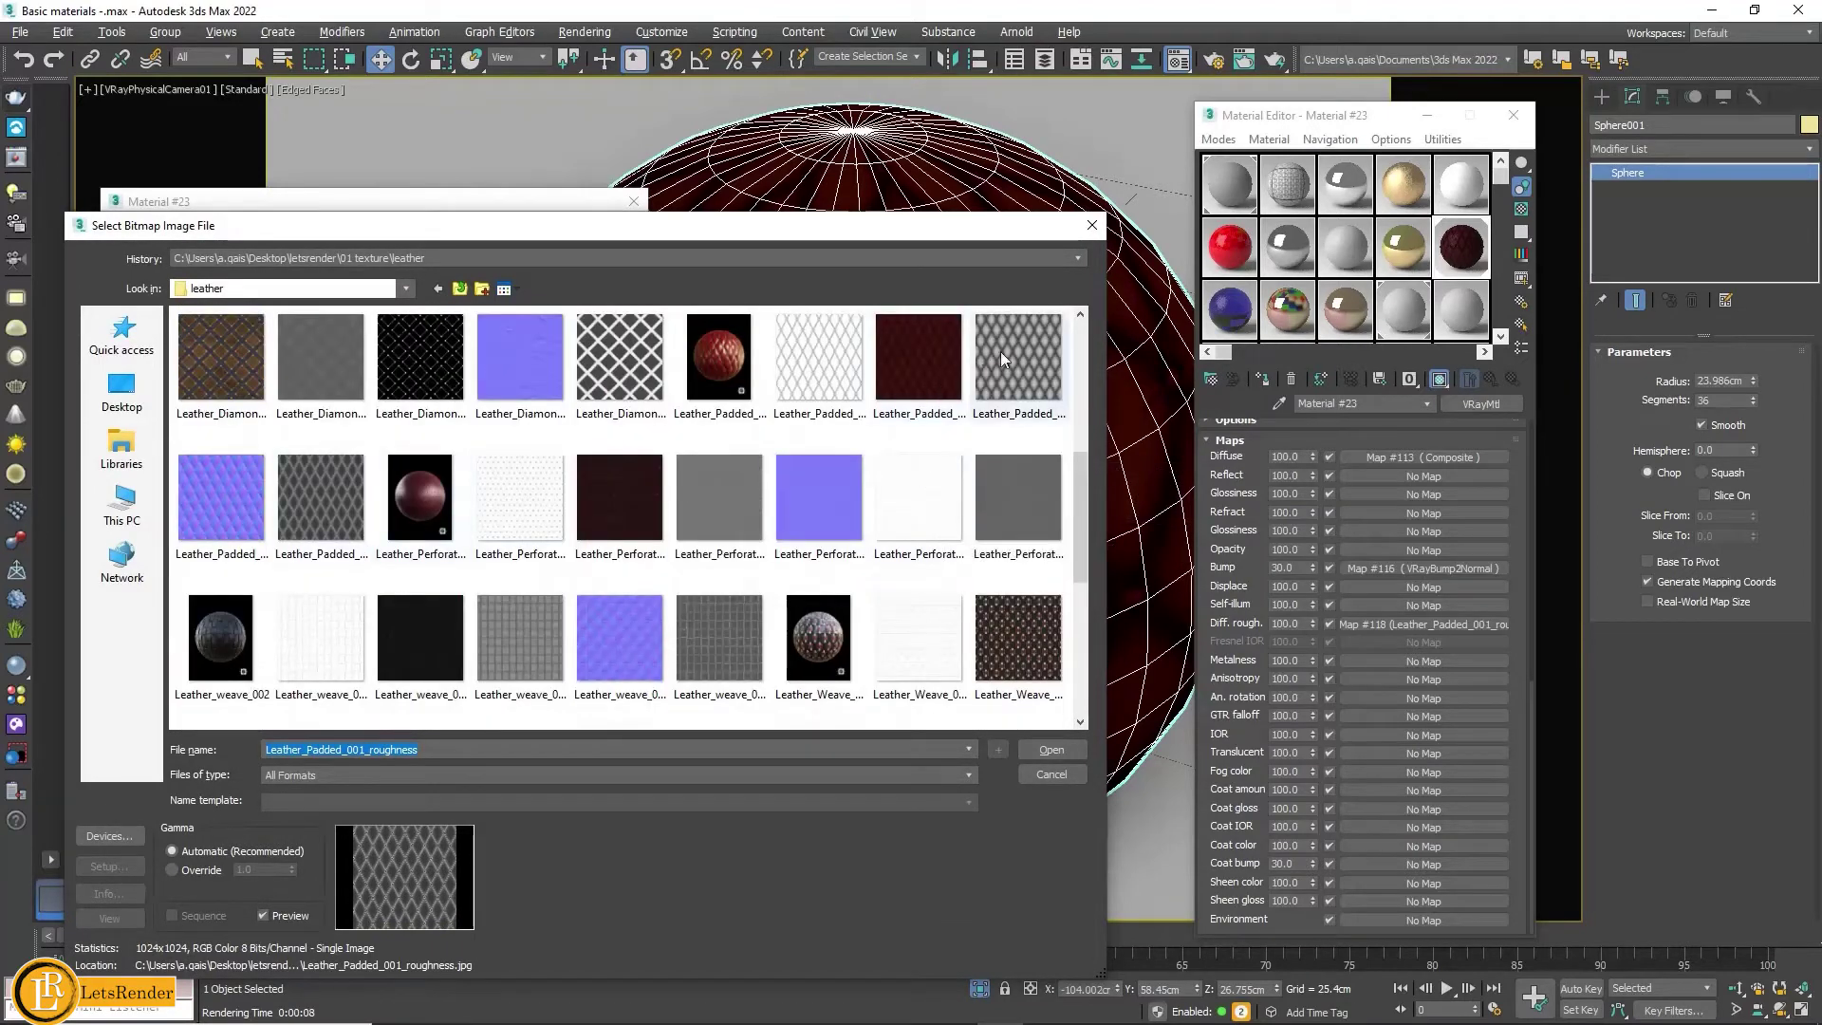
pyautogui.click(1010, 374)
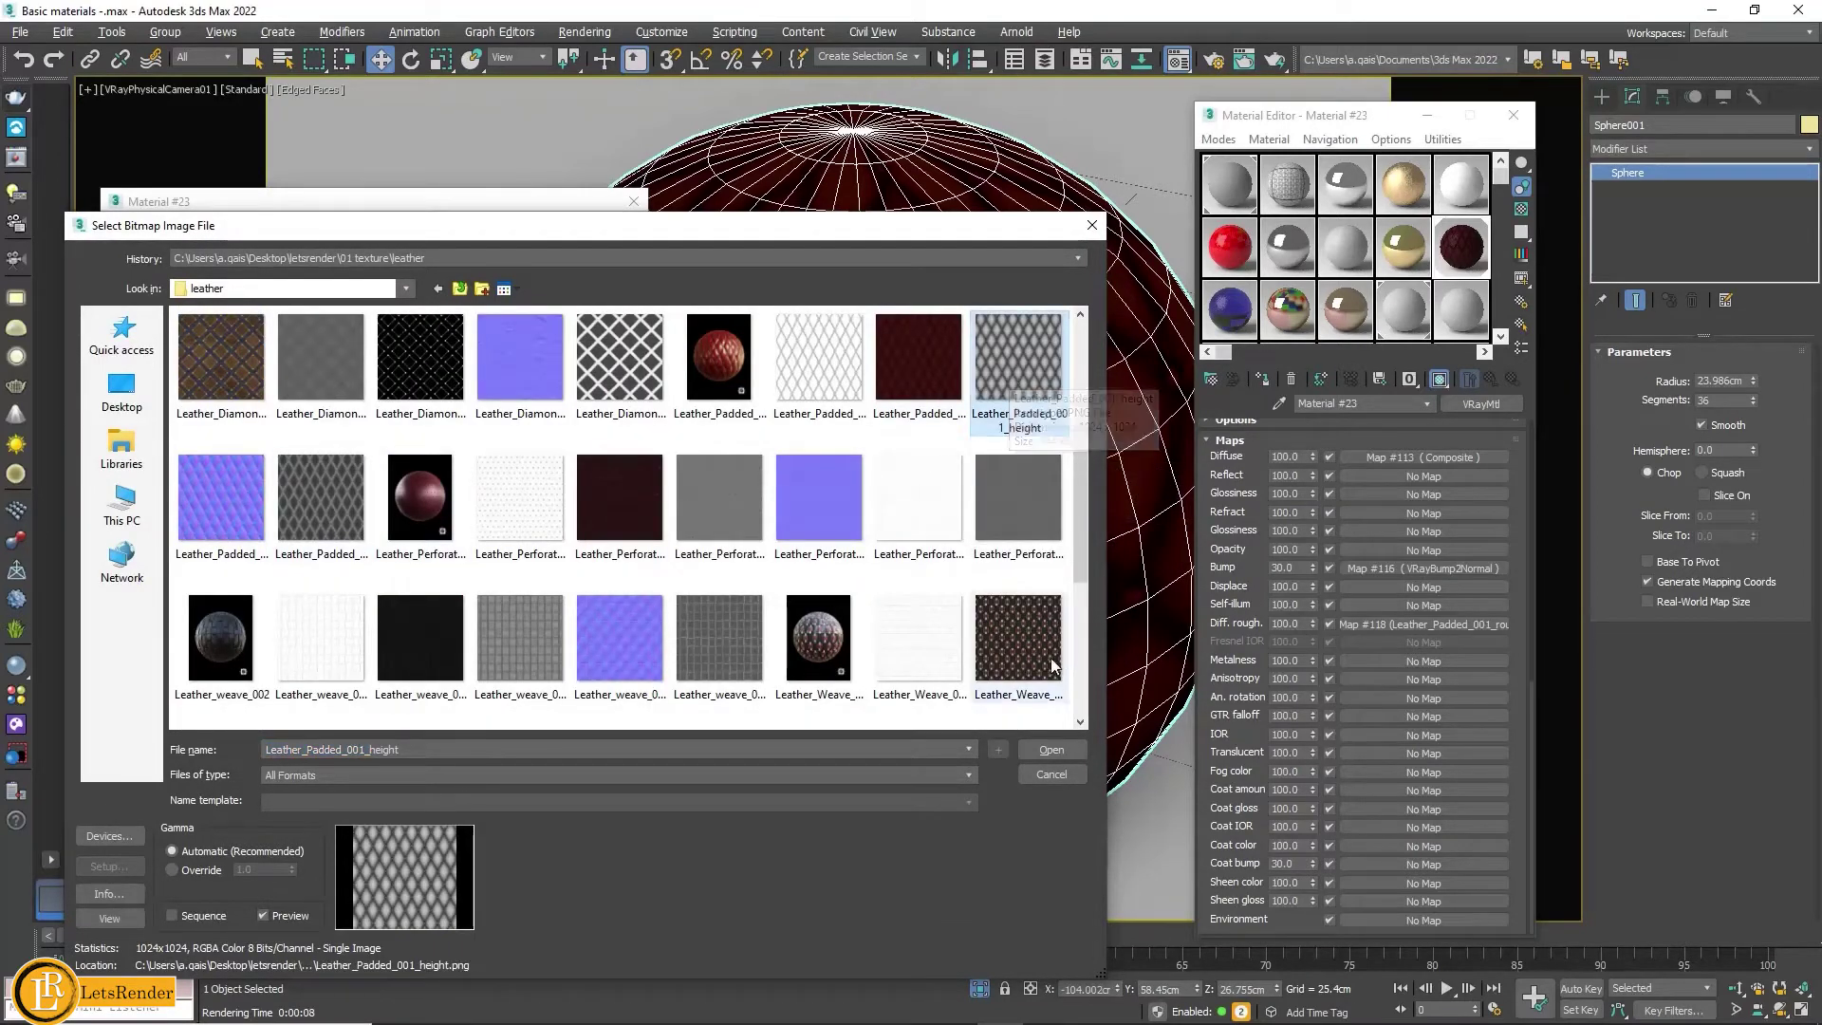
pyautogui.click(1047, 750)
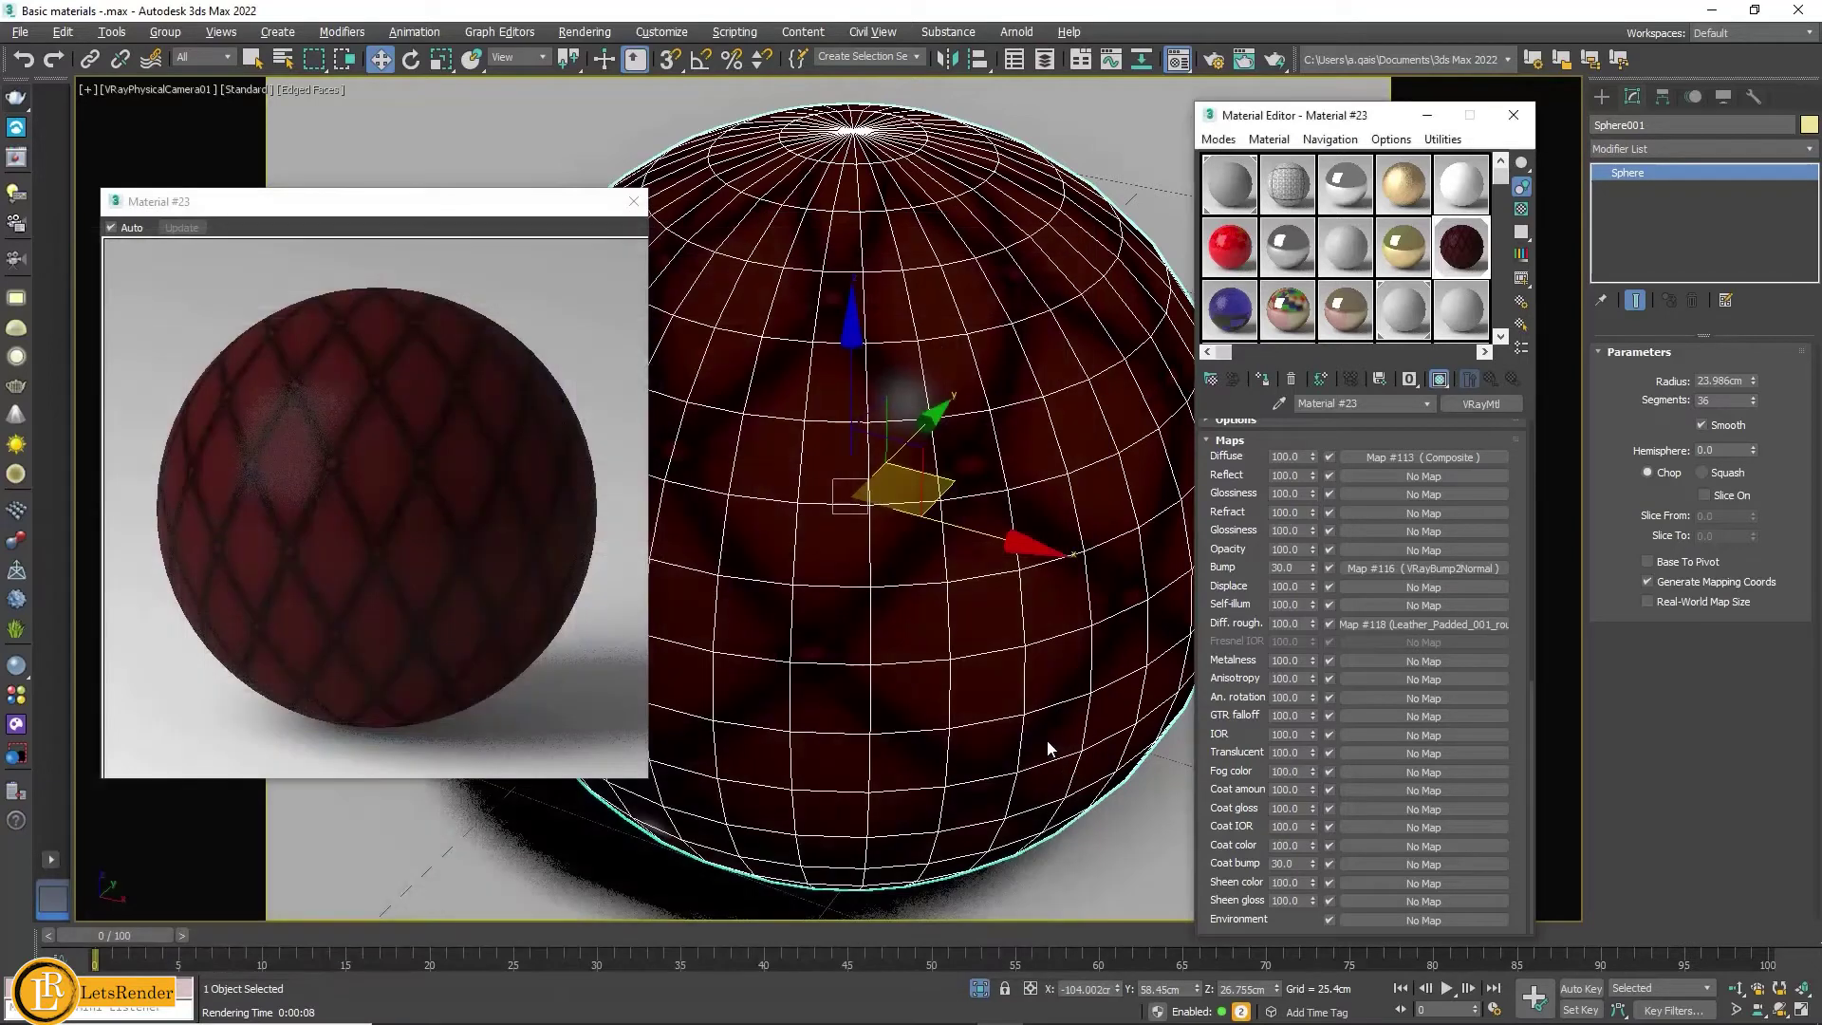
# Step: Show the height map in viewport, set Blur 0.01 and Filtering None, then return to parent
pyautogui.click(1441, 382)
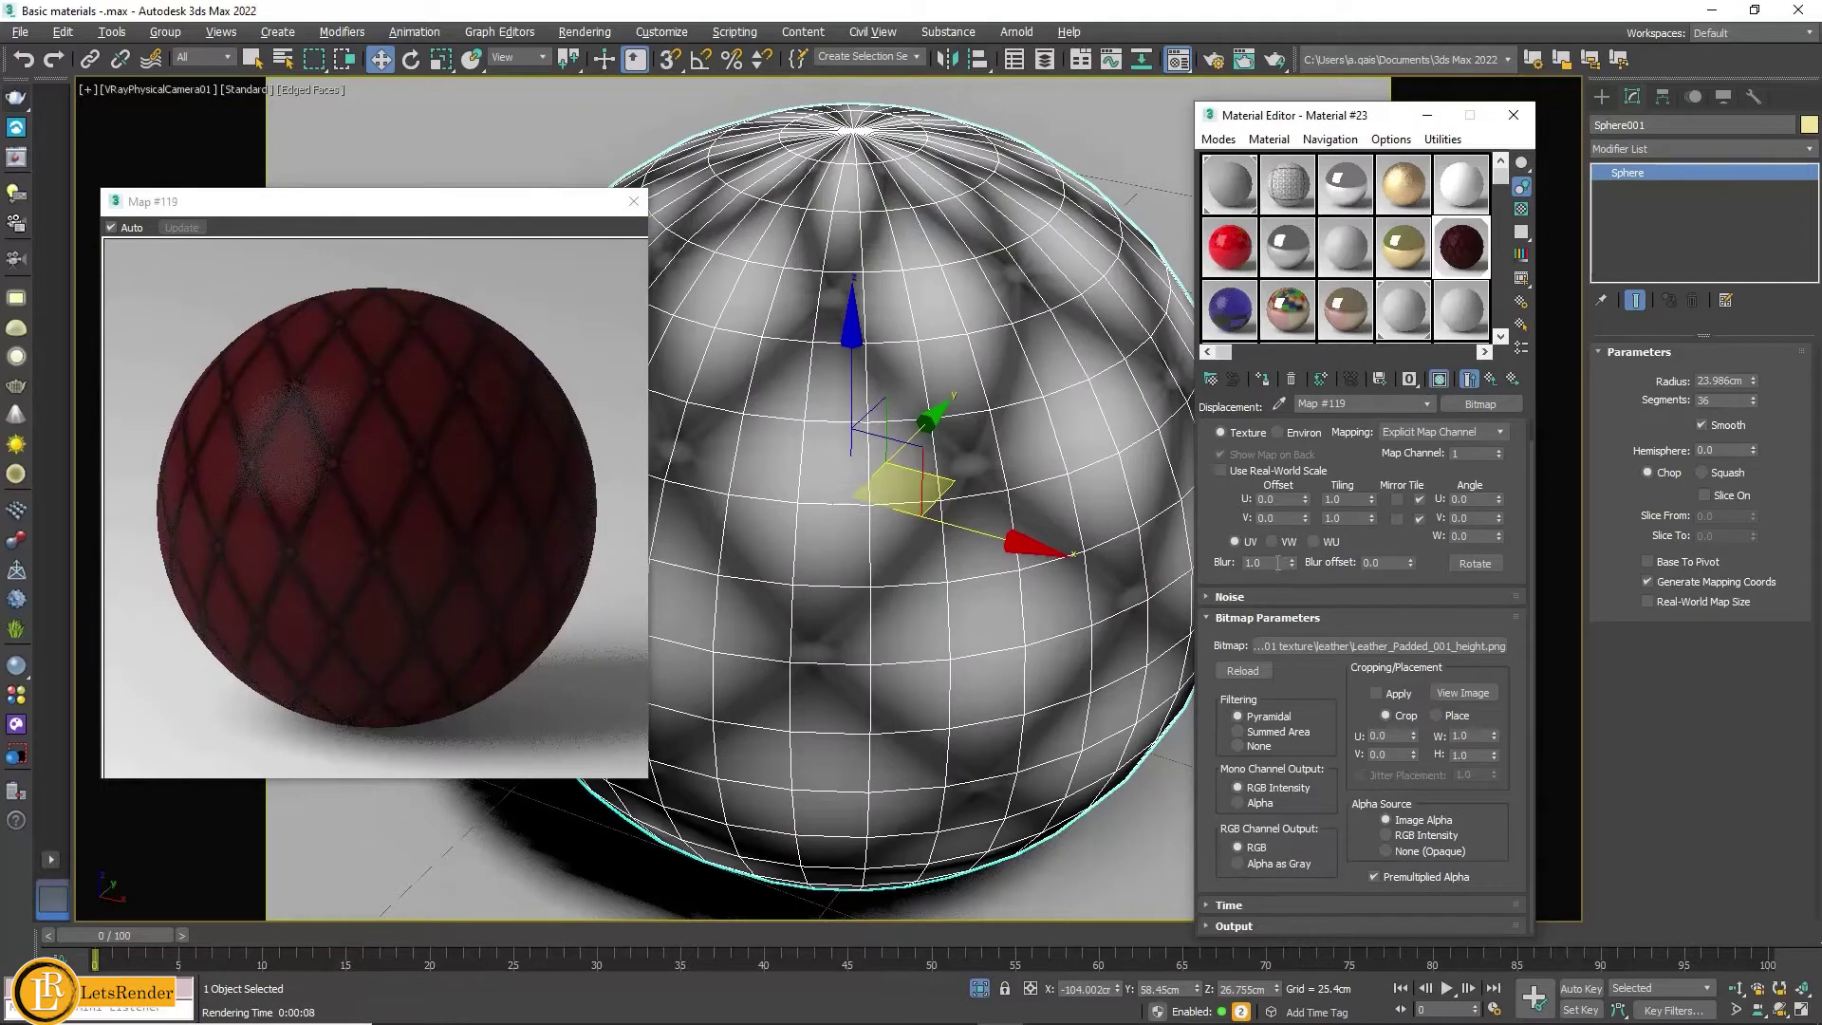
pyautogui.moveTo(1294, 566); pyautogui.dragTo(1294, 626)
pyautogui.click(1237, 745)
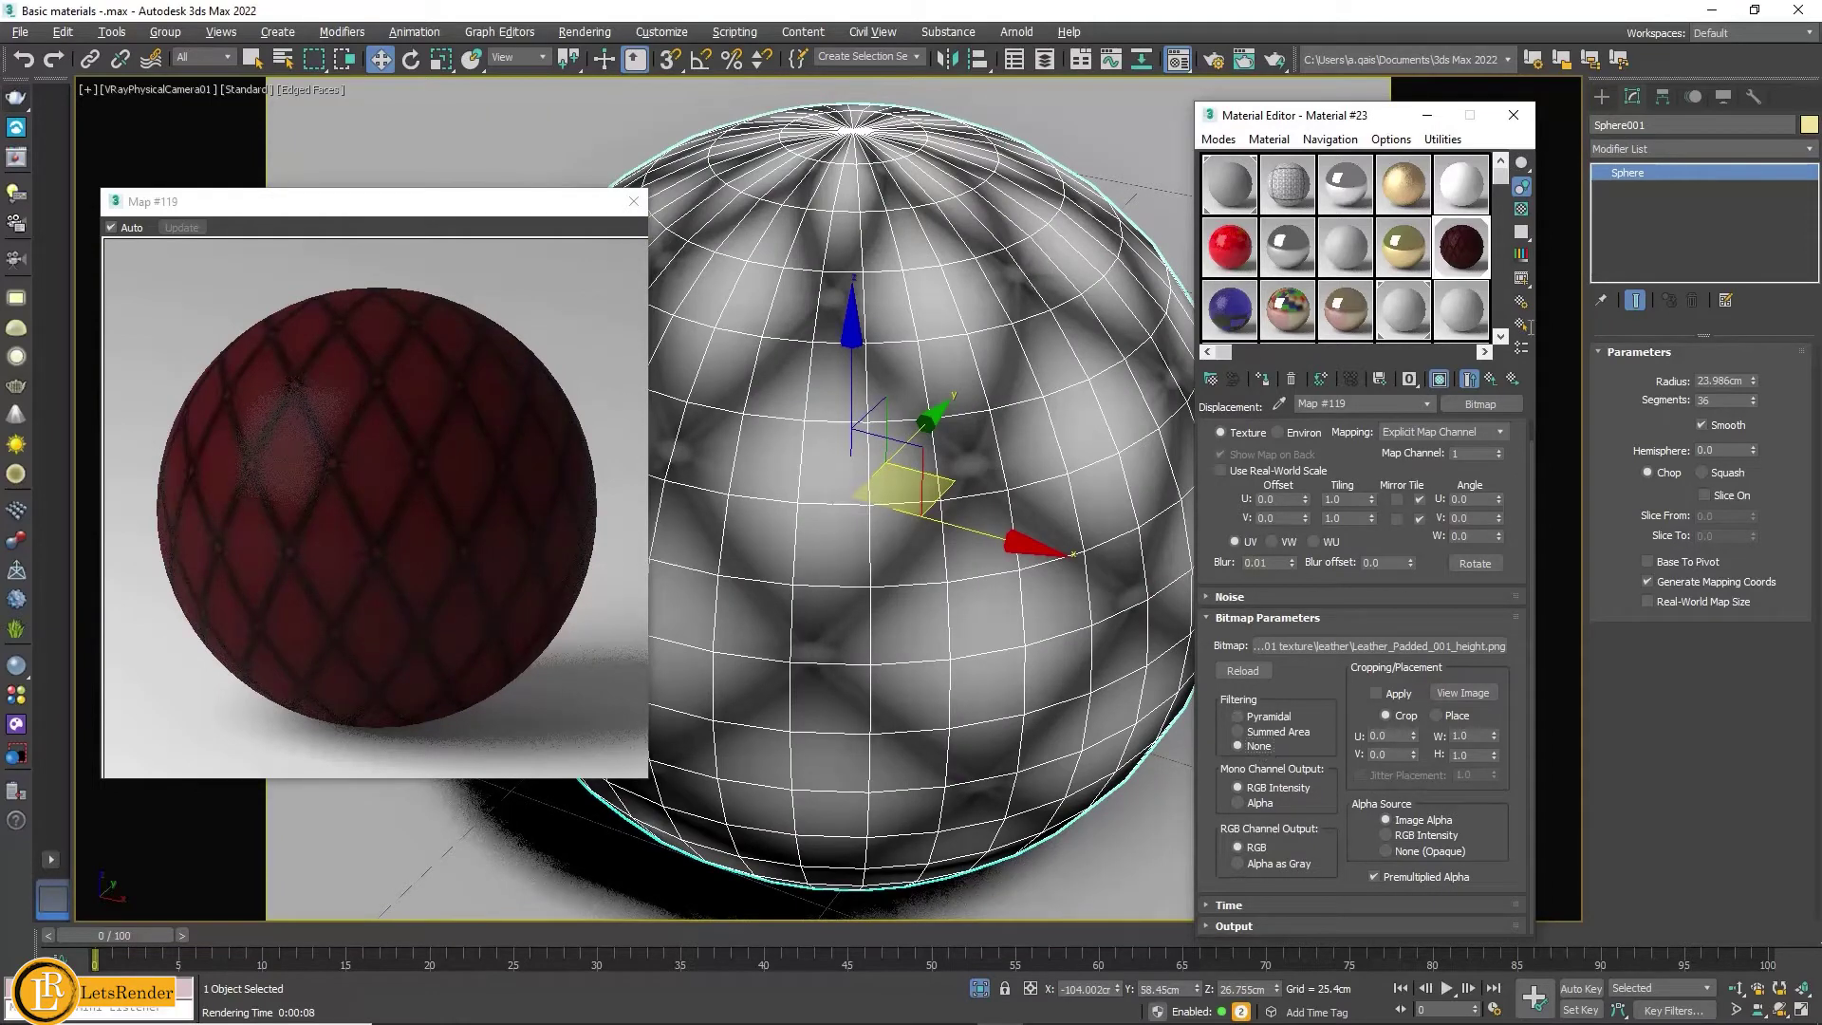
pyautogui.click(1493, 389)
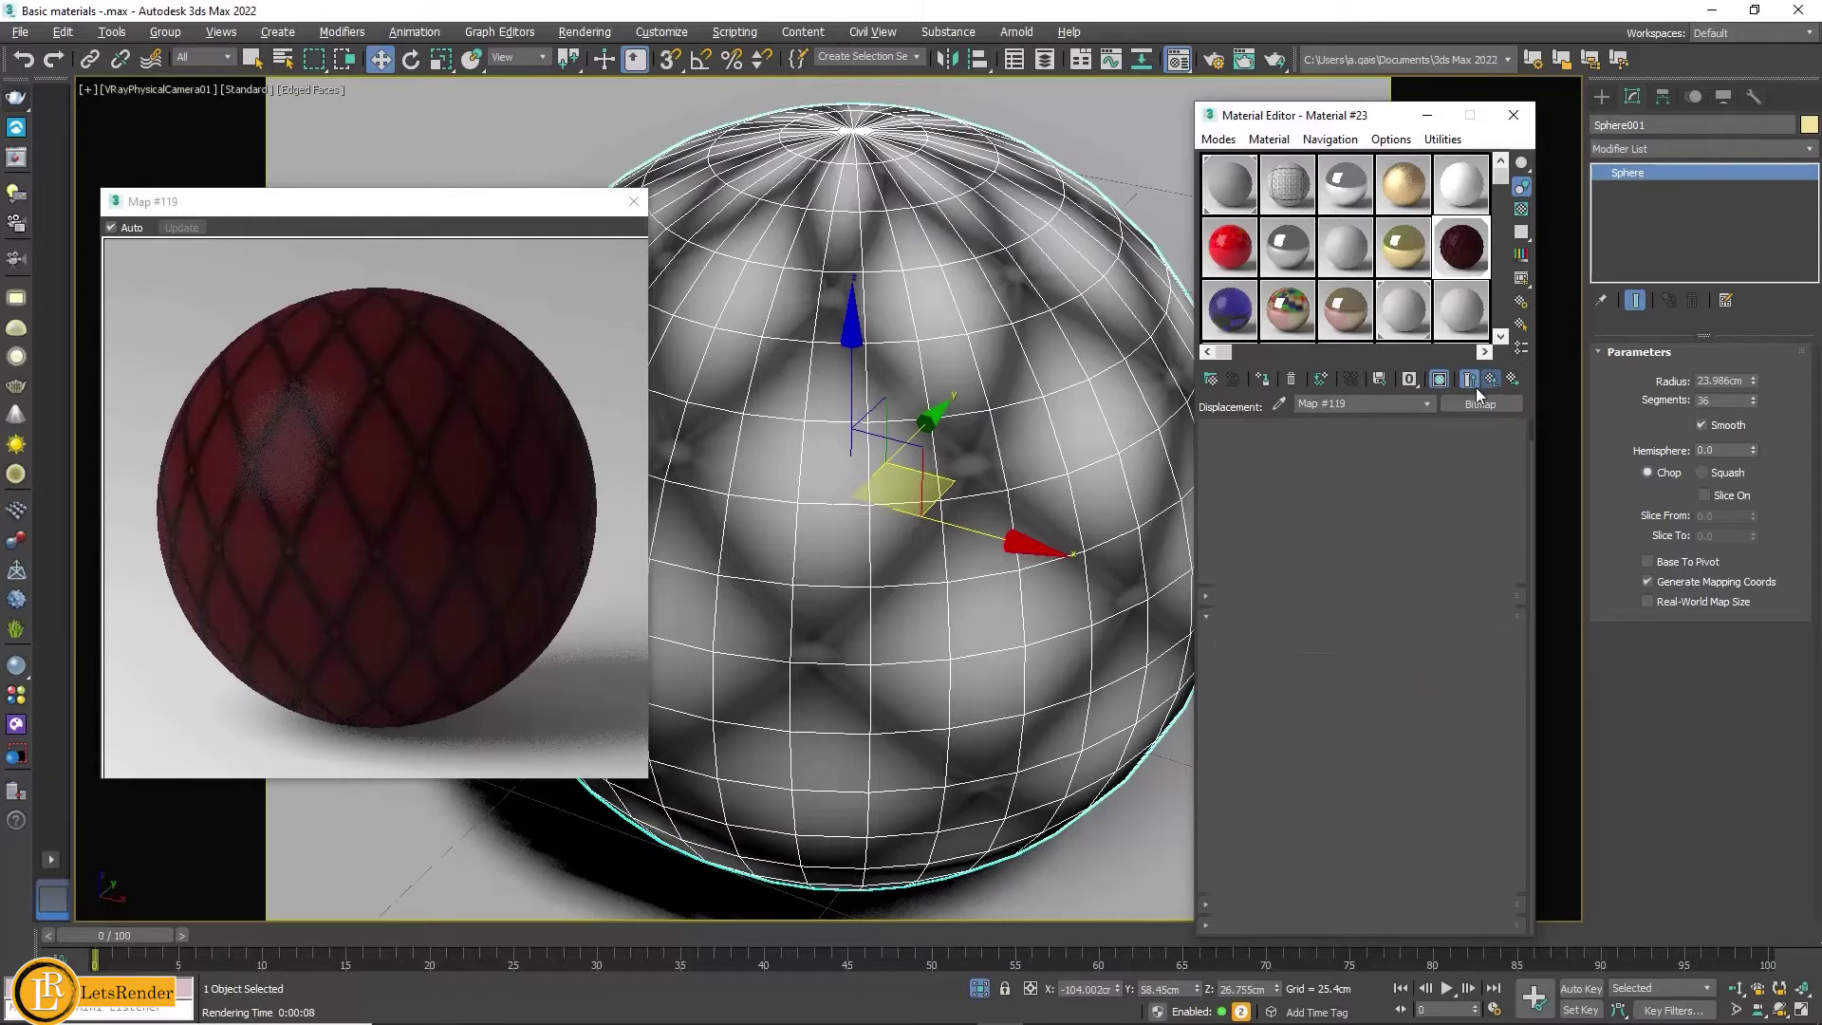
pyautogui.click(1490, 383)
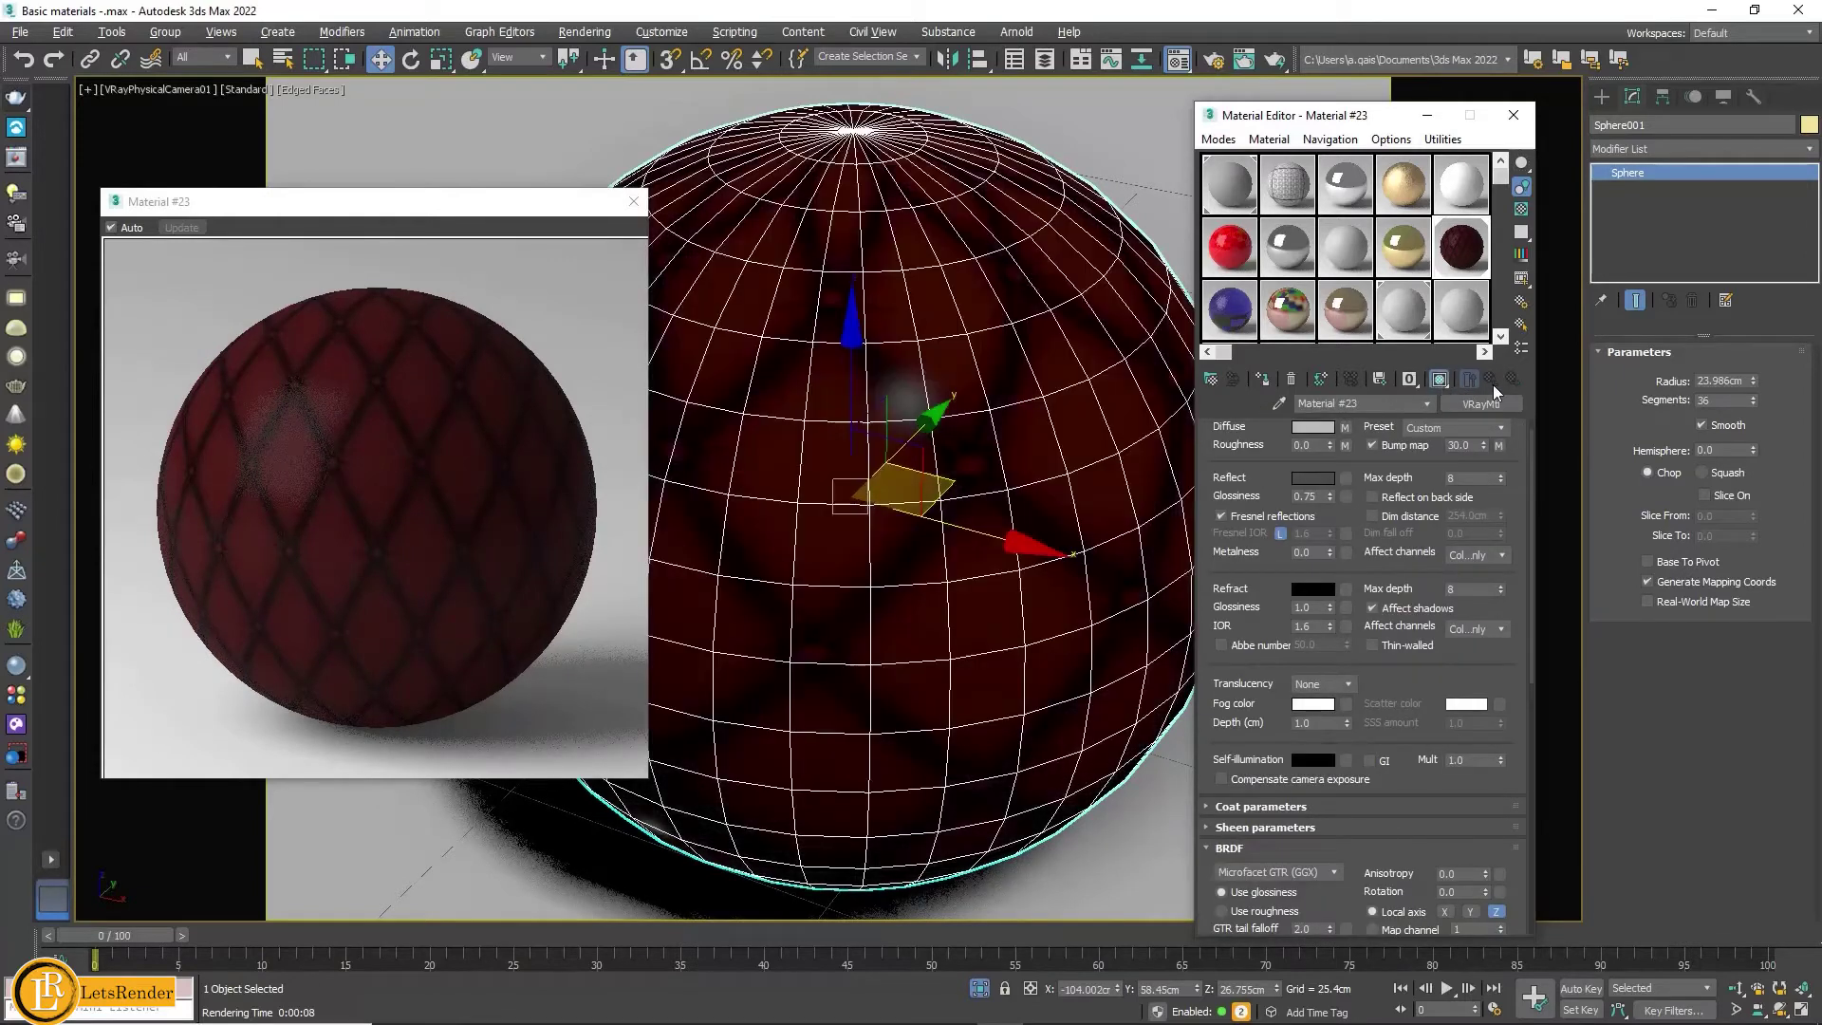
# Step: Clear the Maps rollout Displace amount to 0.0 and render the padded leather sphere
pyautogui.moveTo(1440, 683); pyautogui.dragTo(1459, 84)
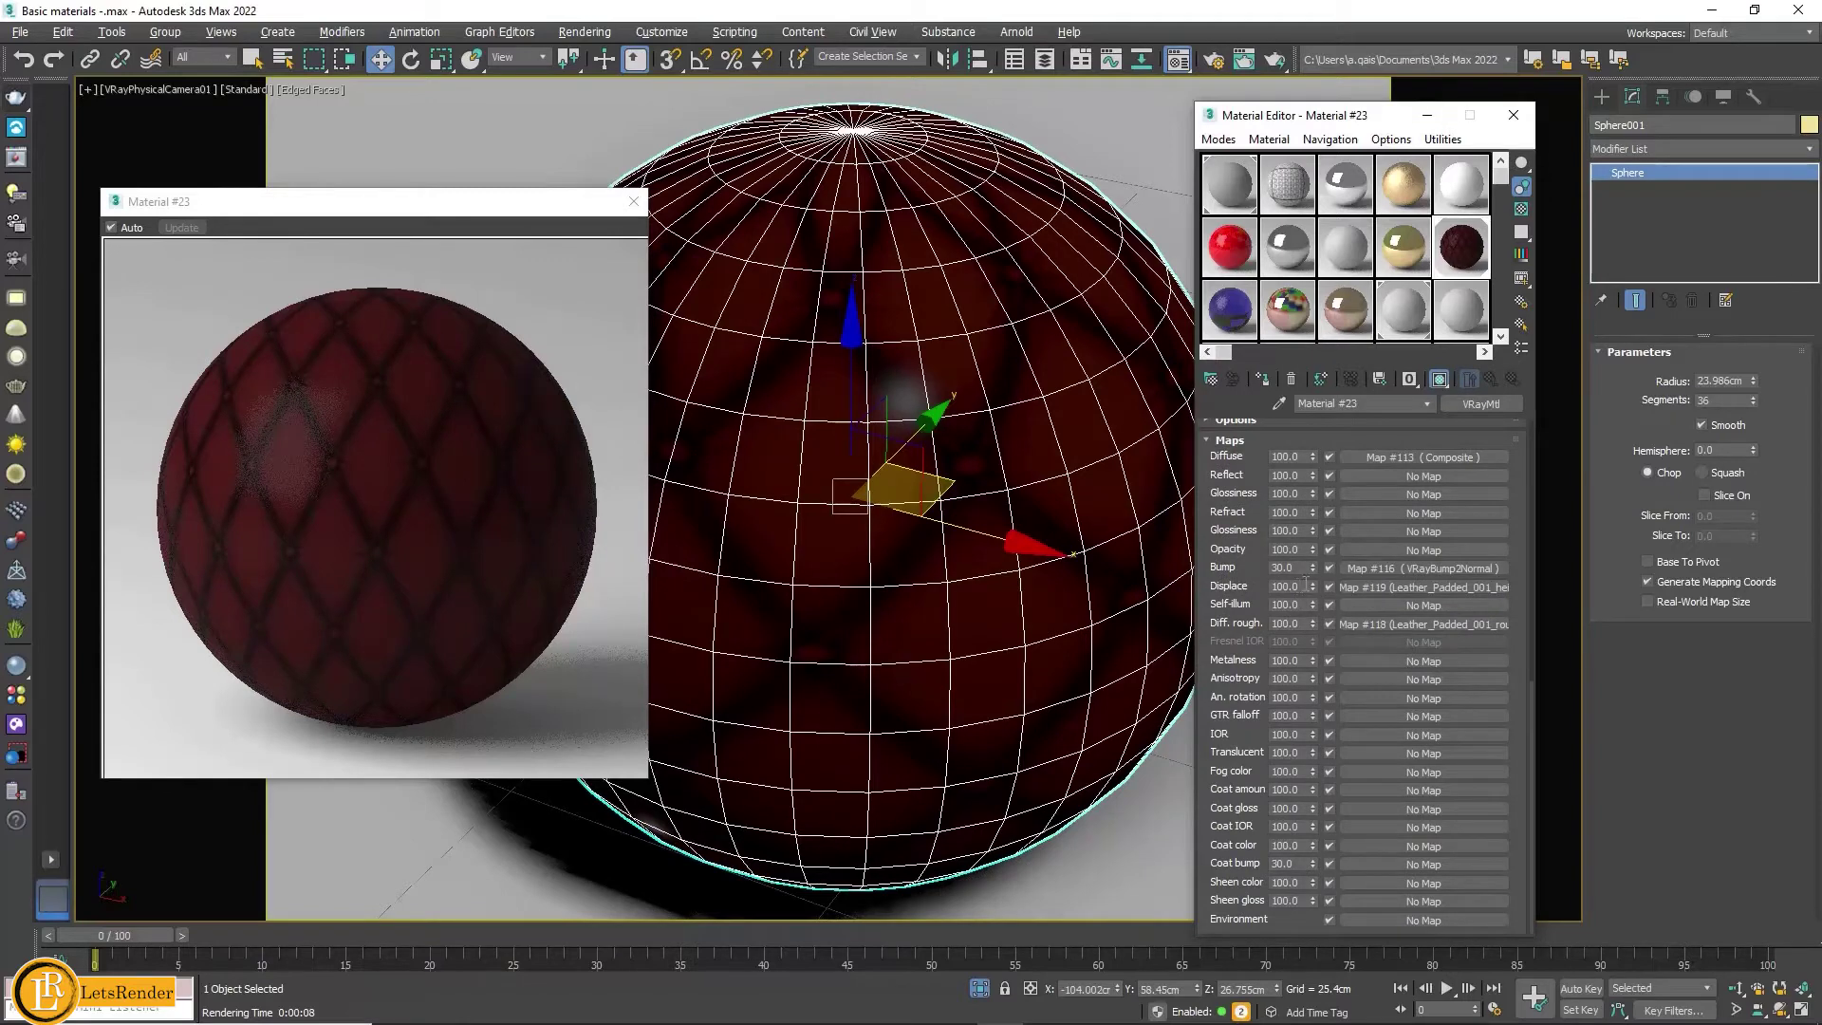
pyautogui.click(1302, 585)
pyautogui.press('BackSpace')
pyautogui.click(17, 98)
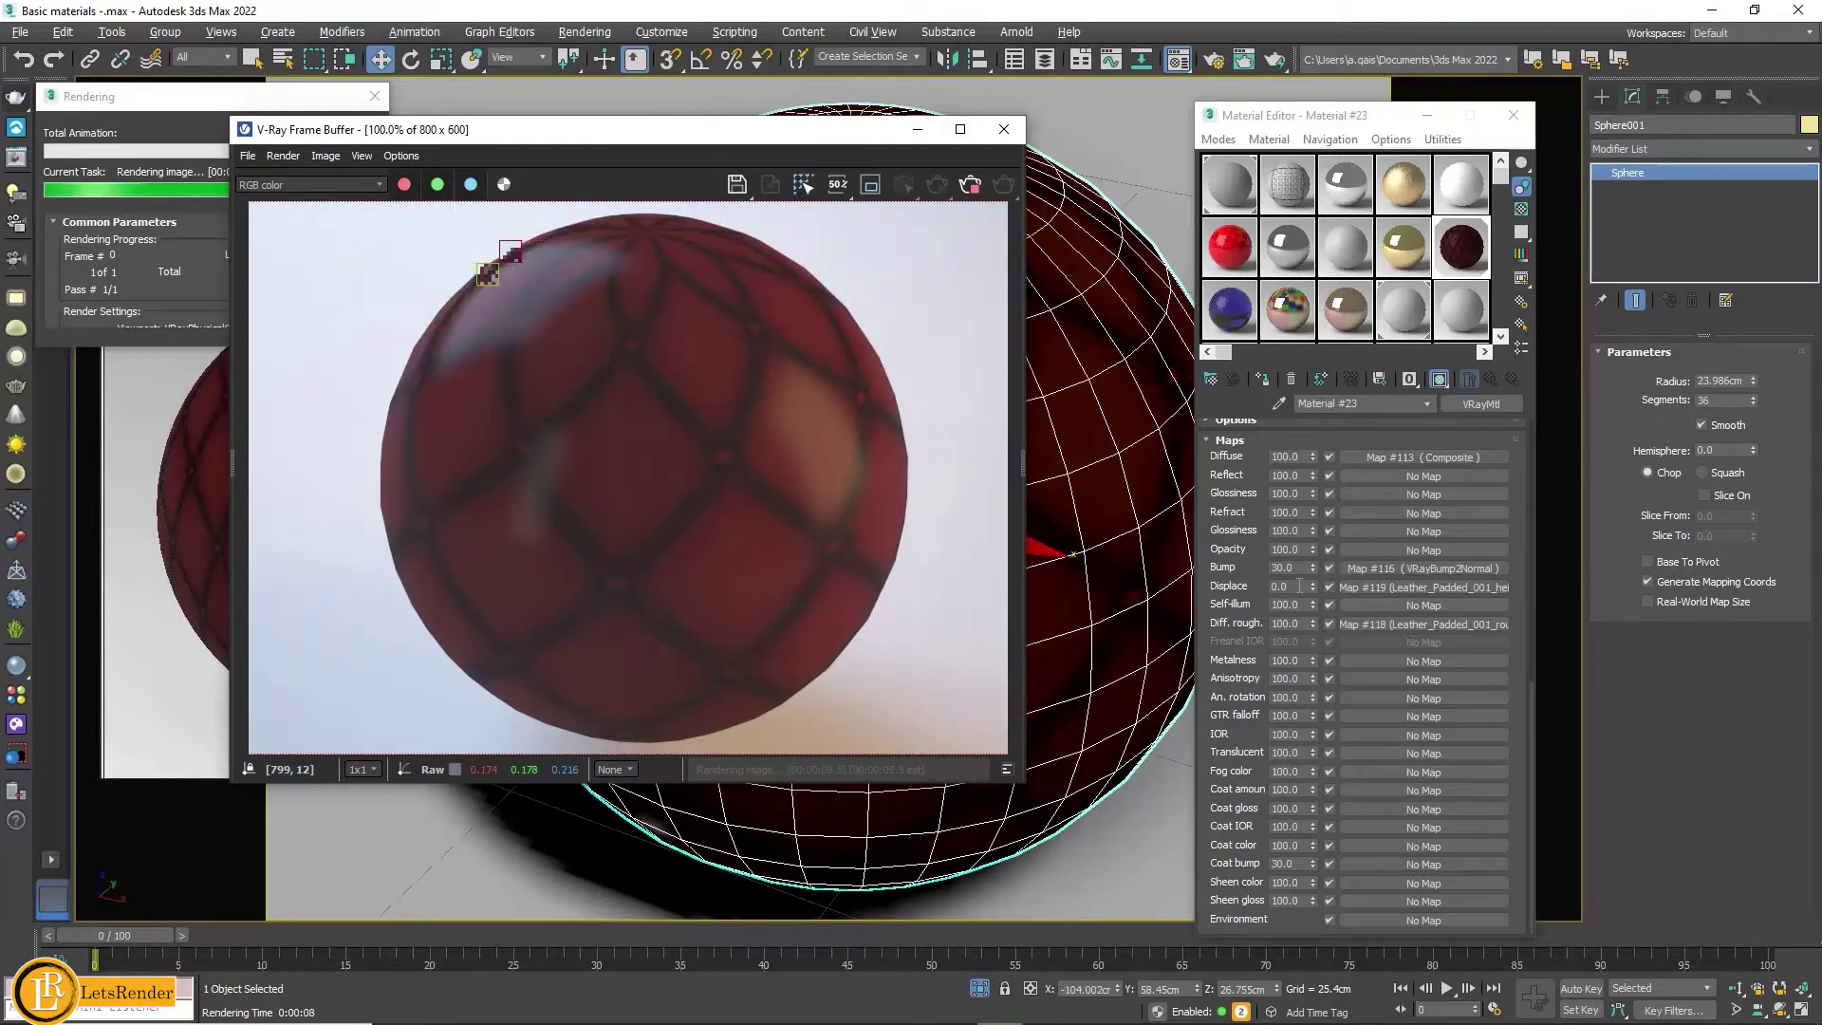
# Step: Re-render the sphere with the updated Displace amount so the leather bulges
pyautogui.click(1299, 585)
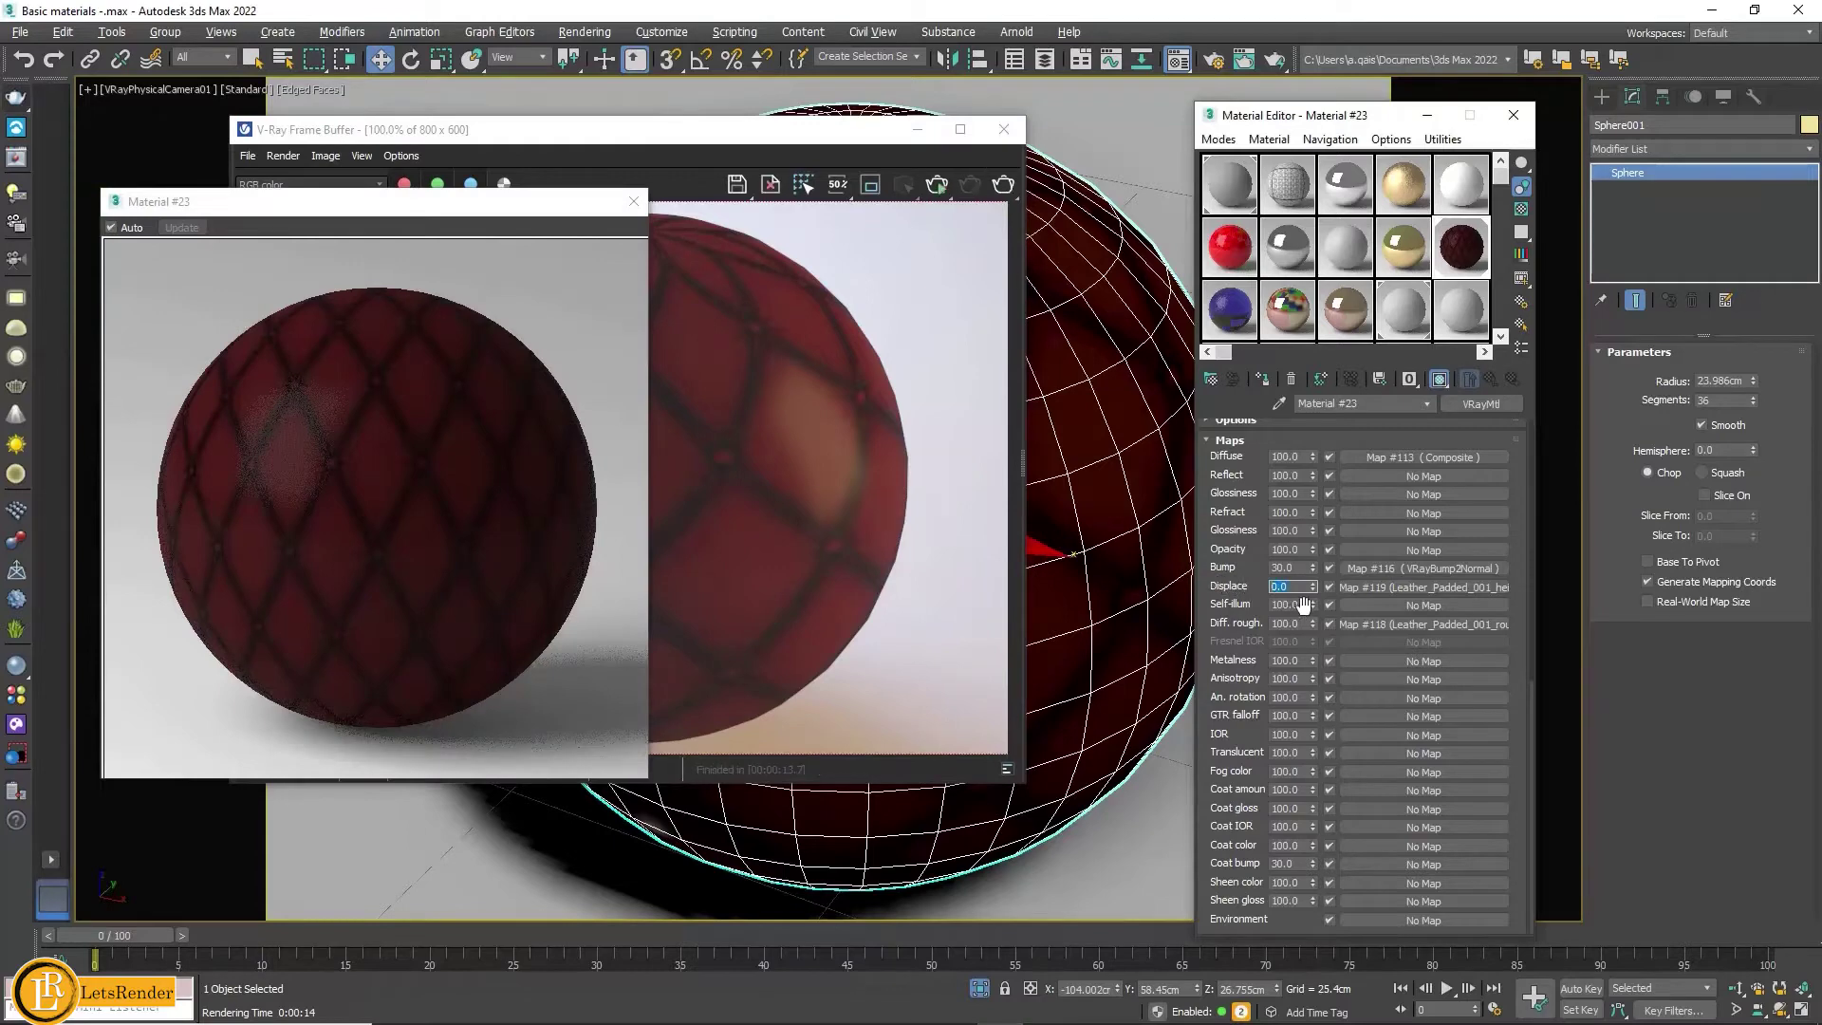
pyautogui.write('30')
pyautogui.click(1004, 186)
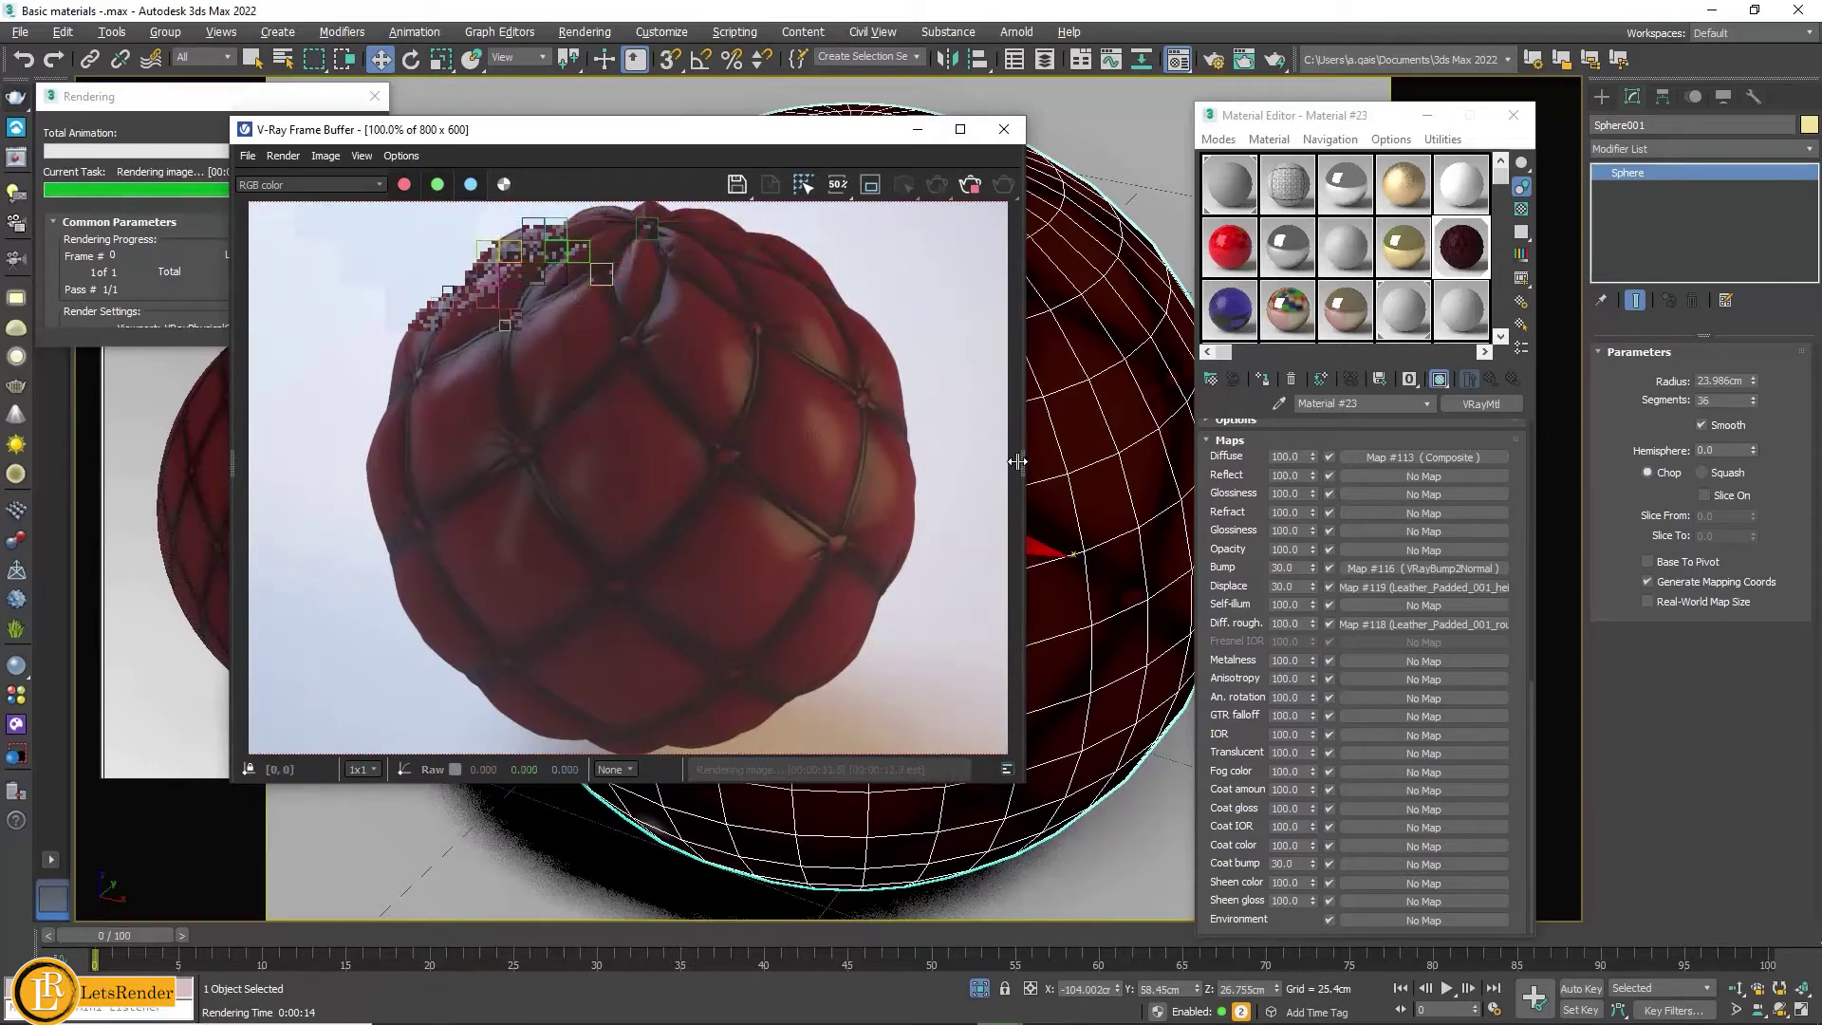
# Step: In the VFB Layers panel, raise Exposure to 3.037 and lower Contrast to about -0.129
pyautogui.moveTo(1016, 461); pyautogui.dragTo(766, 465)
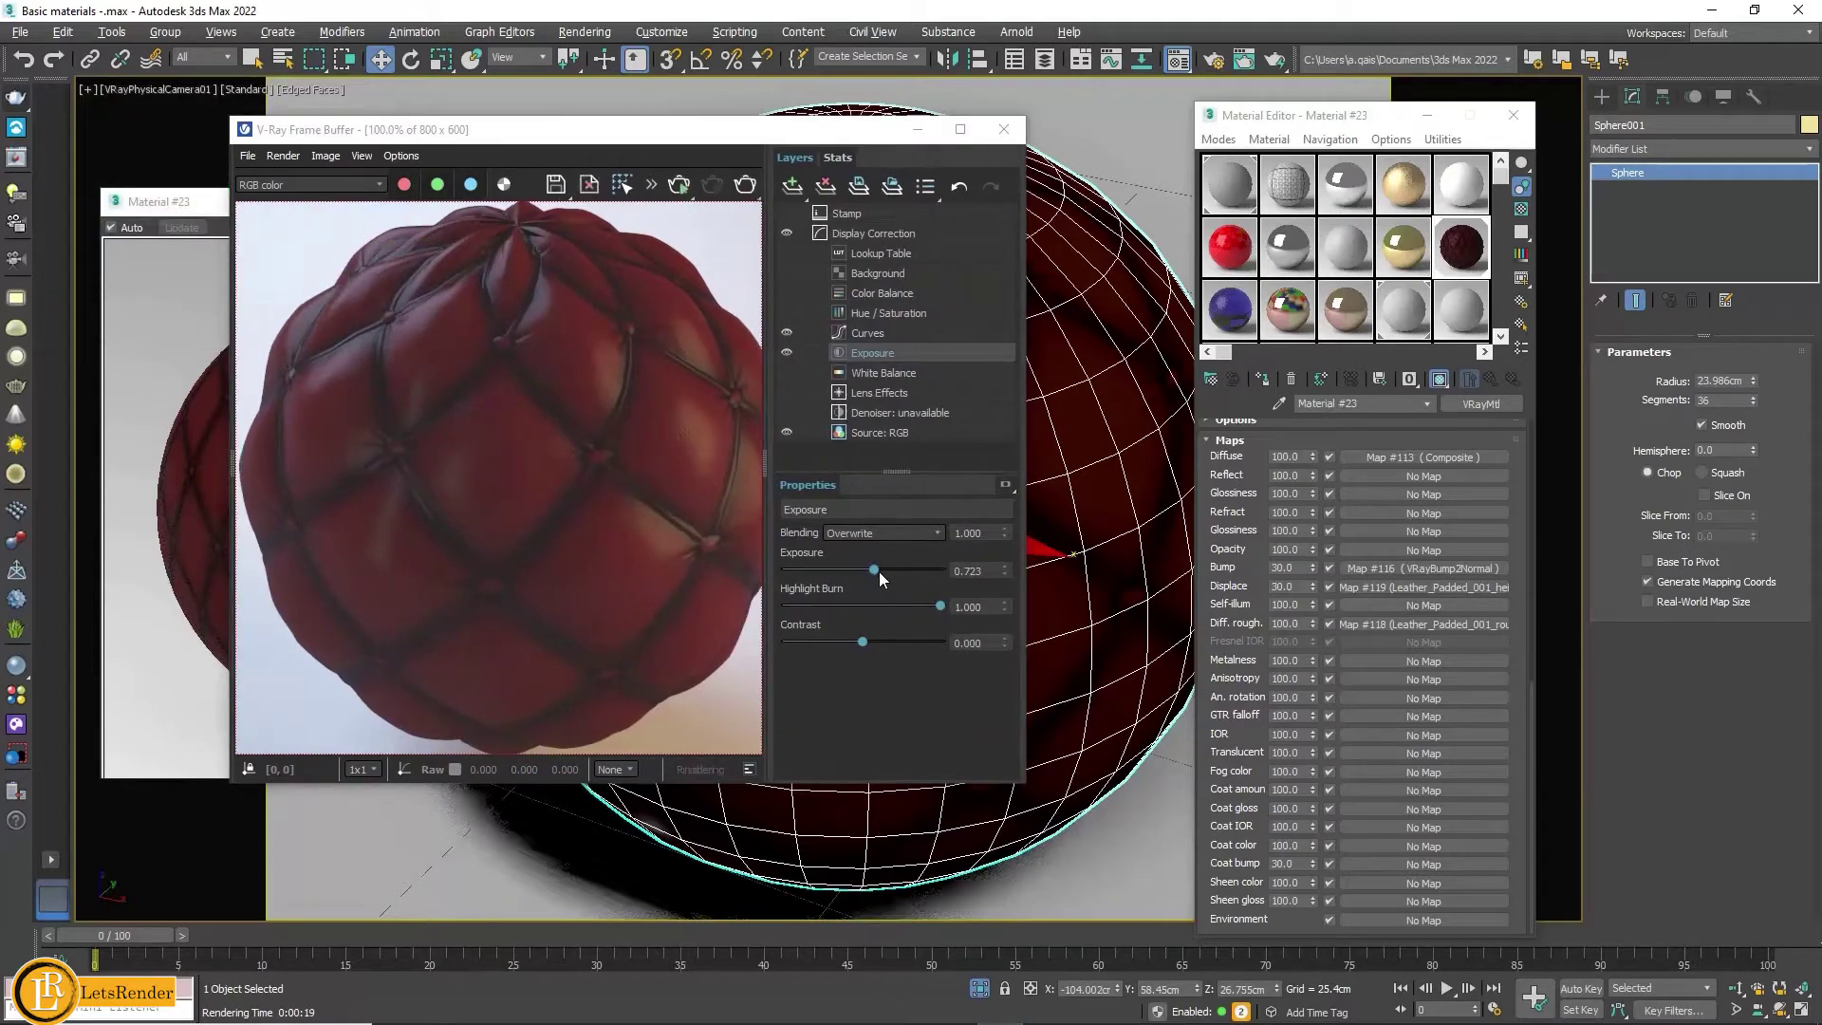
pyautogui.moveTo(878, 571); pyautogui.dragTo(909, 569)
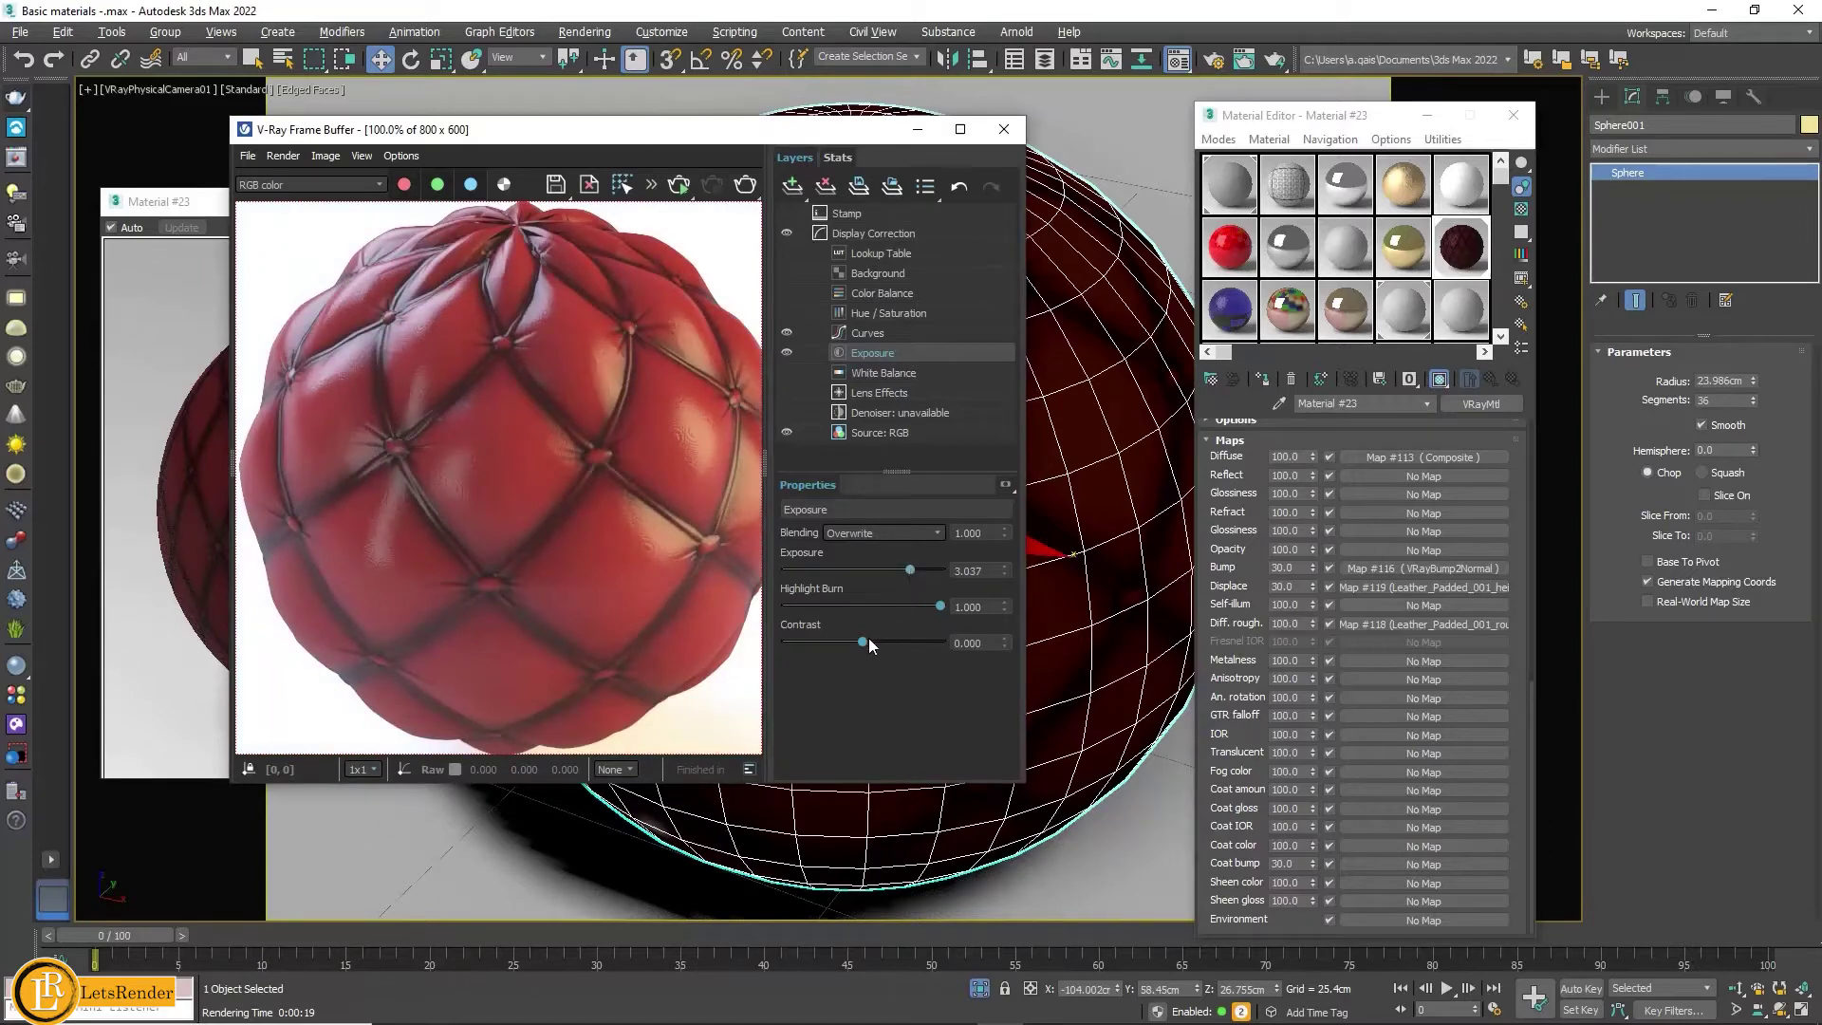
pyautogui.moveTo(868, 640); pyautogui.dragTo(854, 643)
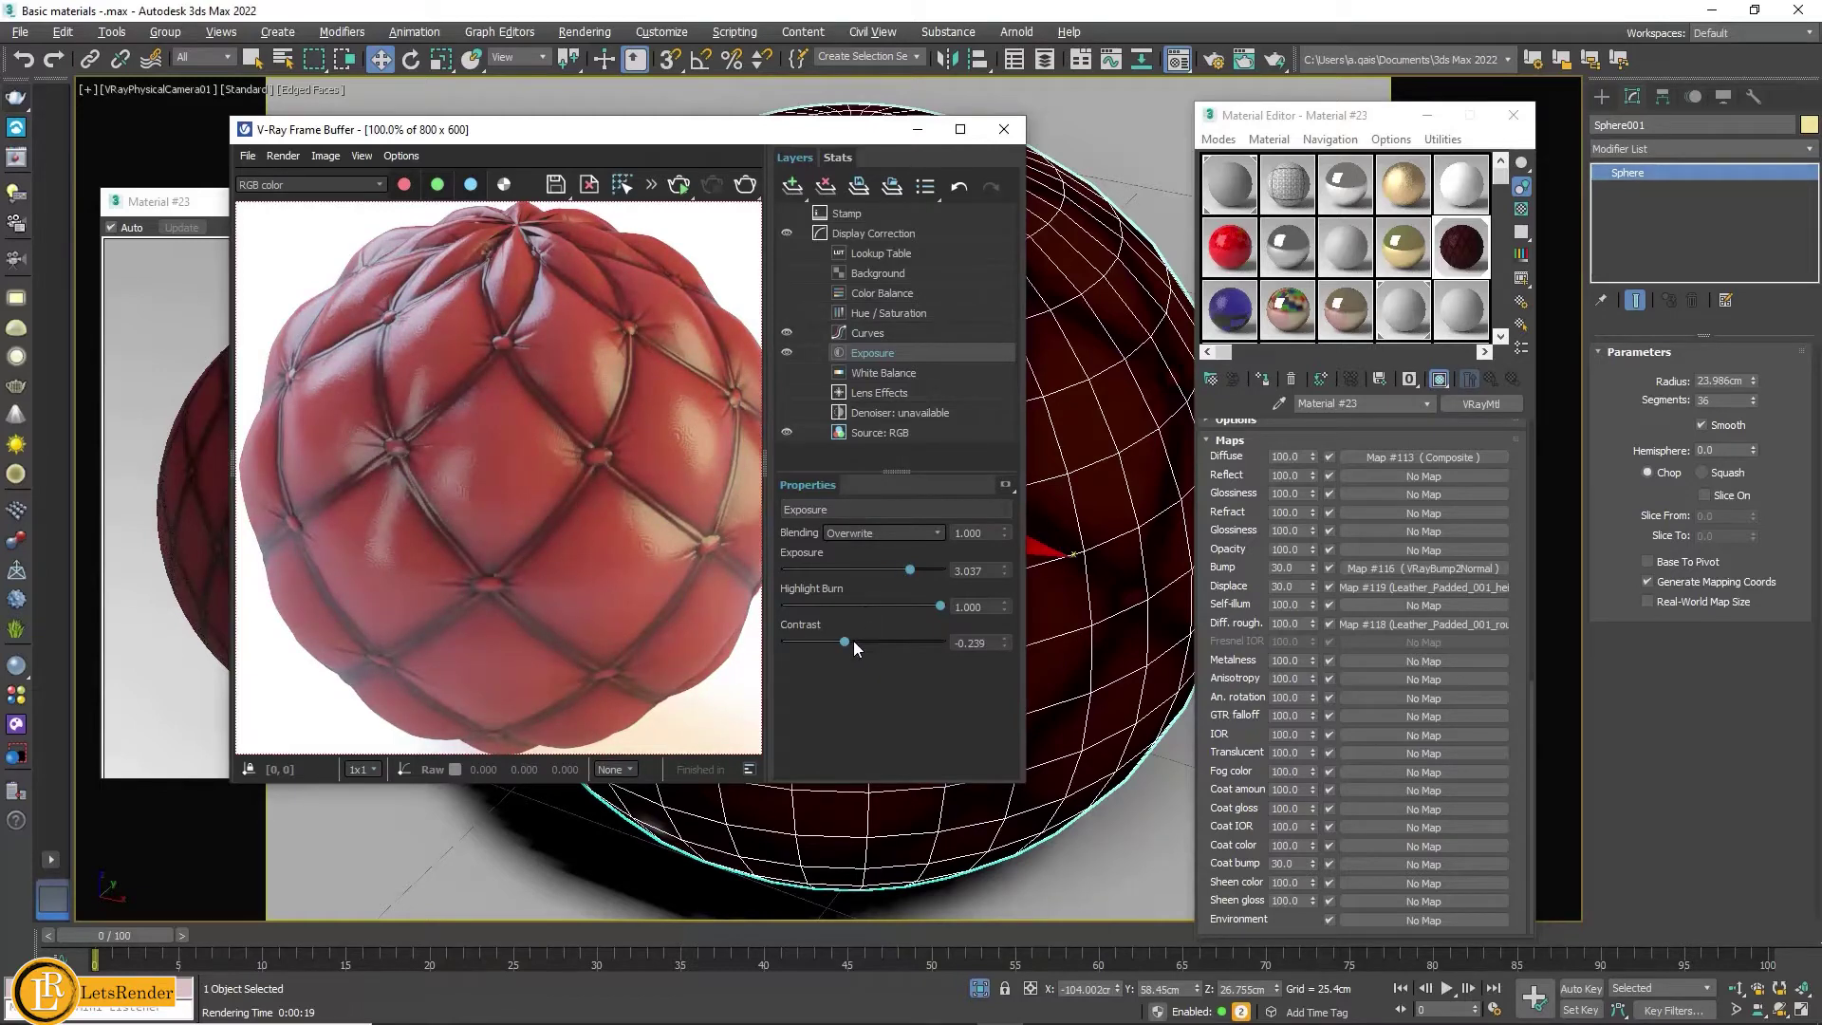
pyautogui.click(854, 643)
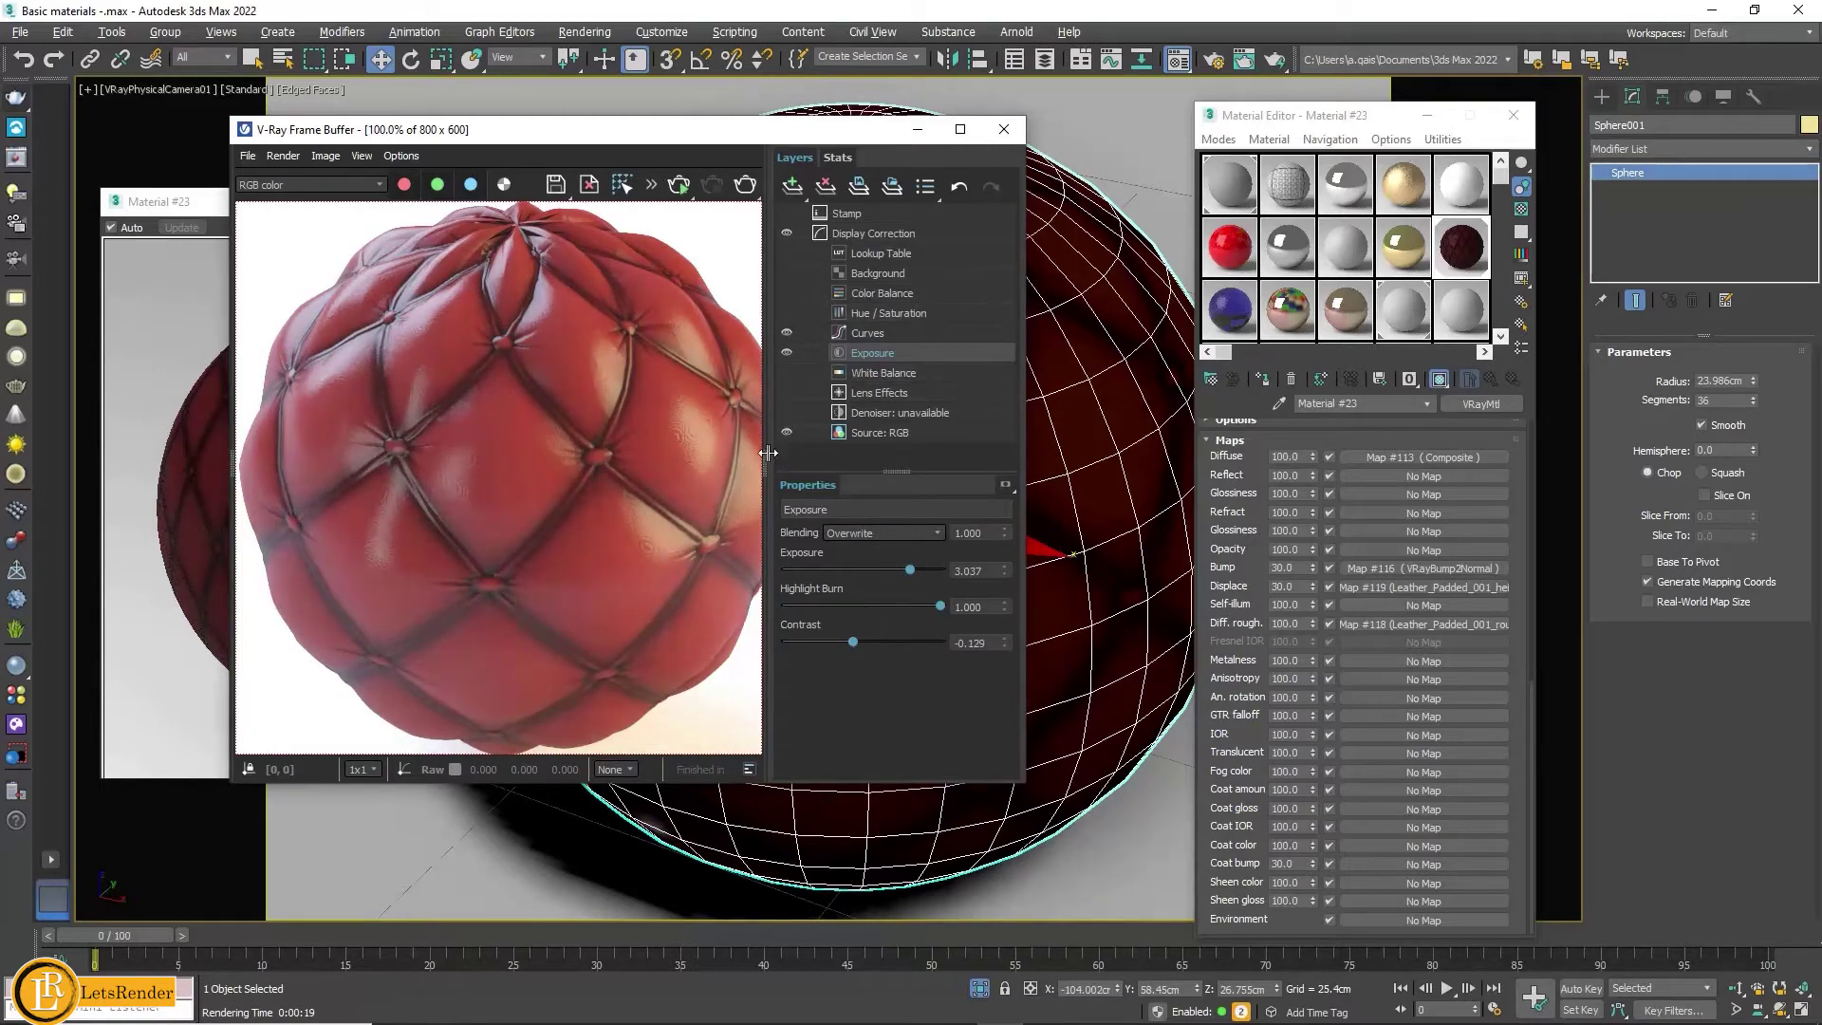
pyautogui.moveTo(766, 455); pyautogui.dragTo(1034, 450)
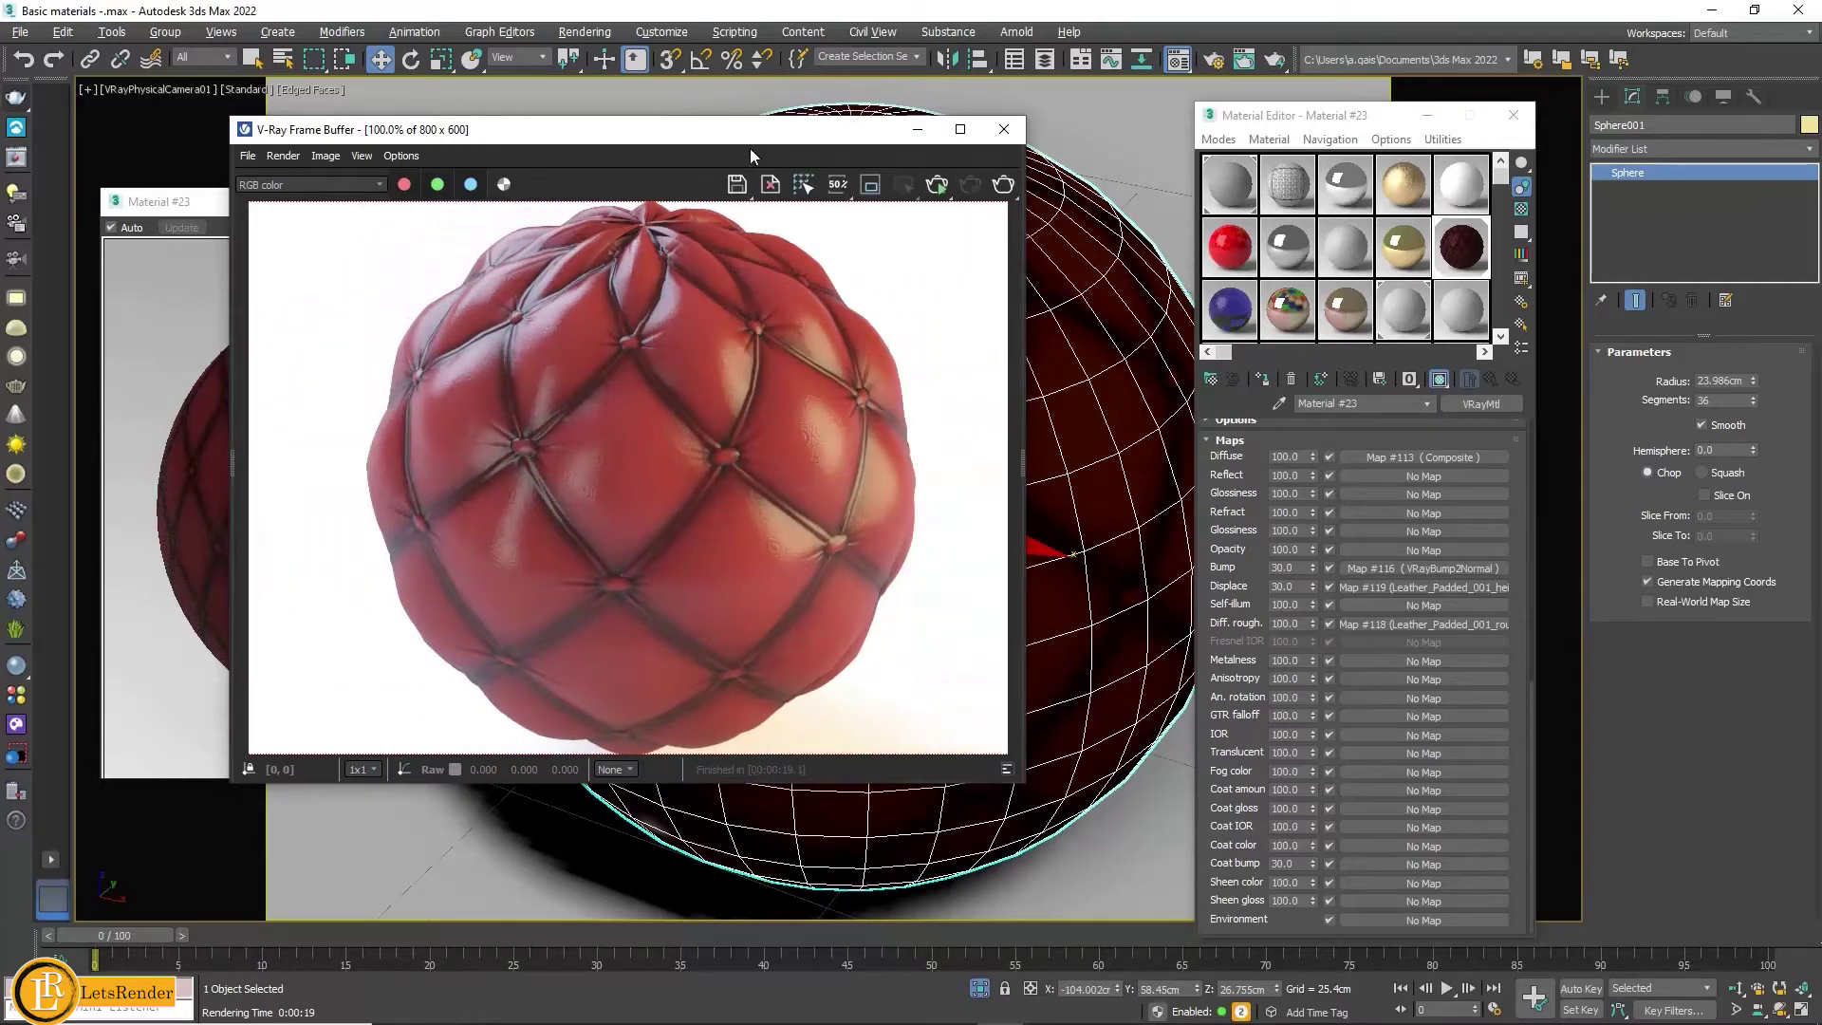
pyautogui.moveTo(744, 130); pyautogui.dragTo(872, 88)
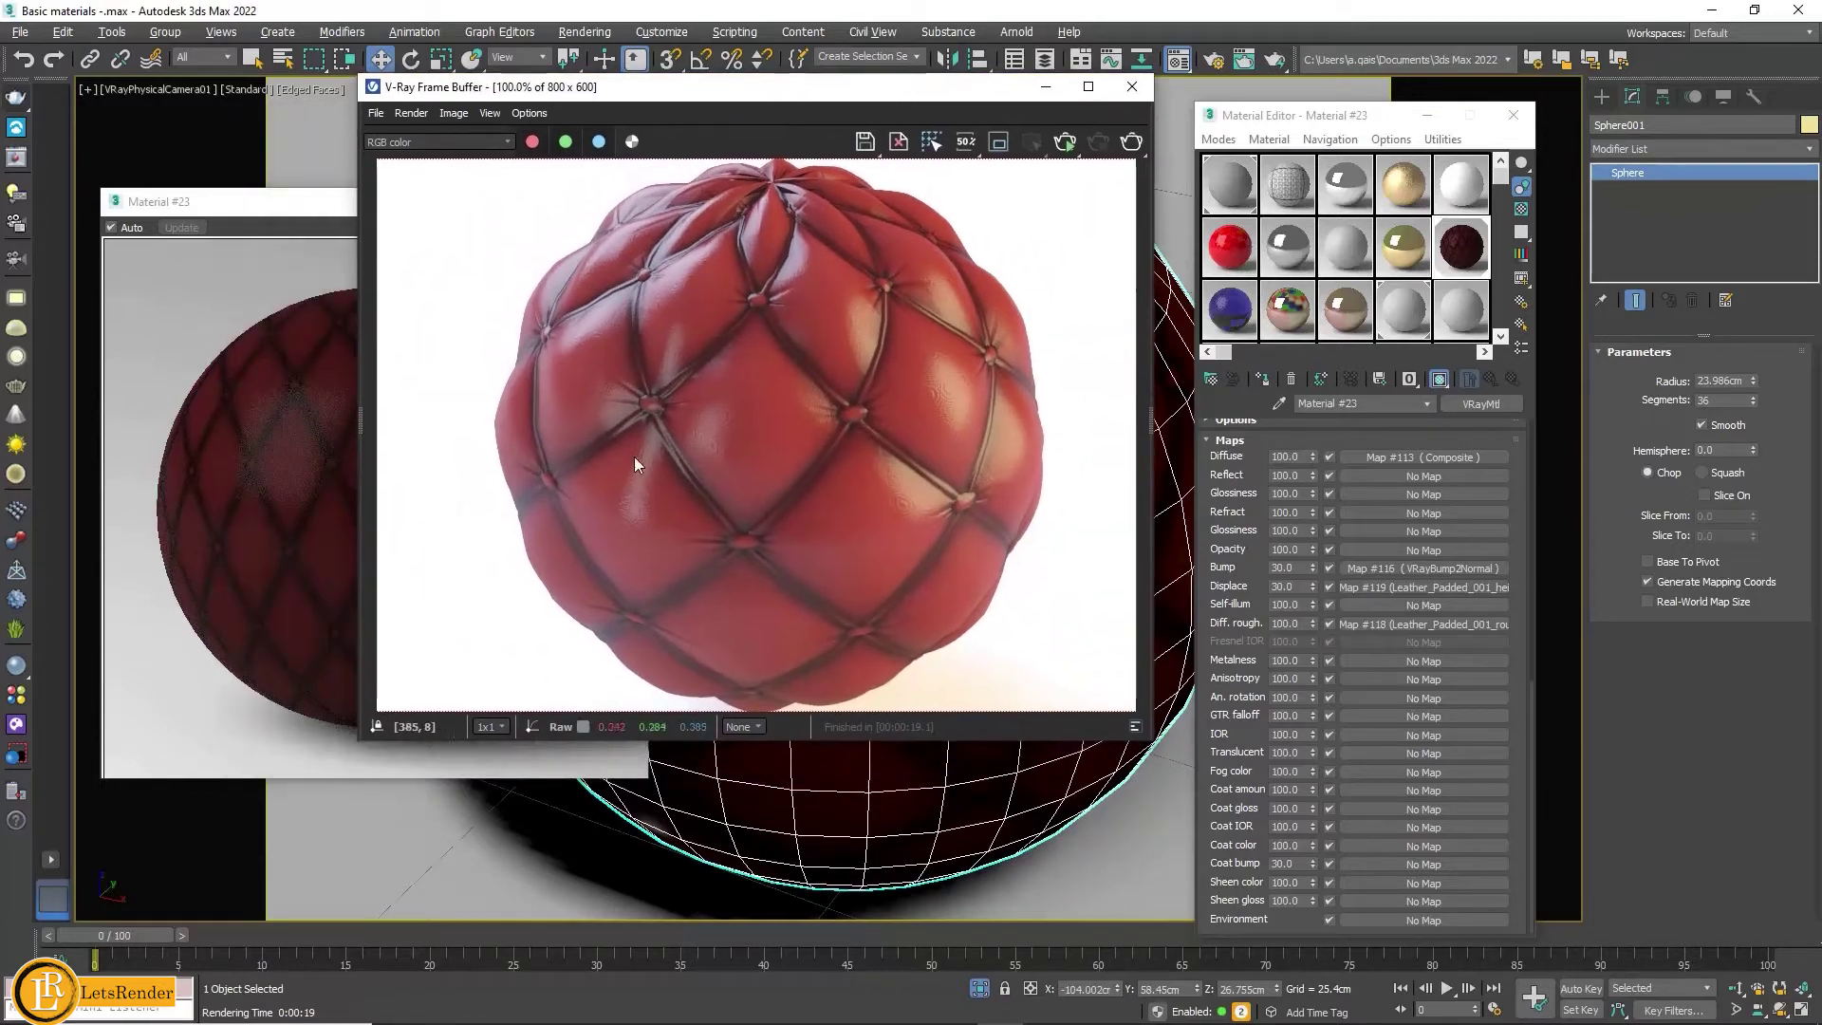
# Step: Close the material preview, set the Displace amount to 60 and re-render the sphere
pyautogui.click(1299, 586)
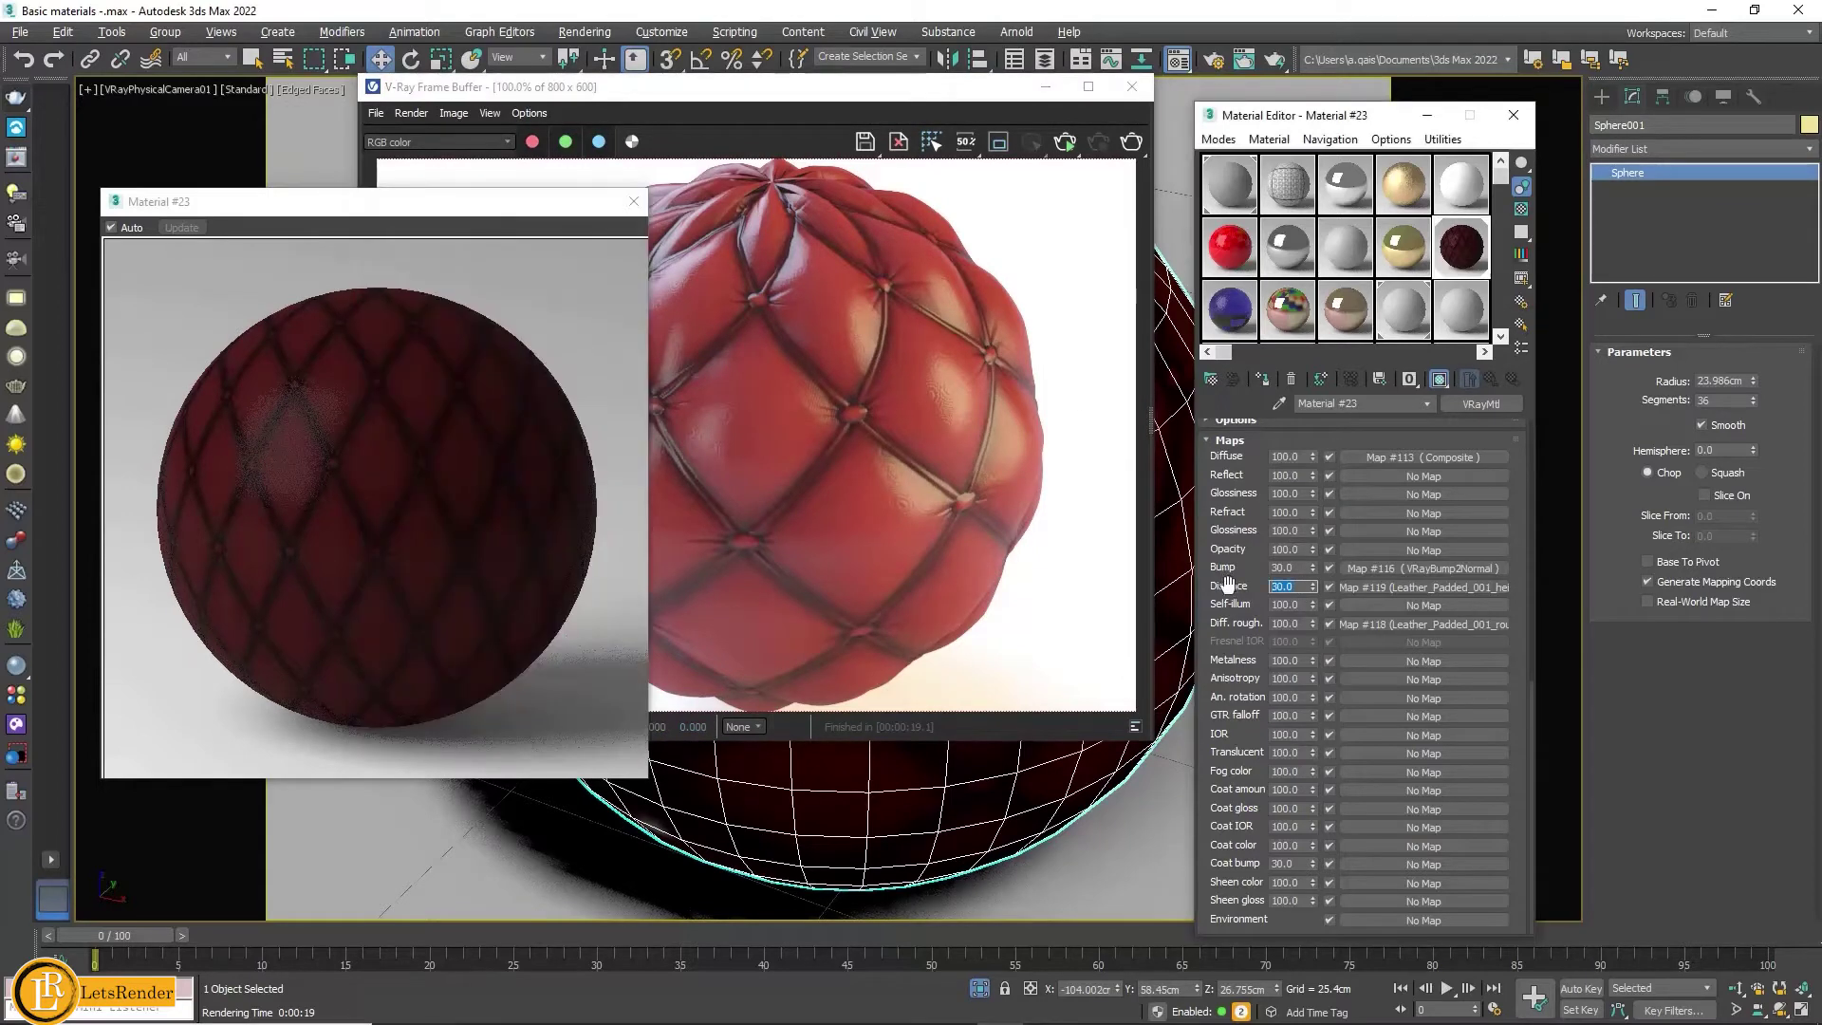
pyautogui.click(633, 203)
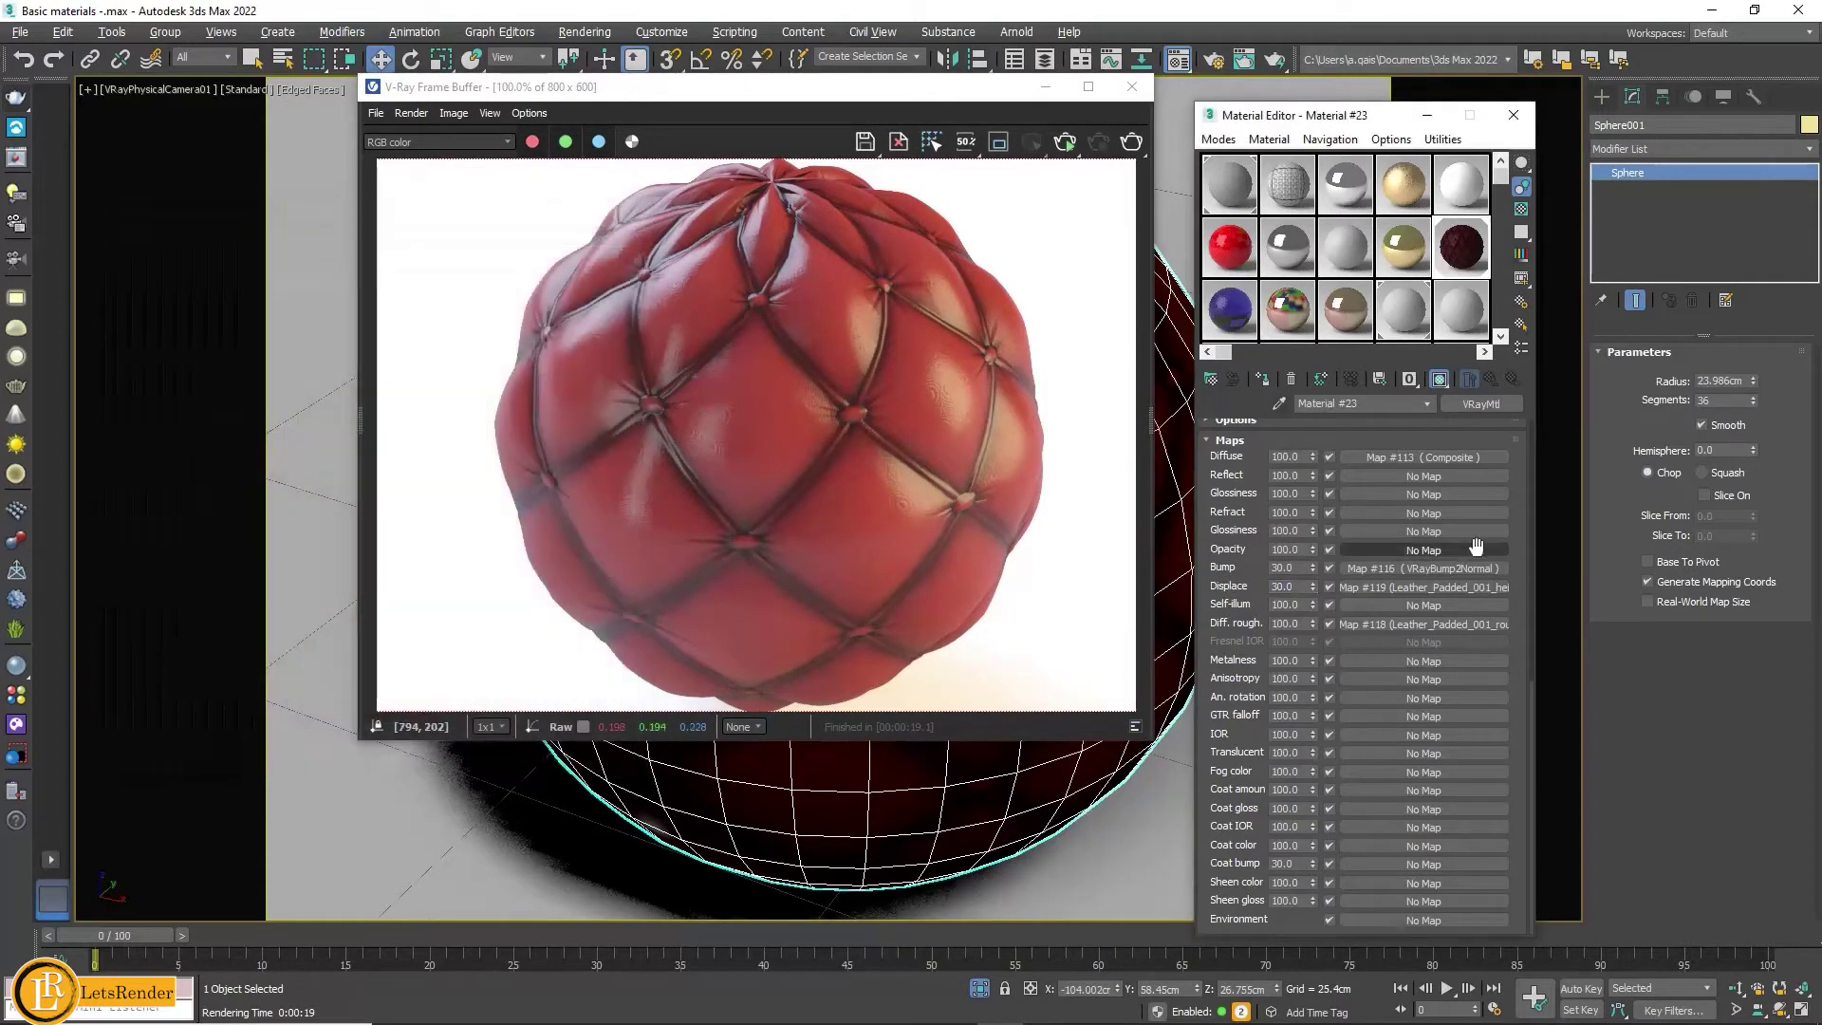
pyautogui.click(1299, 586)
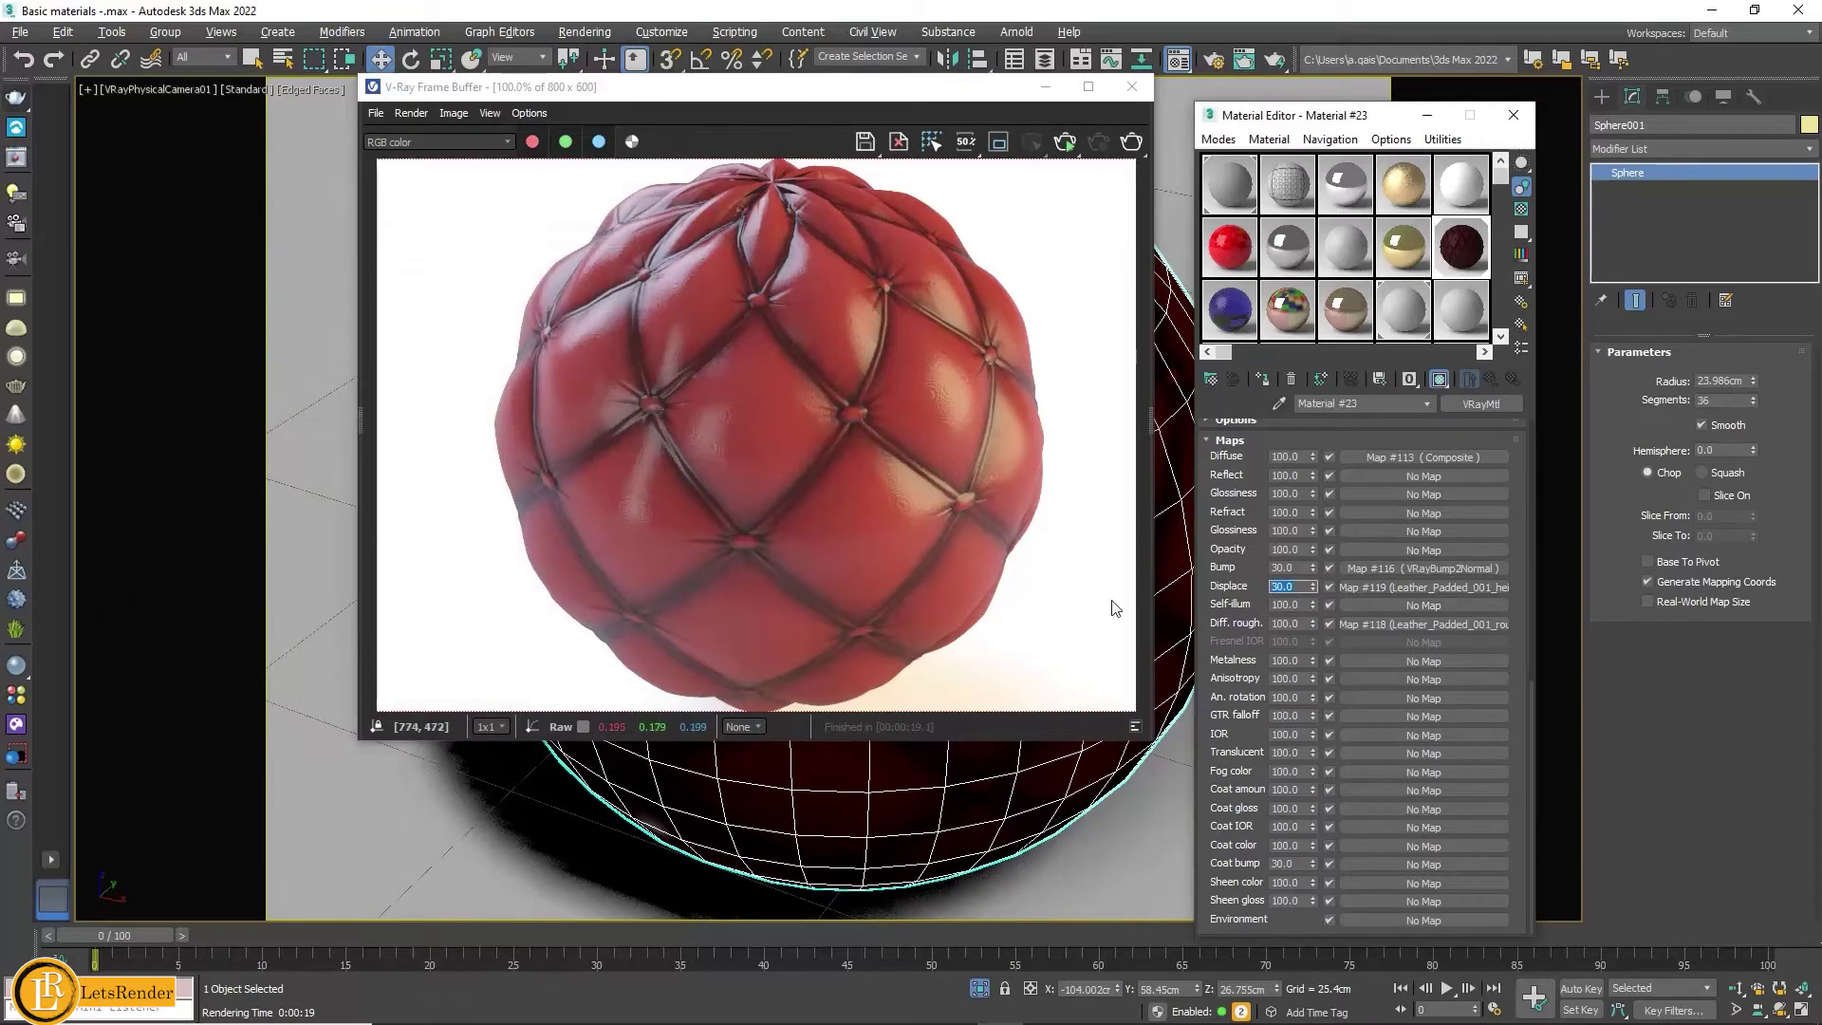
pyautogui.click(1131, 146)
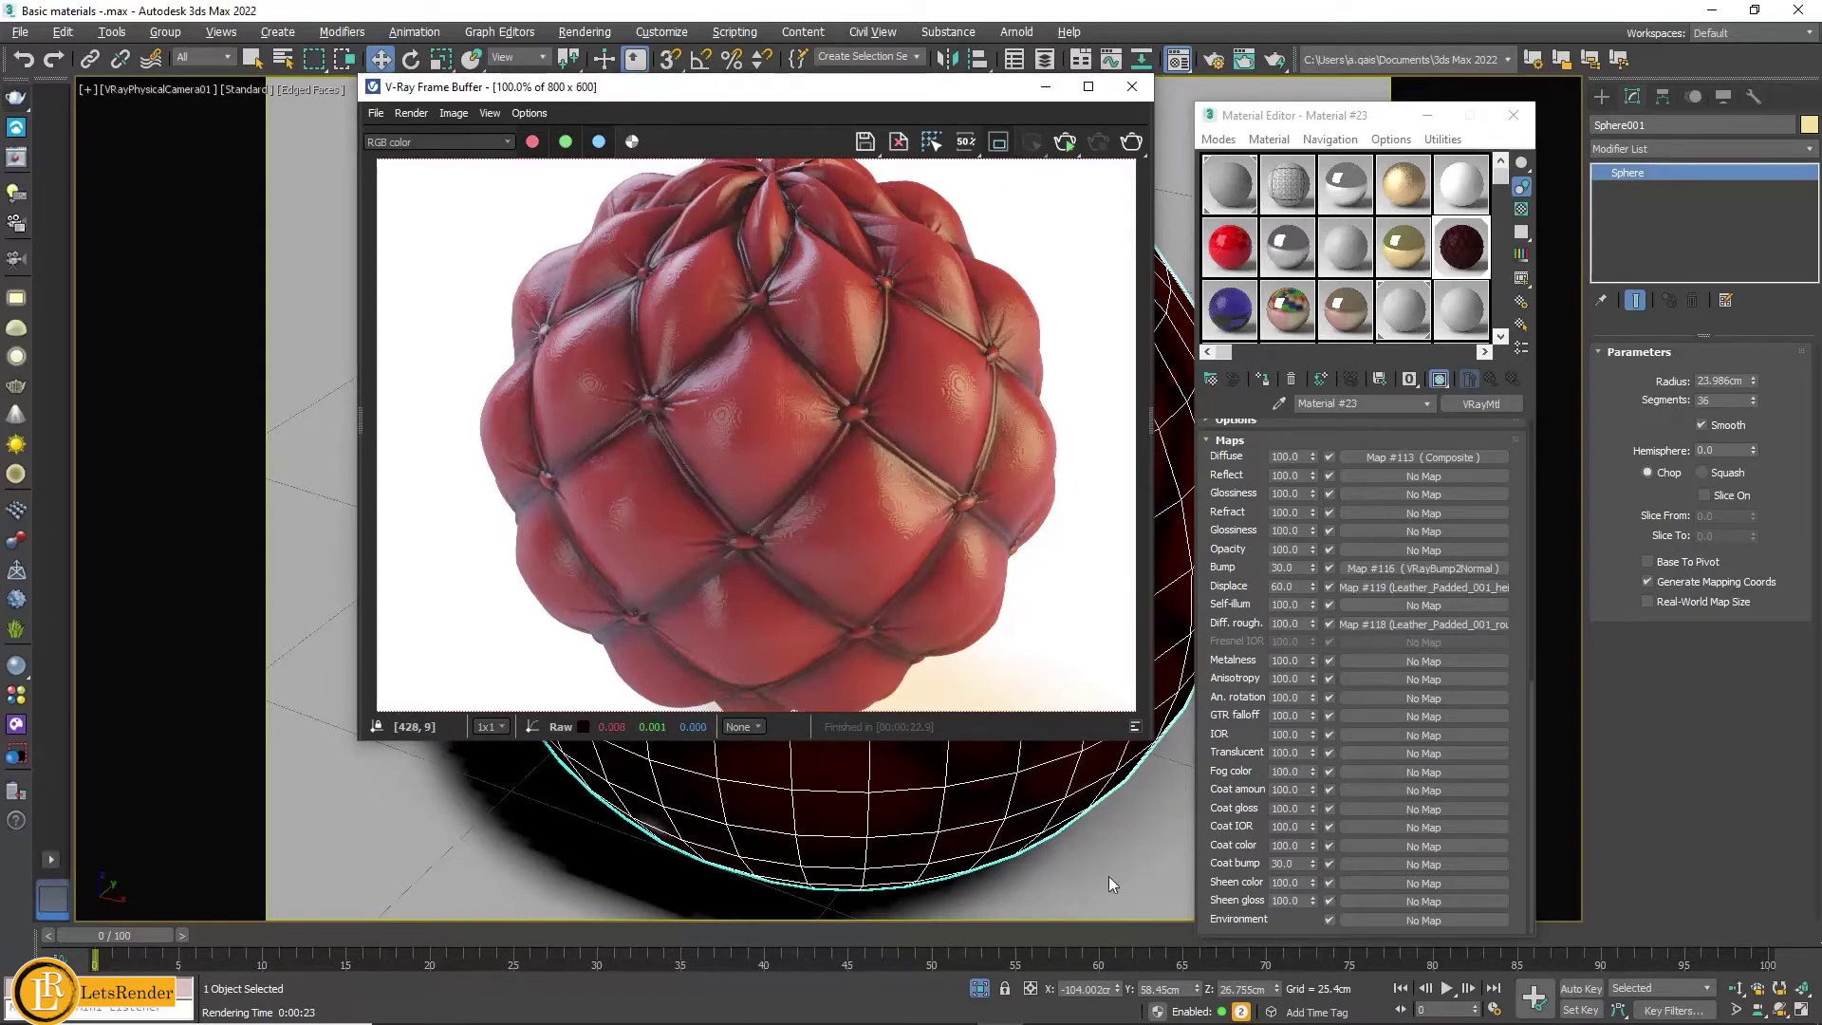
# Step: Turn on A/B compare between the previous and new renders and move the VFB left
pyautogui.click(771, 169)
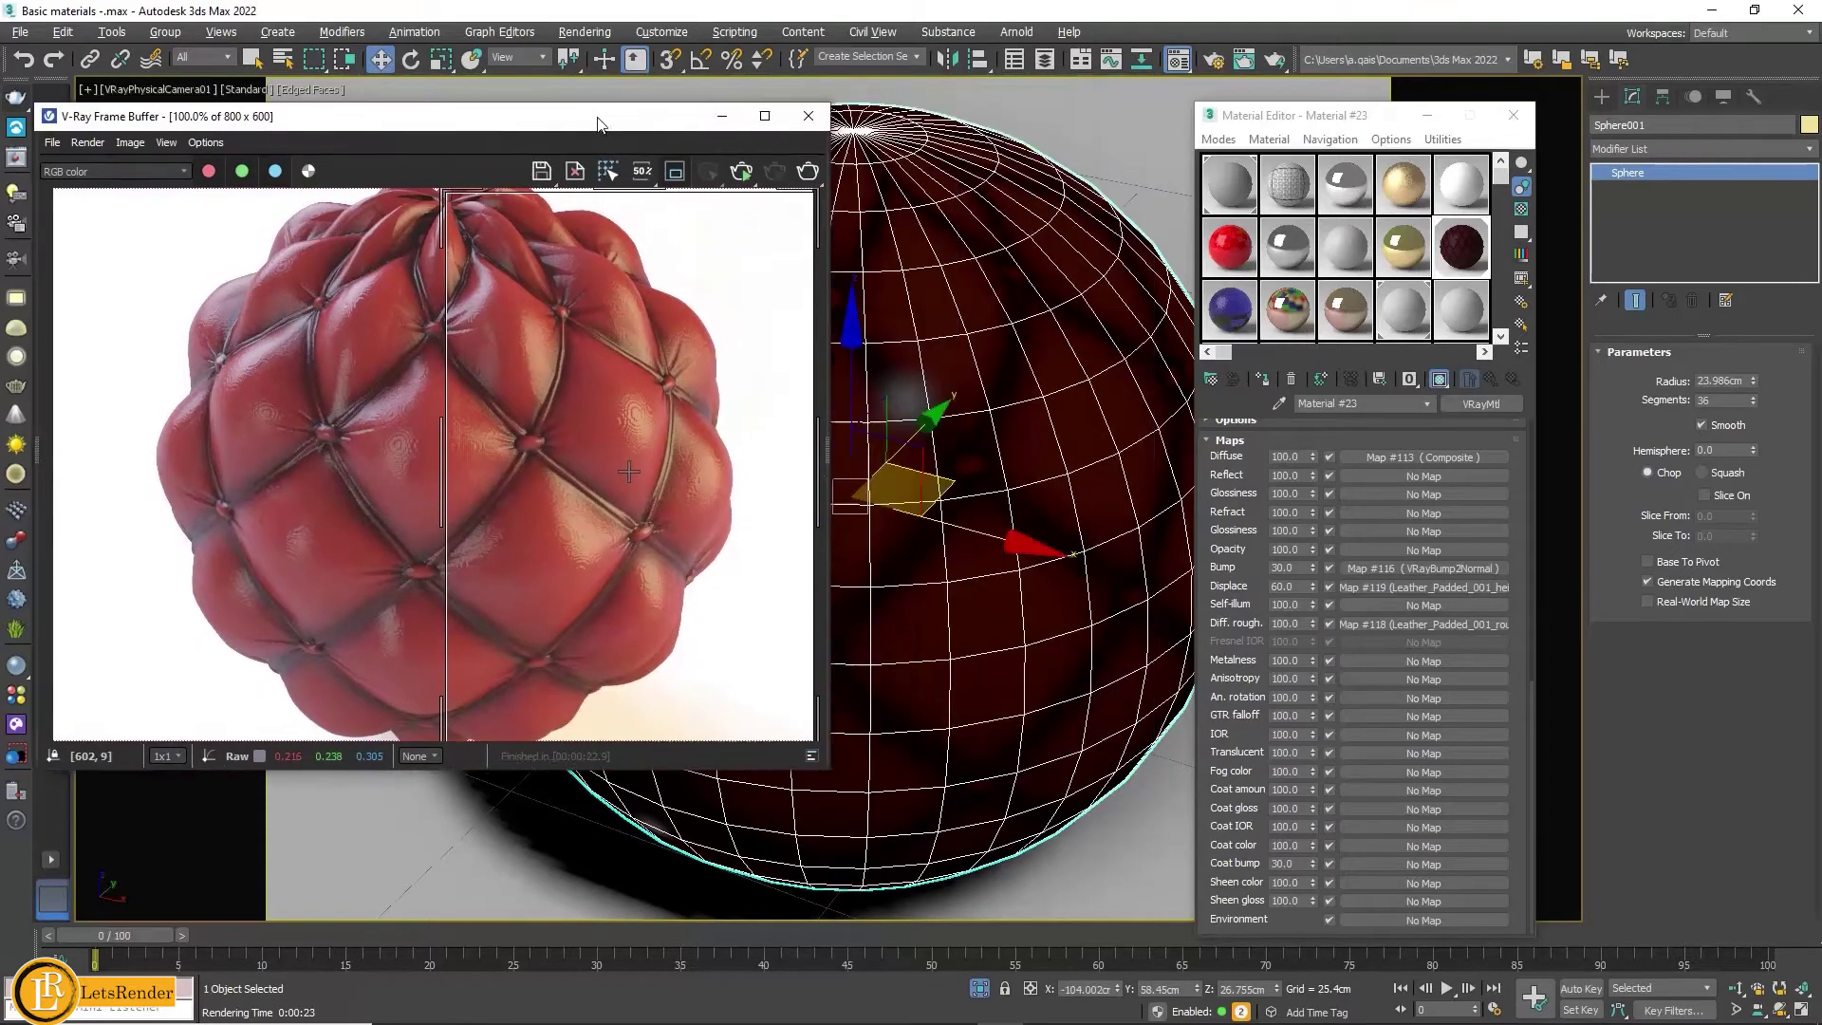
pyautogui.moveTo(903, 90); pyautogui.dragTo(545, 122)
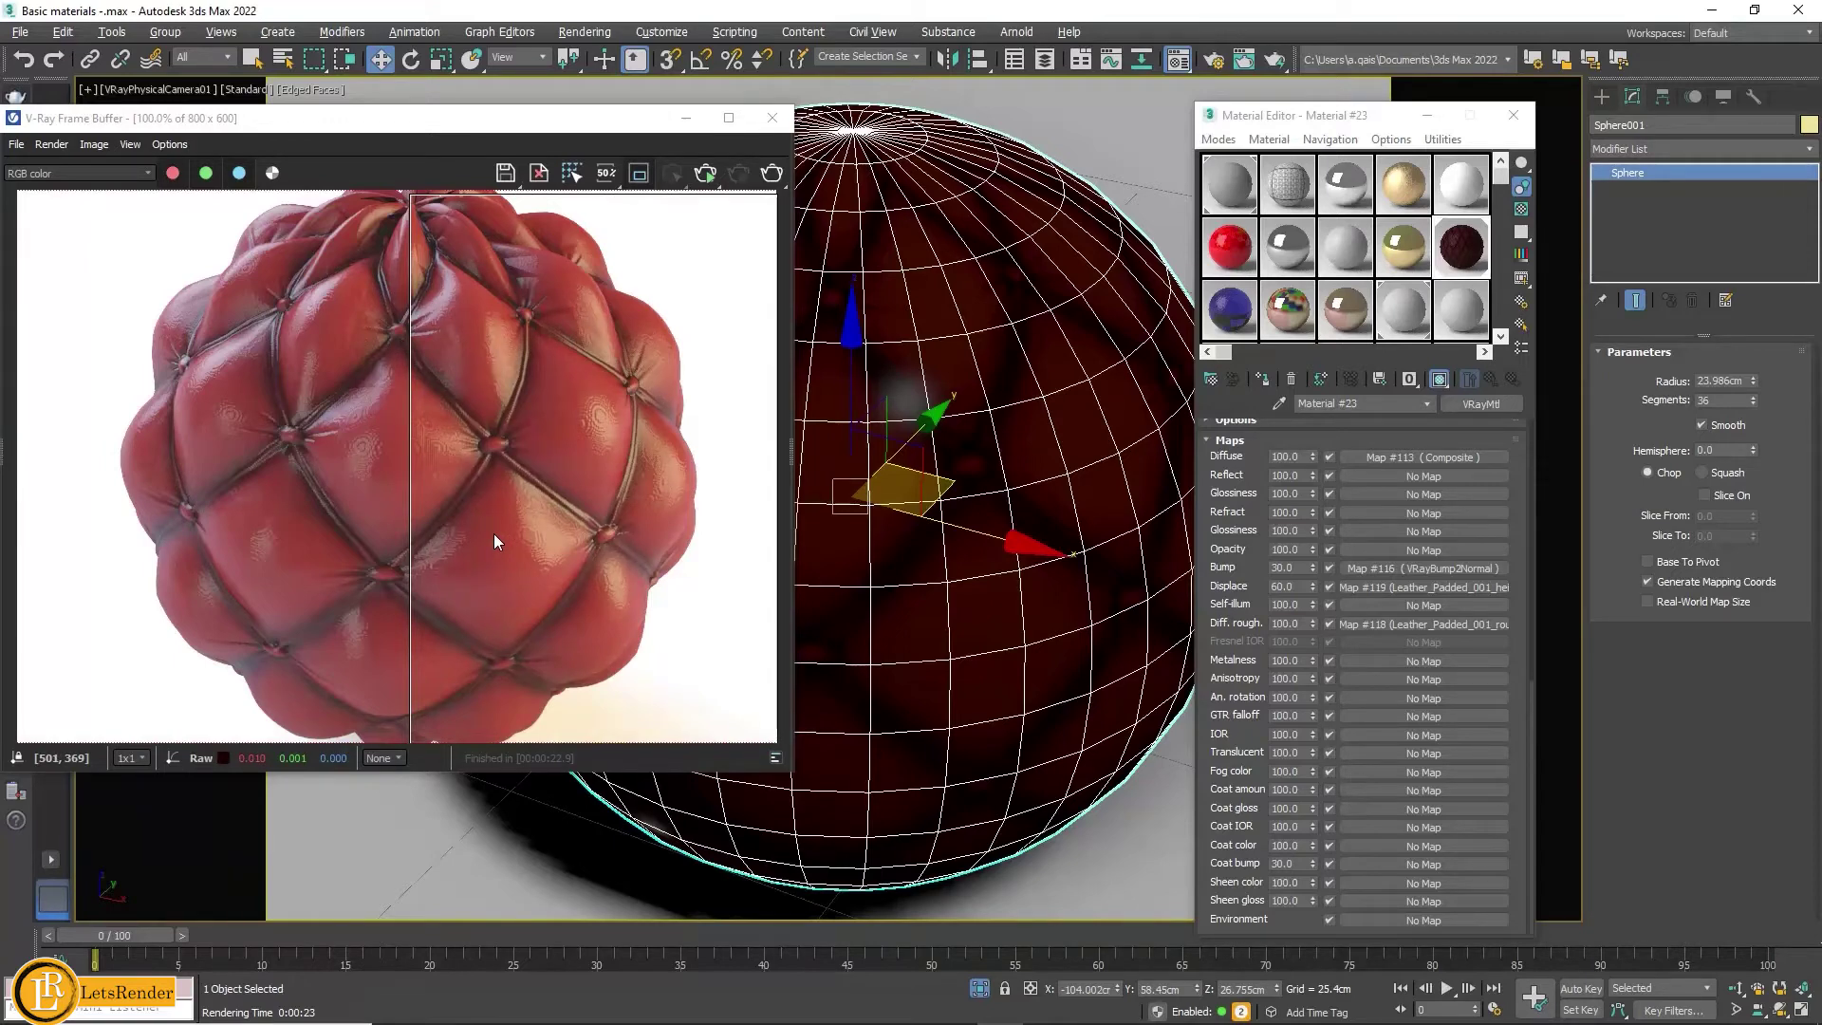
# Step: Add a VRayDisplacementMod modifier to the sphere
pyautogui.click(1808, 149)
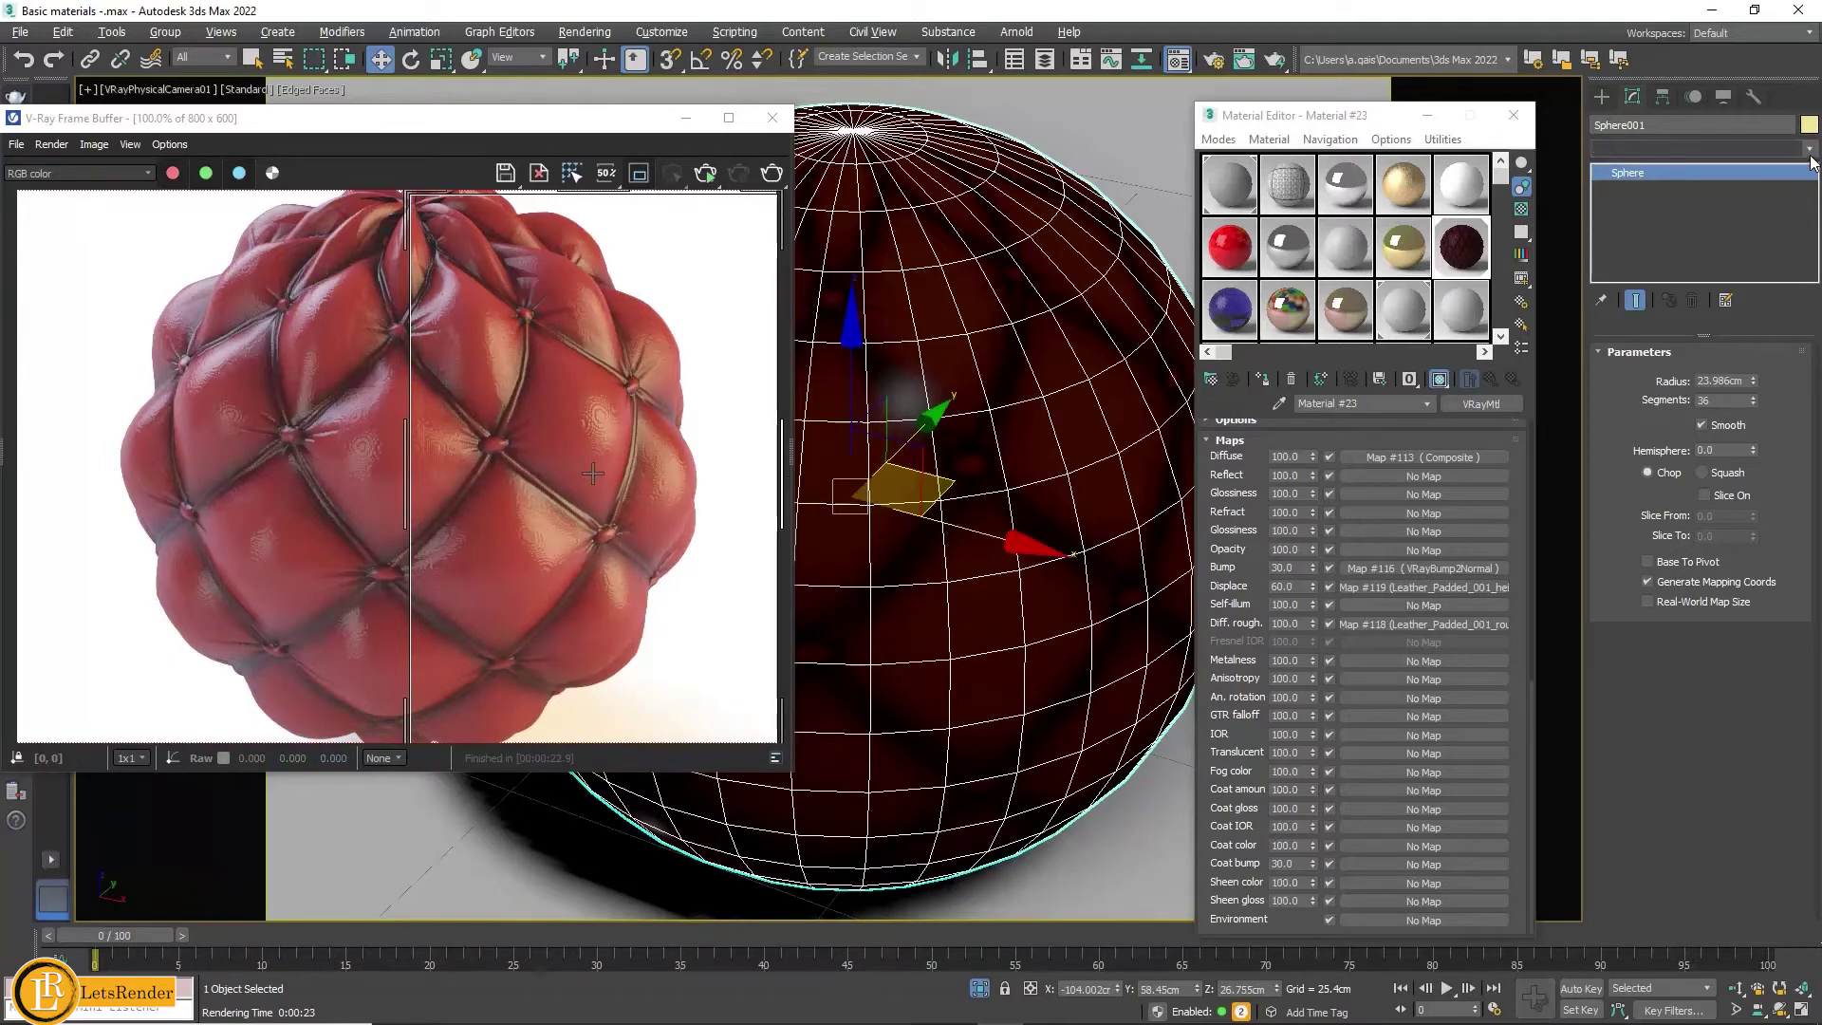
pyautogui.scroll(-5, 1774, 379)
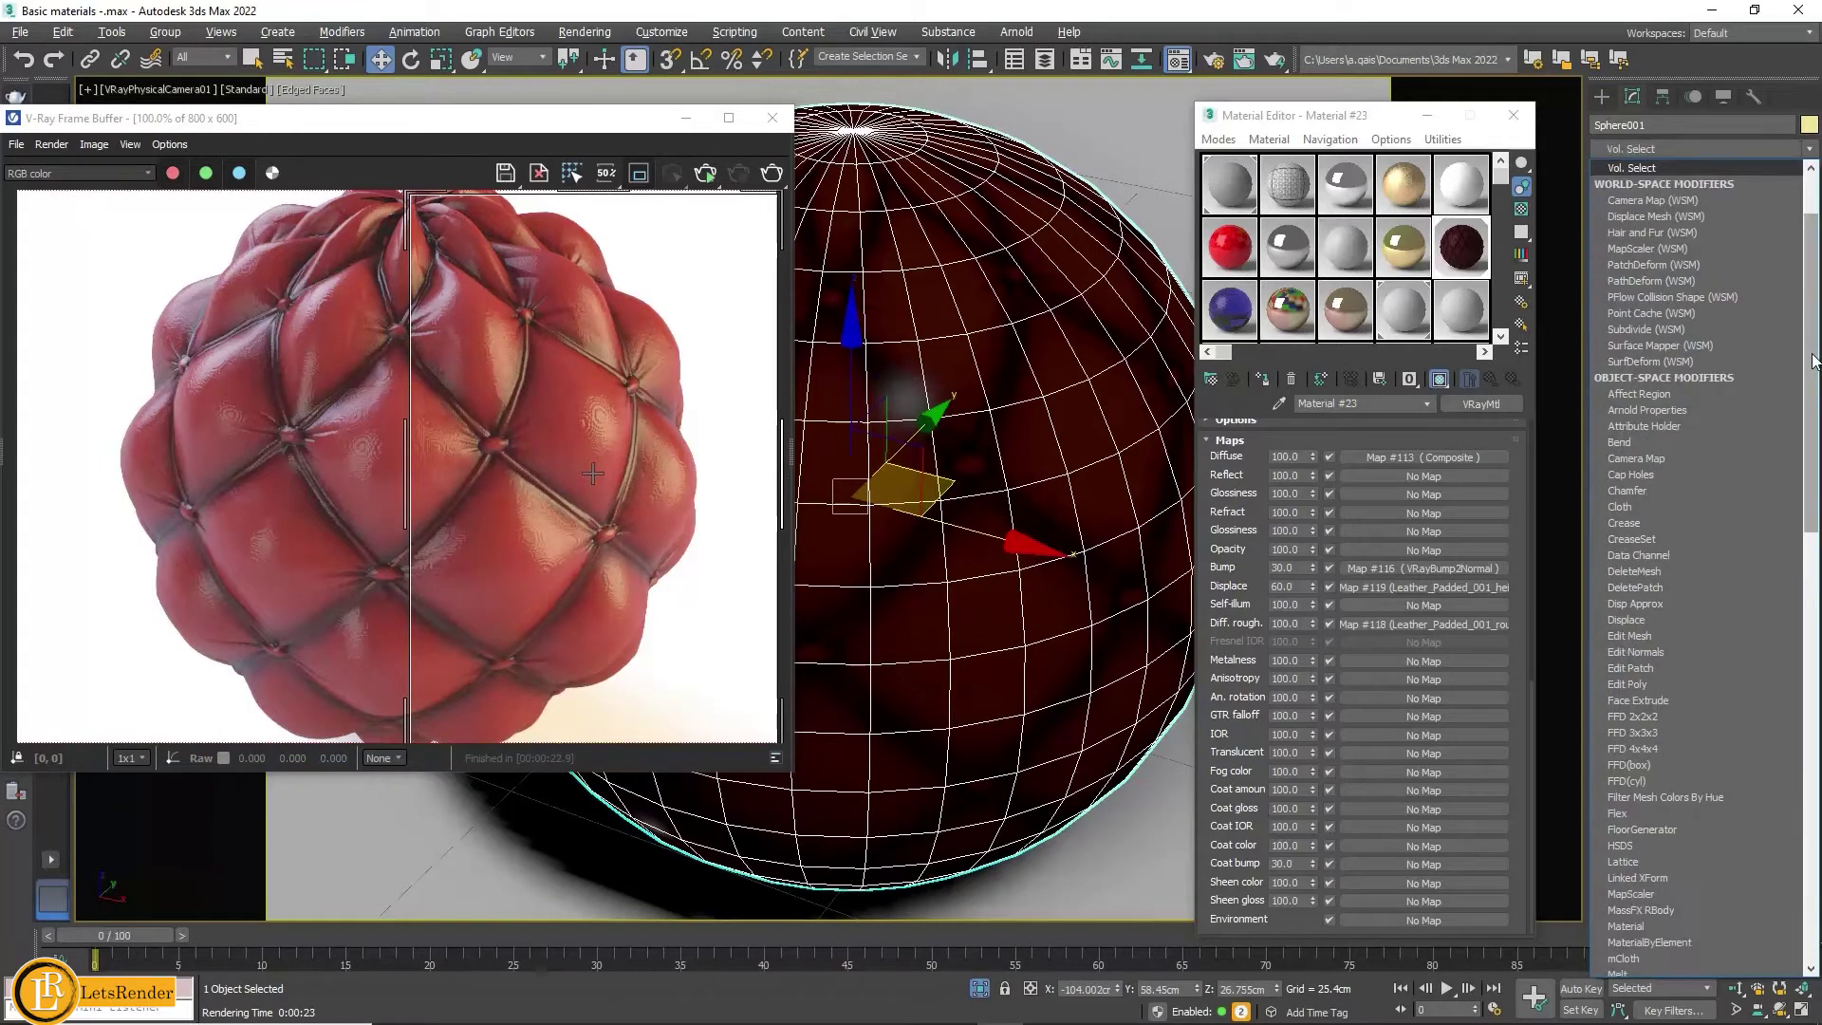
pyautogui.scroll(-15, 1751, 559)
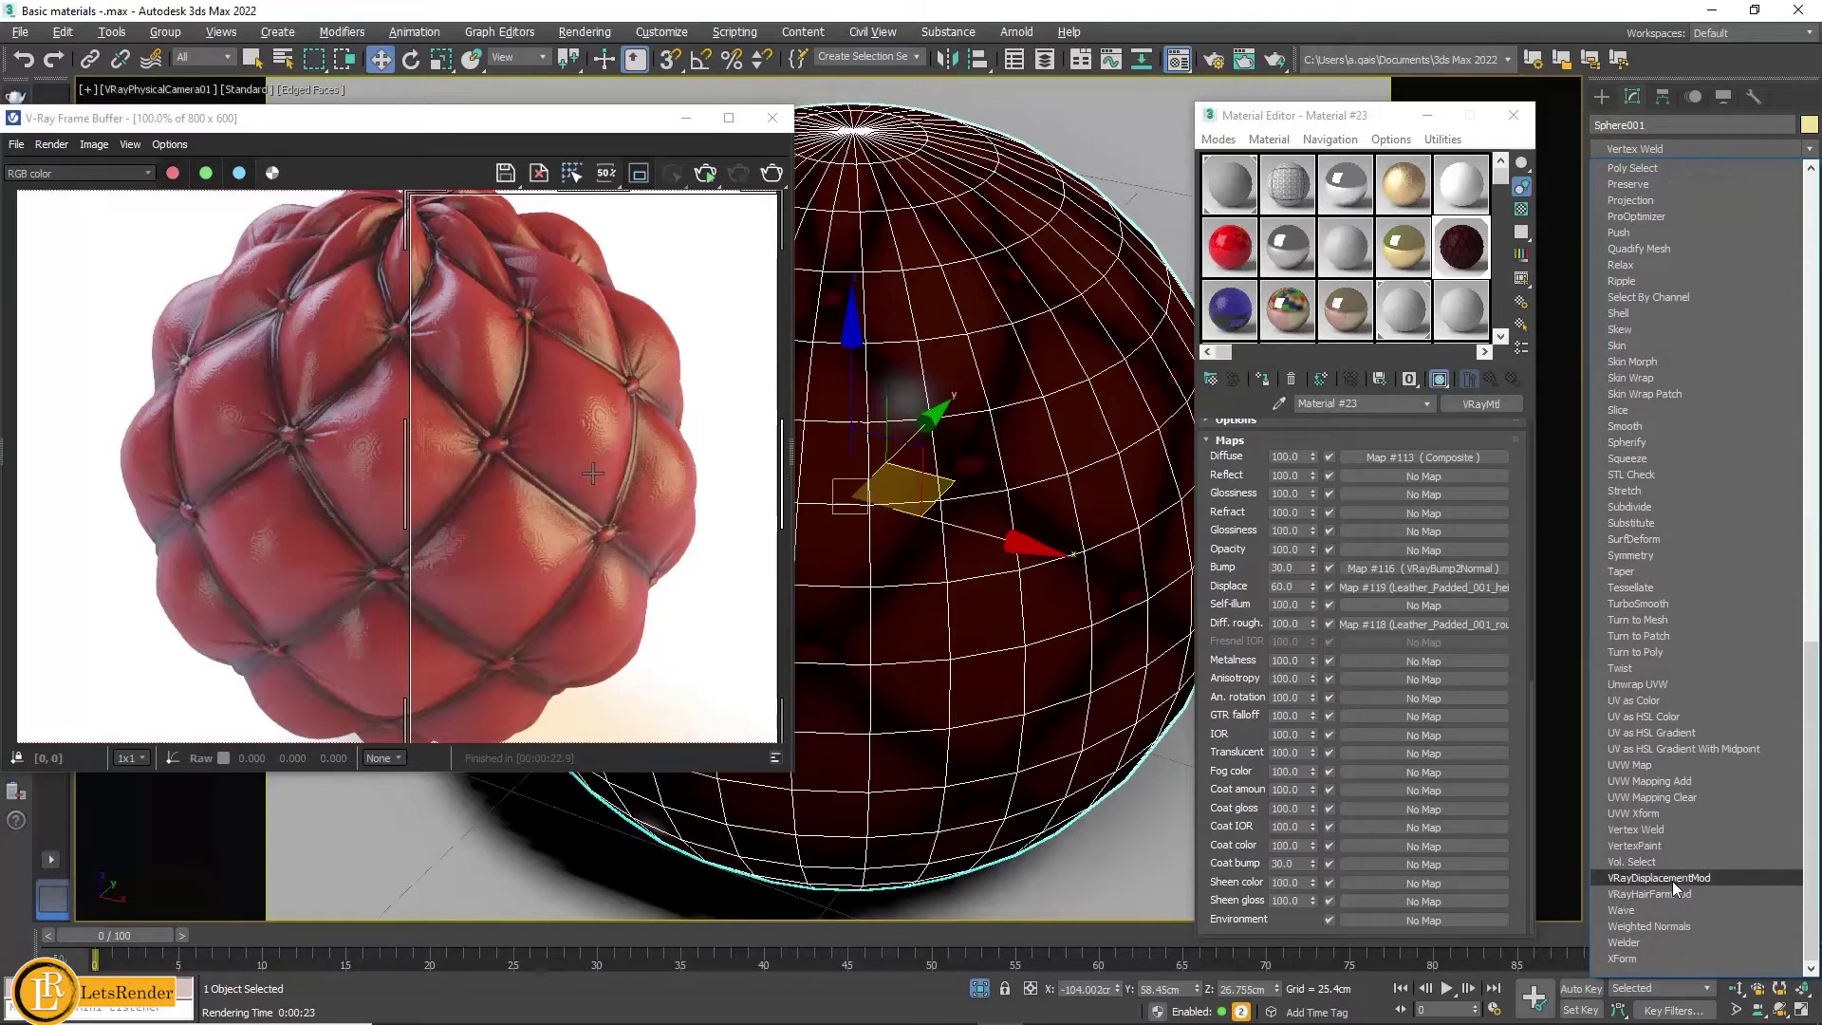
pyautogui.click(1670, 879)
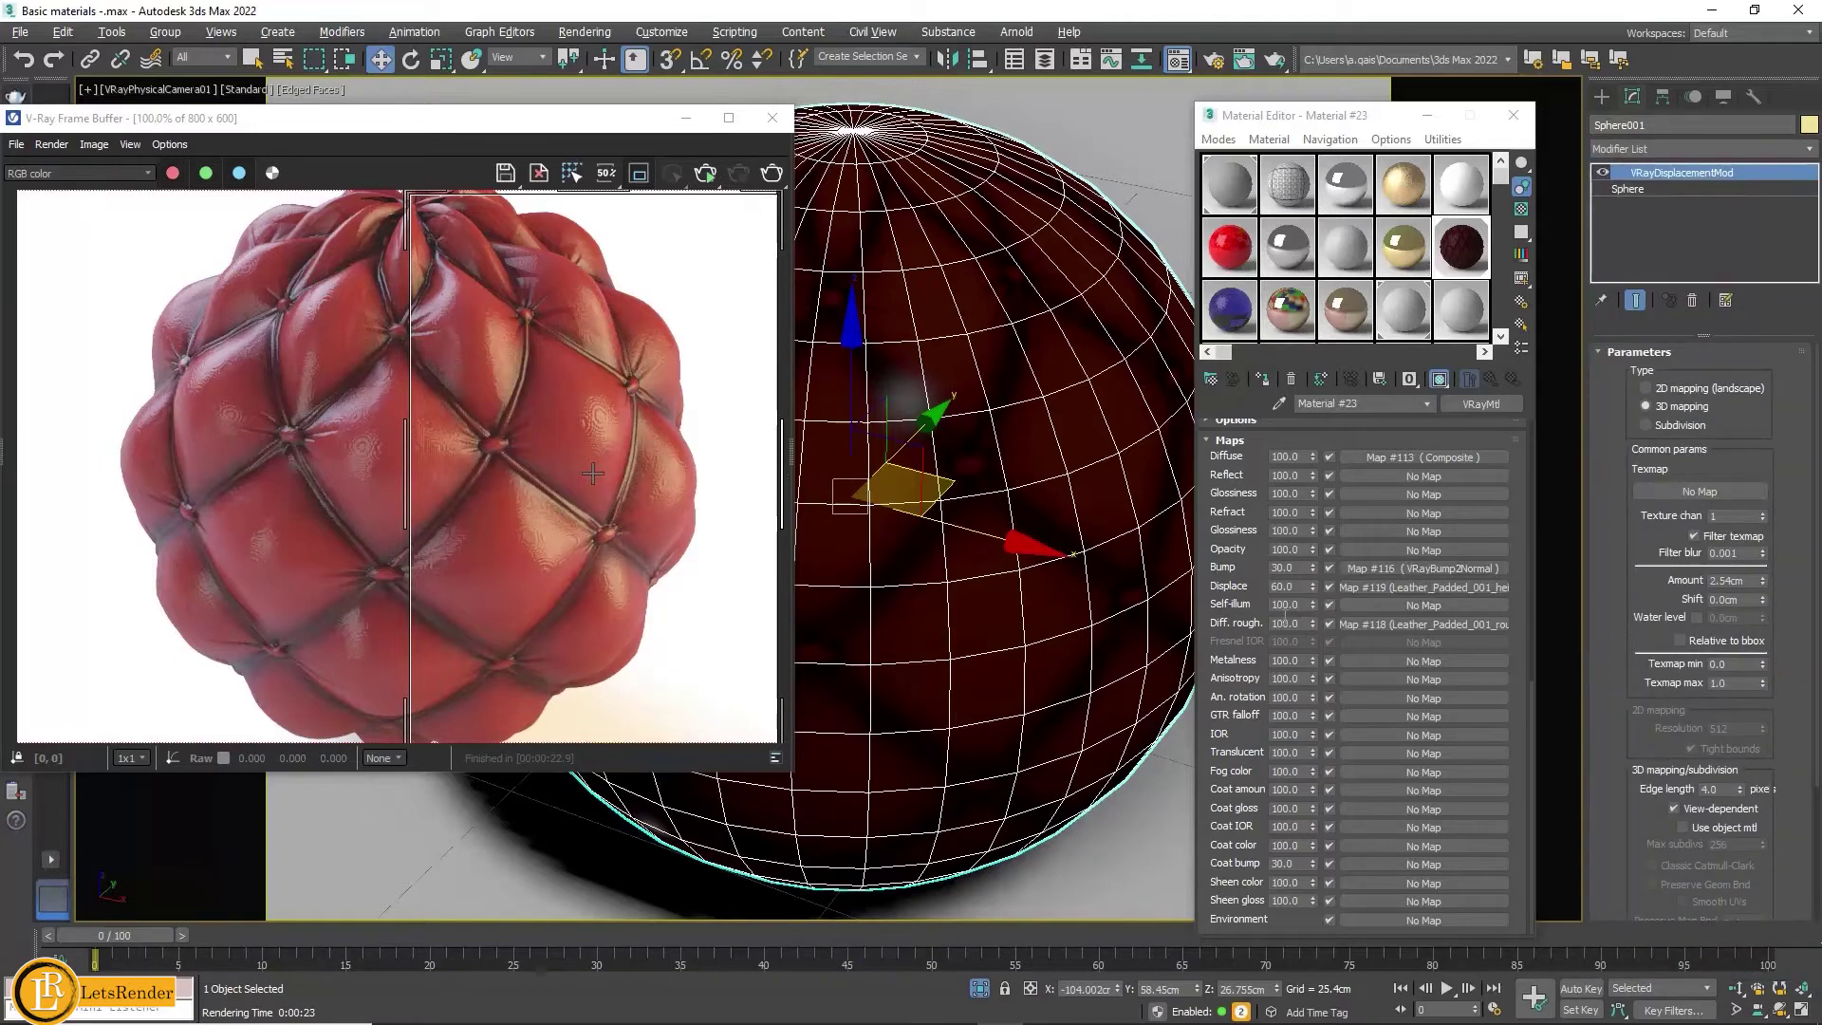
# Step: Uncheck the material's Displace map and instance Map #119 into the modifier's Texmap
pyautogui.click(1330, 587)
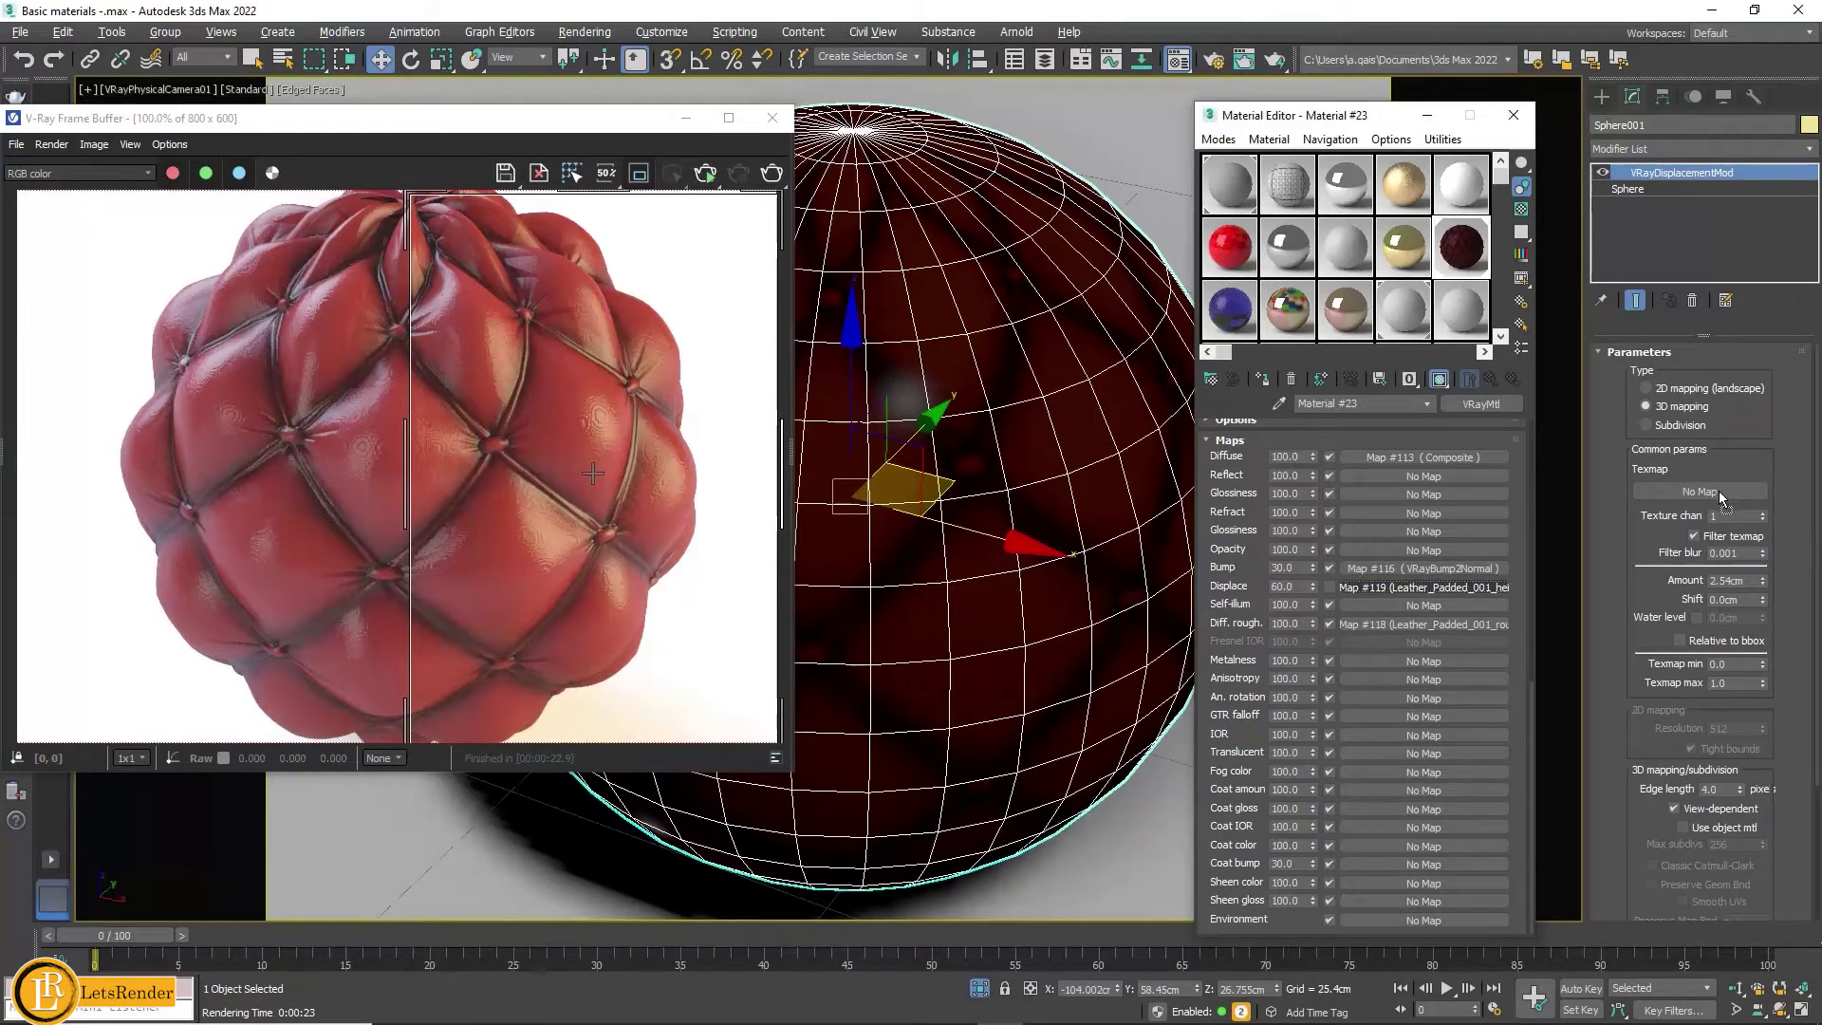
pyautogui.moveTo(1719, 491); pyautogui.dragTo(1719, 490)
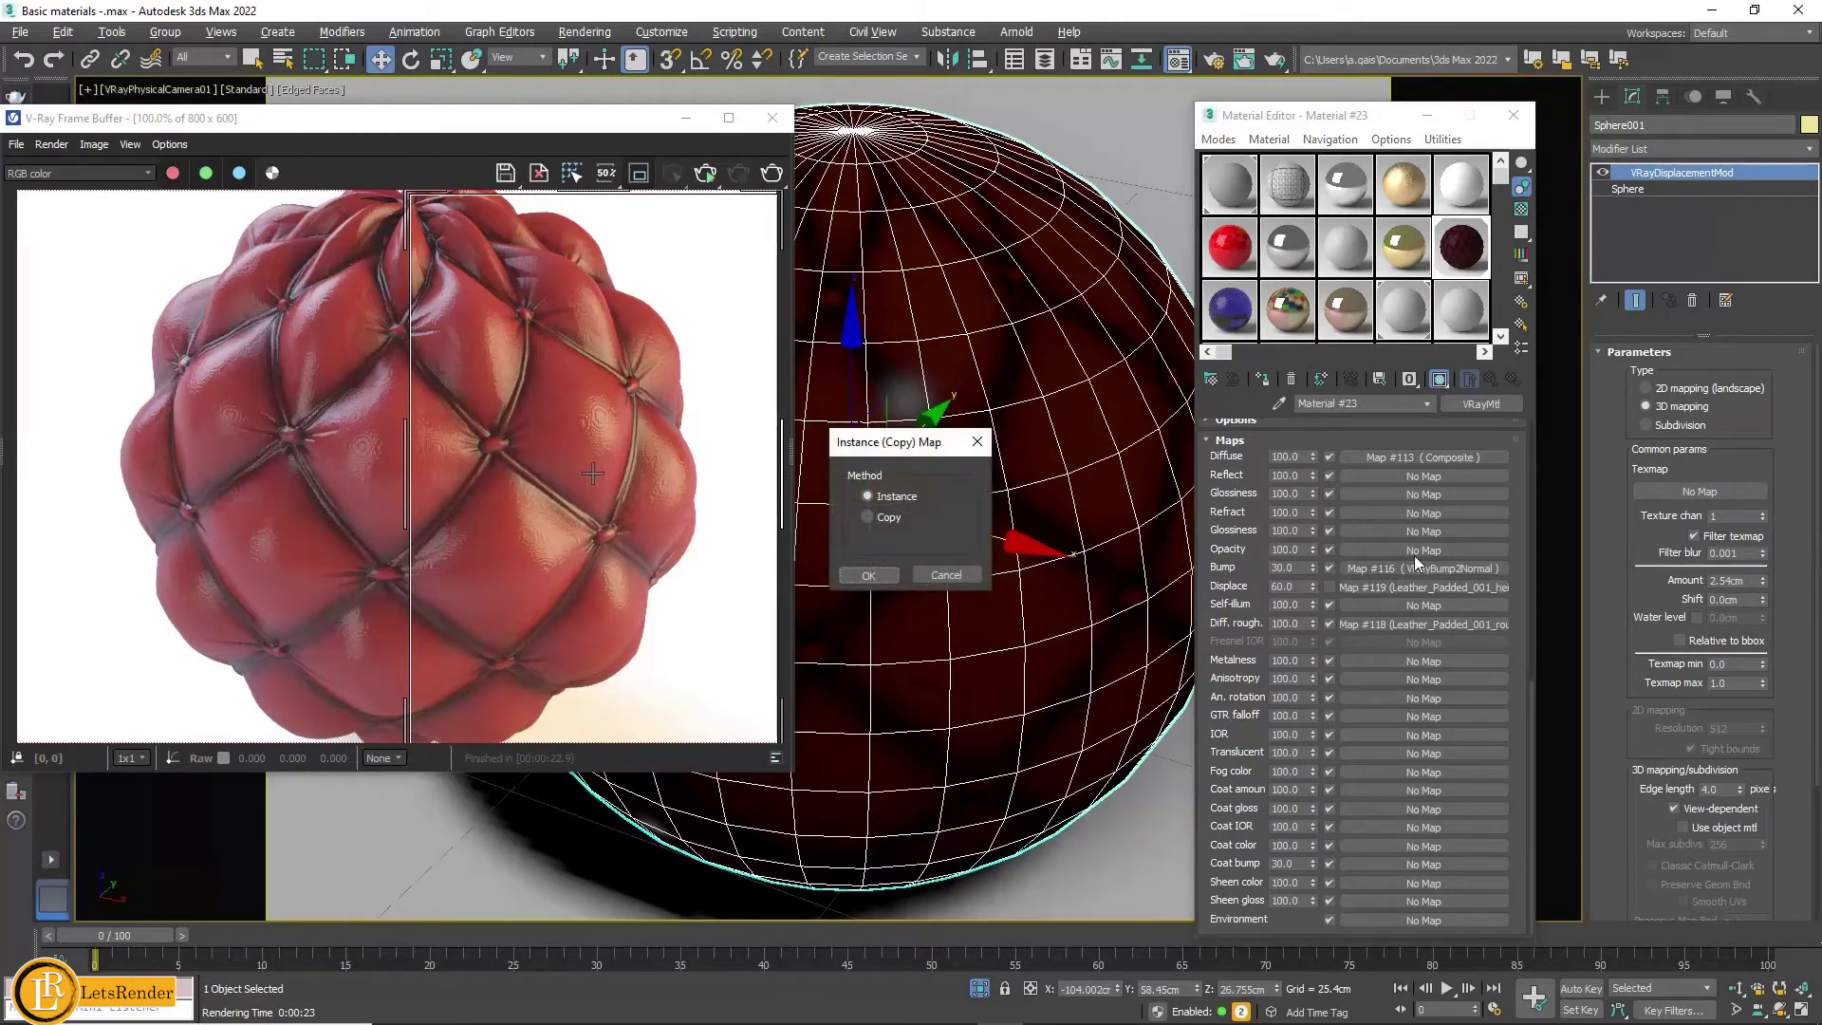
pyautogui.click(871, 574)
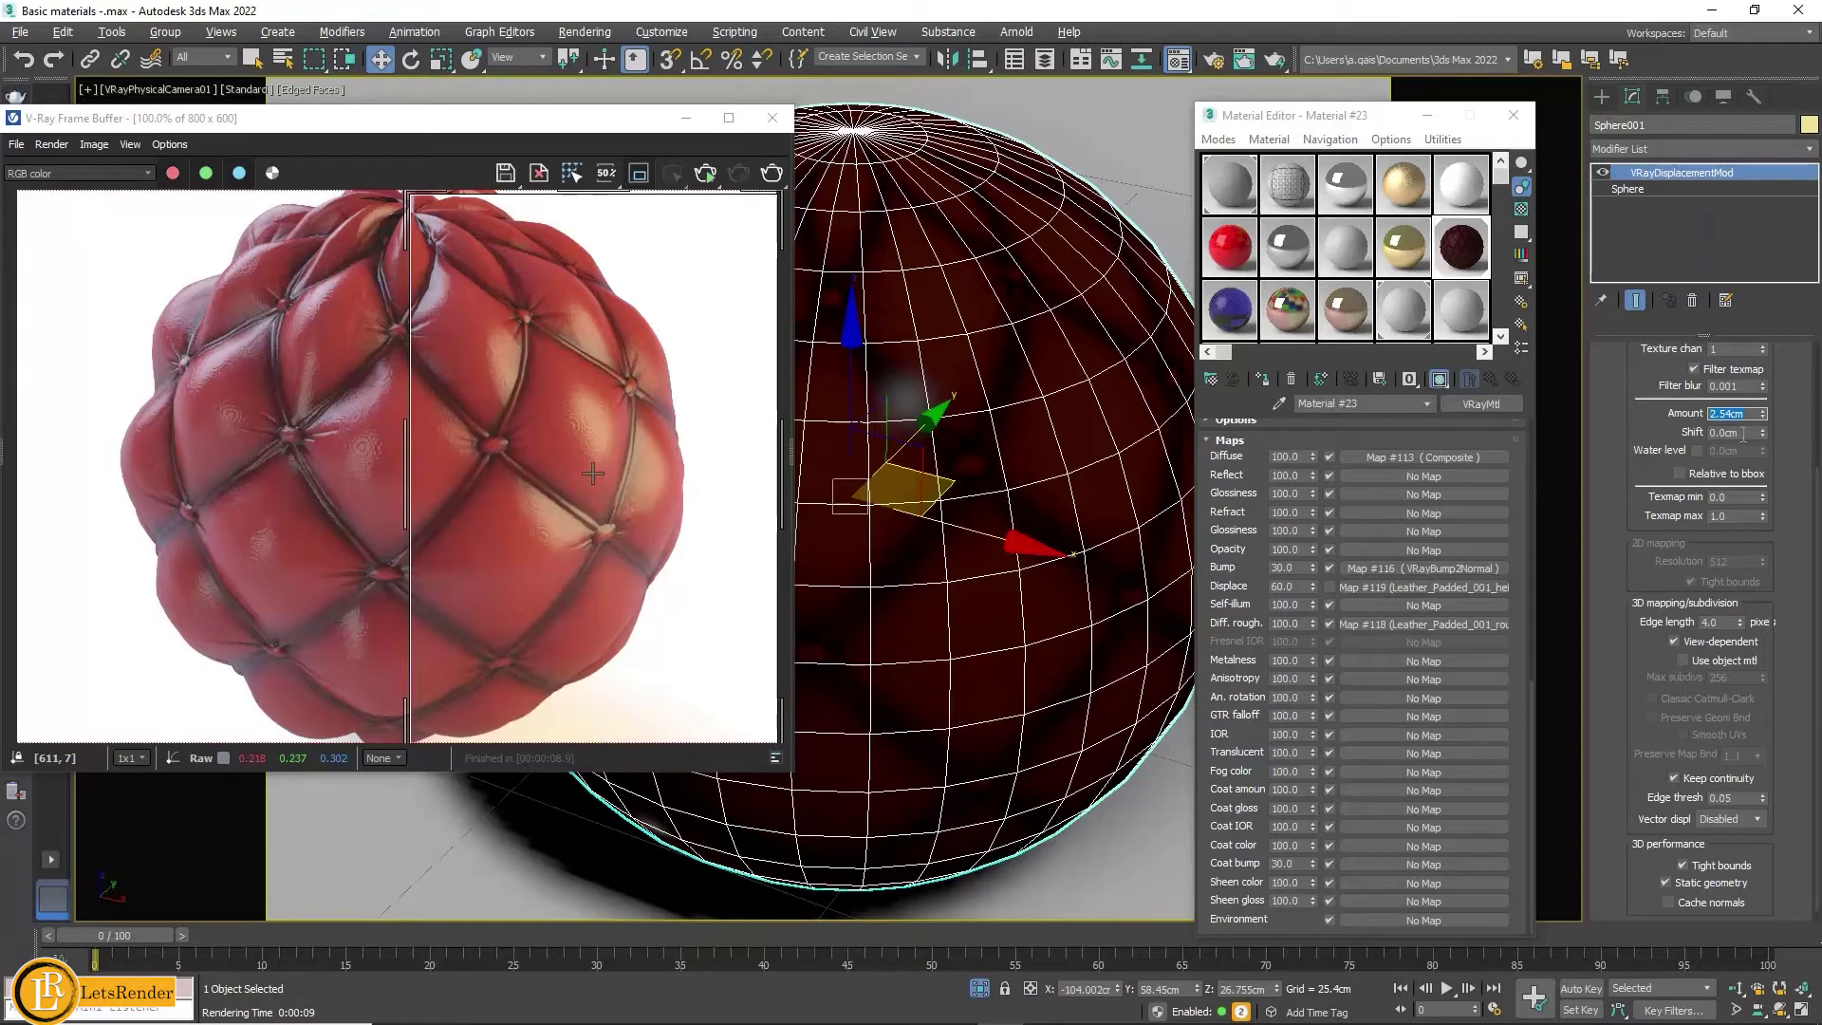
# Step: Set the VRayDisplacementMod amount to 1 cm and re-render the sphere
pyautogui.write('1')
pyautogui.press('Return')
pyautogui.click(771, 174)
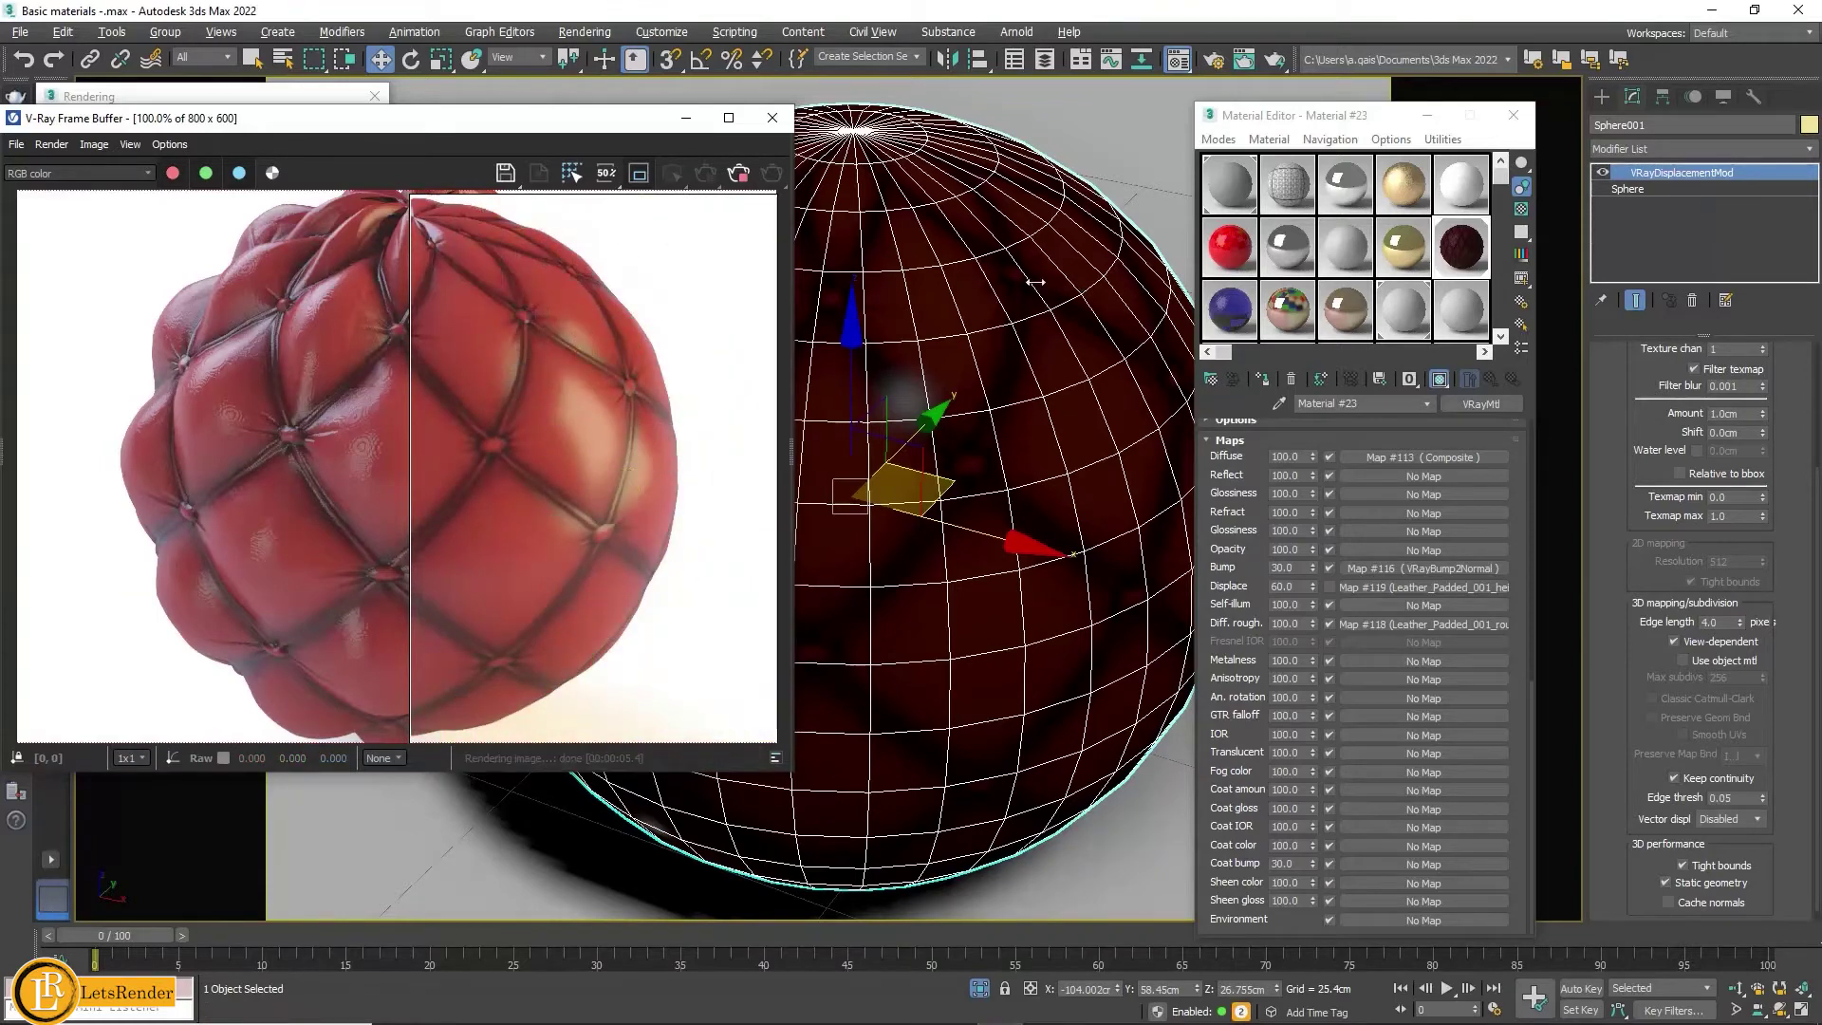
# Step: Add a UVW Map modifier to the sphere with Box mapping
pyautogui.click(1809, 151)
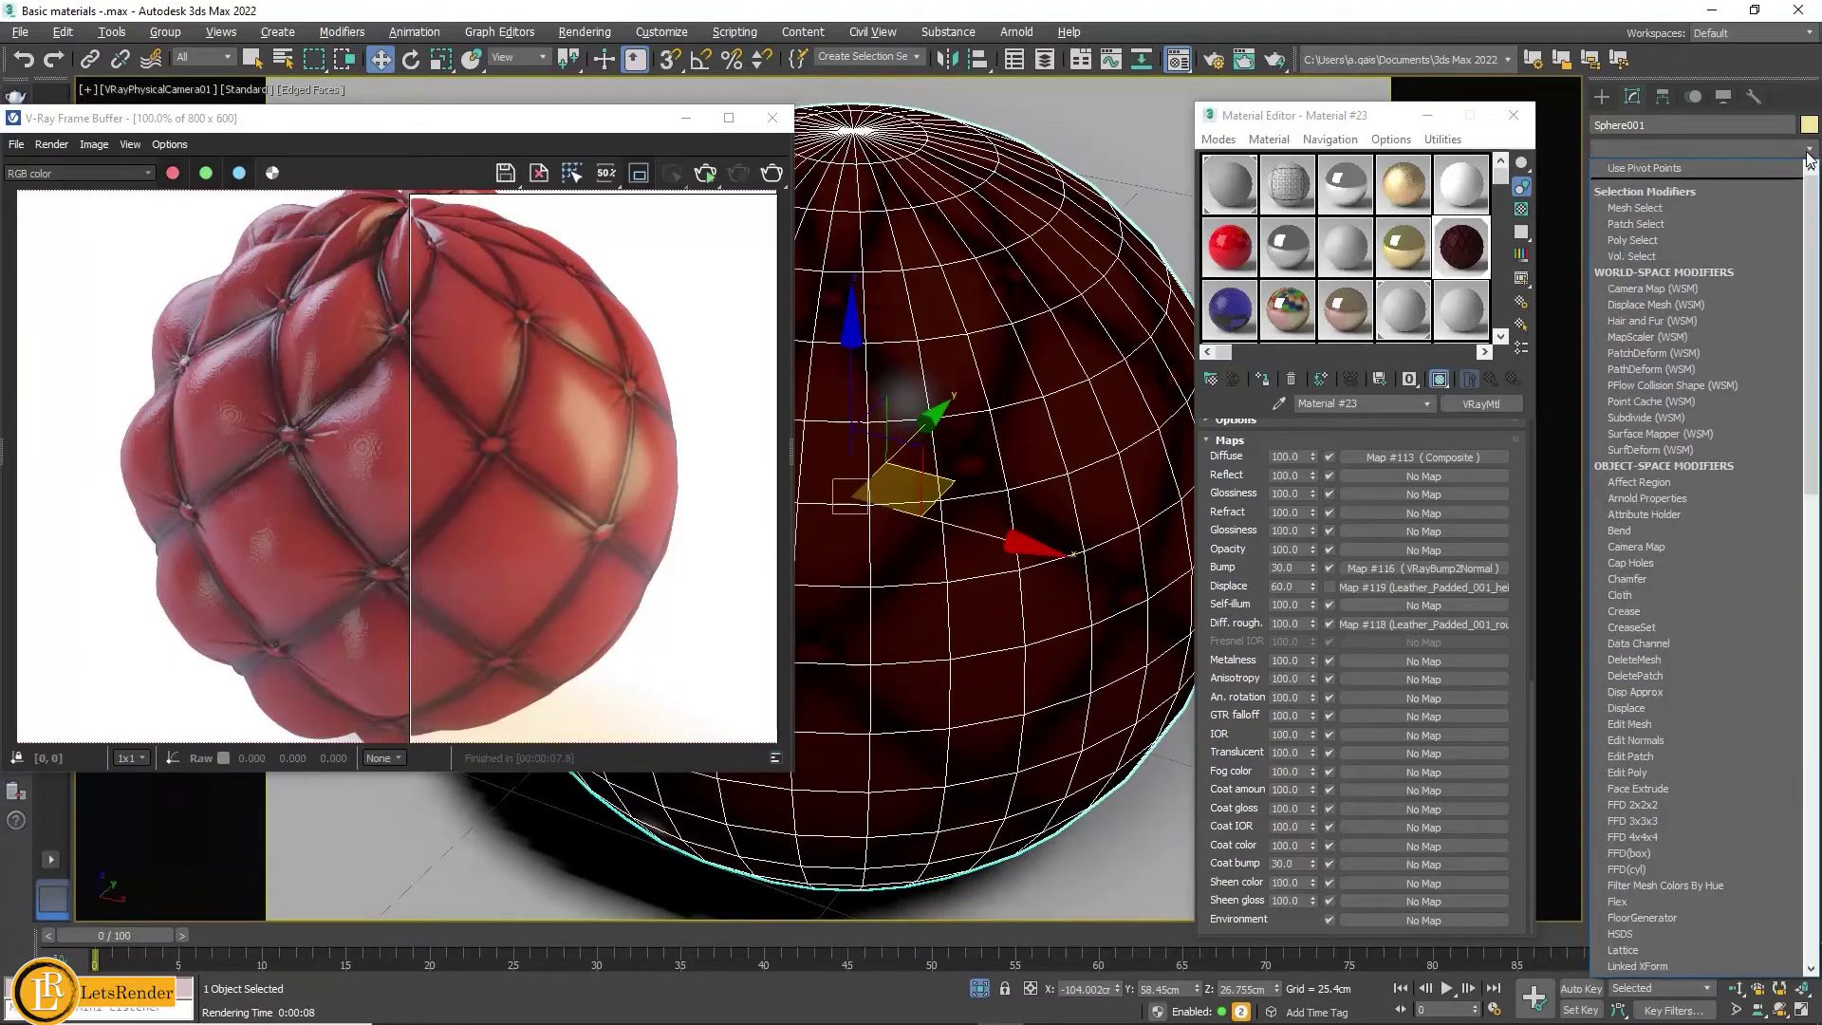
pyautogui.press('u')
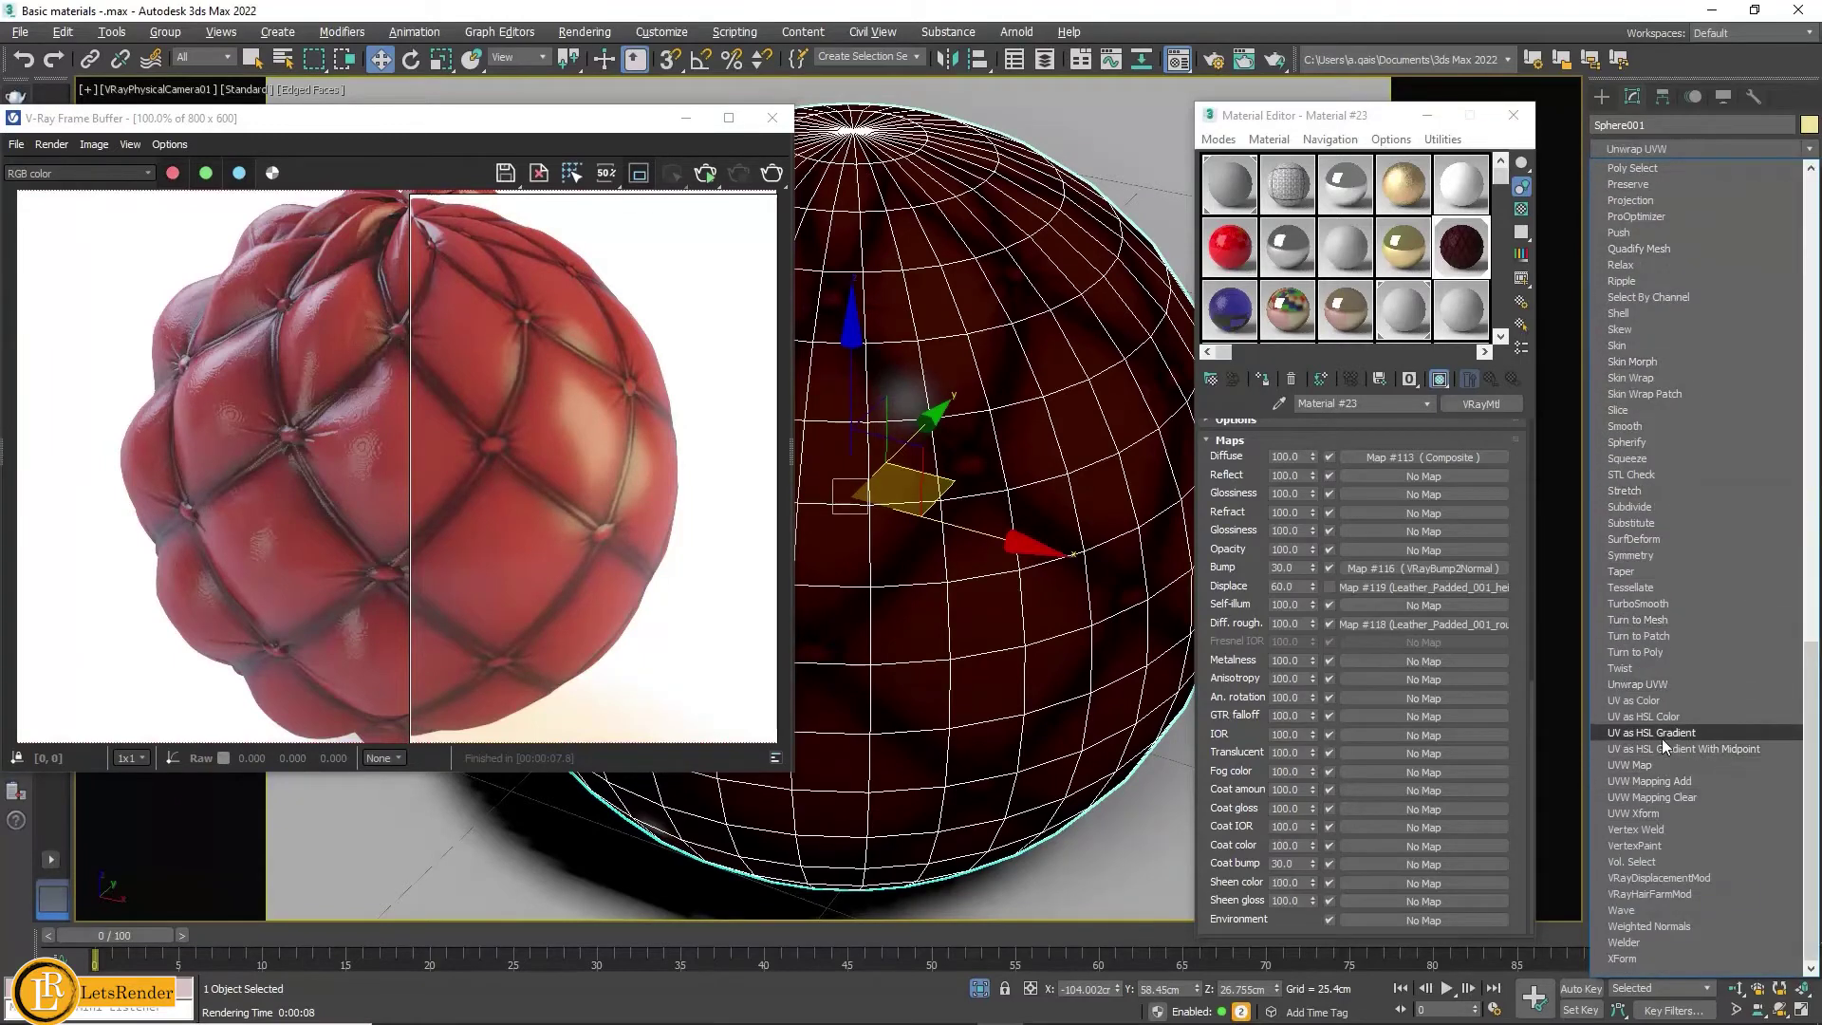
pyautogui.click(1659, 763)
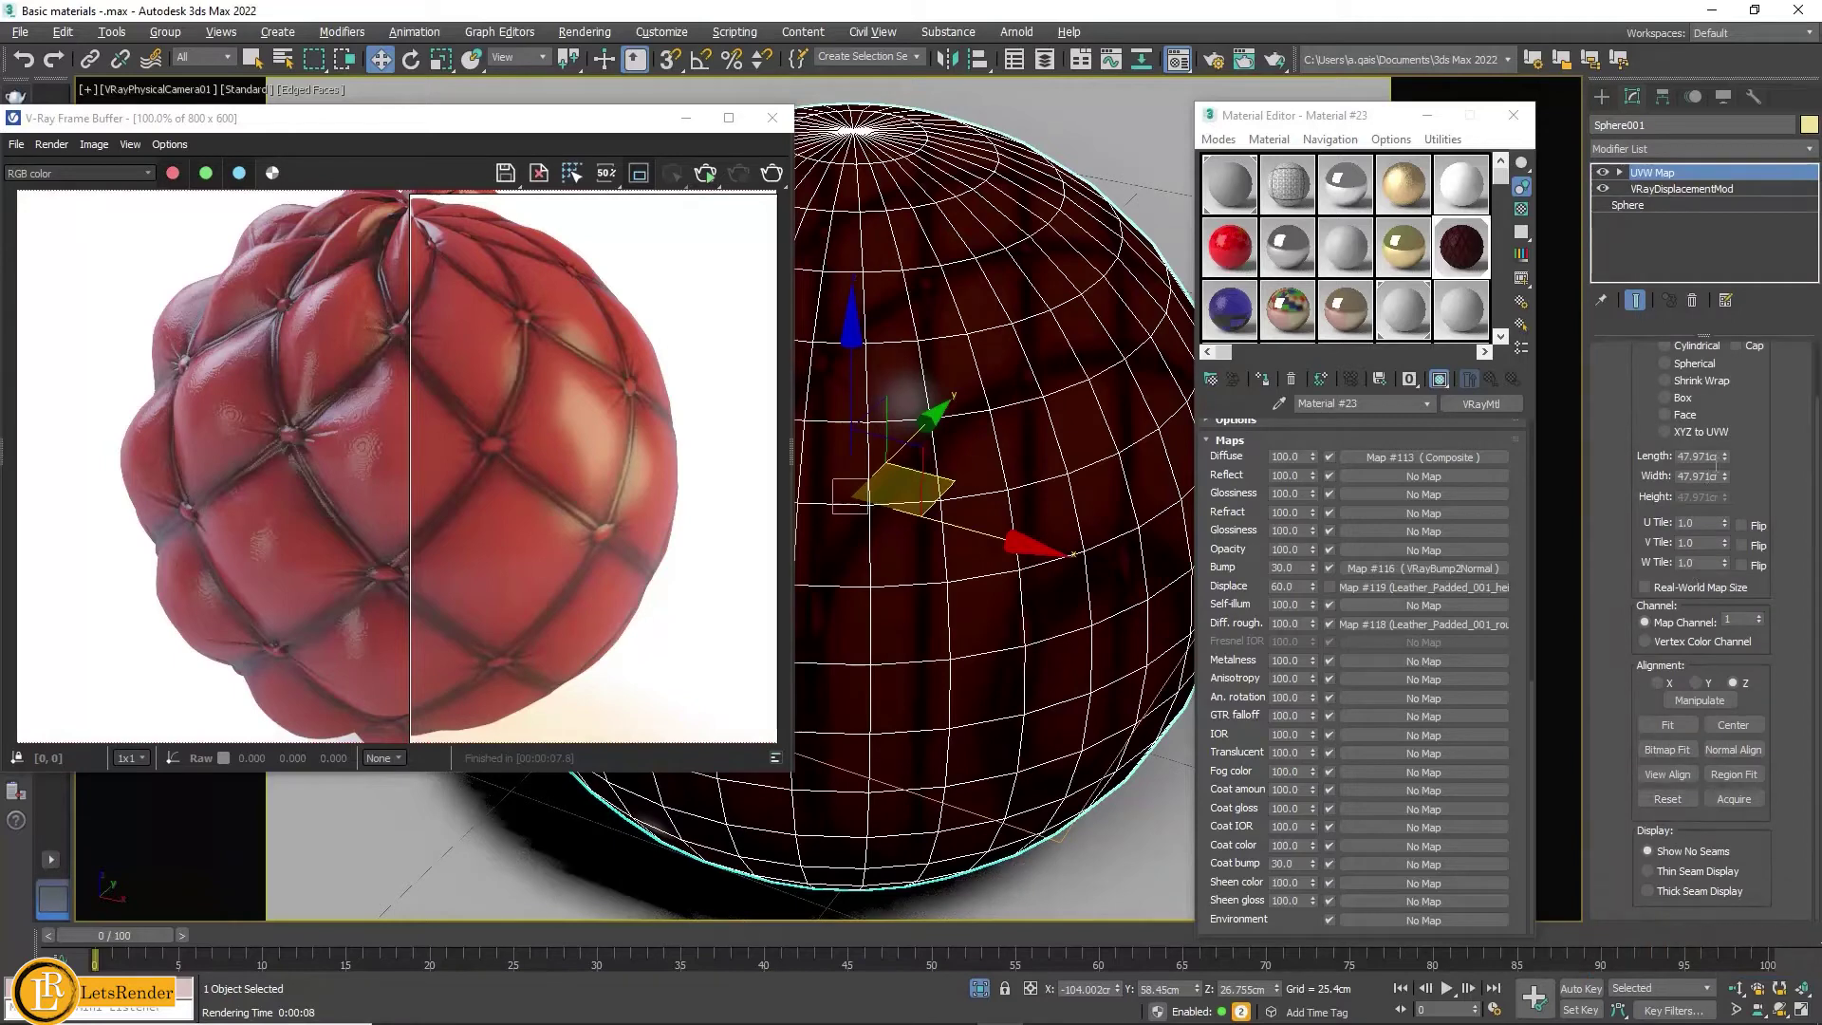
pyautogui.click(1667, 398)
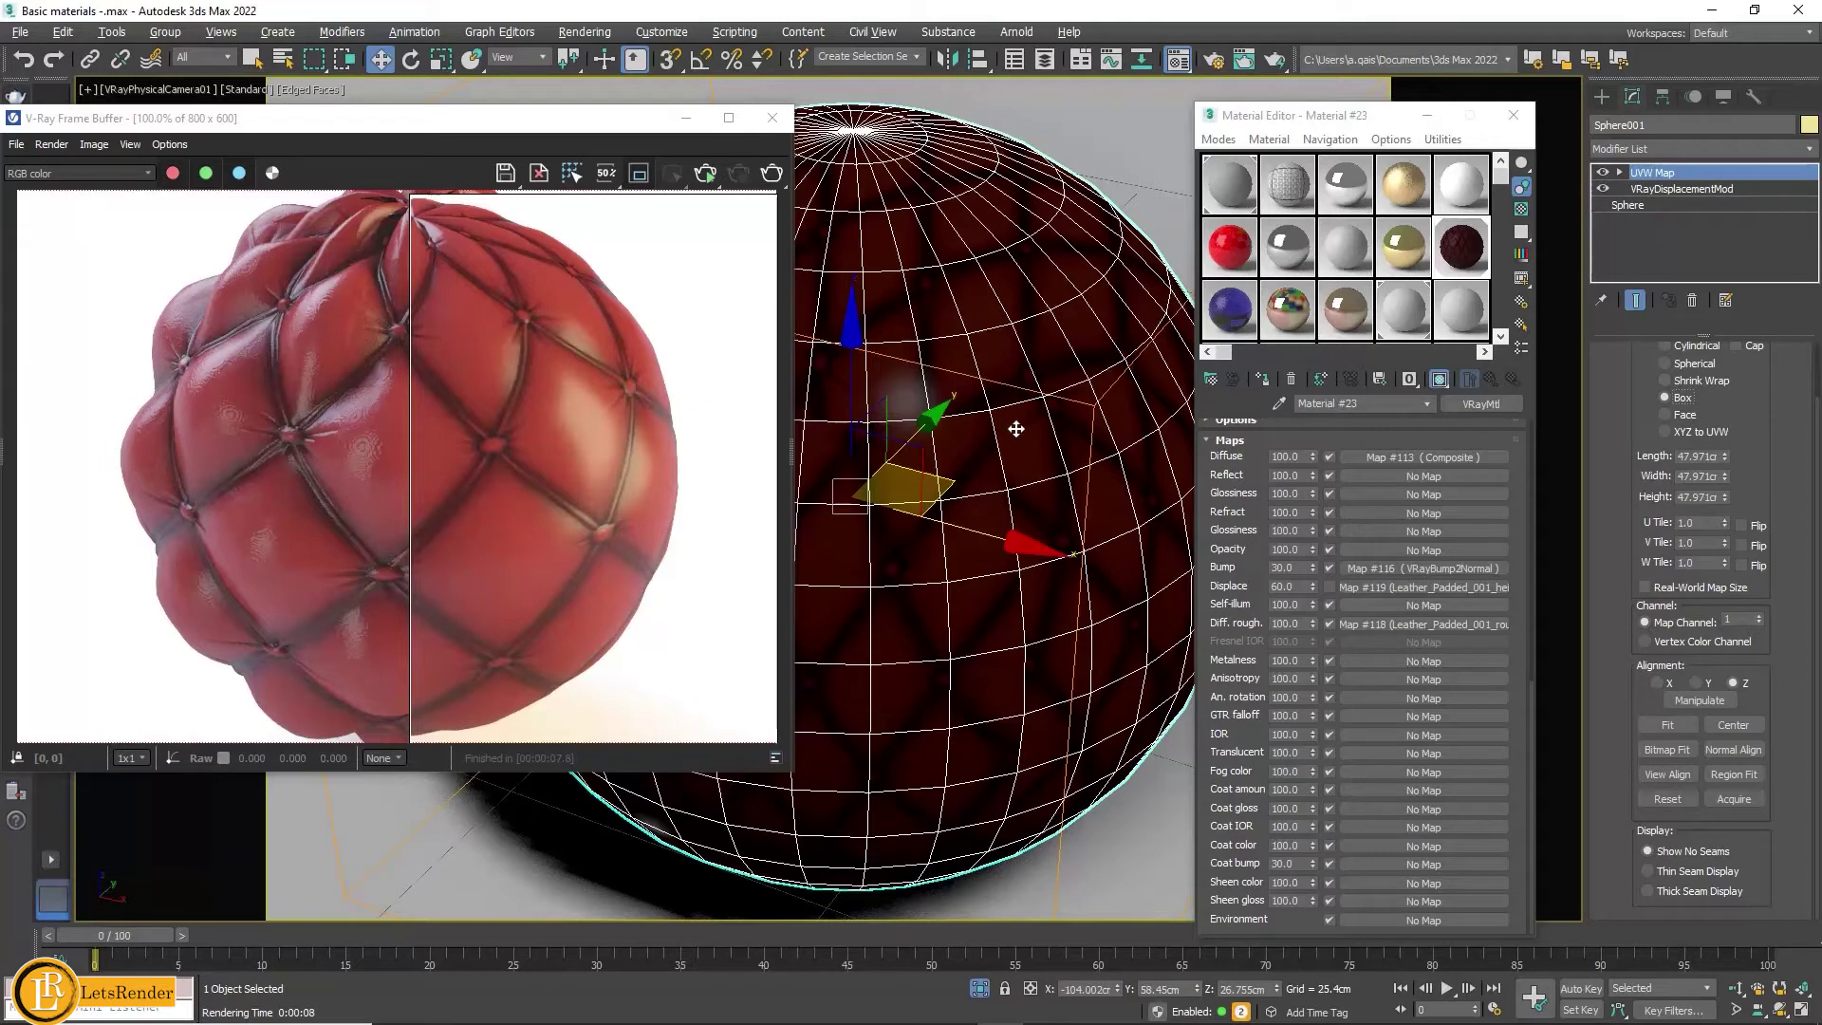
# Step: Render the box-mapped sphere, turn off A/B compare, and render again
pyautogui.click(776, 176)
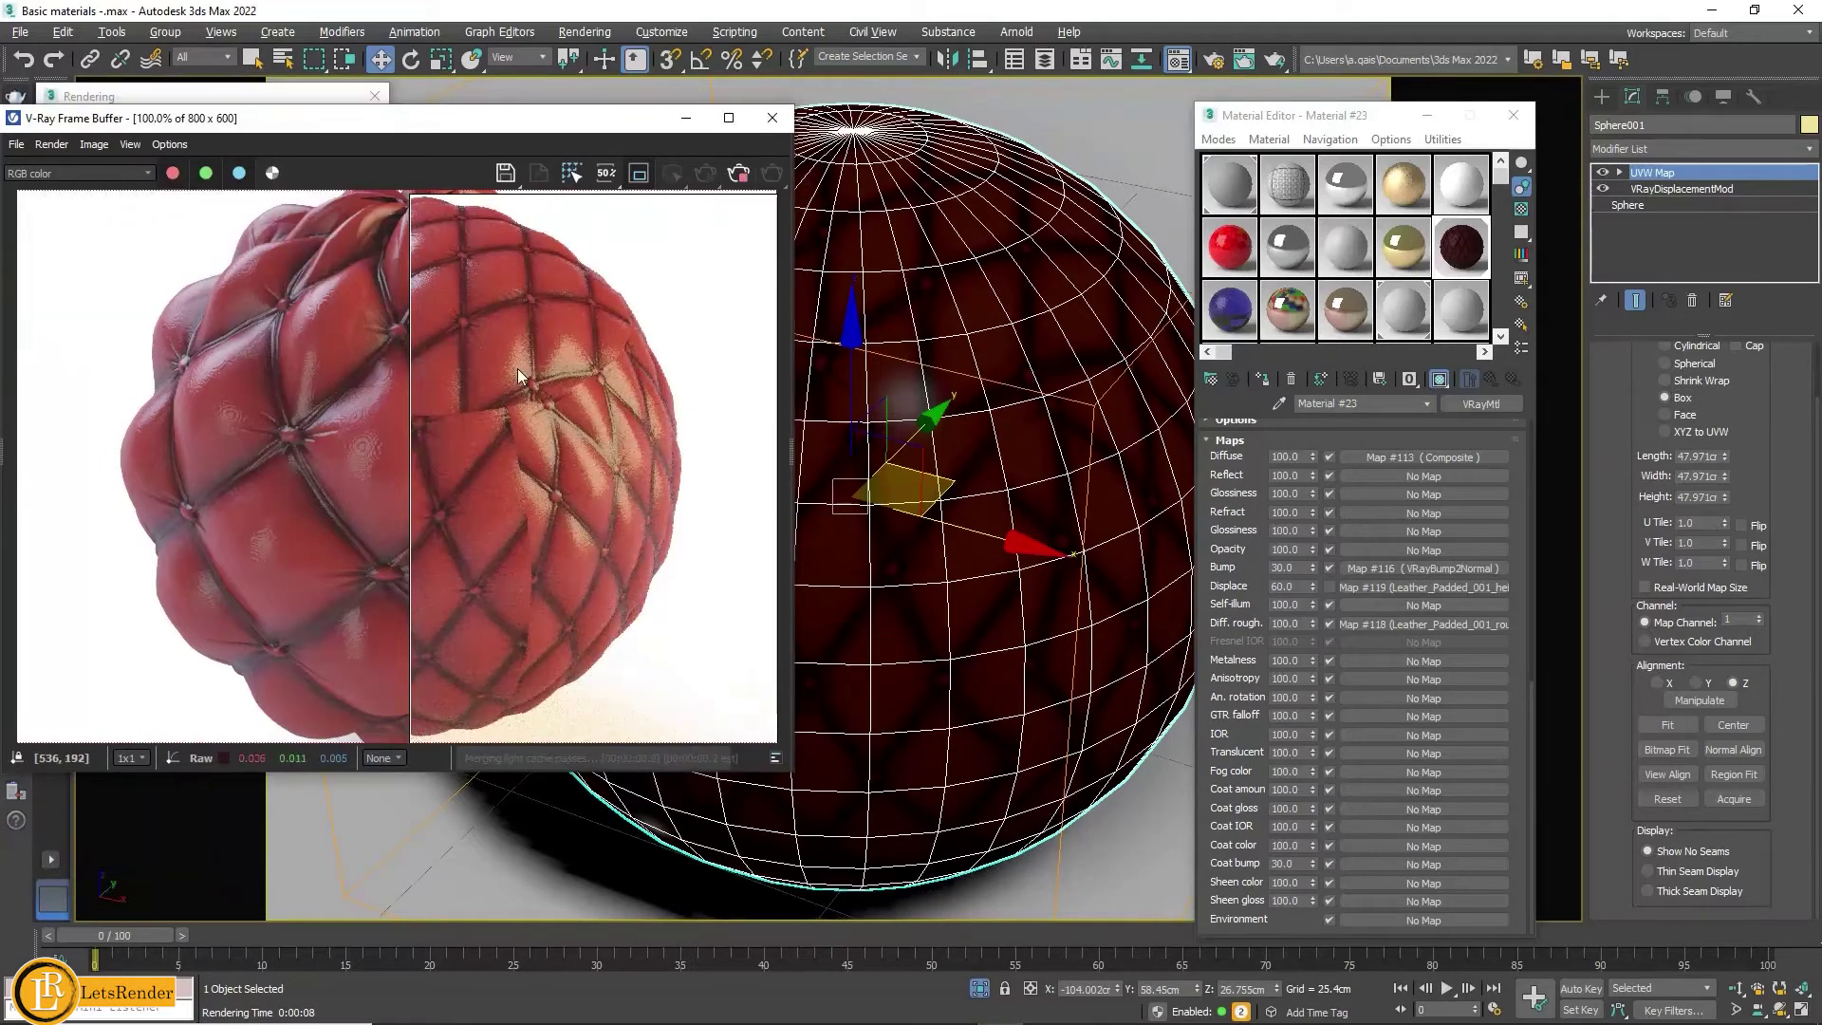
pyautogui.click(648, 176)
pyautogui.click(773, 173)
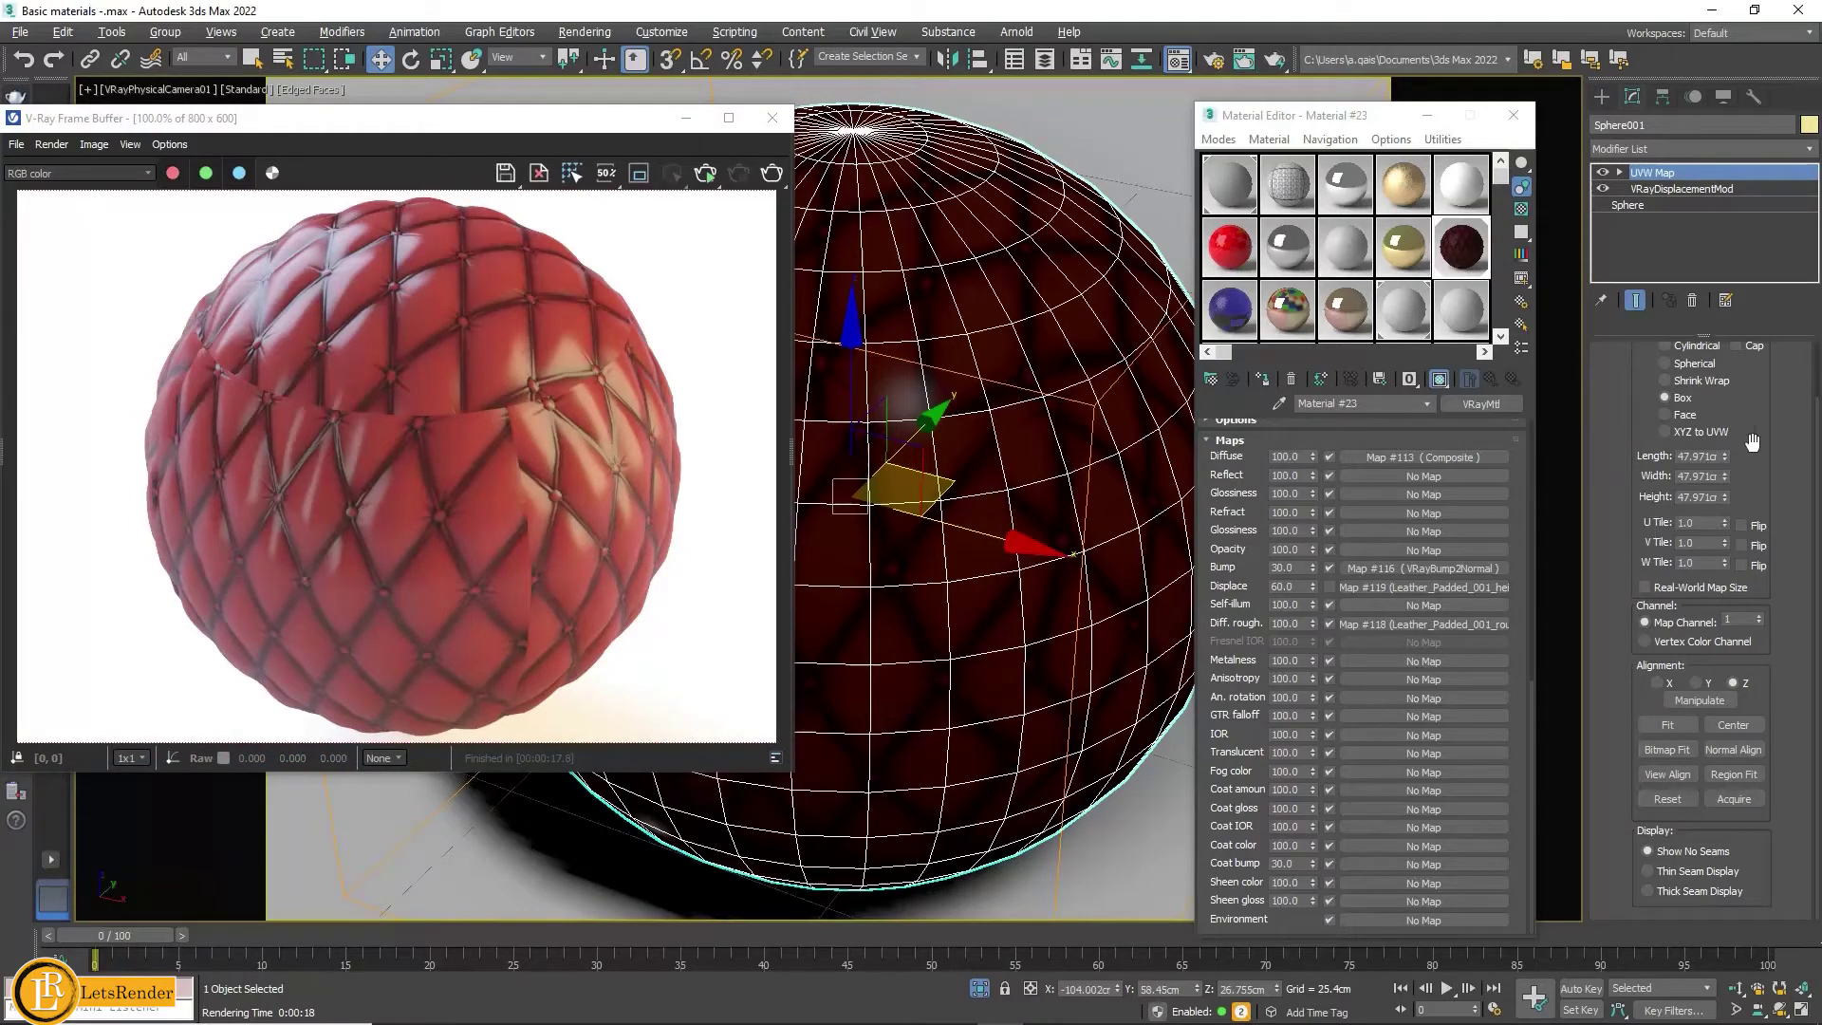
# Step: Uncheck Keep continuity in VRayDisplacementMod and render the sphere again
pyautogui.scroll(2, 1752, 442)
pyautogui.click(1690, 191)
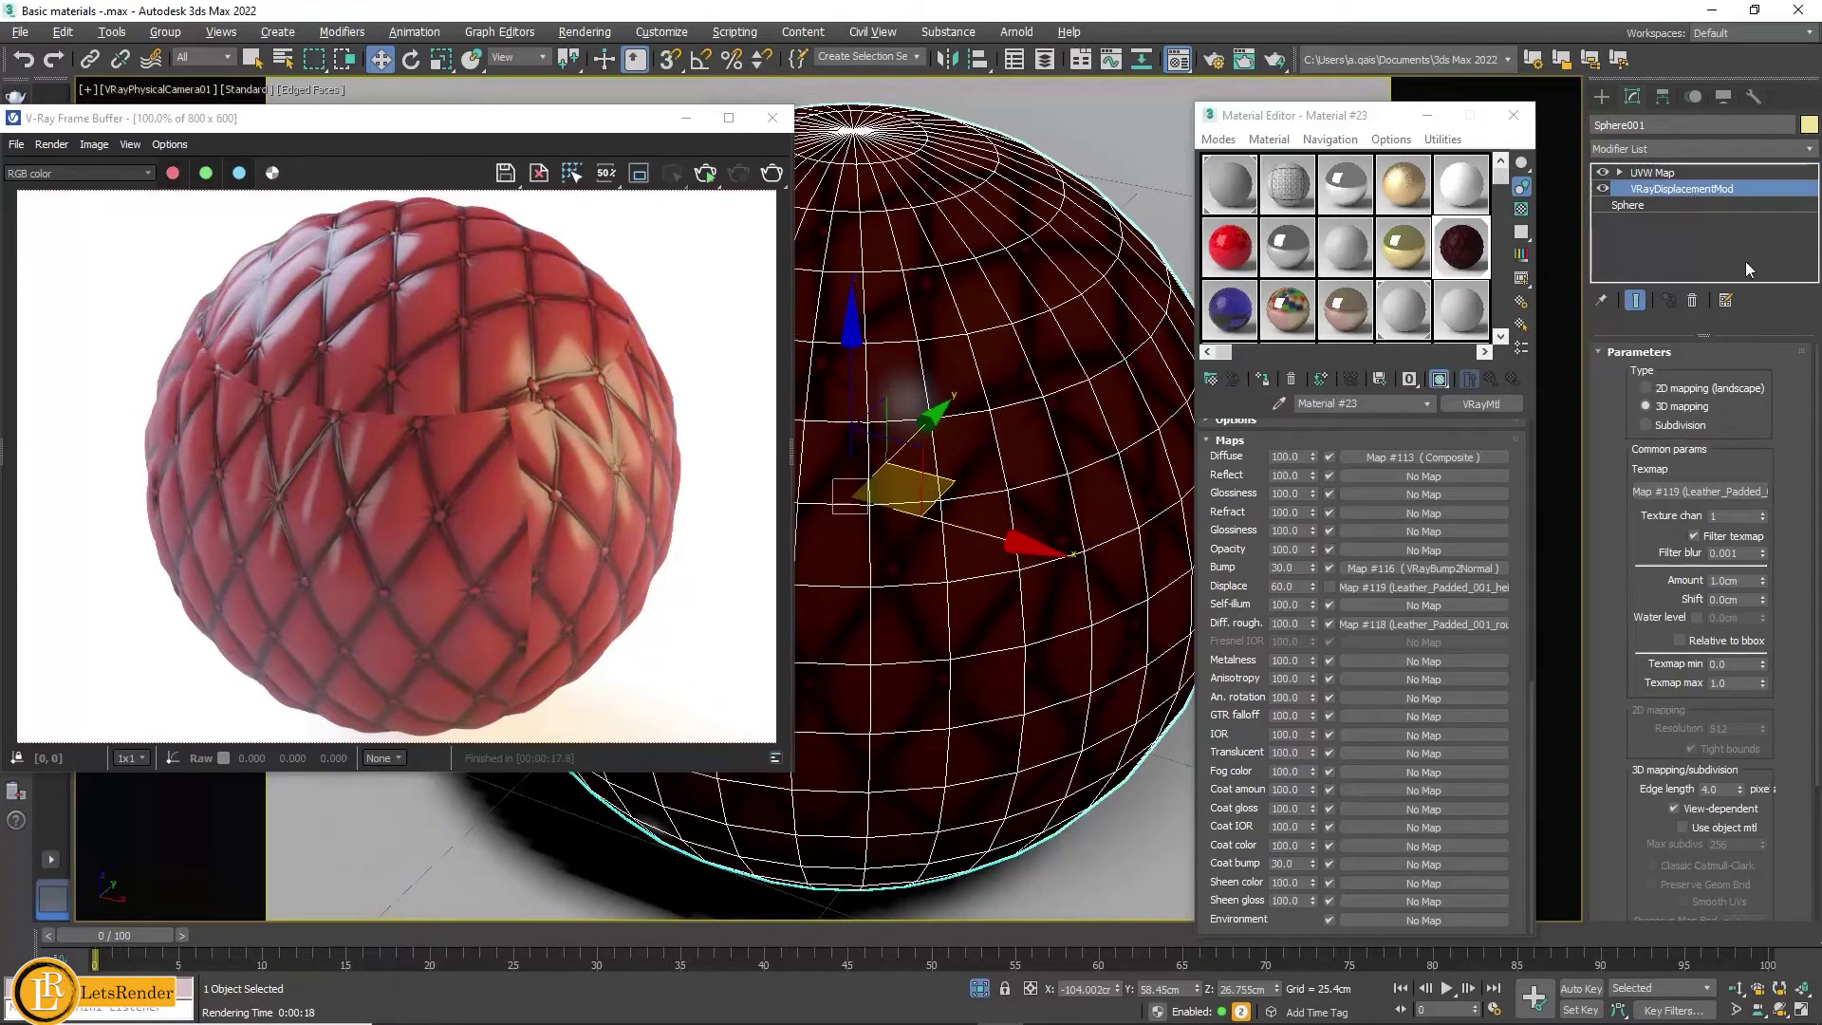
pyautogui.moveTo(1768, 754); pyautogui.dragTo(1777, 501)
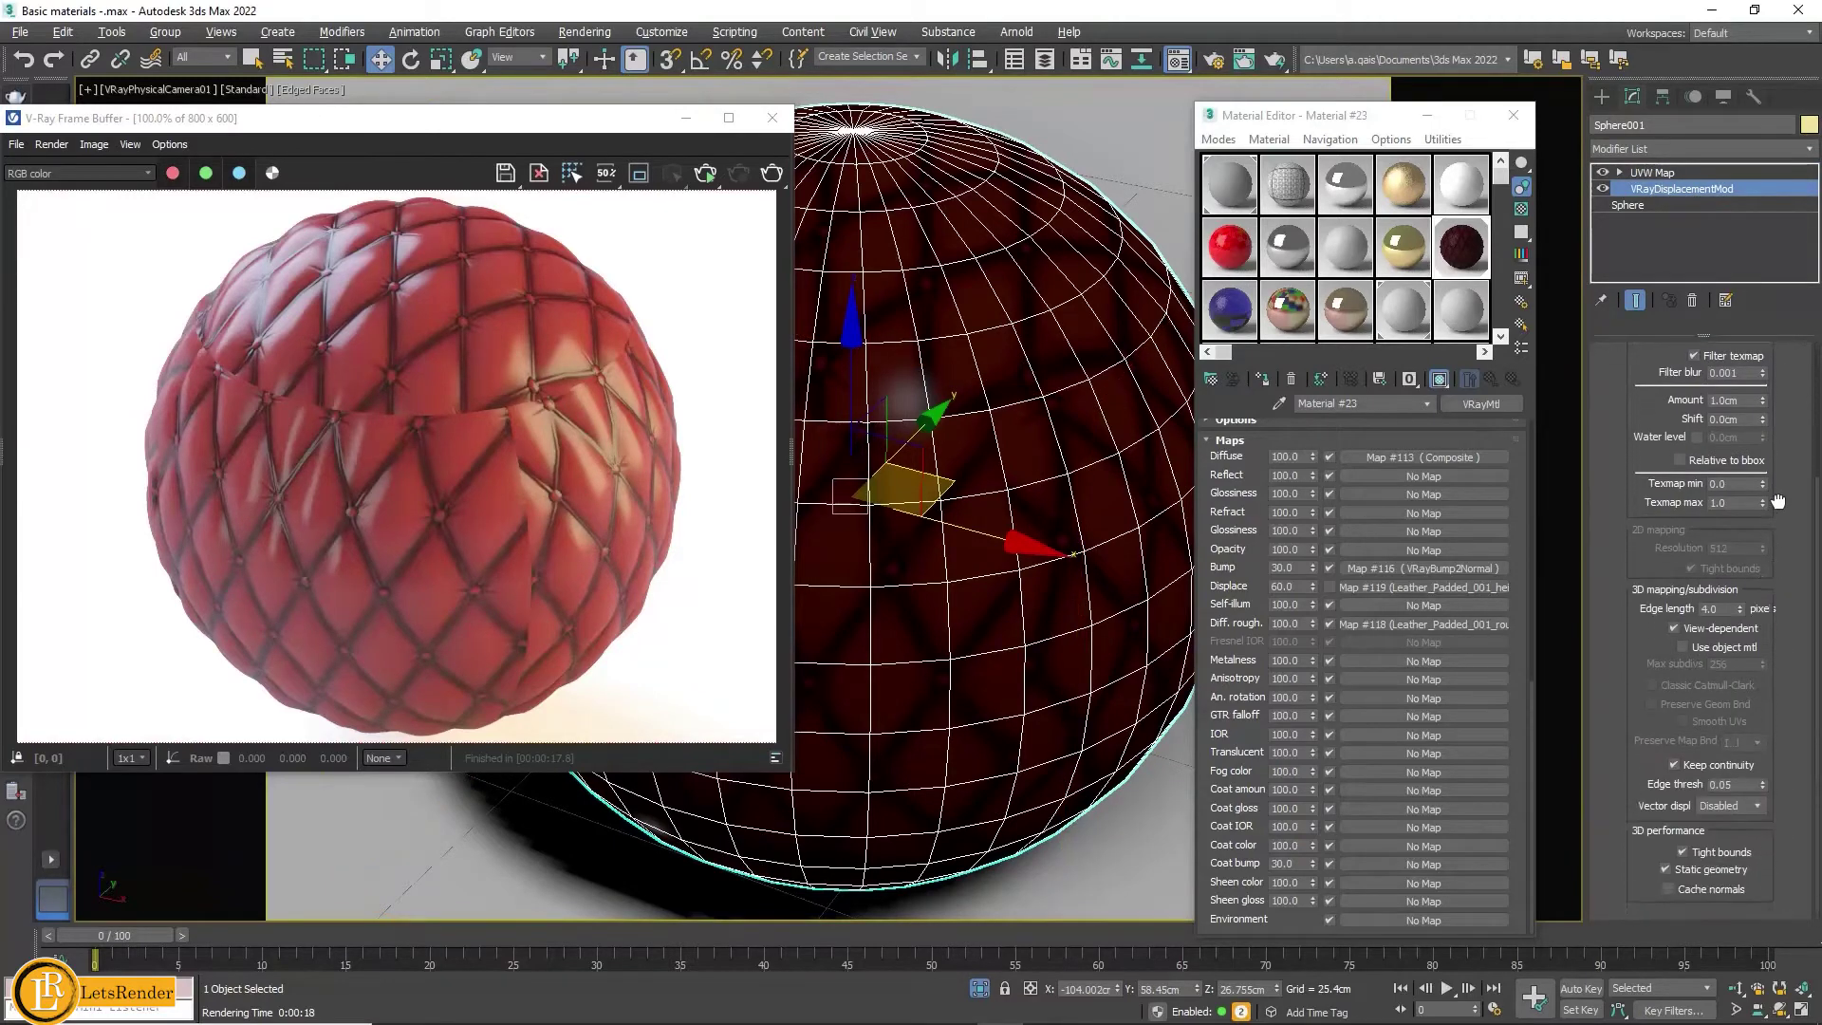
pyautogui.click(1676, 762)
pyautogui.click(773, 174)
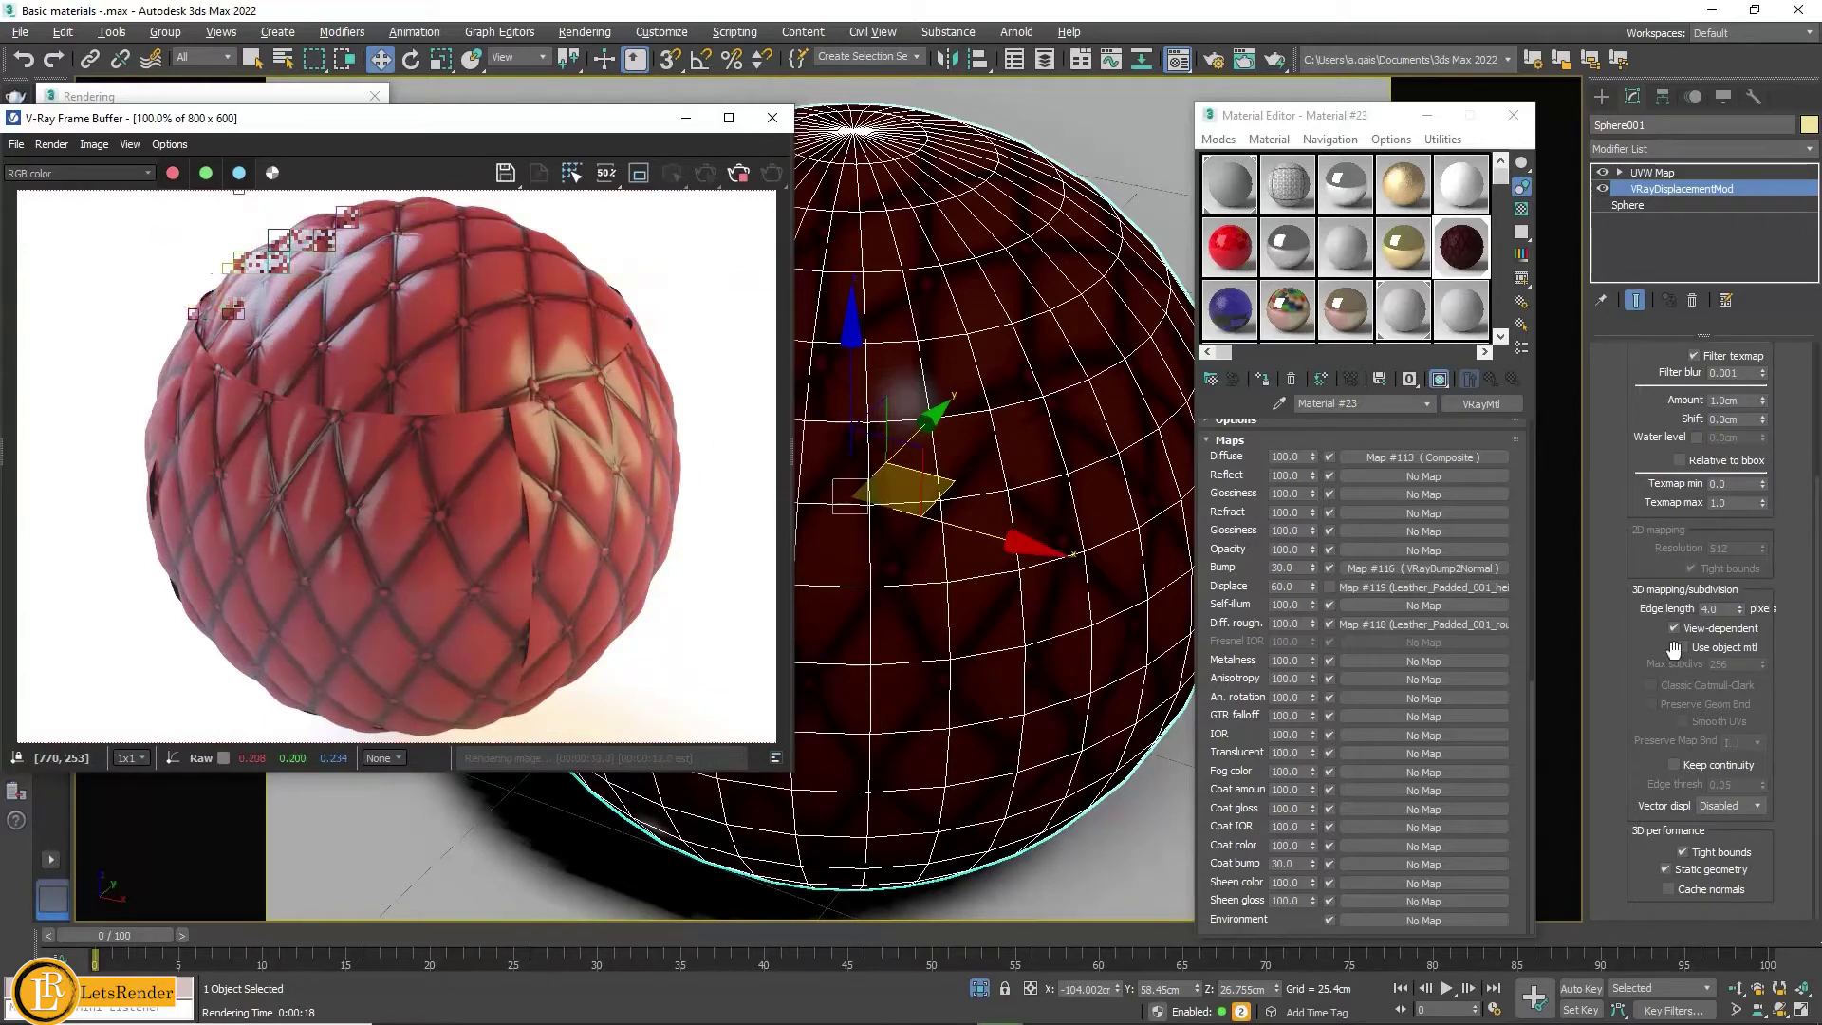
# Step: Re-enable Keep continuity and inspect the UVW Map modifier's V and W tiling values
pyautogui.click(1674, 765)
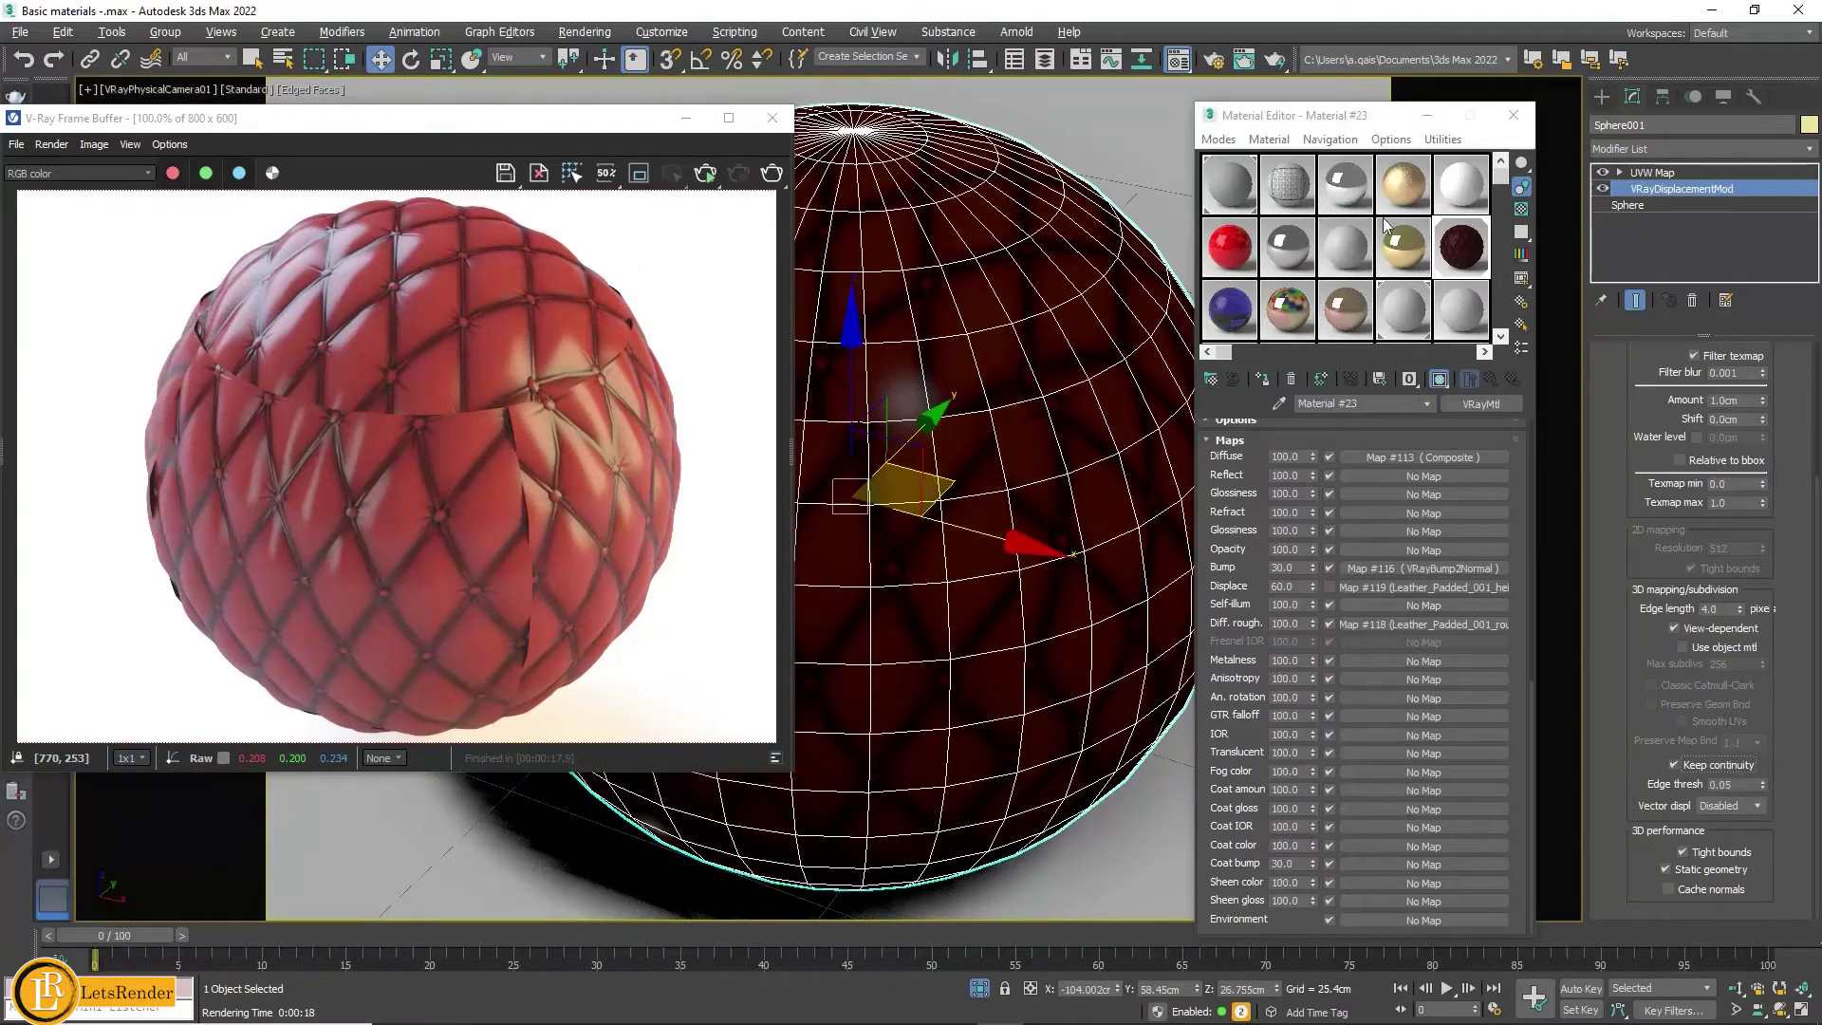
pyautogui.click(1678, 176)
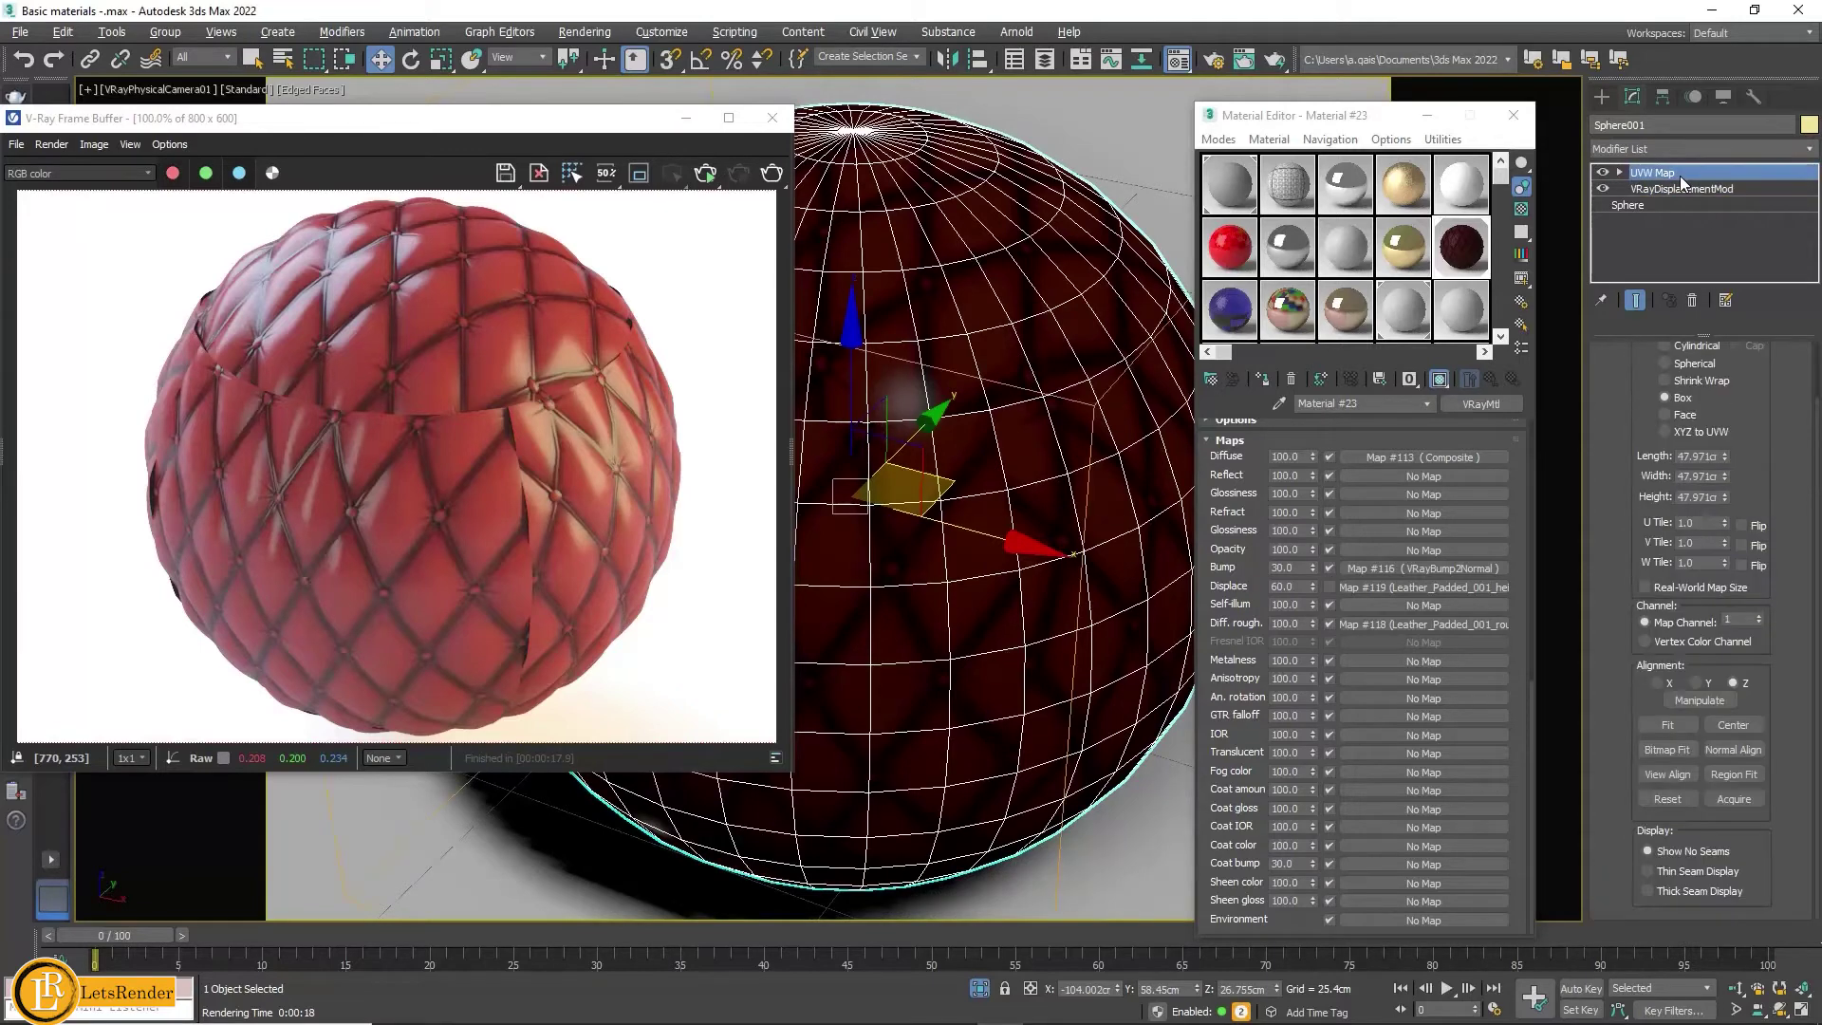
pyautogui.doubleClick(1707, 542)
pyautogui.doubleClick(1706, 566)
pyautogui.moveTo(1034, 259); pyautogui.dragTo(1064, 266, button='middle')
# Step: Delete the UVW Map modifier and render the sphere with only displacement
pyautogui.click(1691, 300)
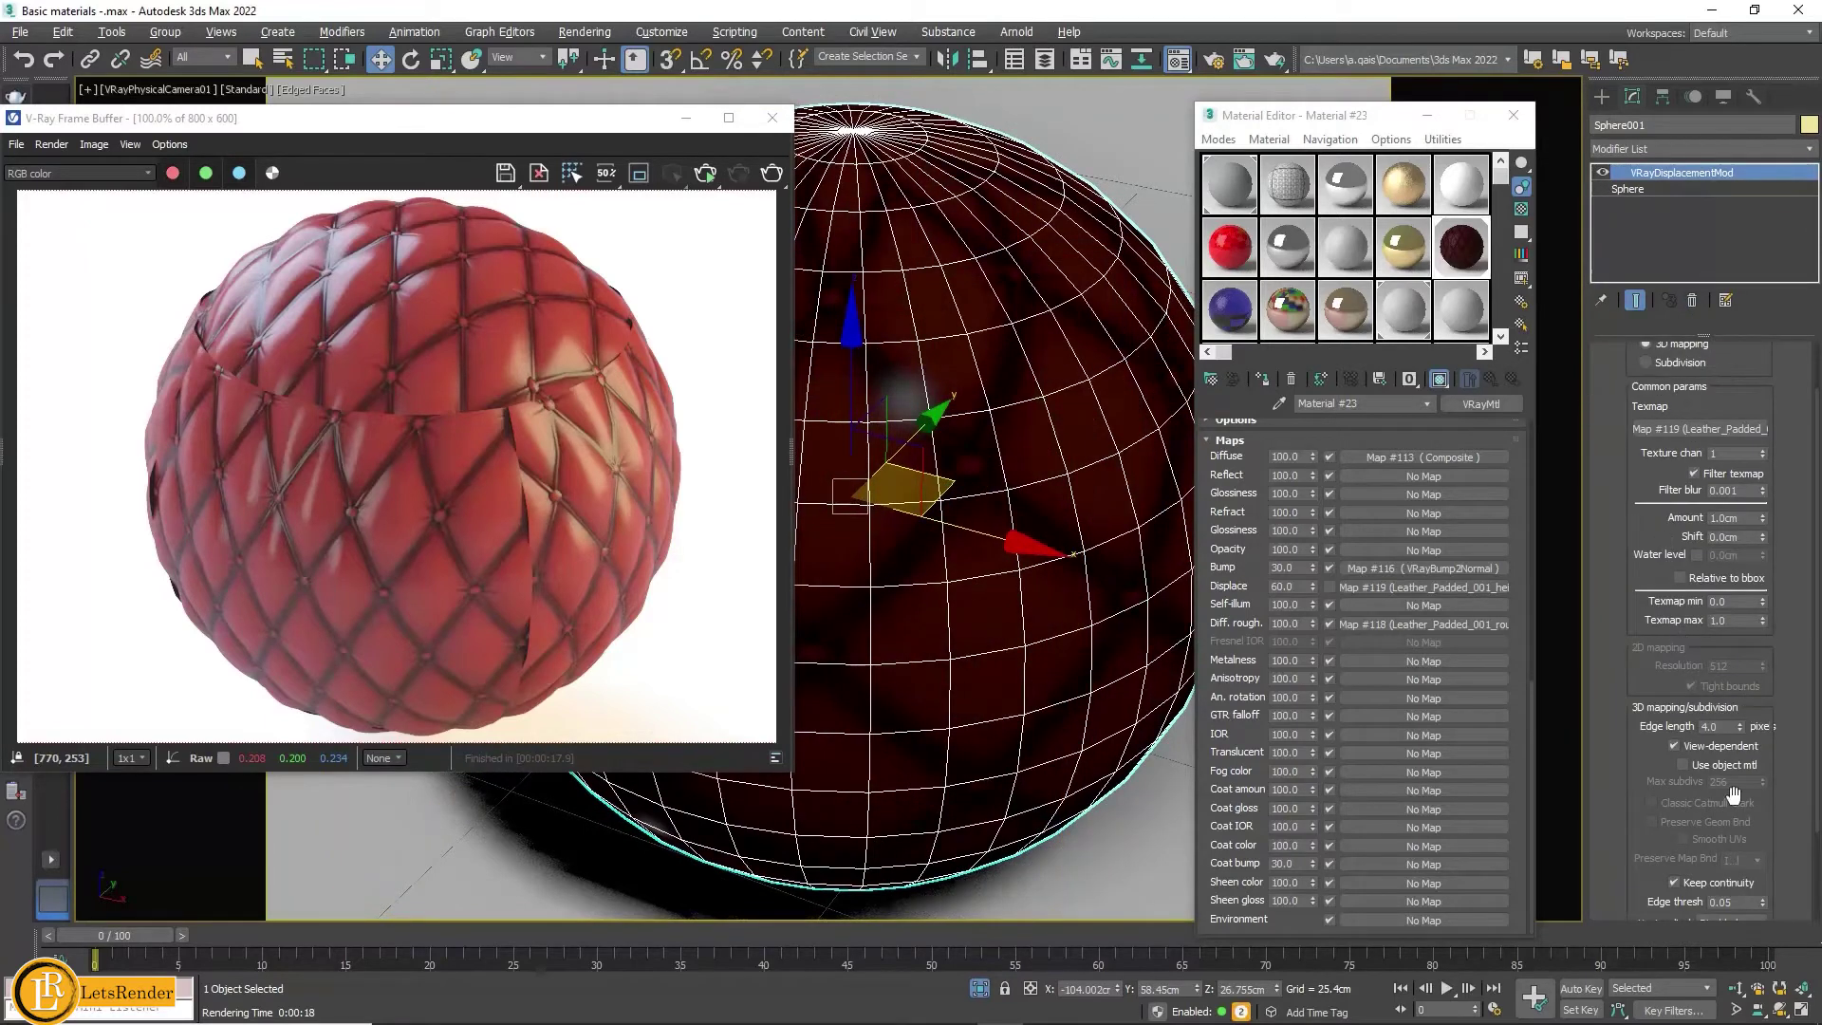
pyautogui.moveTo(1638, 748); pyautogui.dragTo(1635, 595)
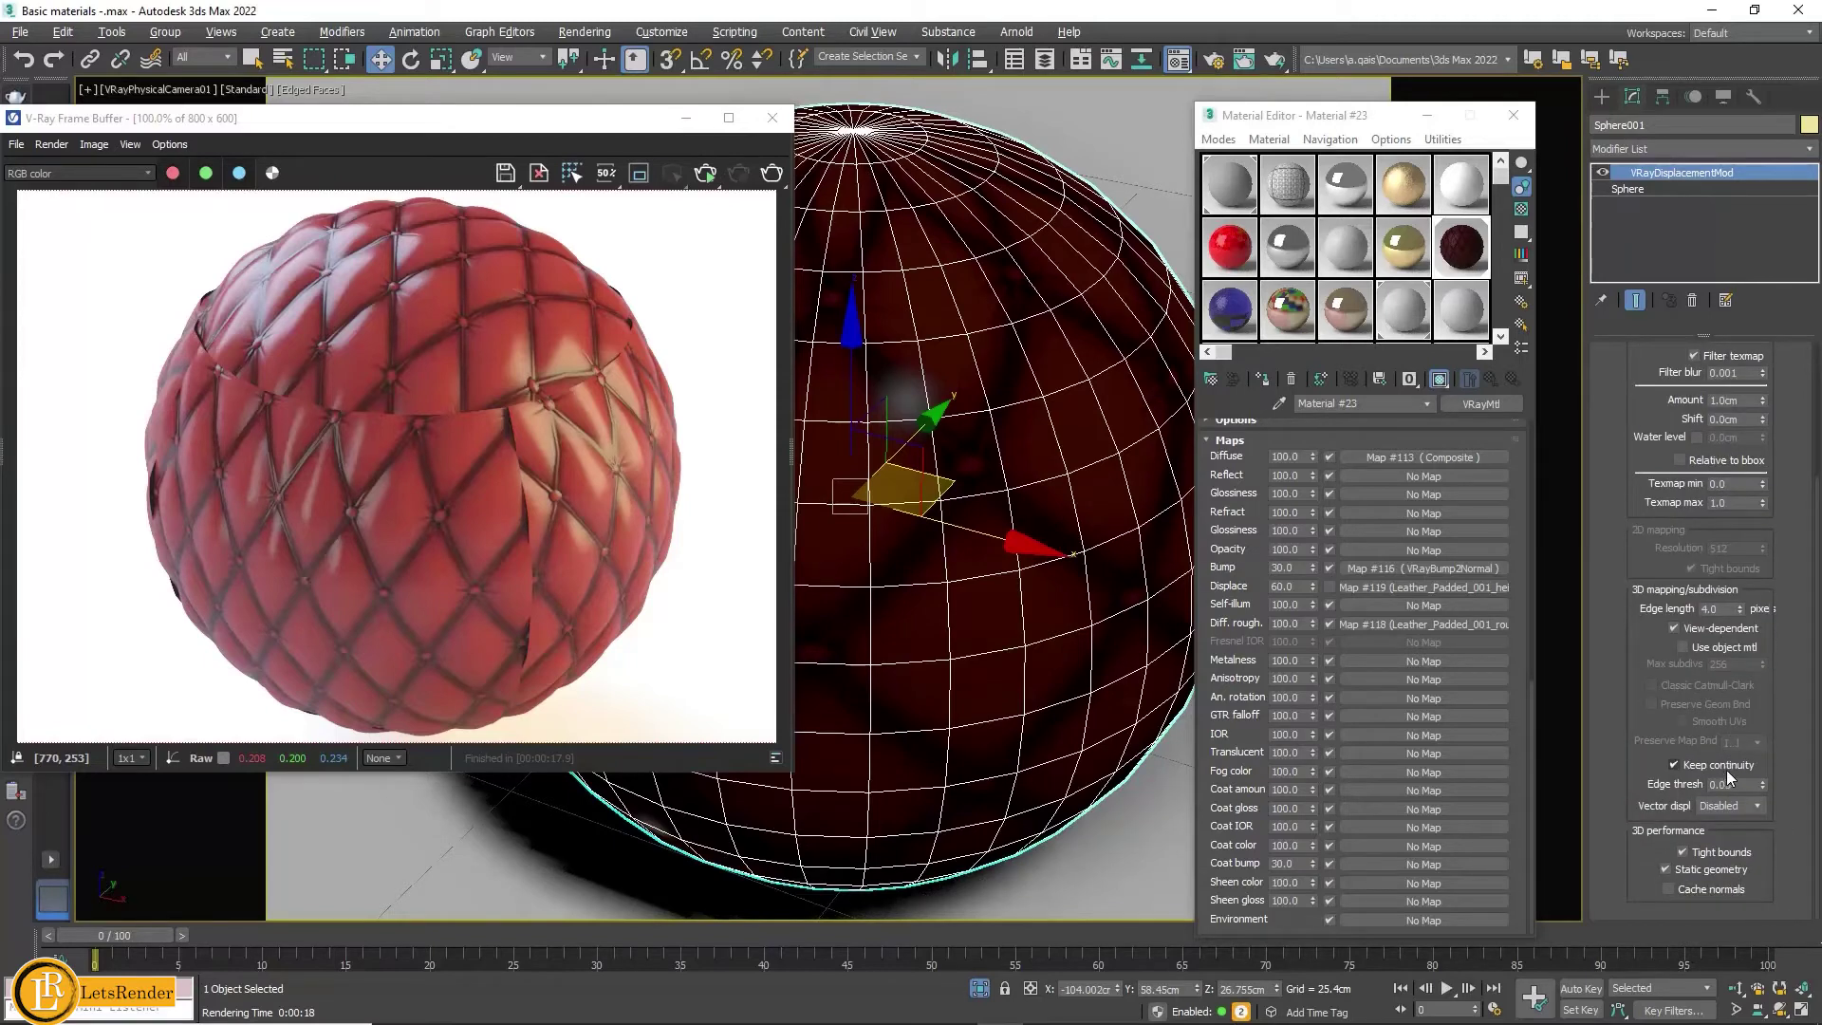
pyautogui.click(772, 173)
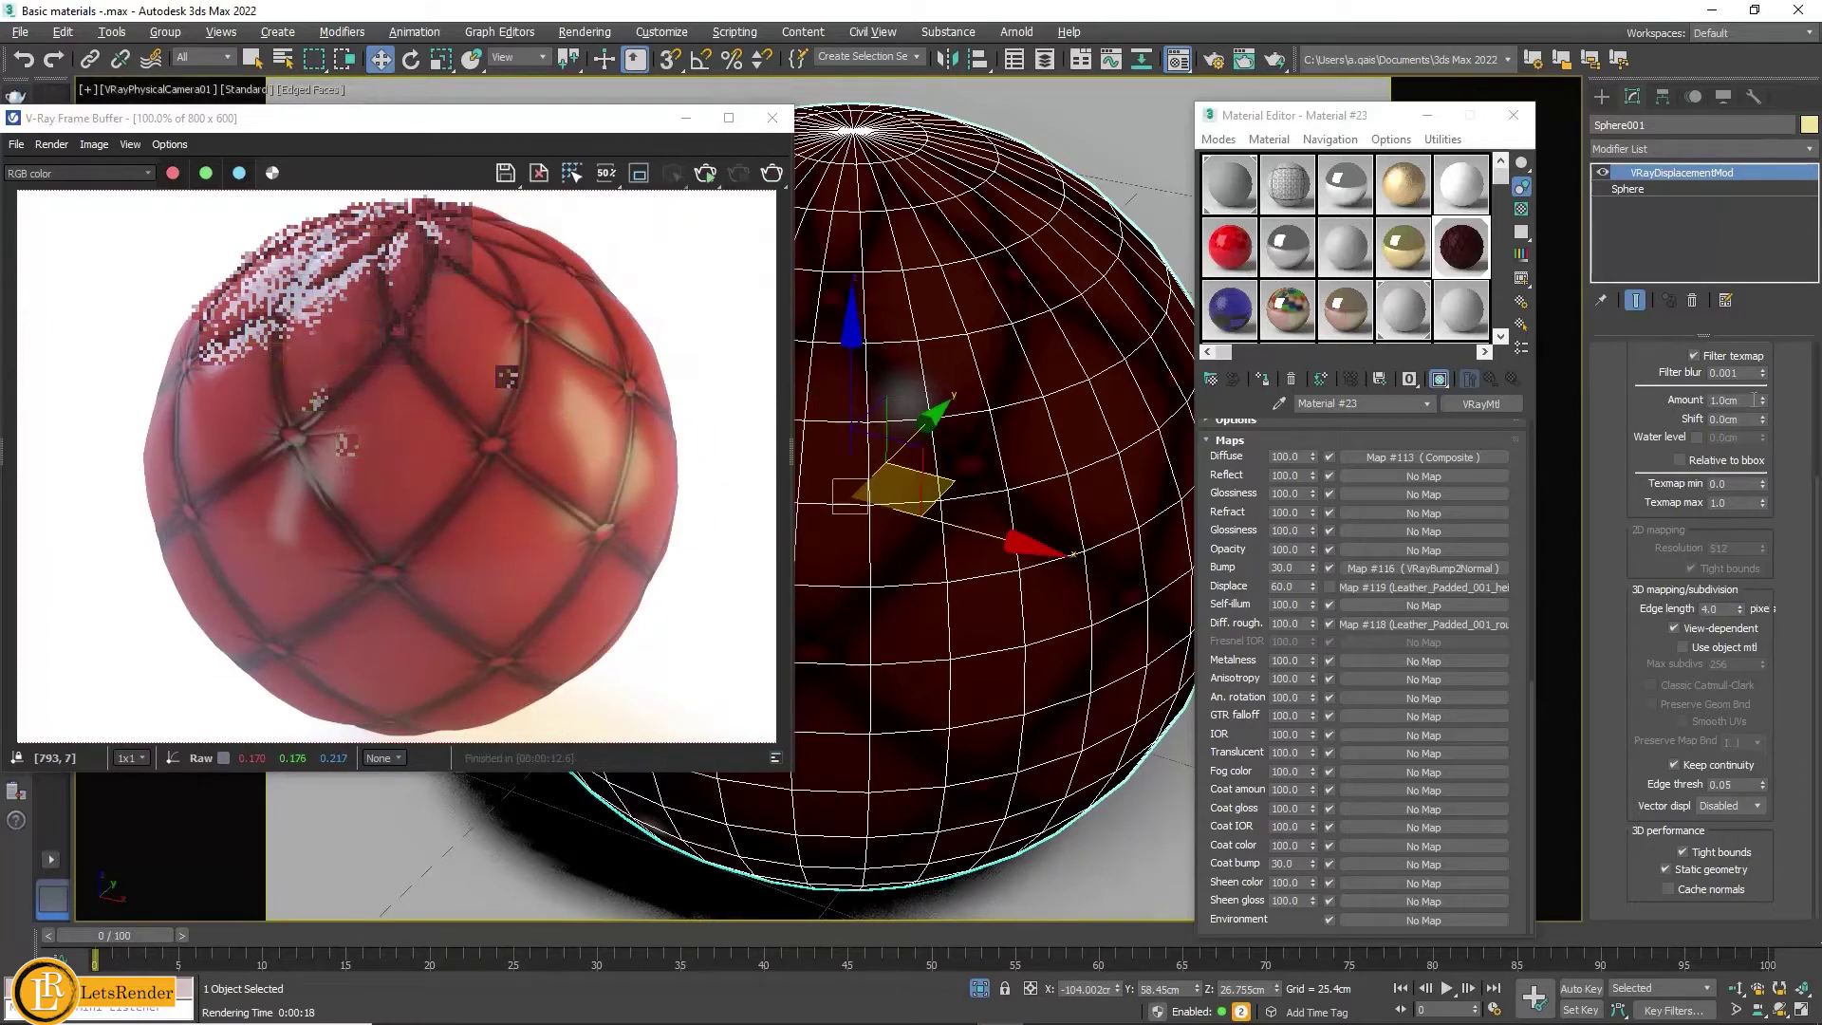
# Step: Set the VRayDisplacementMod Amount to 6.0cm and render the sphere again
pyautogui.moveTo(1753, 399); pyautogui.dragTo(1600, 399)
pyautogui.write('6')
pyautogui.press('Return')
pyautogui.click(778, 178)
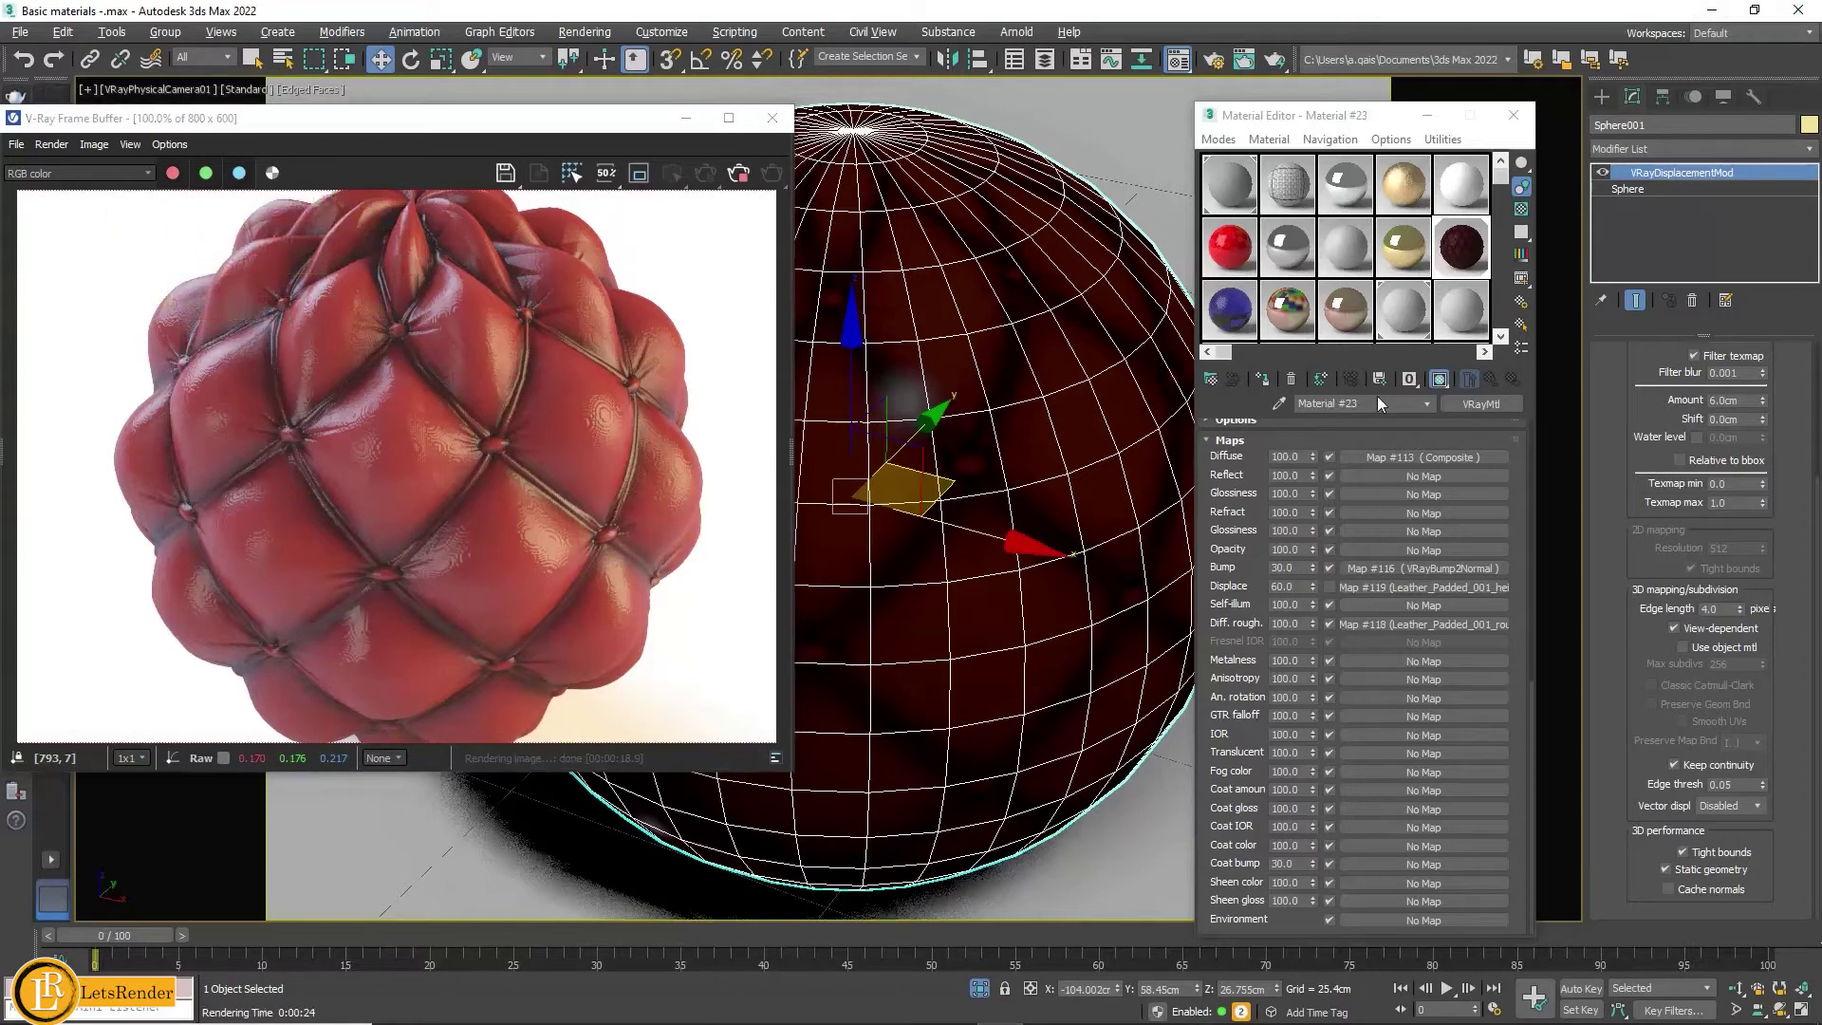
# Step: Assign a blank material from an unused sample slot to the sphere and render it
pyautogui.click(1460, 322)
pyautogui.click(1264, 380)
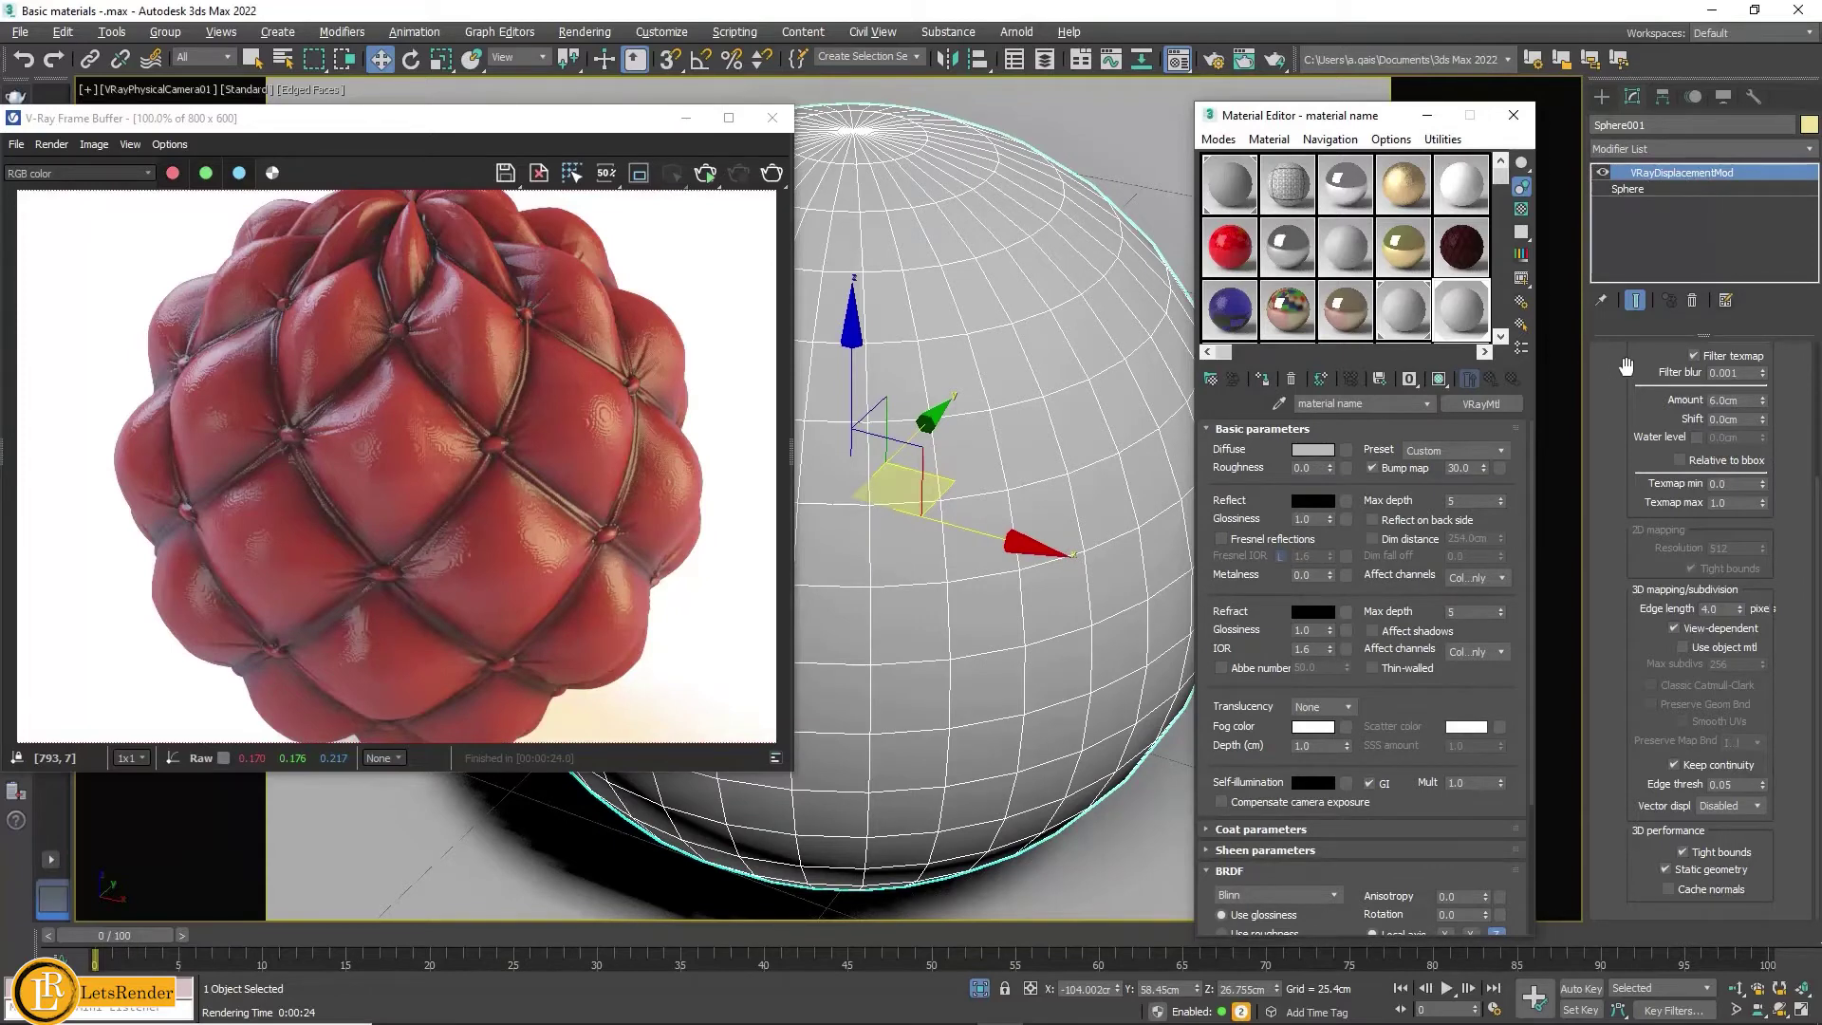
pyautogui.moveTo(1625, 366); pyautogui.dragTo(1598, 685)
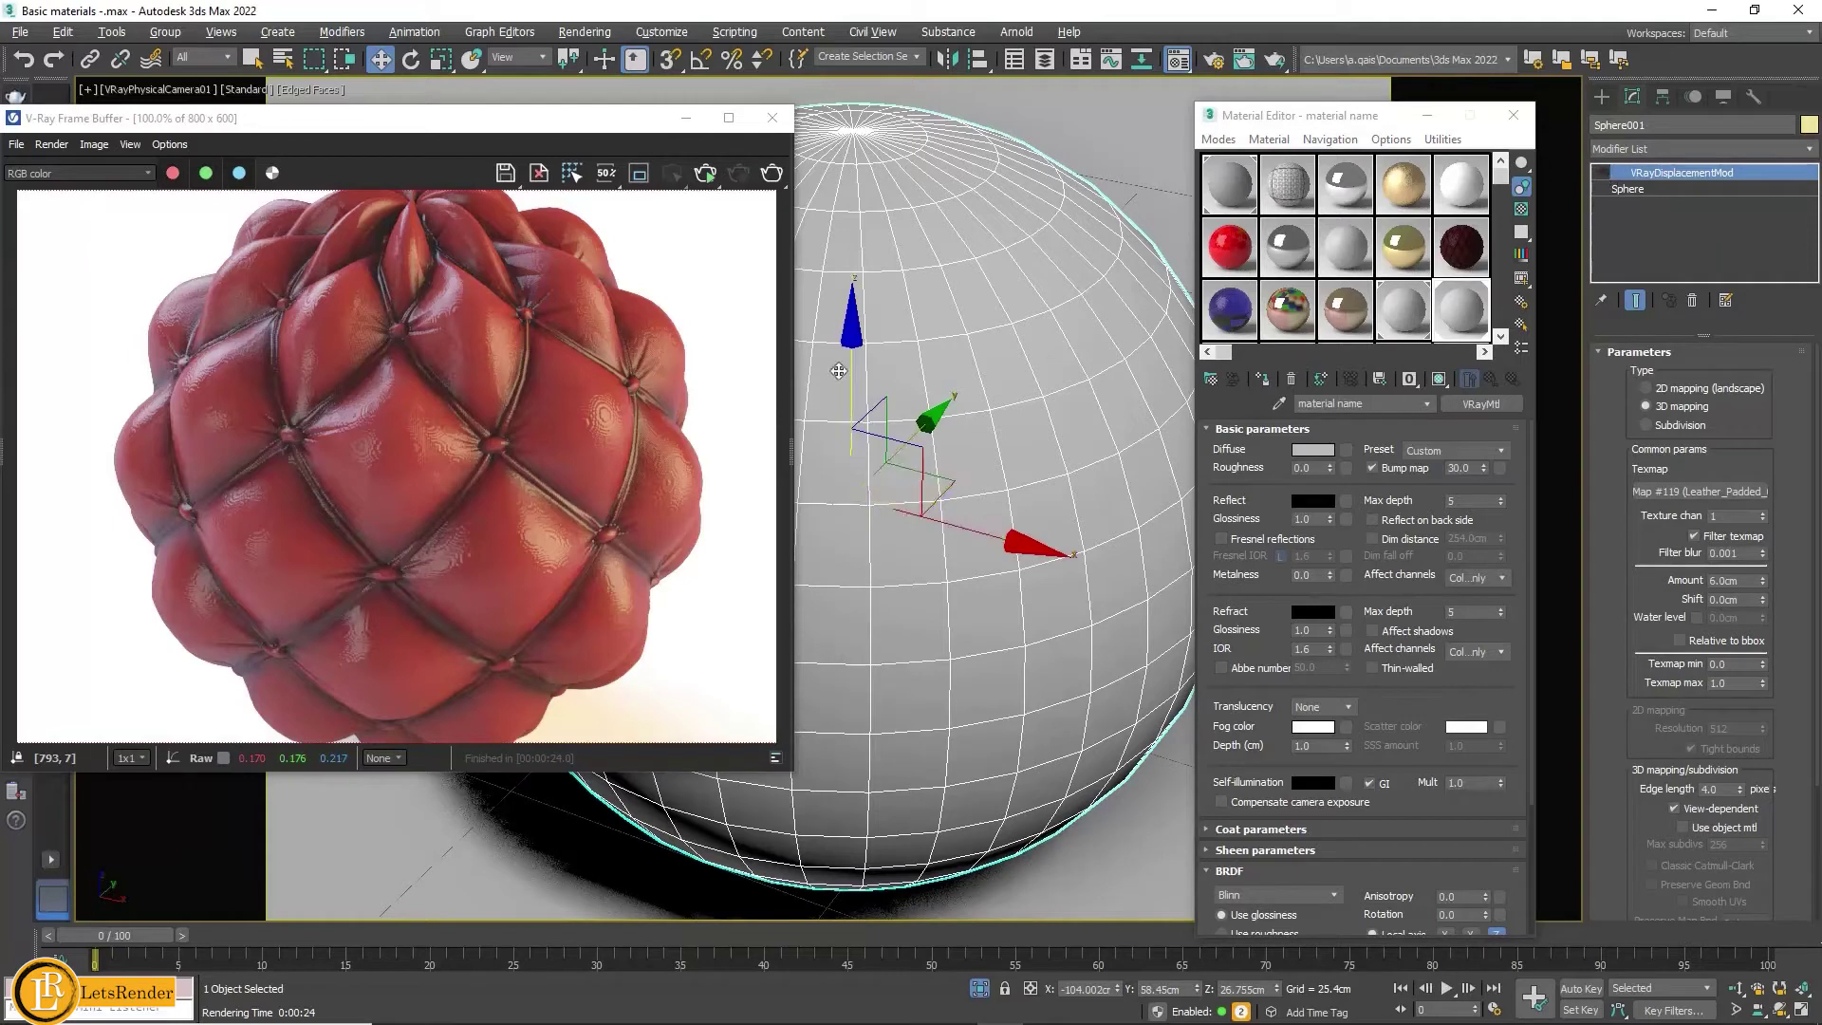
pyautogui.click(772, 172)
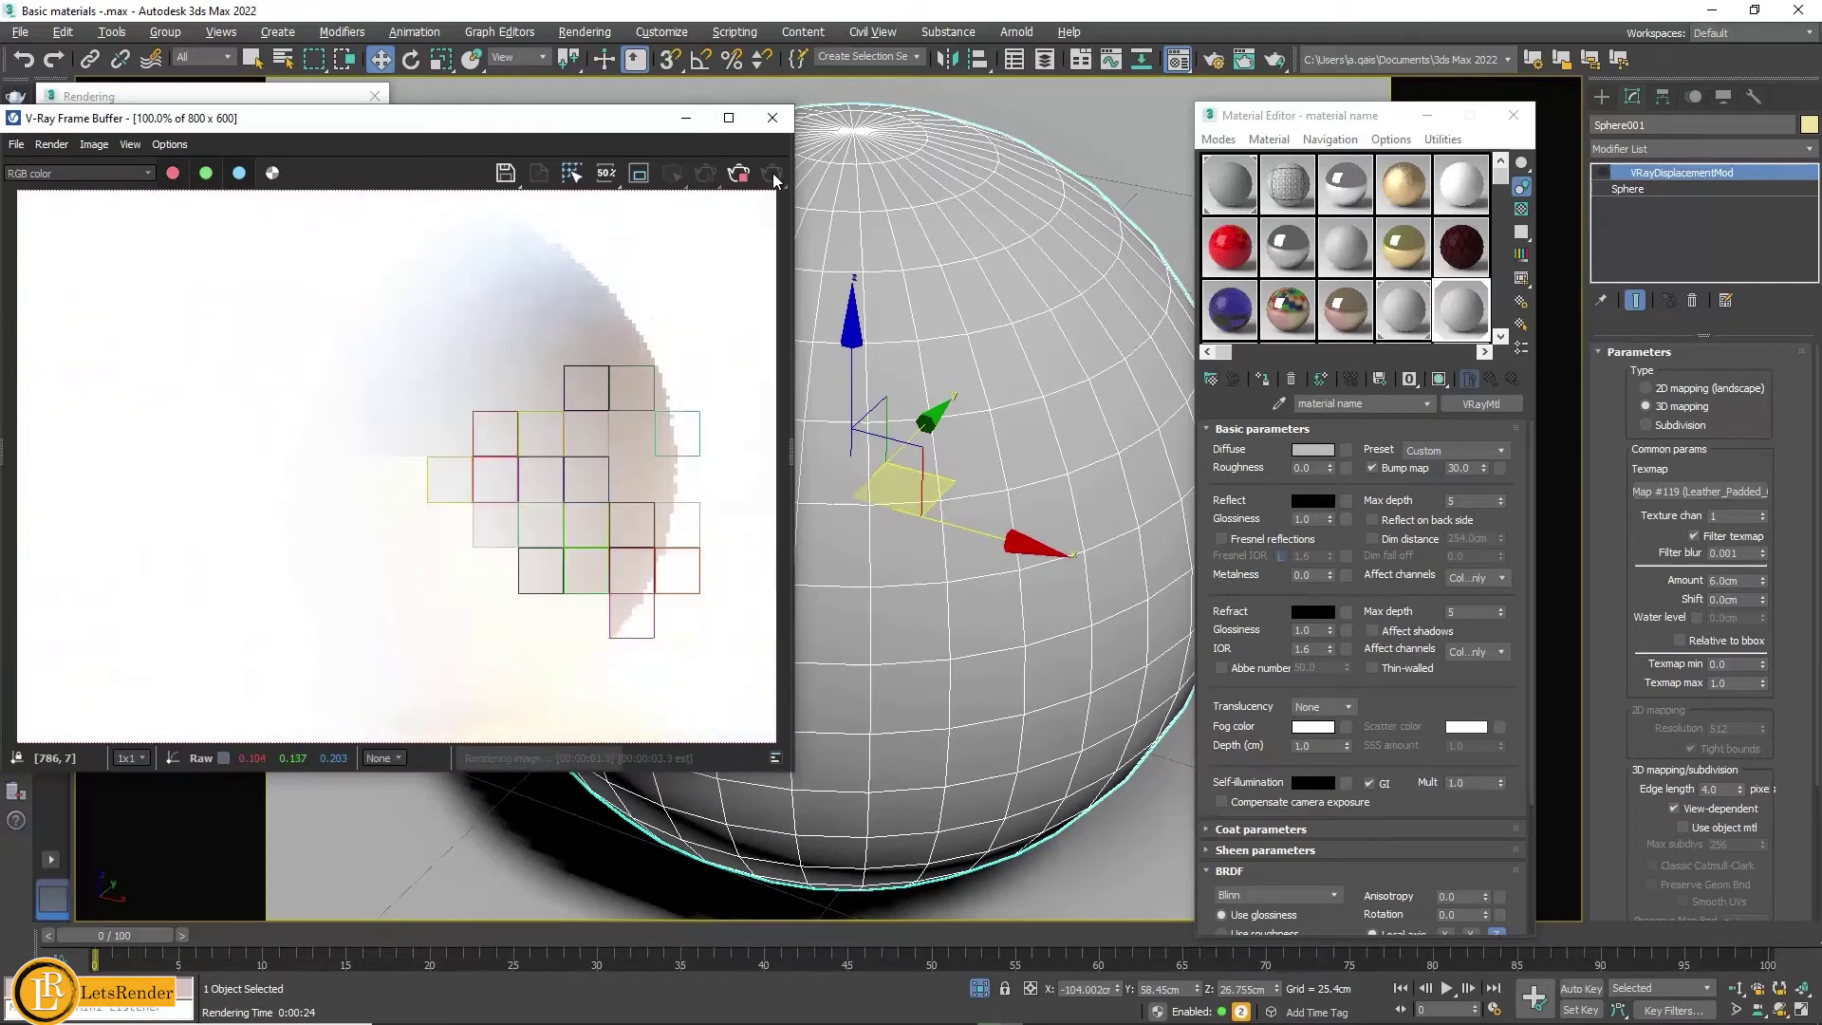
# Step: Stop the render, lower the VFB Exposure so the white sphere shows, and reposition the window
pyautogui.click(772, 172)
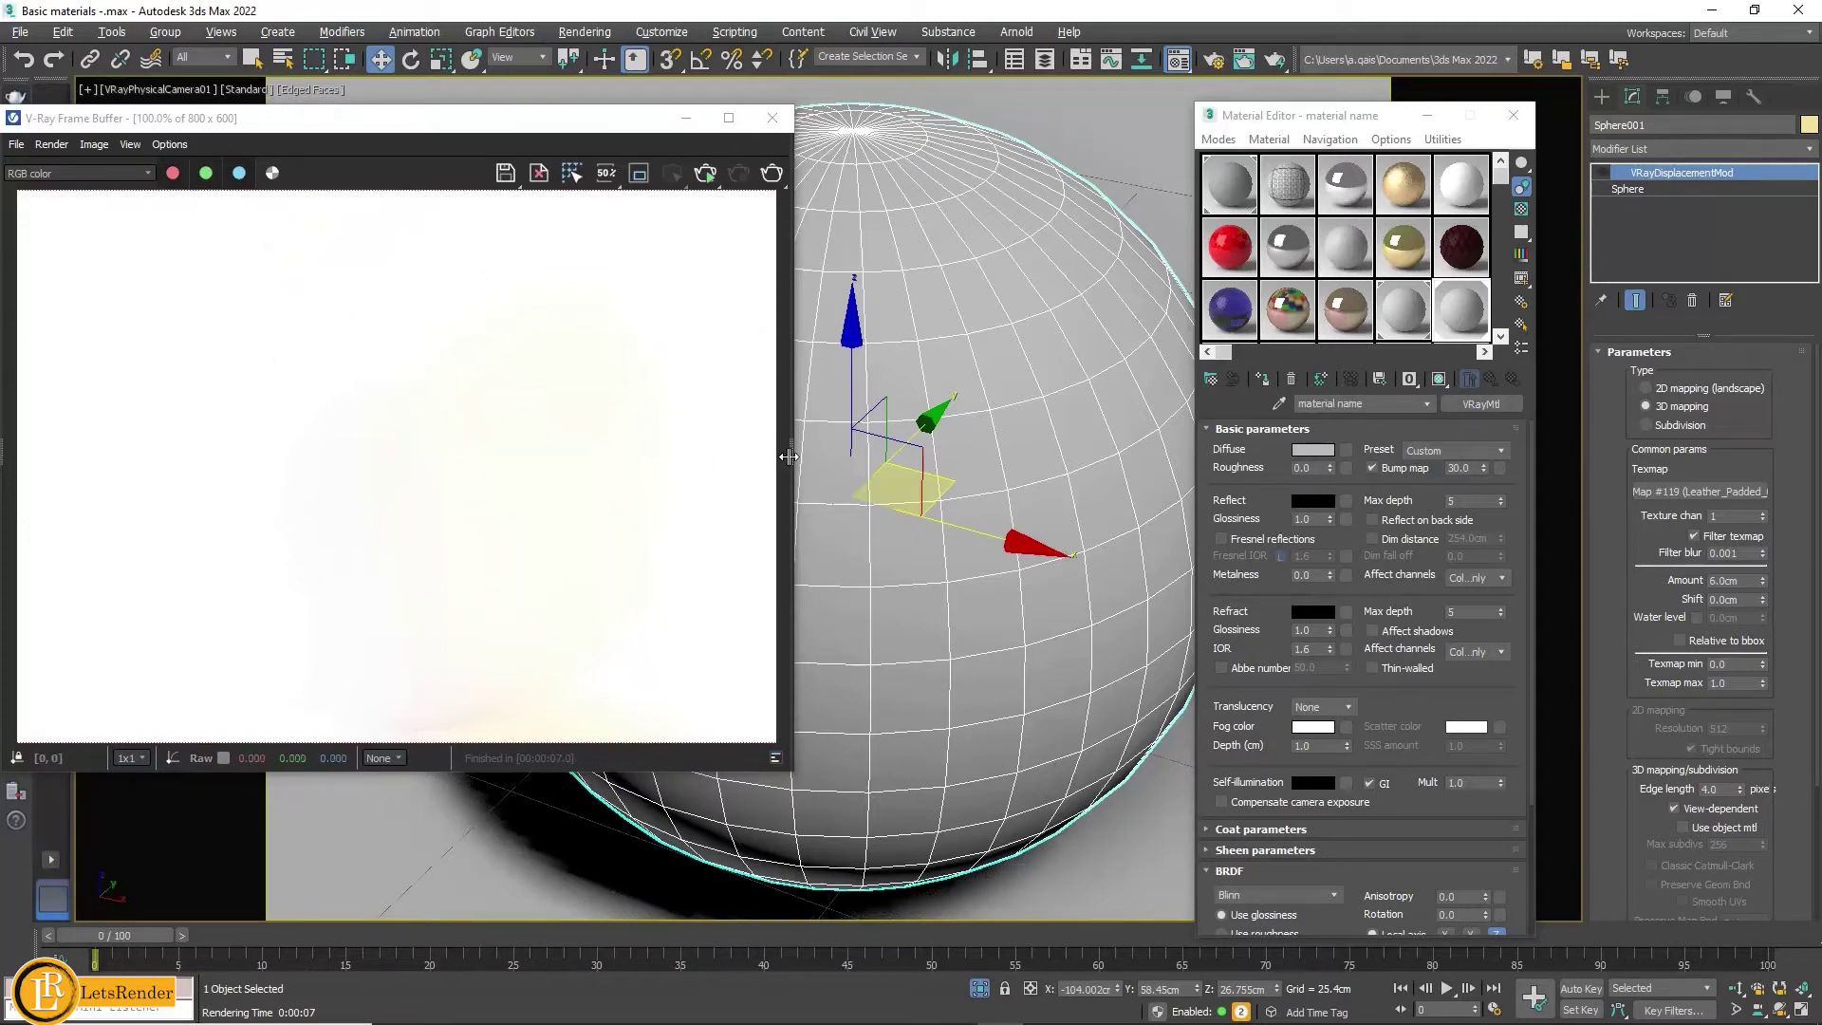
pyautogui.moveTo(789, 457); pyautogui.dragTo(547, 484)
pyautogui.moveTo(682, 556)
pyautogui.mouseDown()
pyautogui.moveTo(635, 562)
pyautogui.moveTo(657, 562)
pyautogui.mouseUp()
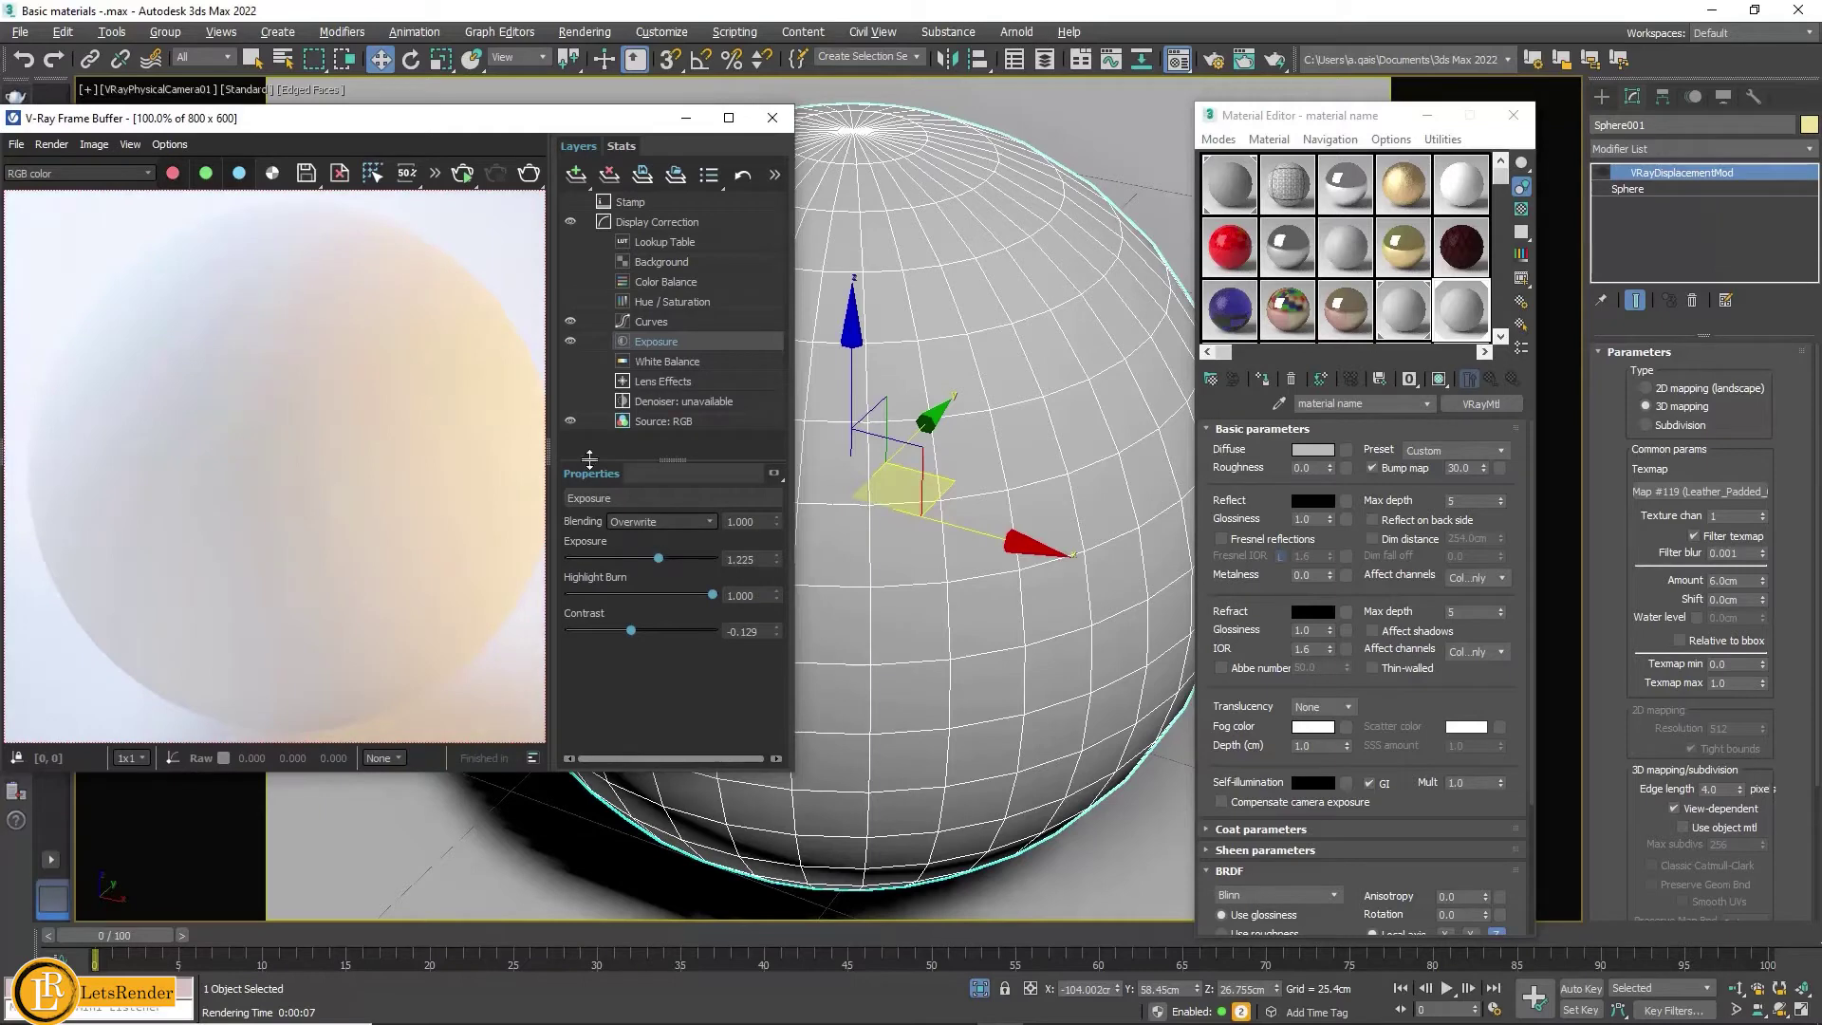
pyautogui.moveTo(549, 456); pyautogui.dragTo(753, 463)
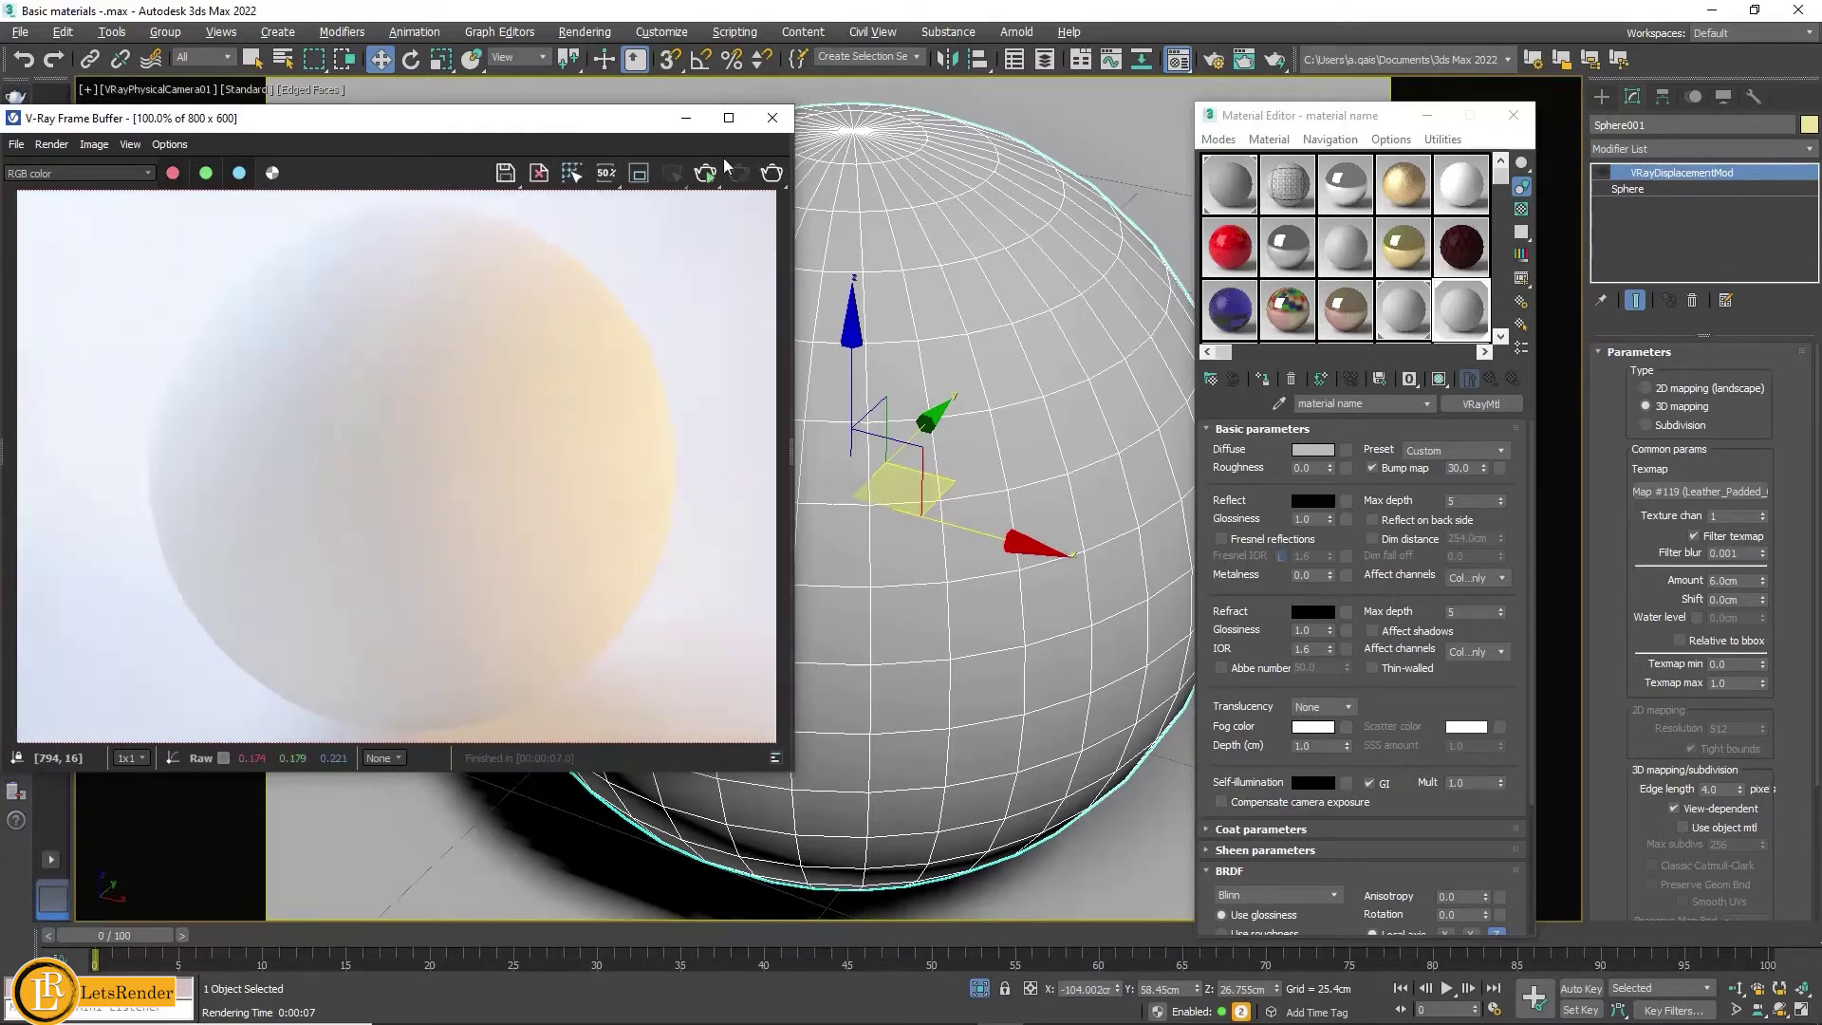
pyautogui.moveTo(643, 129); pyautogui.dragTo(732, 217)
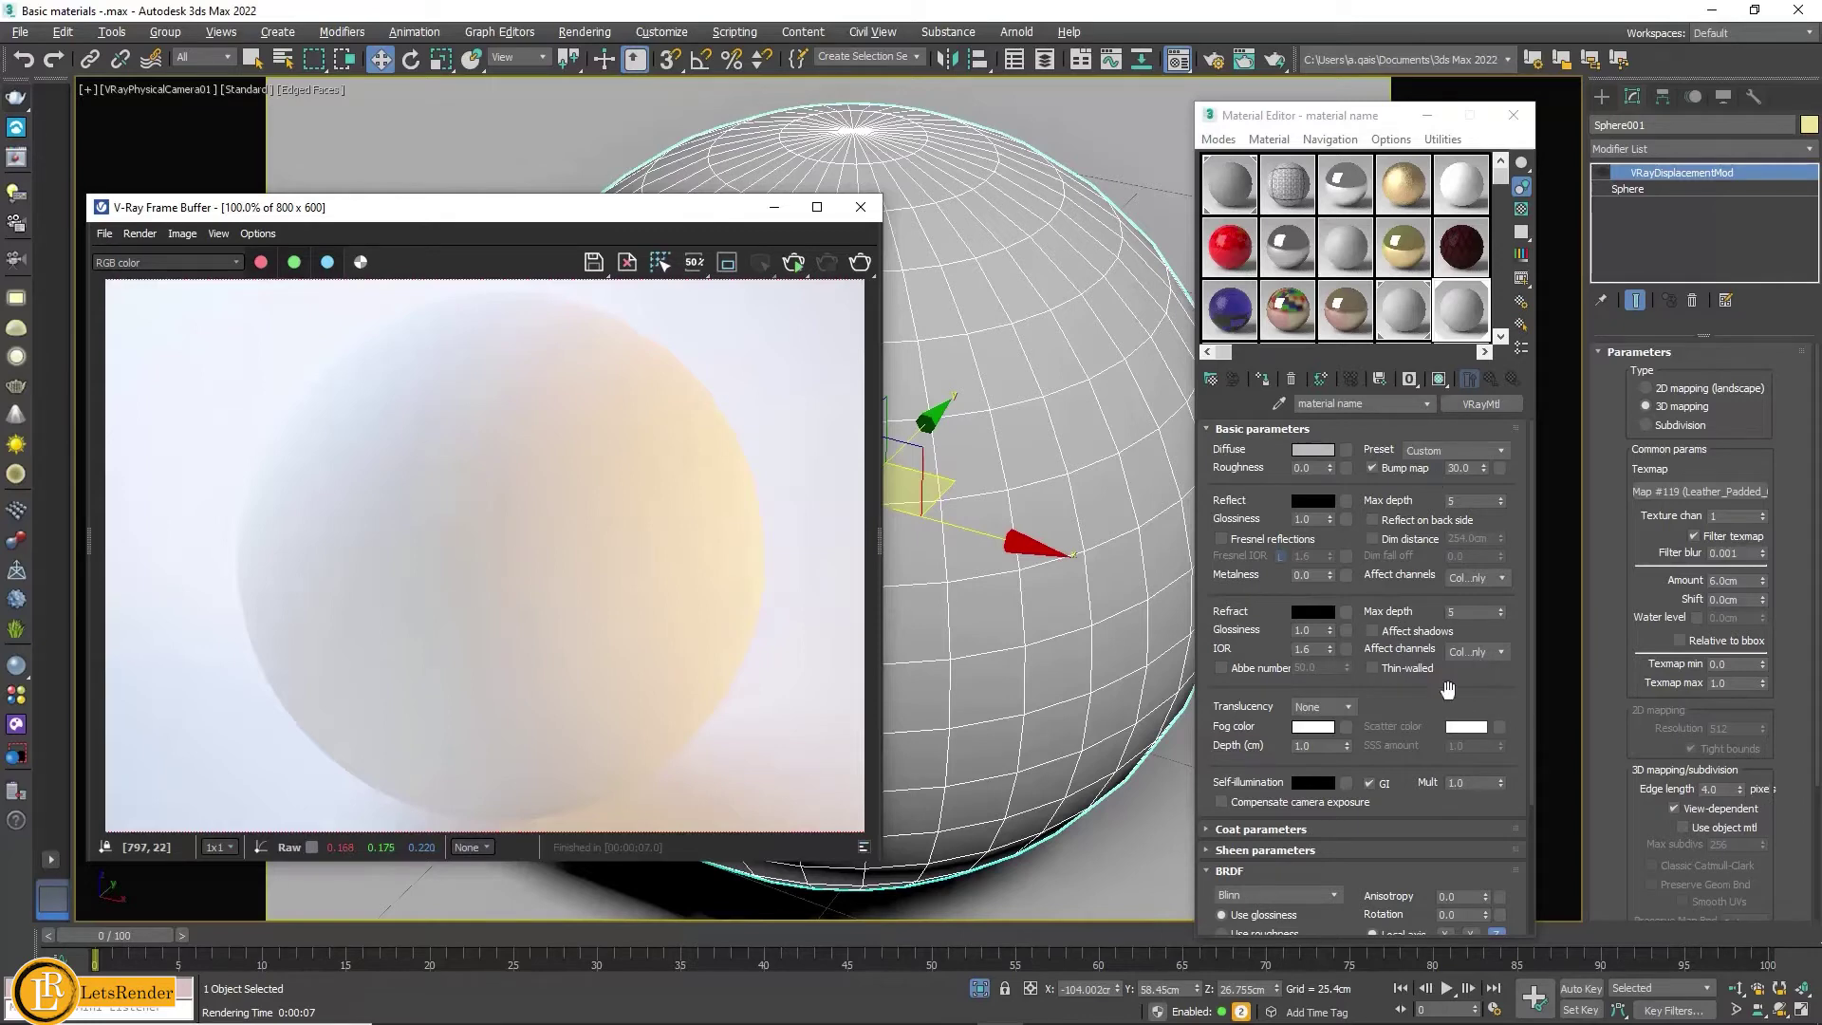
# Step: Make the material's Diffuse map a Composite map
pyautogui.scroll(-2, 1439, 687)
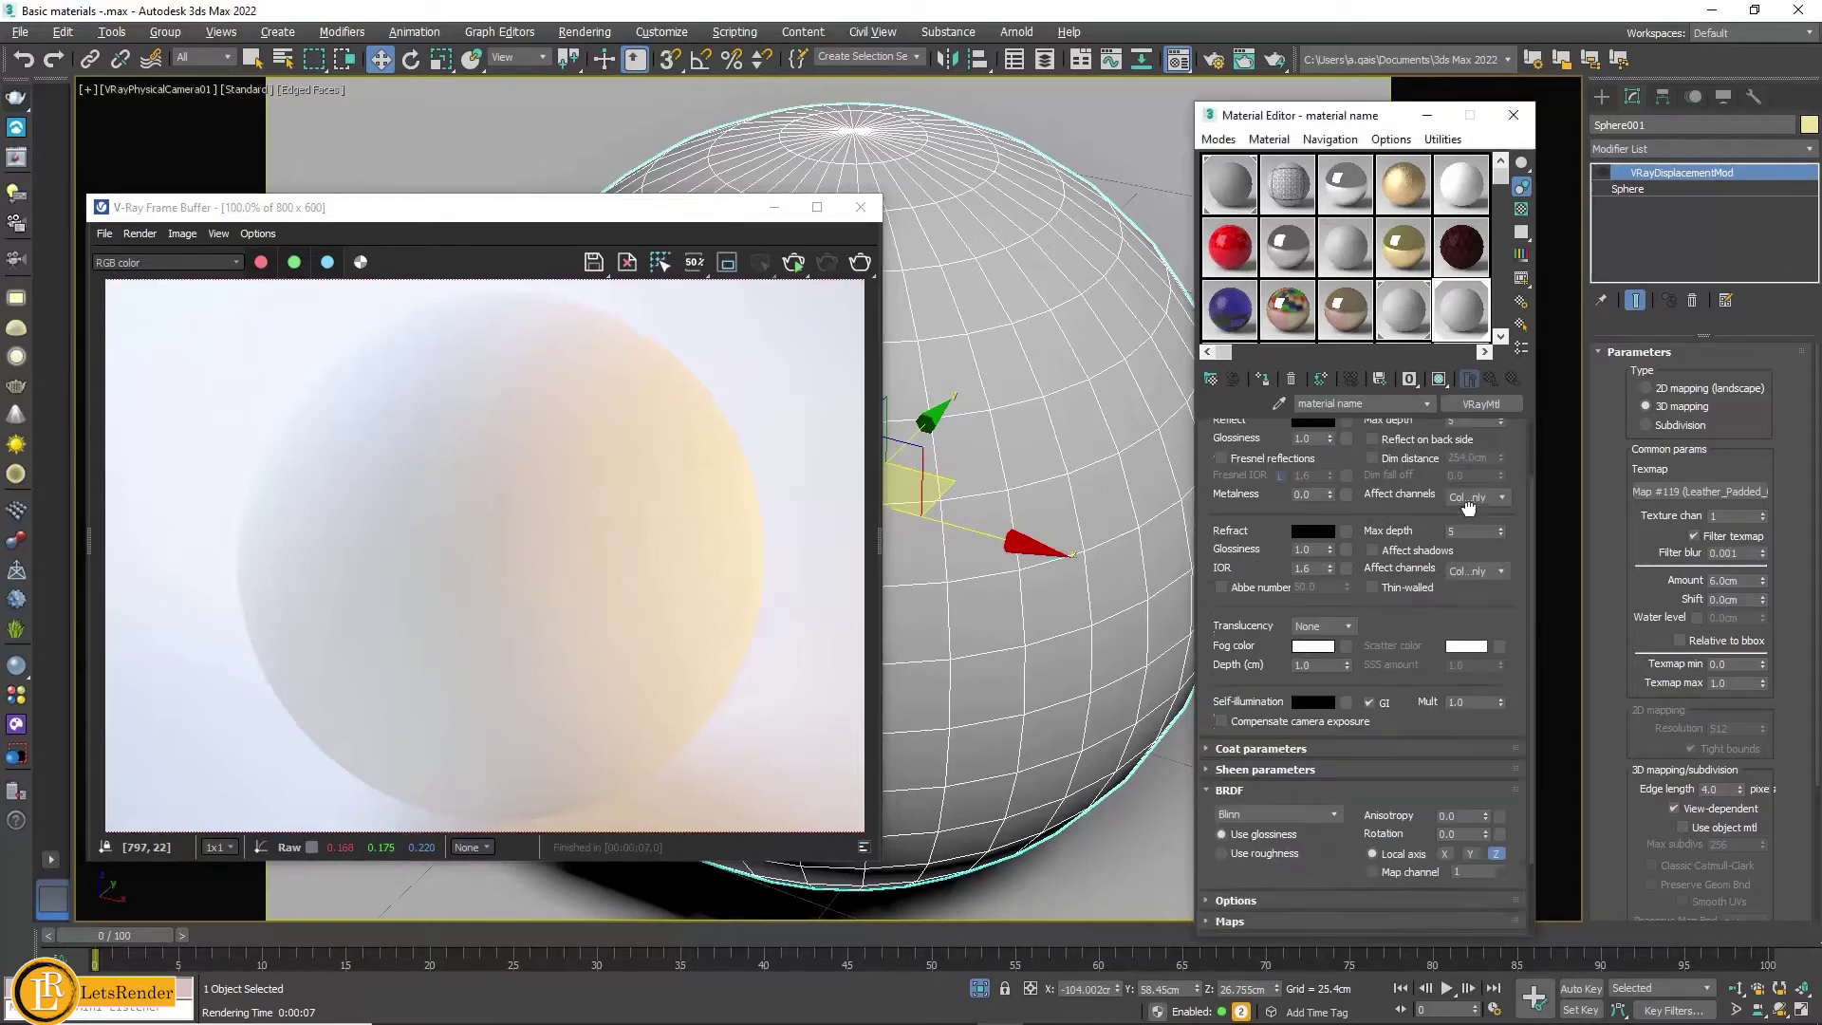
pyautogui.scroll(-2, 1439, 687)
pyautogui.click(1286, 822)
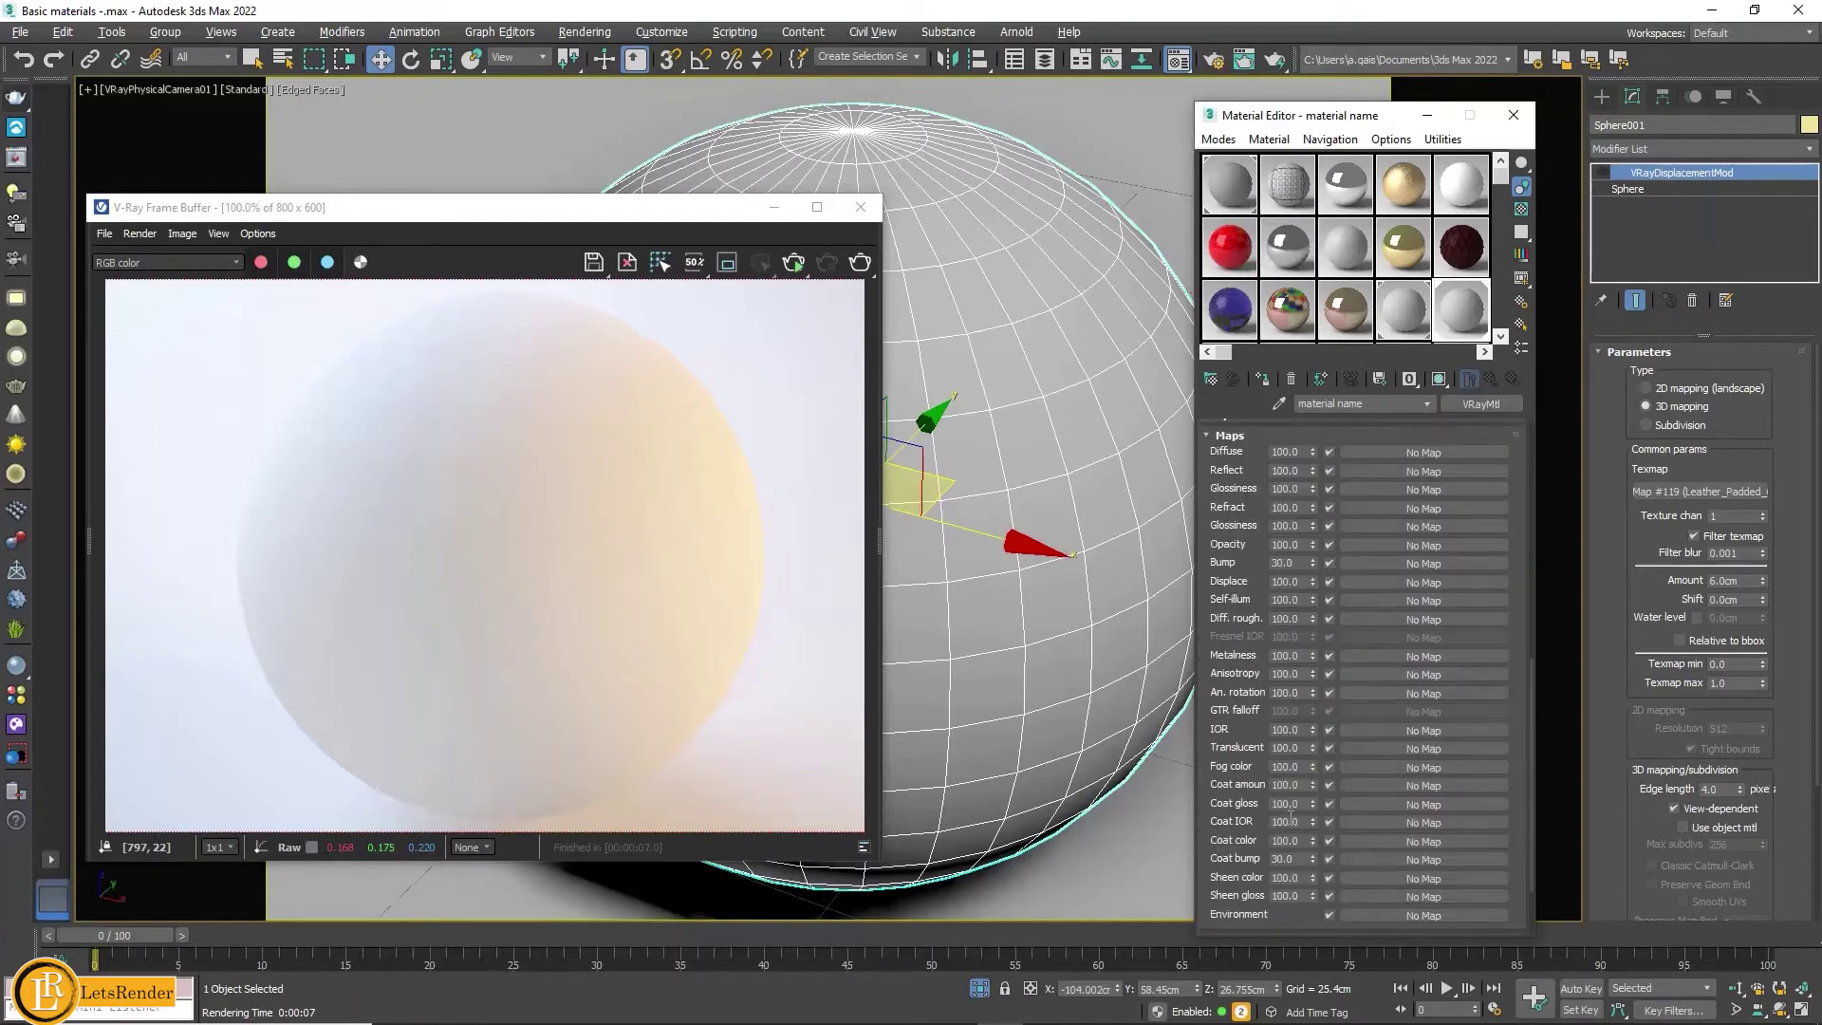
pyautogui.click(1422, 453)
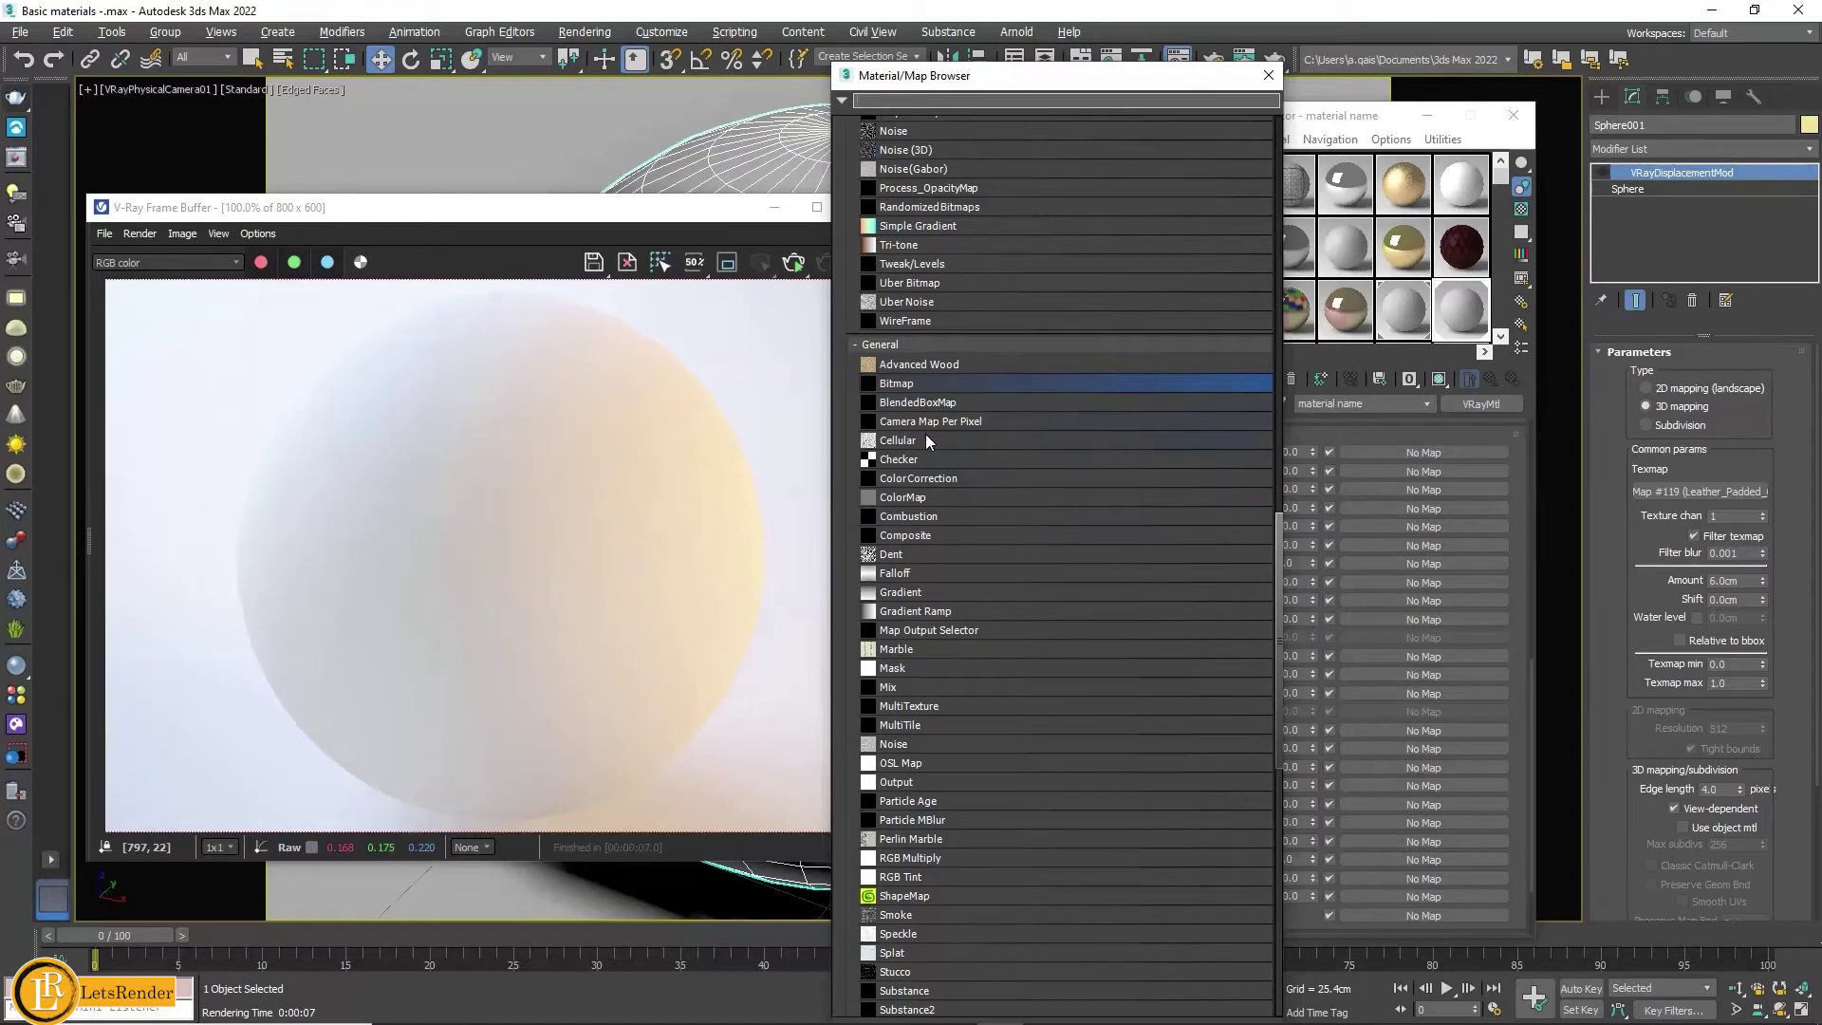
pyautogui.doubleClick(918, 533)
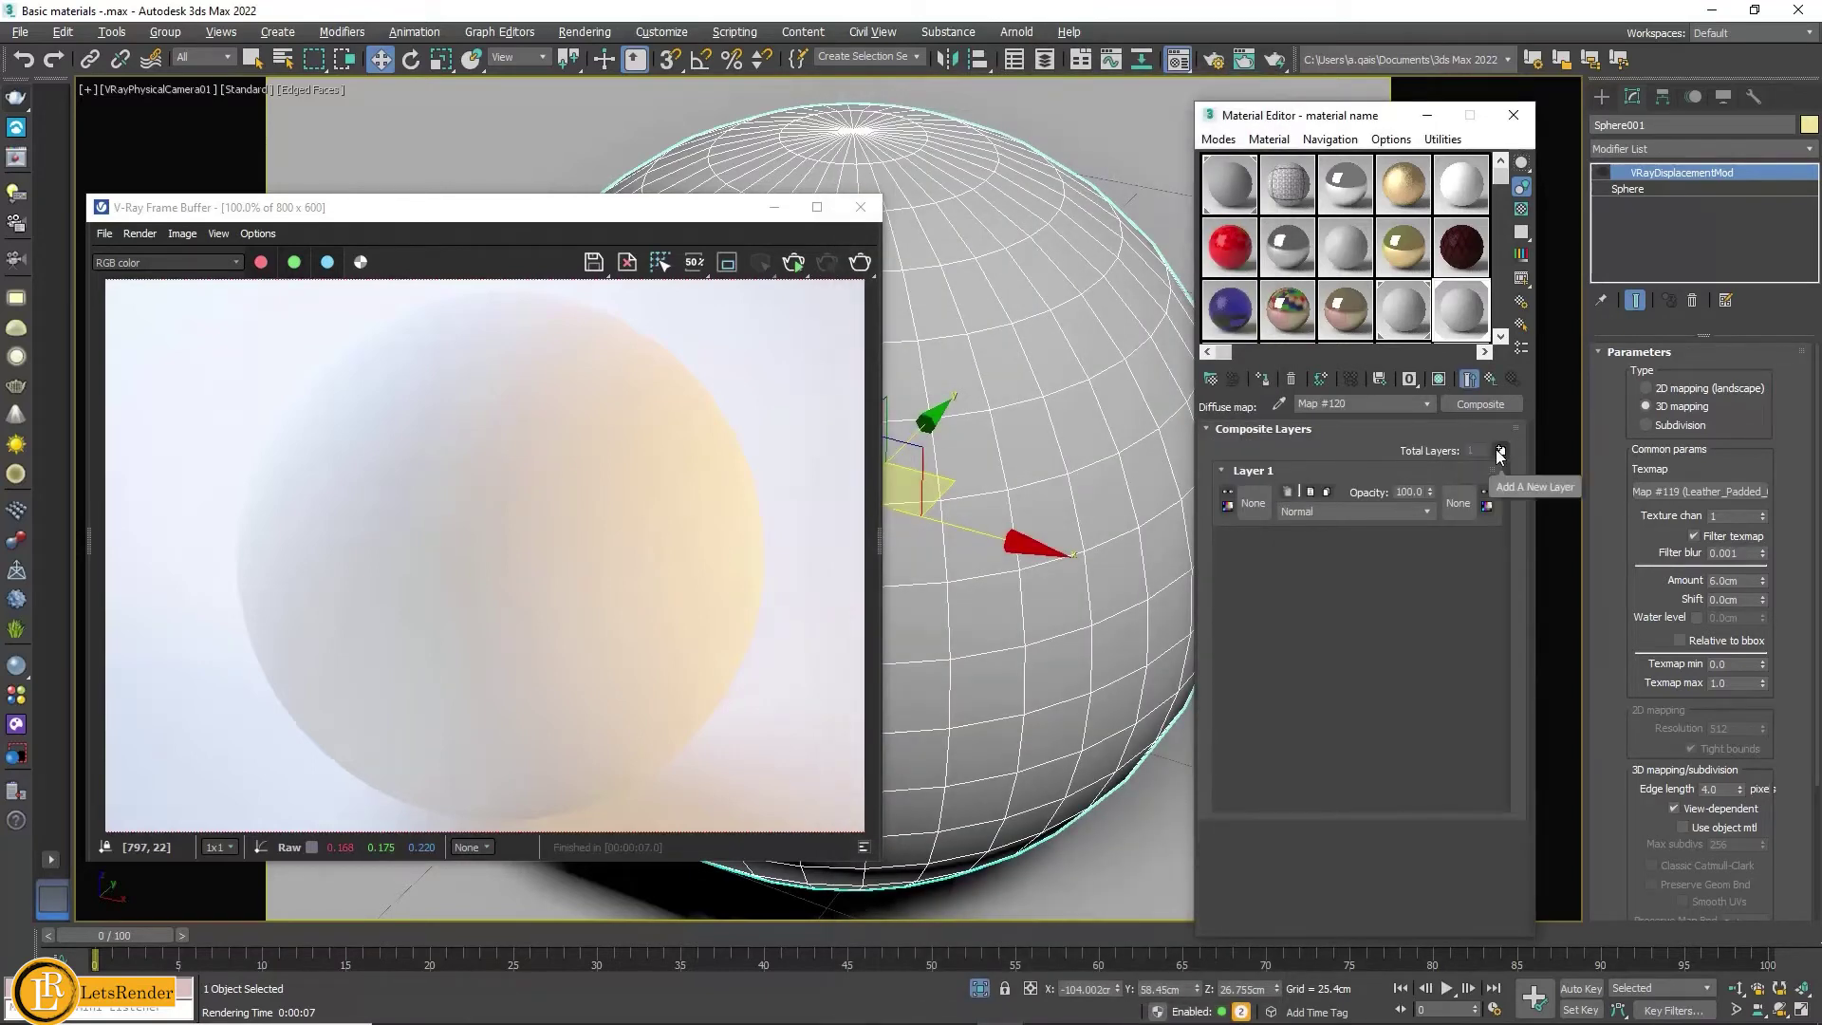
# Step: Add a second composite layer and make Layer 1 a Bitmap
pyautogui.click(1501, 449)
pyautogui.click(1258, 574)
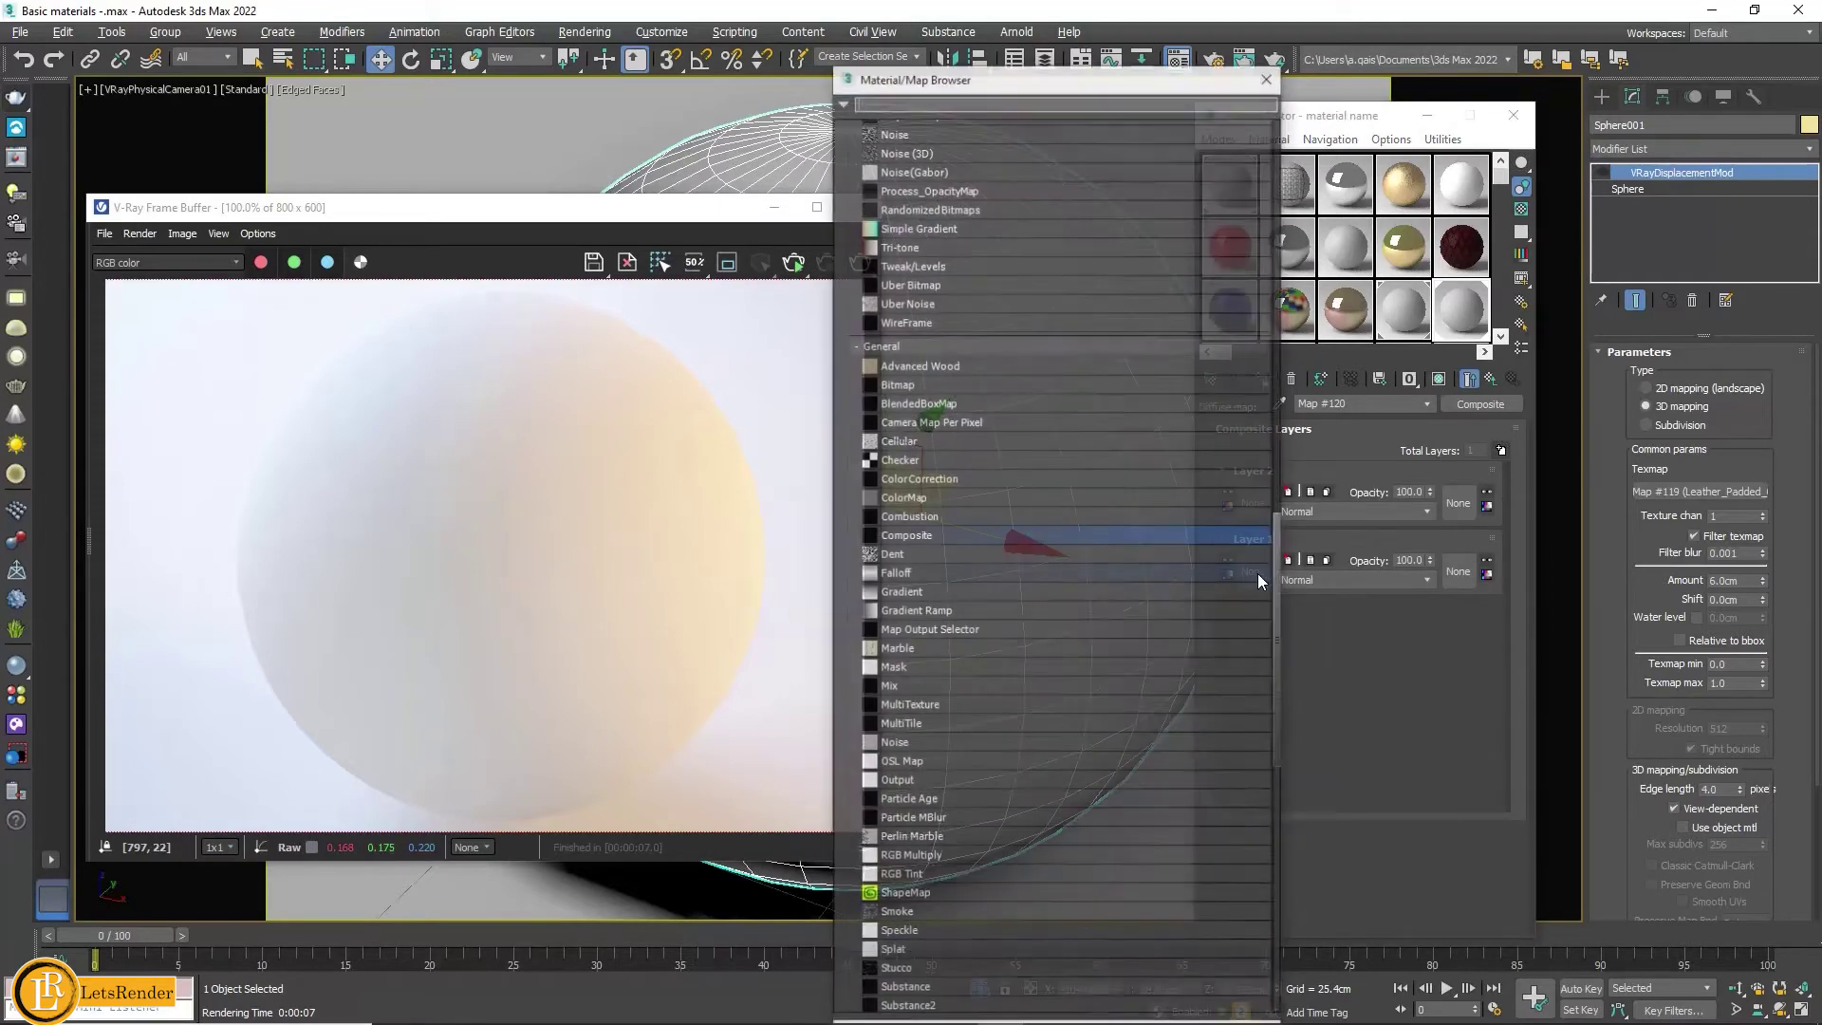
pyautogui.doubleClick(945, 384)
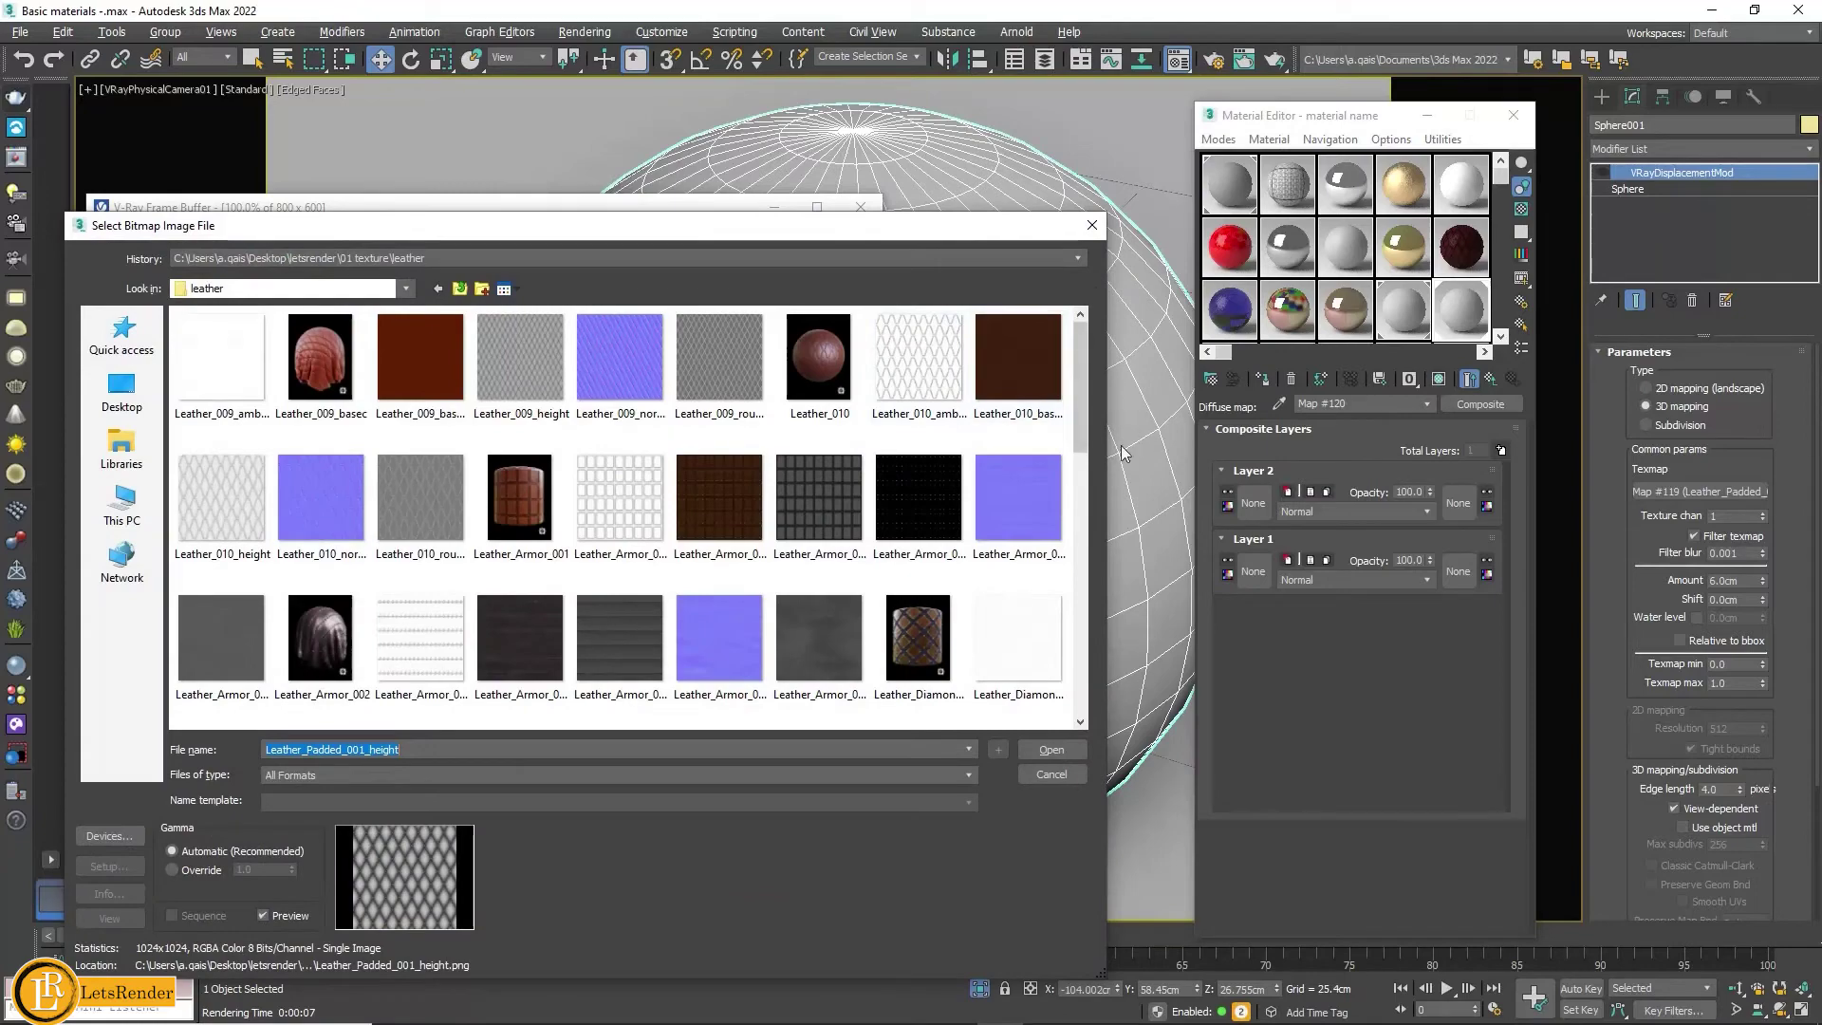
# Step: Load Concrete_016_baseColor from the concrete texture folder into Layer 1
pyautogui.moveTo(1081, 370)
pyautogui.mouseDown()
pyautogui.moveTo(1086, 664)
pyautogui.moveTo(1093, 394)
pyautogui.mouseUp()
pyautogui.click(460, 290)
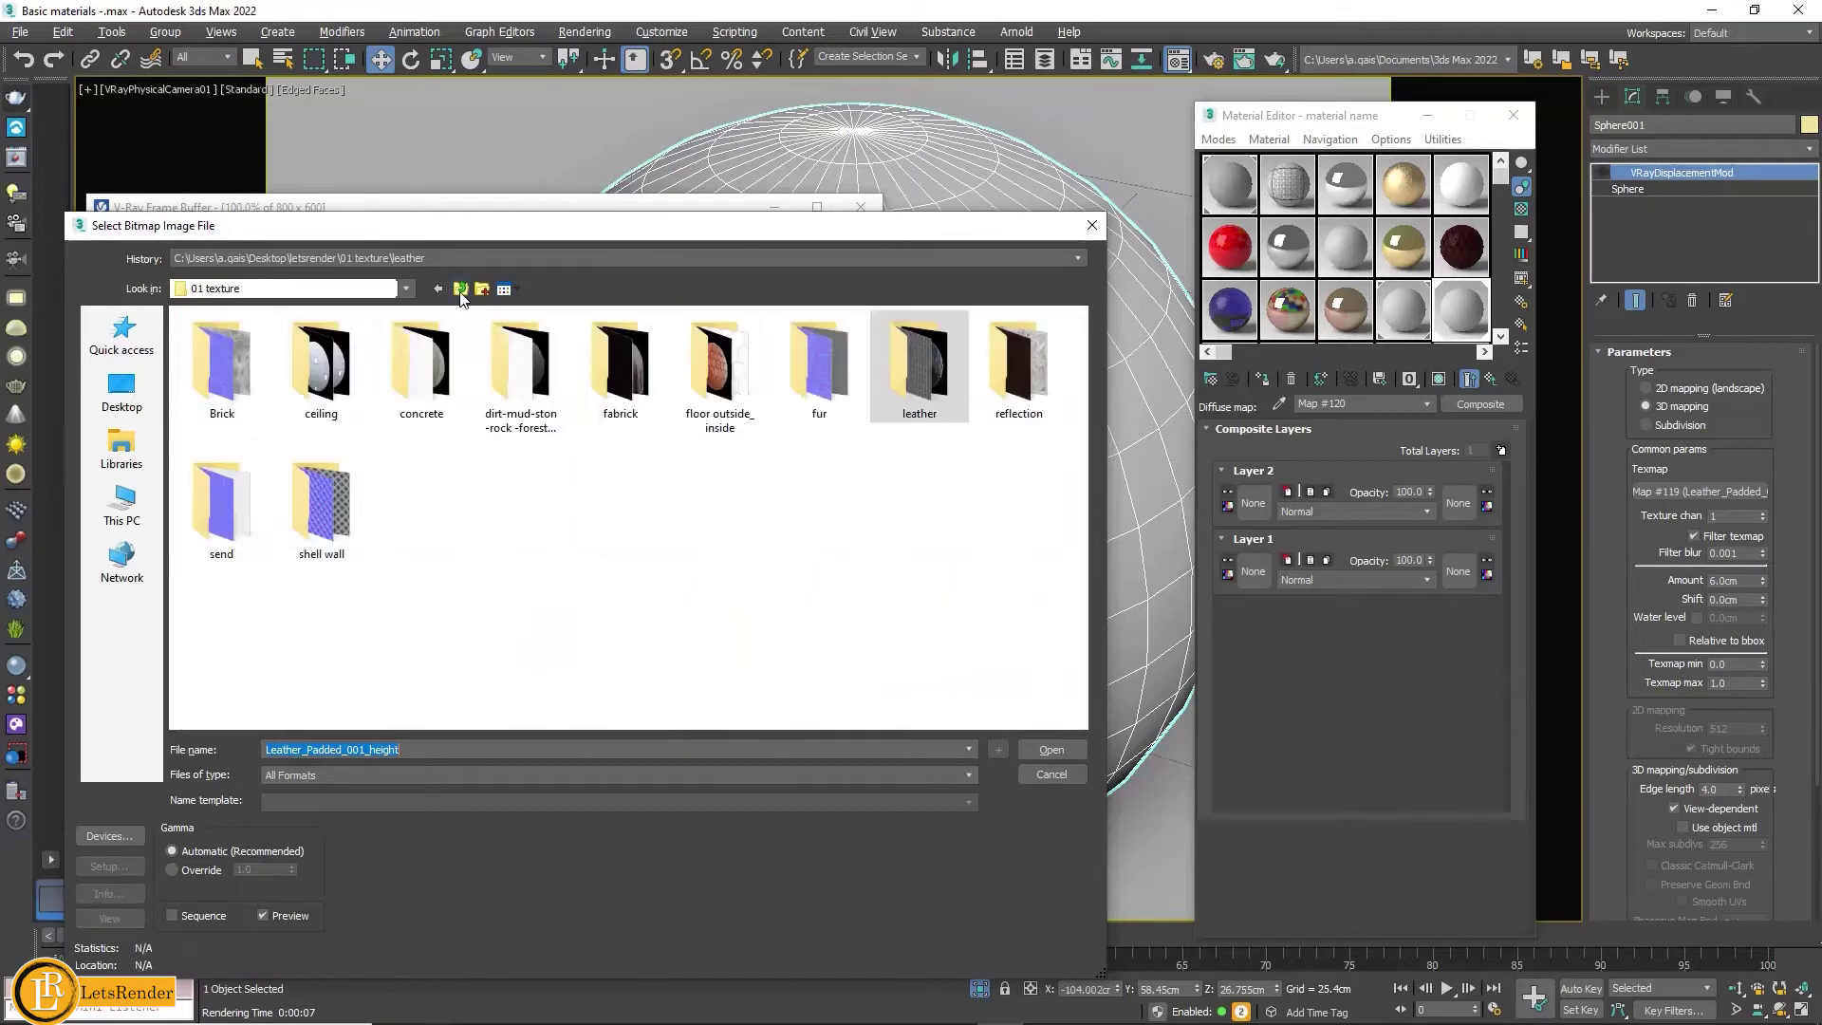
pyautogui.doubleClick(426, 389)
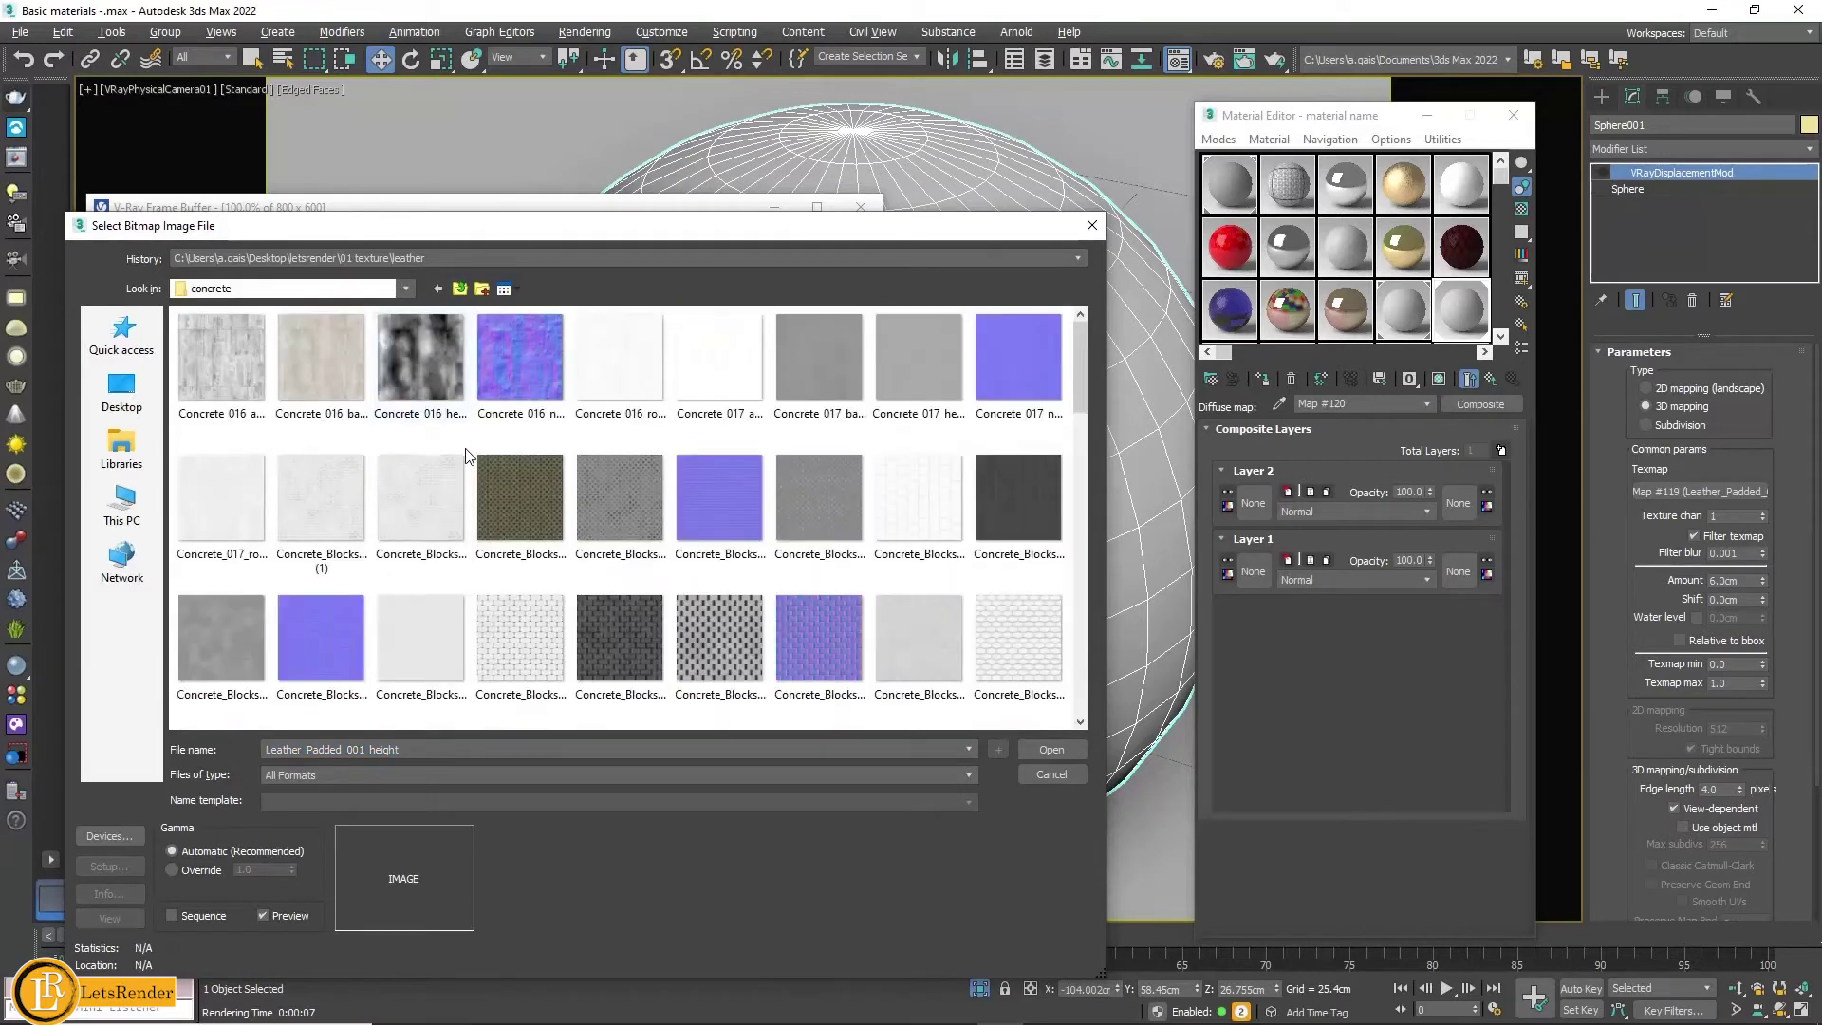
pyautogui.click(327, 356)
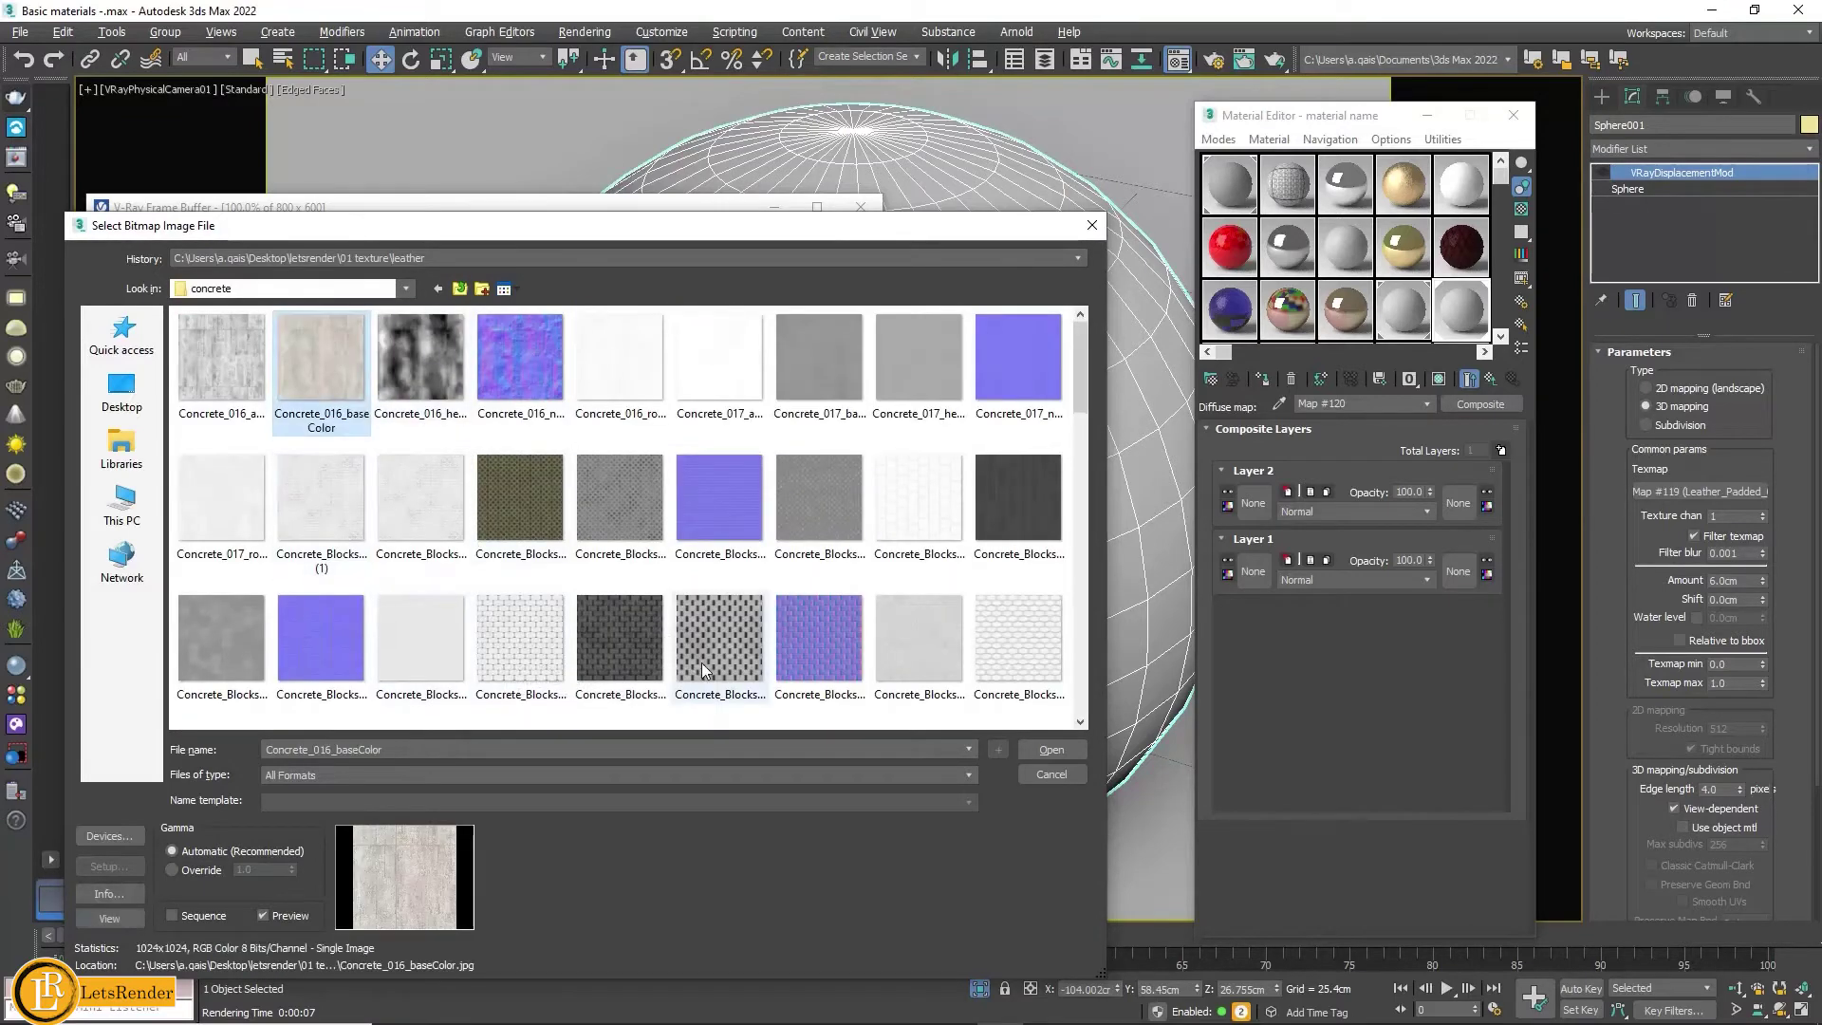
pyautogui.click(1053, 751)
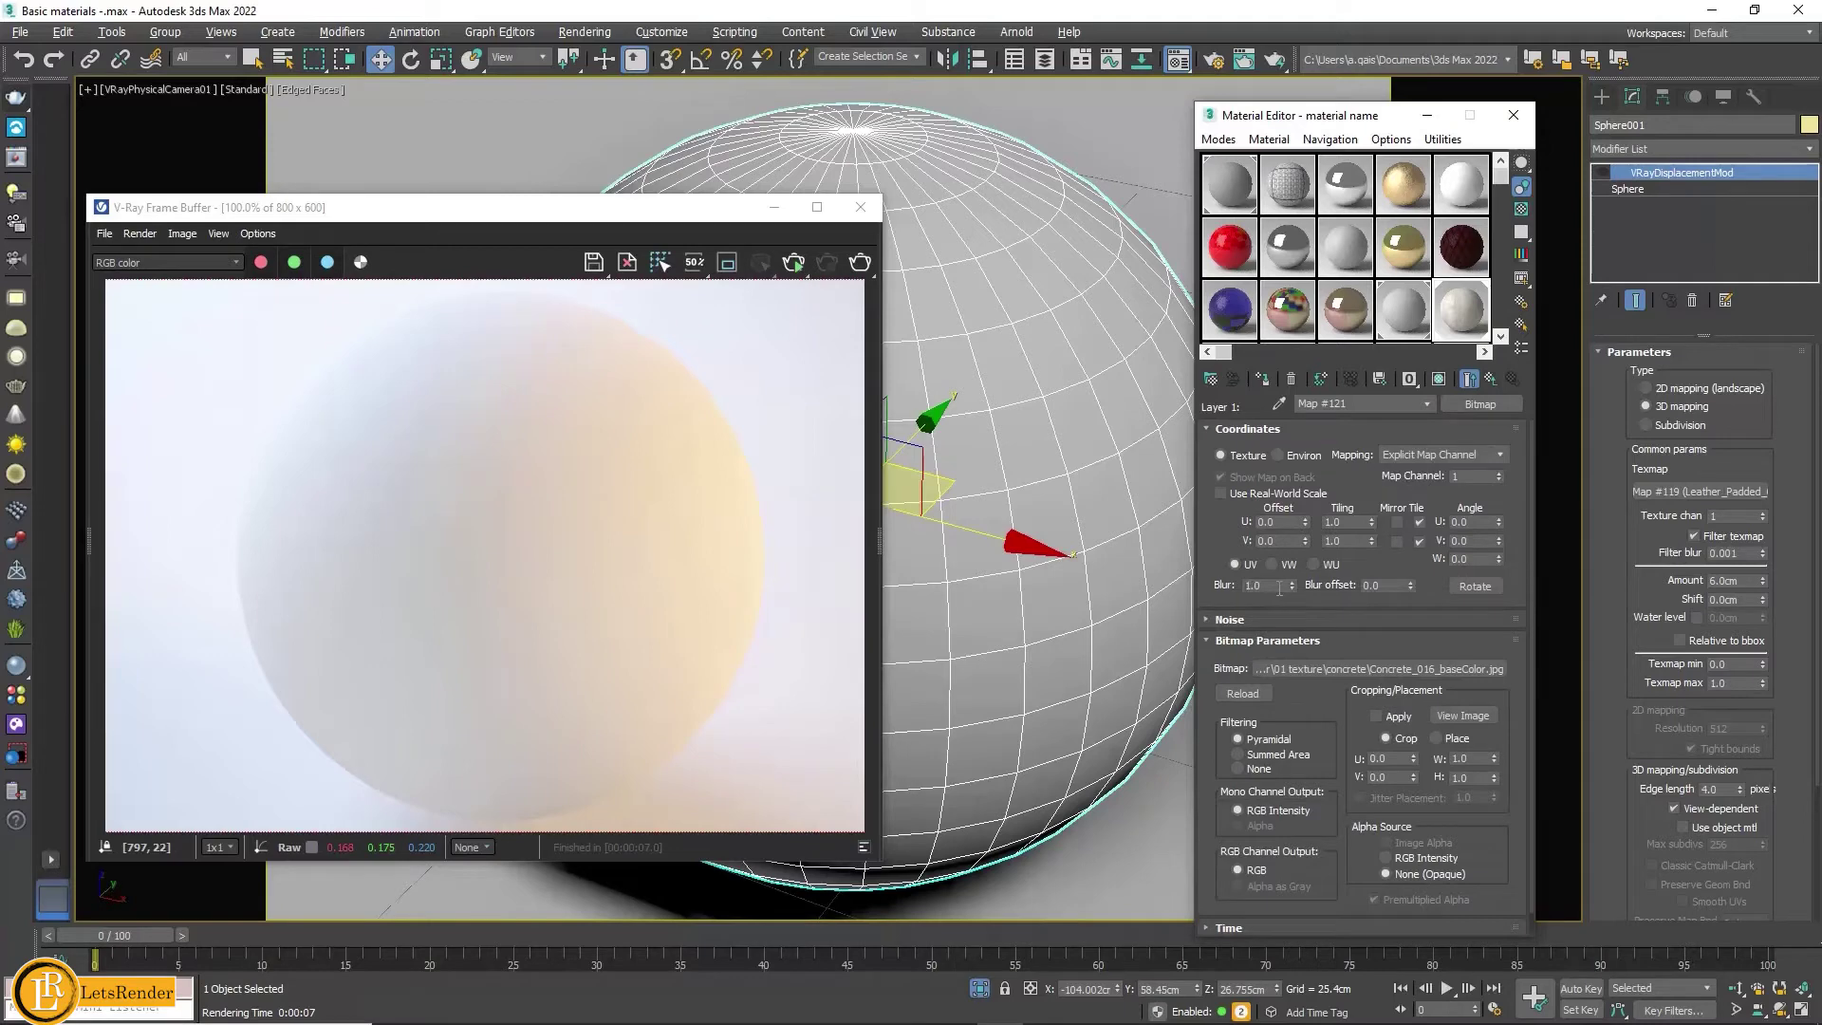
# Step: Preview the concrete map in an enlarged sample window and reduce its blur to 0.01
pyautogui.click(863, 208)
pyautogui.doubleClick(1466, 313)
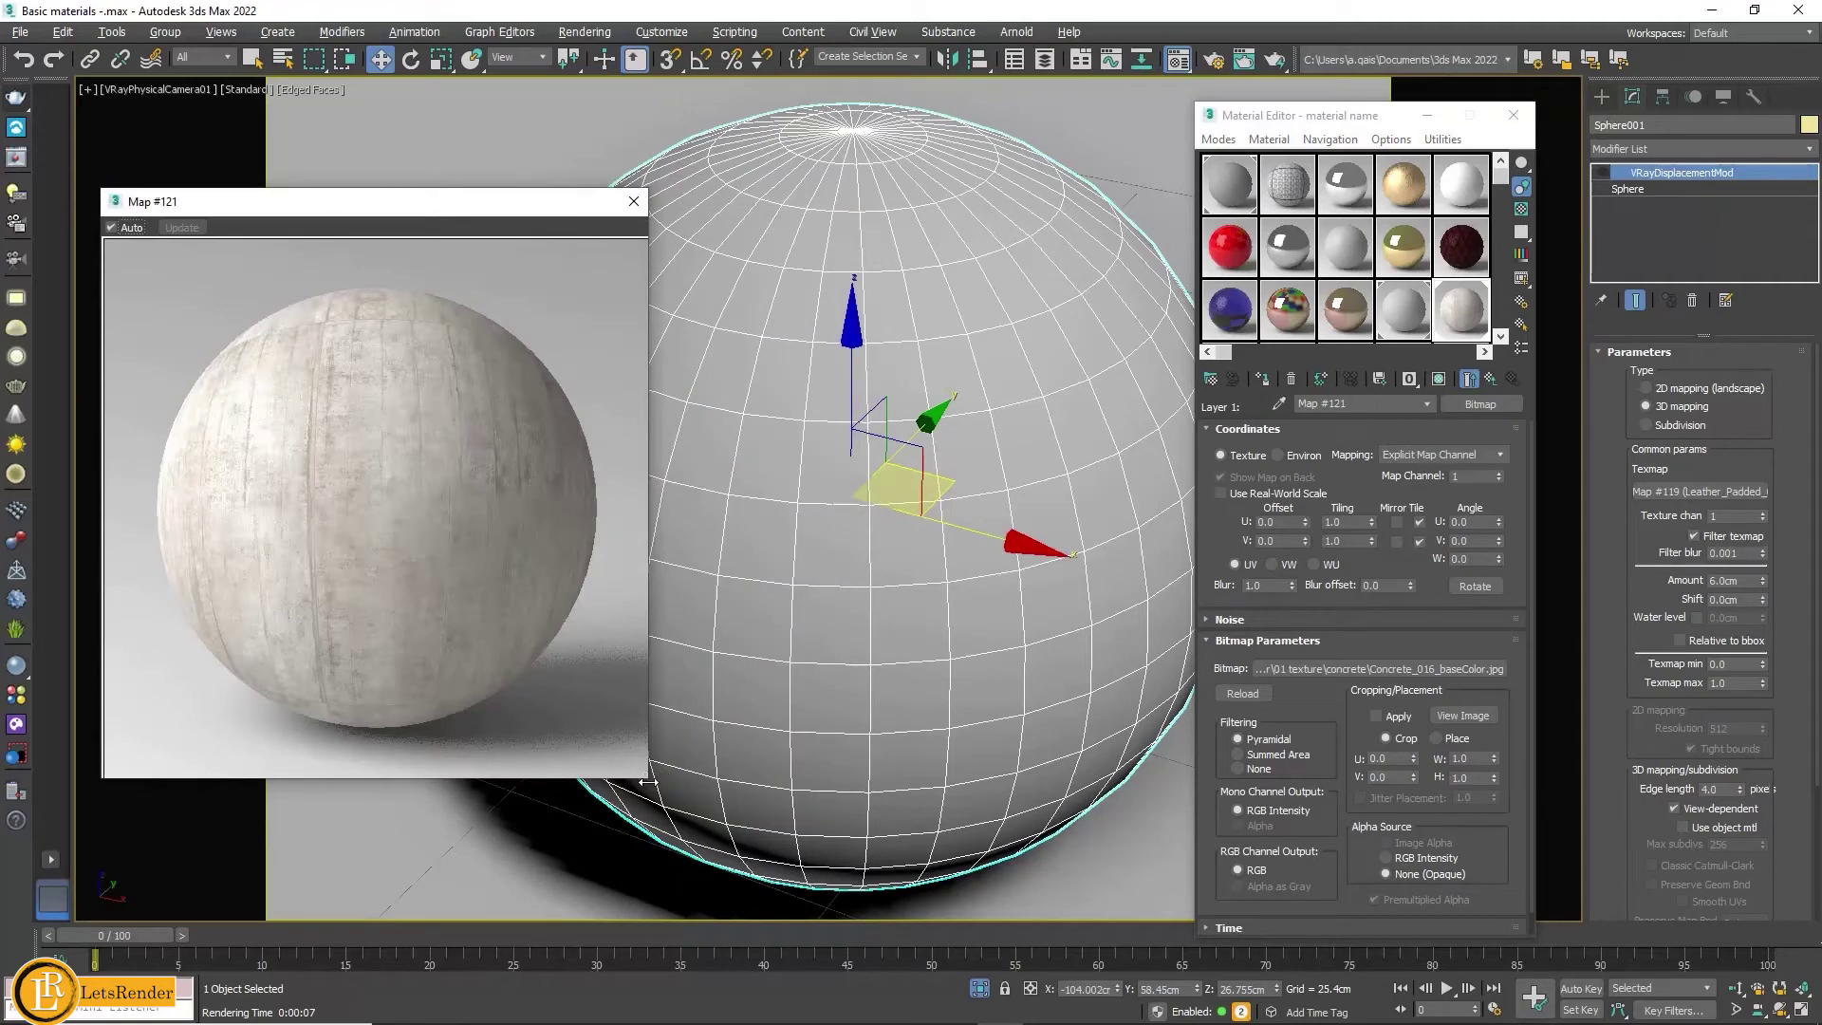
pyautogui.moveTo(646, 780); pyautogui.dragTo(1000, 955)
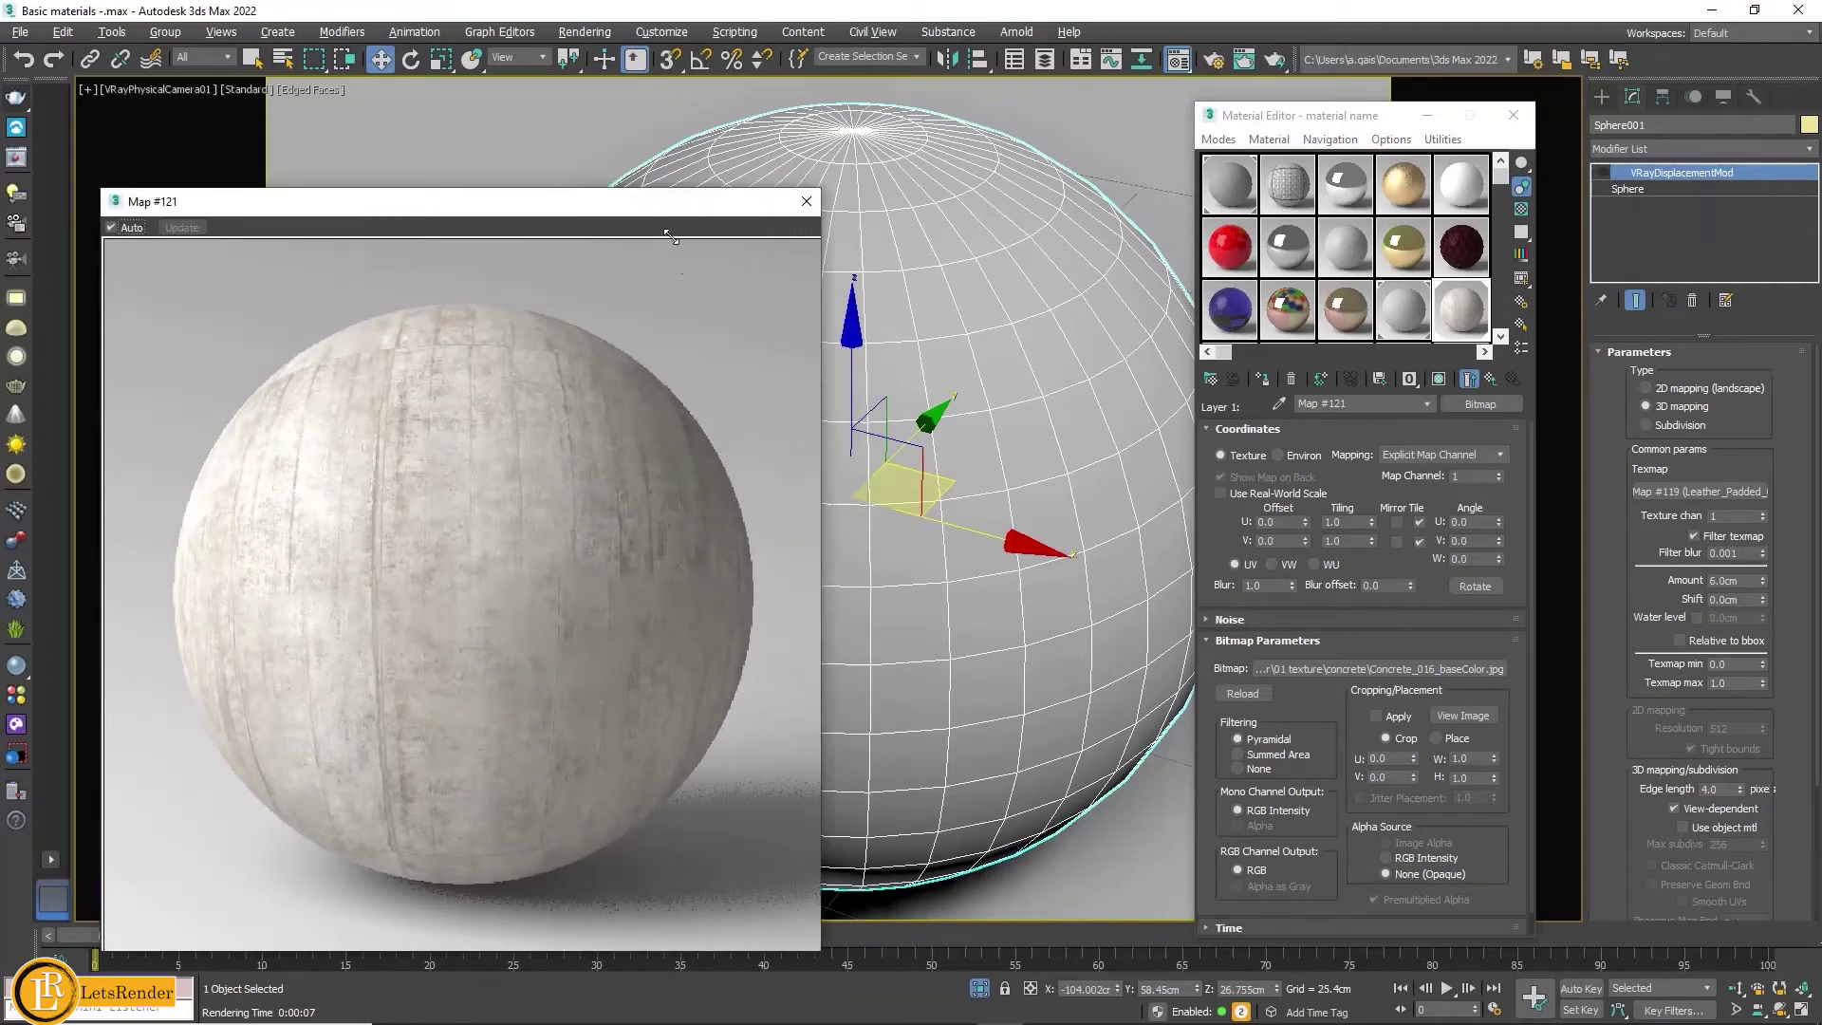
pyautogui.moveTo(641, 212); pyautogui.dragTo(619, 106)
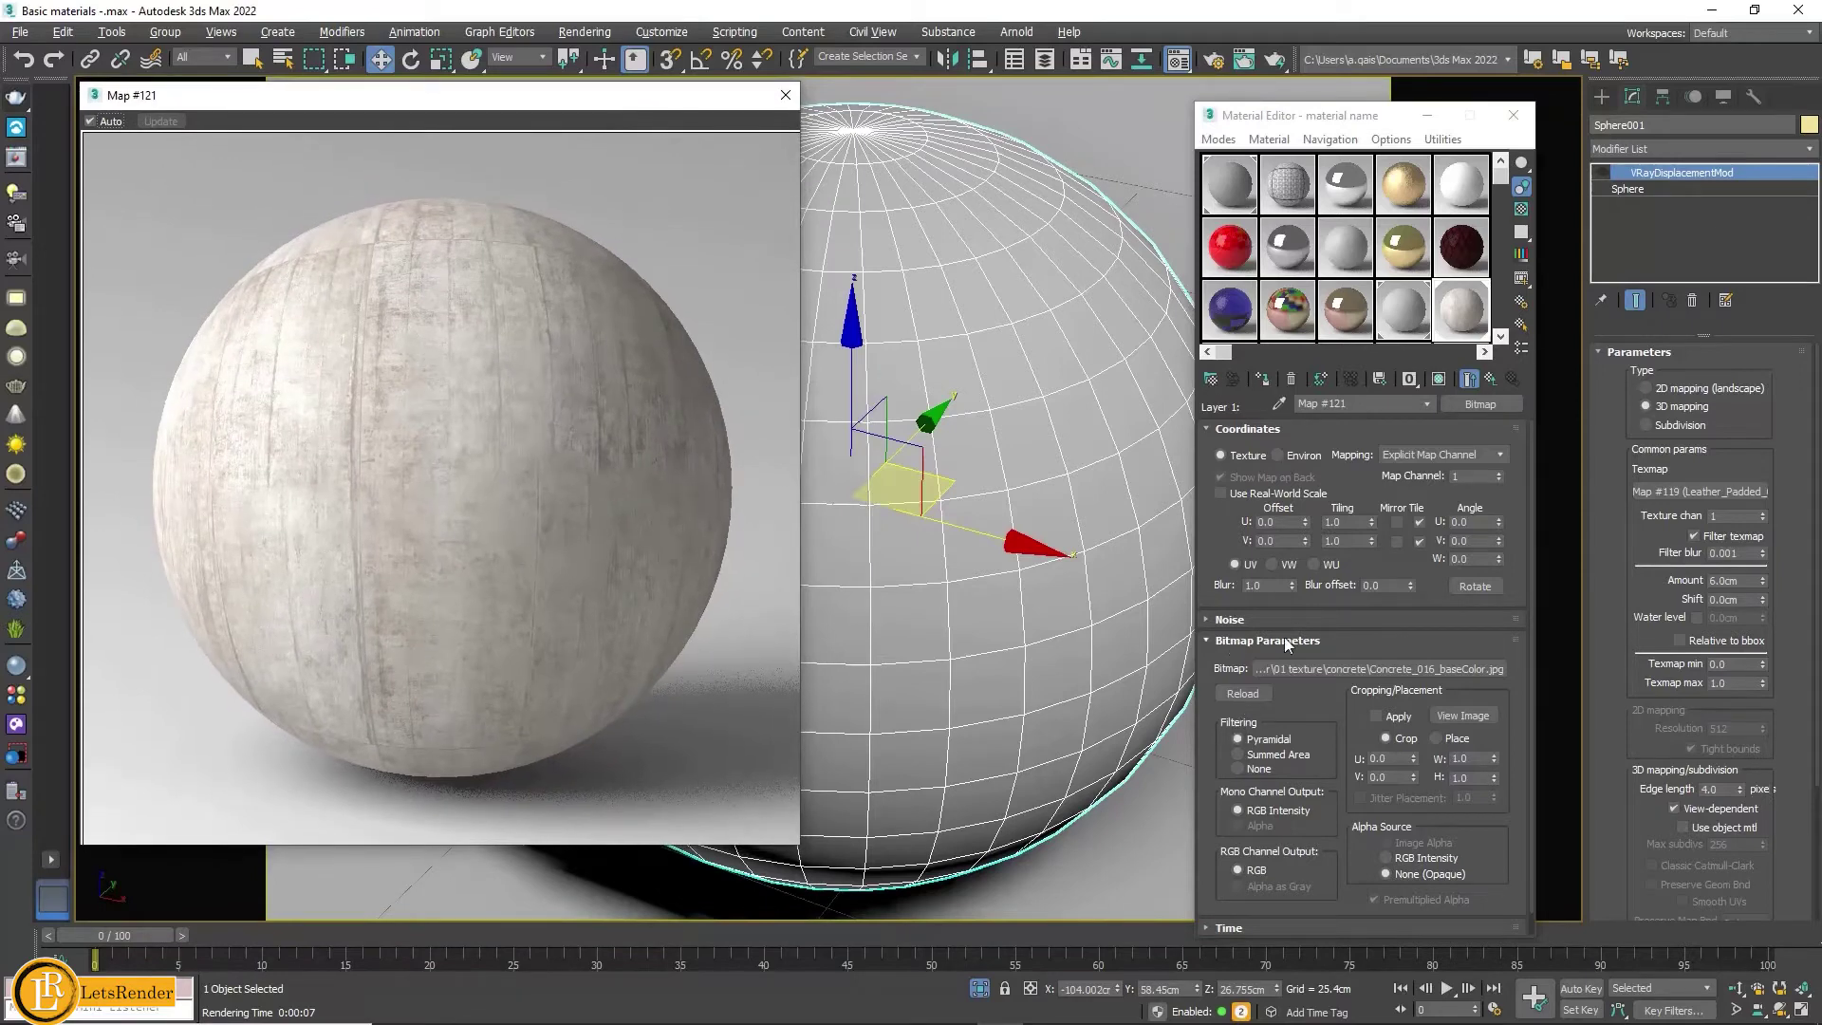
pyautogui.rightClick(1294, 588)
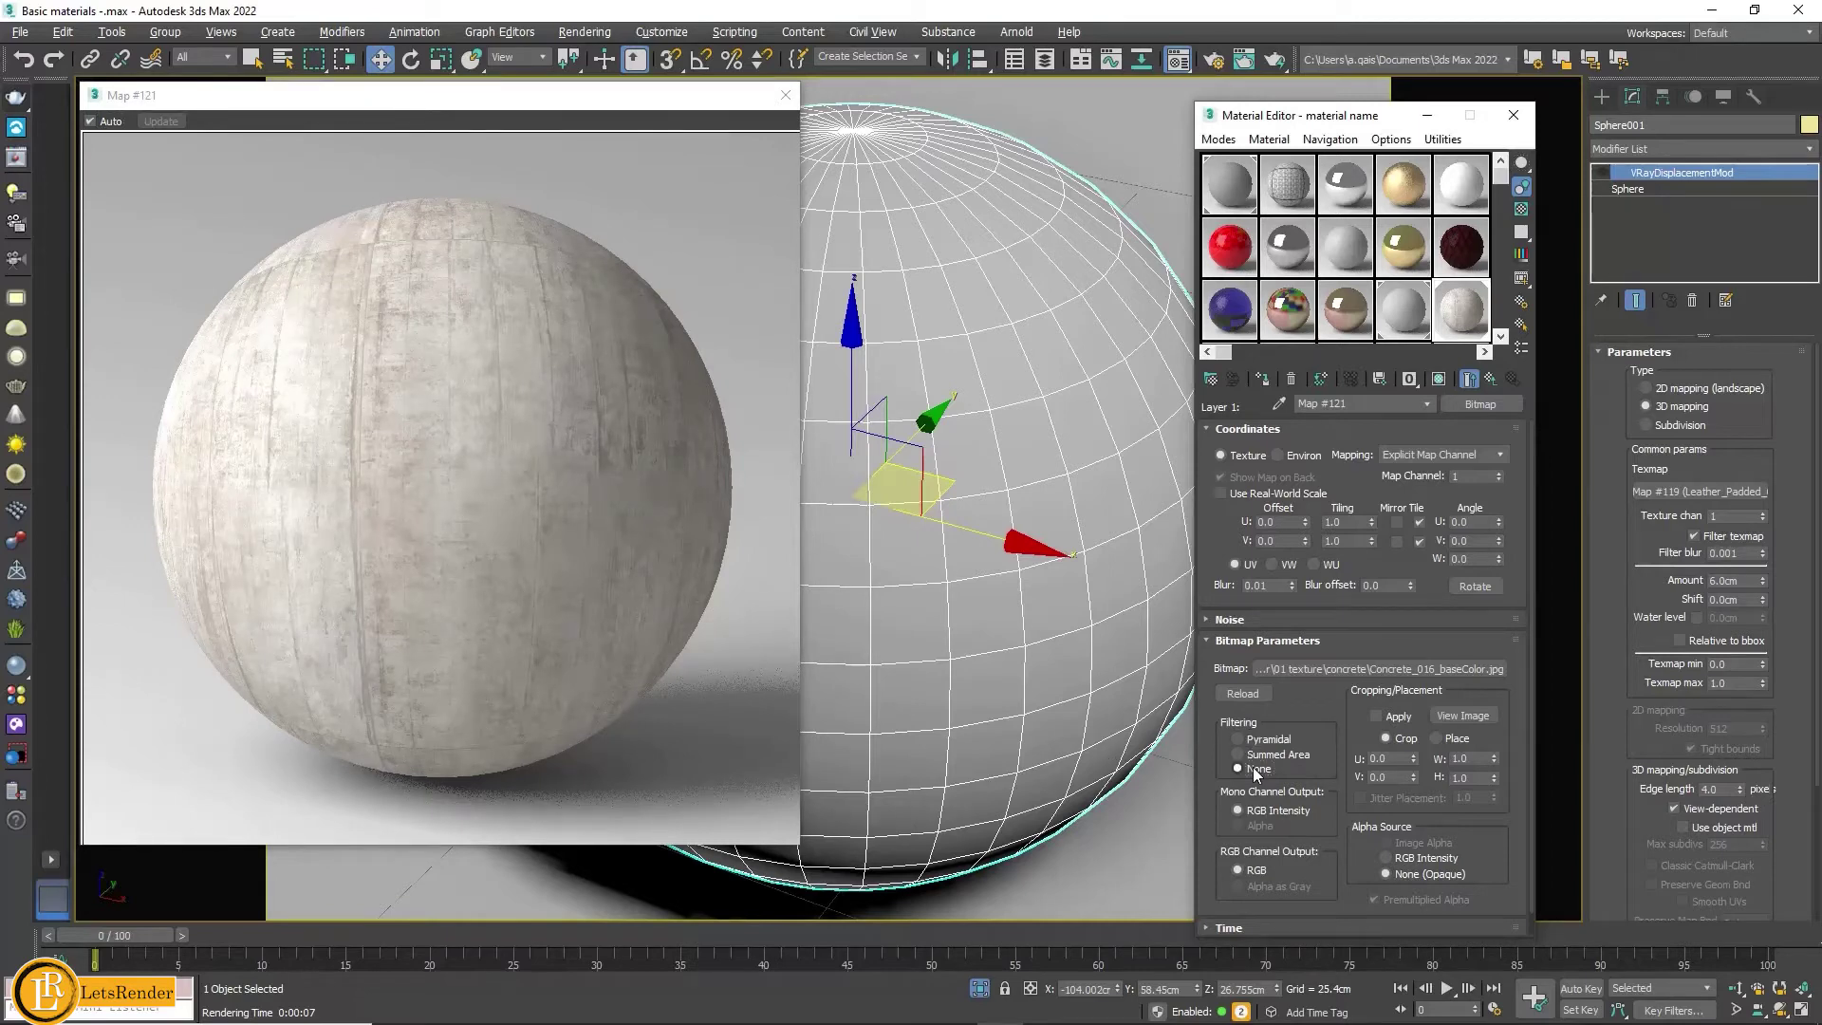
# Step: Show the concrete in the viewport and load Concrete_016_ambientOcclusion as Layer 2's bitmap
pyautogui.click(1438, 379)
pyautogui.click(1489, 388)
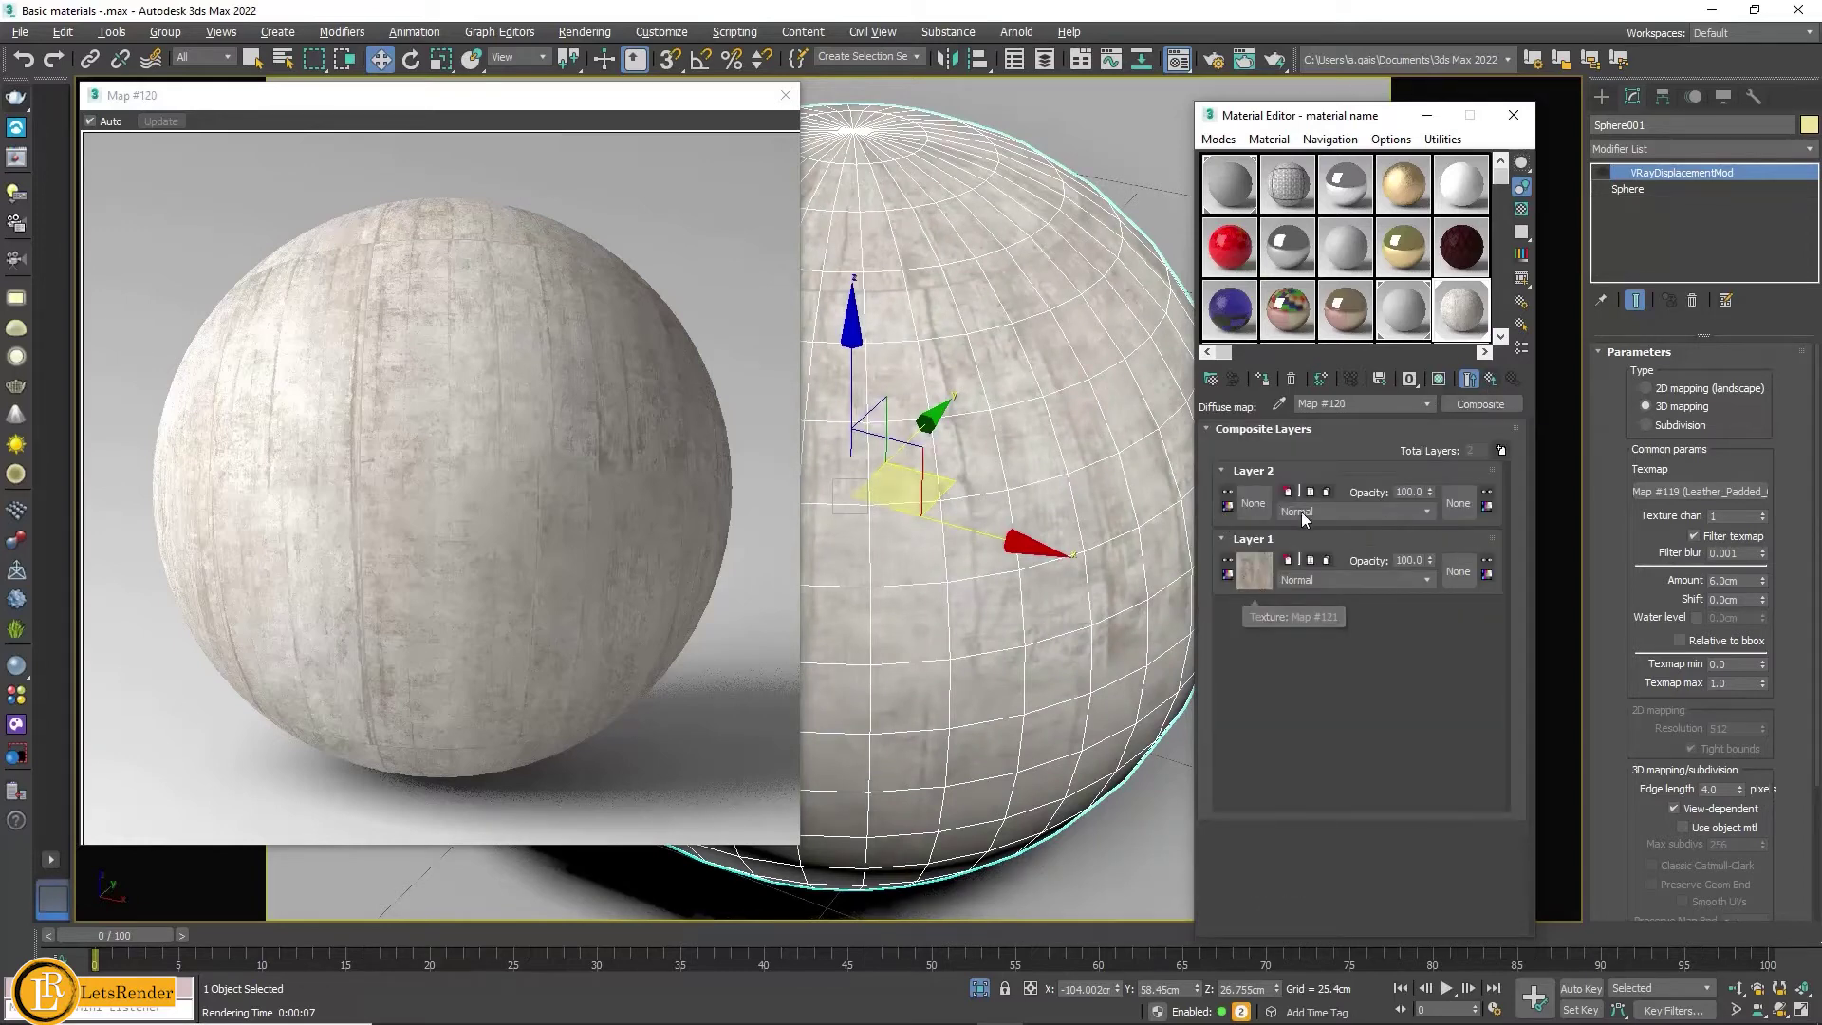
pyautogui.click(1253, 502)
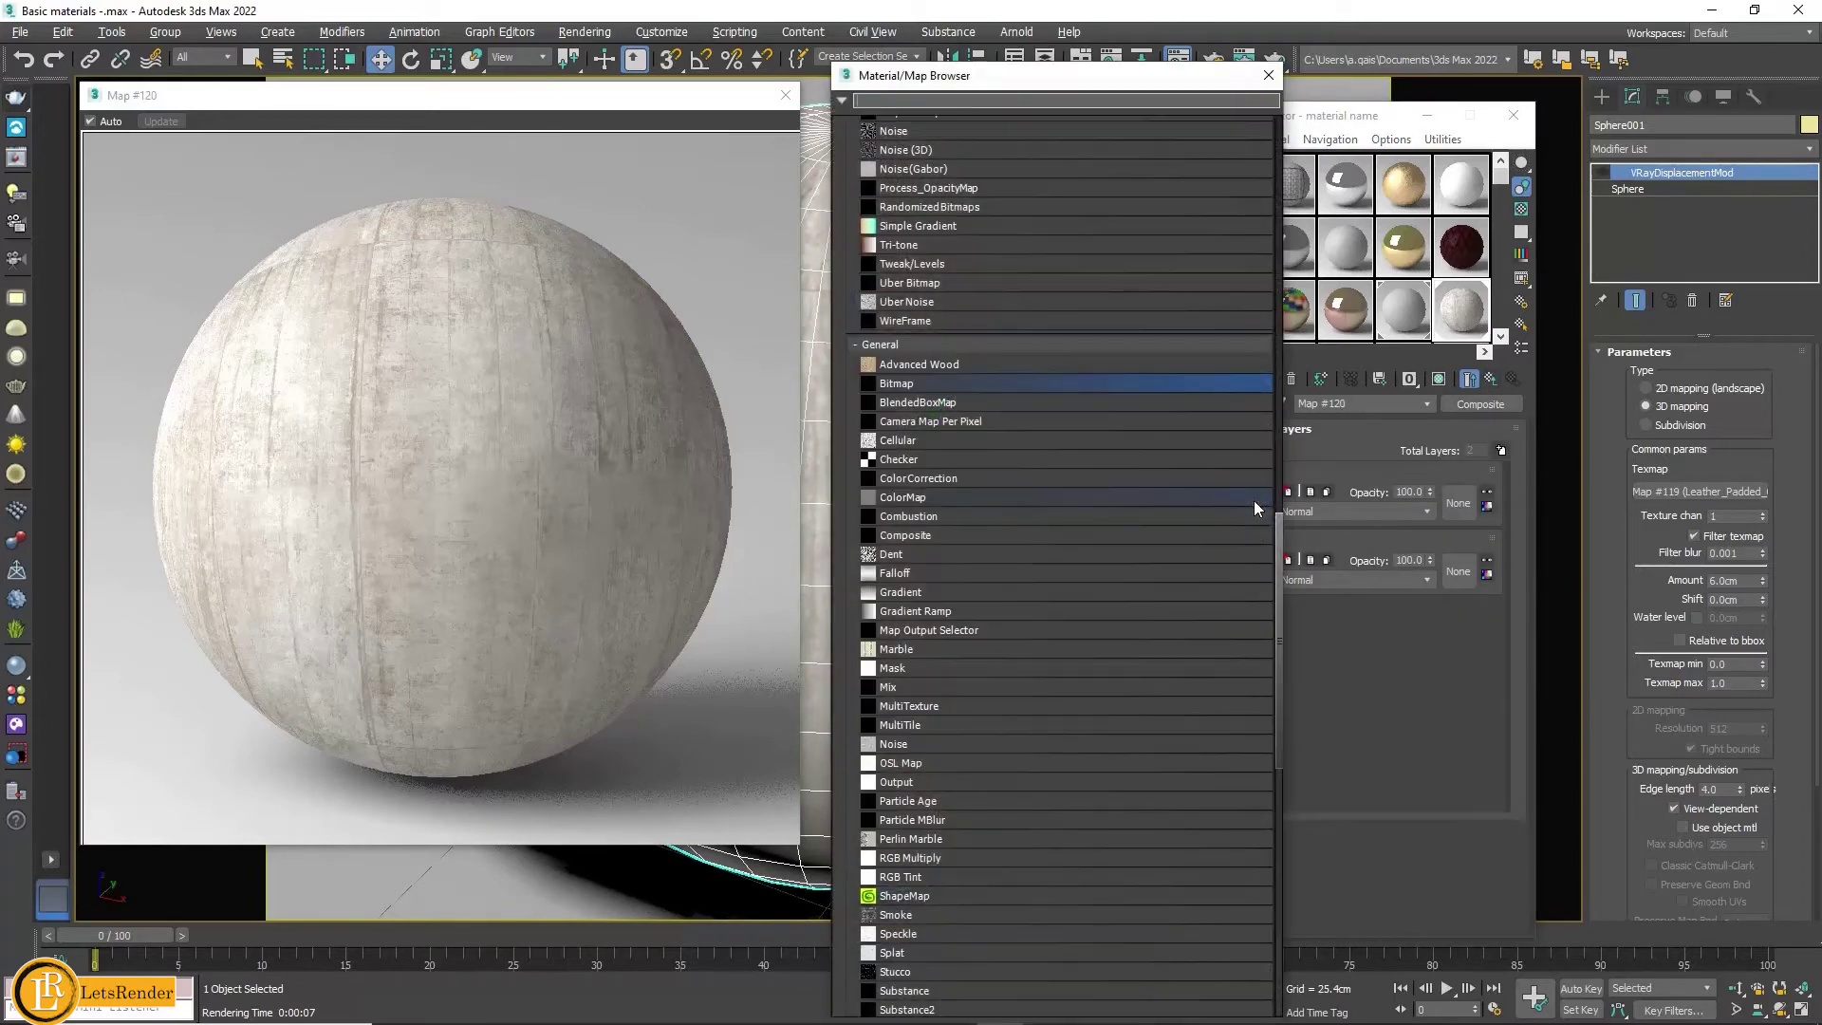
pyautogui.doubleClick(939, 381)
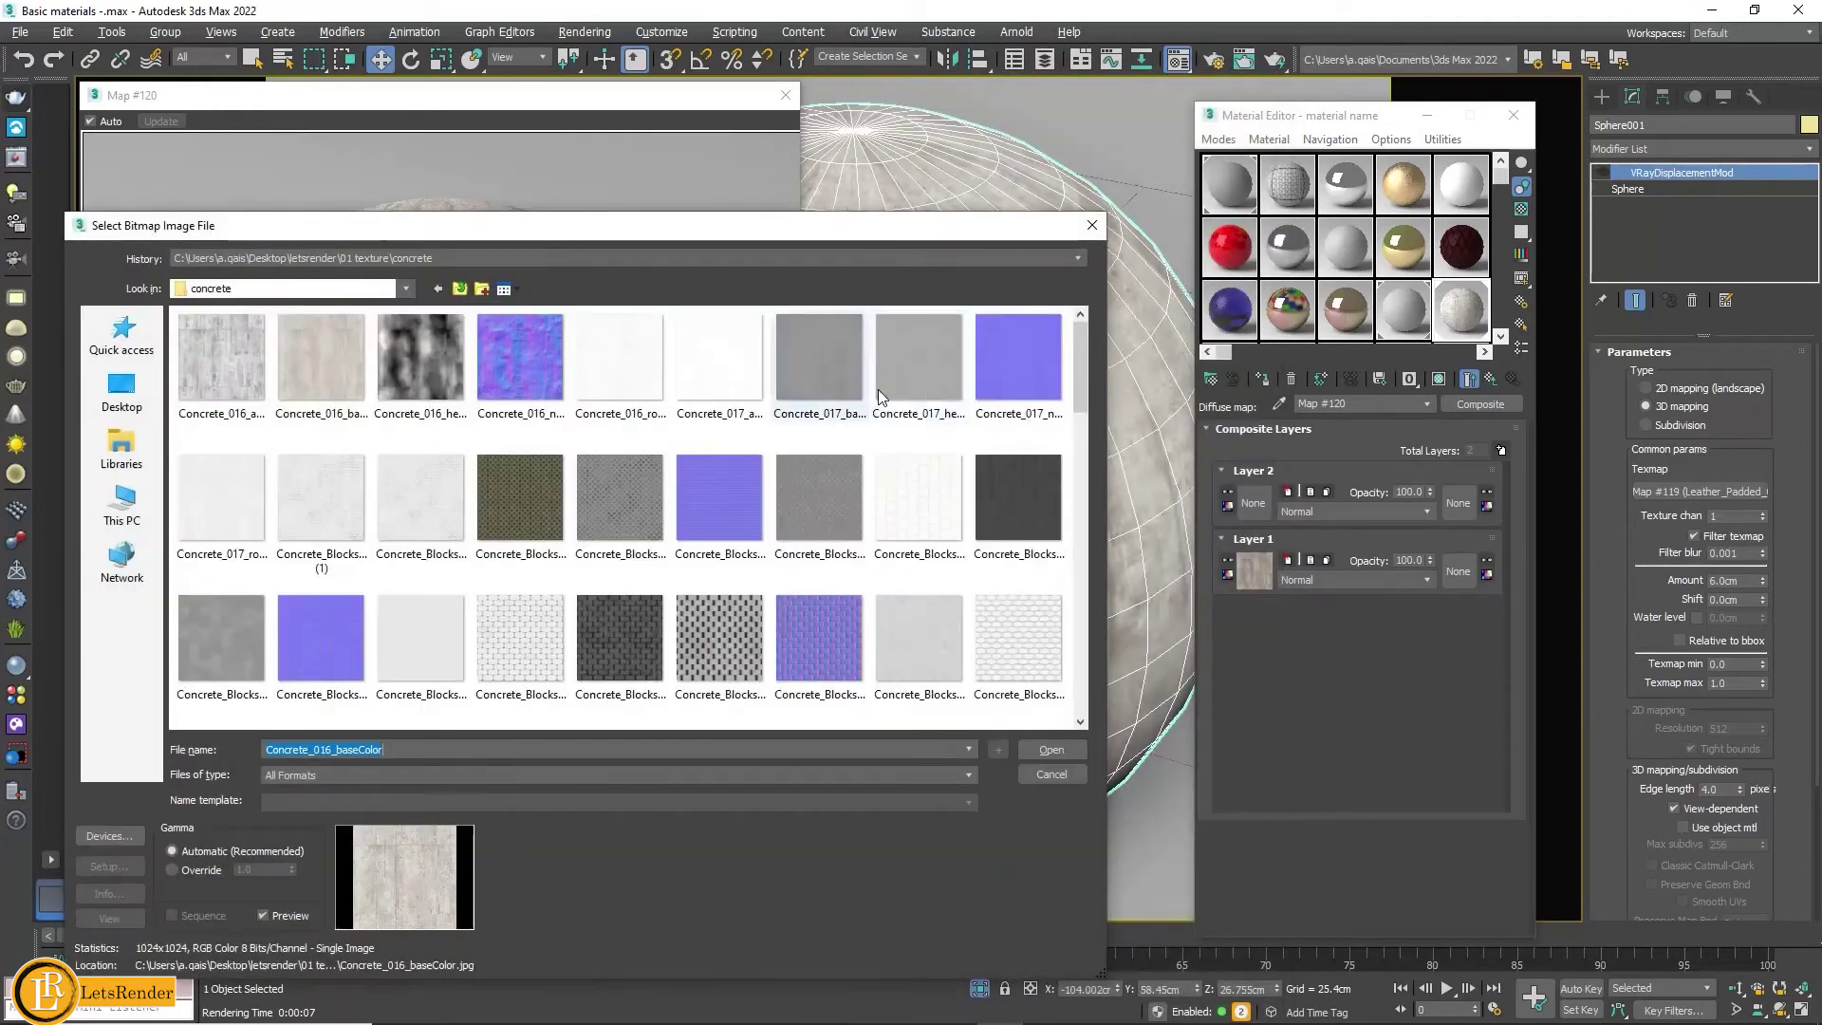
pyautogui.click(243, 384)
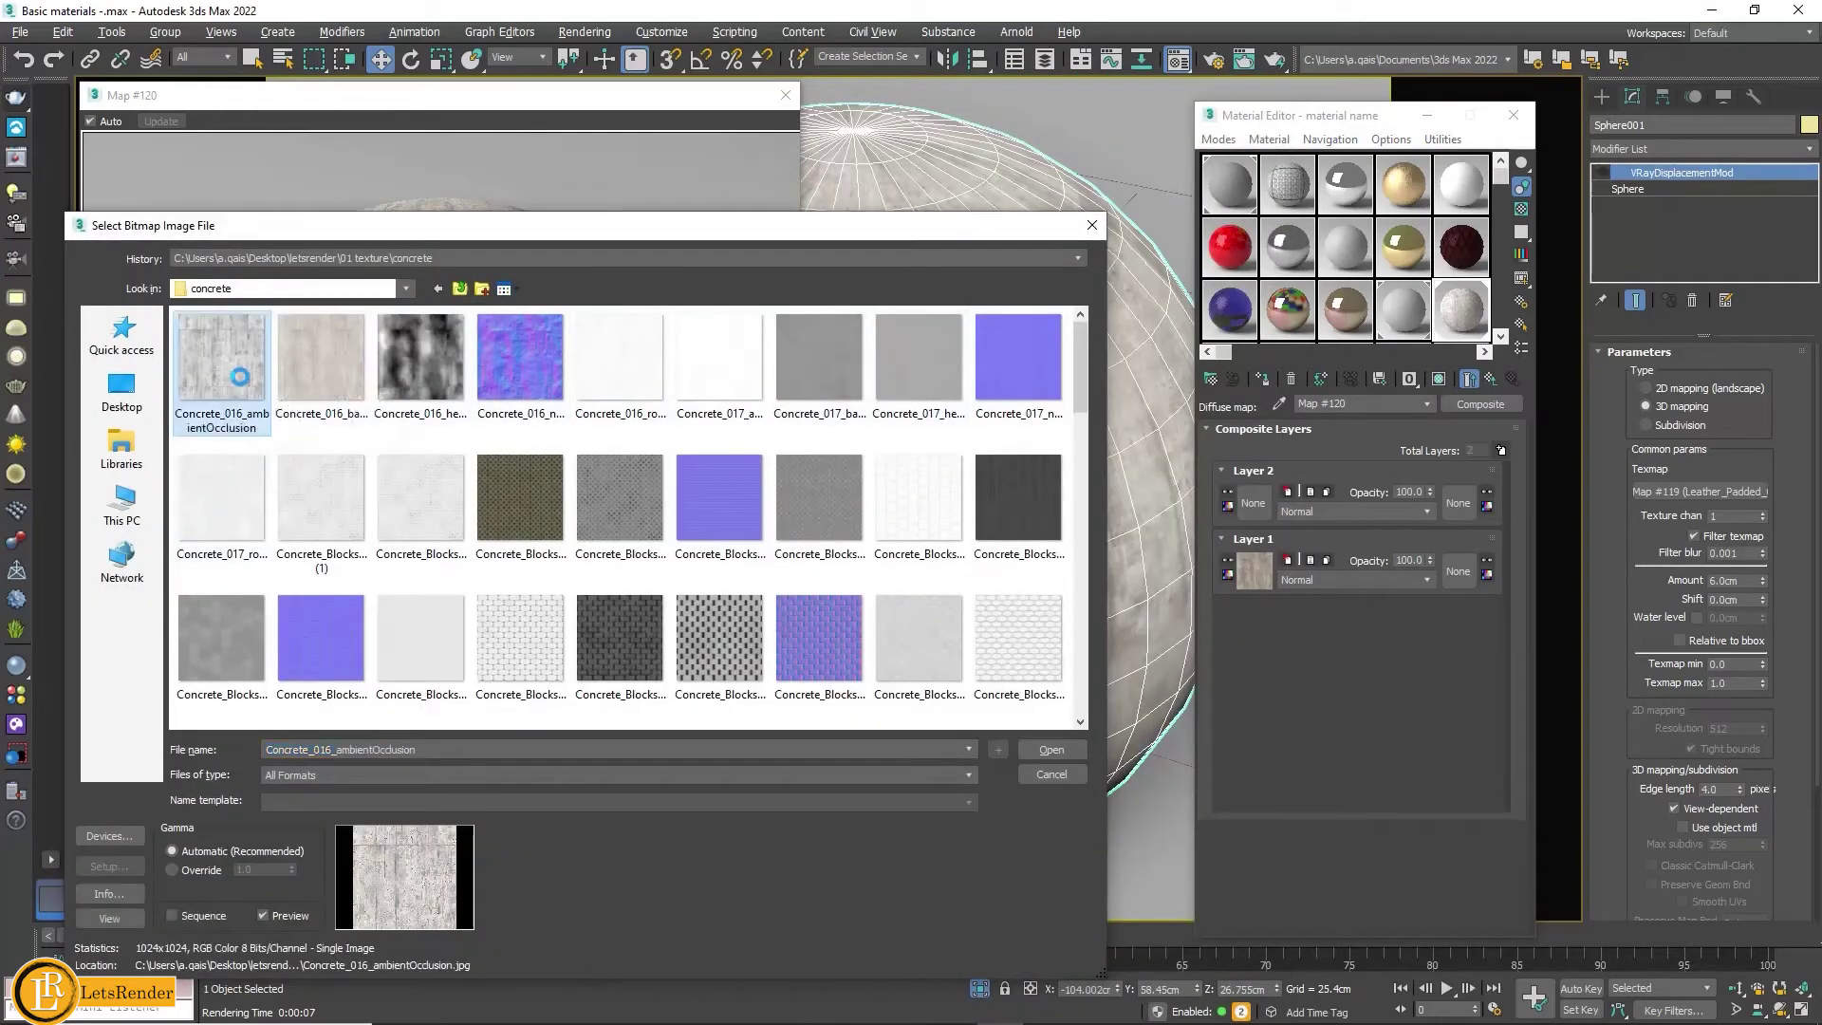
pyautogui.click(1058, 751)
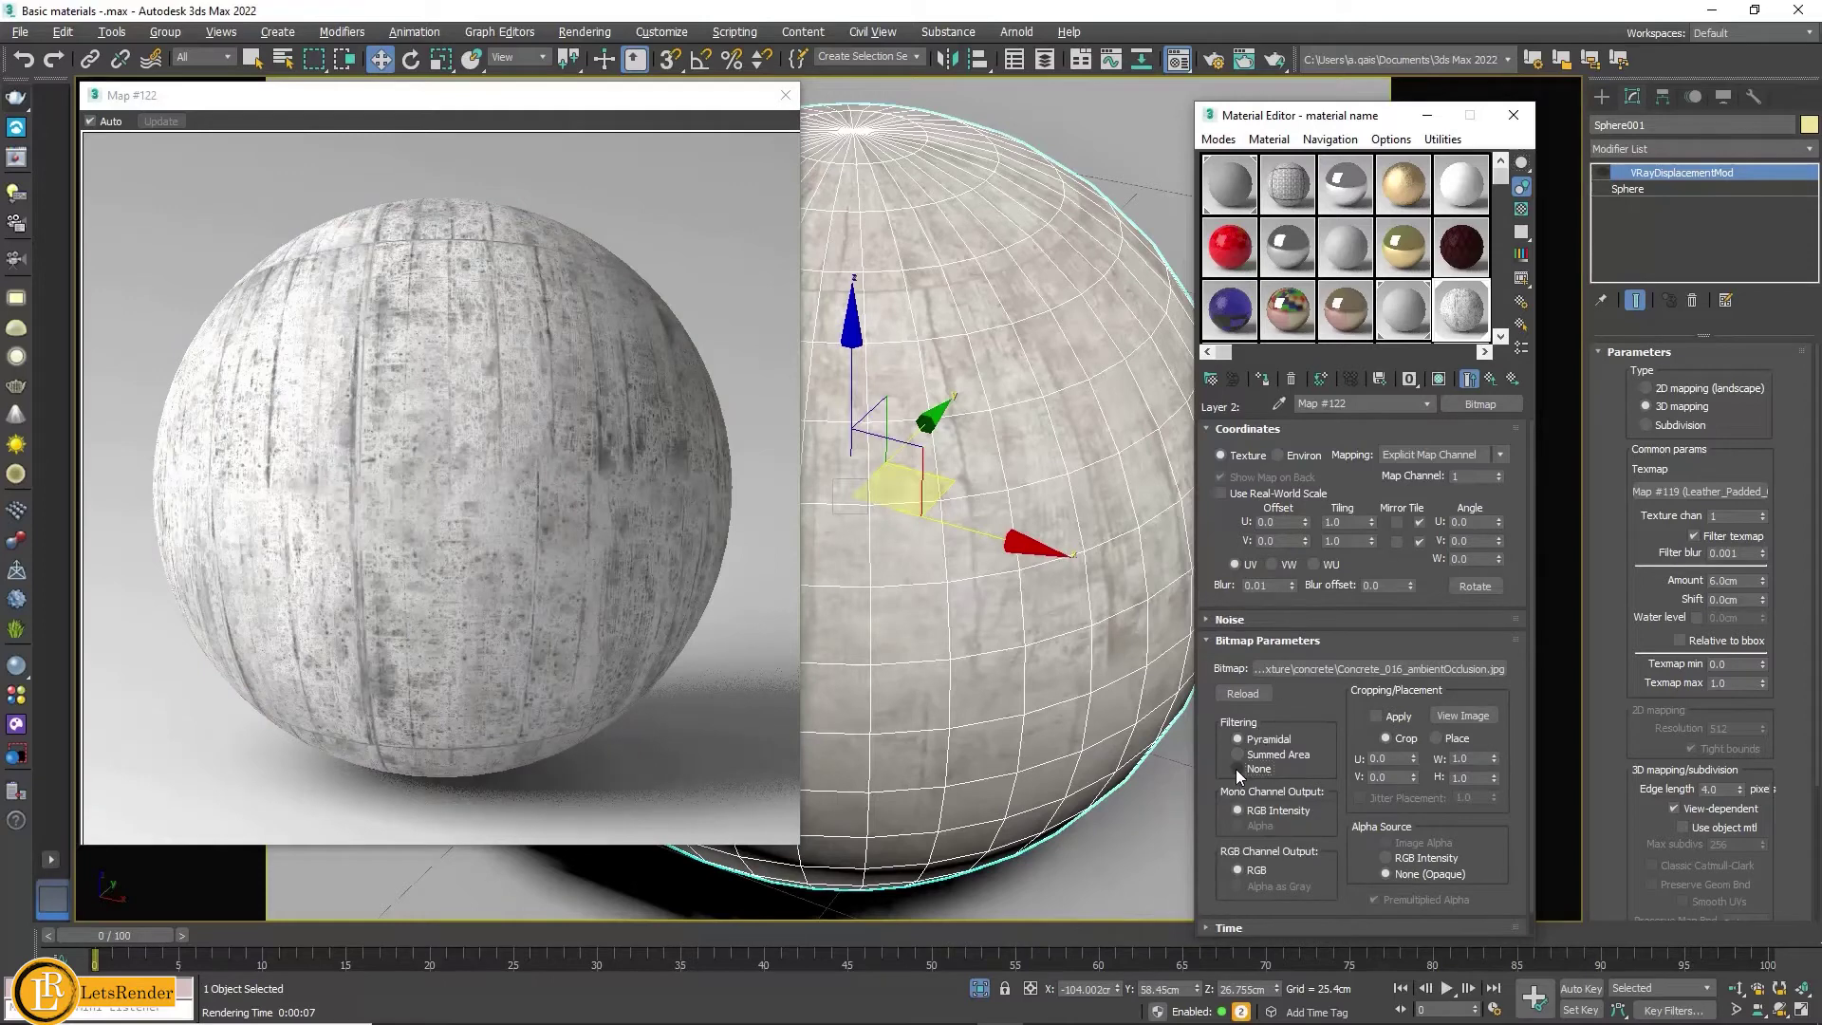
# Step: Set the second composite layer's blend mode to Multiply
pyautogui.click(1439, 380)
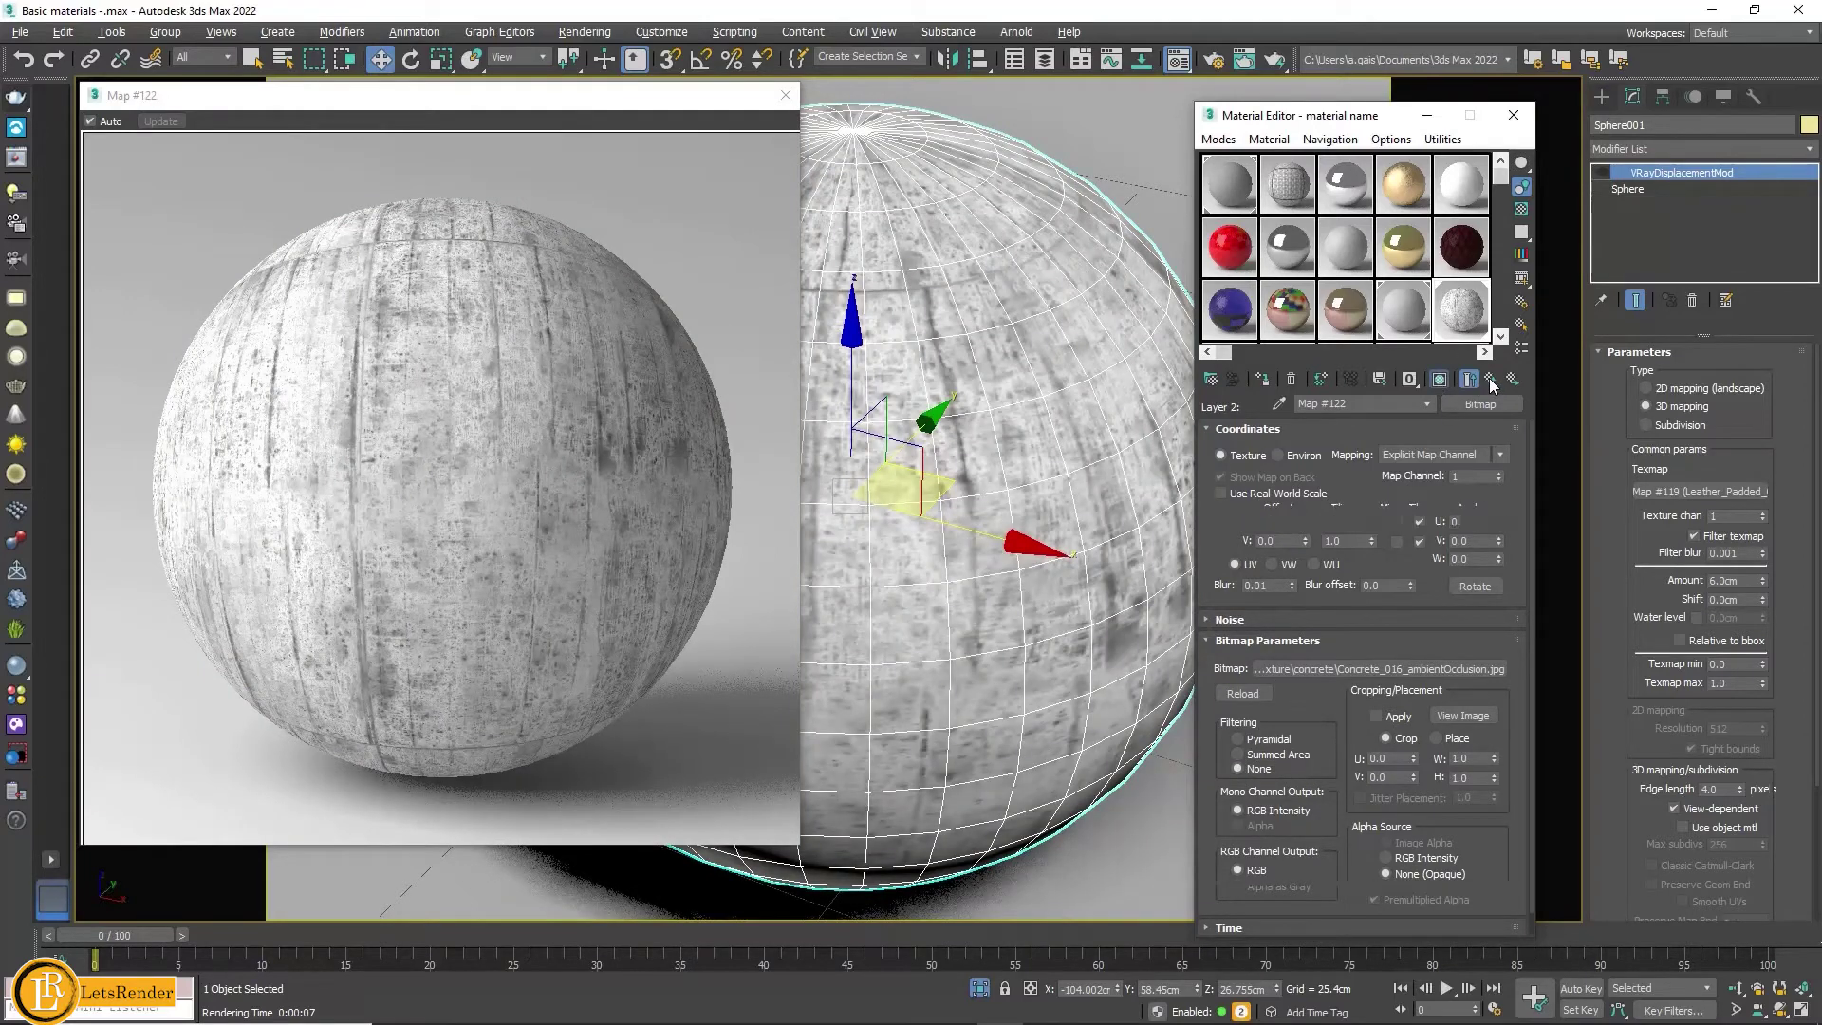
pyautogui.click(1490, 380)
pyautogui.click(1341, 509)
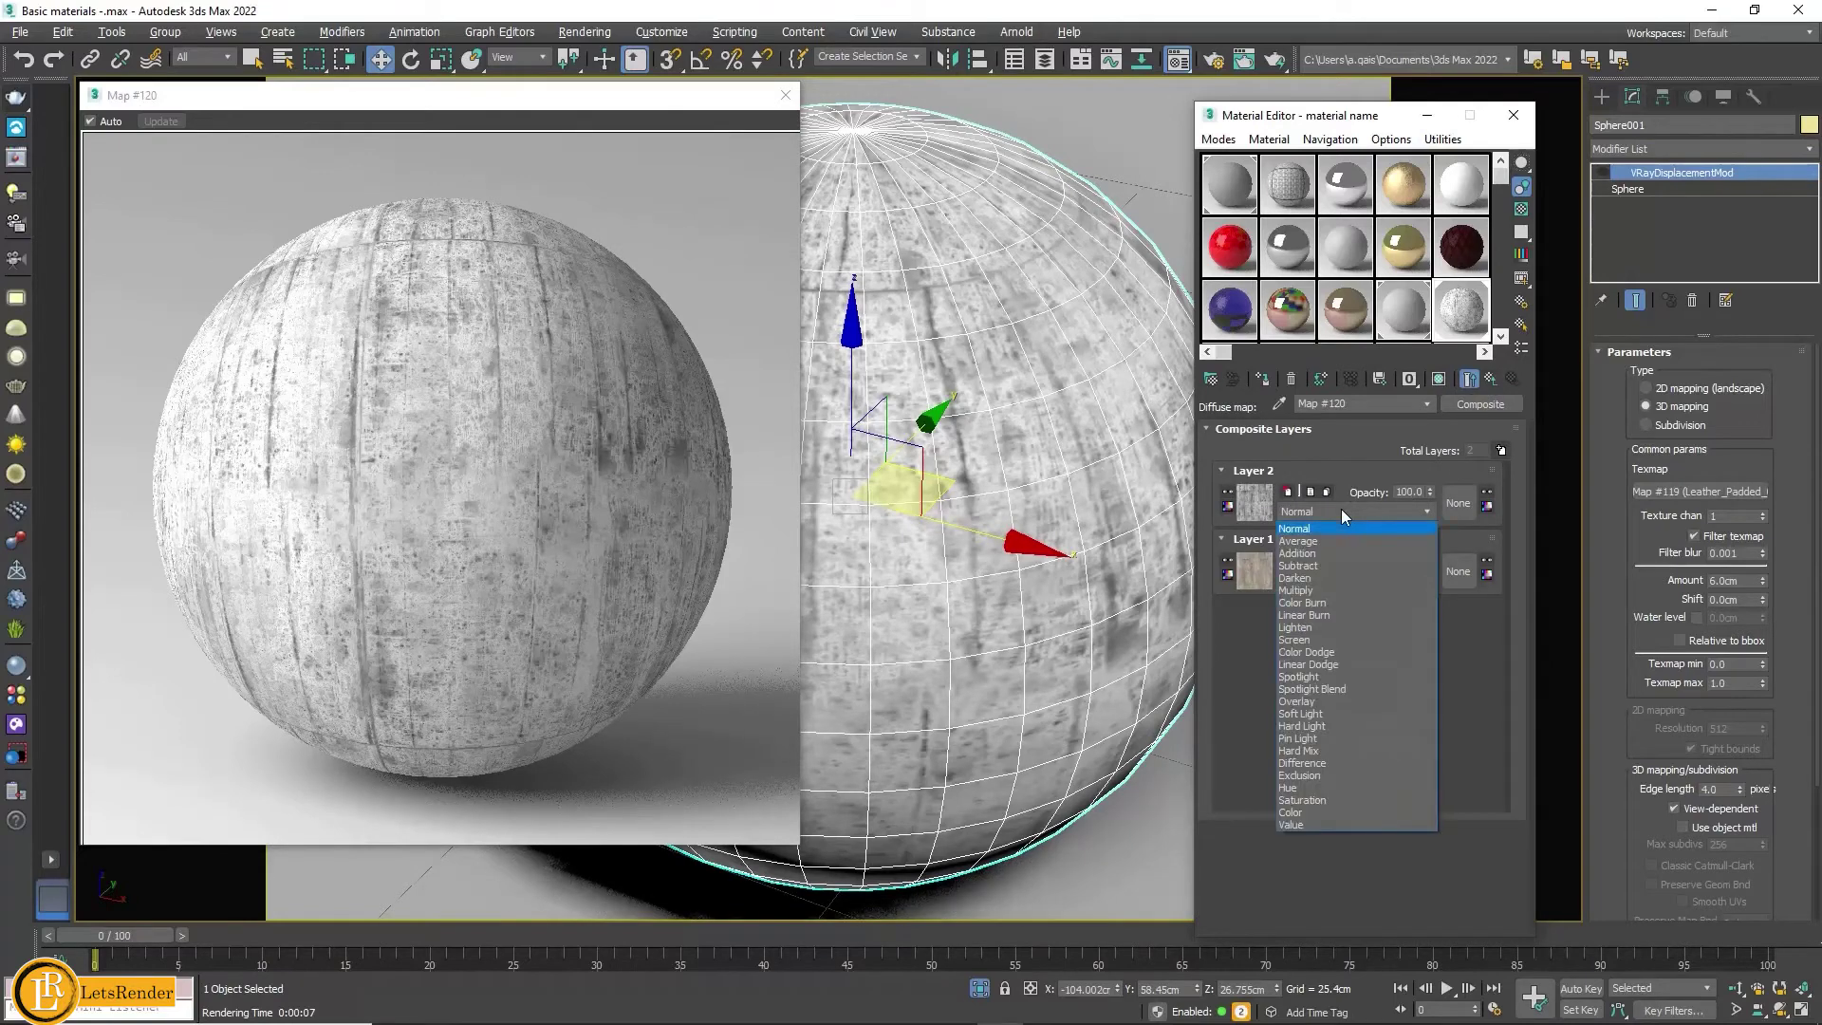
pyautogui.click(1300, 590)
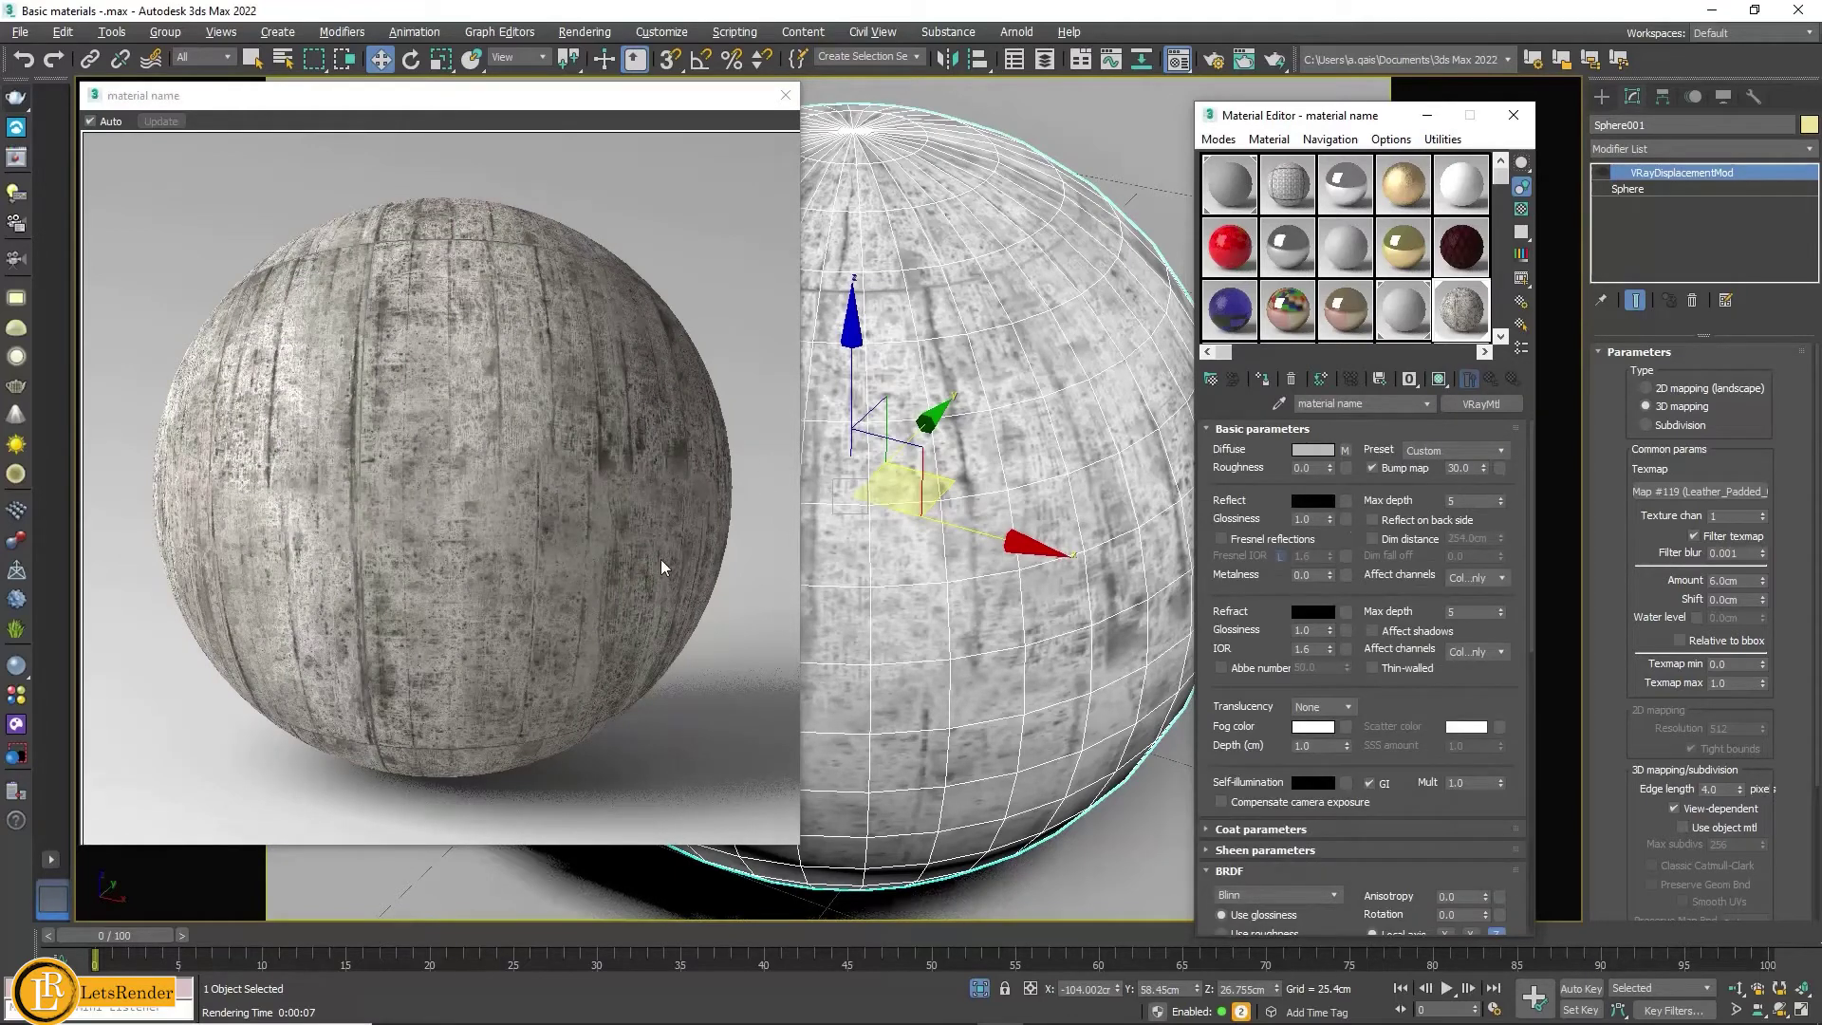
# Step: Clear the ambient-occlusion texture from composite Layer 2 and browse for a replacement map
pyautogui.scroll(-2, 1404, 589)
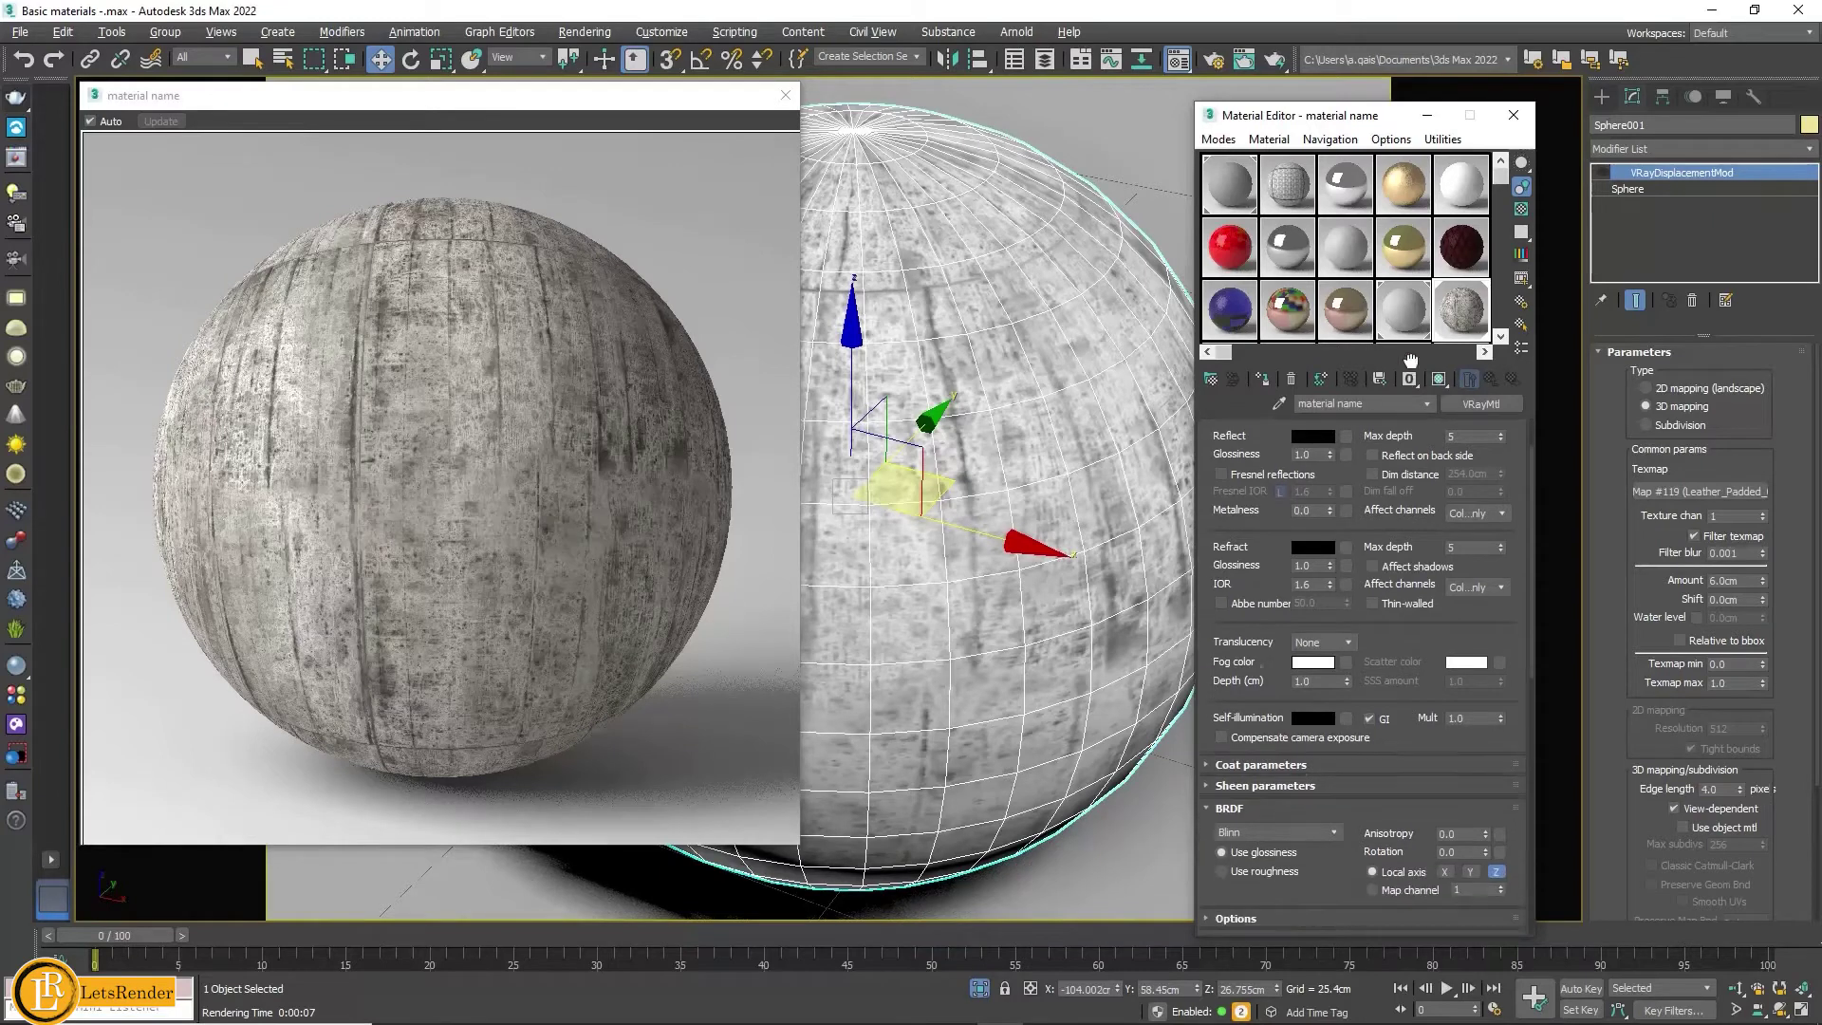
pyautogui.scroll(-1, 1406, 662)
pyautogui.moveTo(1428, 683)
pyautogui.mouseDown()
pyautogui.moveTo(1442, 254)
pyautogui.moveTo(1441, 291)
pyautogui.mouseUp()
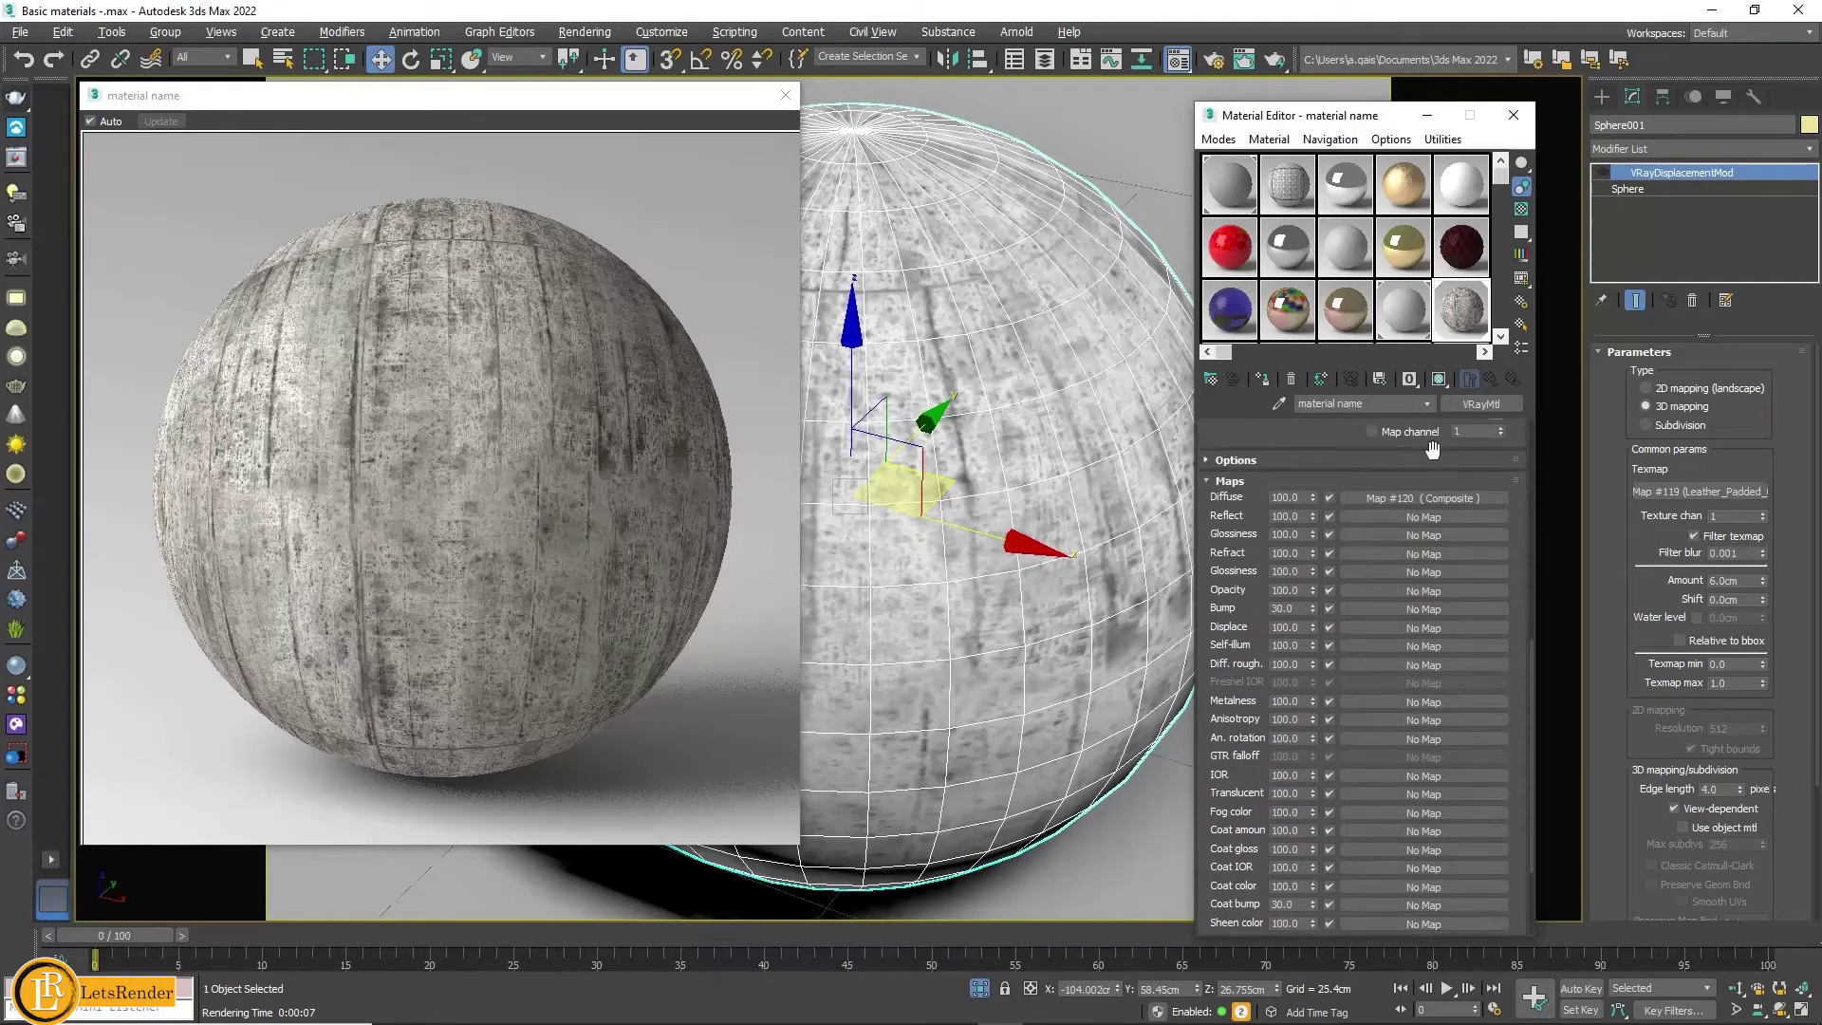
pyautogui.click(1402, 494)
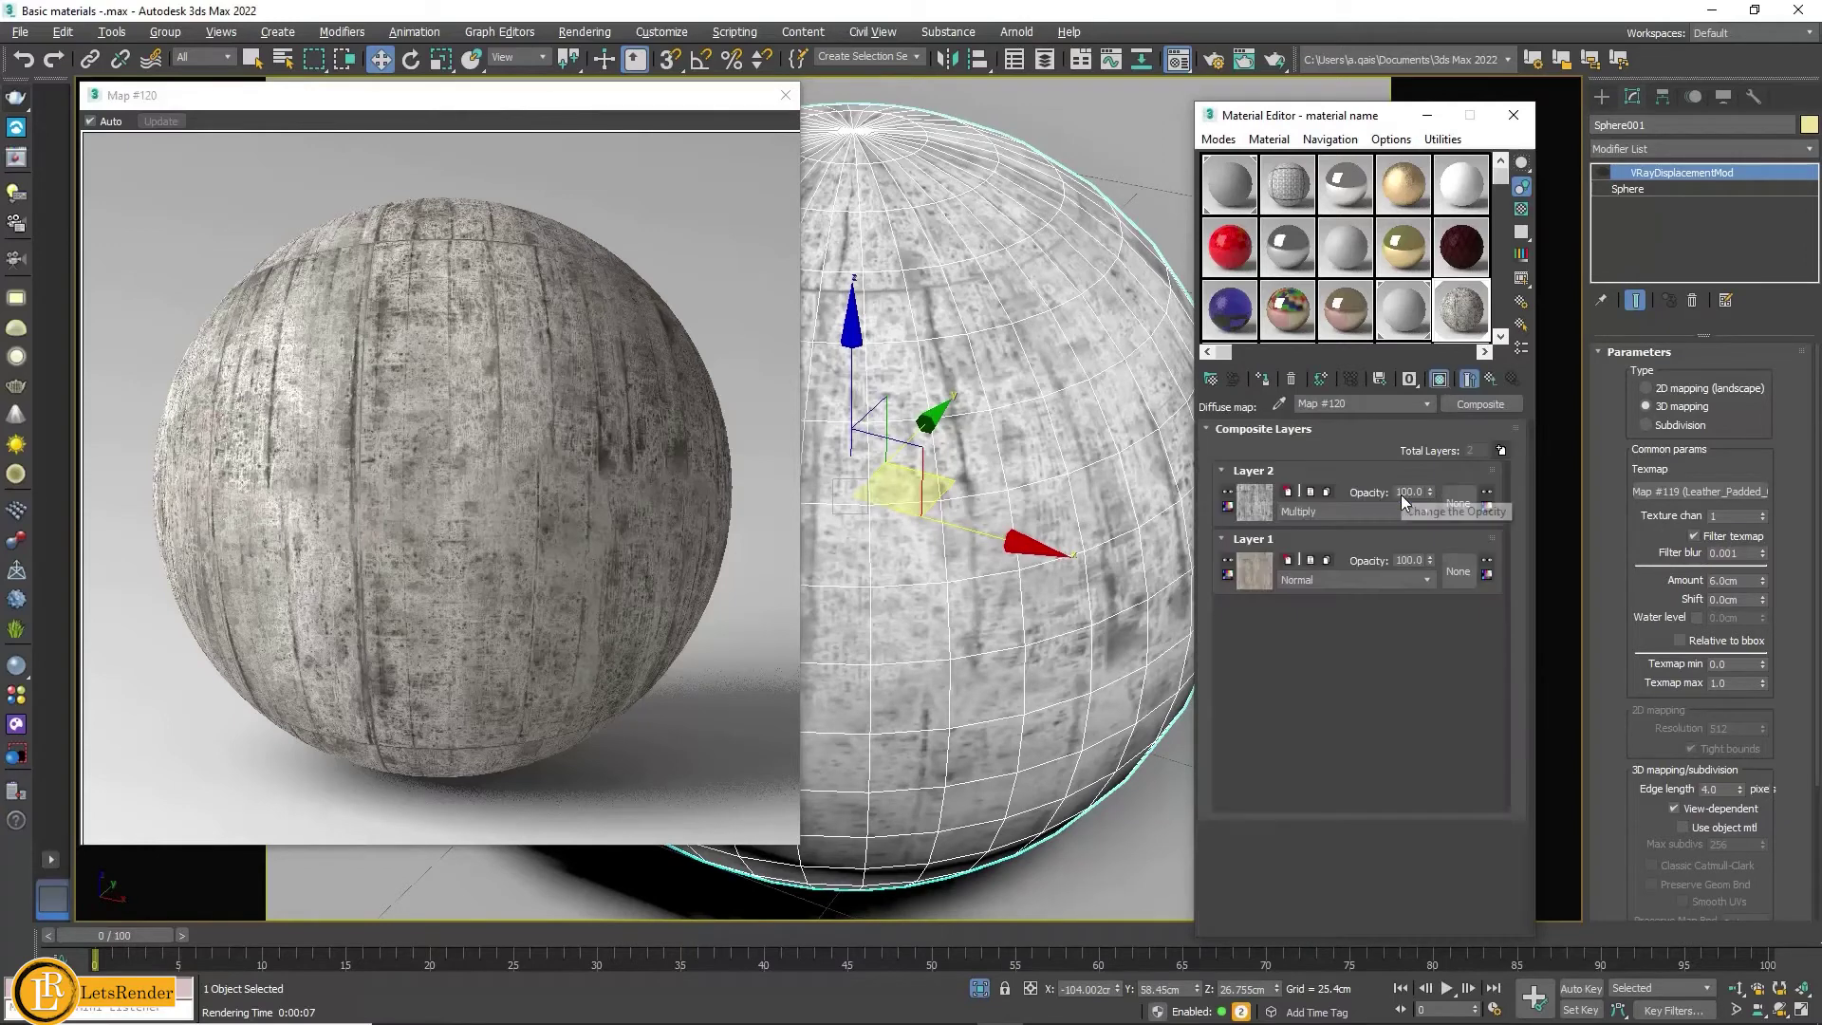
pyautogui.rightClick(1253, 501)
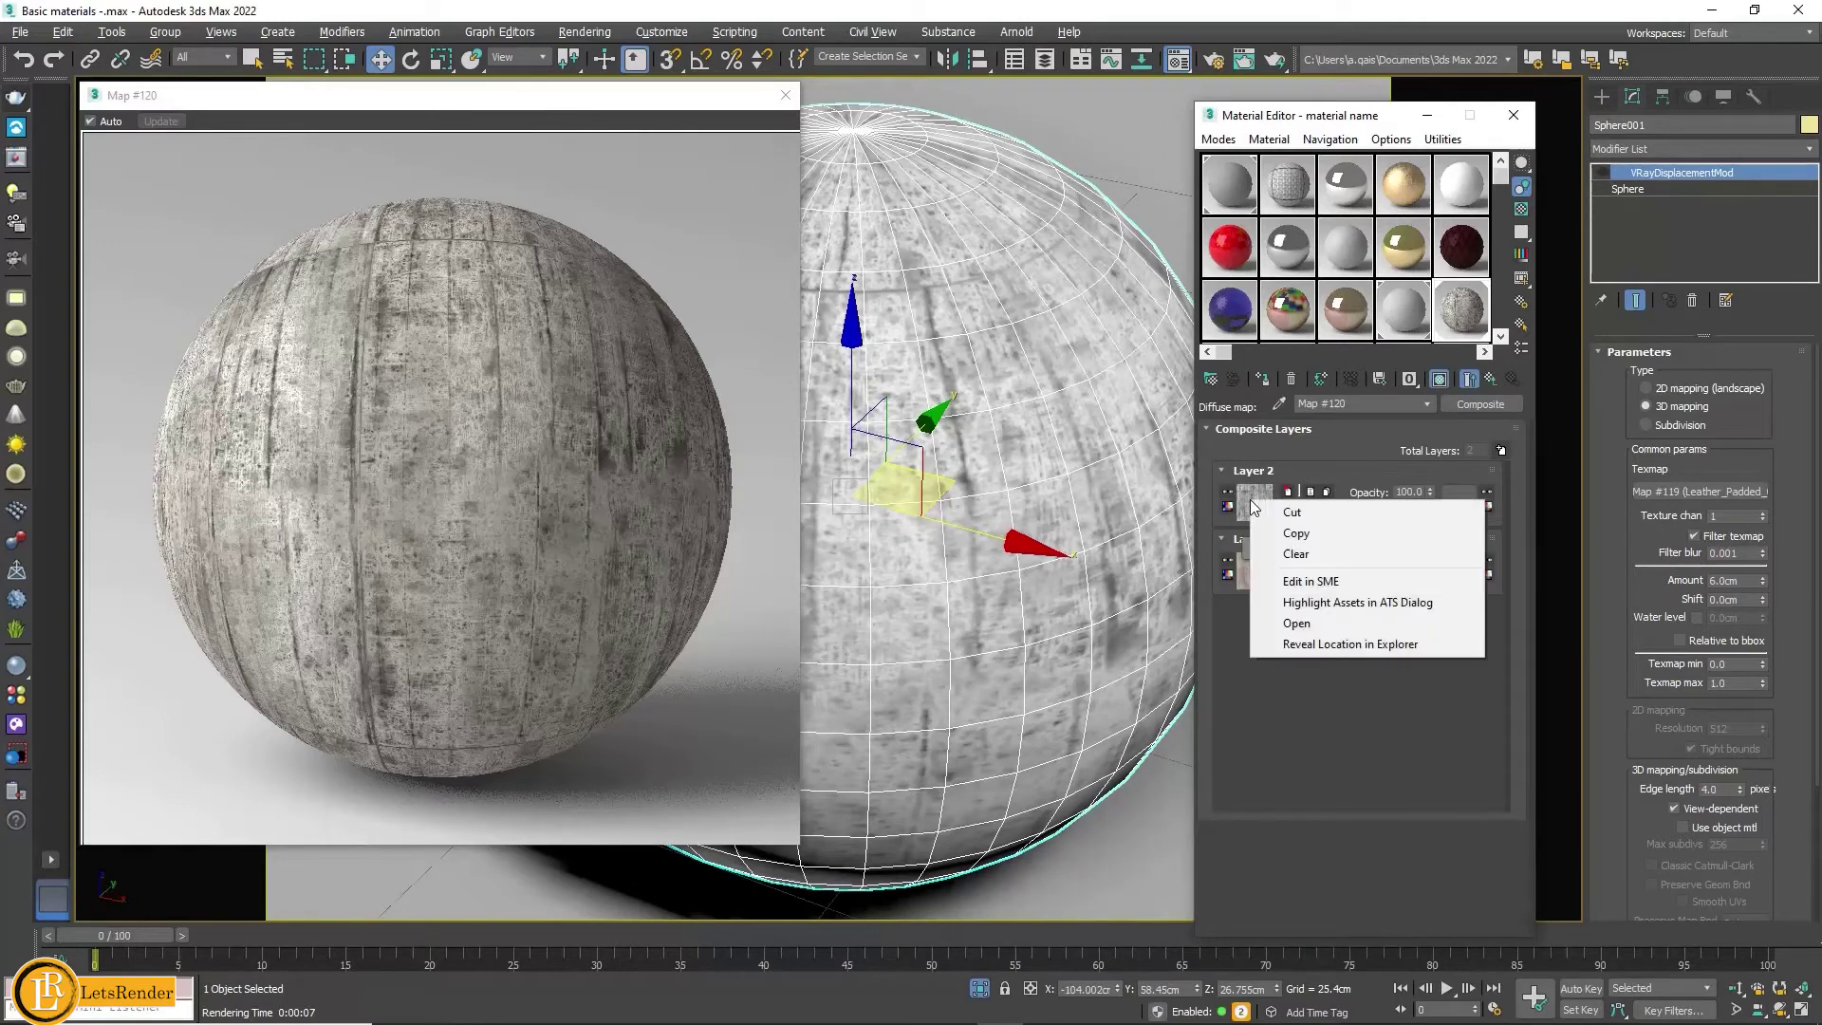
pyautogui.click(1305, 560)
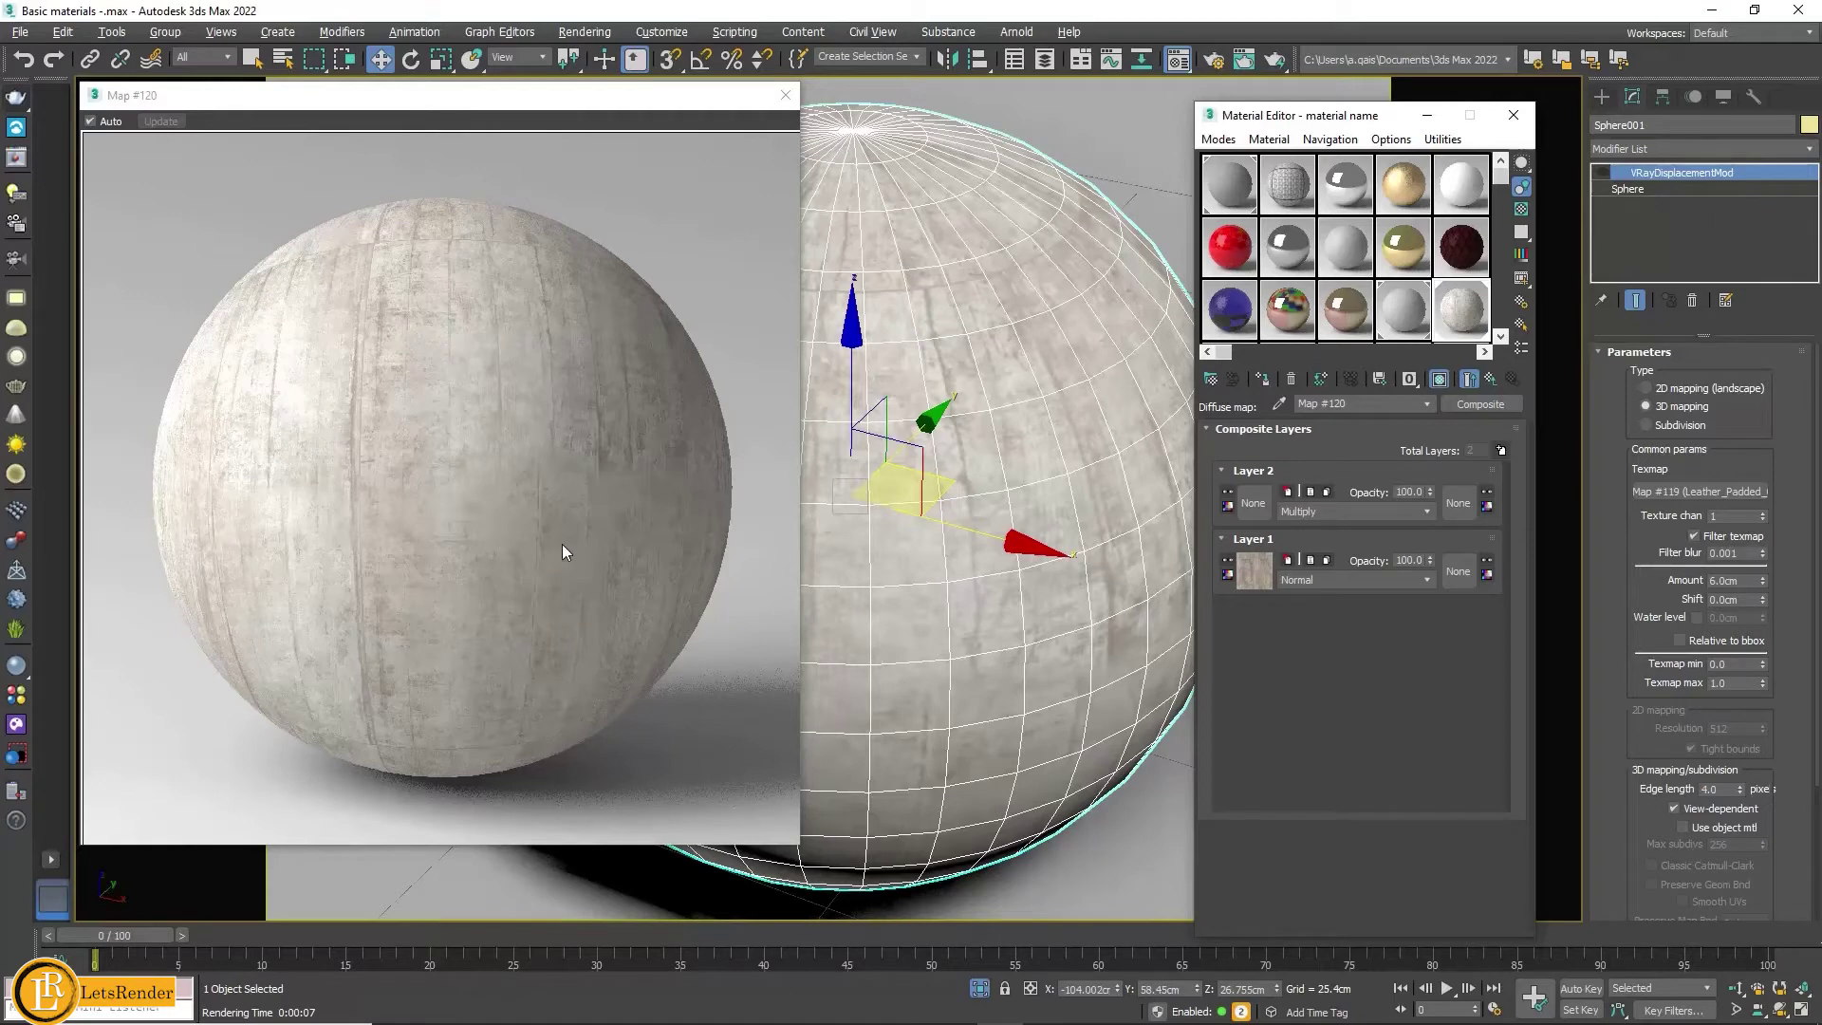
pyautogui.click(1245, 510)
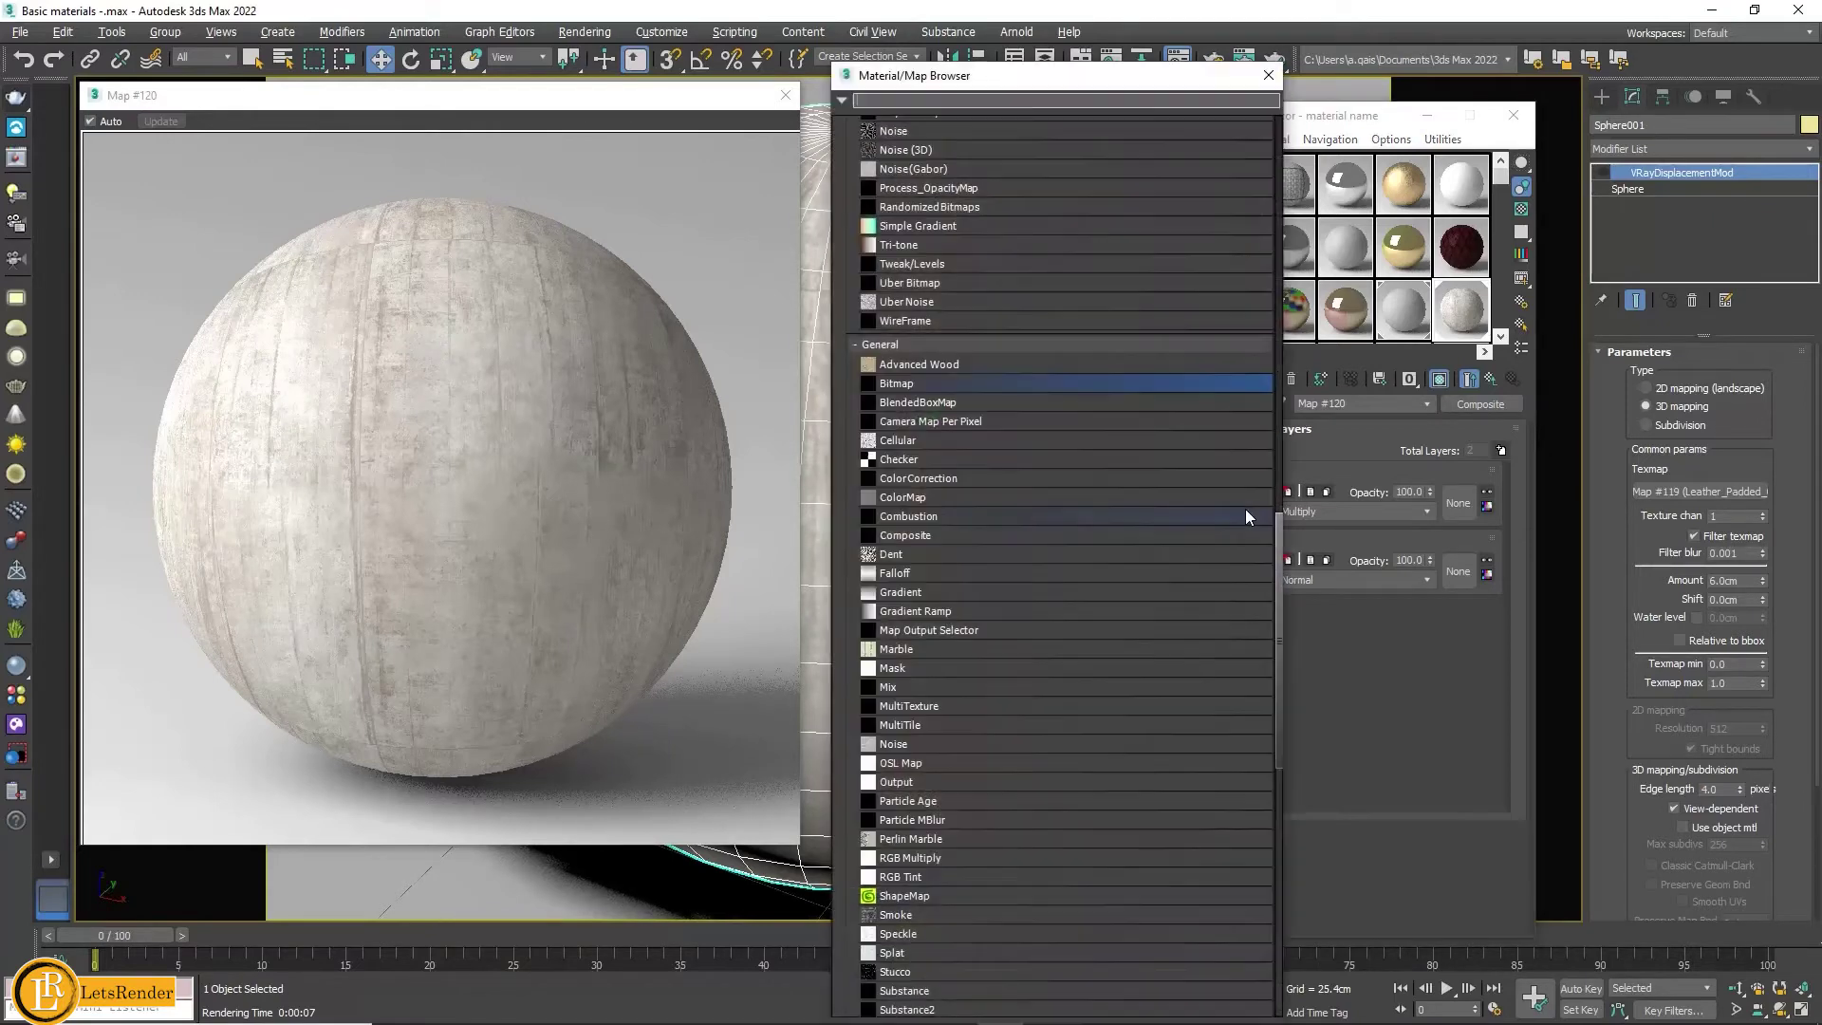
# Step: Load Concrete_016_ambientOcclusion as a Bitmap into Layer 2 and show it in the viewport
pyautogui.doubleClick(894, 385)
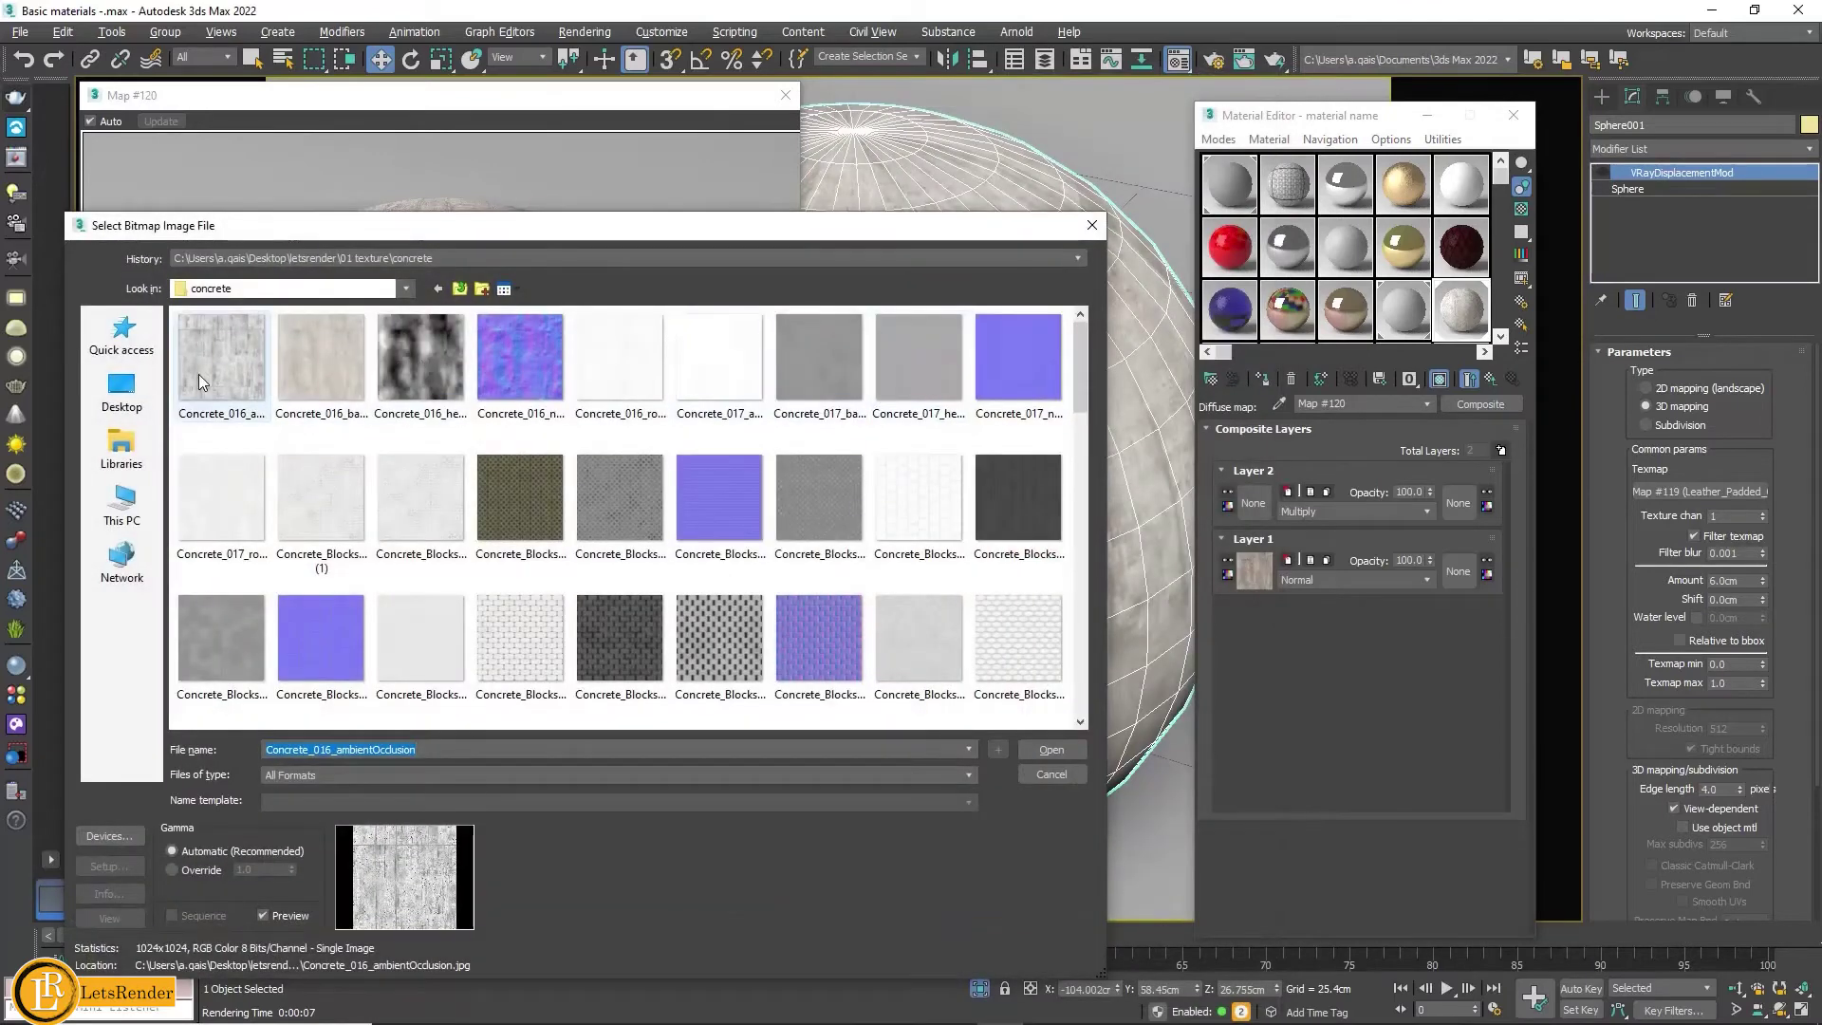
pyautogui.click(221, 359)
pyautogui.click(1051, 749)
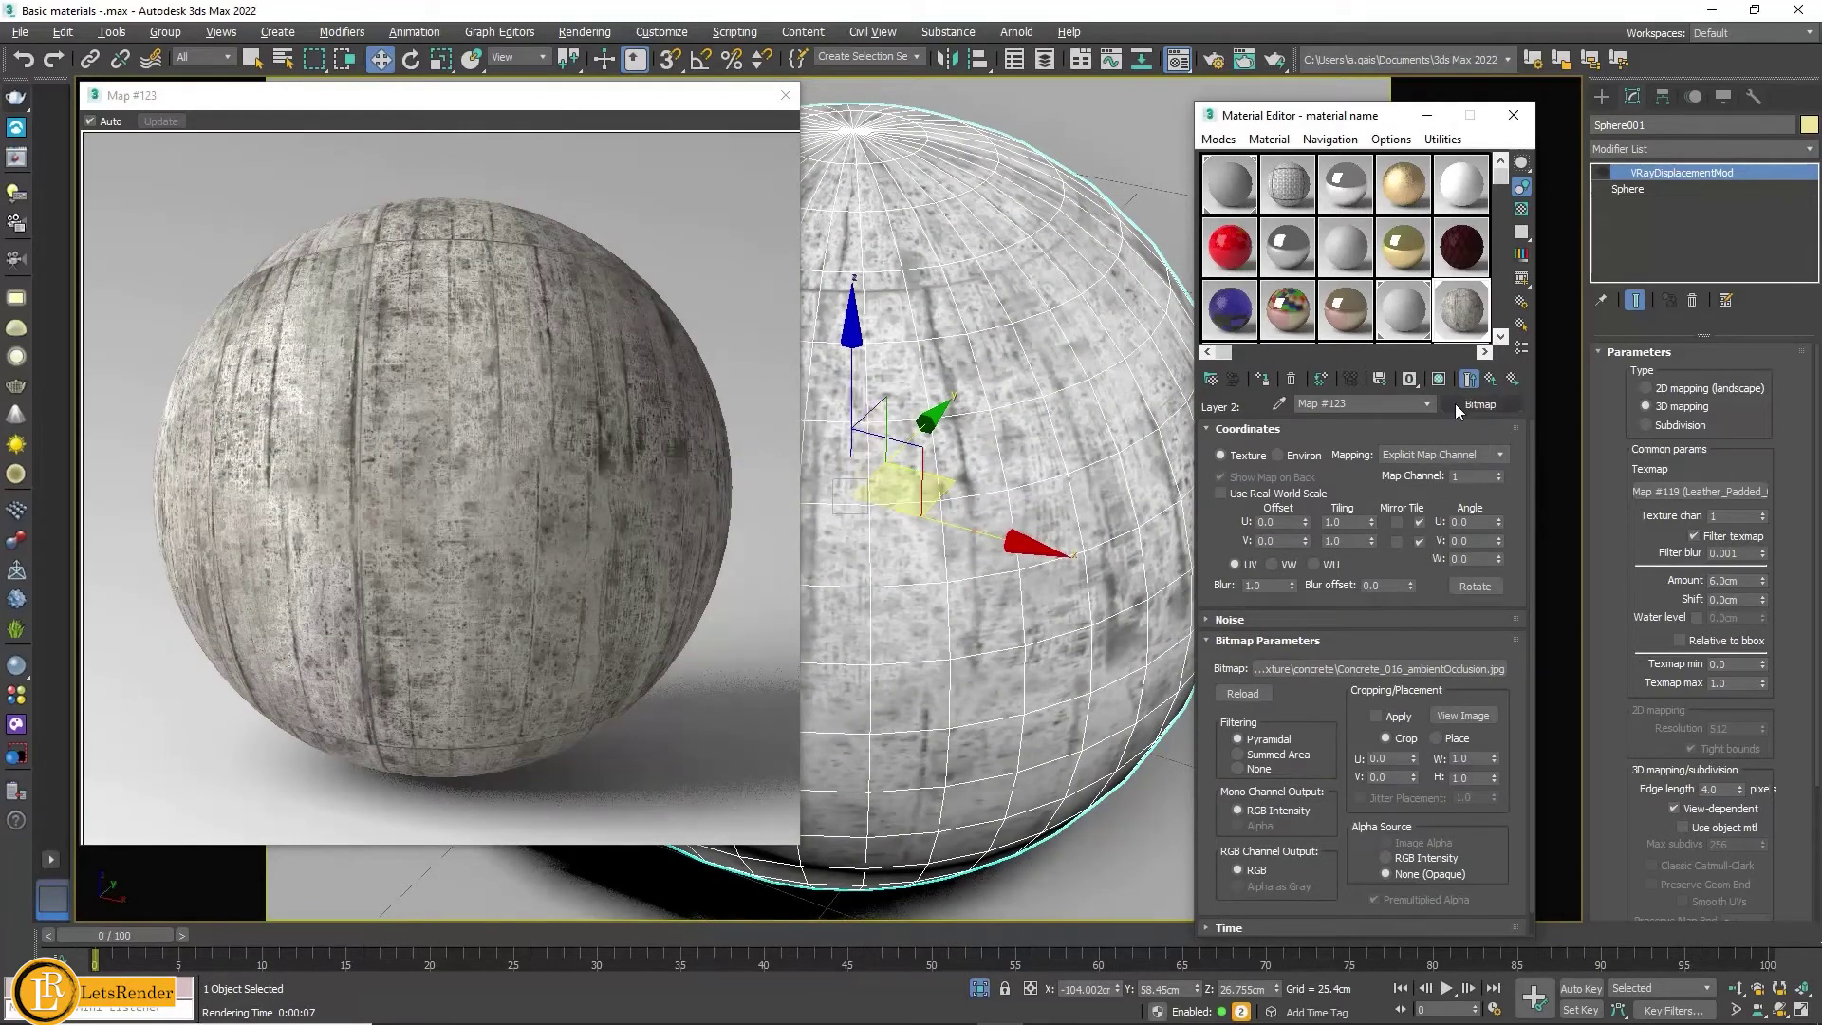
pyautogui.click(1442, 379)
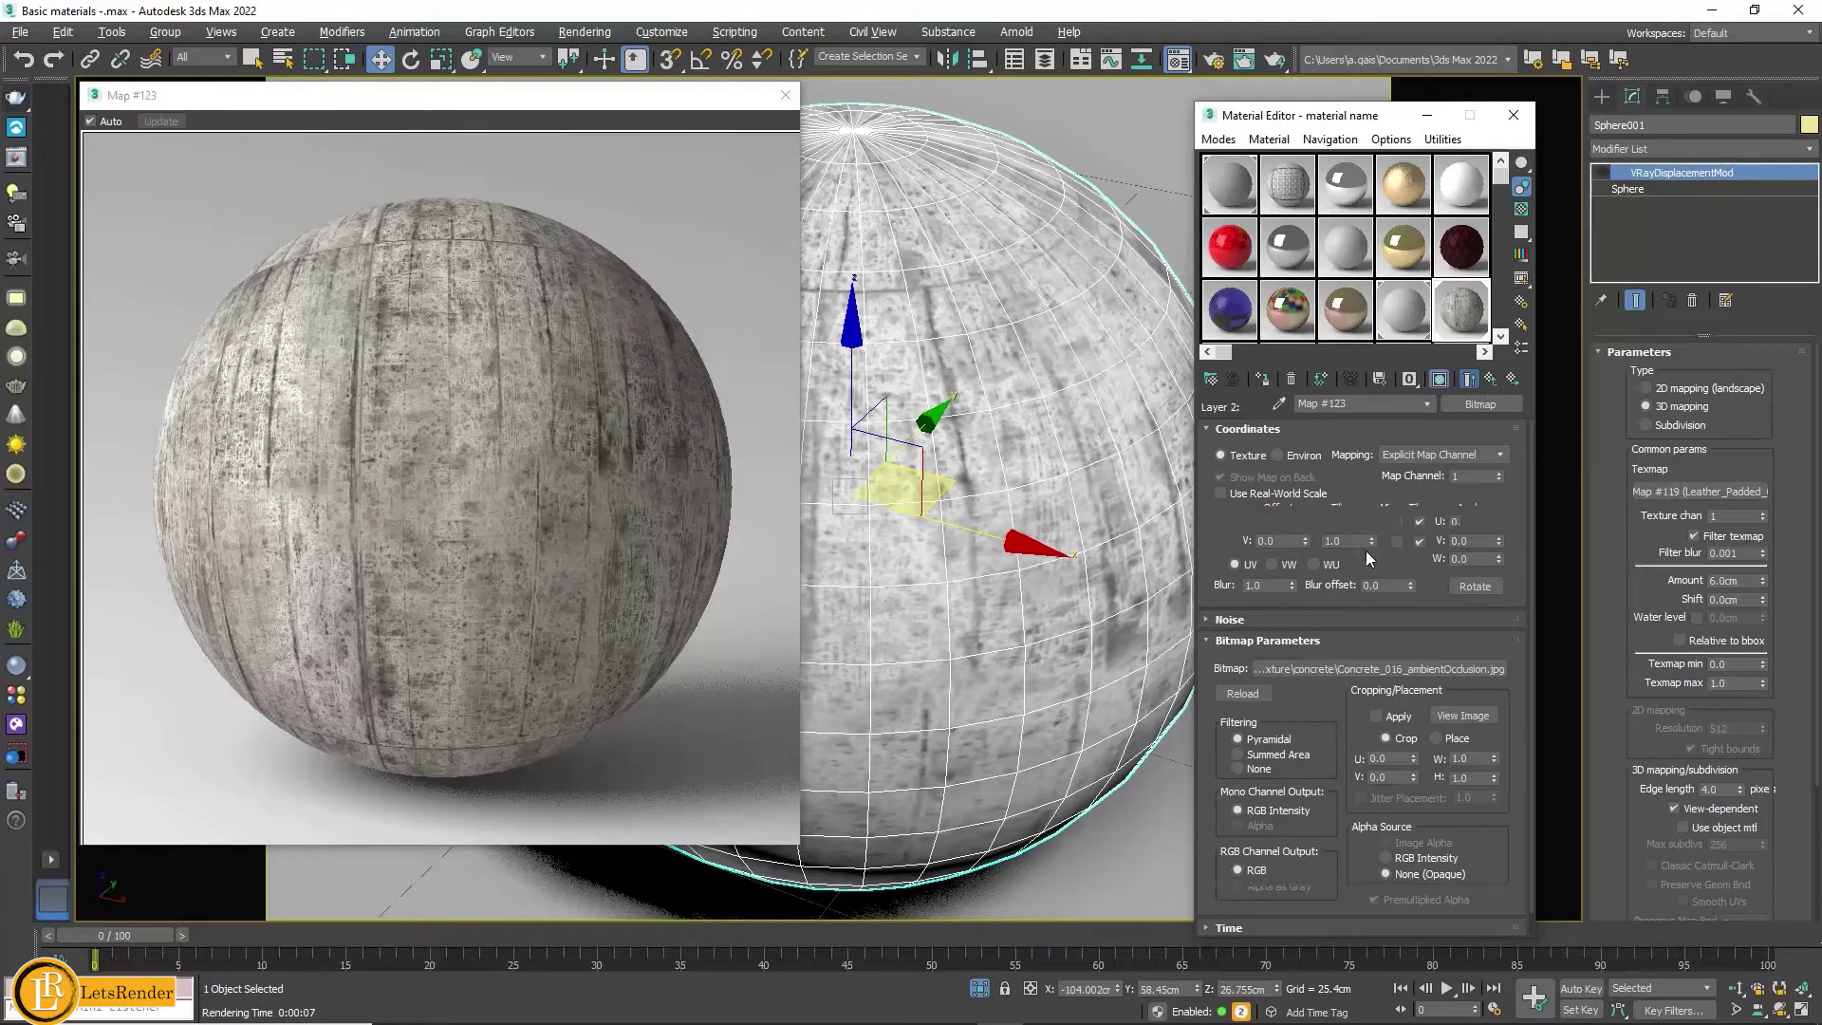
pyautogui.press('Up')
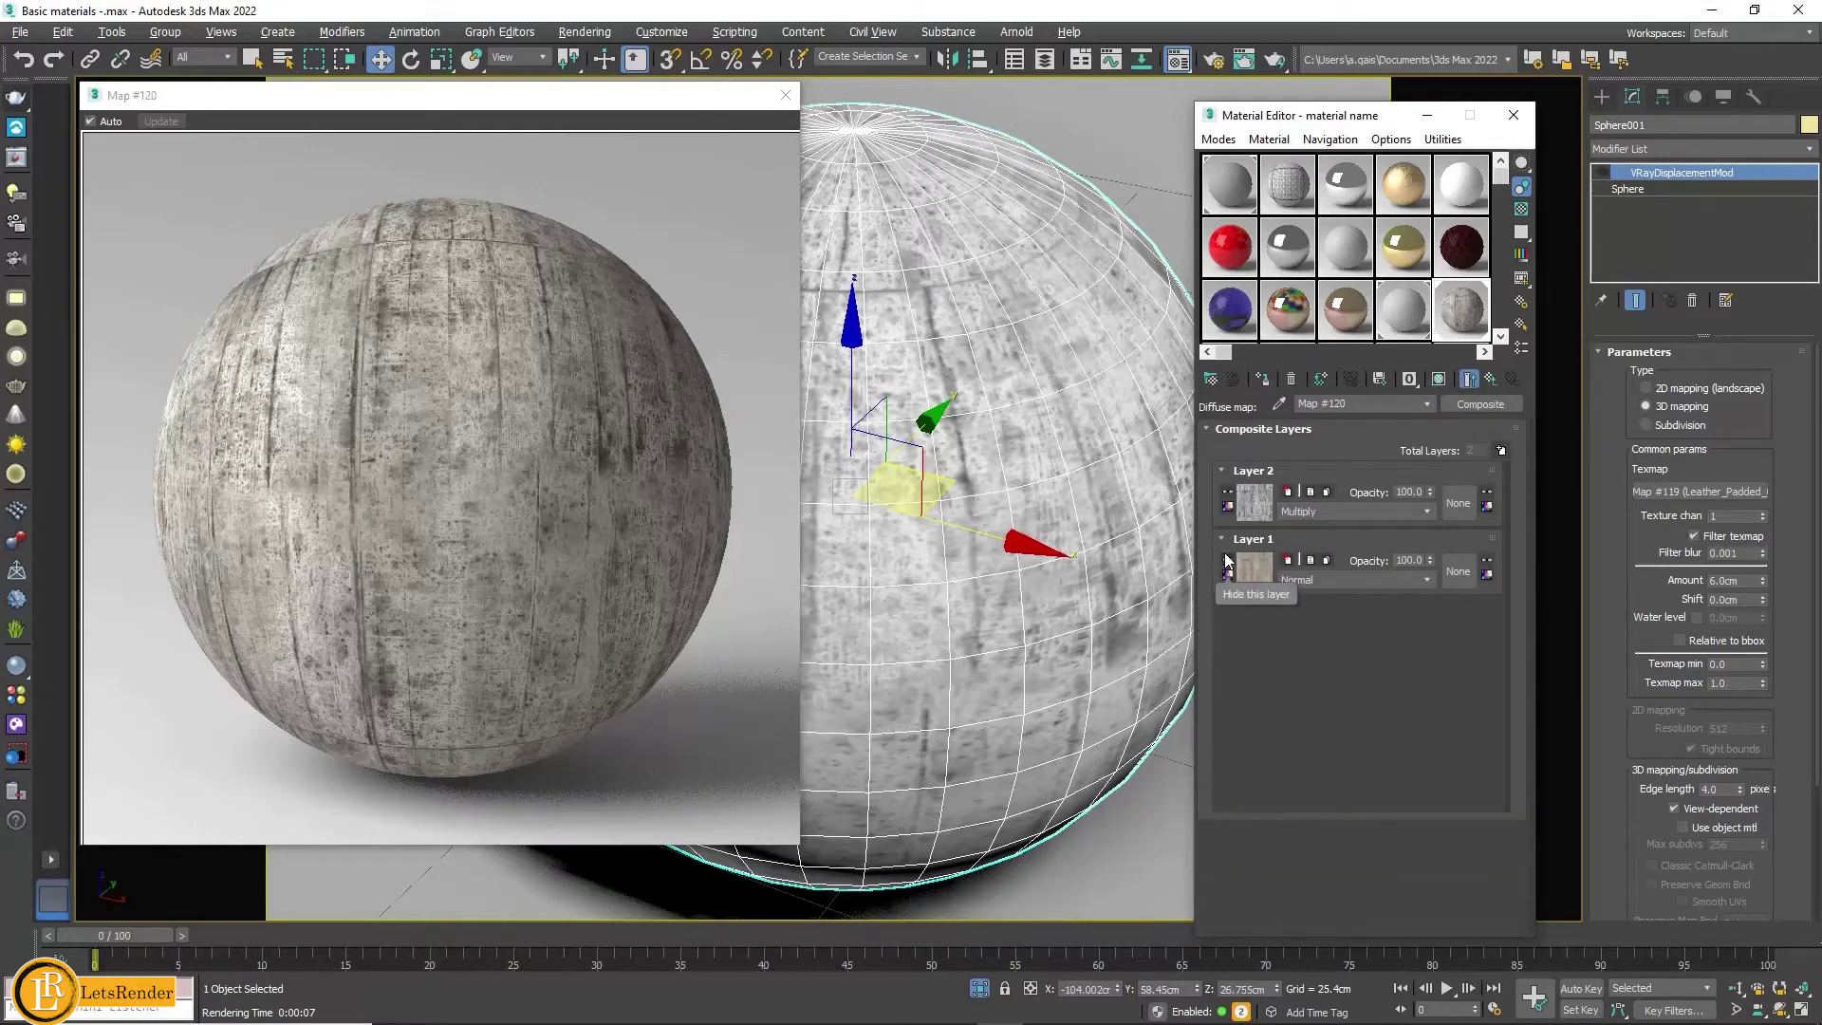
pyautogui.click(1440, 381)
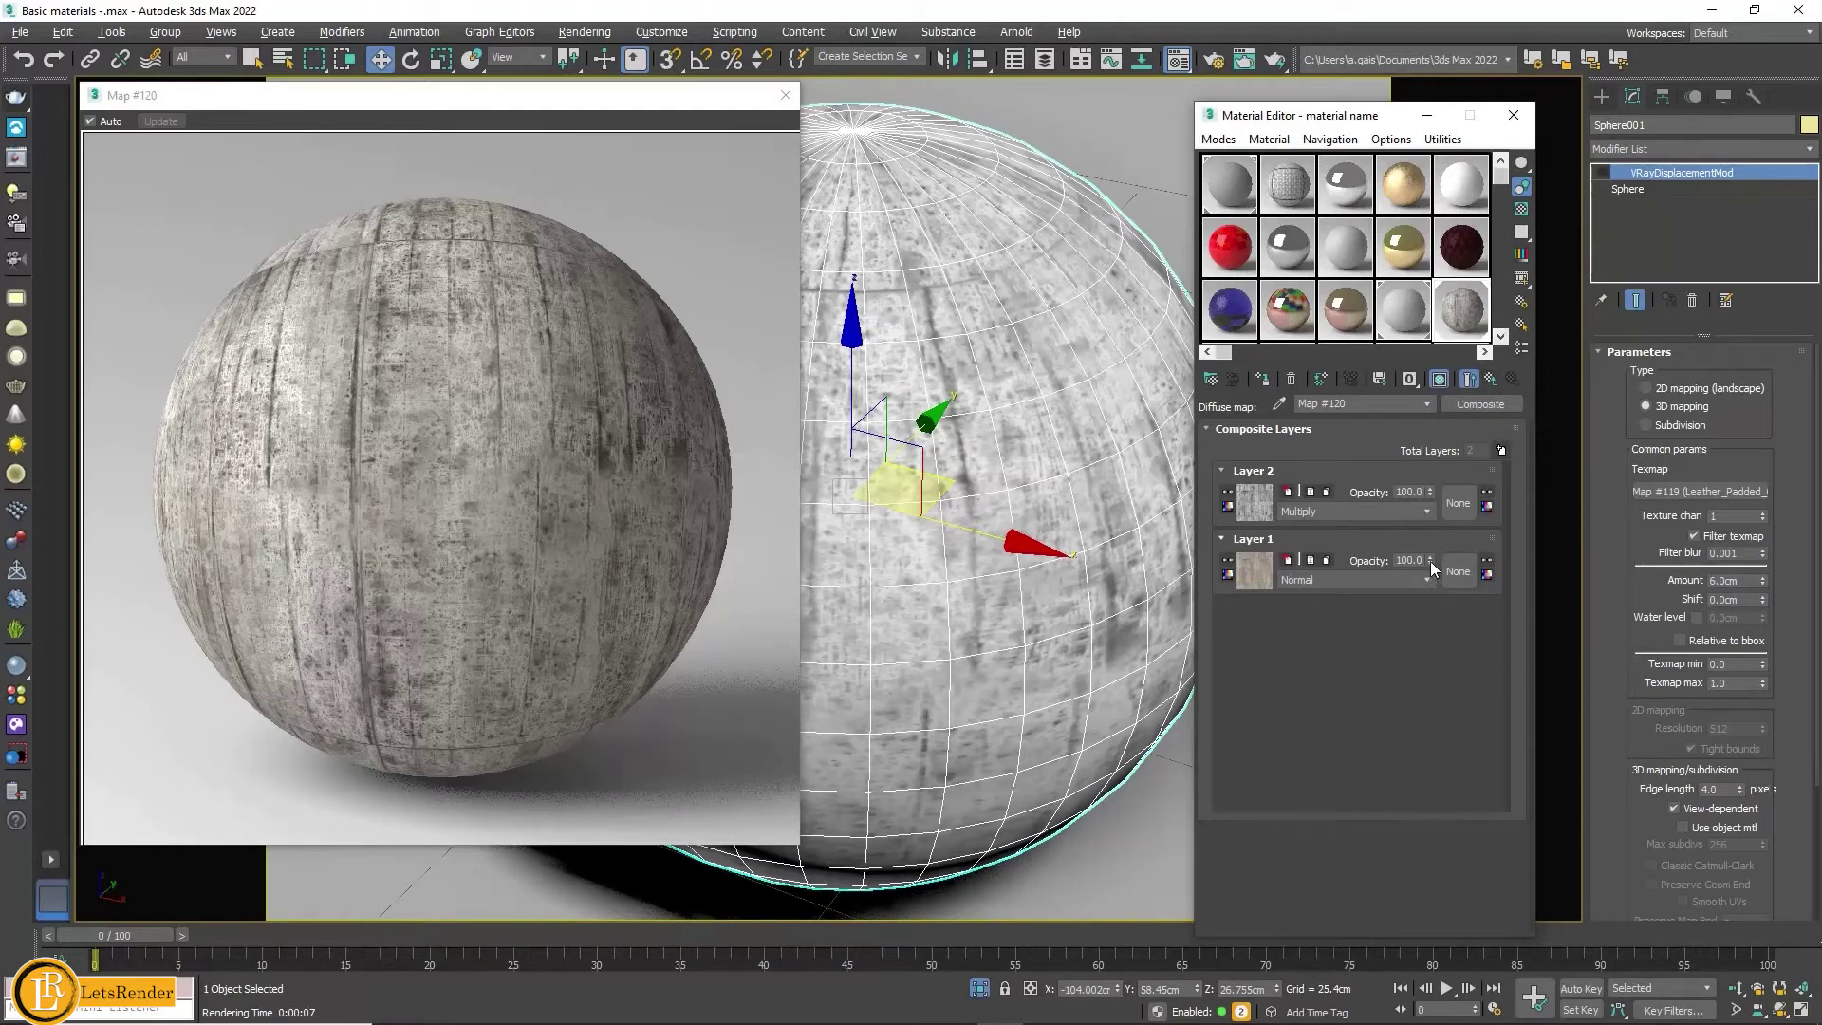
# Step: Return to the VRayMtl and choose a map type for the Bump slot
pyautogui.click(1490, 381)
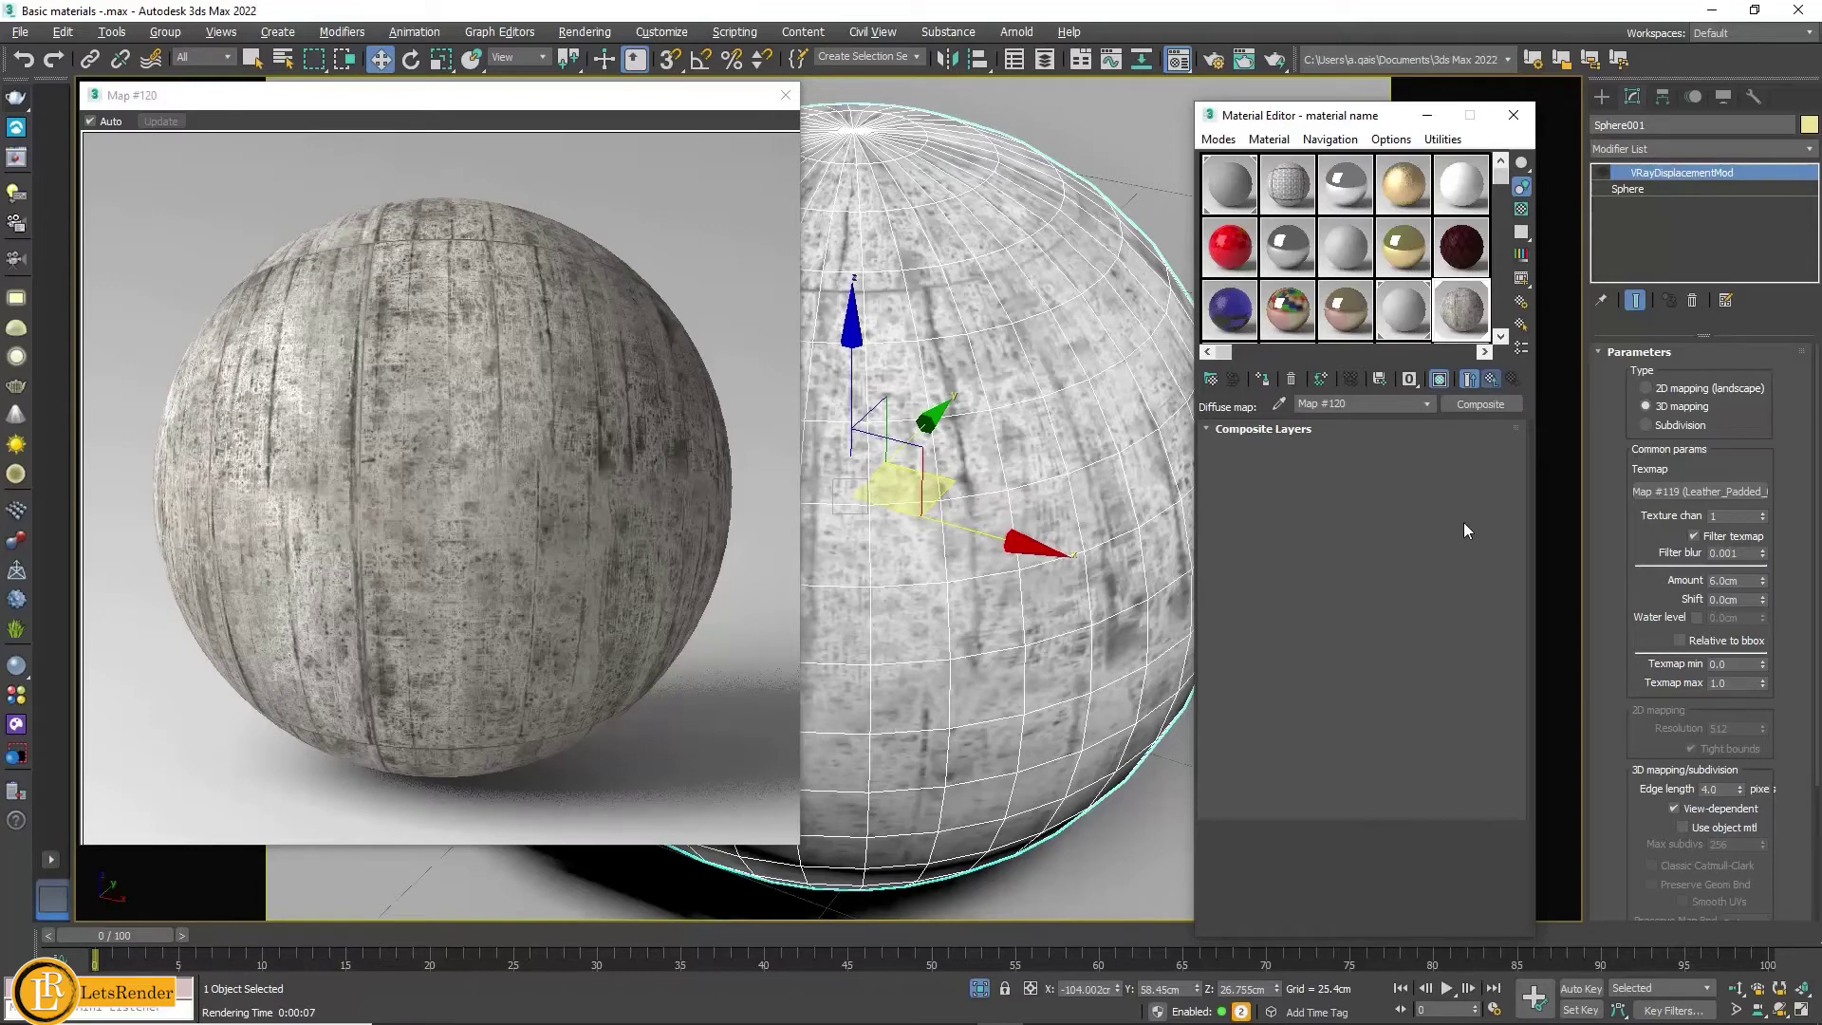
pyautogui.moveTo(1459, 598)
pyautogui.mouseDown()
pyautogui.moveTo(1461, 368)
pyautogui.moveTo(1518, 186)
pyautogui.mouseUp()
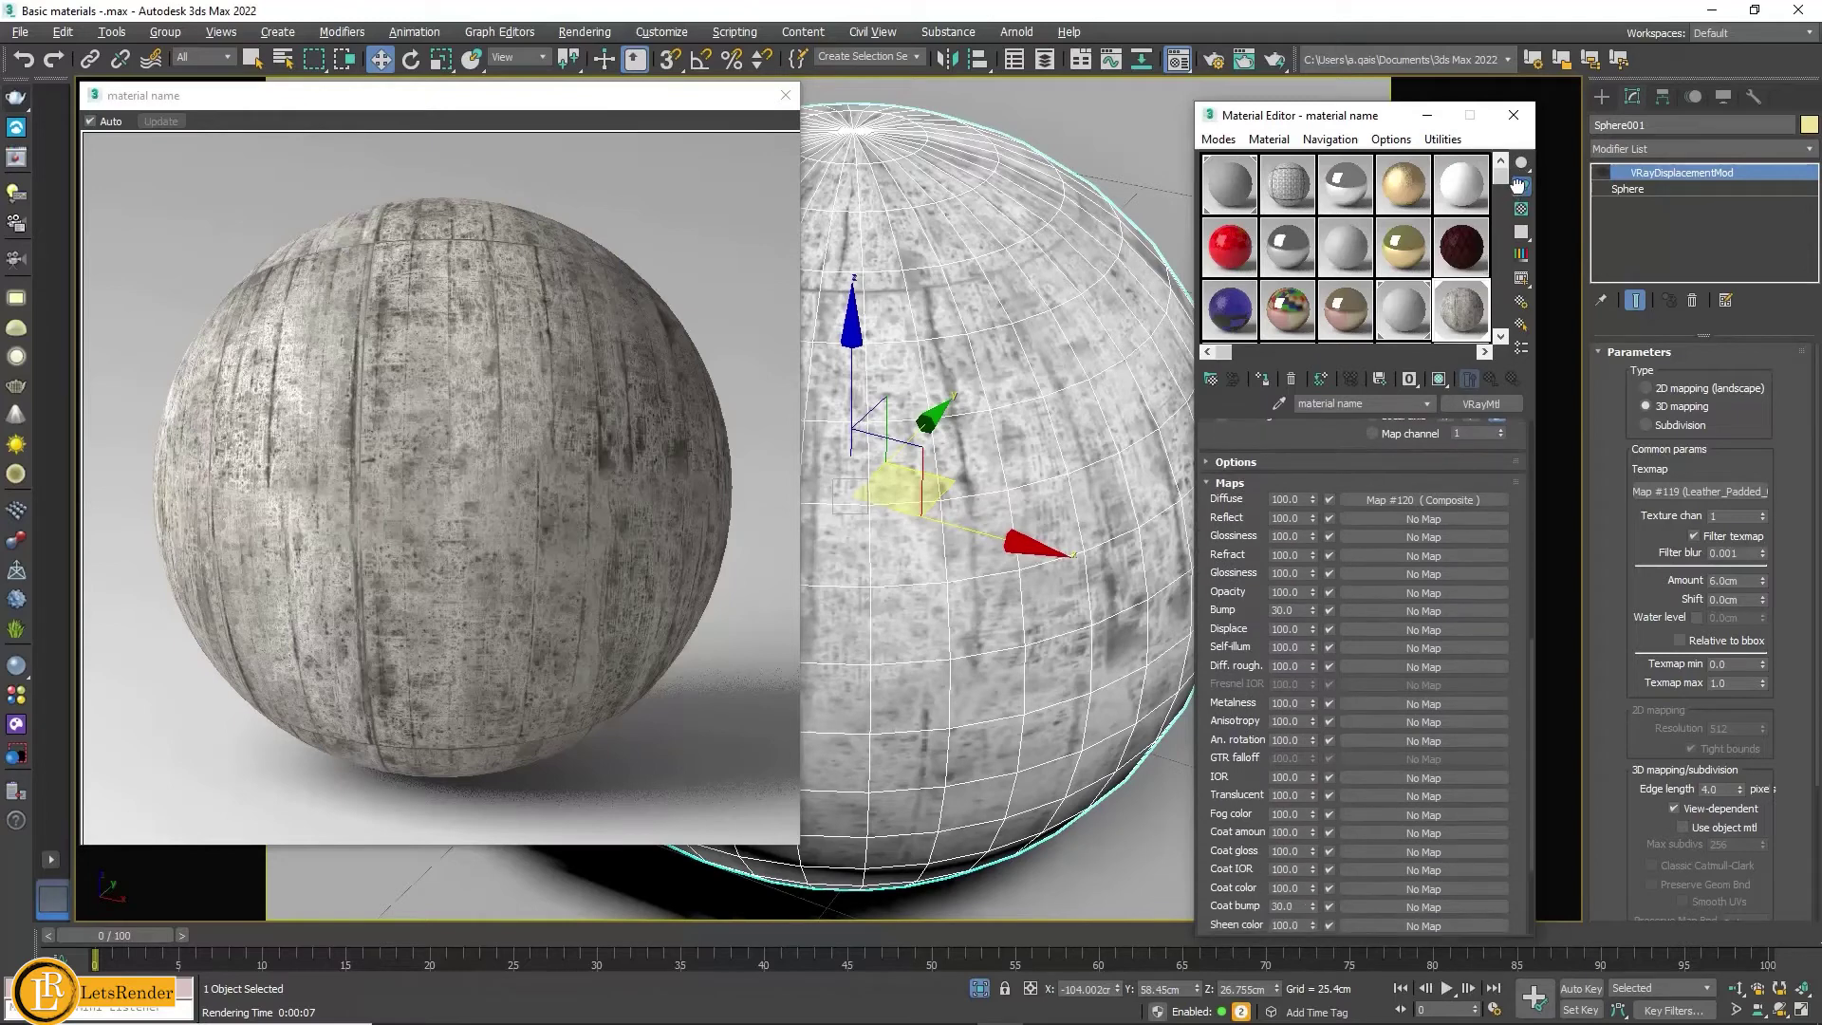
pyautogui.click(1374, 609)
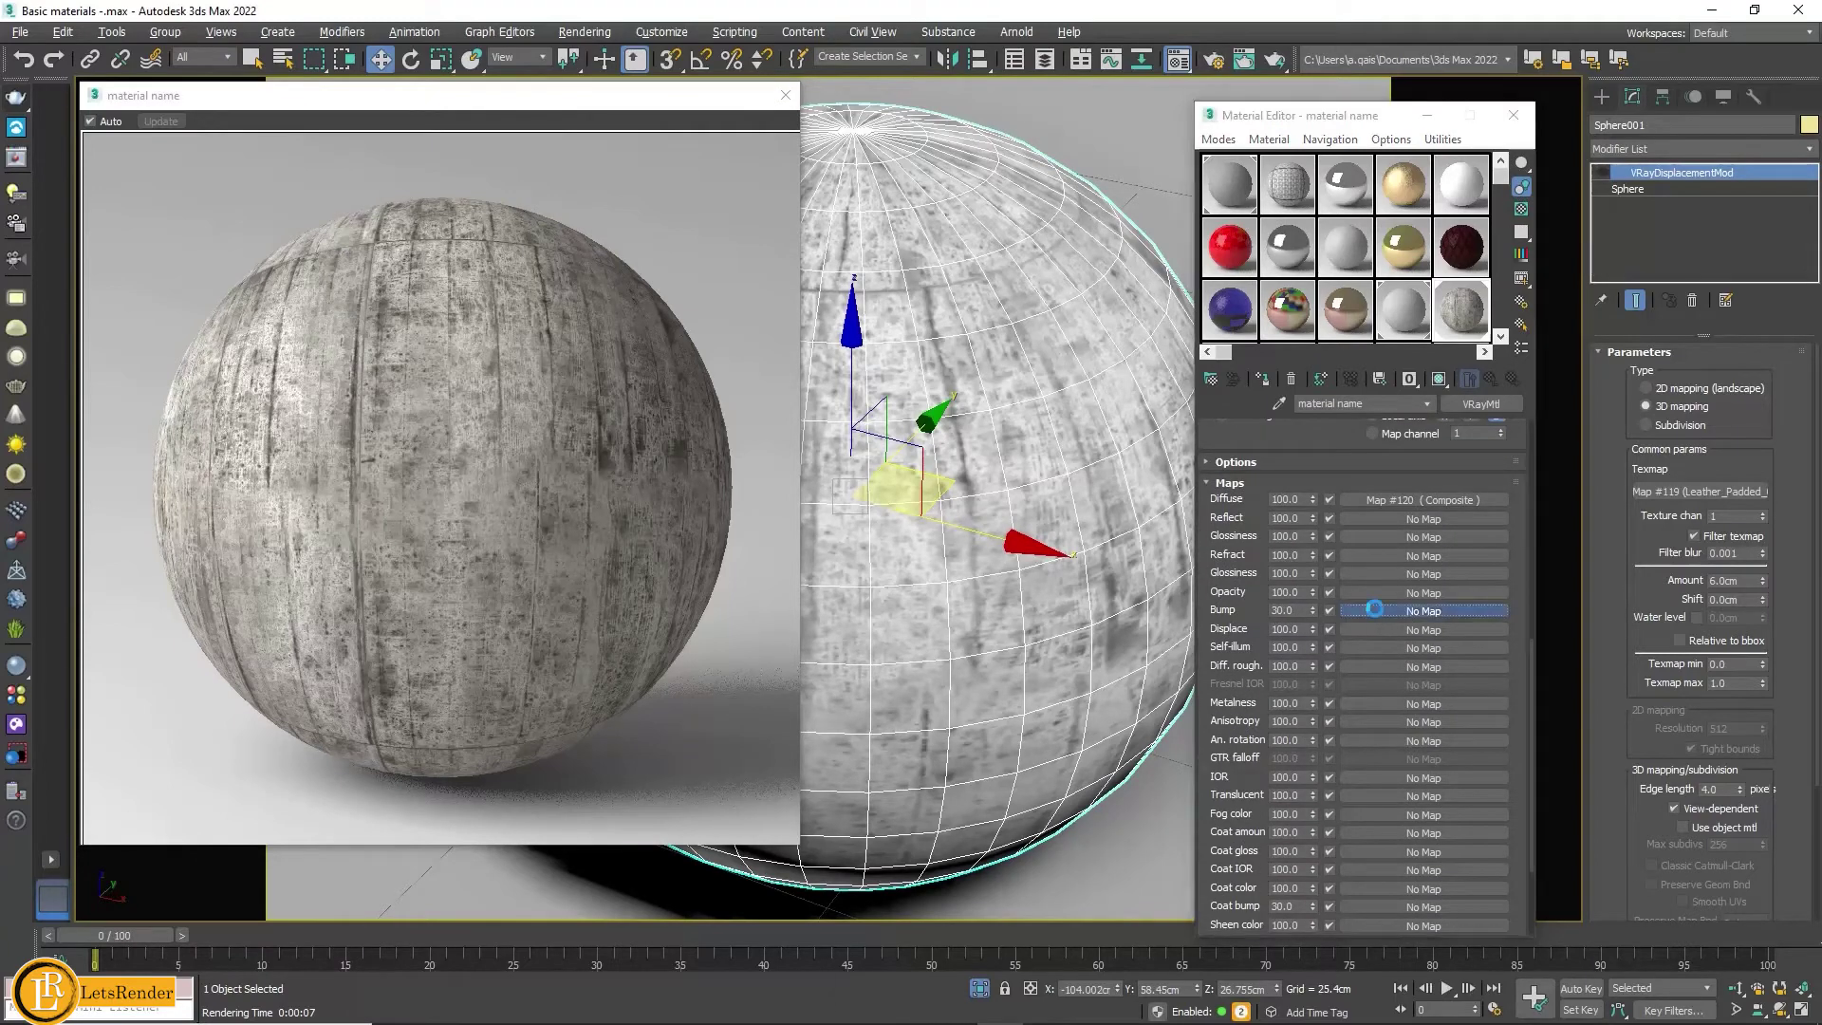
pyautogui.scroll(-2, 988, 833)
pyautogui.scroll(-5, 1015, 817)
# Step: Put a VRayBump2Normal map in the bump slot and feed it a Bitmap
pyautogui.scroll(-5, 1016, 835)
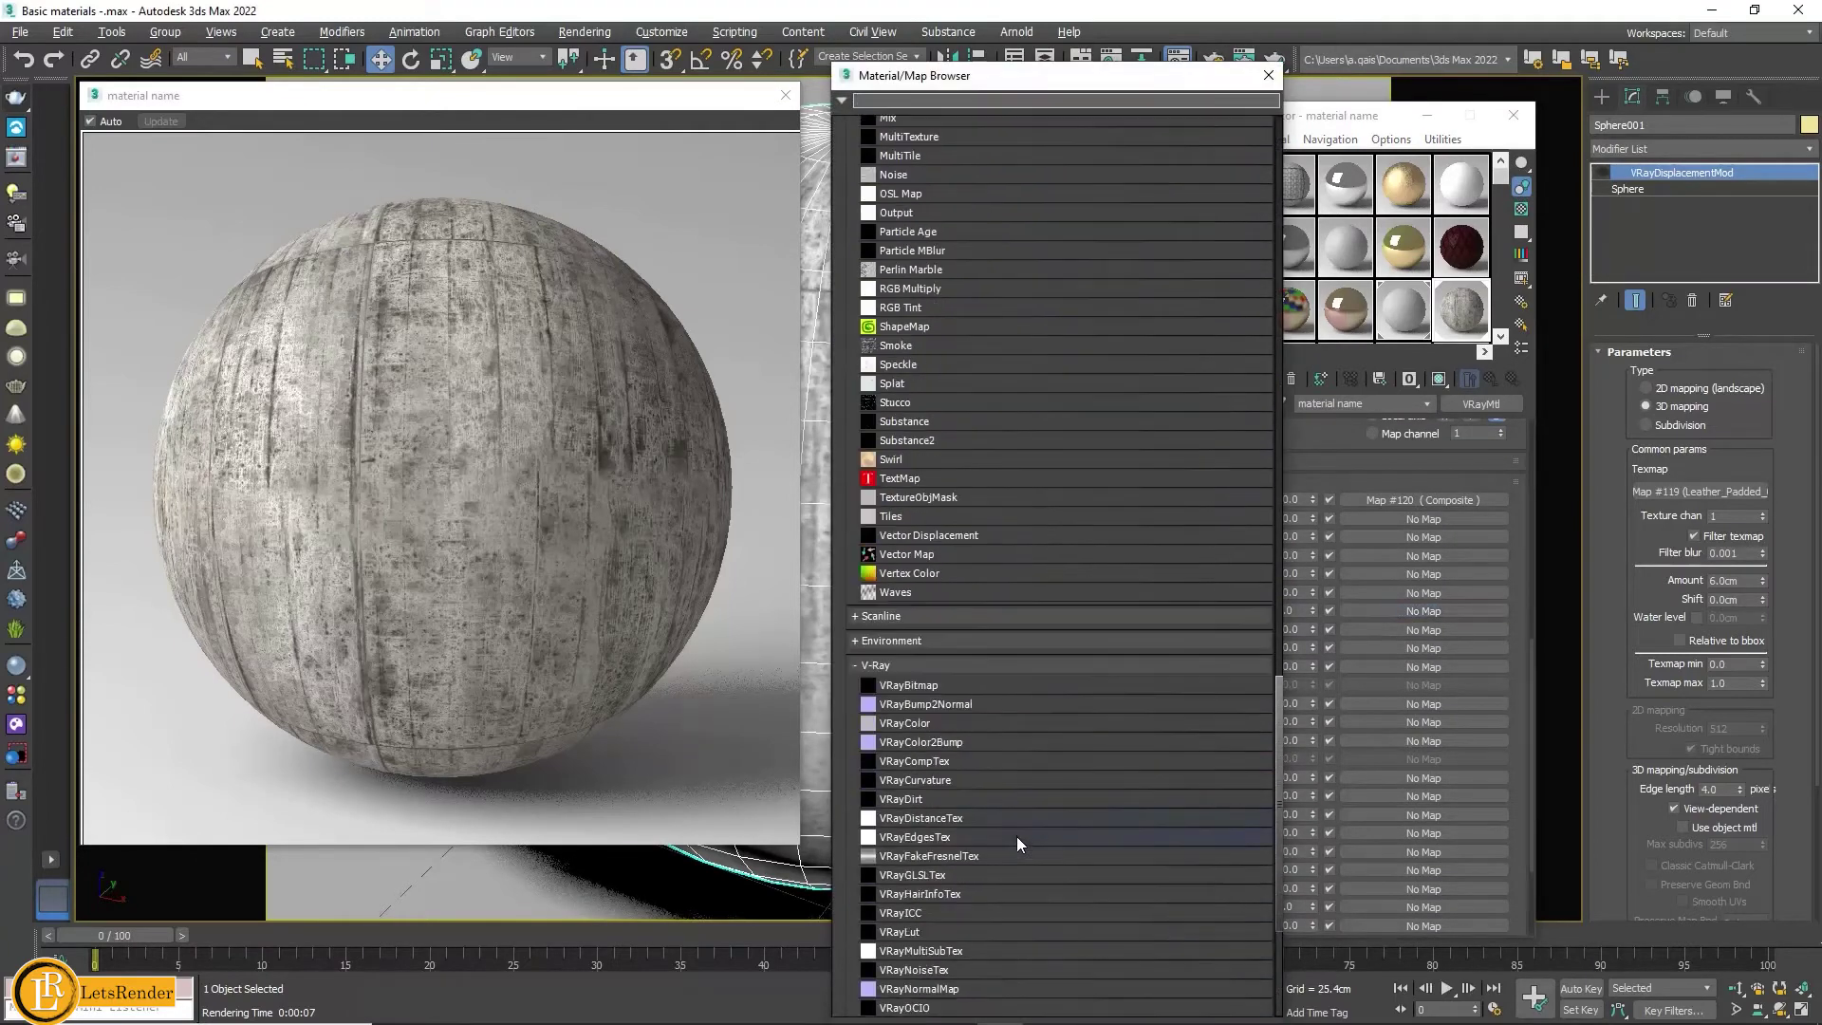
pyautogui.doubleClick(948, 704)
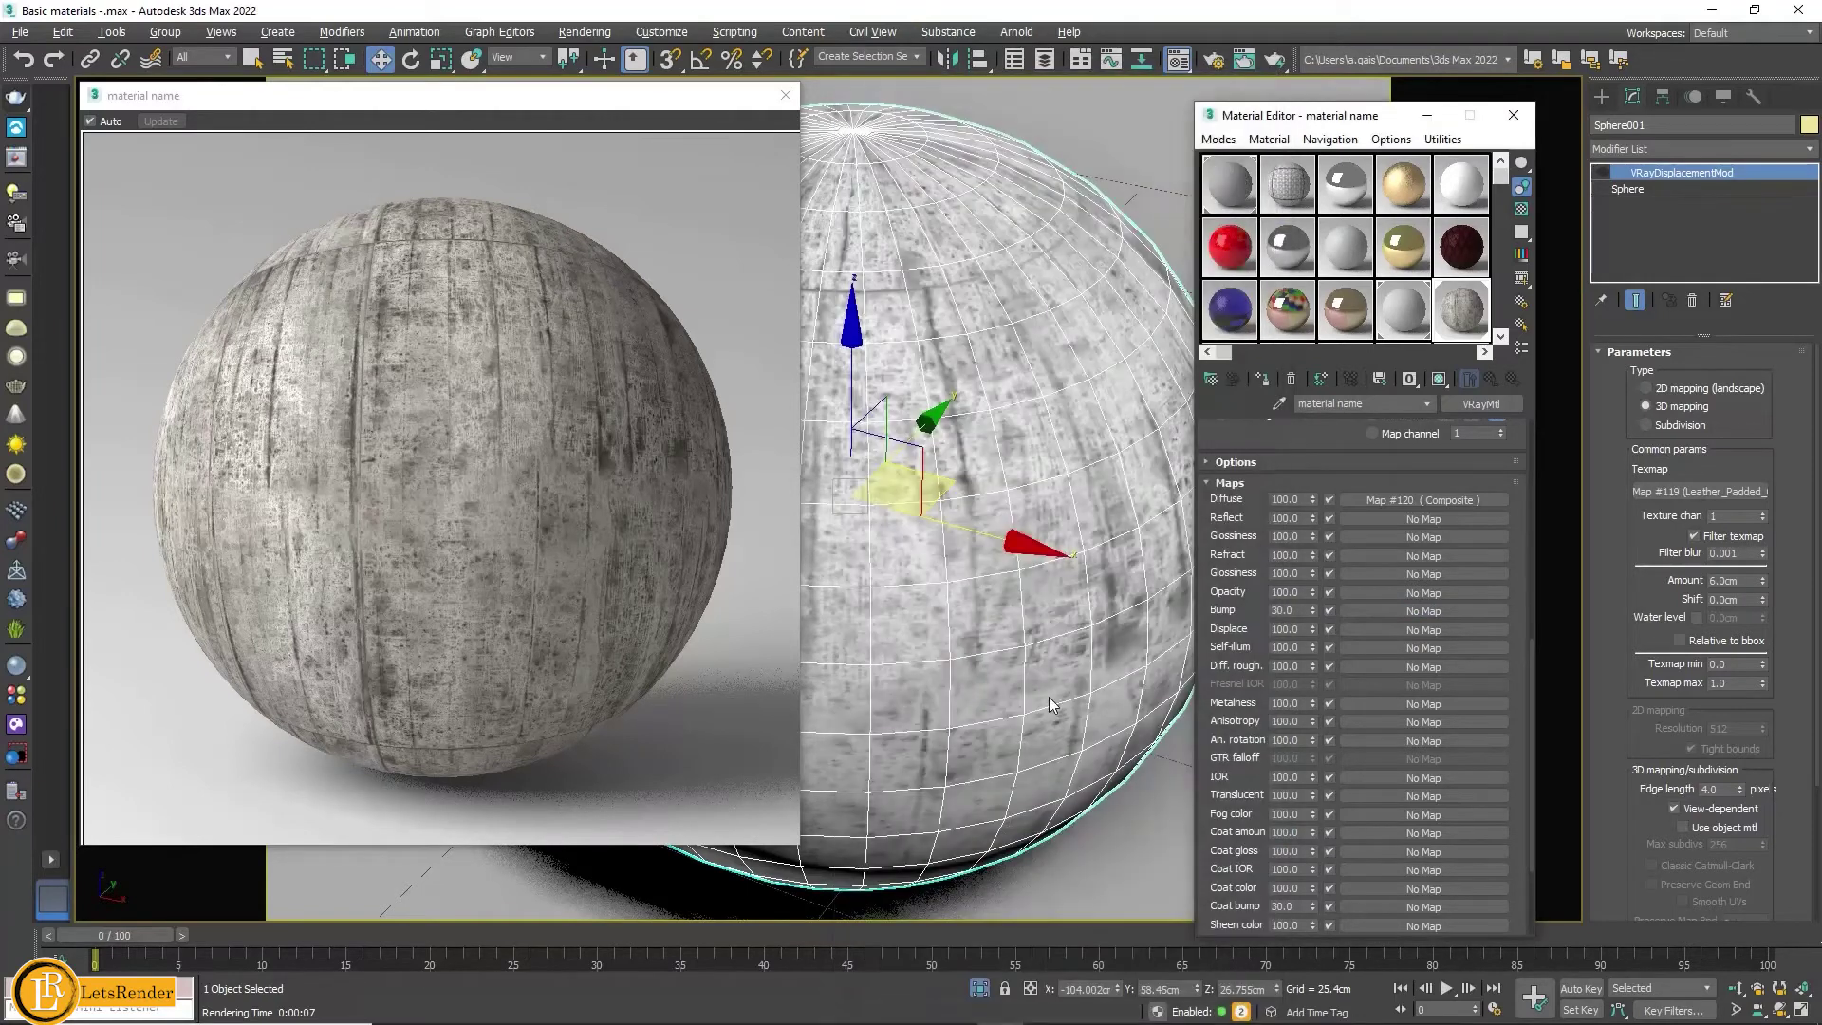
pyautogui.click(1446, 478)
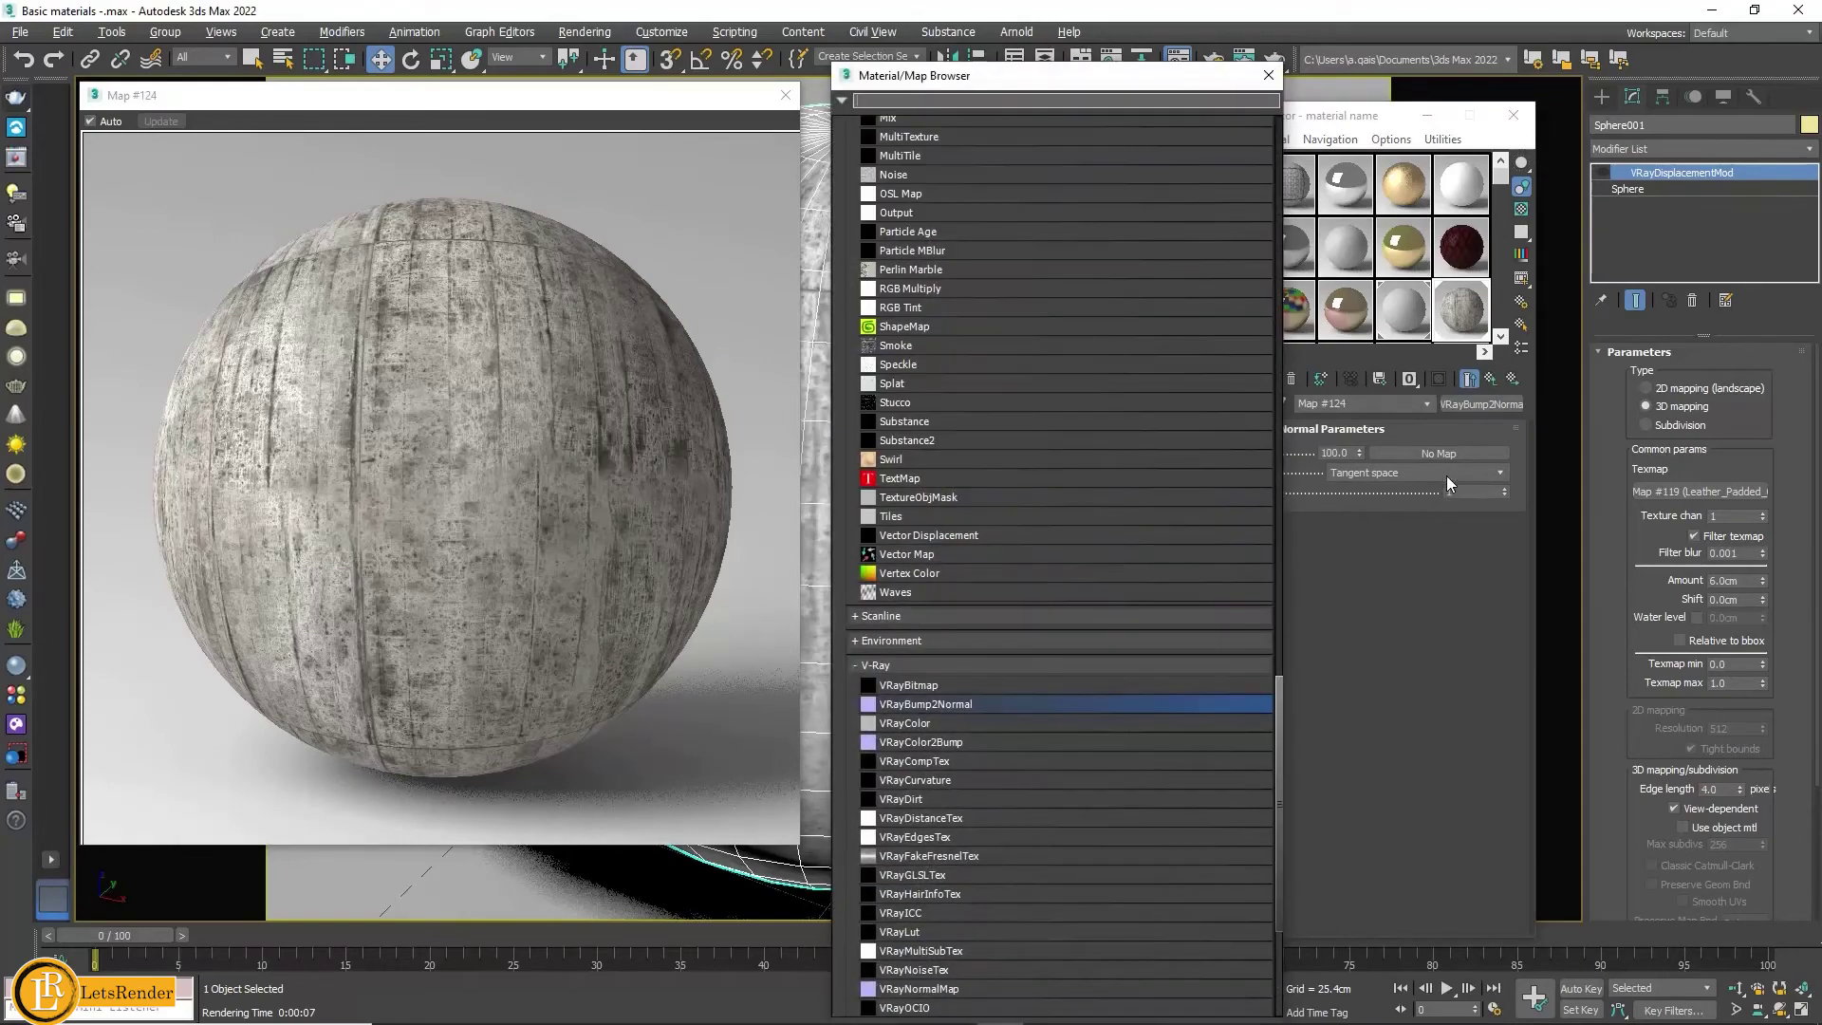
pyautogui.scroll(3, 969, 288)
pyautogui.scroll(3, 964, 273)
pyautogui.scroll(3, 965, 275)
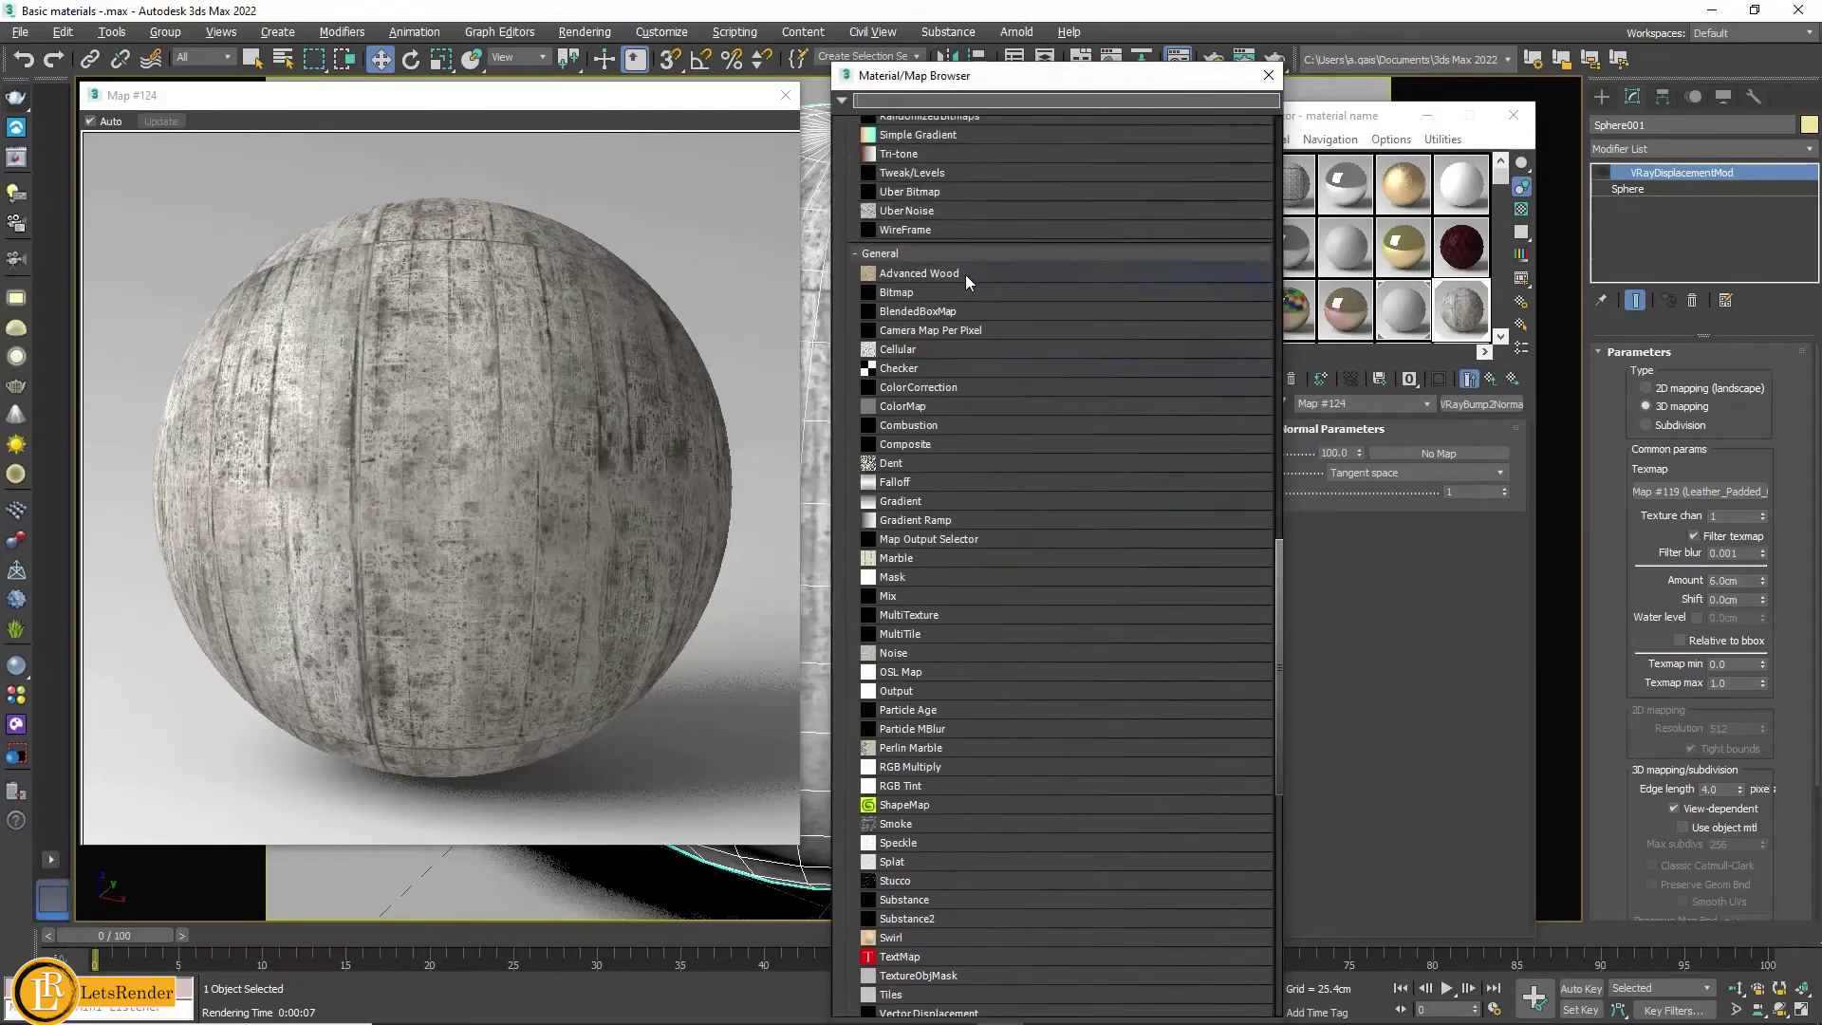
pyautogui.doubleClick(916, 297)
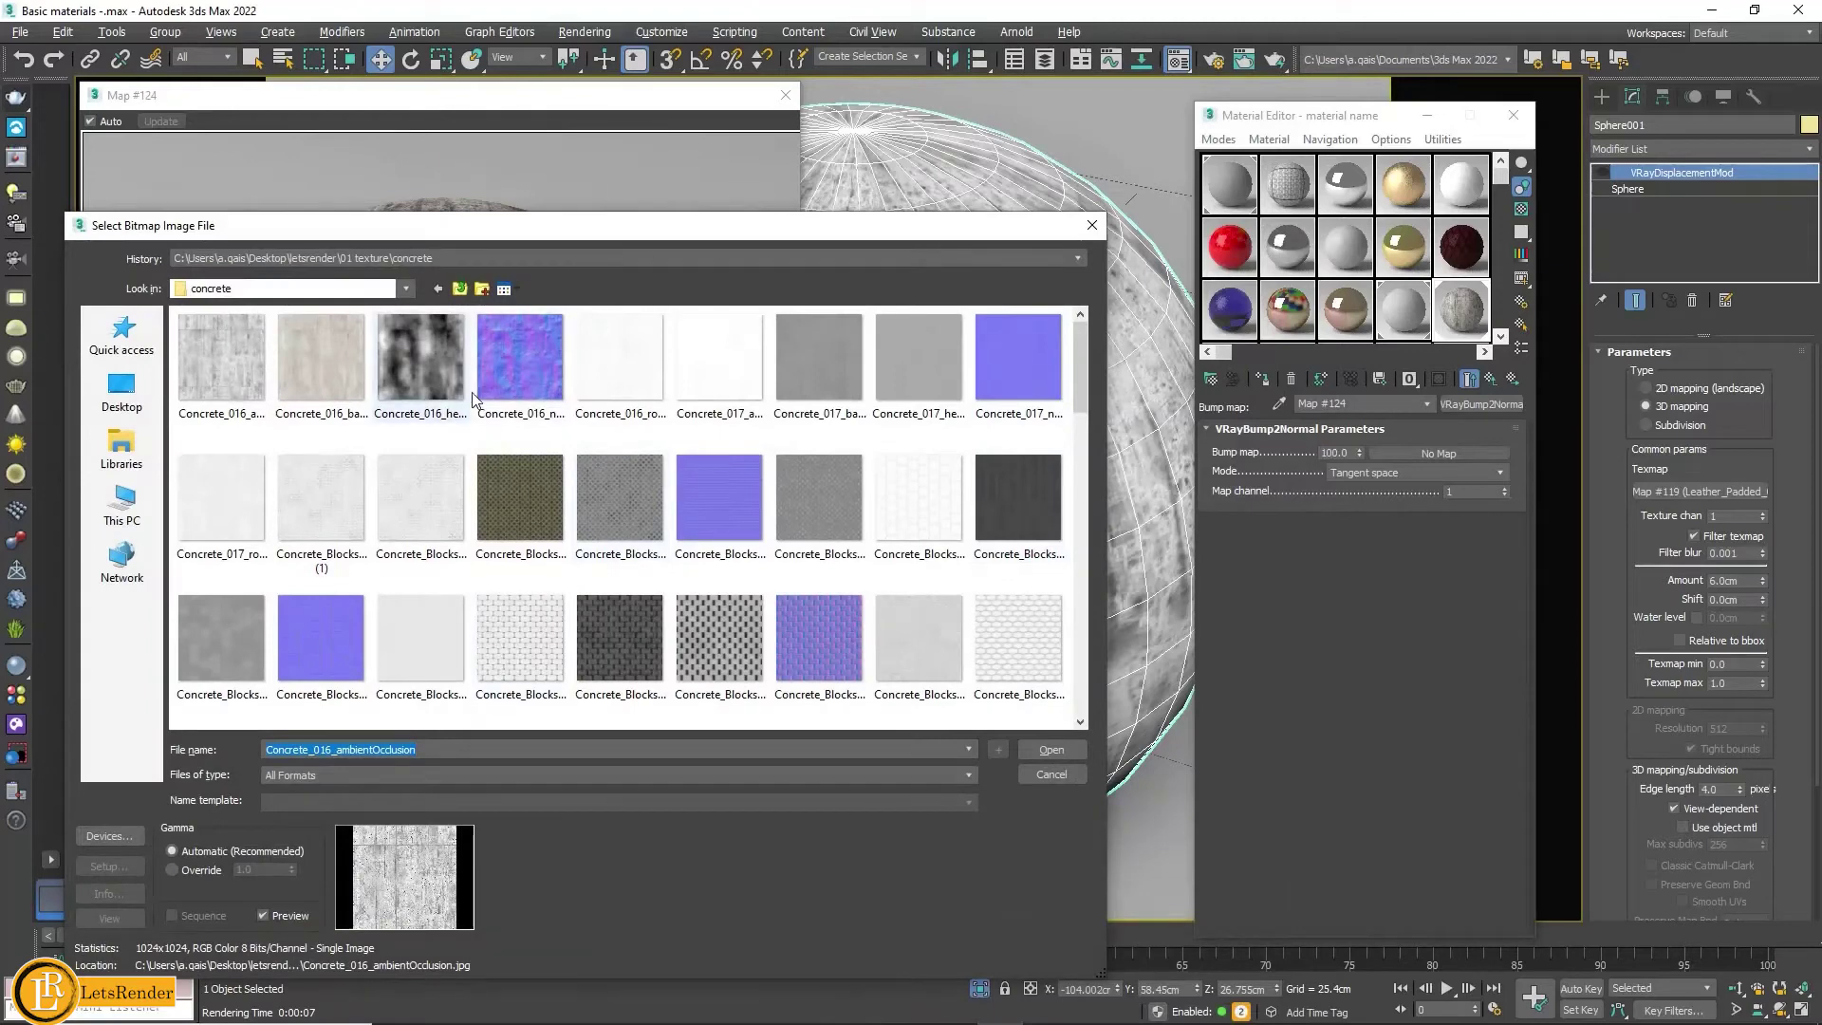
# Step: Load Concrete_016_normal into the bitmap with blur 0.01 and filtering None
pyautogui.moveTo(669, 236); pyautogui.dragTo(795, 229)
pyautogui.click(645, 355)
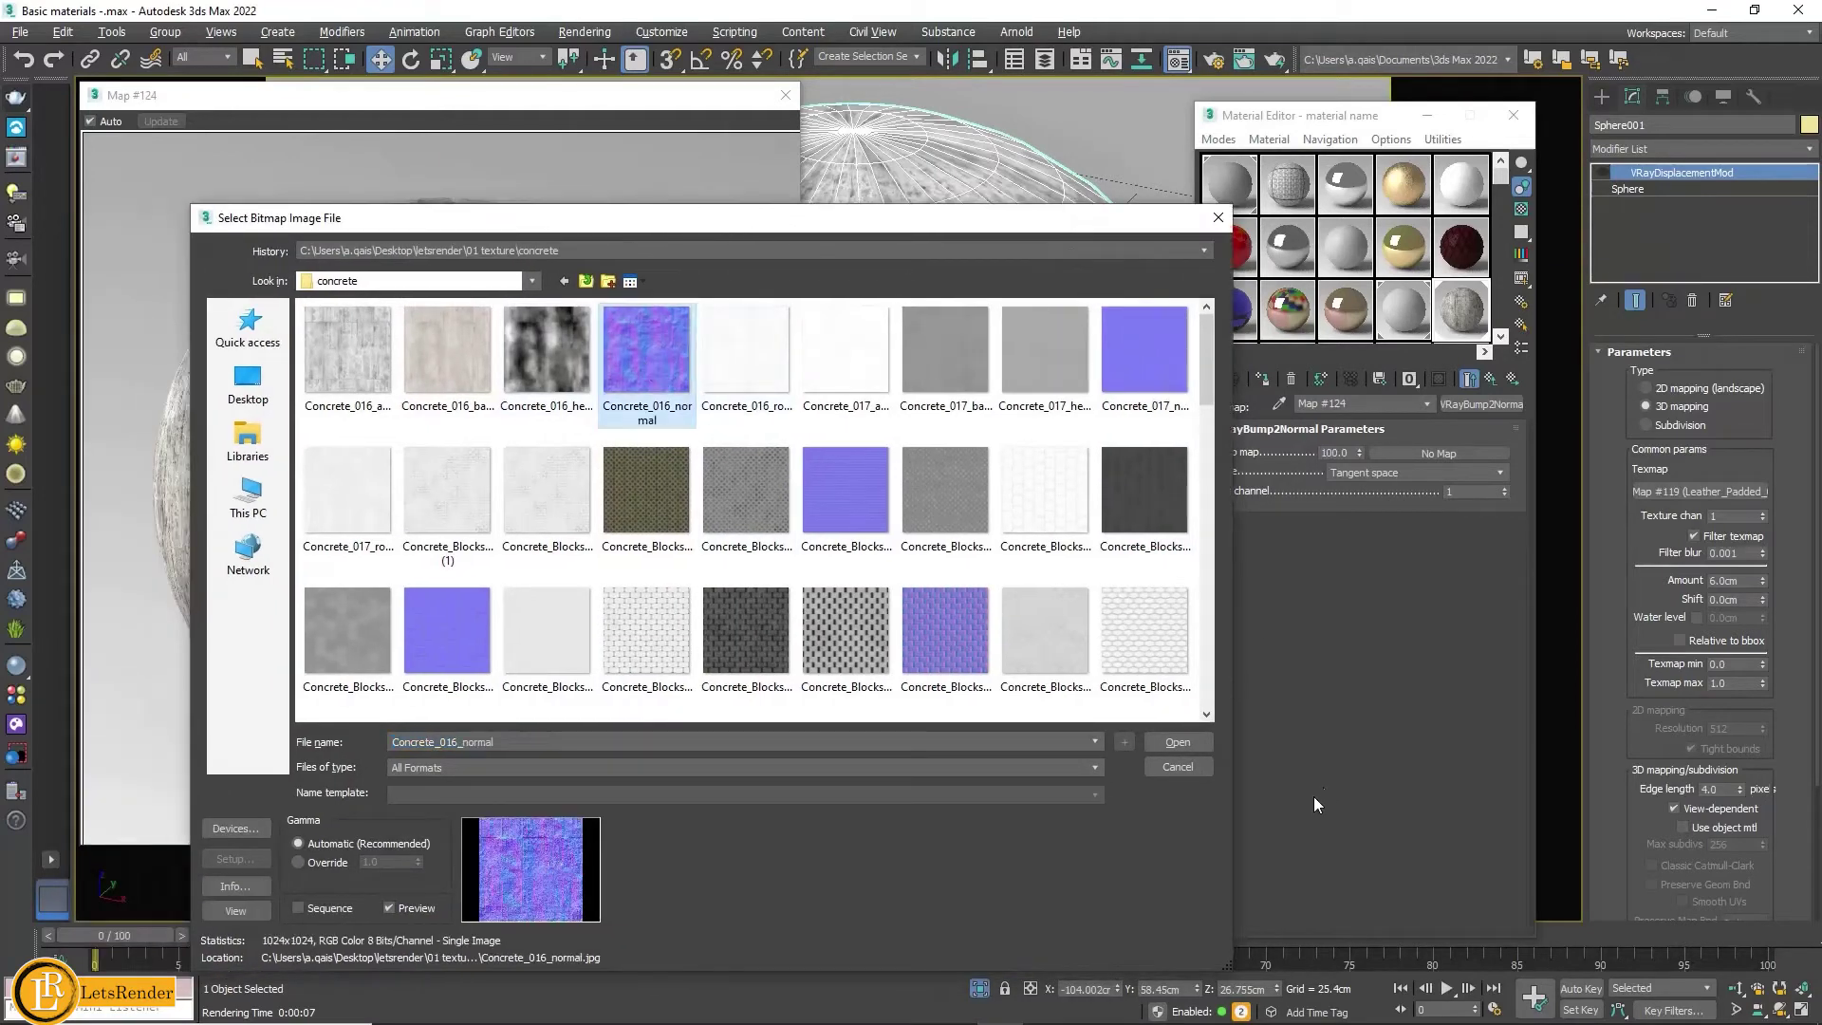
pyautogui.click(1175, 745)
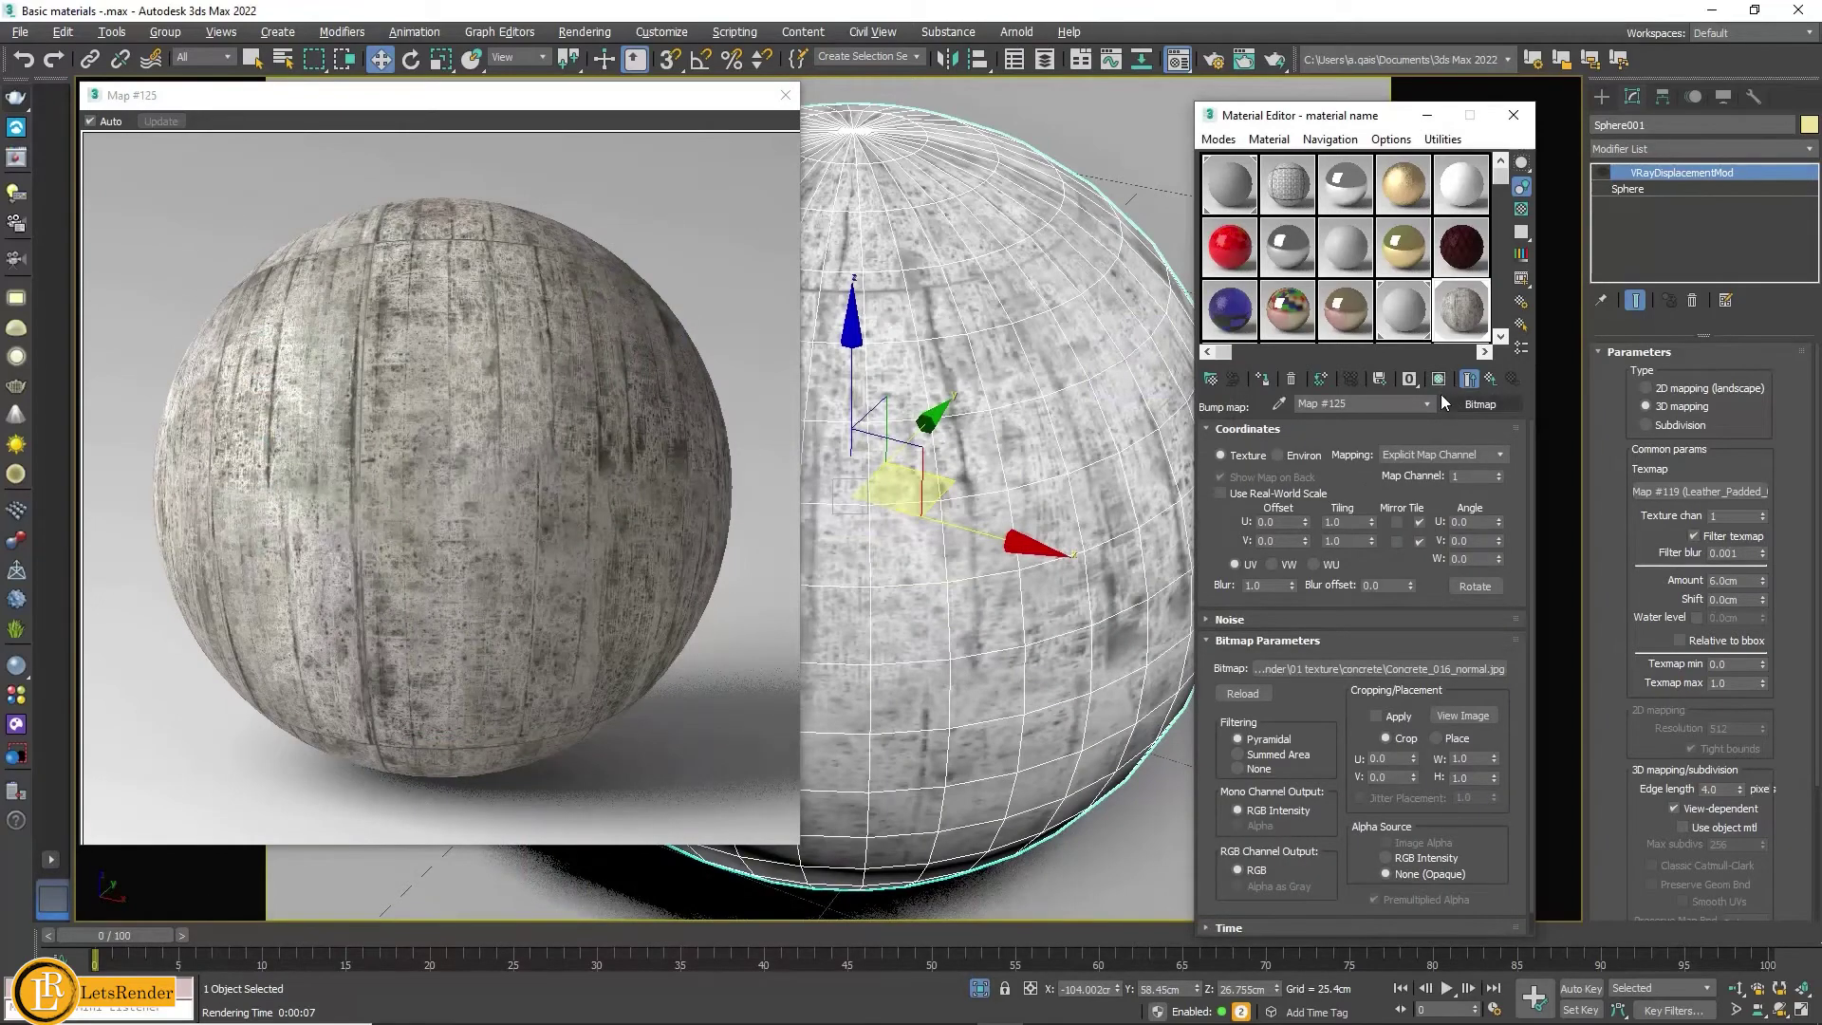
pyautogui.click(1440, 379)
pyautogui.rightClick(1292, 586)
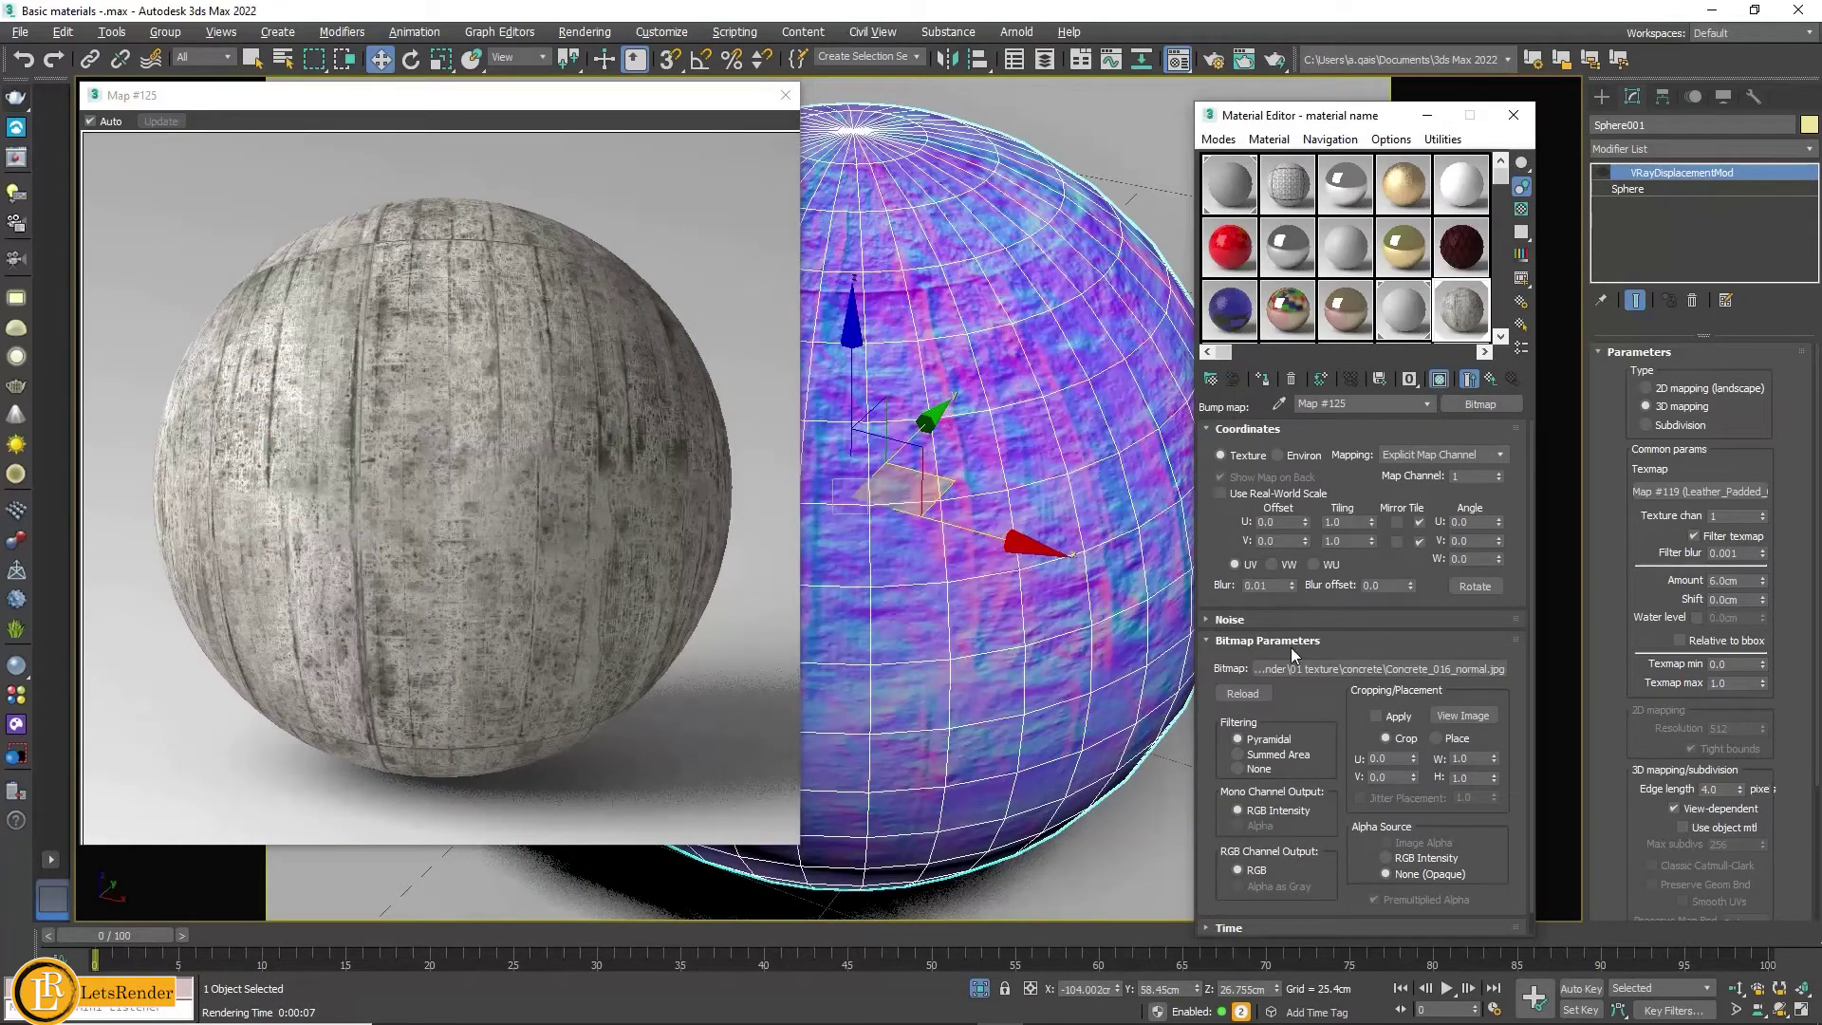
pyautogui.click(1237, 768)
pyautogui.click(1472, 383)
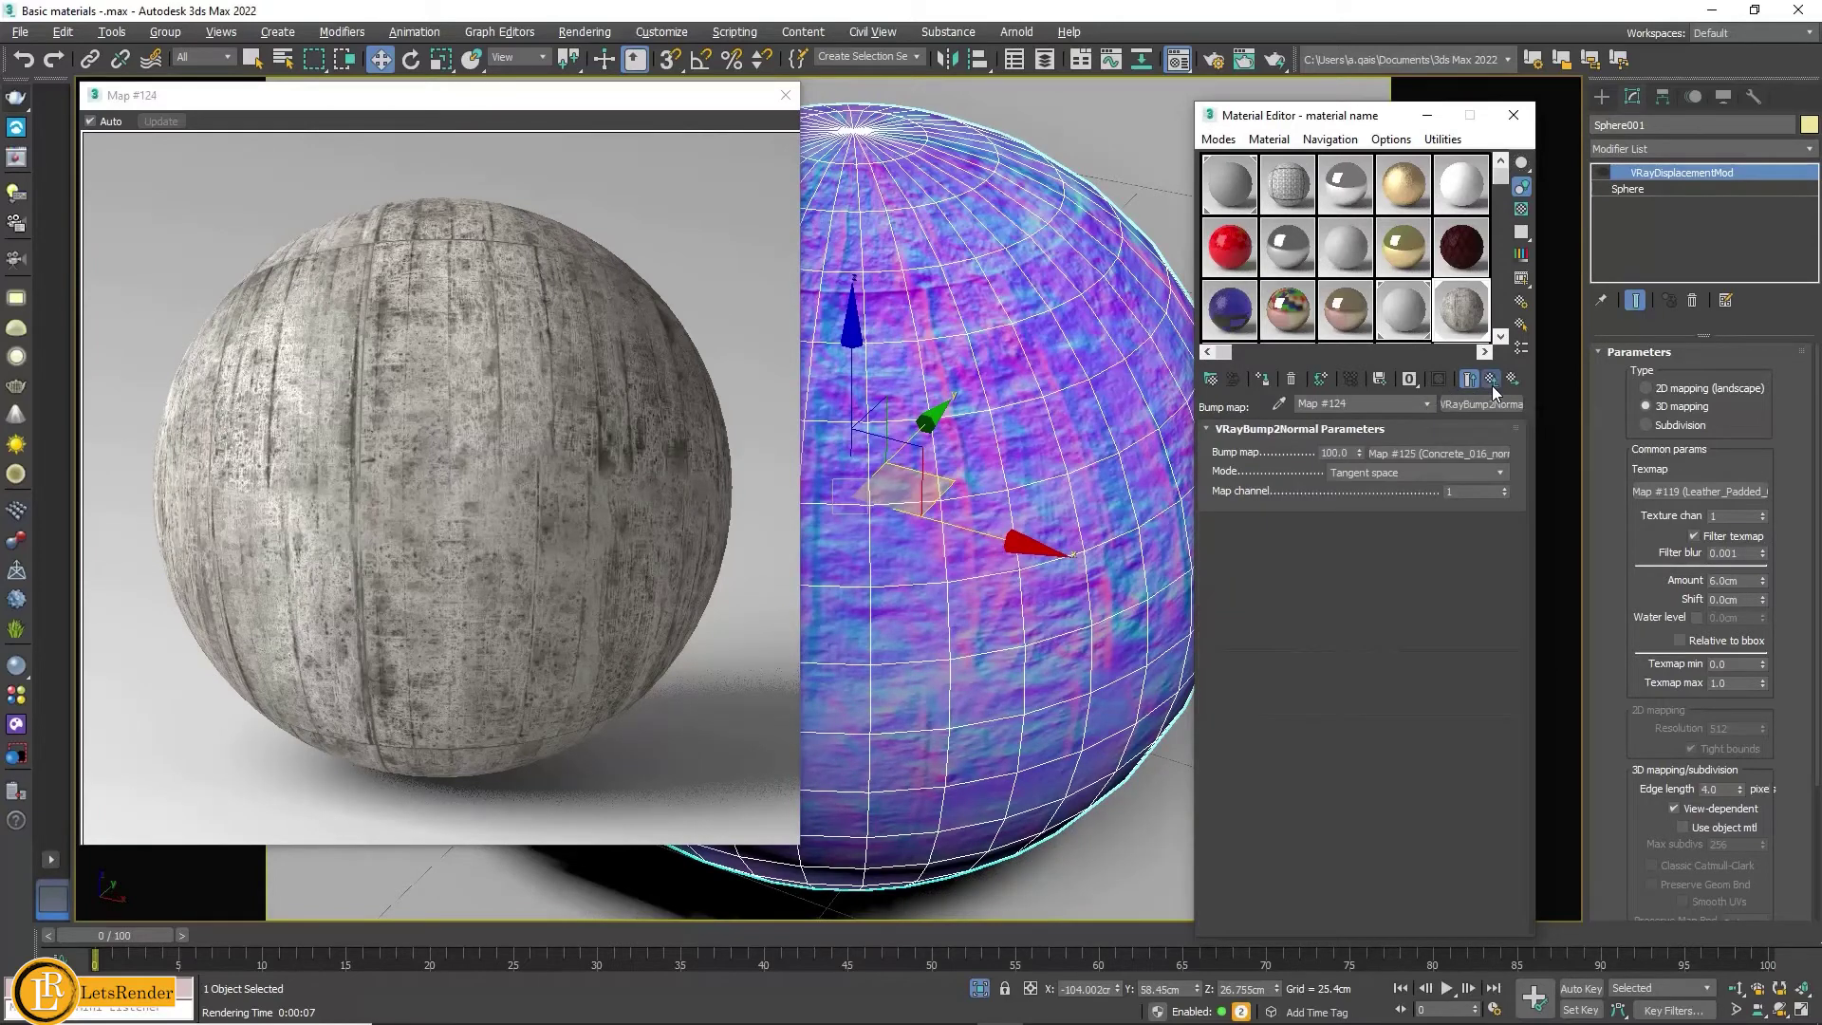
pyautogui.click(1444, 389)
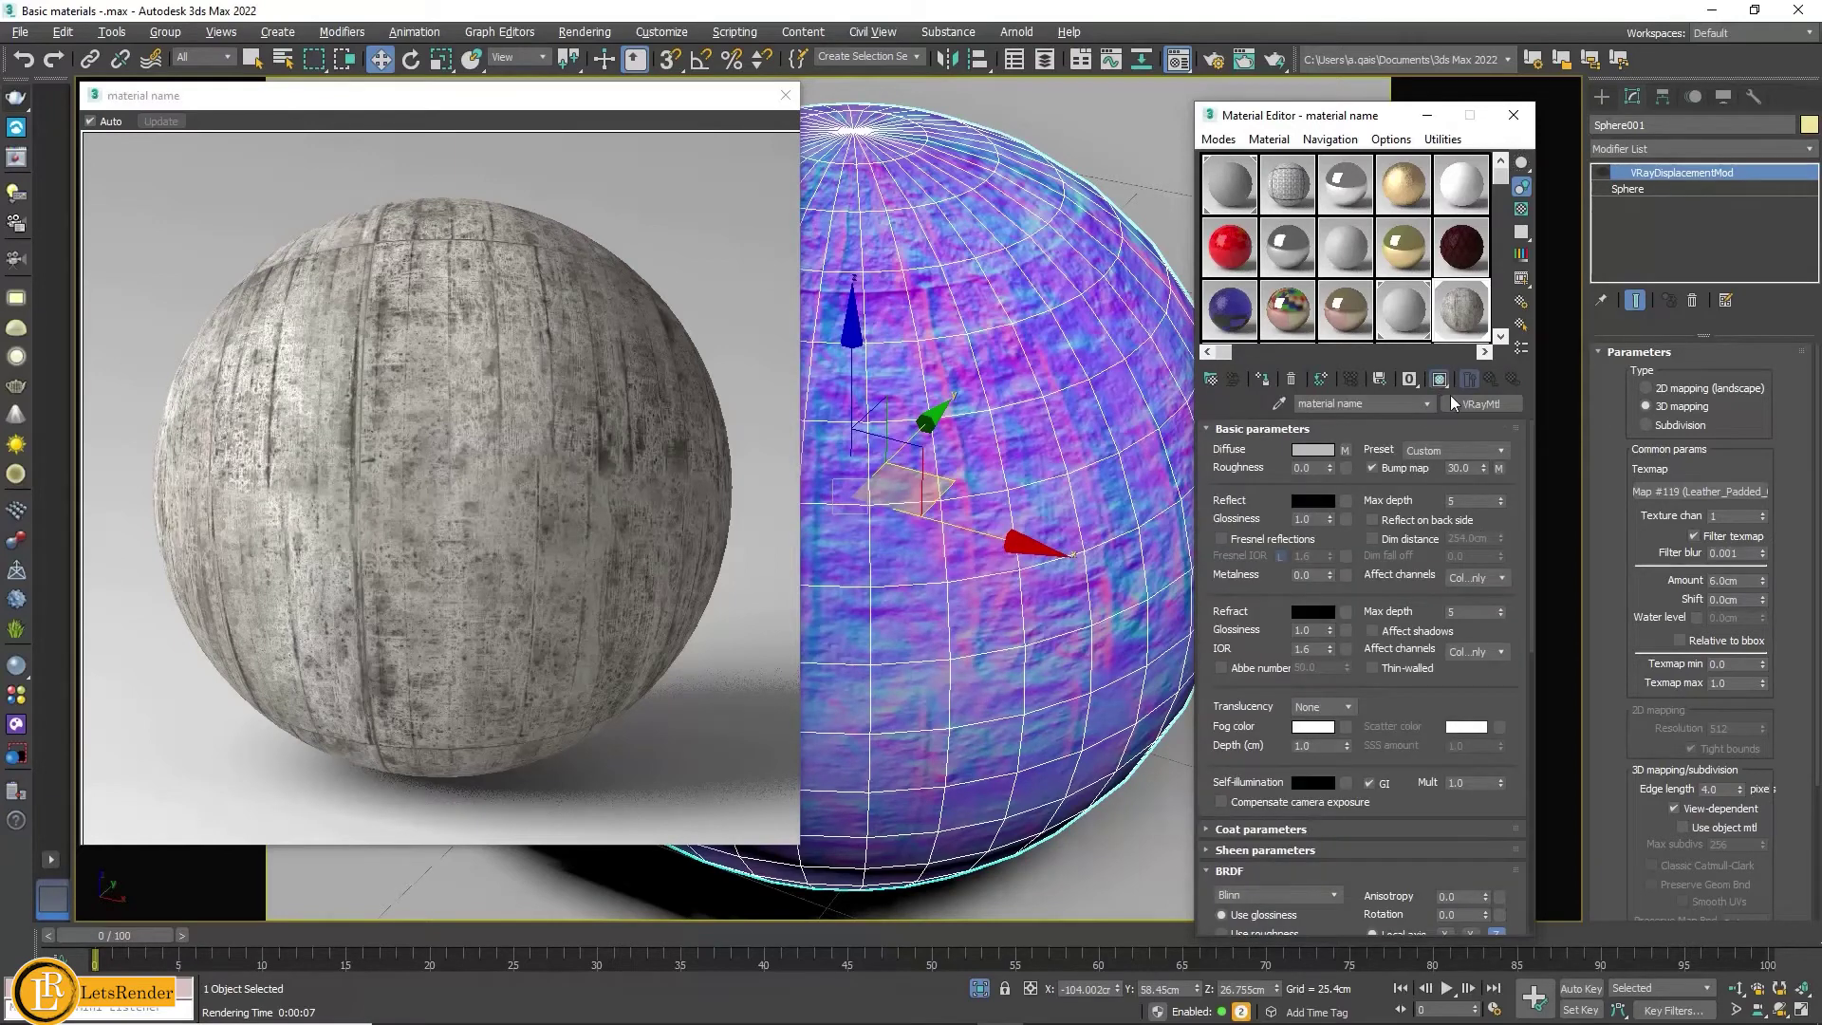
# Step: Load Concrete_016_roughness.jpg as a Bitmap in the diffuse roughness slot, shown on the viewport sphere
pyautogui.moveTo(1476, 703); pyautogui.dragTo(1475, 224)
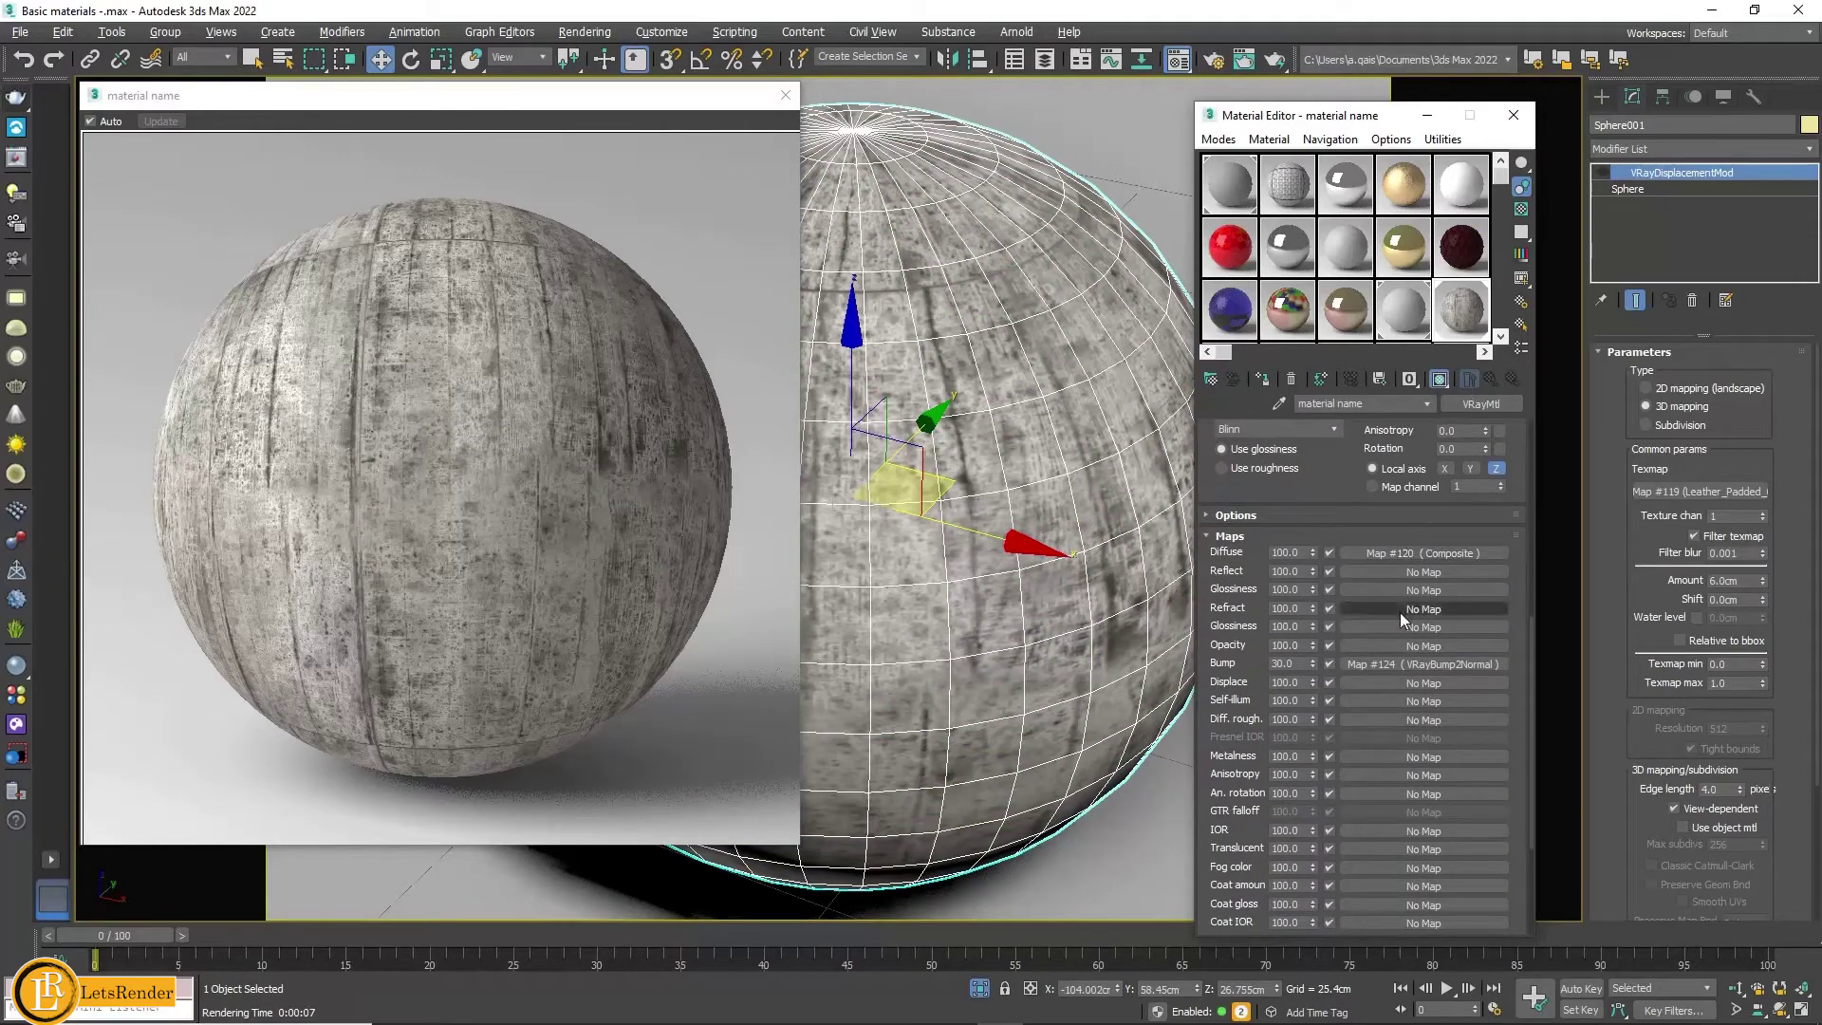
pyautogui.click(1363, 721)
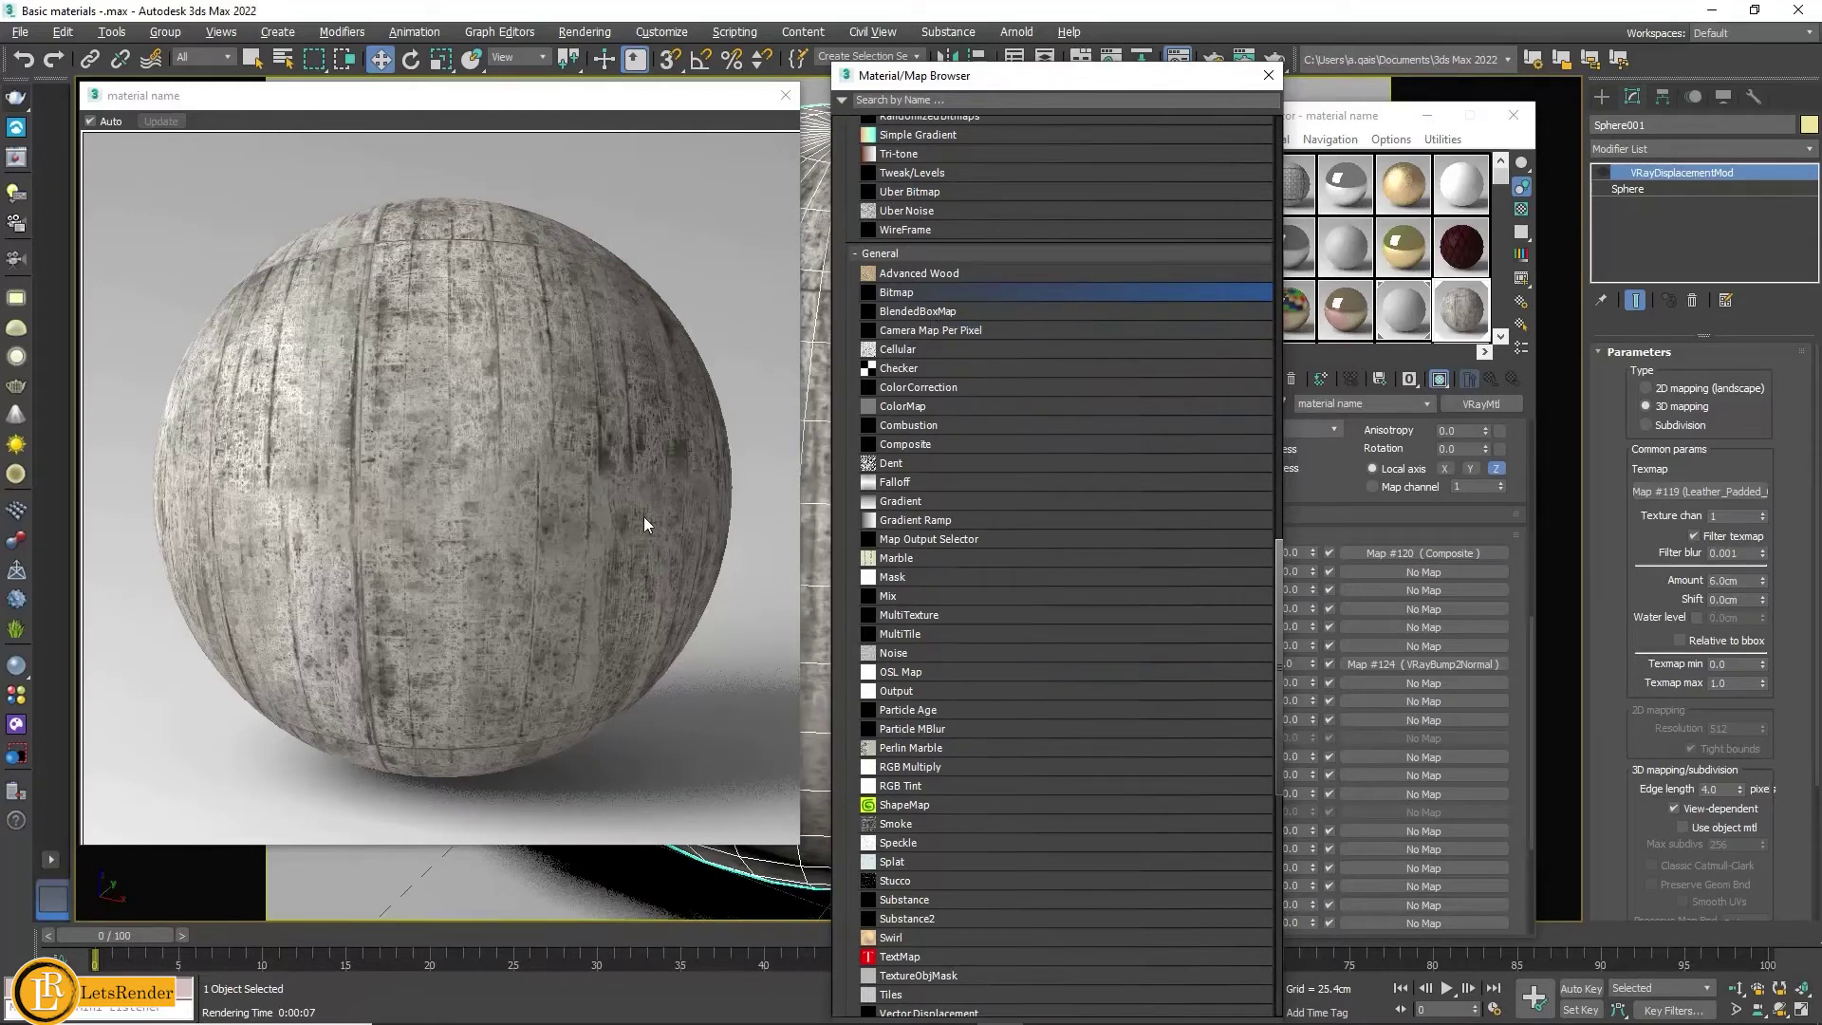
pyautogui.doubleClick(943, 294)
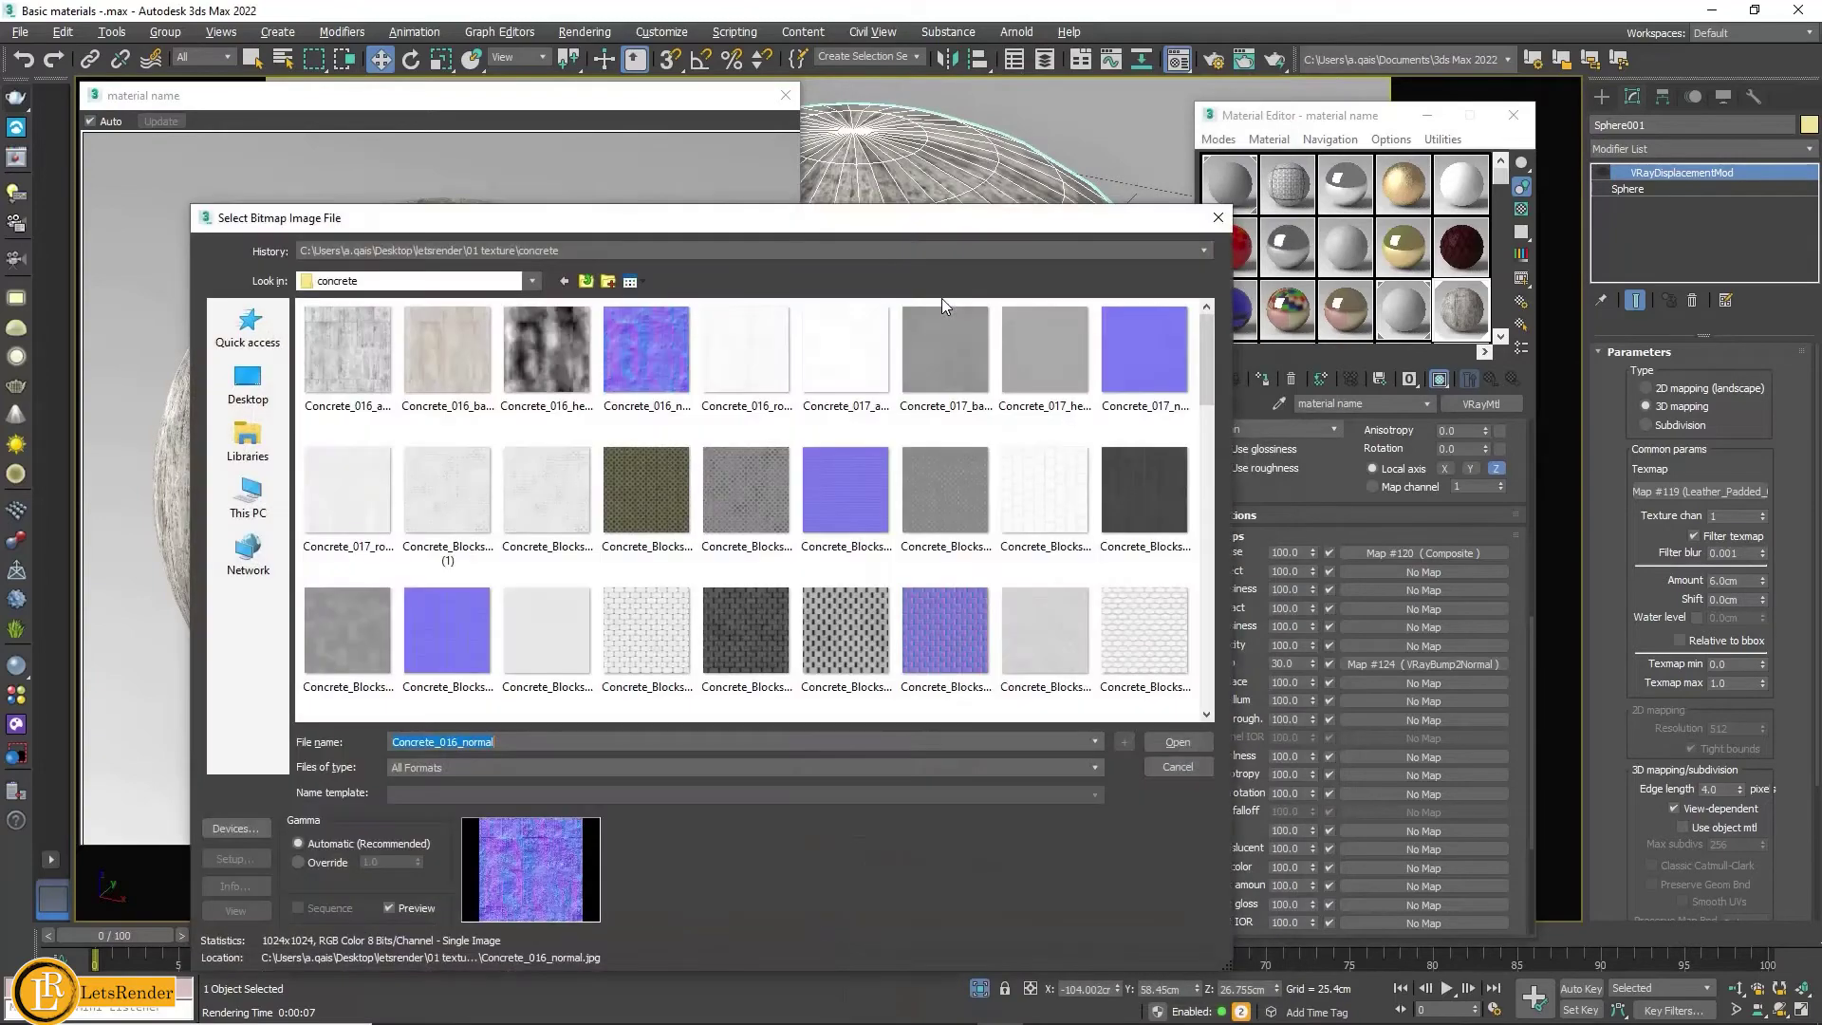
pyautogui.click(565, 370)
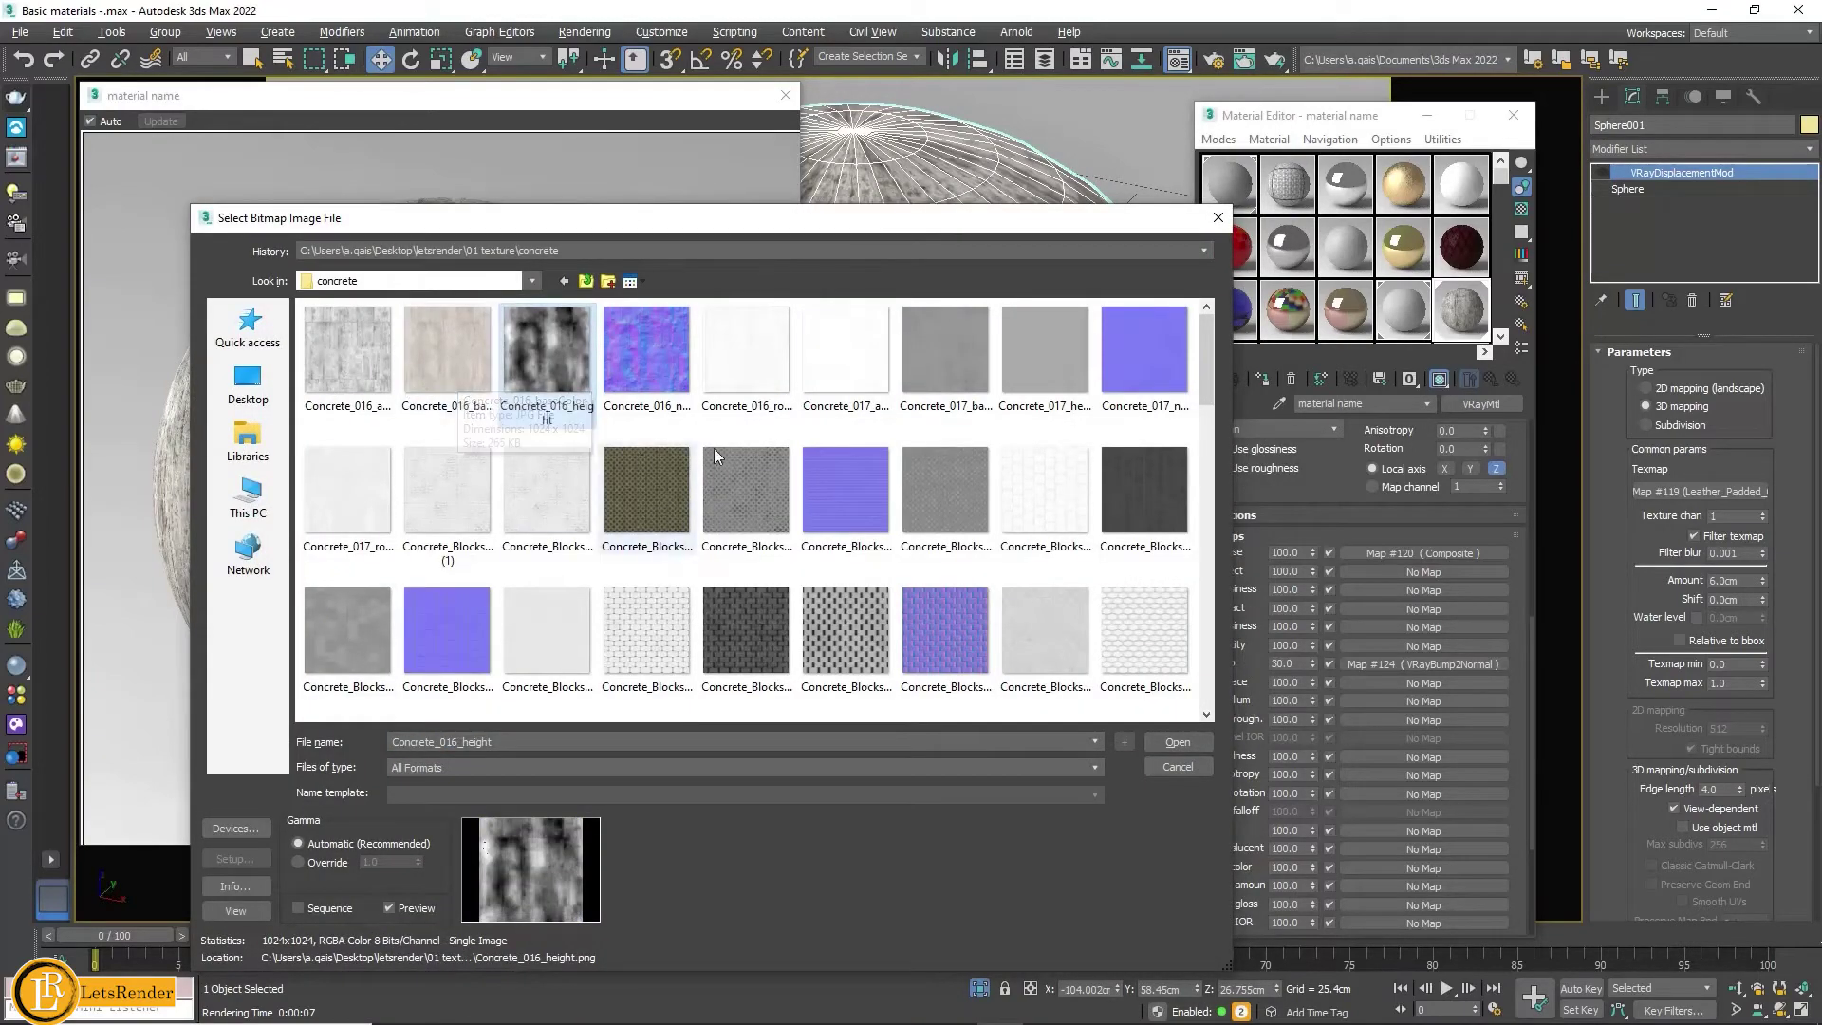
pyautogui.click(746, 356)
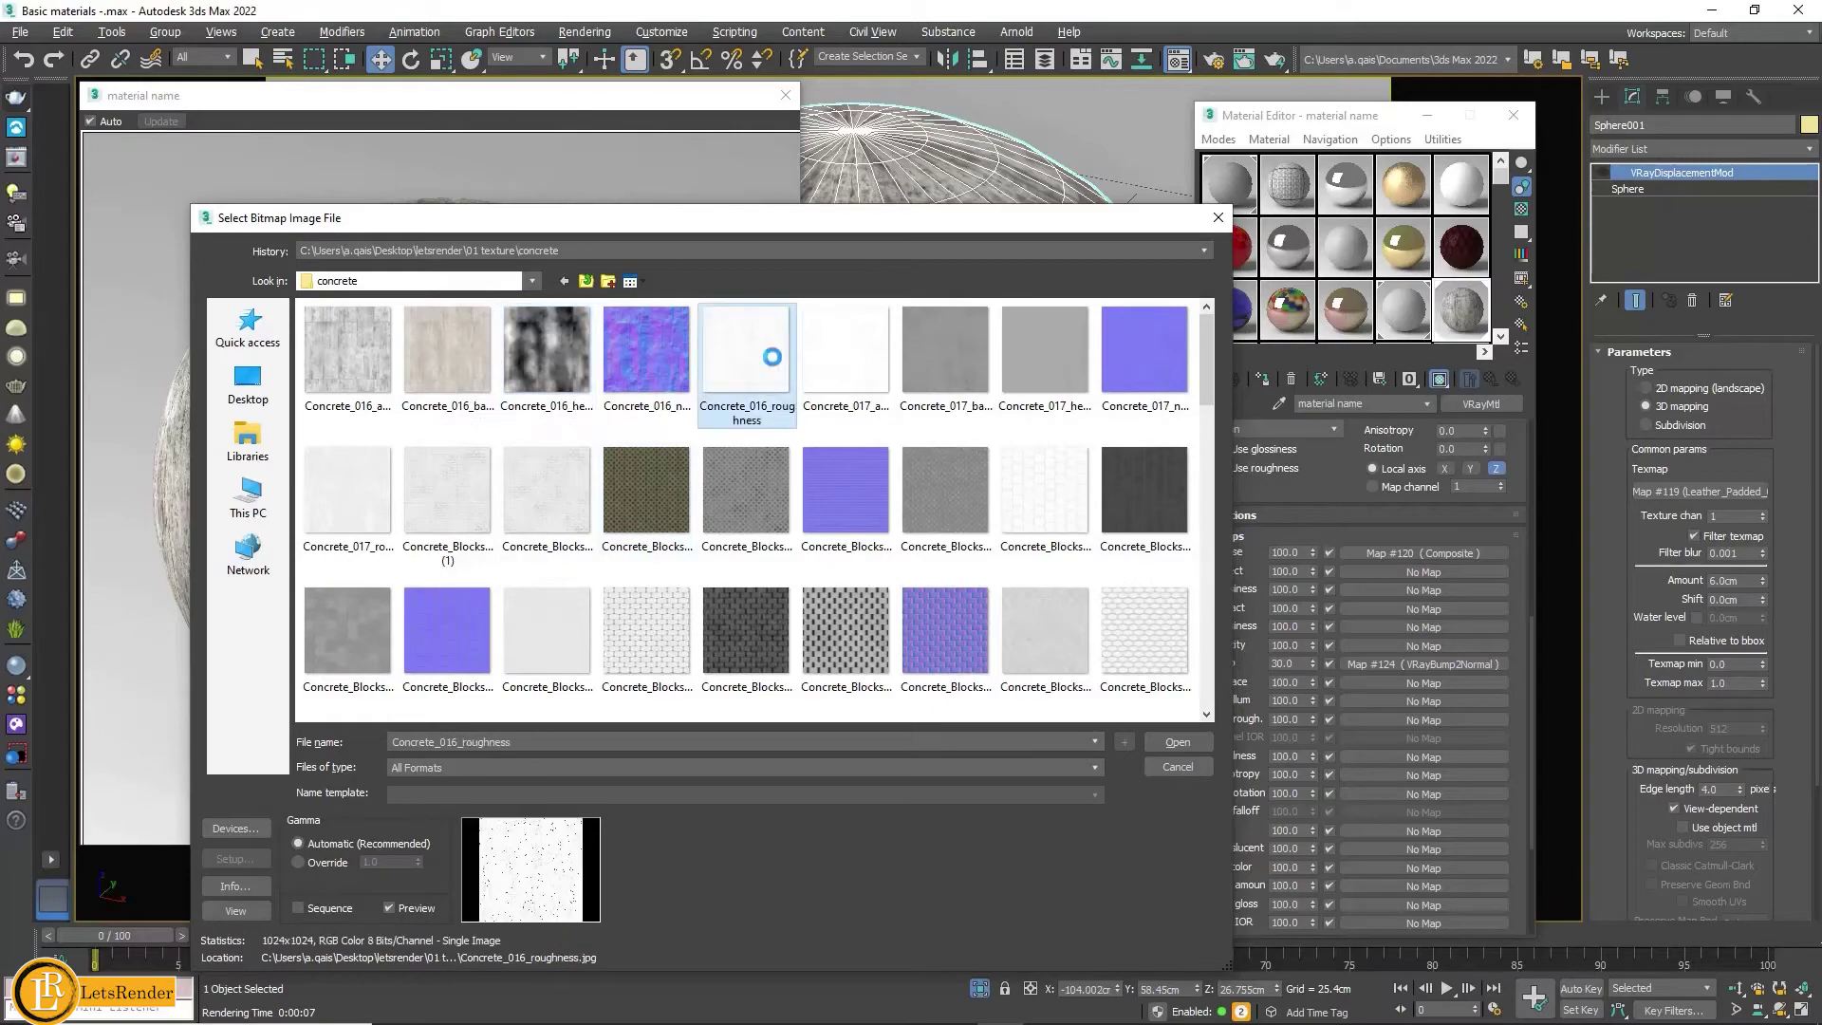
pyautogui.click(1186, 743)
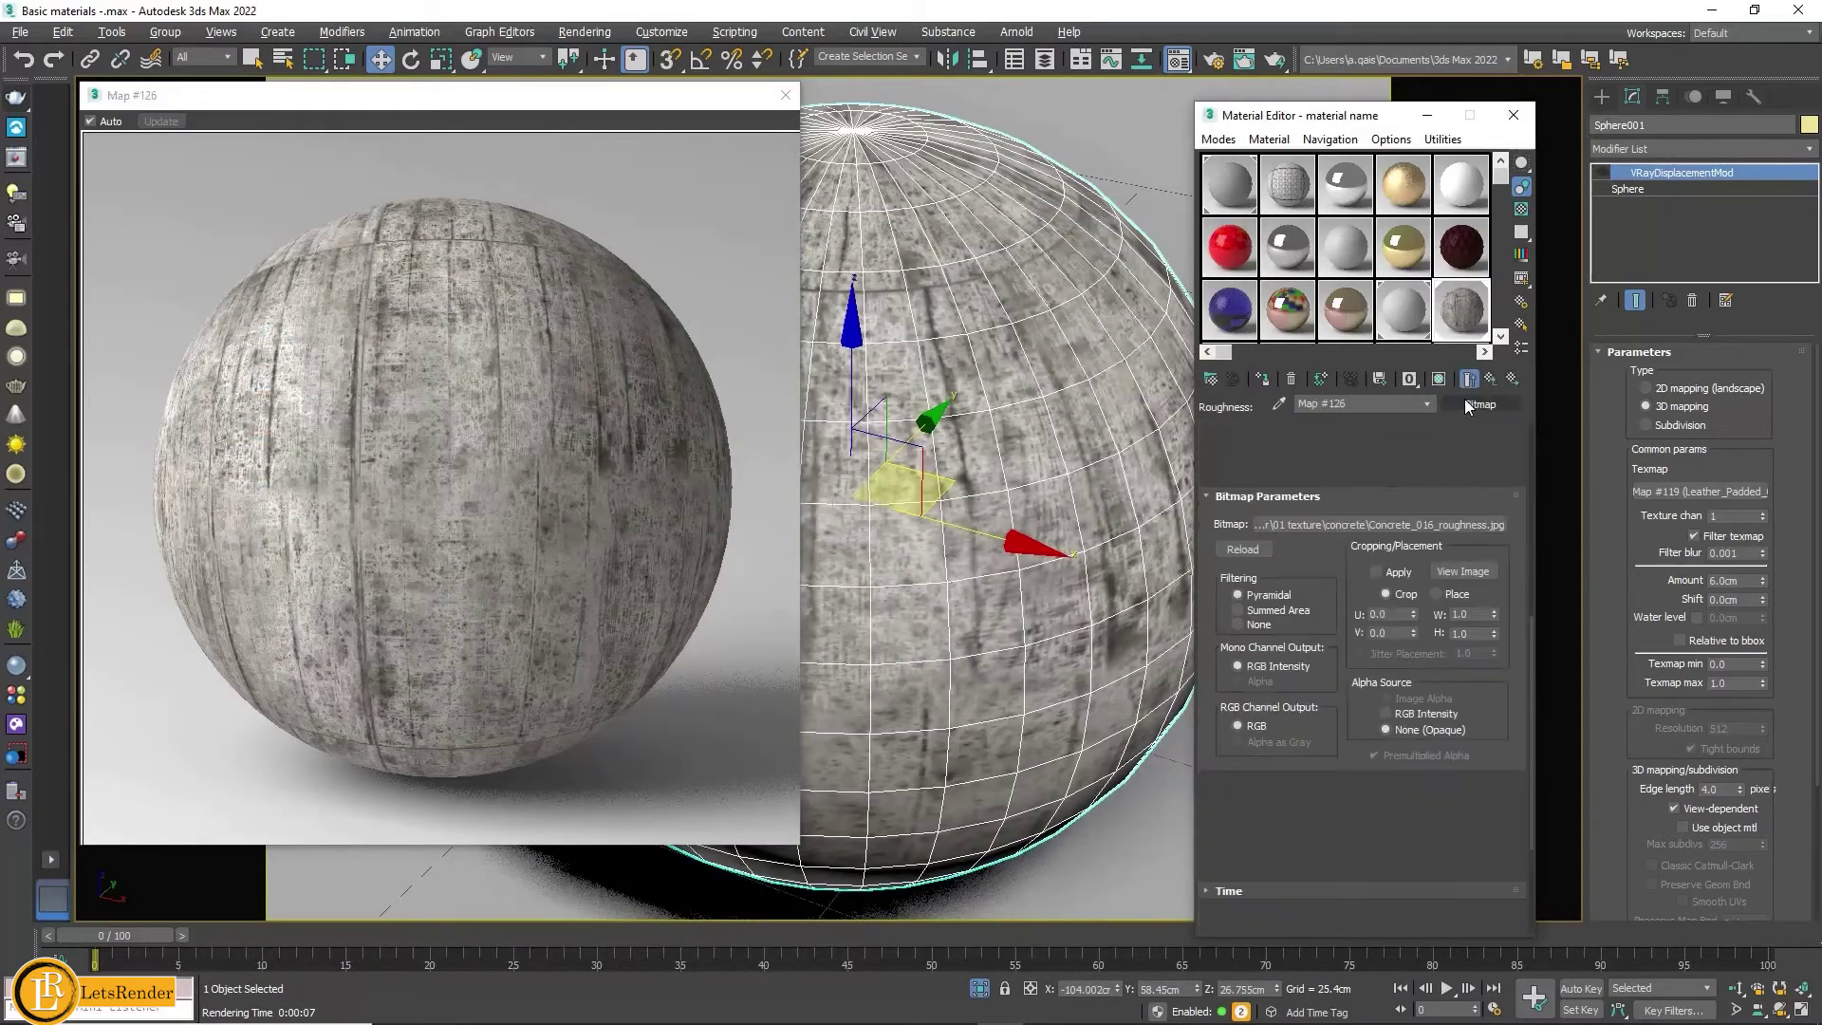
pyautogui.click(1439, 379)
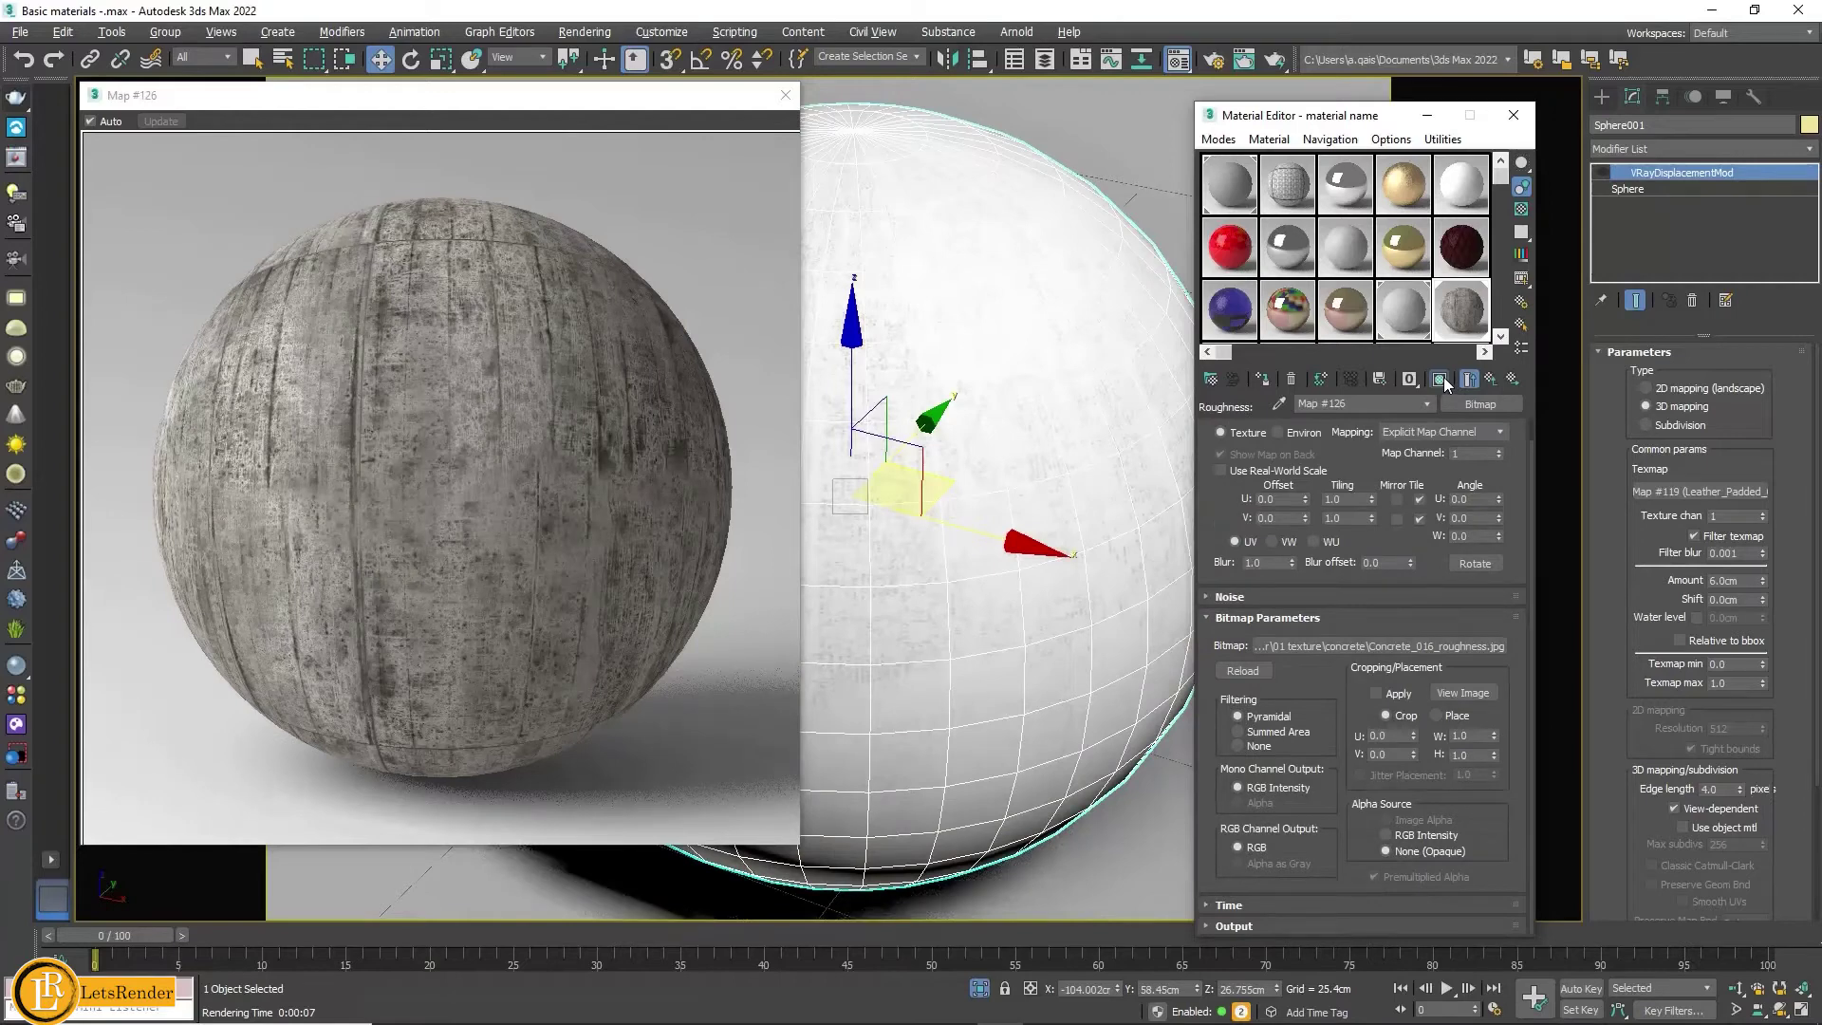
pyautogui.click(1442, 379)
pyautogui.write('0.01')
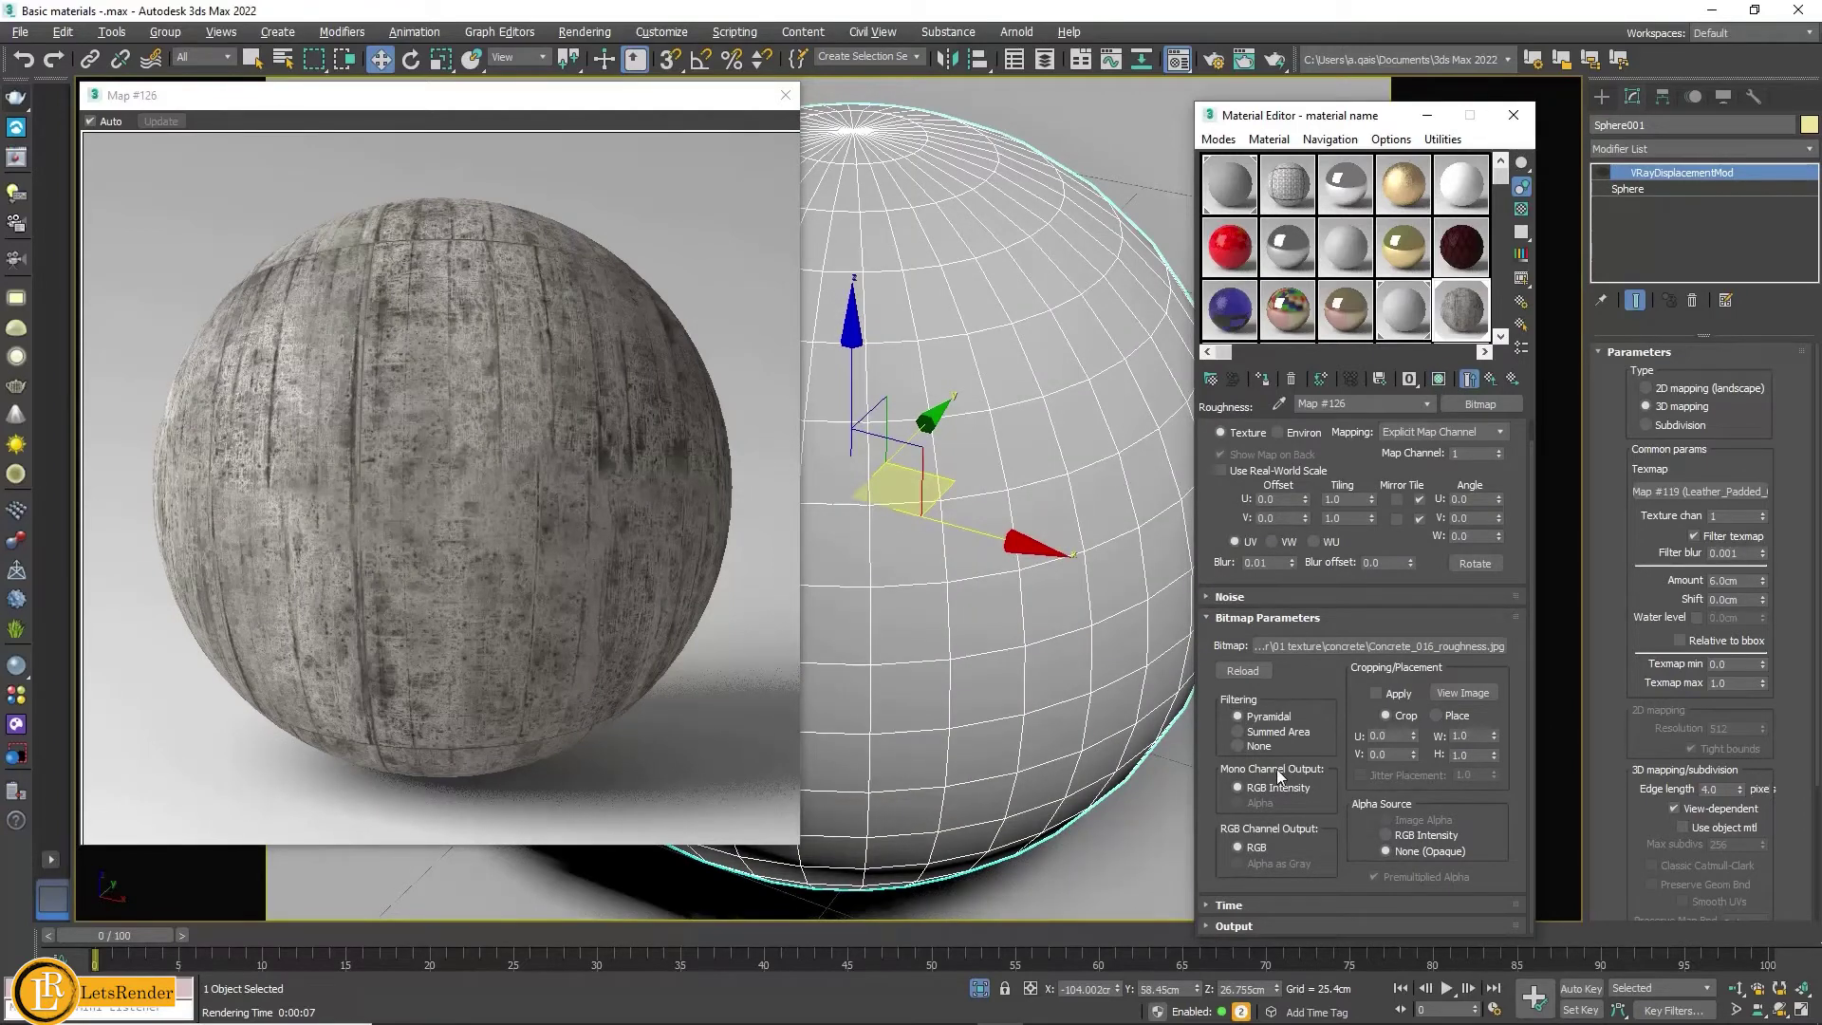
pyautogui.click(1440, 381)
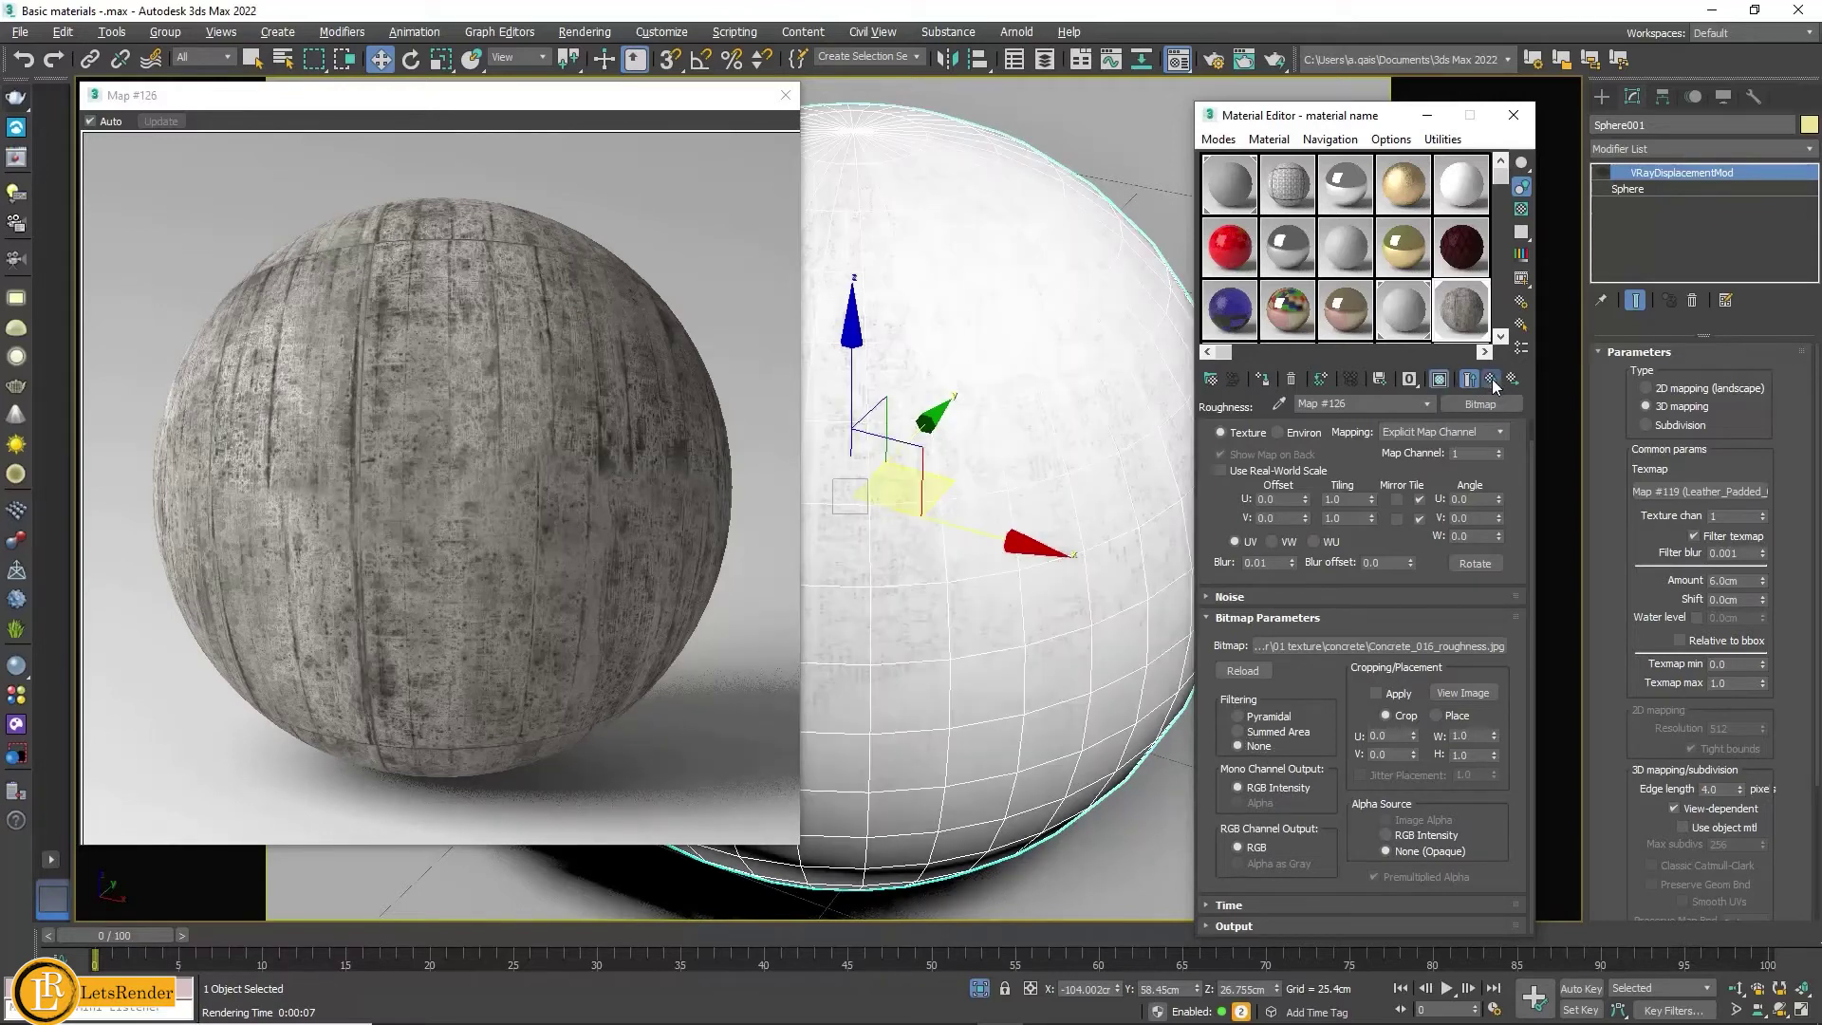
pyautogui.click(1492, 380)
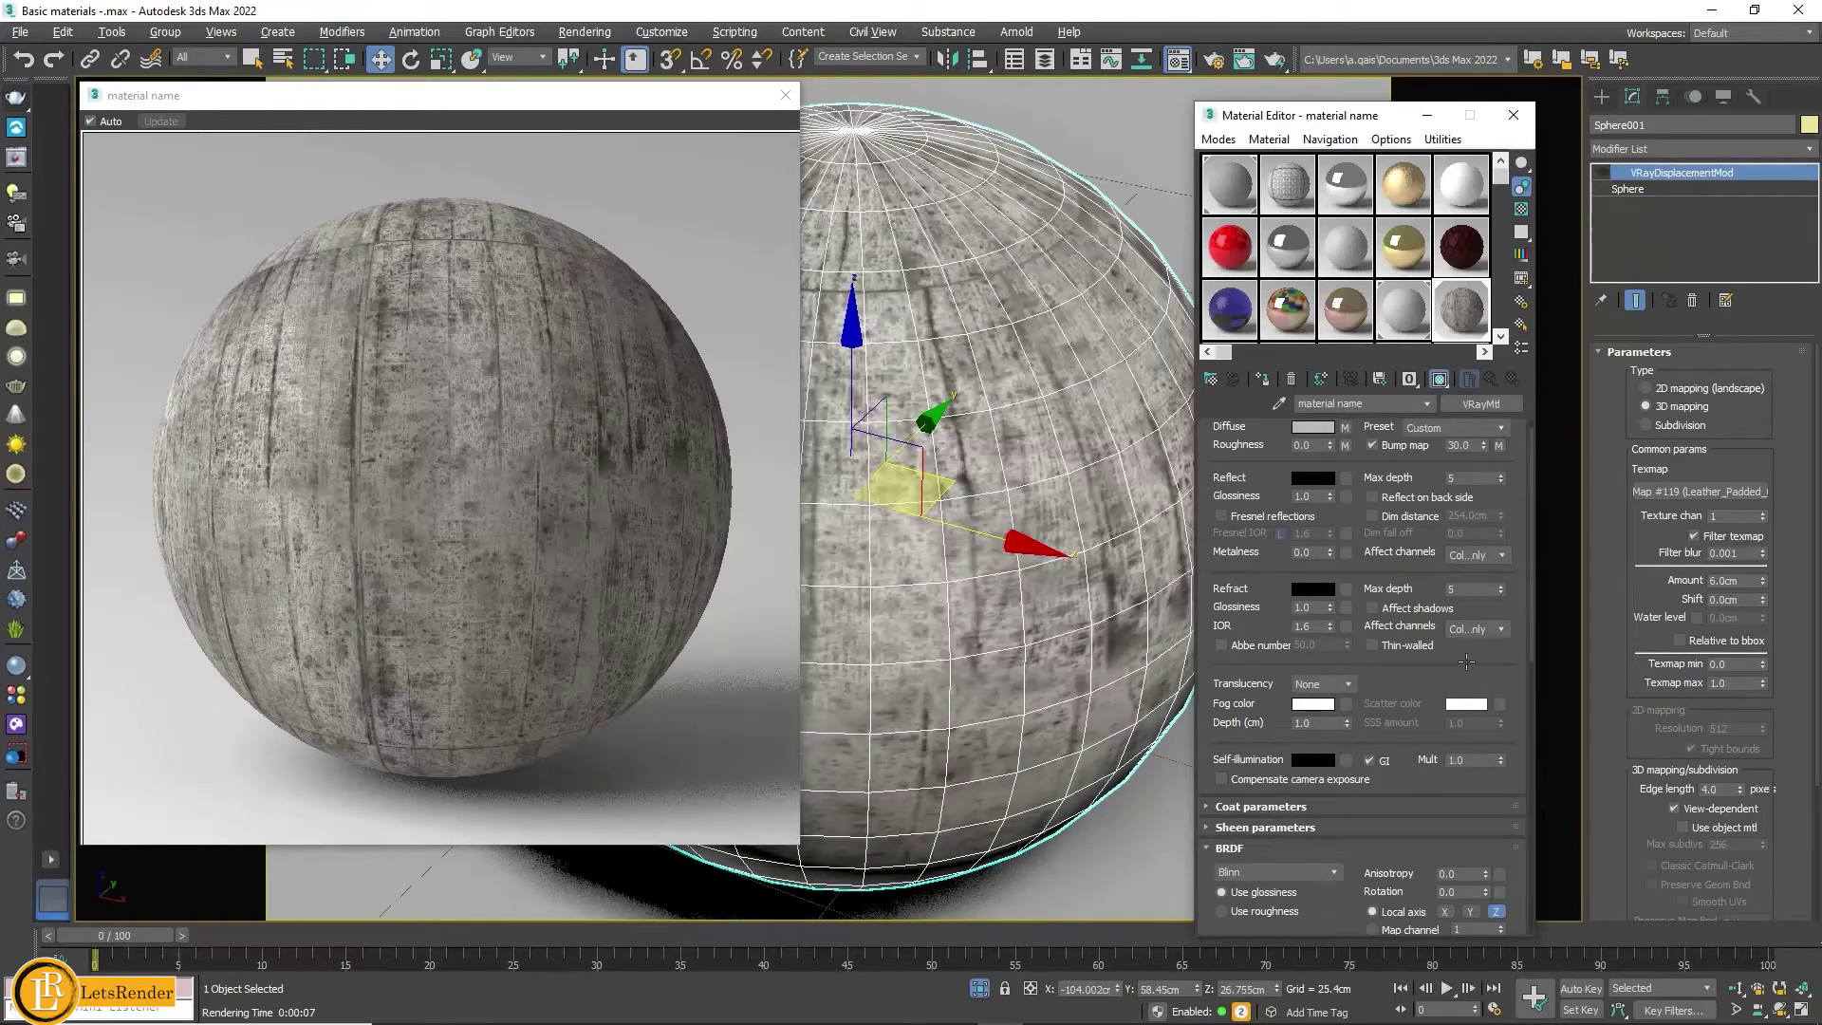
# Step: Load Concrete_016_height.png as the Displace bitmap (Map #127) with filtering None
pyautogui.scroll(-5, 1475, 672)
pyautogui.scroll(-5, 1475, 671)
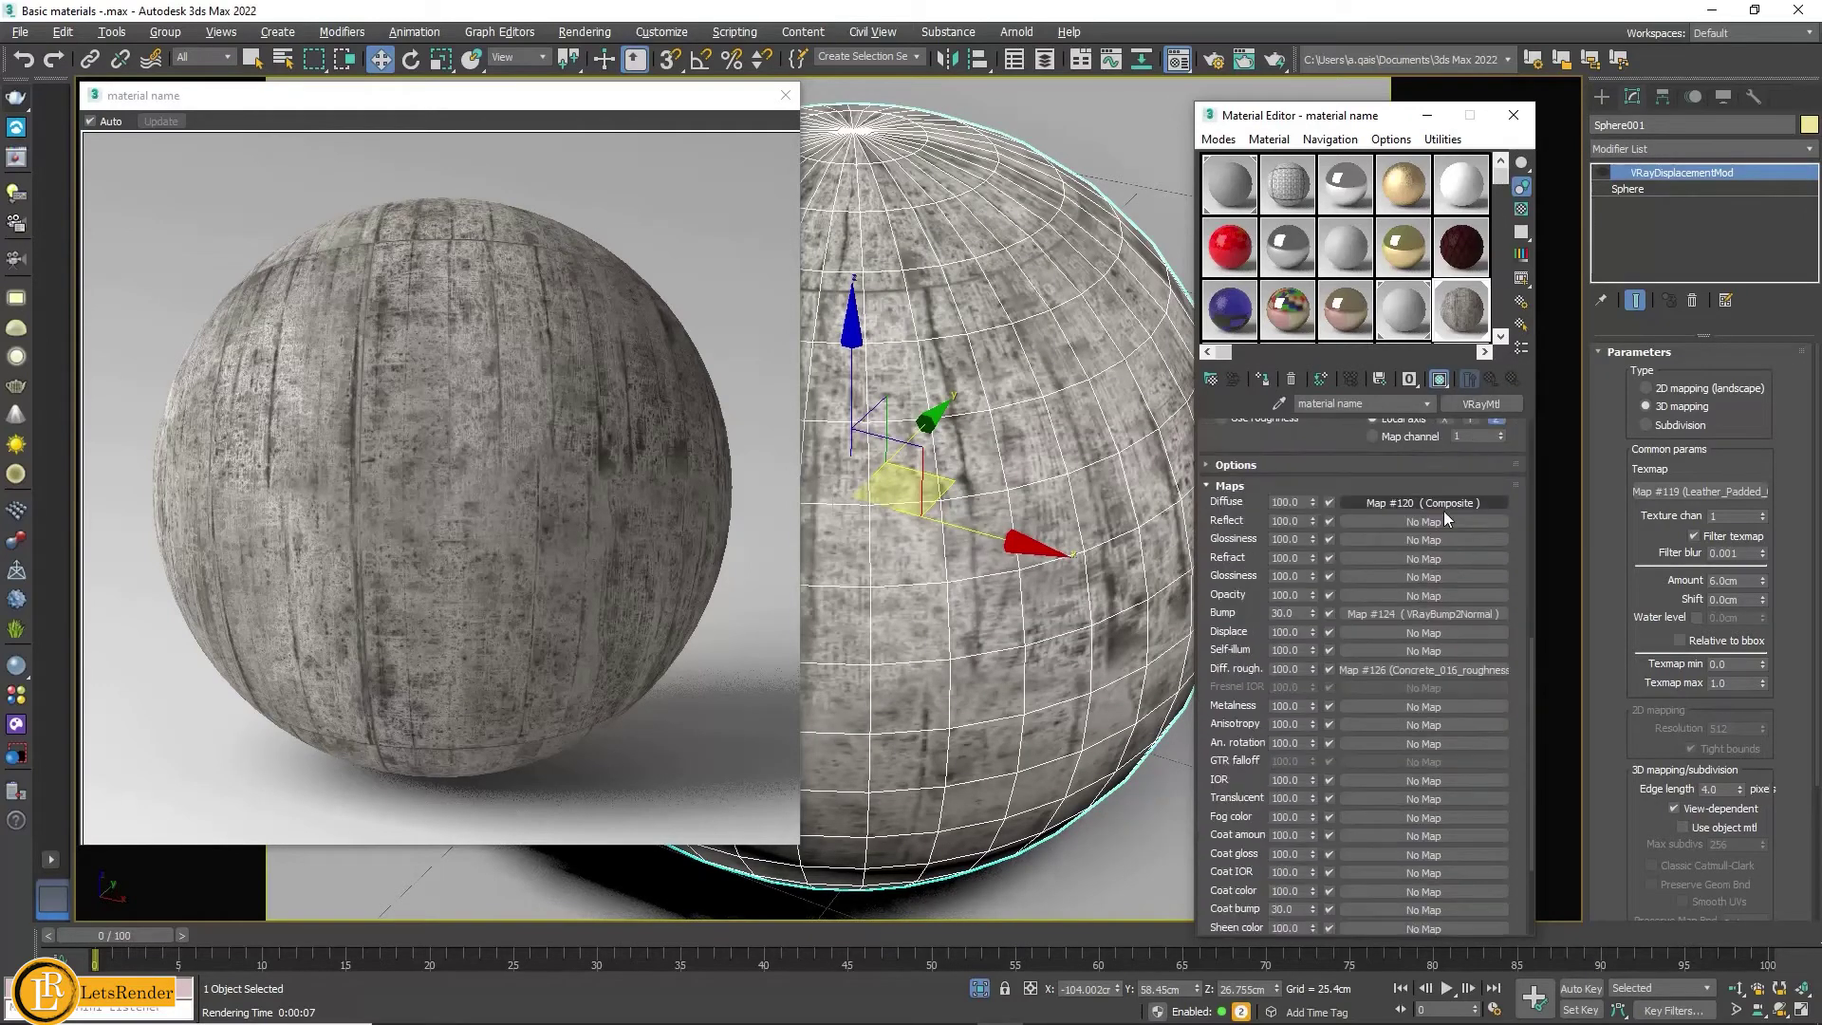
pyautogui.click(1359, 633)
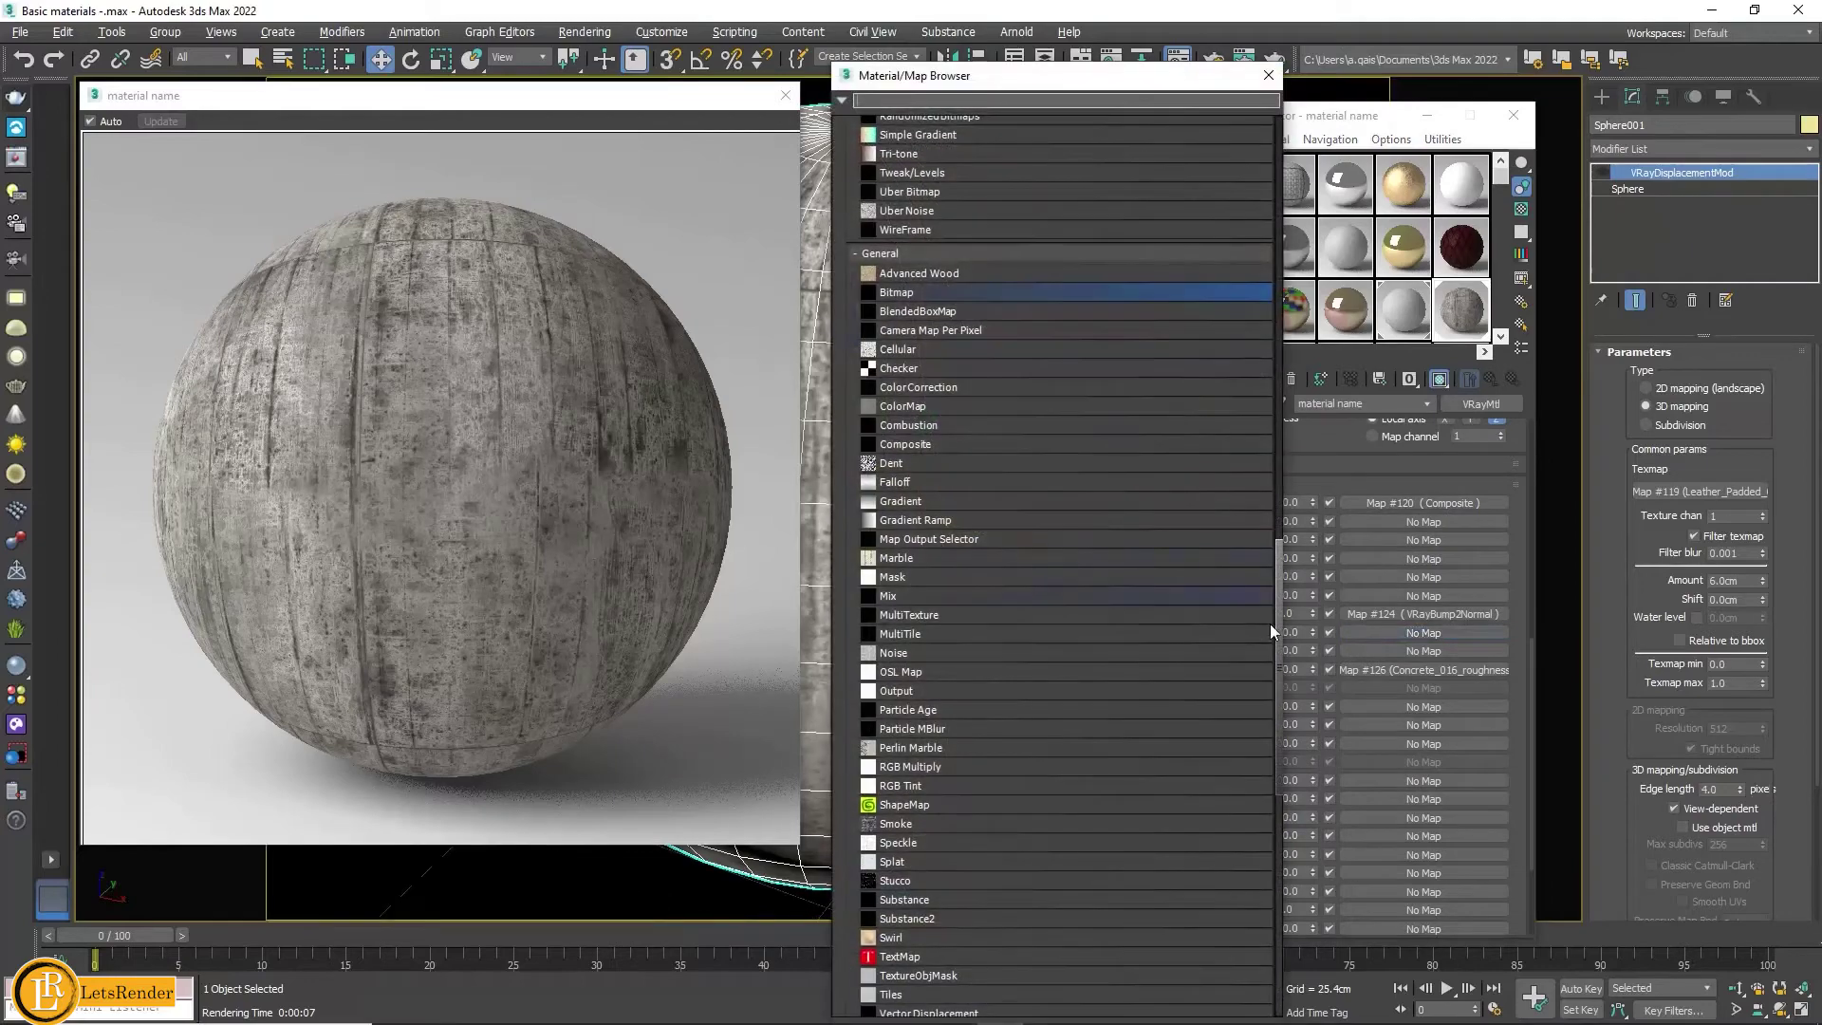
pyautogui.press('Escape')
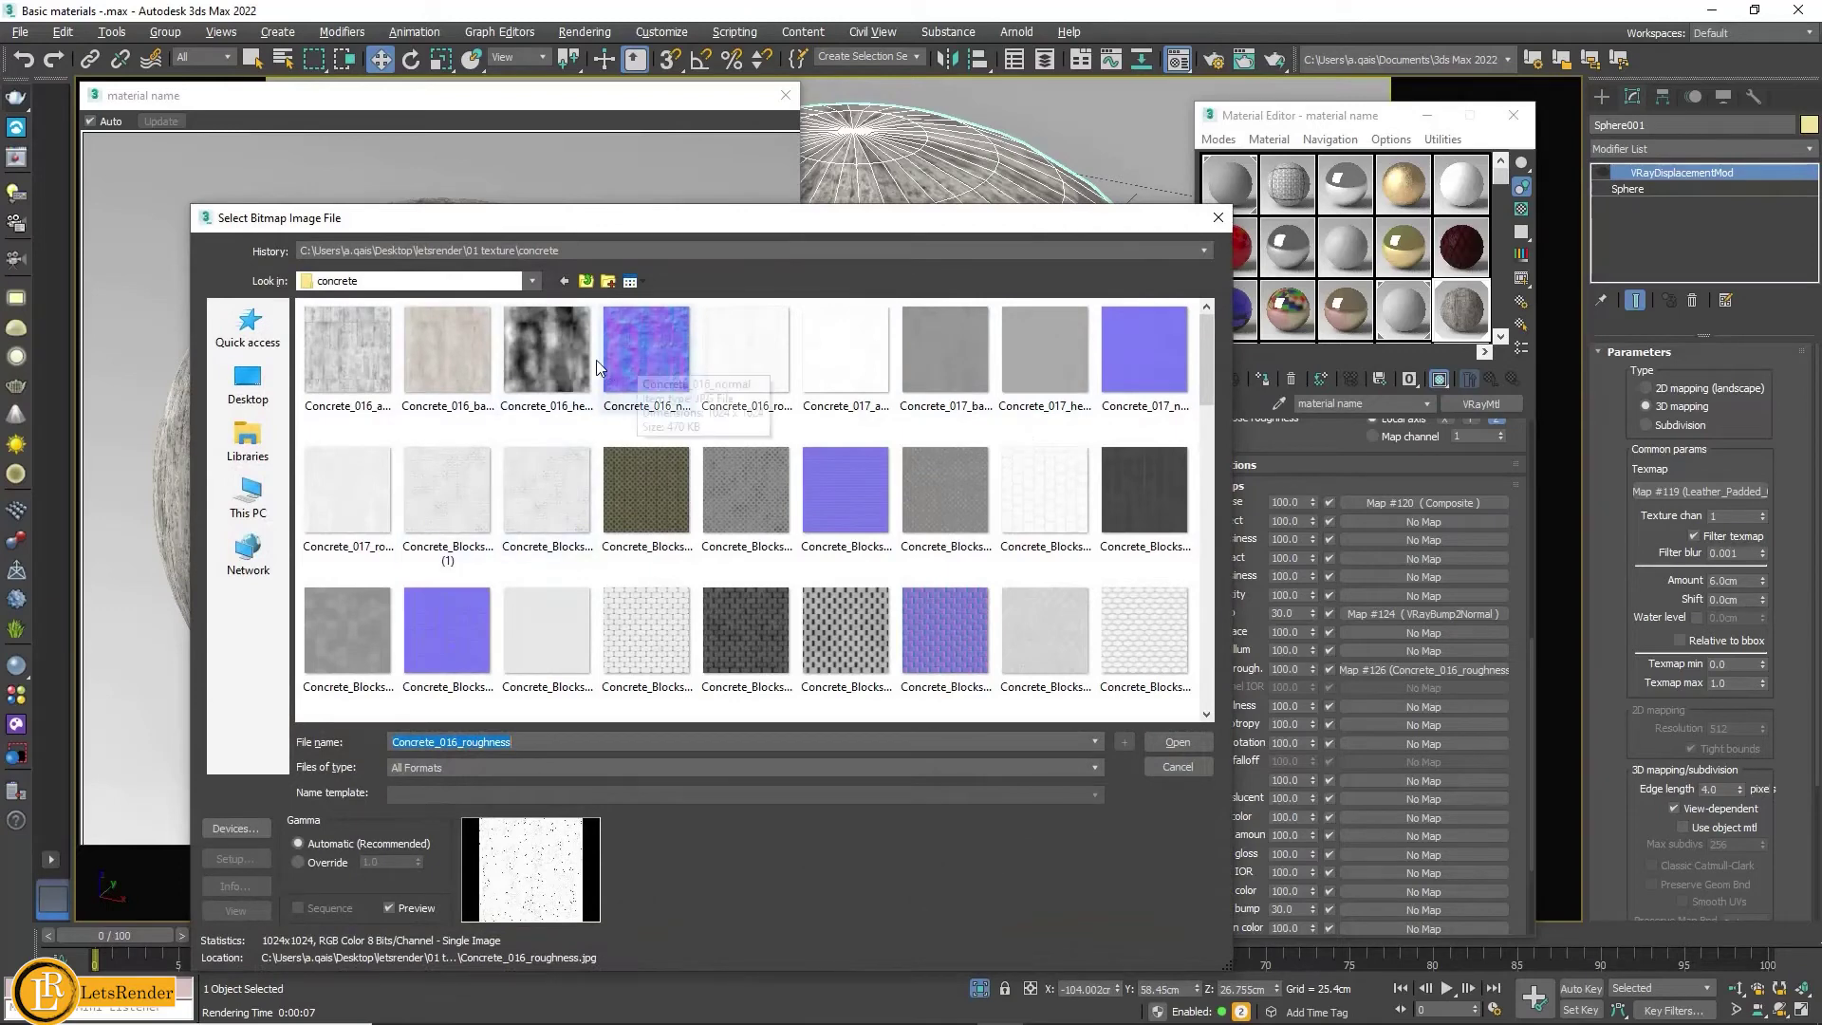
pyautogui.click(548, 367)
pyautogui.click(1165, 747)
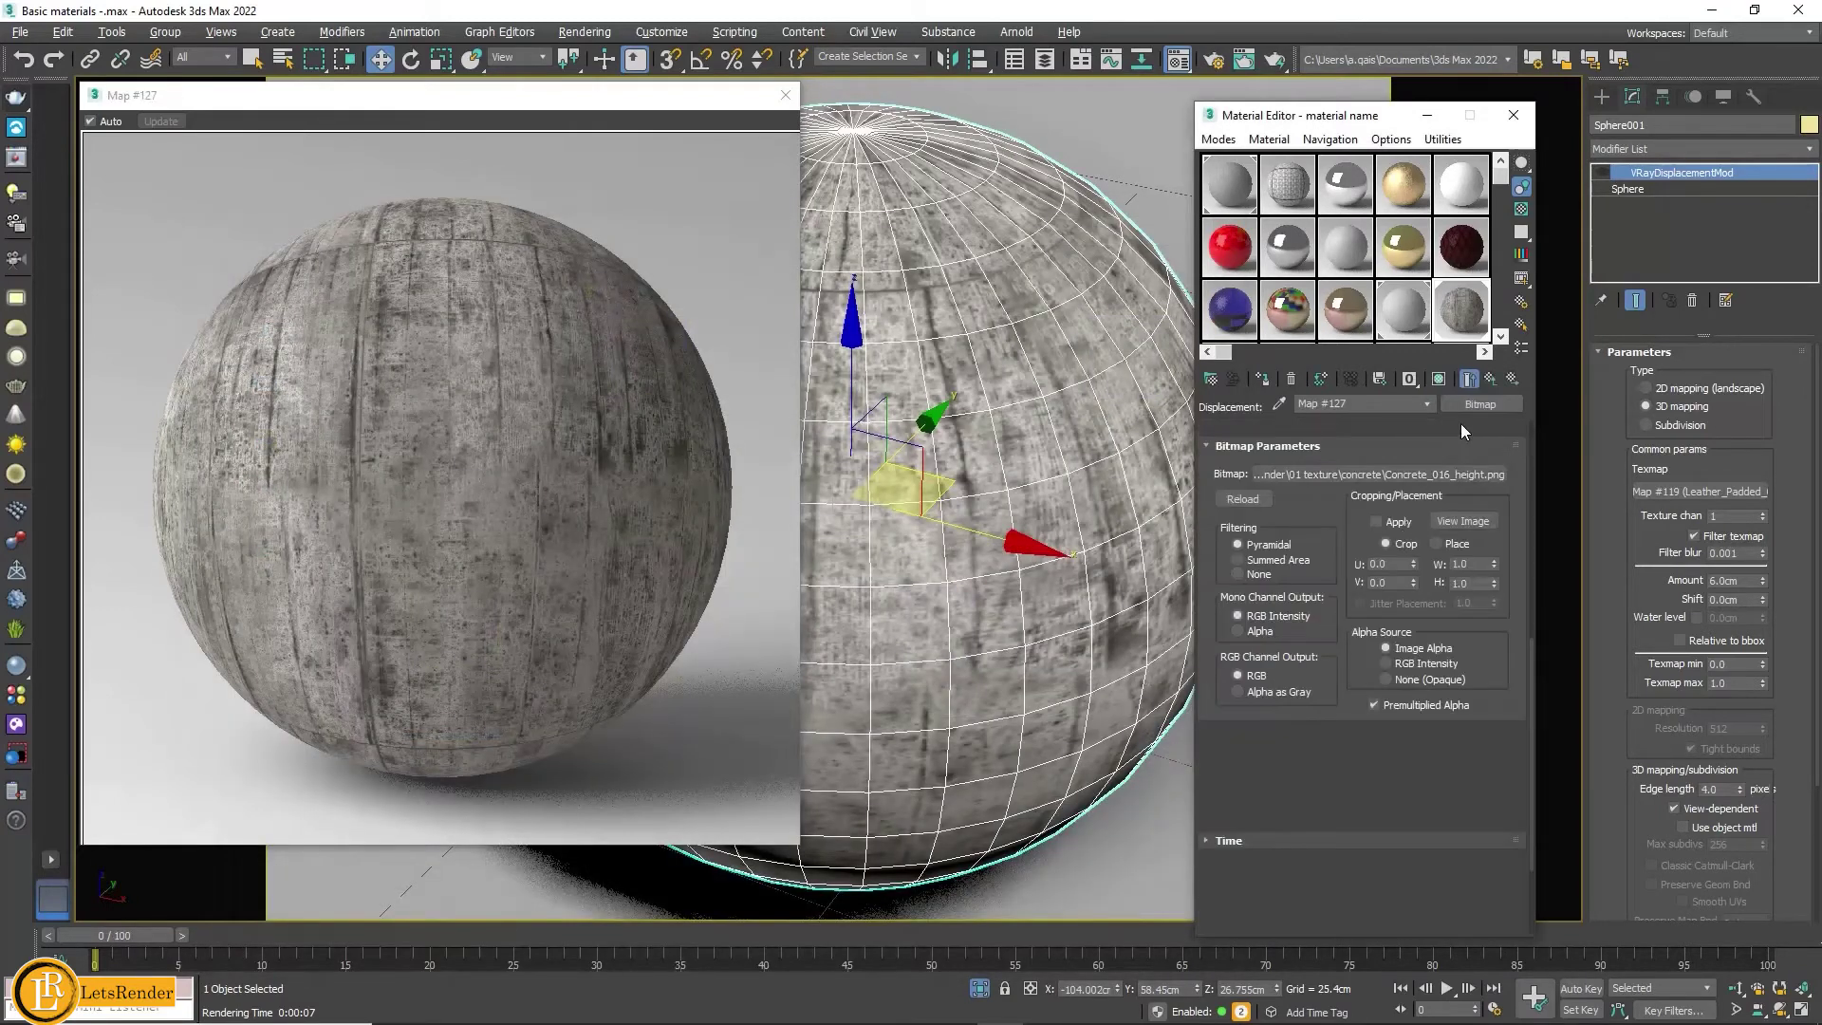
pyautogui.click(1436, 385)
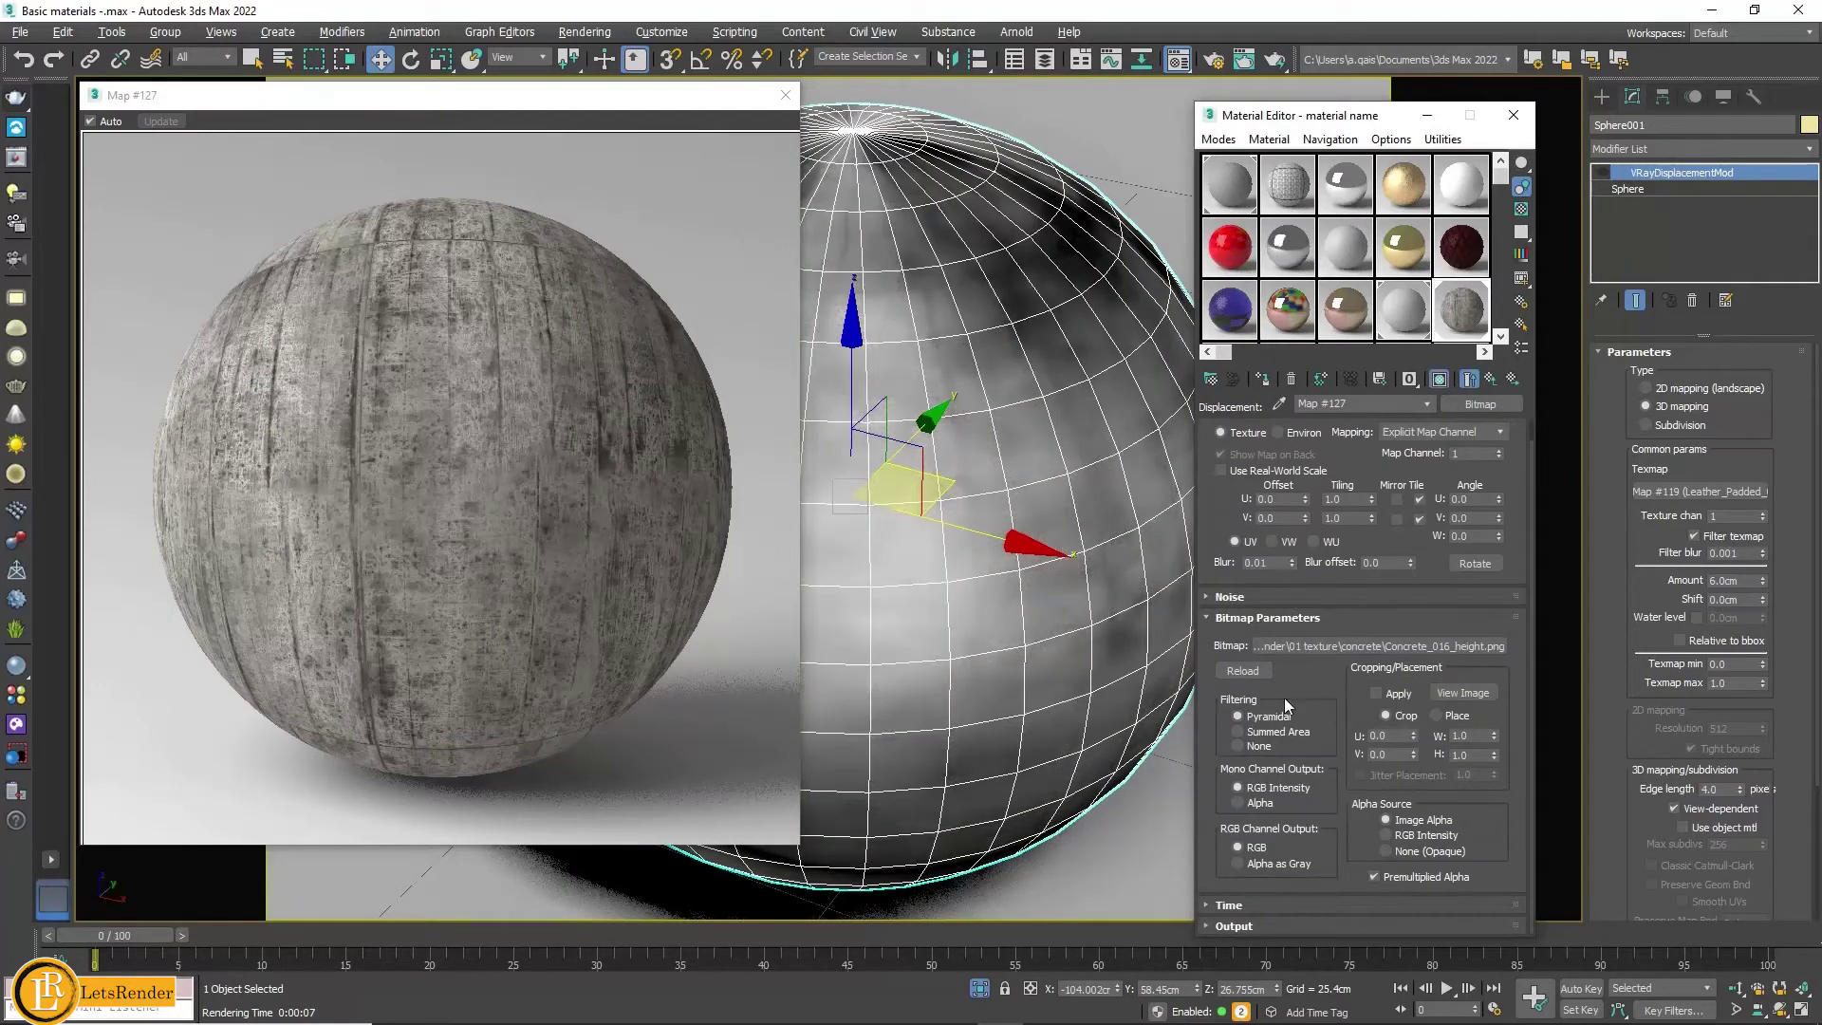
pyautogui.click(1259, 747)
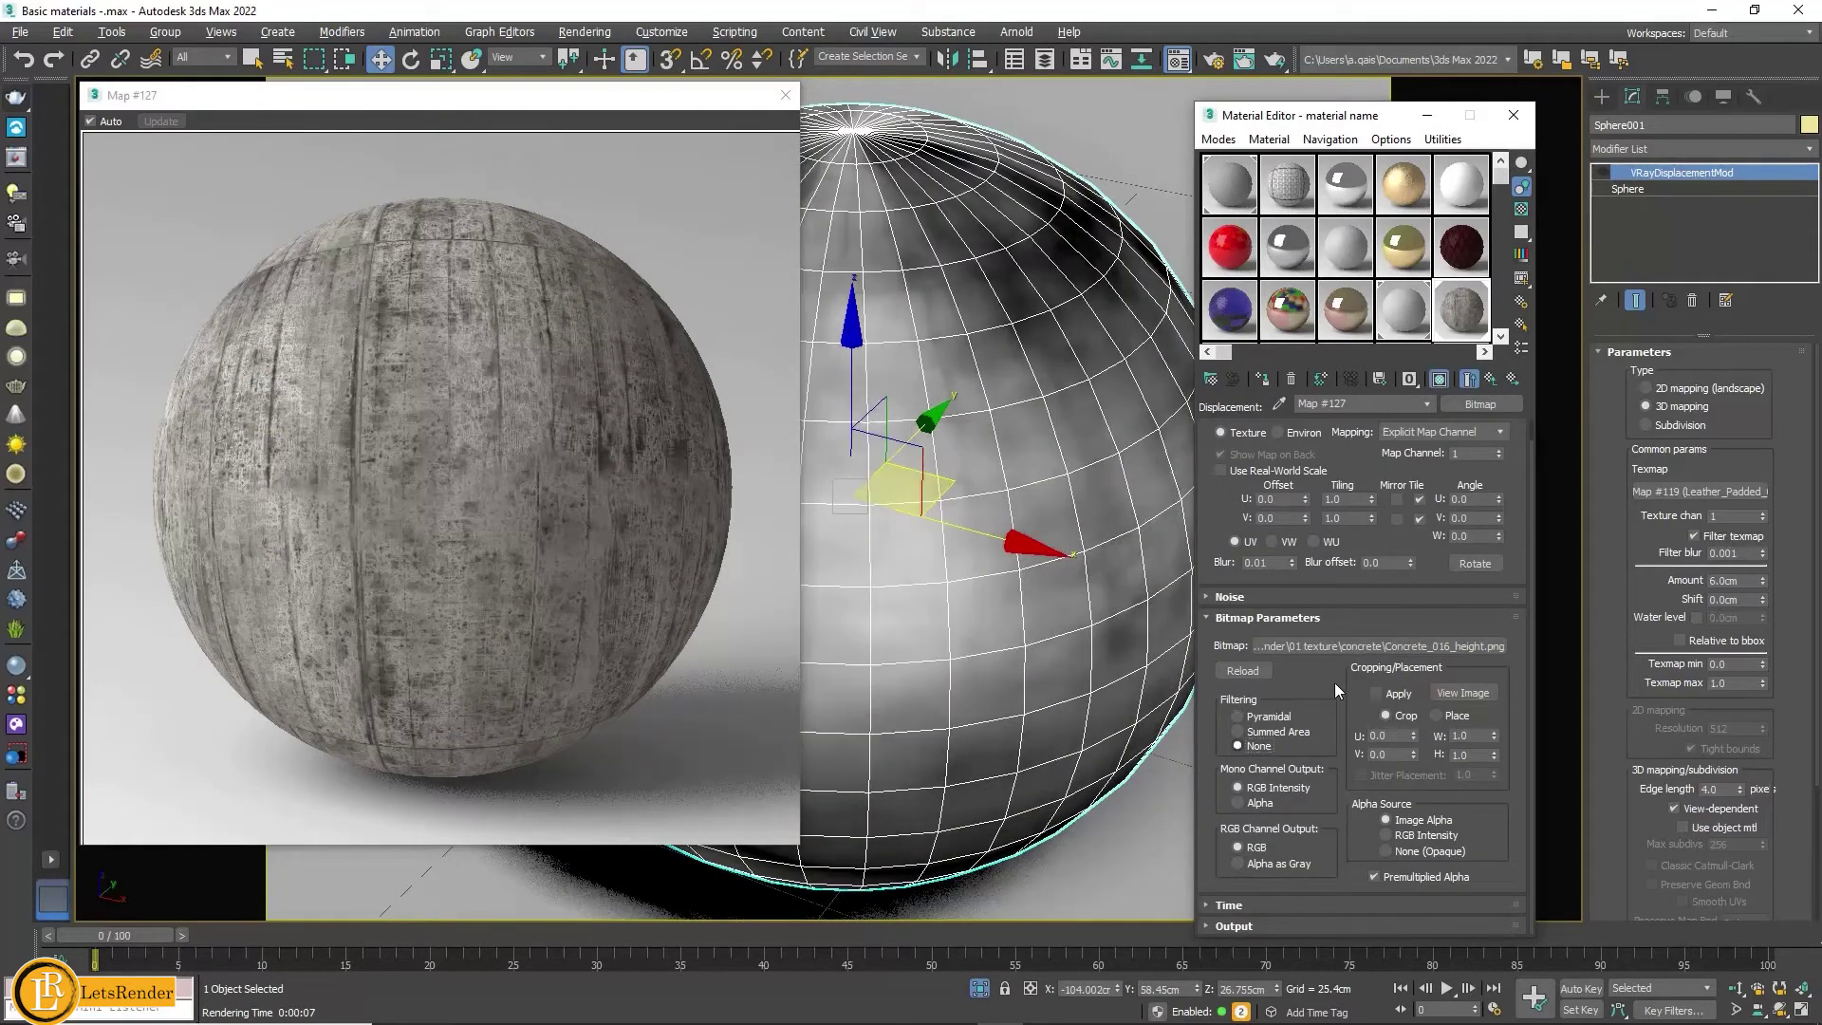
pyautogui.click(1491, 381)
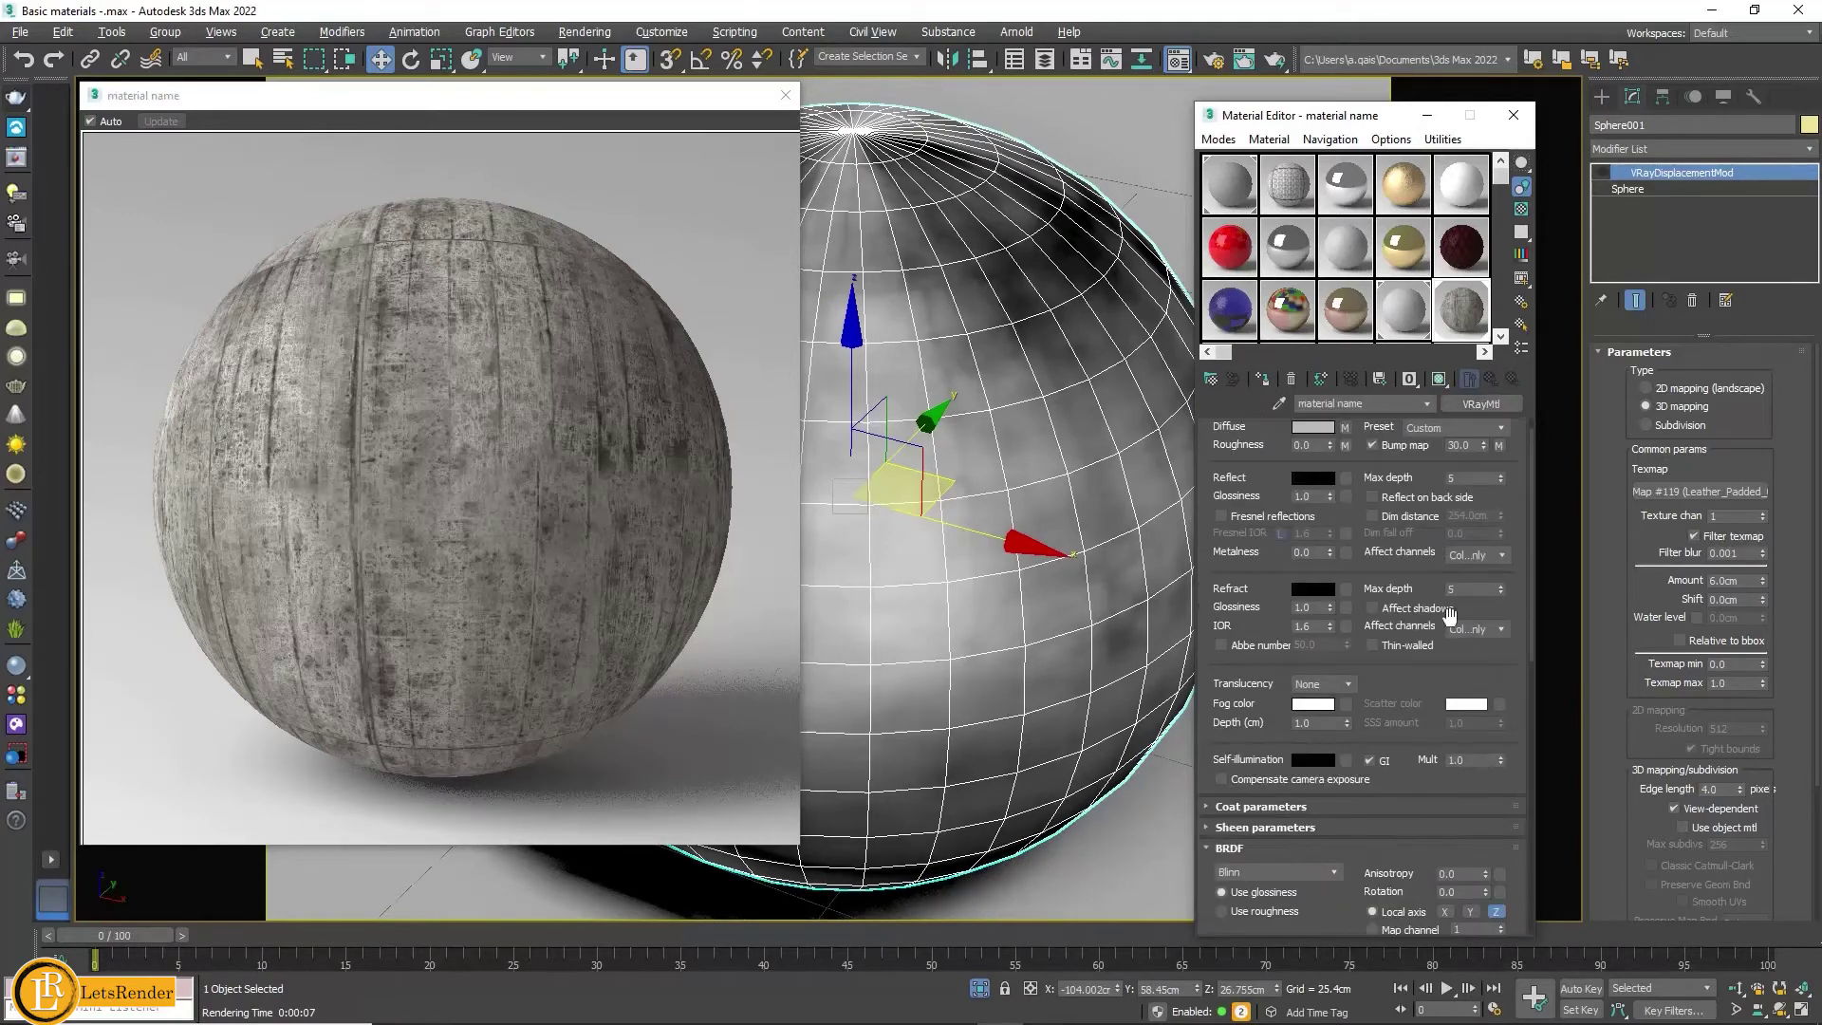
pyautogui.scroll(-3, 1423, 664)
# Step: Set the Displace amount to 20 and test-render the displaced concrete sphere
pyautogui.scroll(-5, 1376, 721)
pyautogui.scroll(-2, 1329, 778)
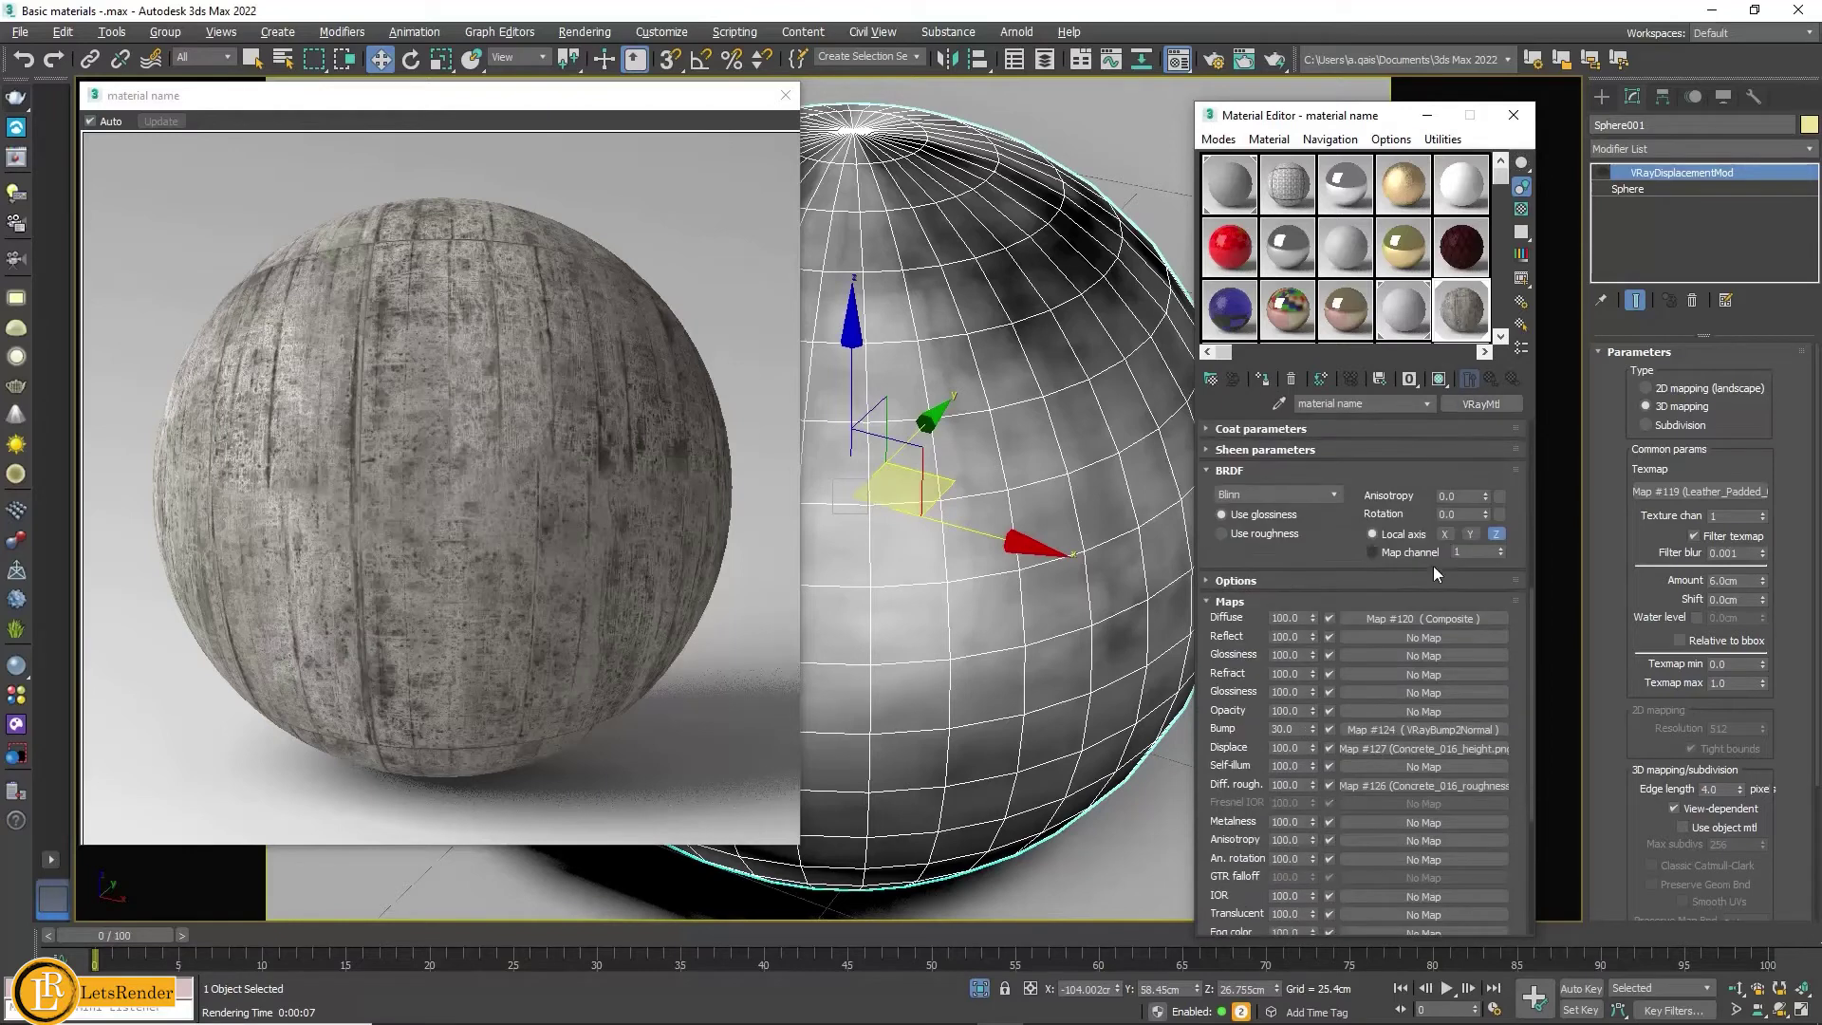
pyautogui.doubleClick(1307, 747)
pyautogui.write('5')
pyautogui.hotkey('shift', 'q')
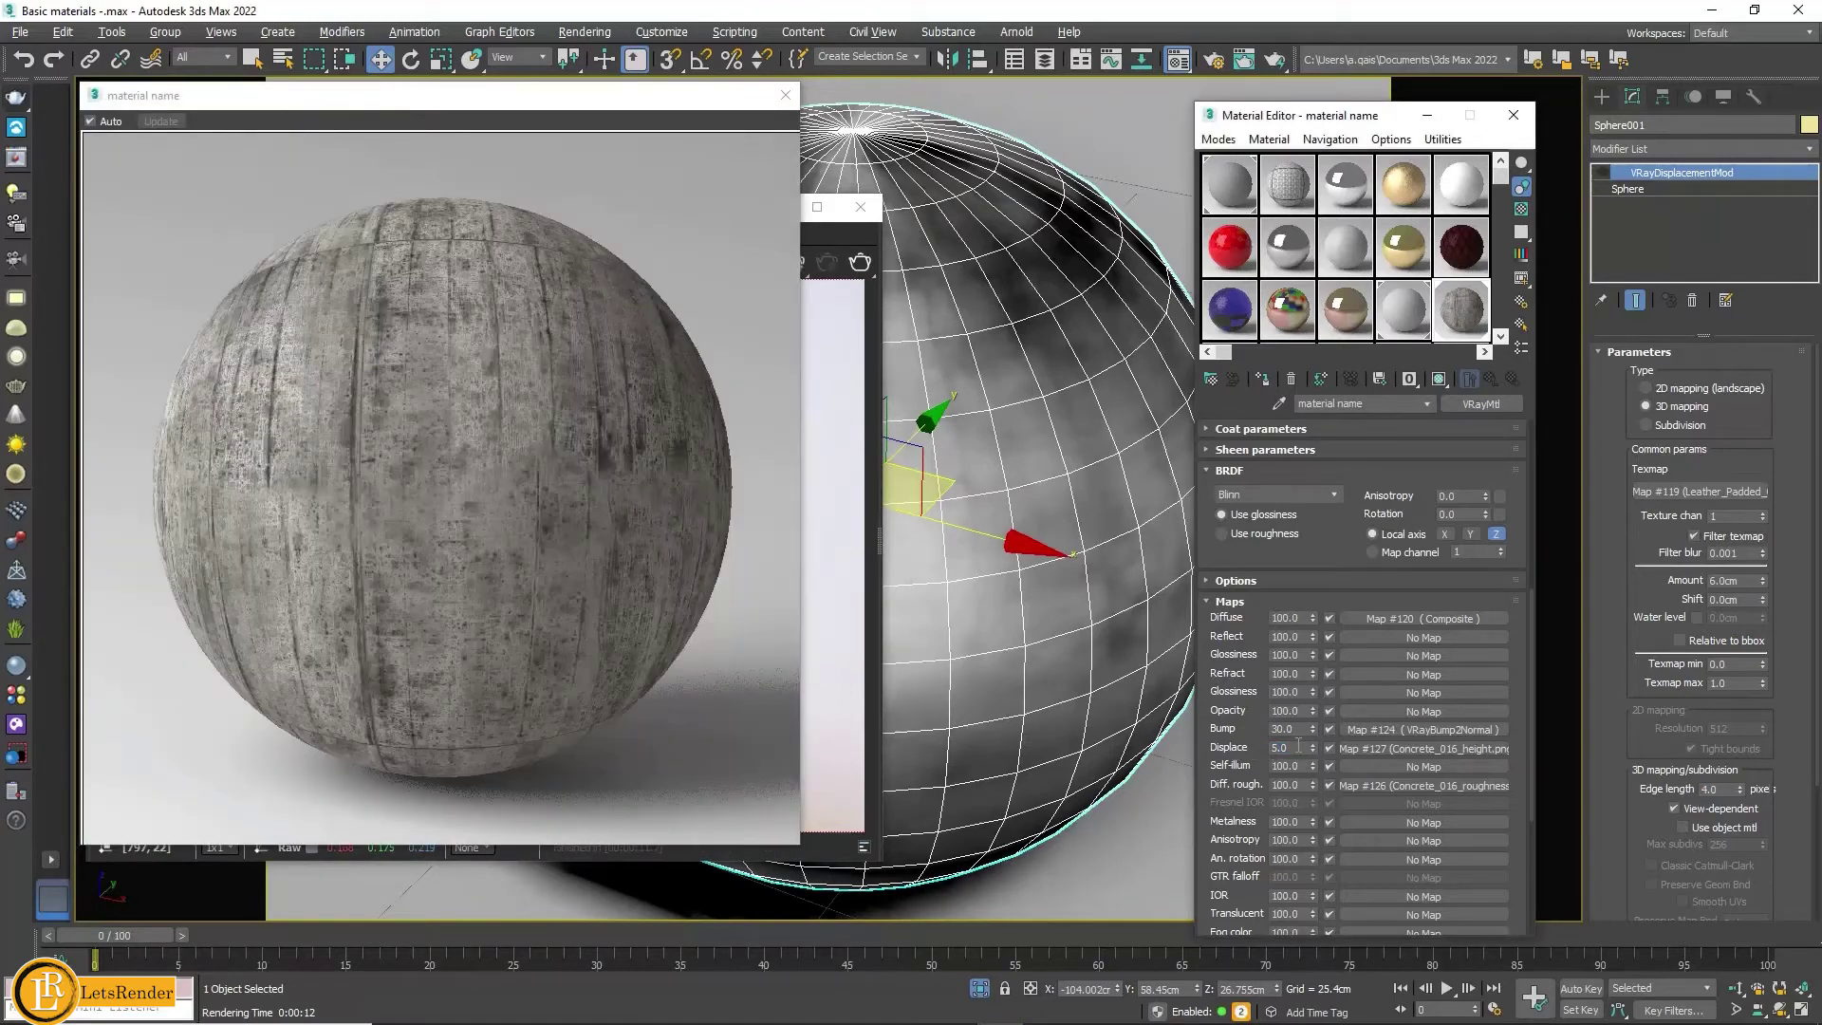
pyautogui.click(785, 95)
pyautogui.write('20')
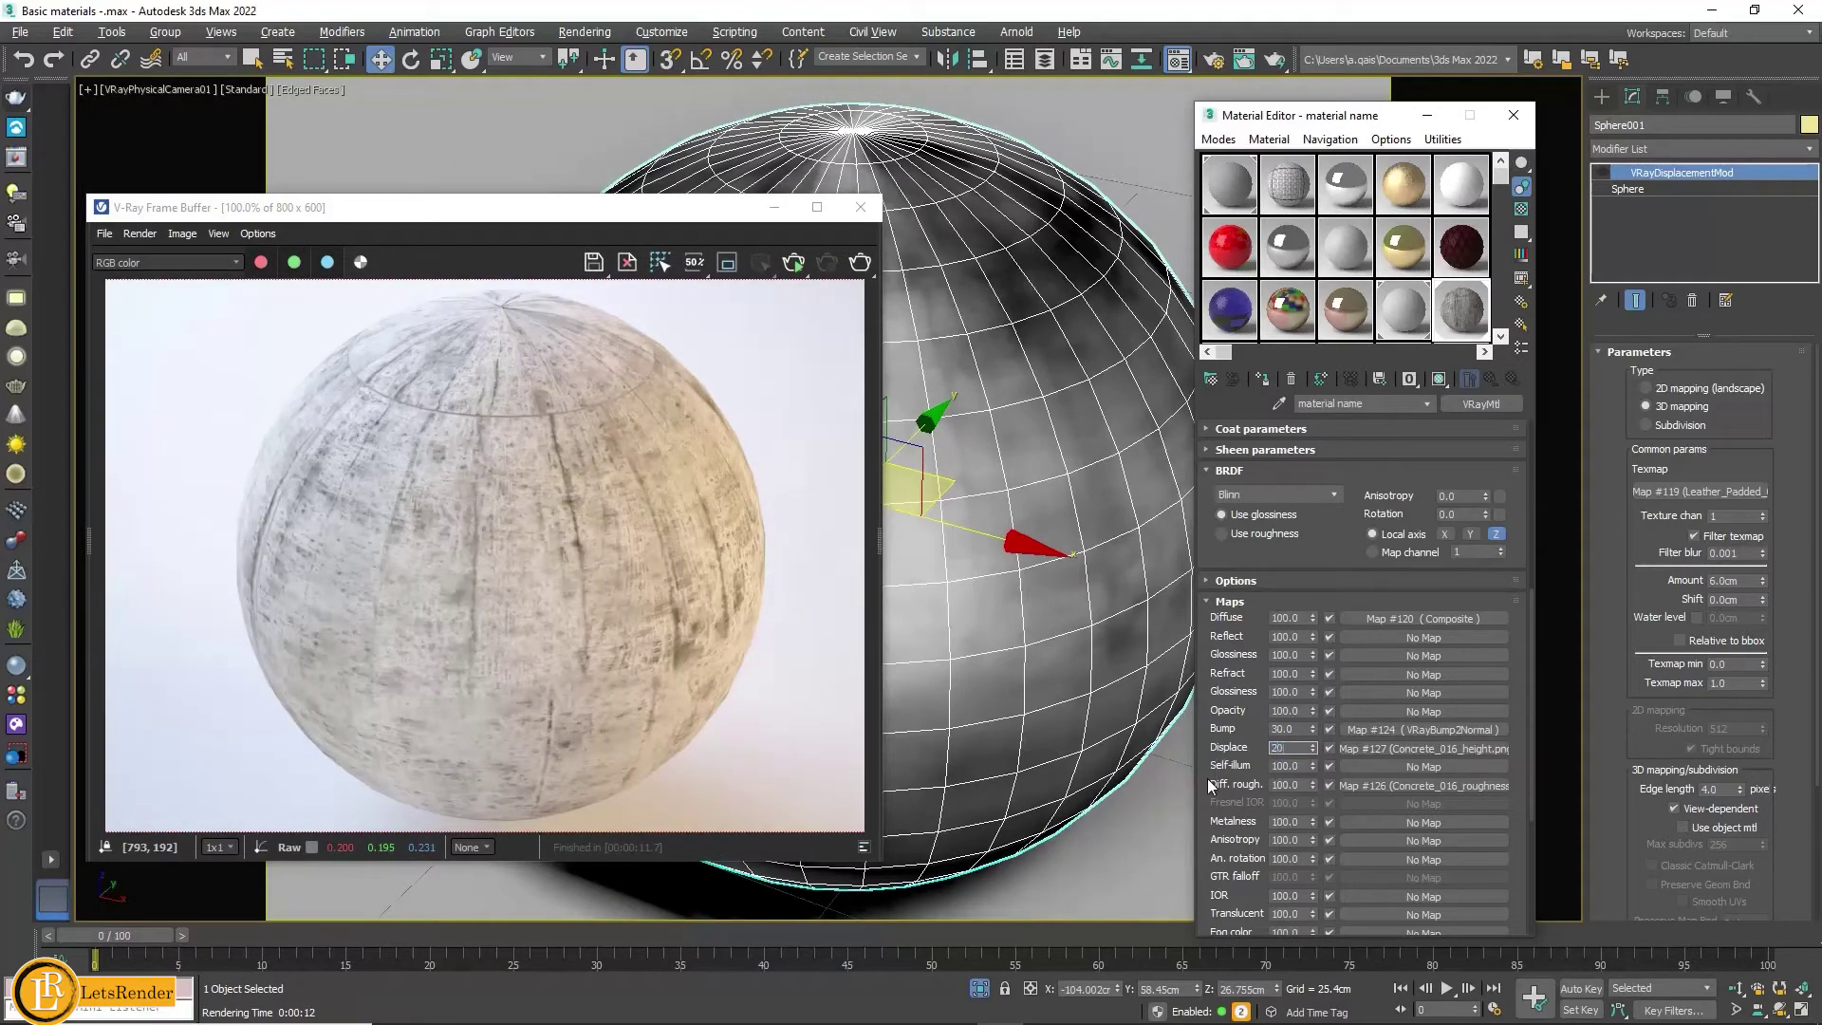
pyautogui.click(857, 264)
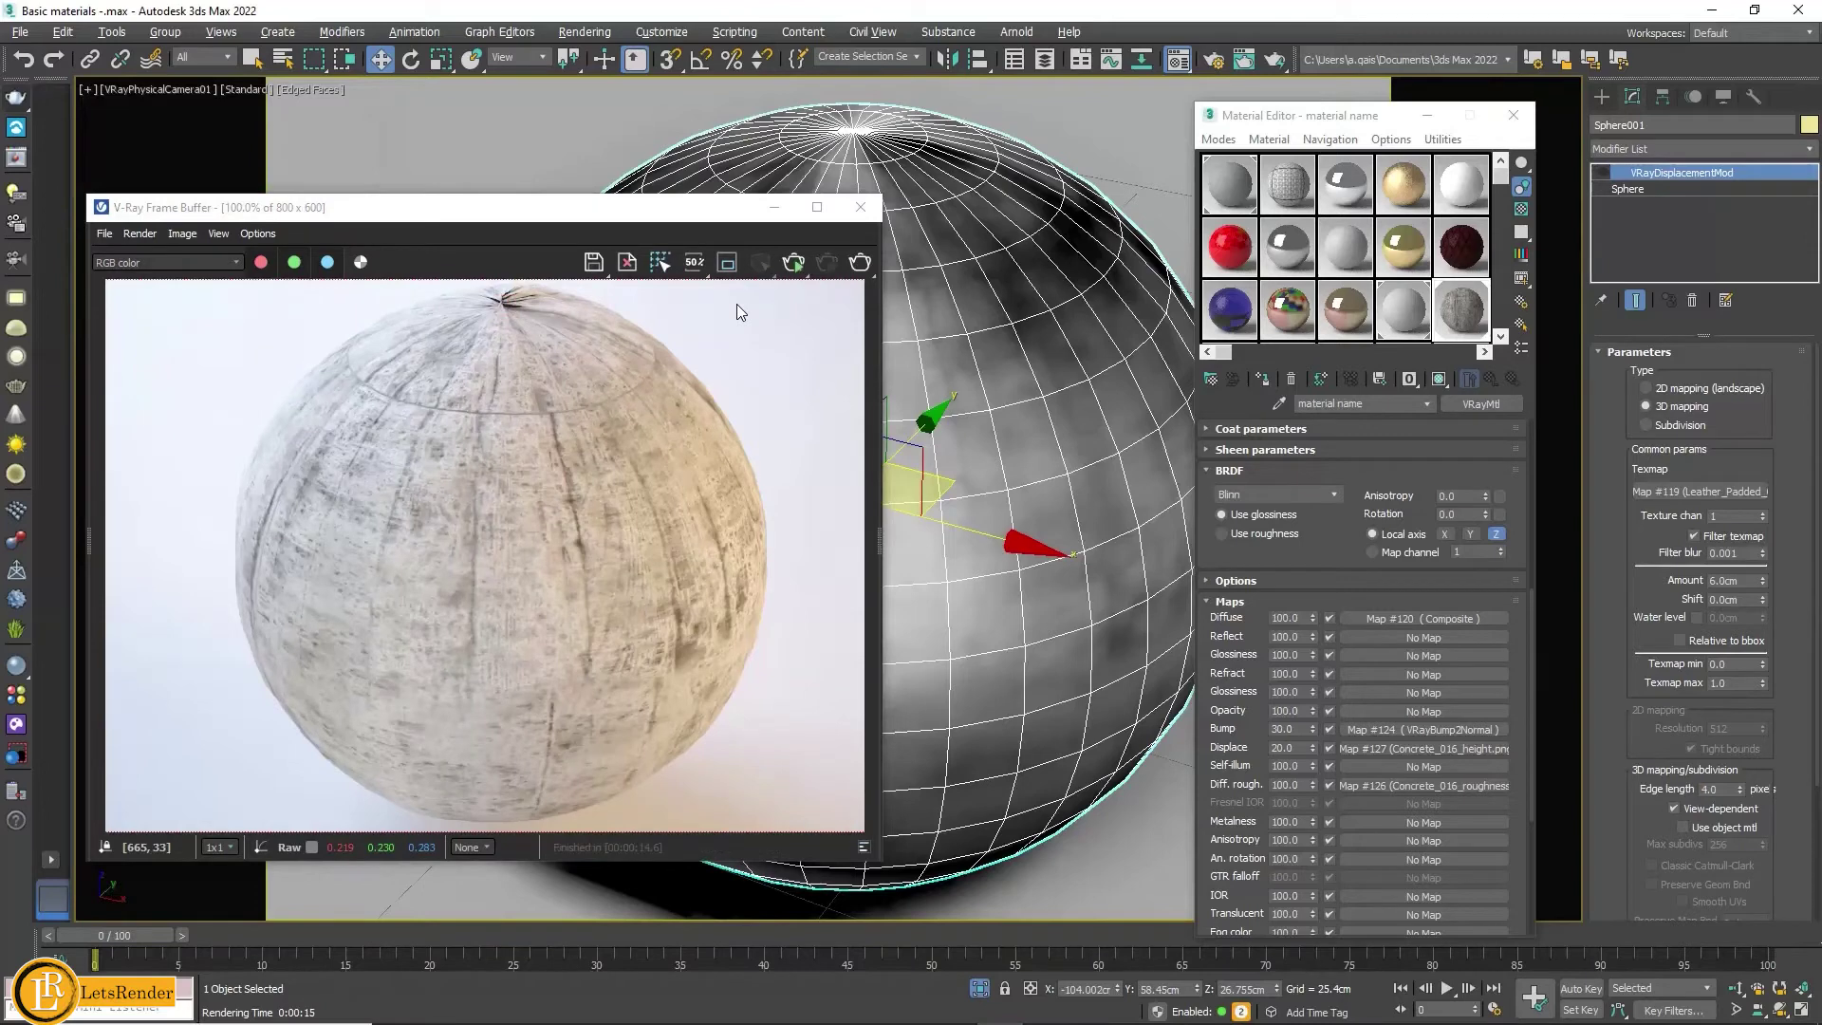
pyautogui.click(861, 207)
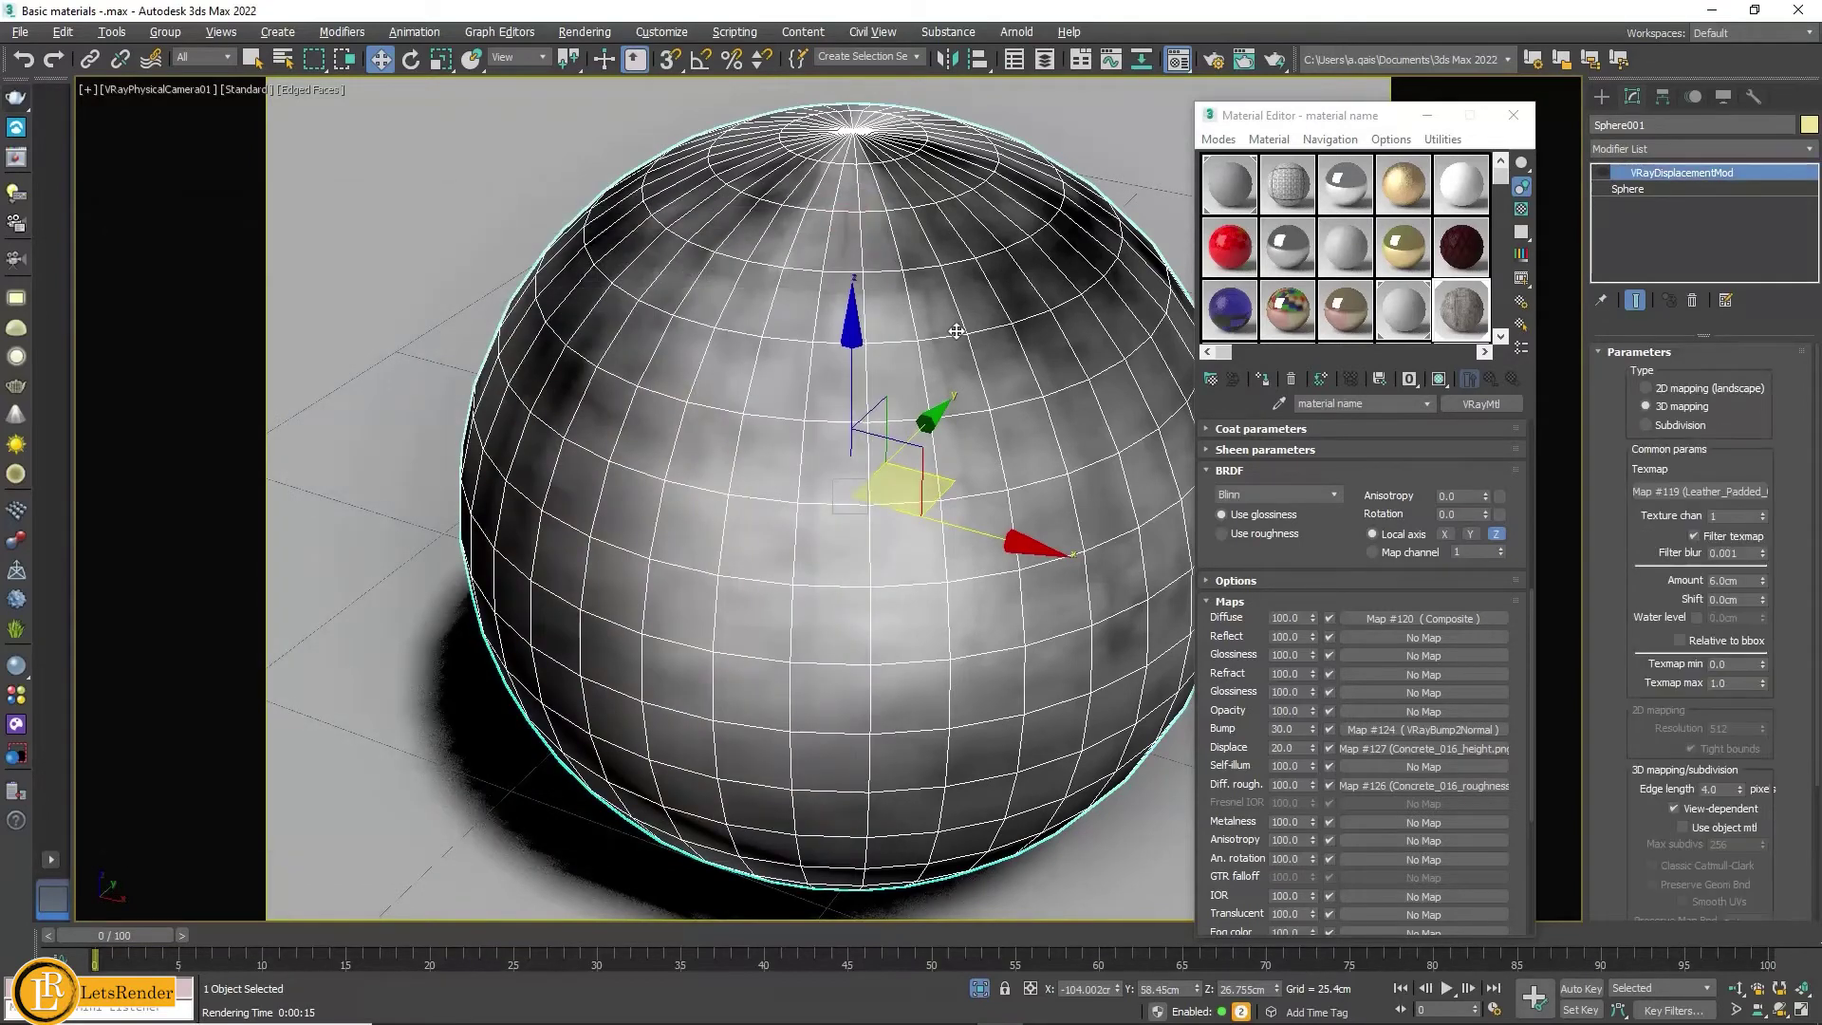
# Step: Delete the sphere and draw a new standard-primitive box, moved closer to the camera
pyautogui.press('Delete')
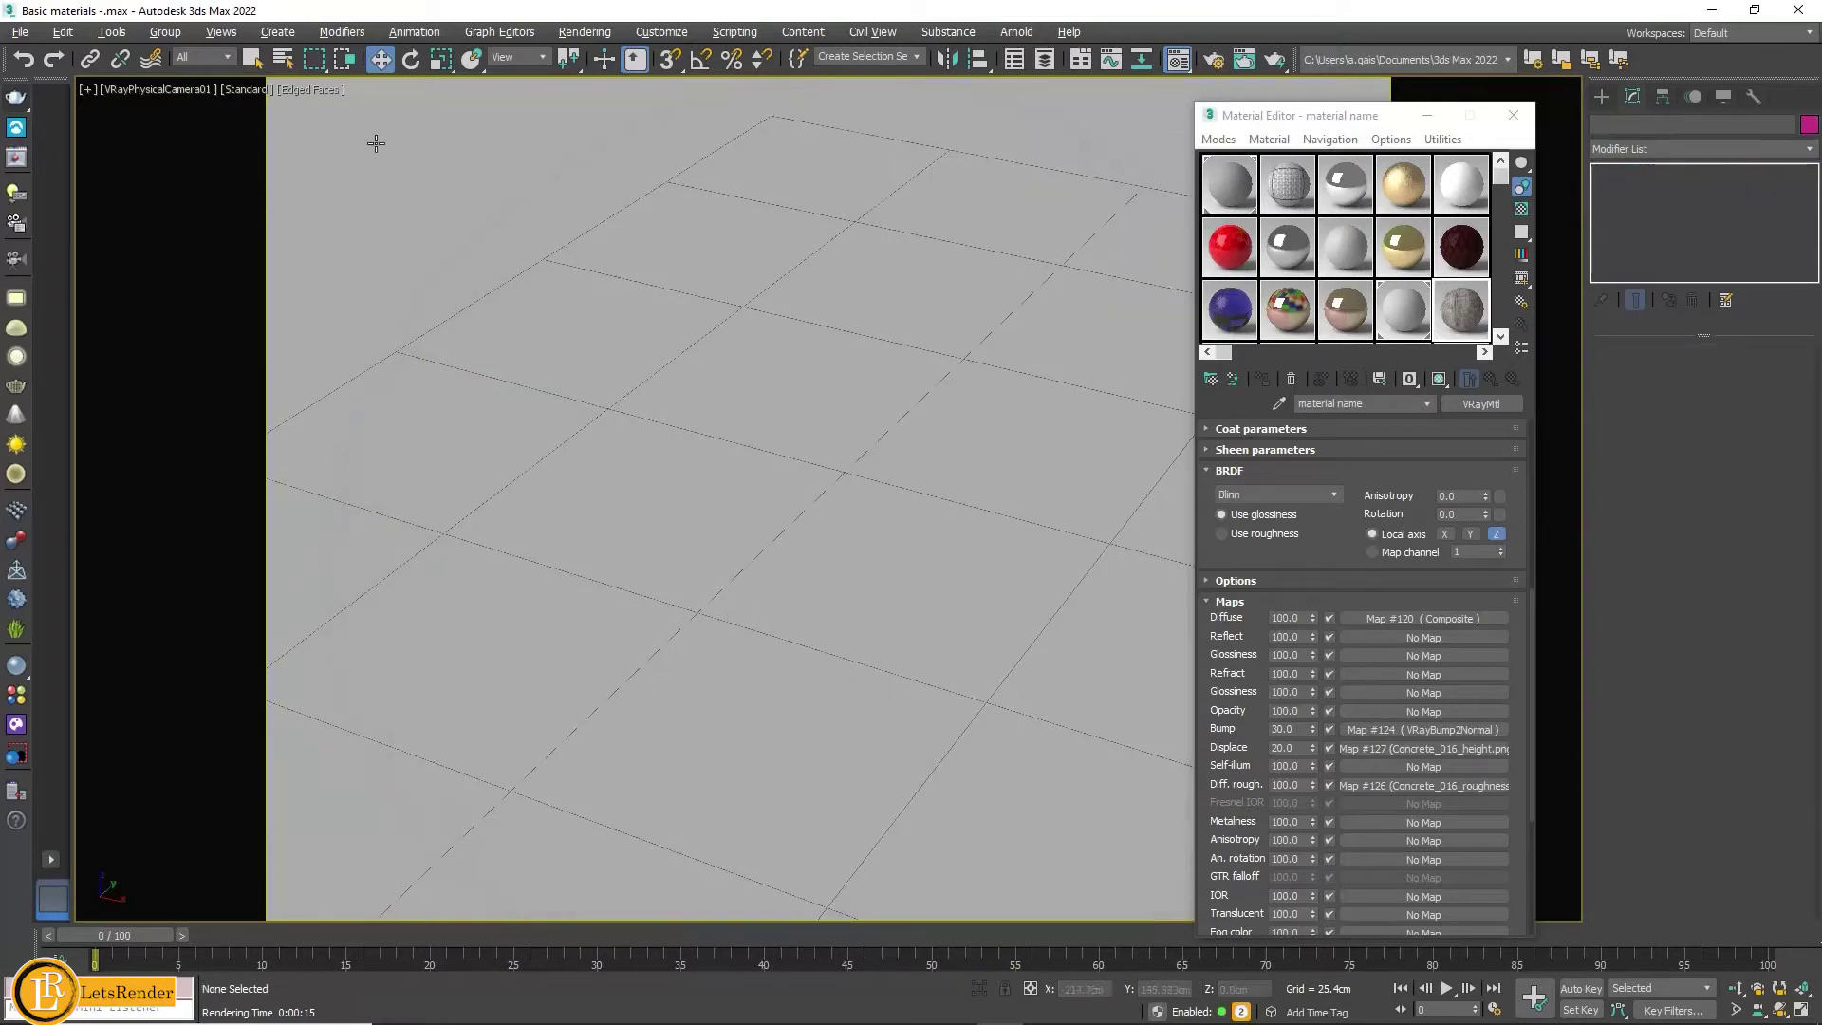
pyautogui.click(1601, 96)
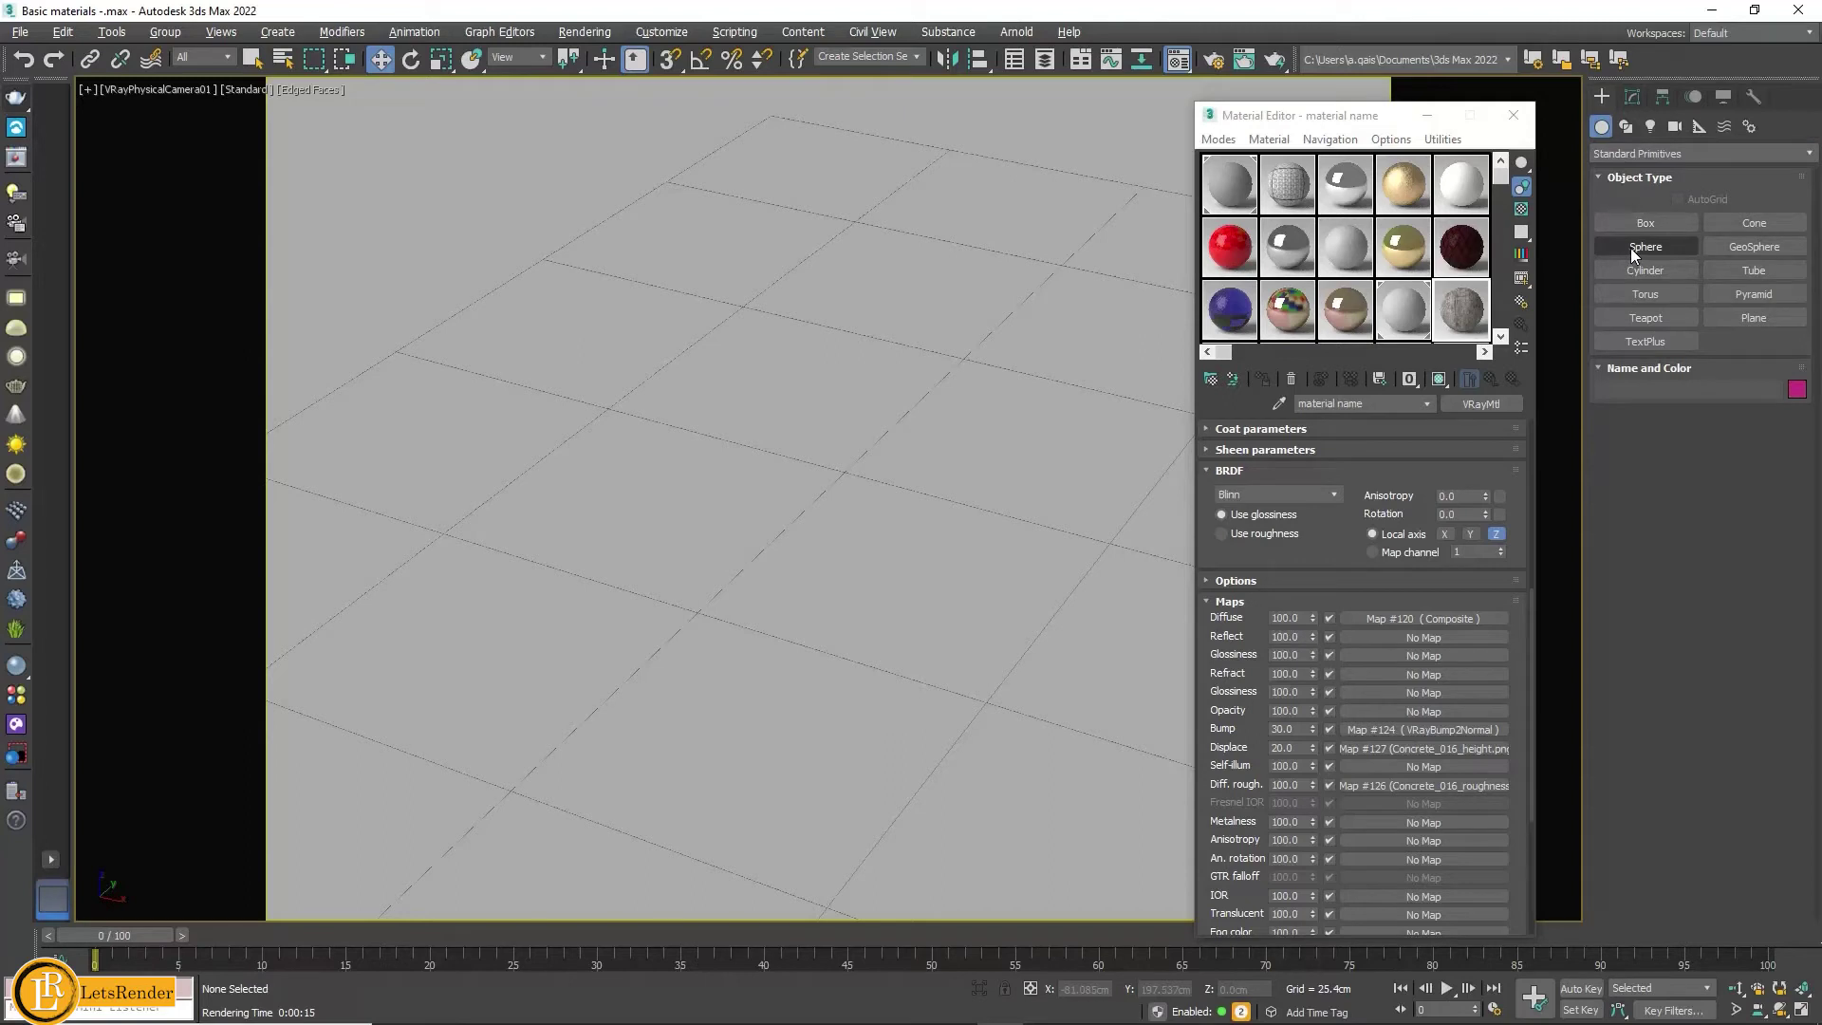
pyautogui.click(1646, 223)
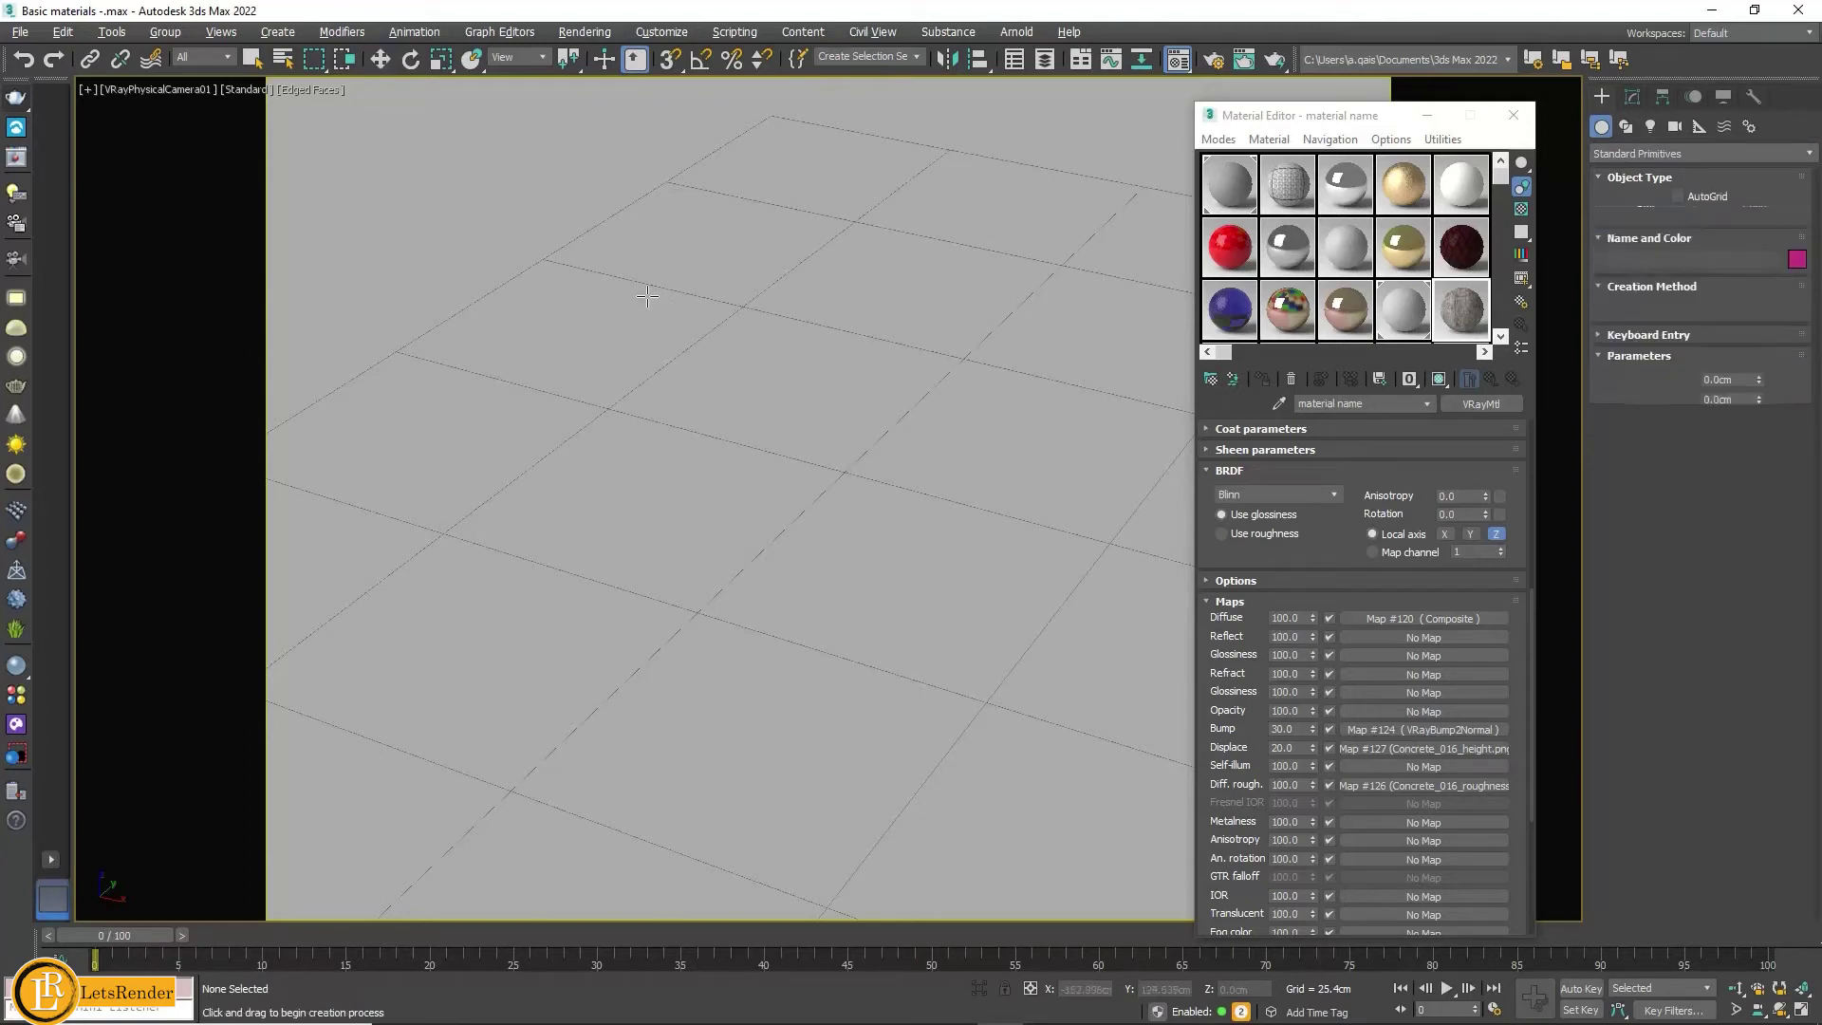
pyautogui.moveTo(745, 337)
pyautogui.mouseDown()
pyautogui.moveTo(991, 630)
pyautogui.moveTo(1005, 721)
pyautogui.mouseUp()
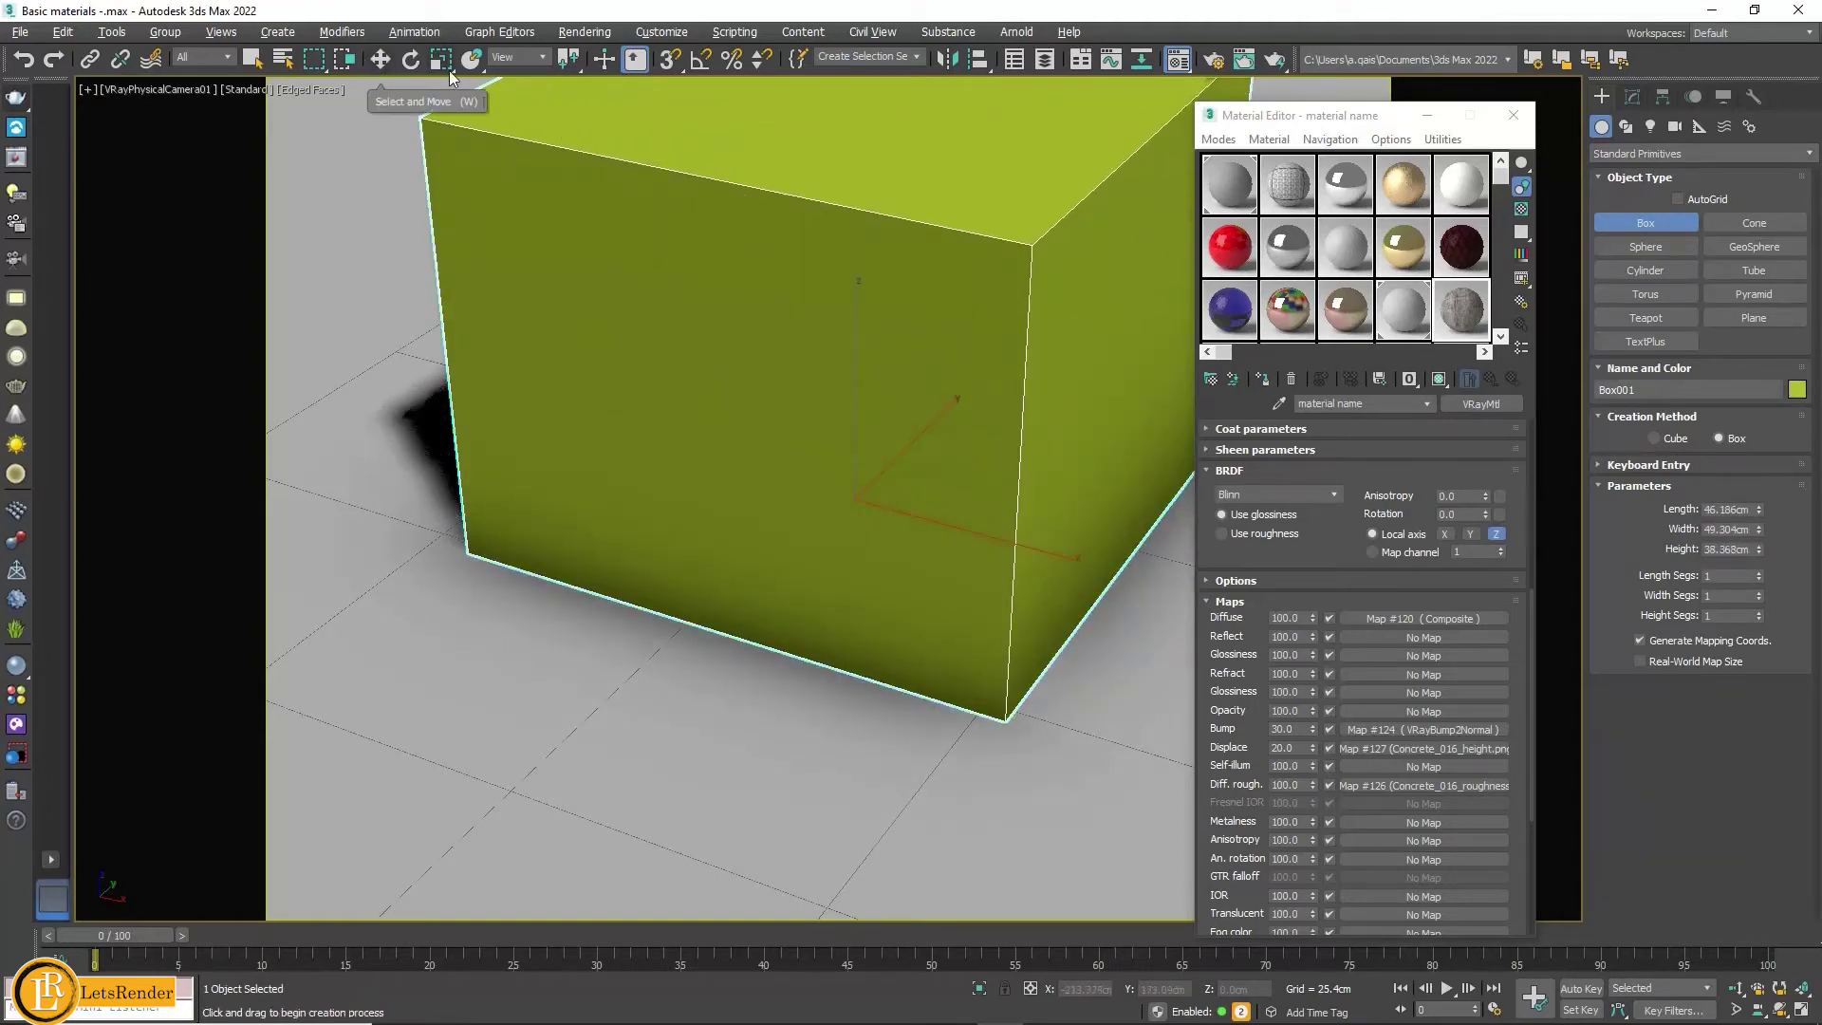
pyautogui.click(380, 60)
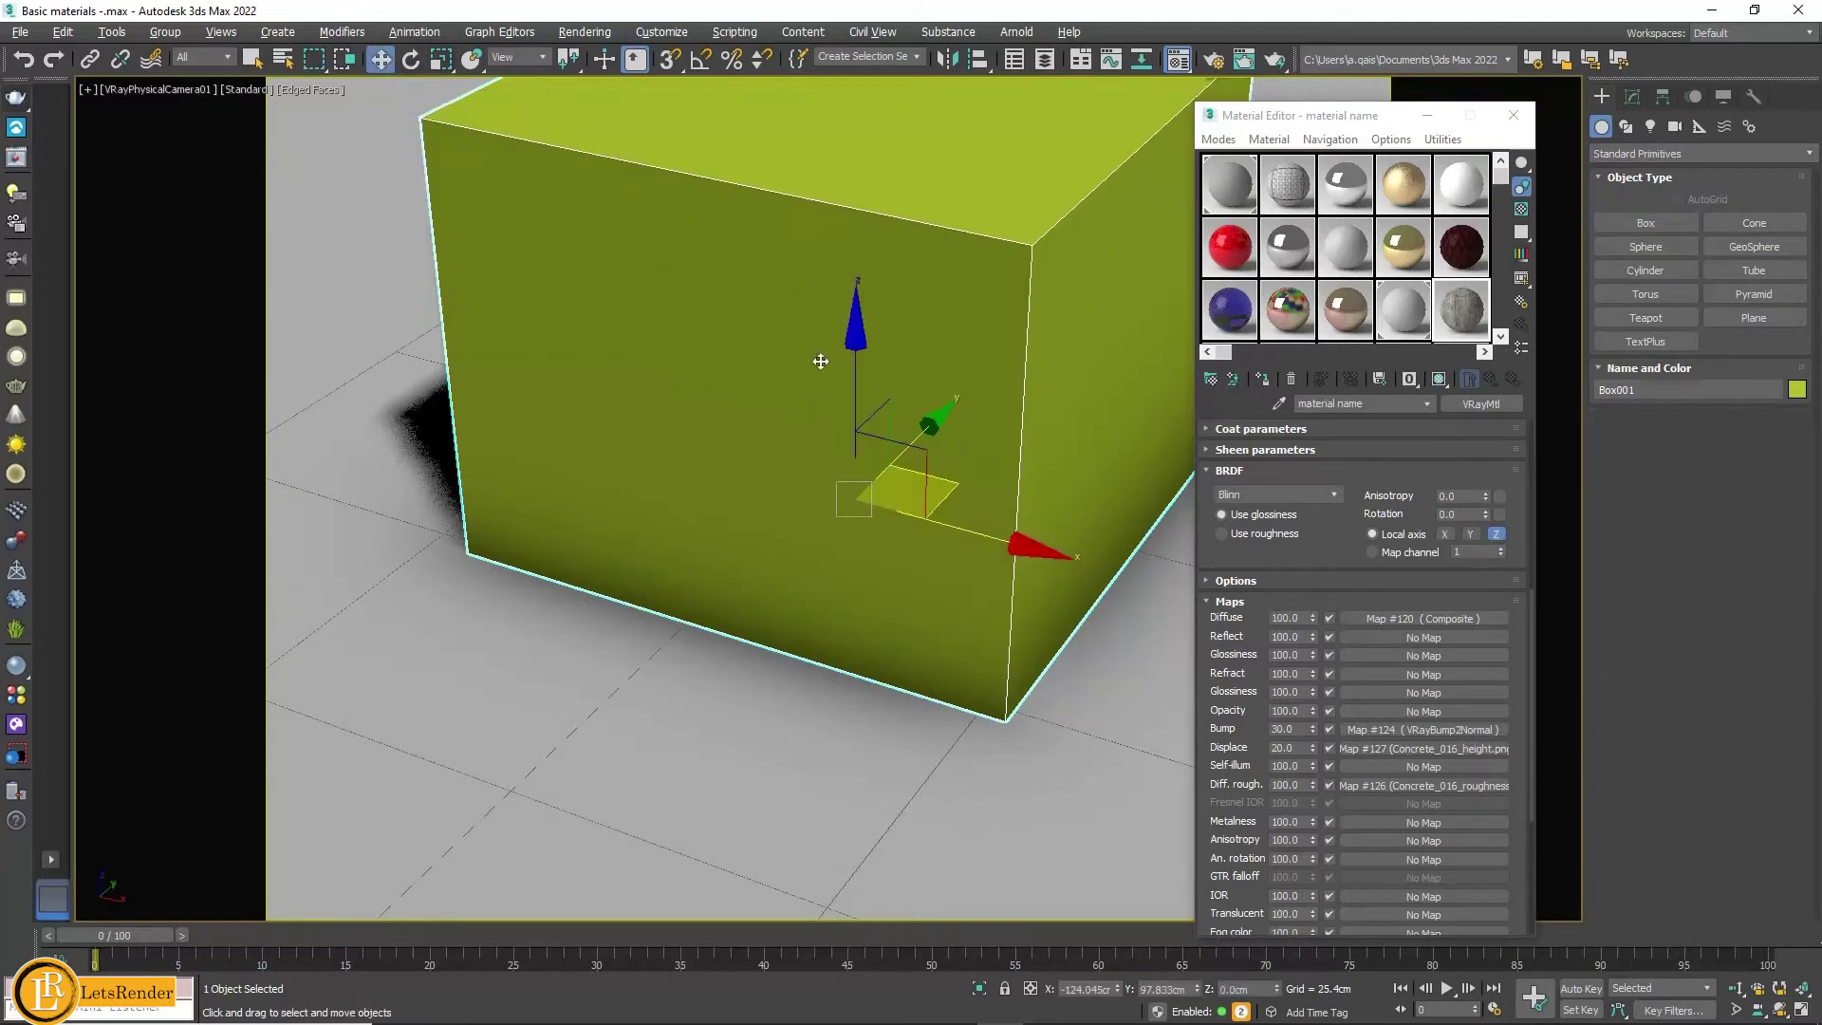
pyautogui.moveTo(952, 483); pyautogui.dragTo(926, 655)
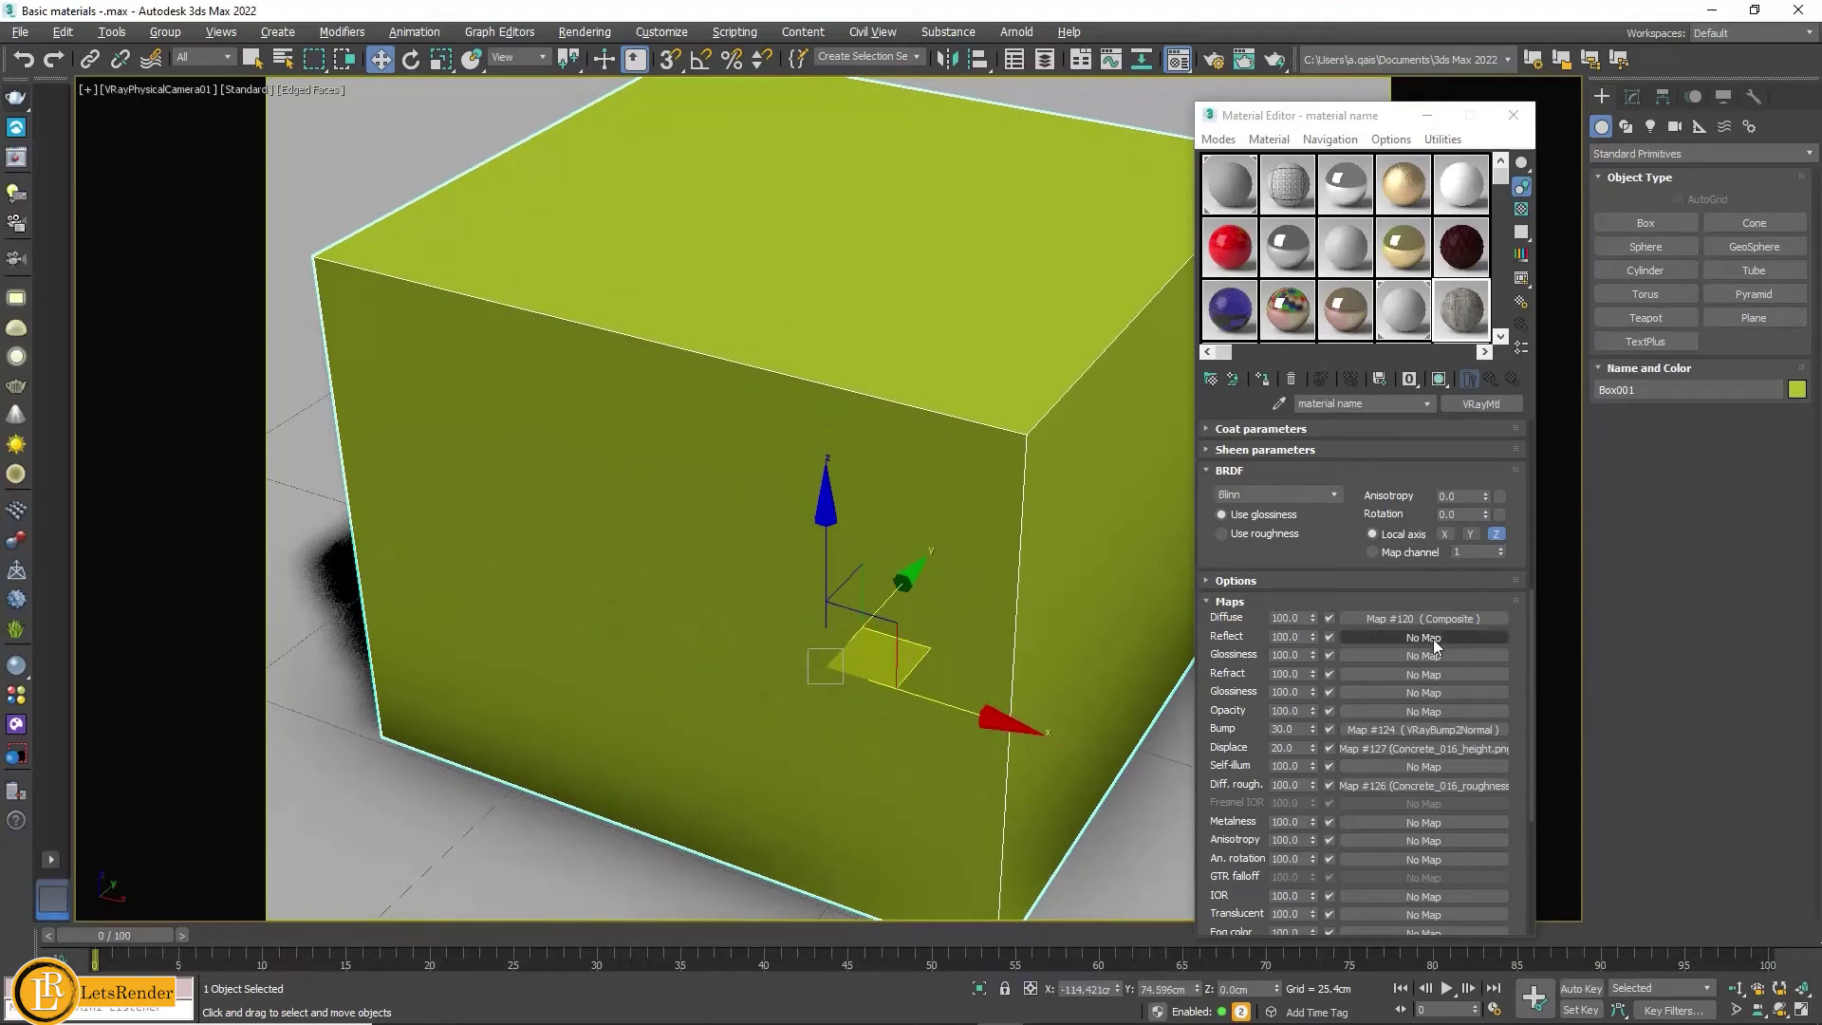
# Step: Assign the concrete material to the box and render it
pyautogui.click(1457, 327)
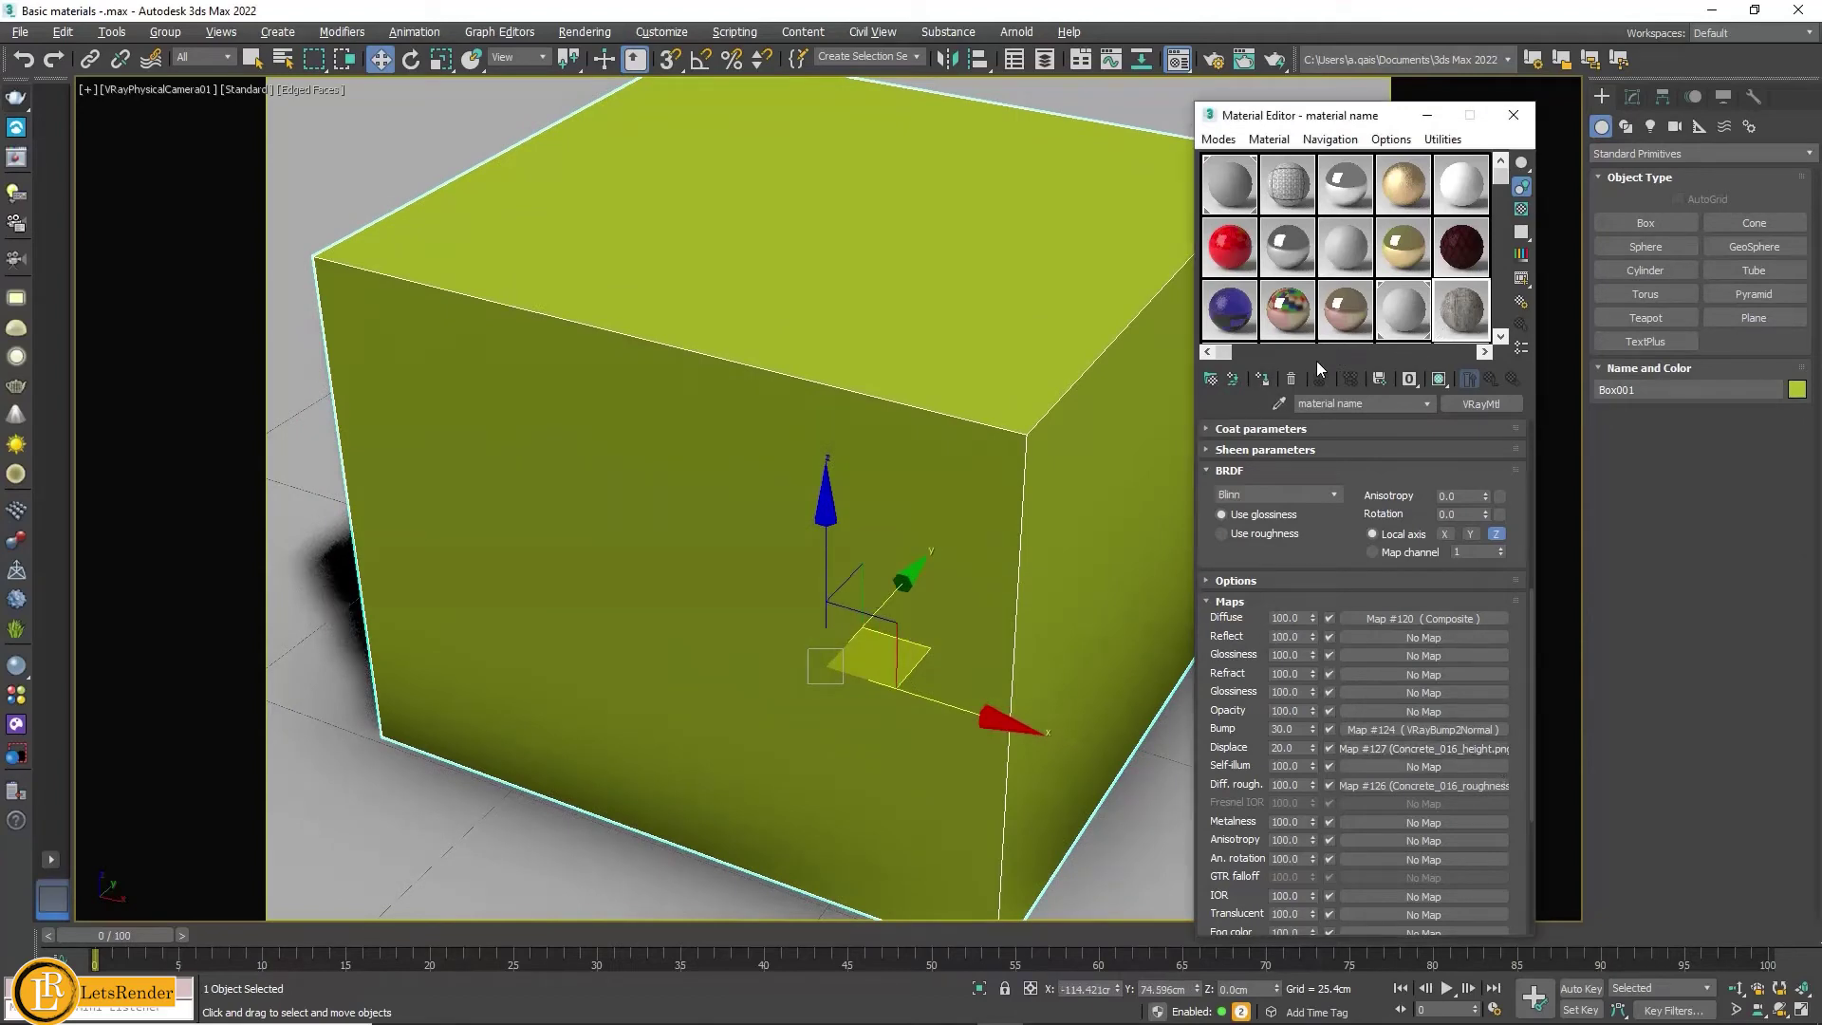
pyautogui.click(1271, 384)
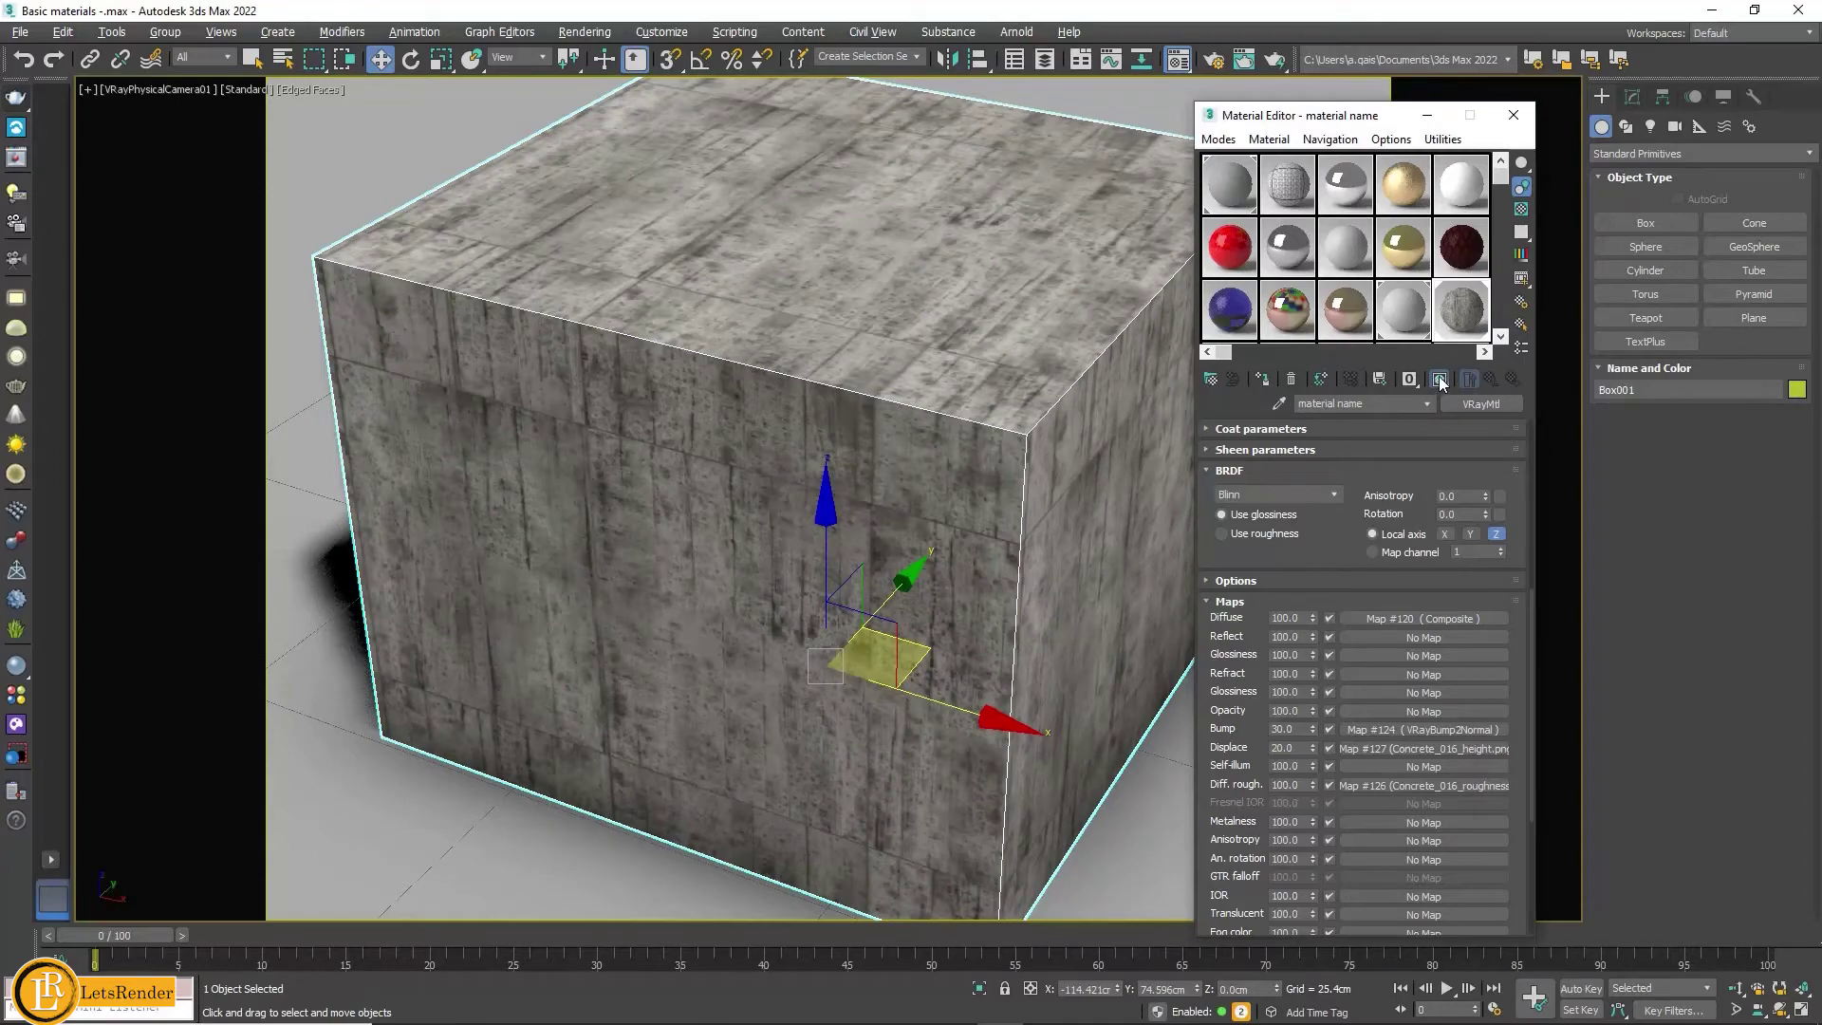
pyautogui.hotkey('shift', 'q')
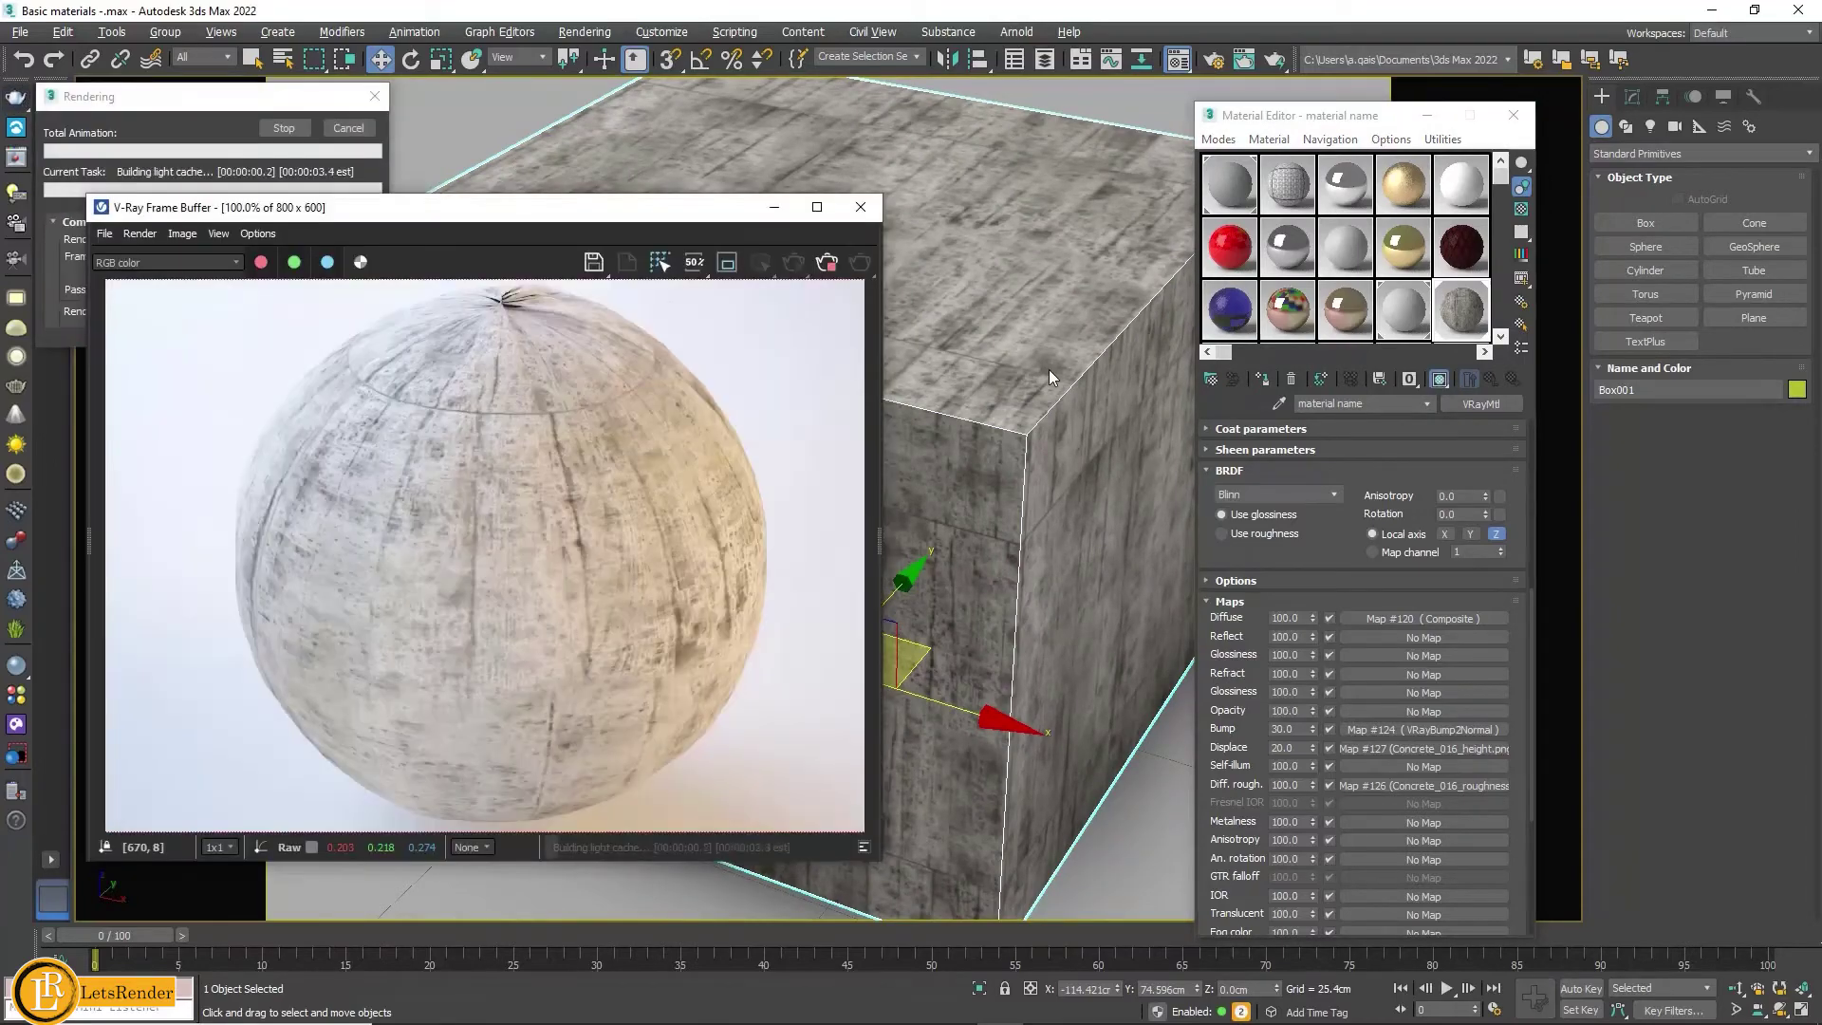
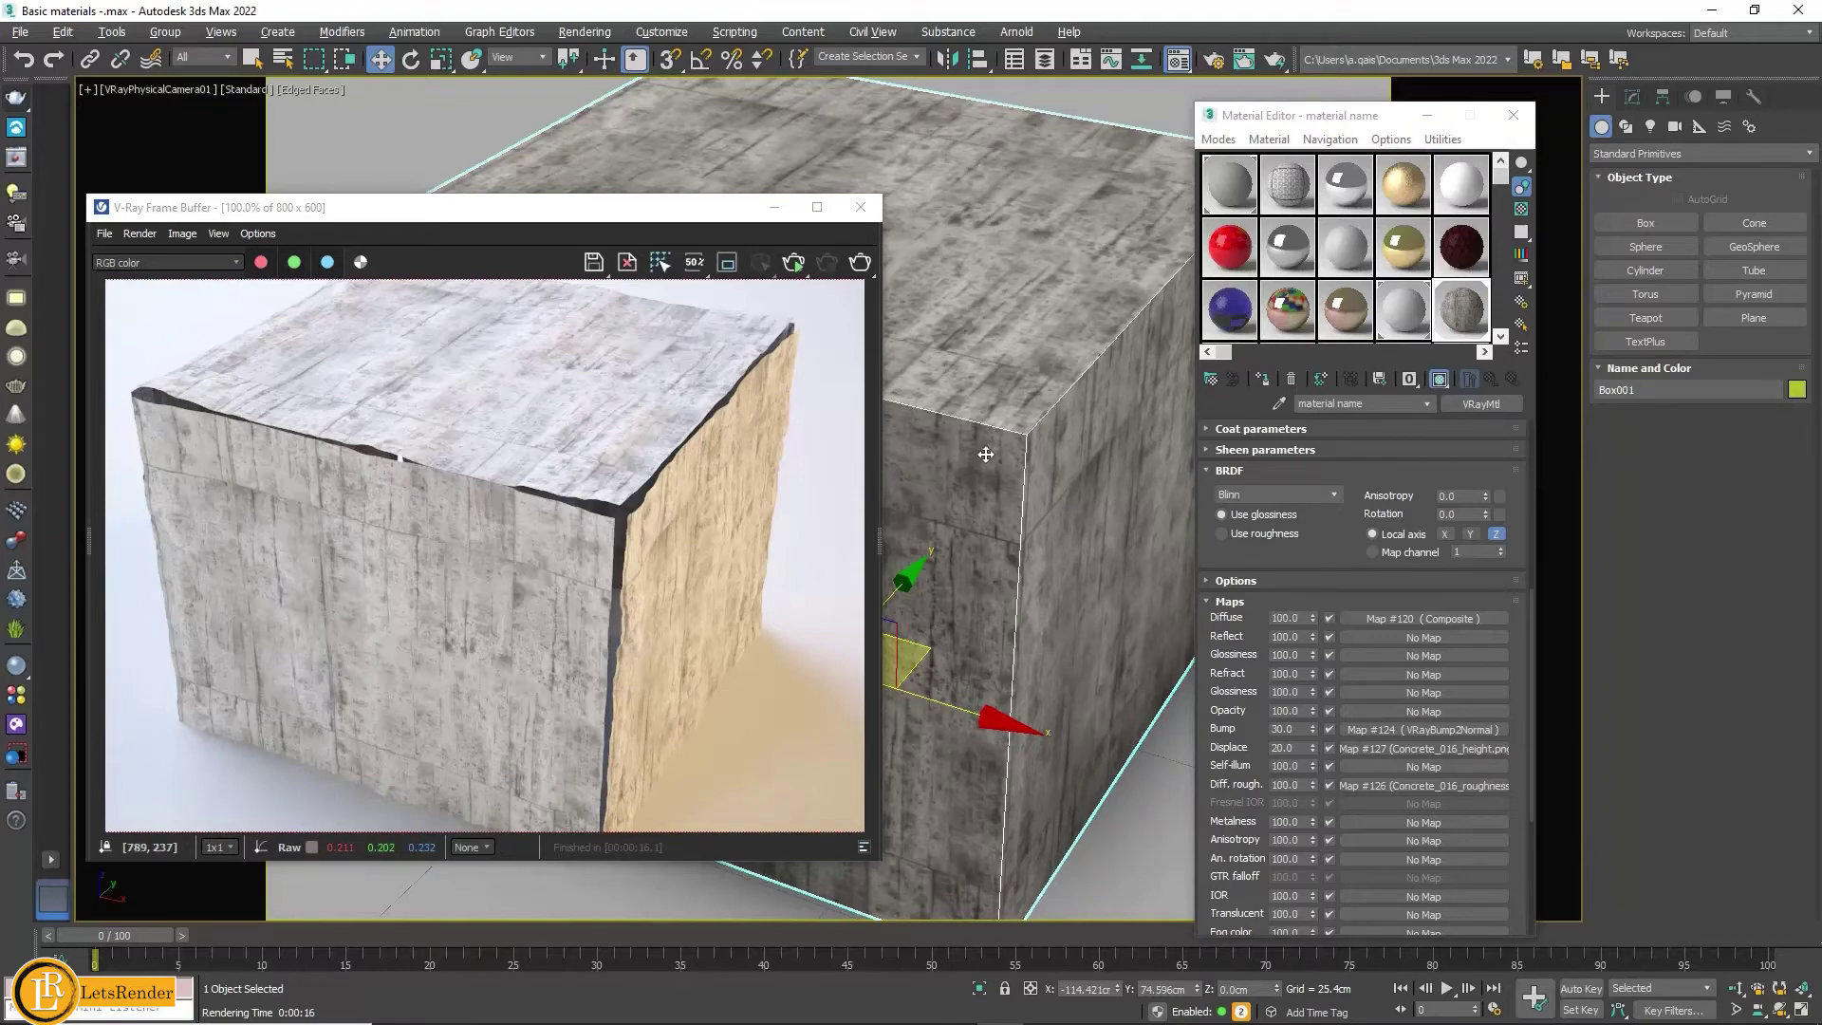
# Step: Add a VRayDisplacementMod modifier to Box001 from the Modify panel's Modifier List
pyautogui.click(1636, 96)
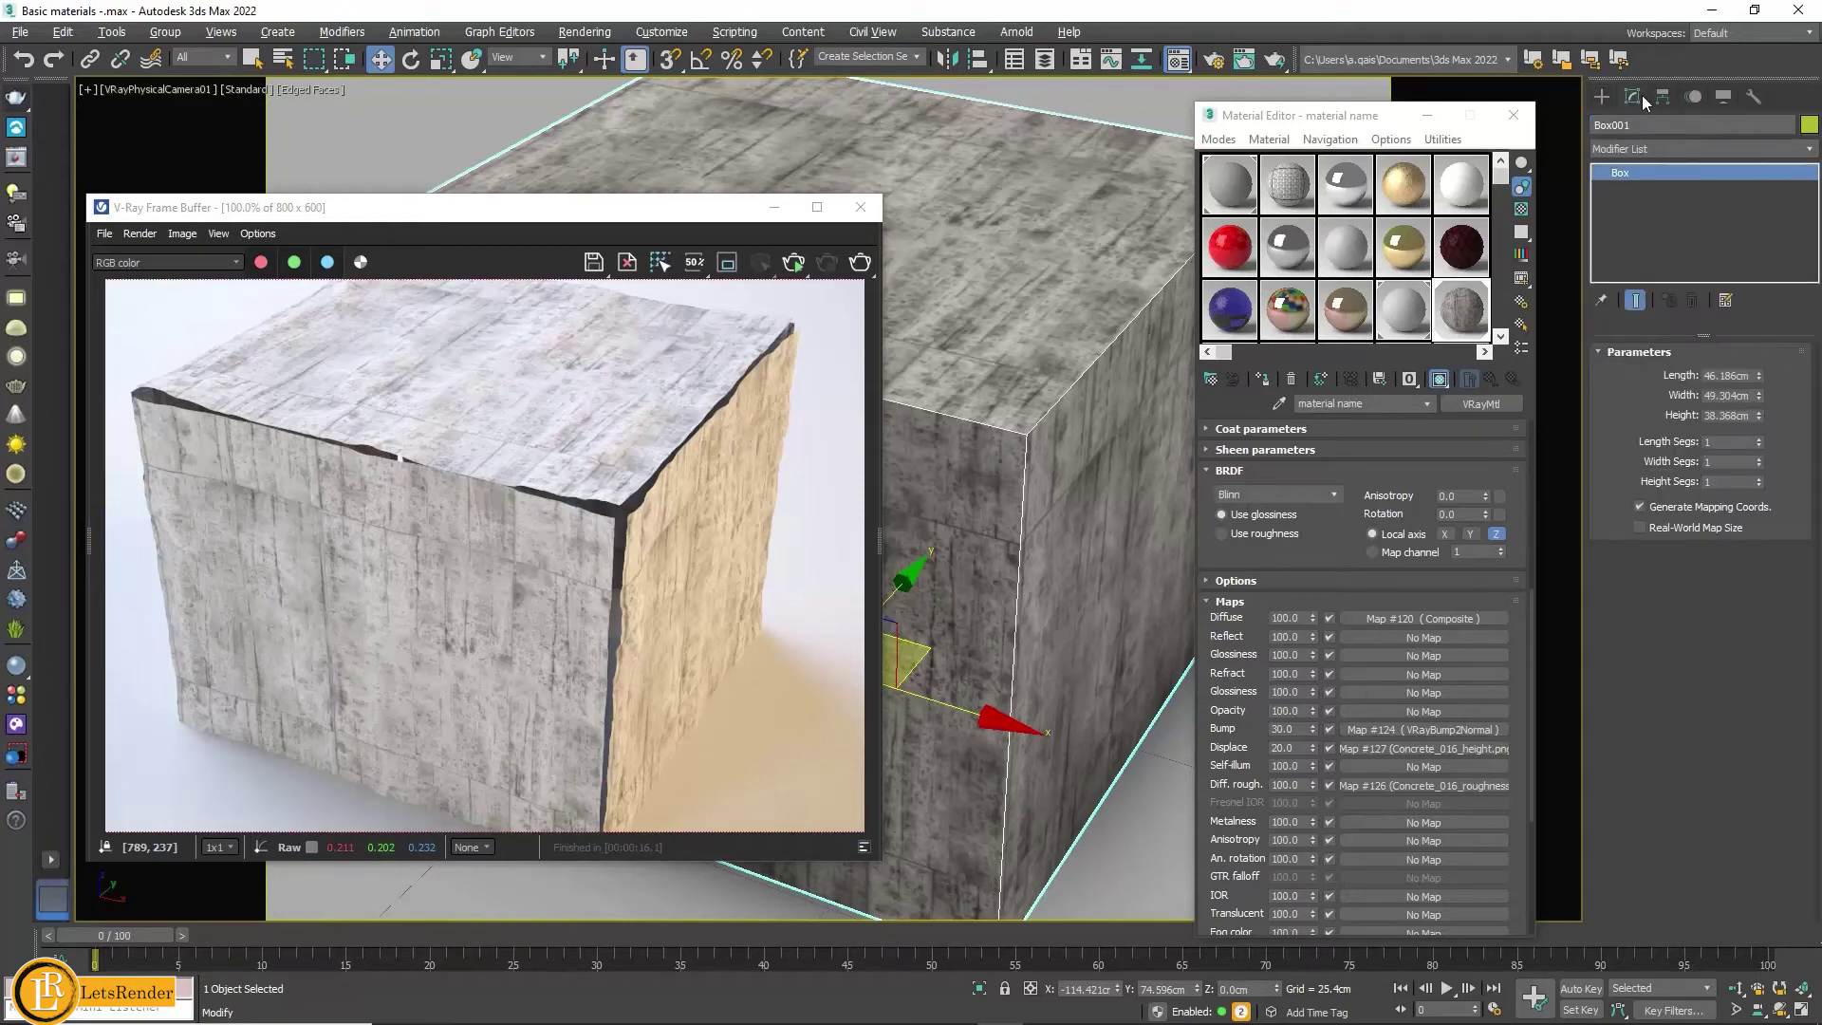
pyautogui.click(1810, 155)
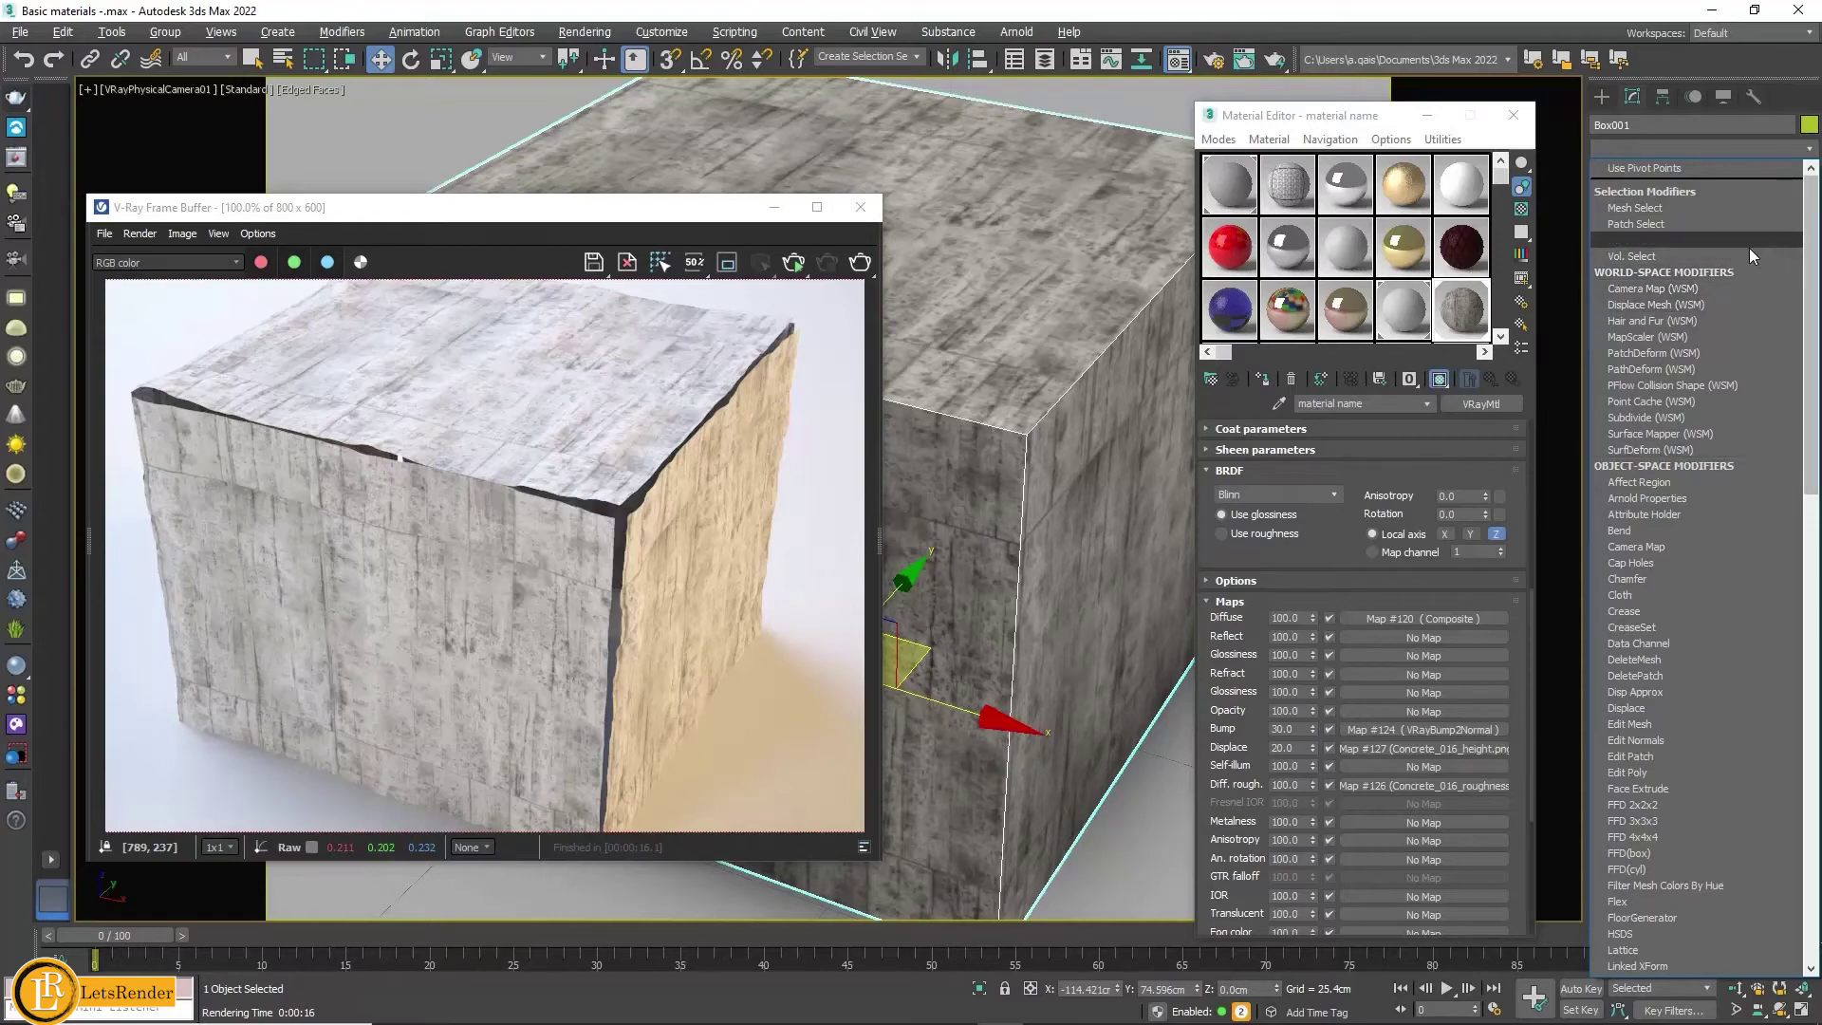
pyautogui.scroll(-1, 1709, 590)
pyautogui.scroll(-3, 1710, 596)
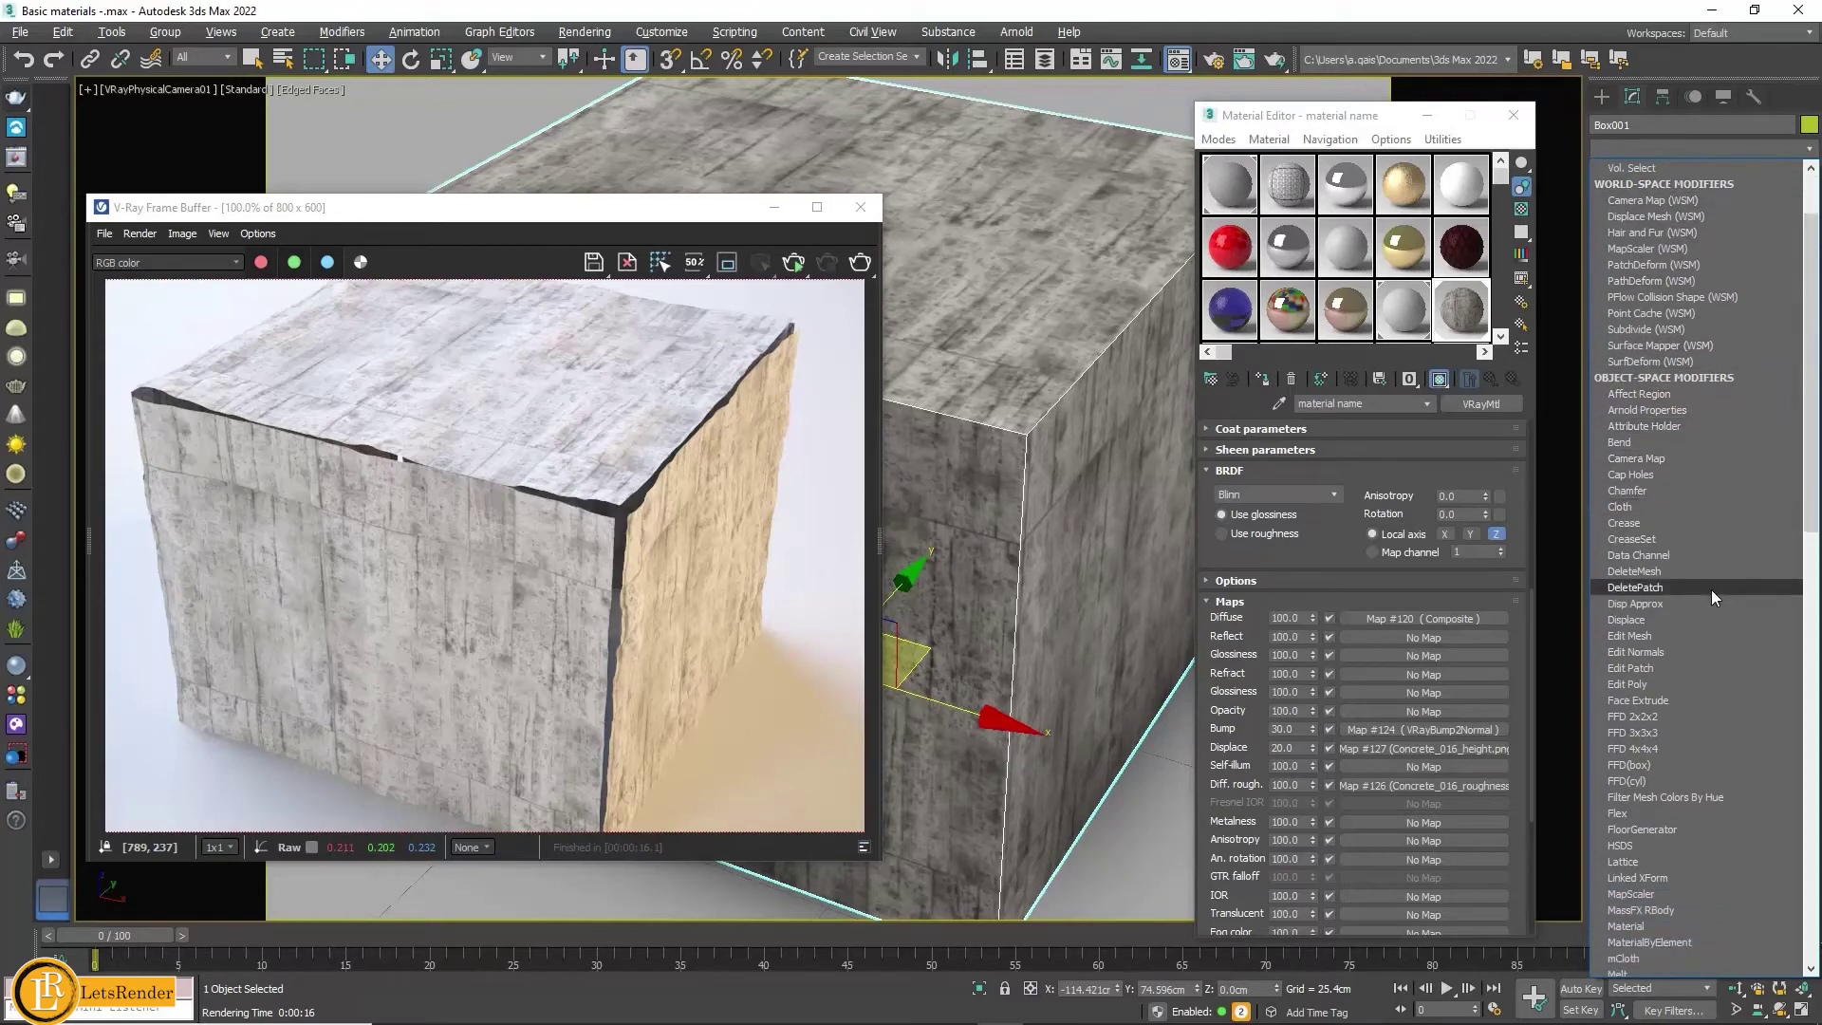
pyautogui.scroll(-15, 1711, 589)
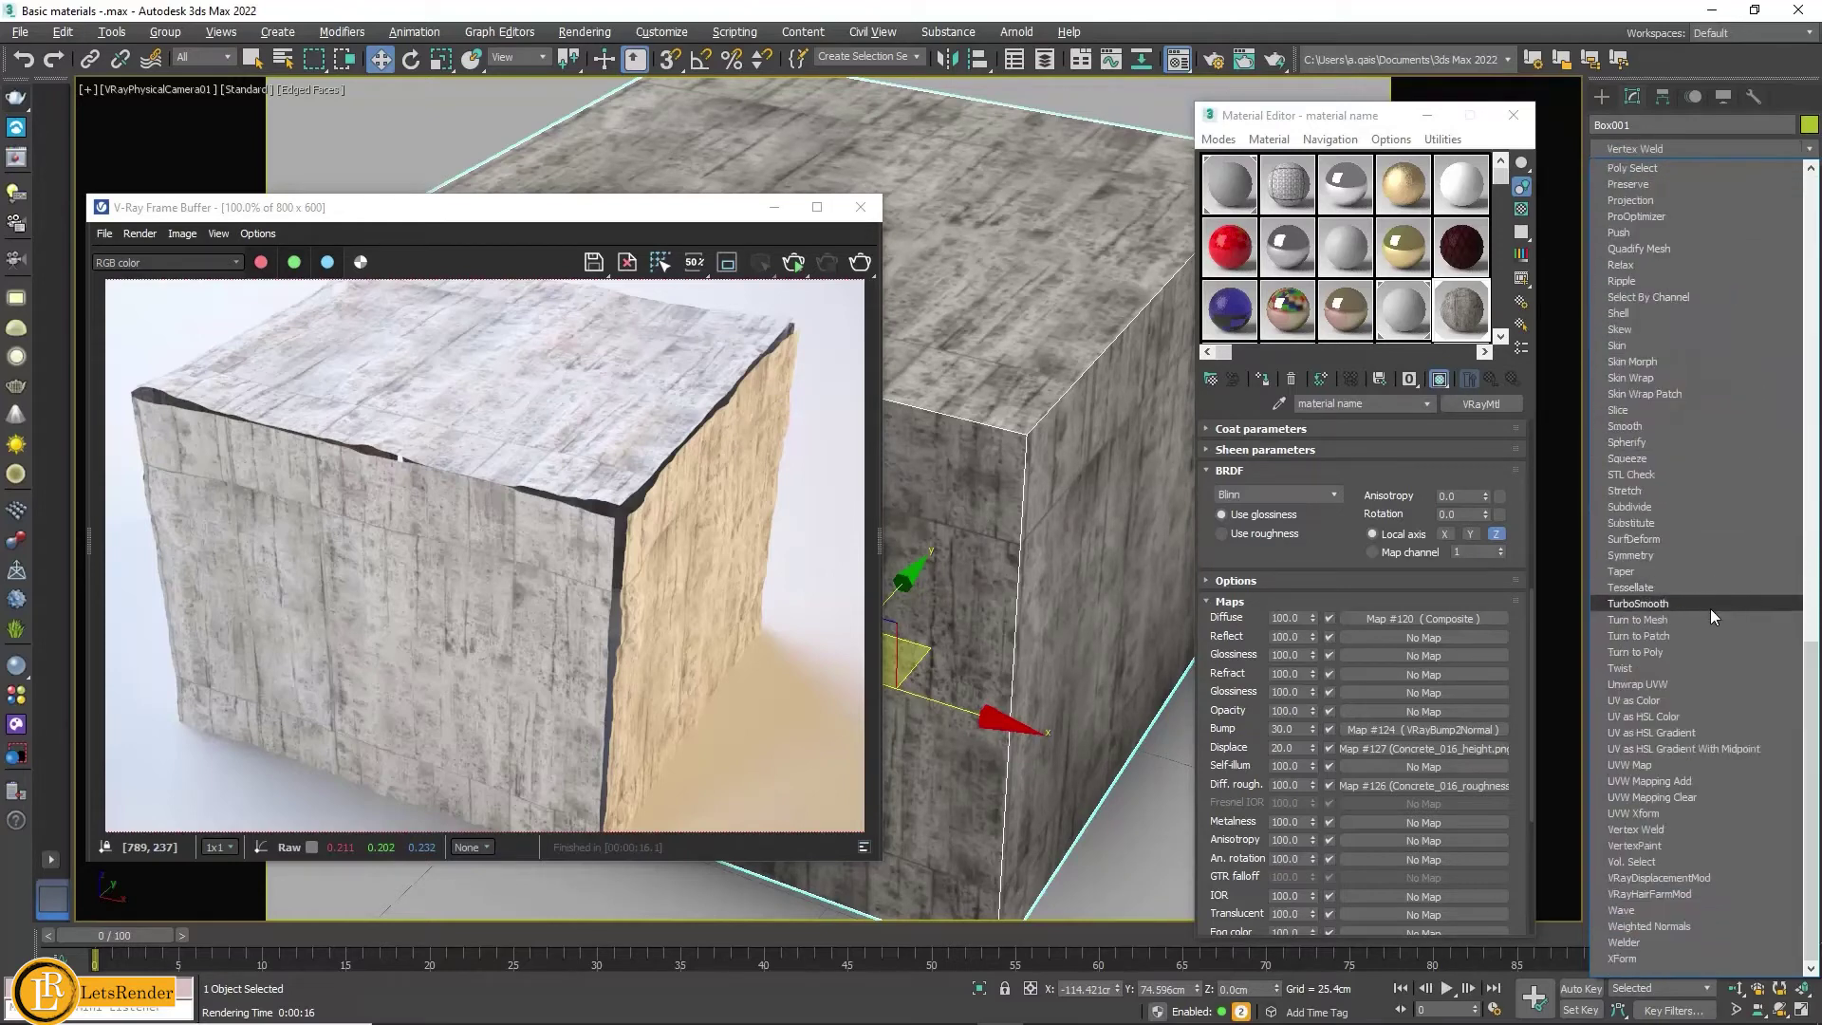
pyautogui.click(1662, 882)
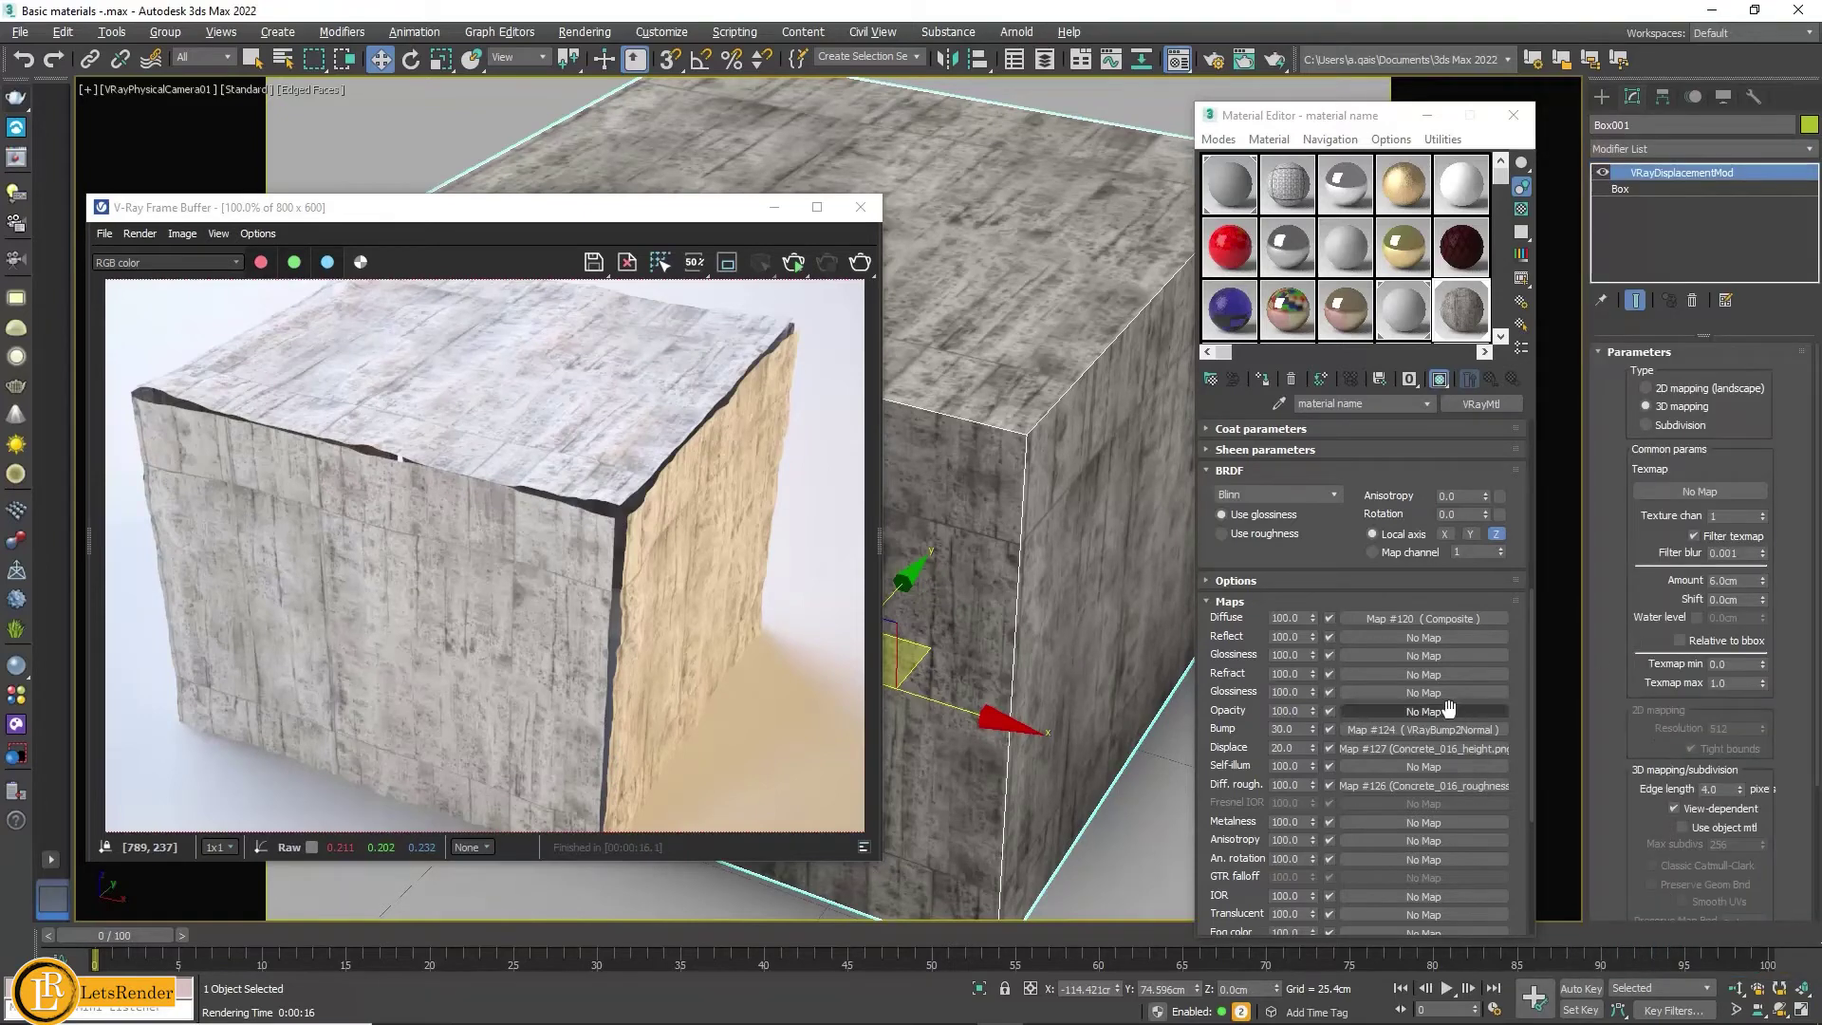
# Step: Disable the material's Displace map and instance Map #127 into the displacement modifier's Texmap
pyautogui.click(1328, 750)
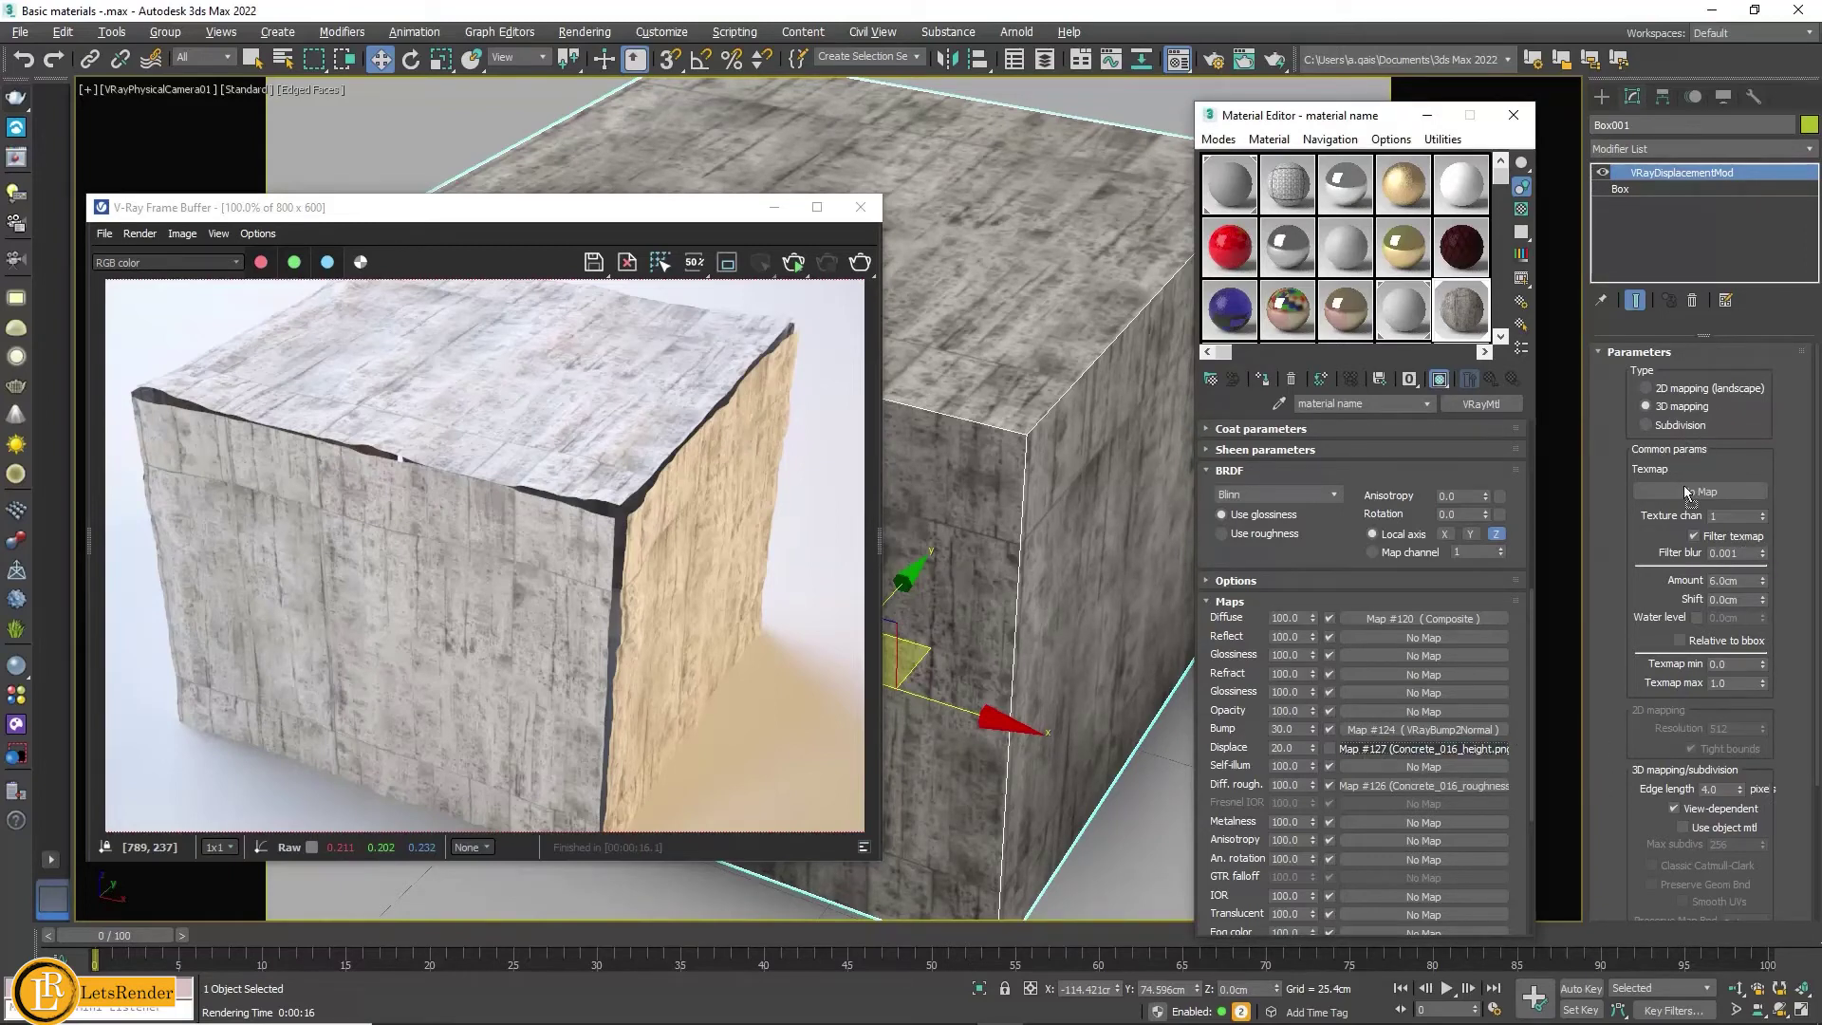
pyautogui.moveTo(1682, 492); pyautogui.dragTo(1682, 489)
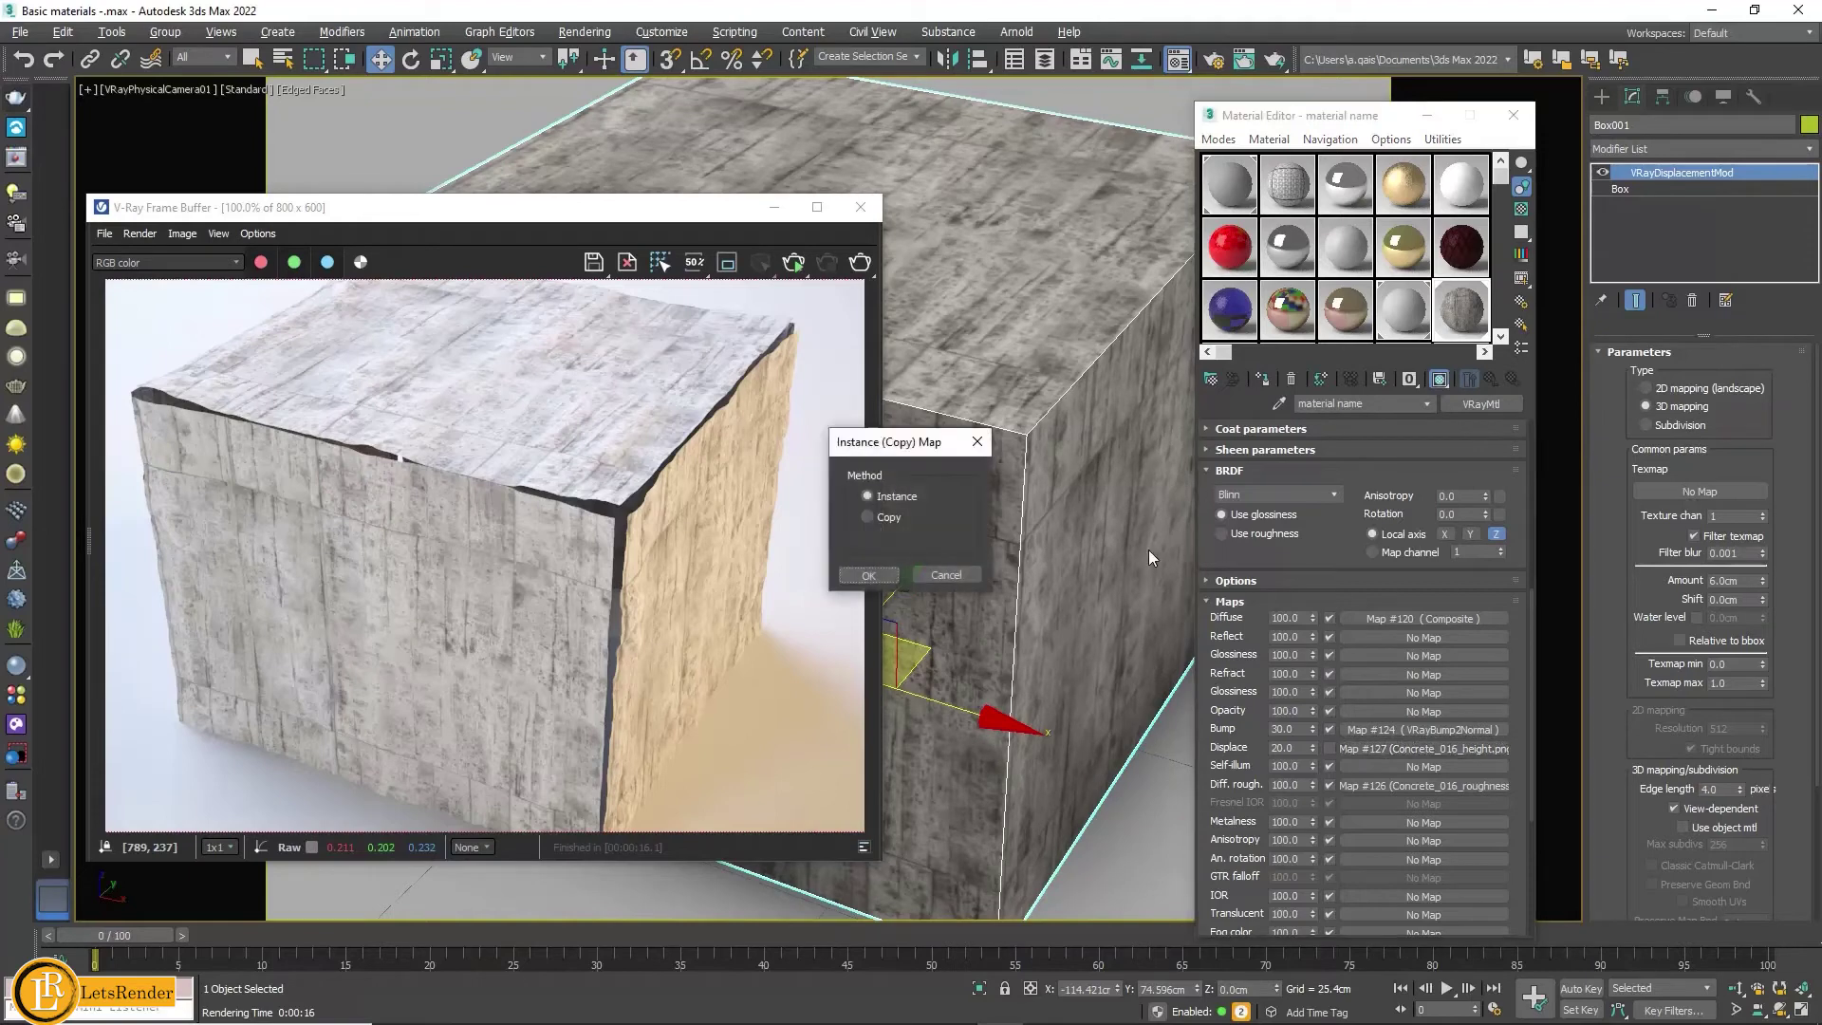
pyautogui.click(868, 575)
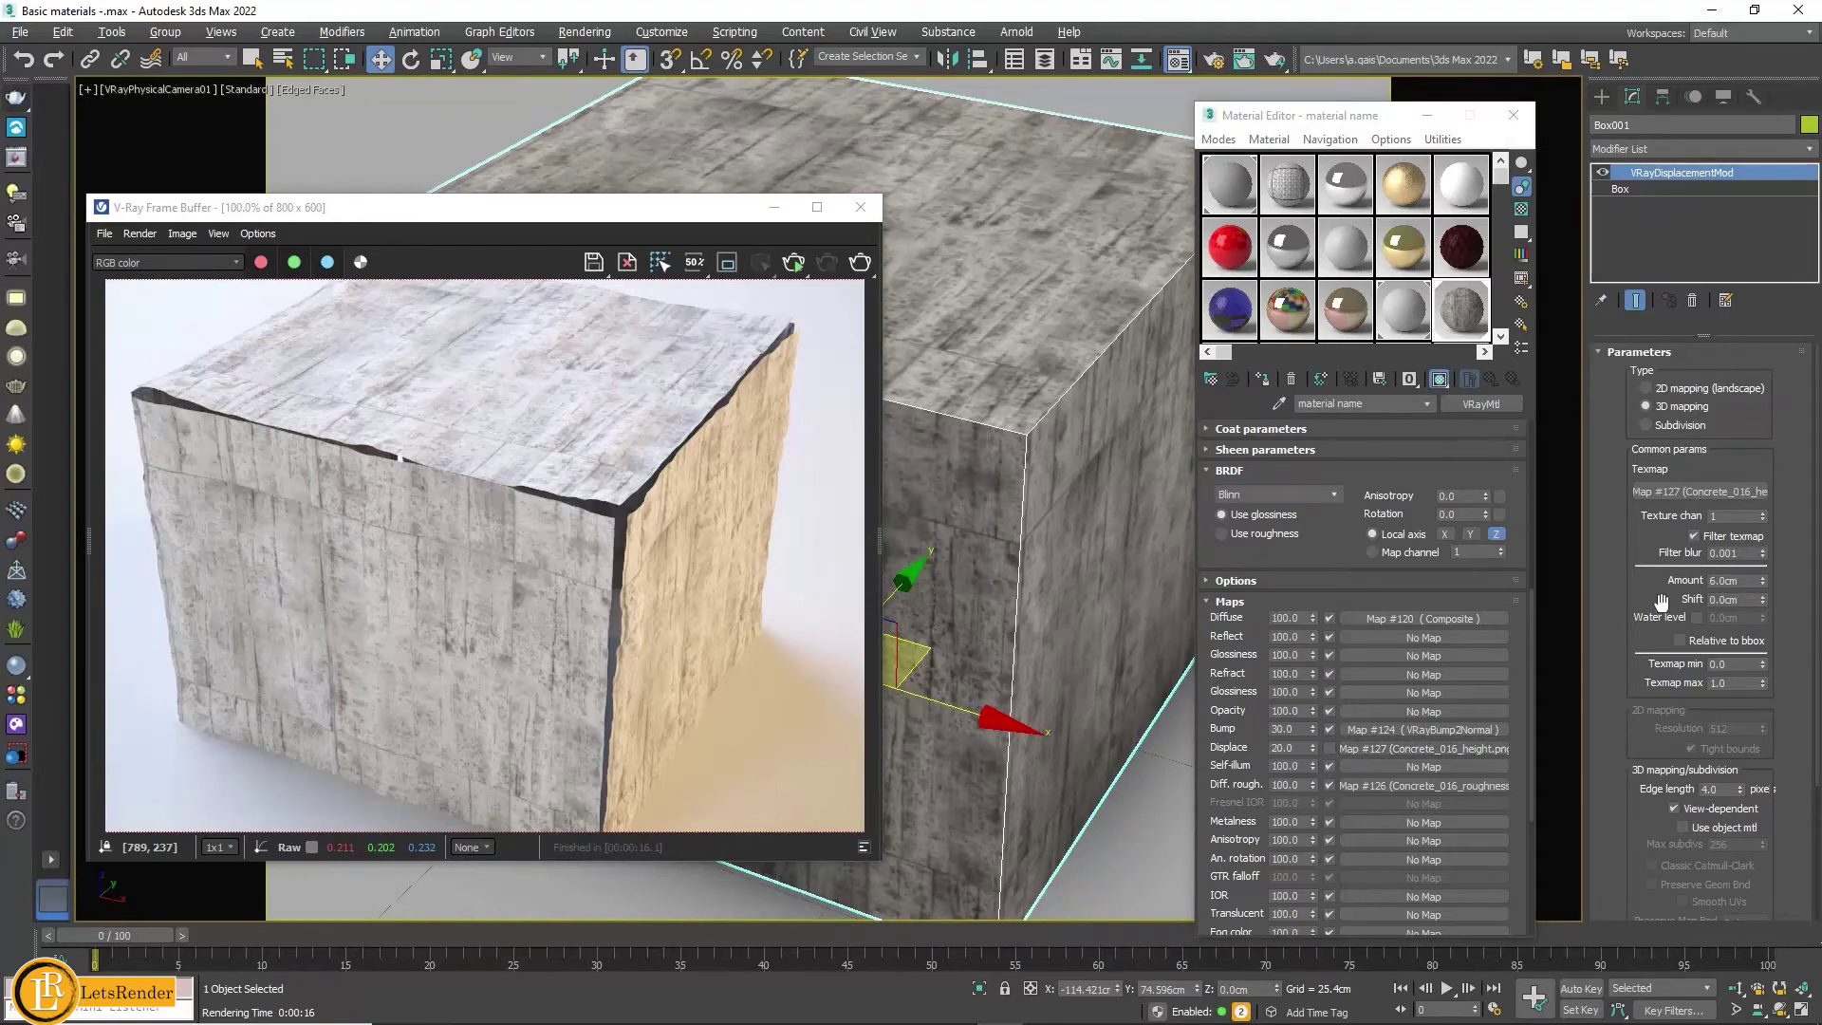
pyautogui.moveTo(1642, 604); pyautogui.dragTo(1651, 420)
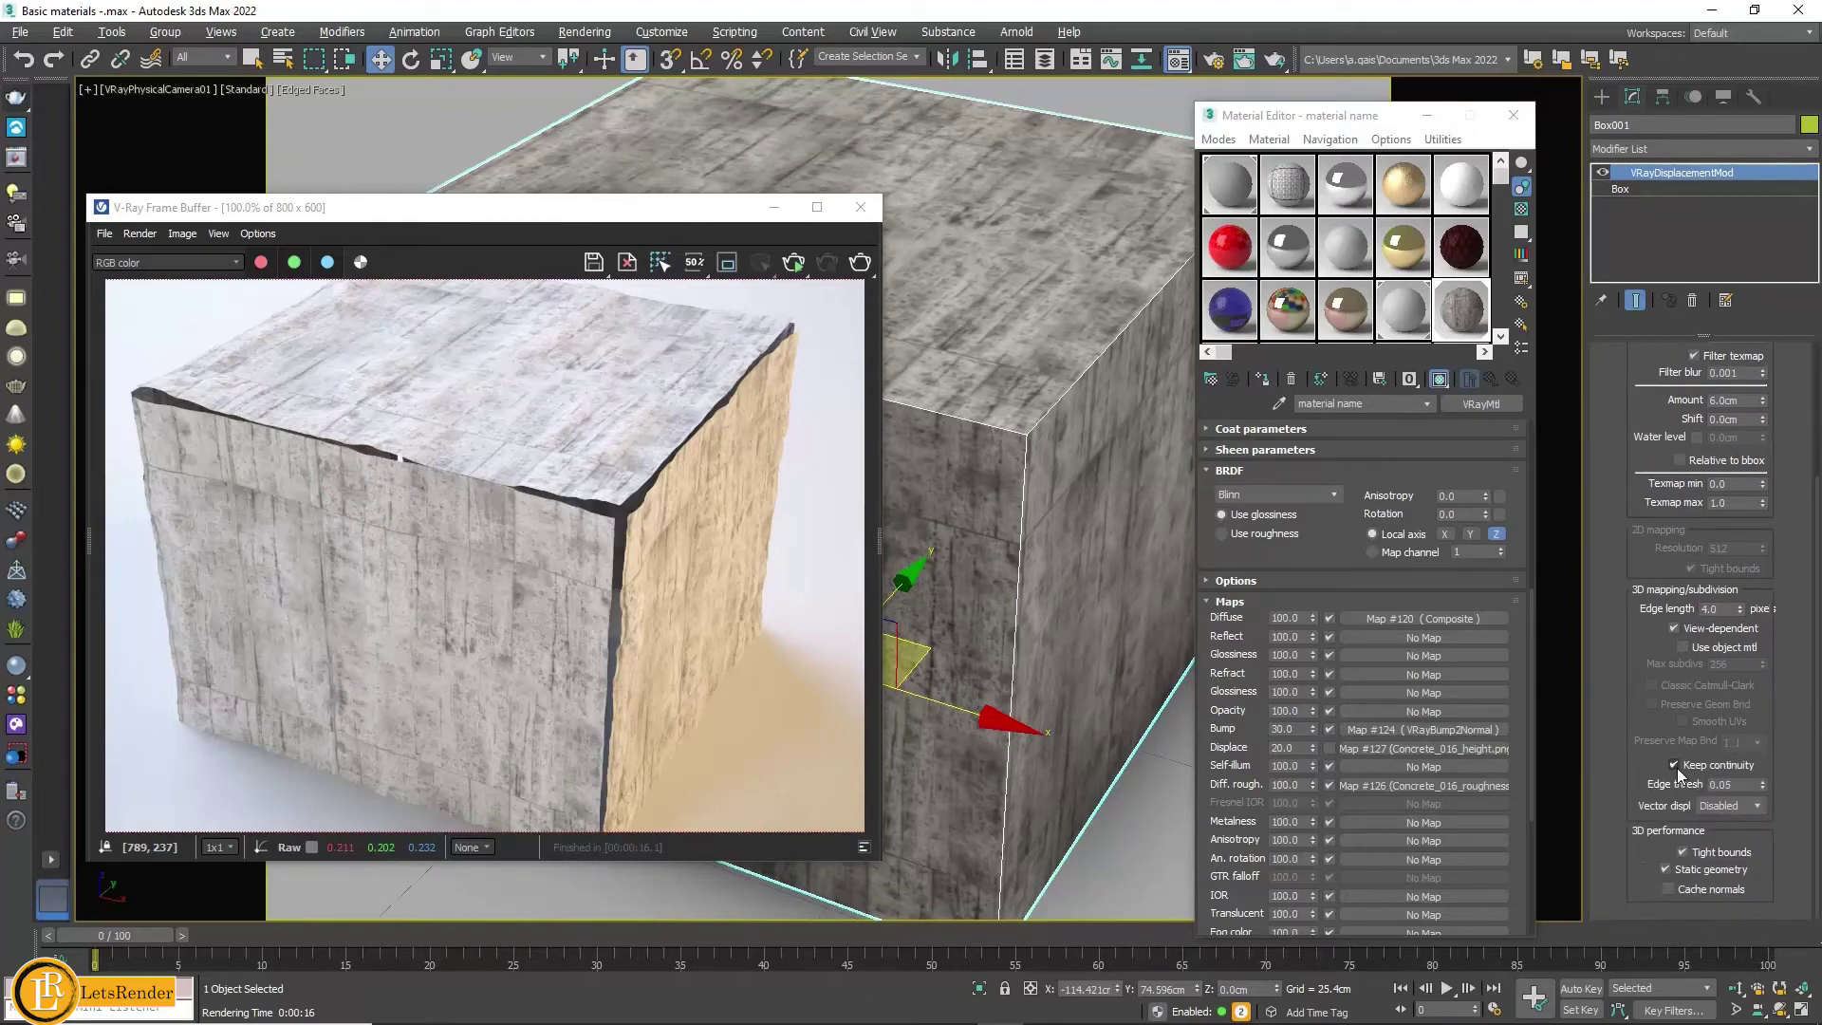
# Step: Re-render the box, adjust the camera field of view, enlarge the frame buffer and render again
pyautogui.click(859, 263)
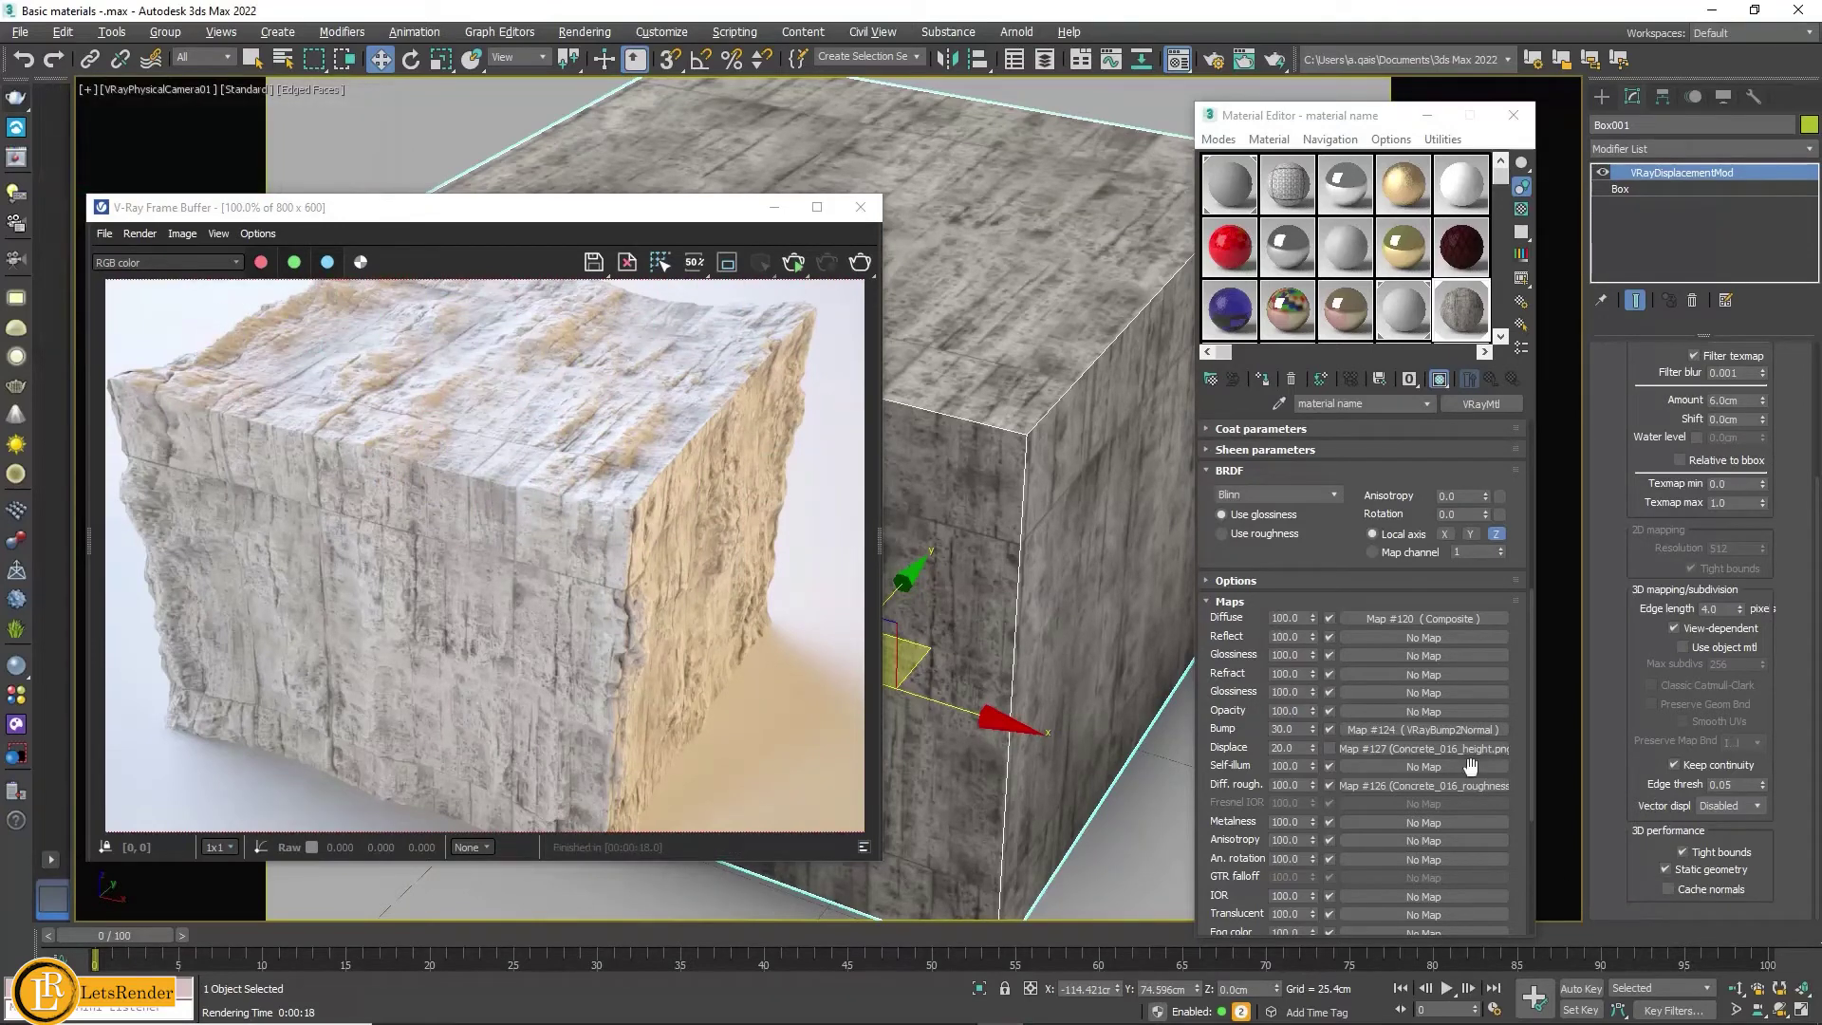
pyautogui.click(1732, 1011)
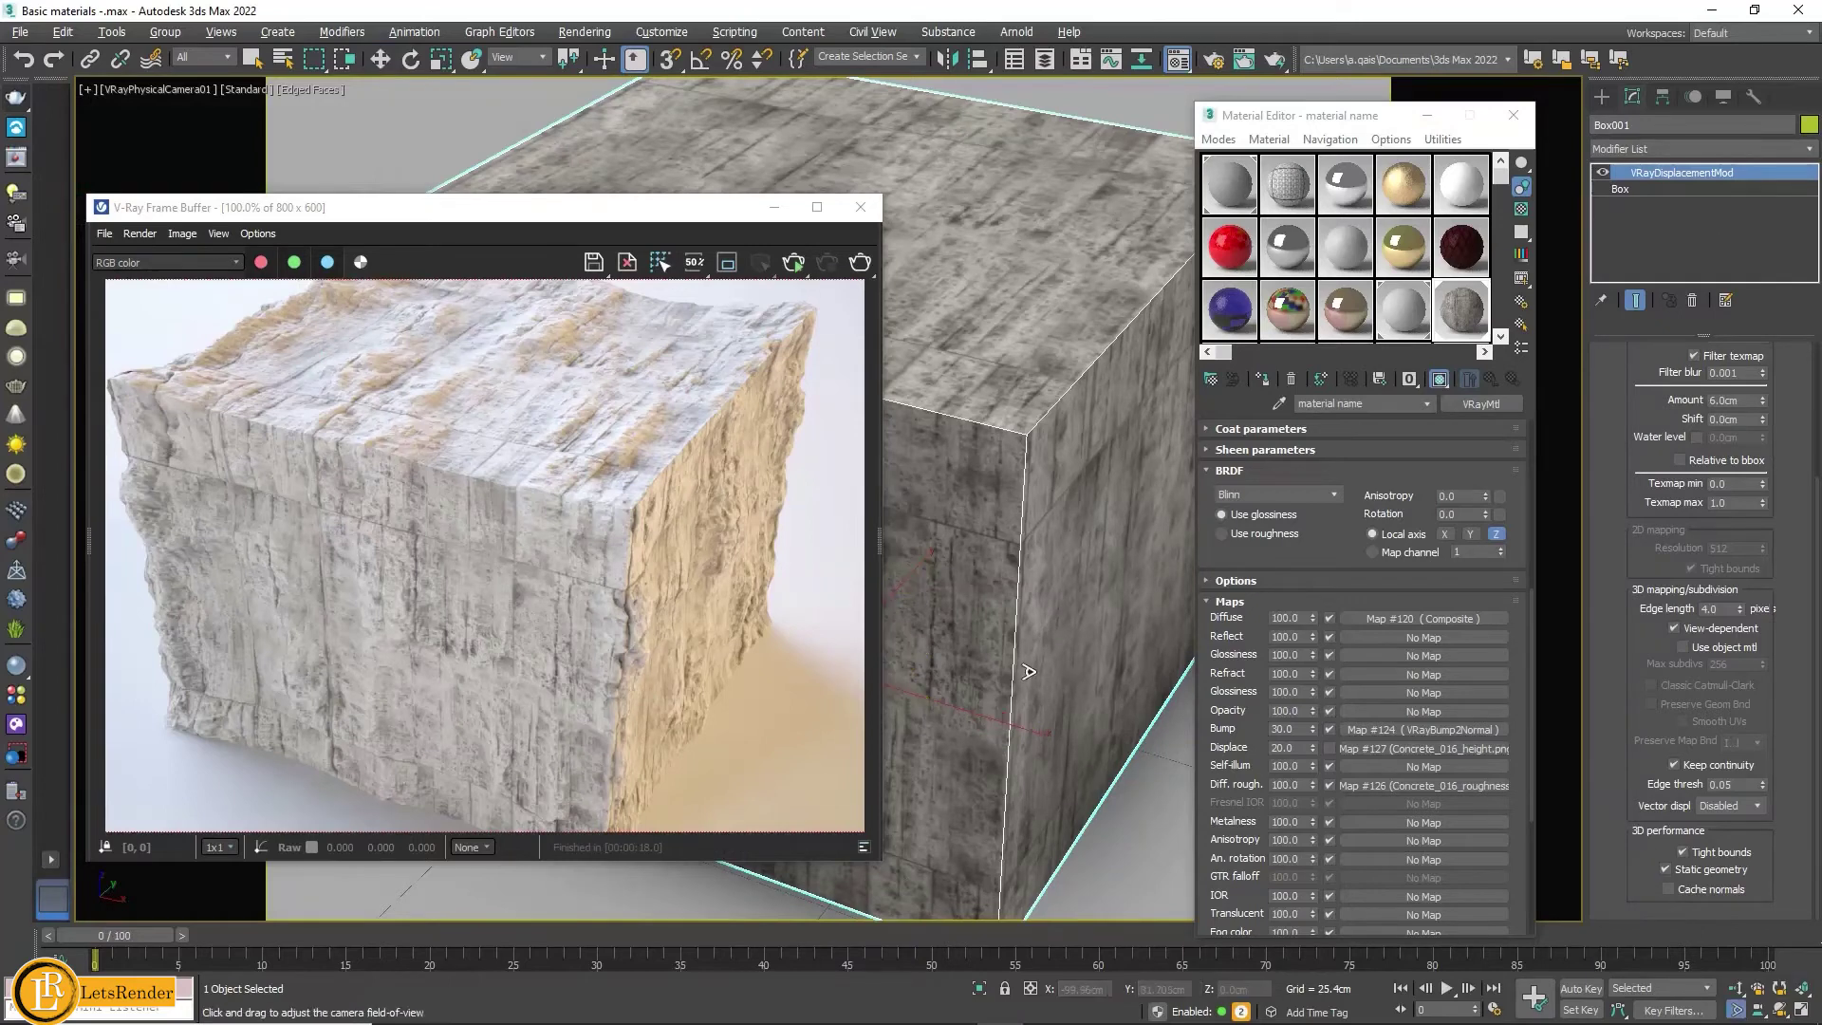
pyautogui.moveTo(1028, 670); pyautogui.dragTo(1034, 679)
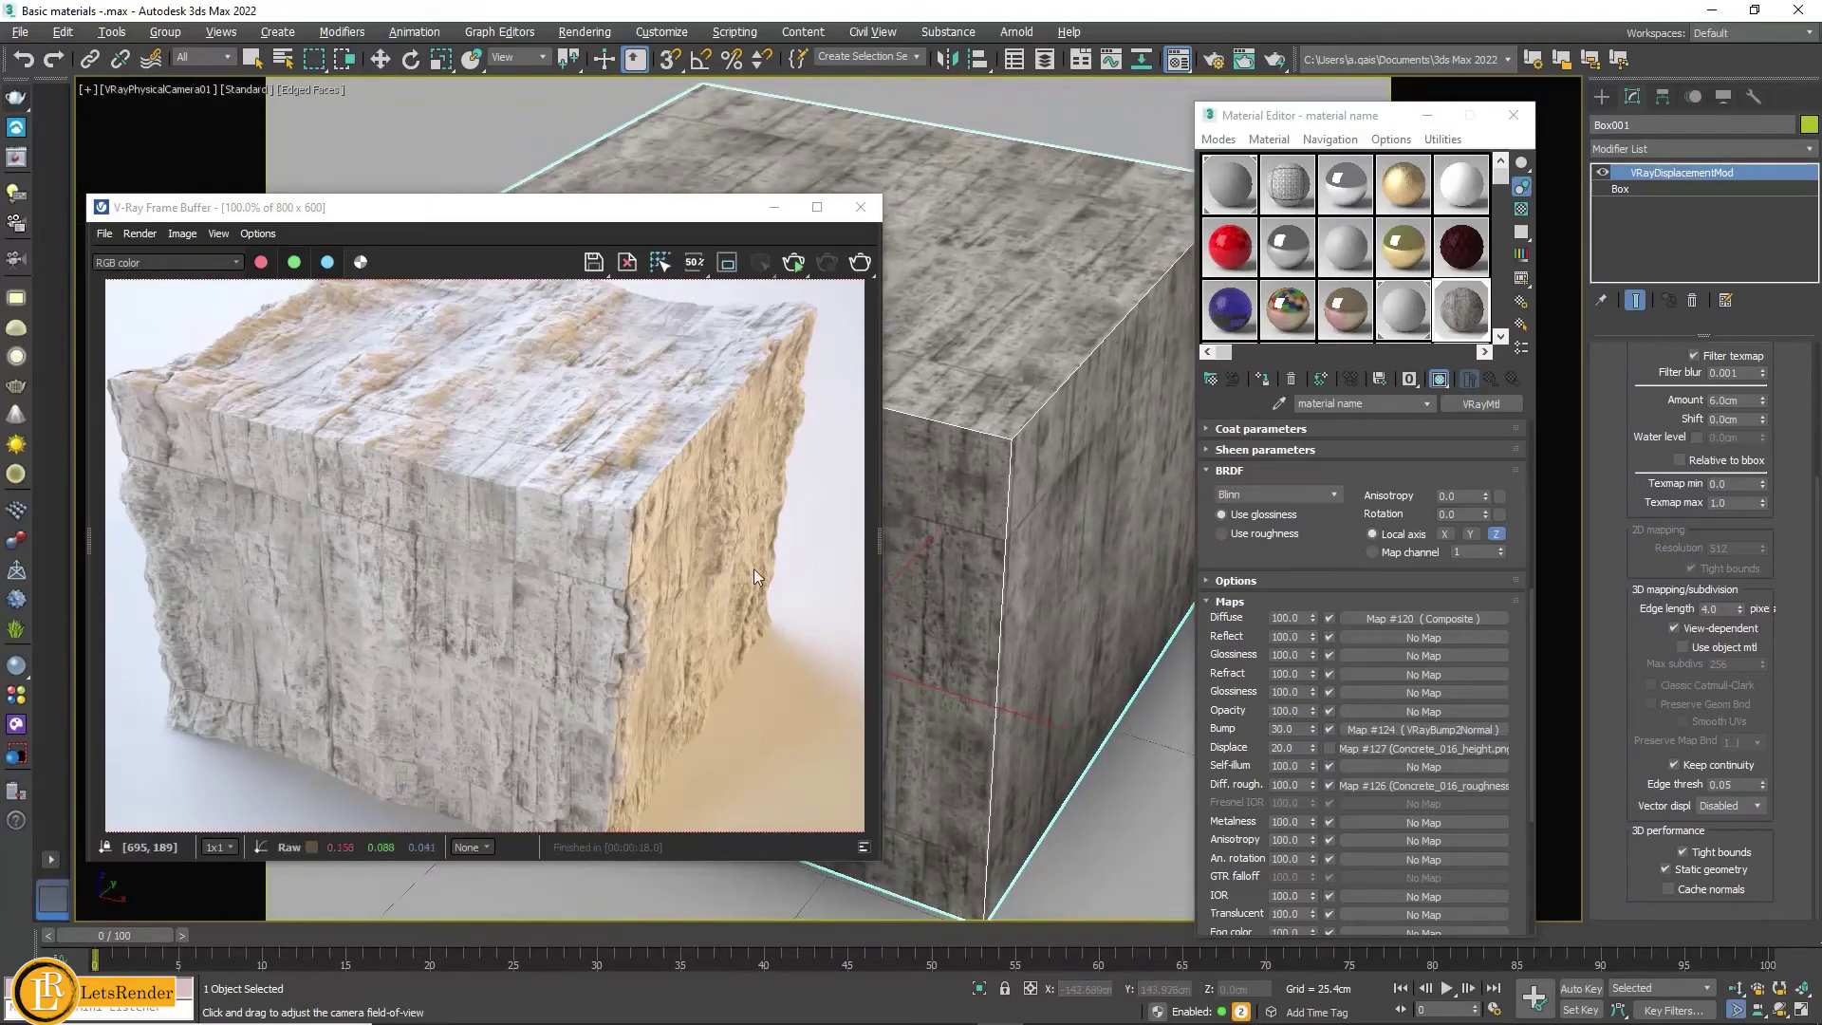
pyautogui.moveTo(883, 867); pyautogui.dragTo(937, 918)
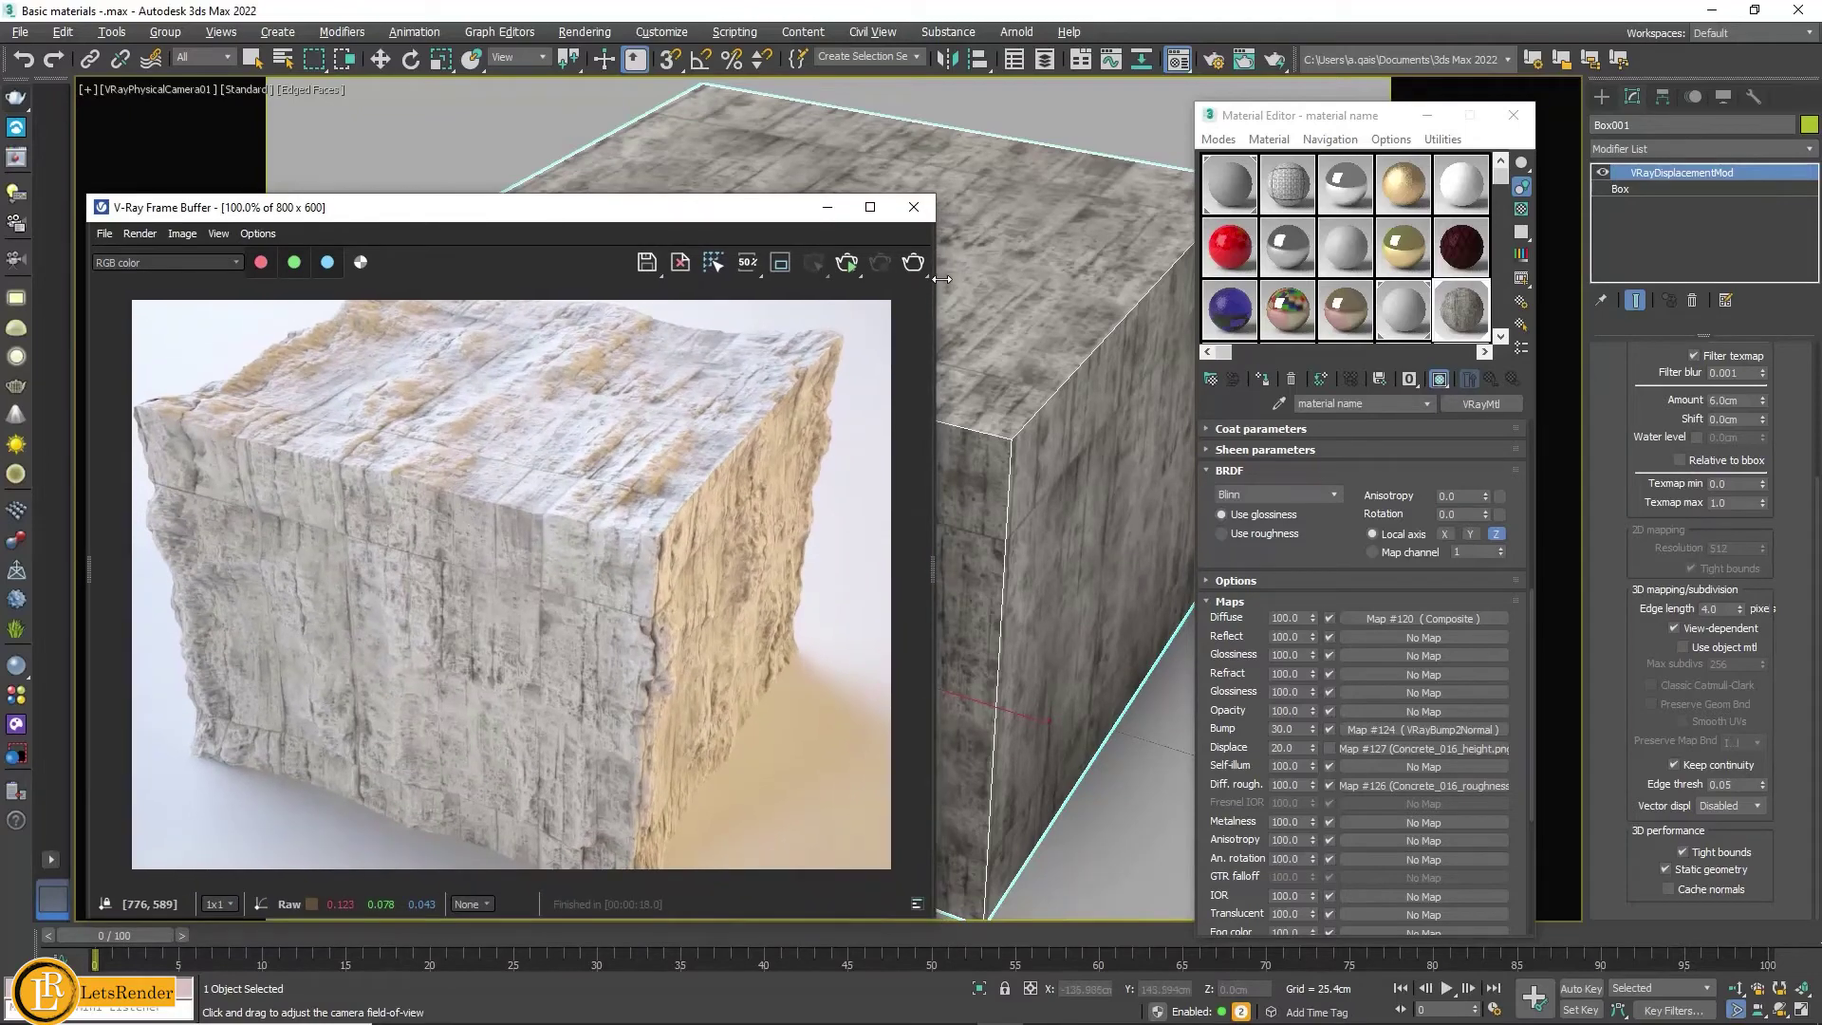
pyautogui.click(920, 264)
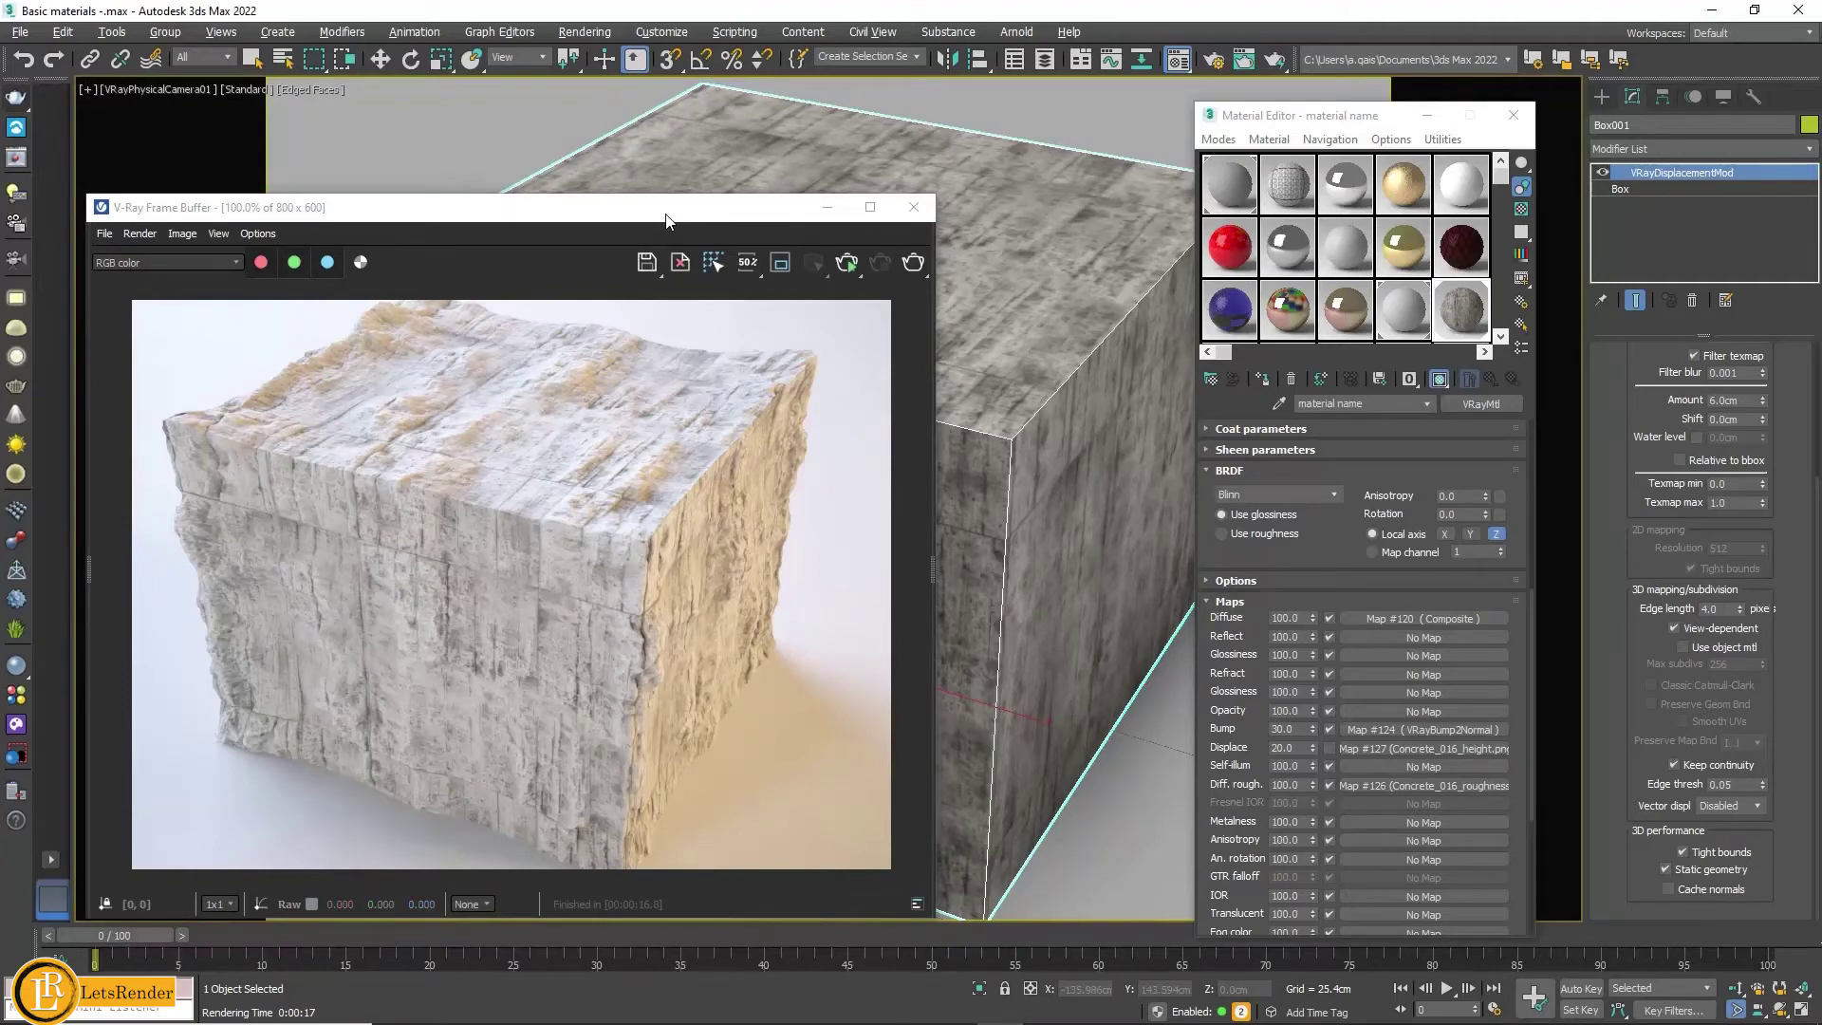
pyautogui.moveTo(666, 221); pyautogui.dragTo(763, 141)
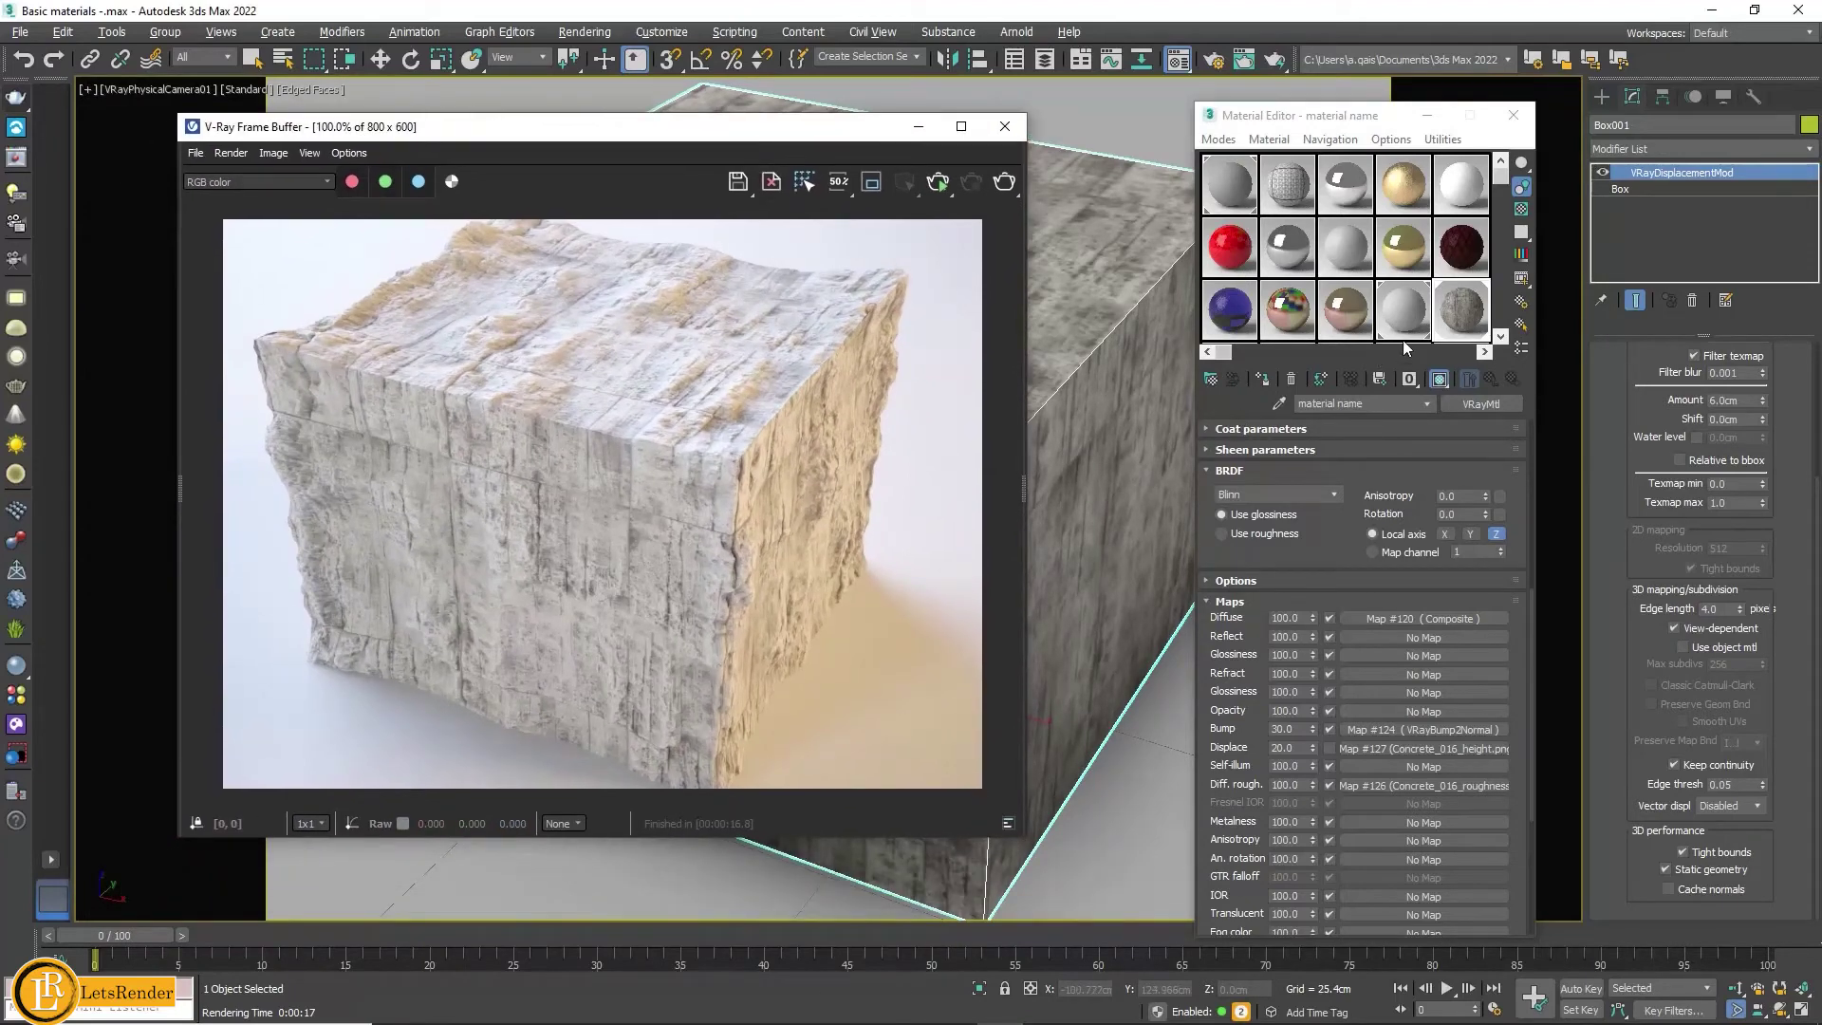
# Step: Assign a blank material renamed 'material namexxx' to the box and render it
pyautogui.click(1500, 337)
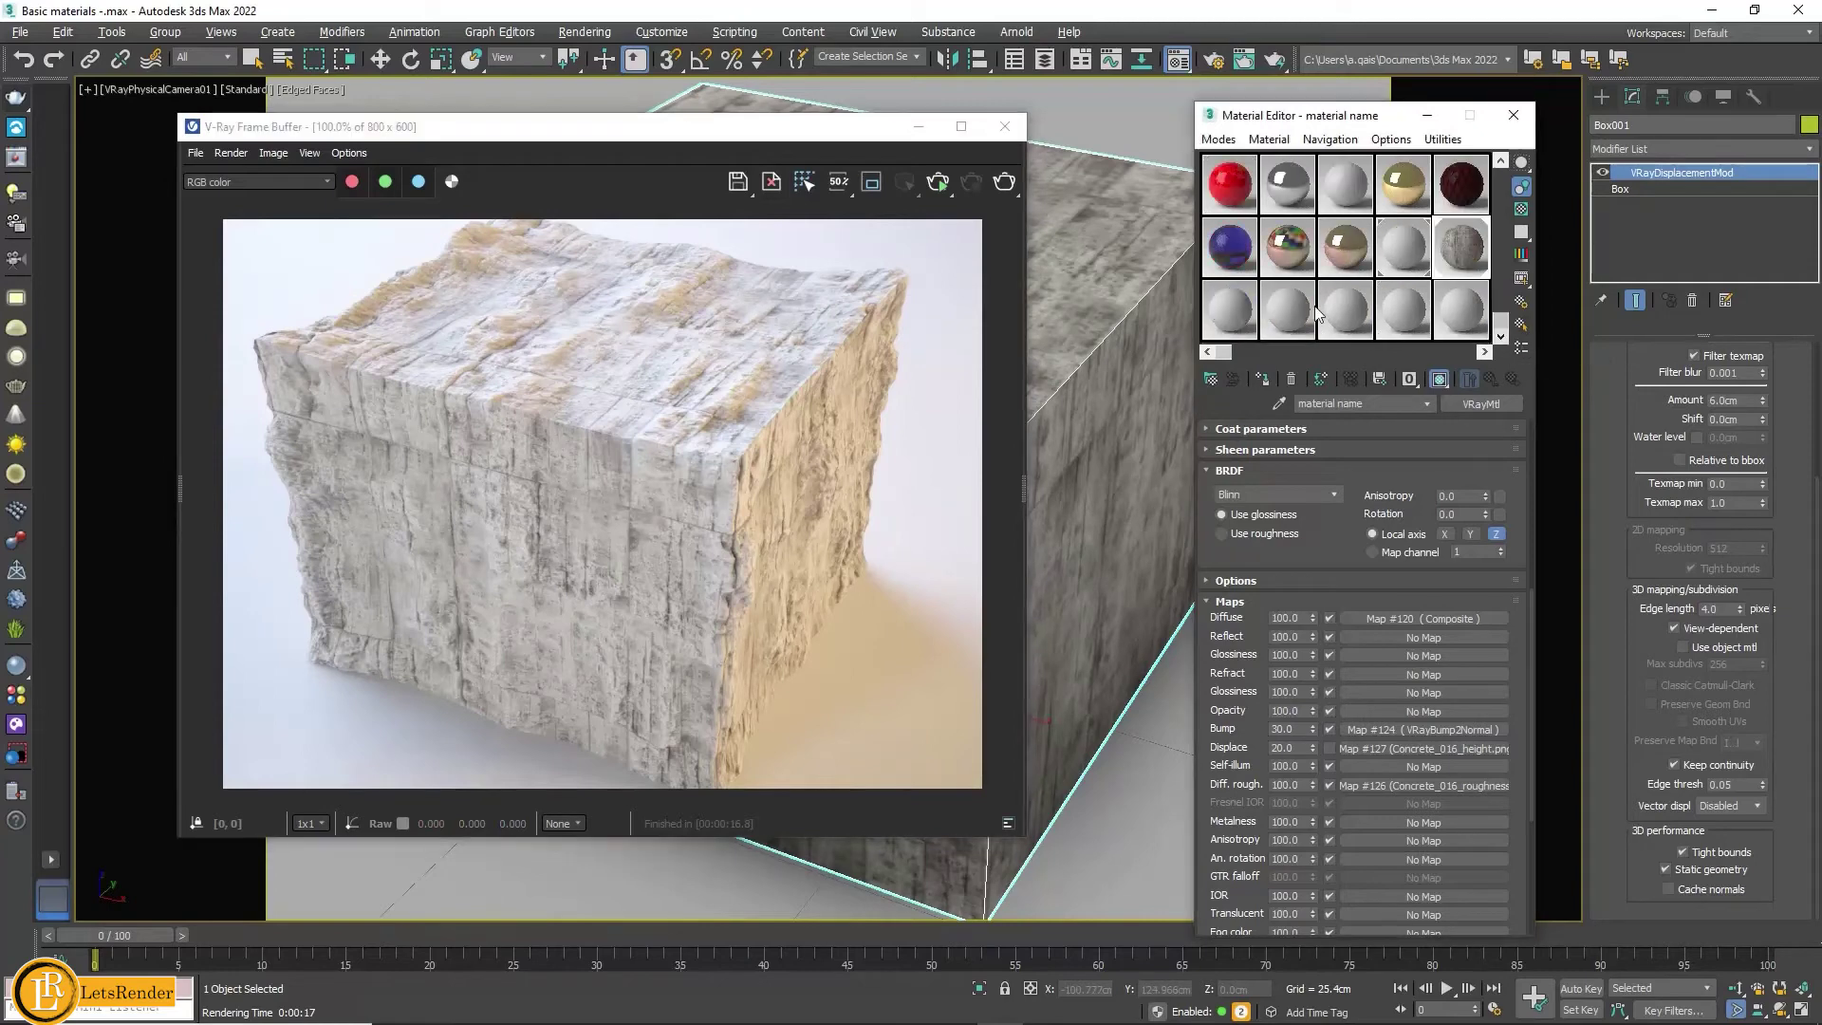
pyautogui.click(1248, 316)
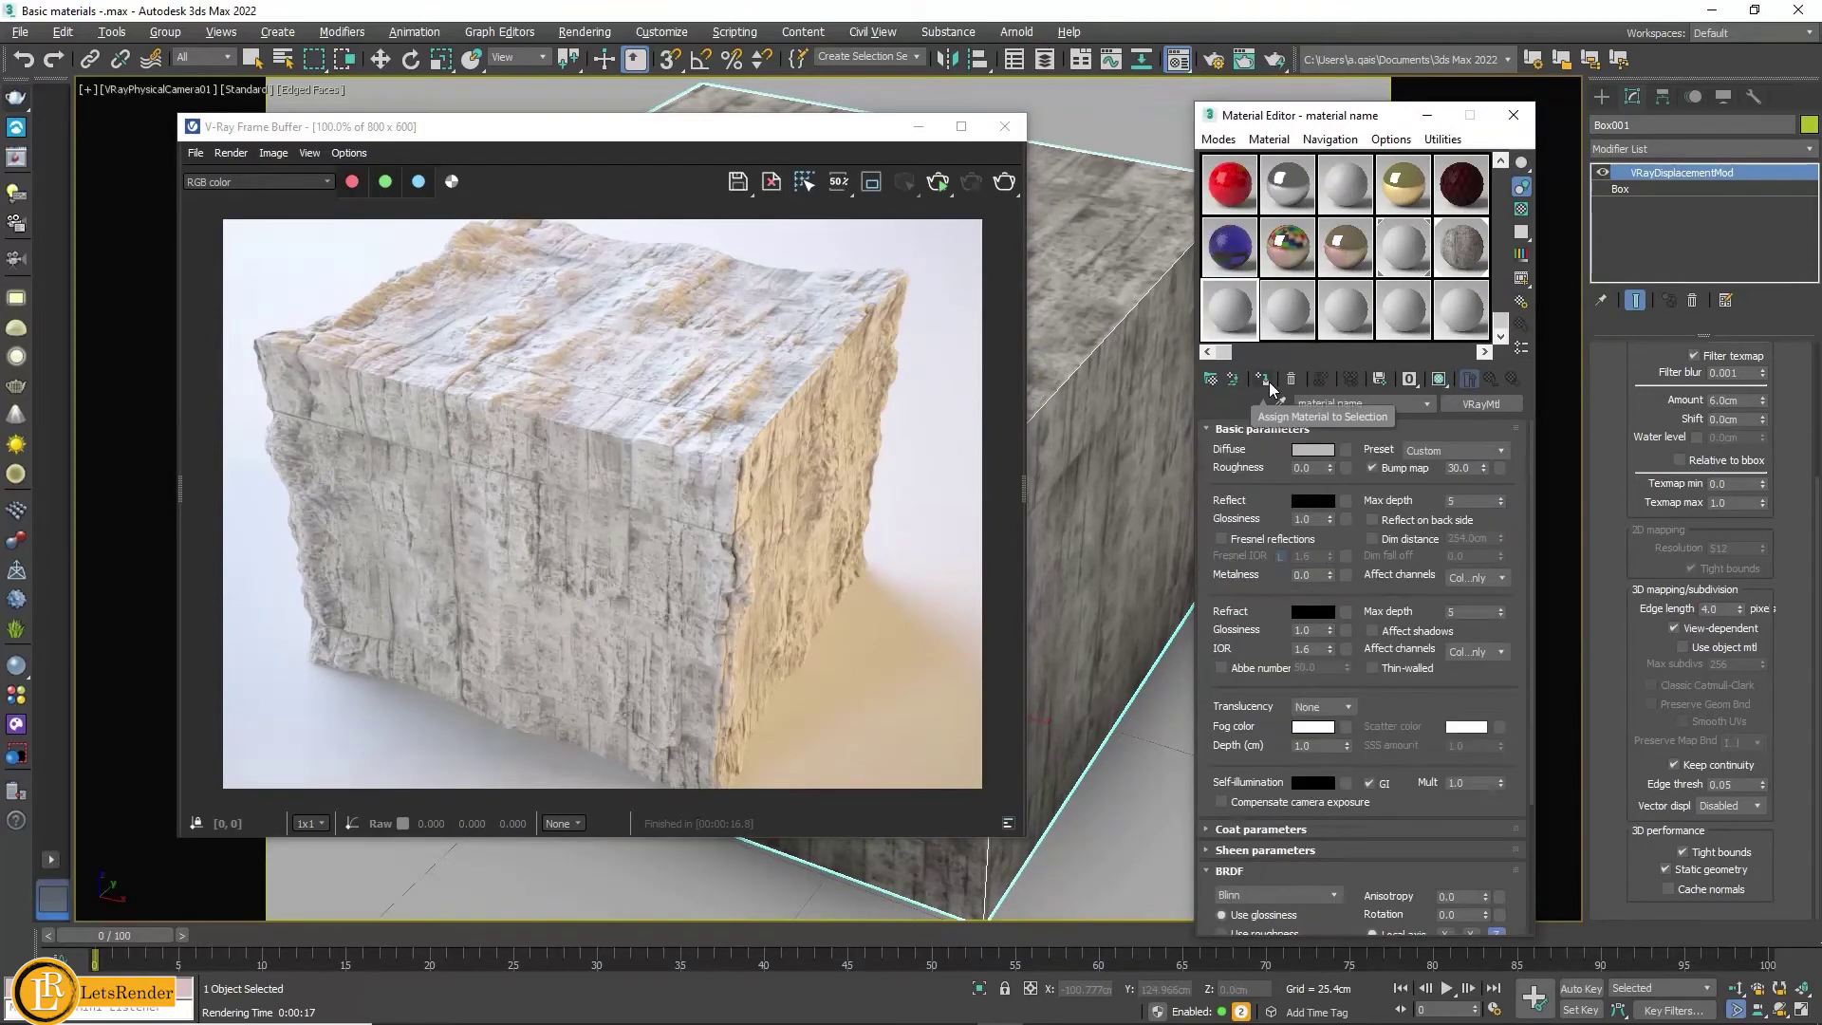
pyautogui.click(1263, 379)
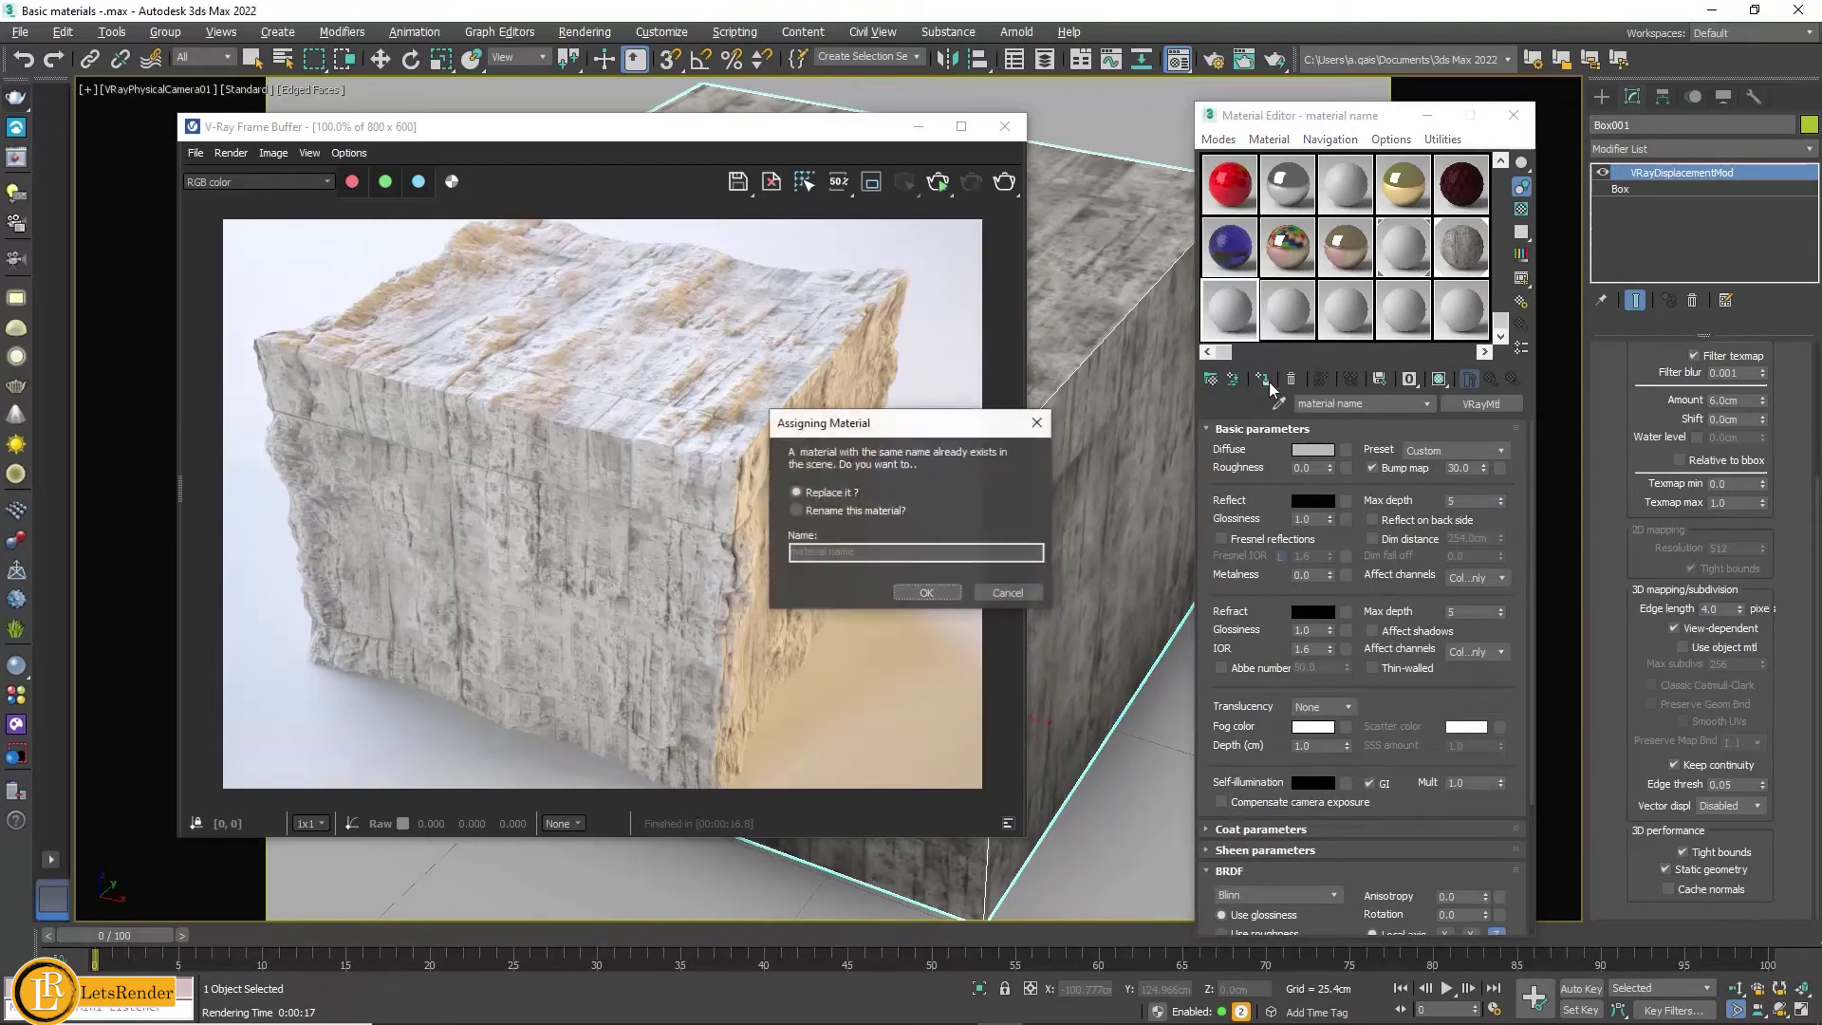
pyautogui.click(859, 513)
pyautogui.write('xxx')
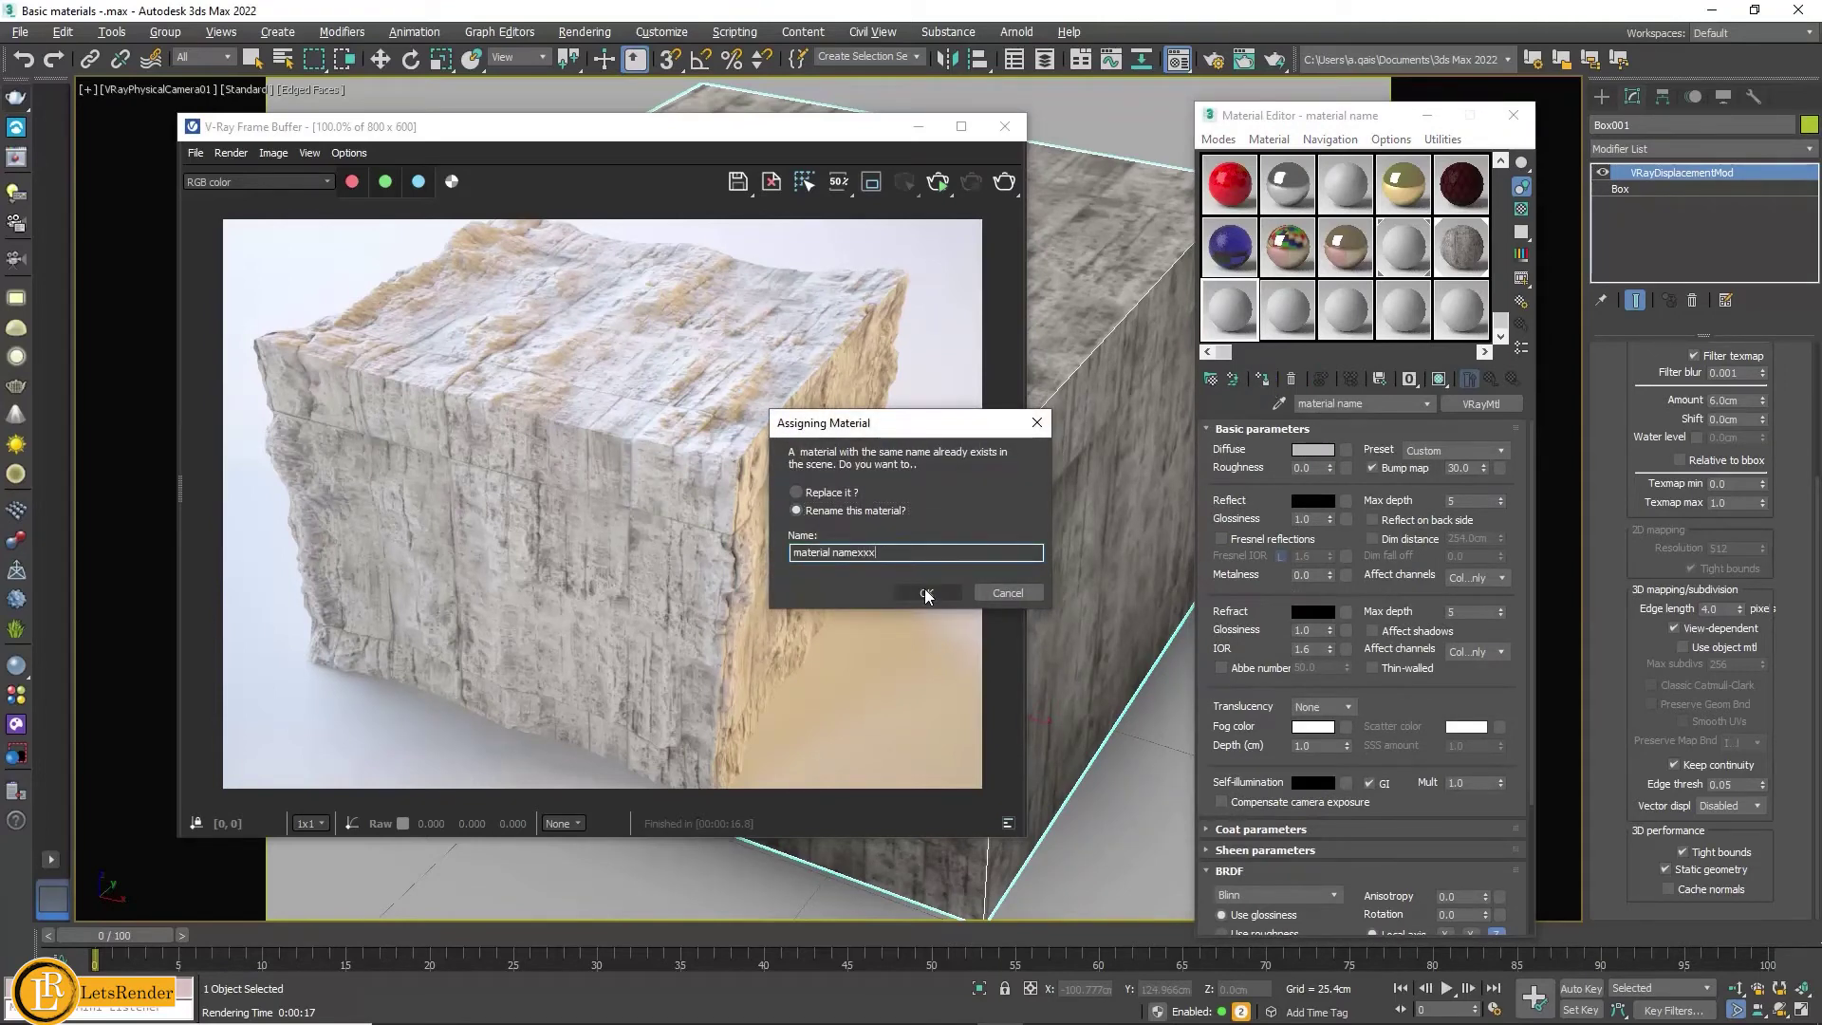
pyautogui.click(926, 593)
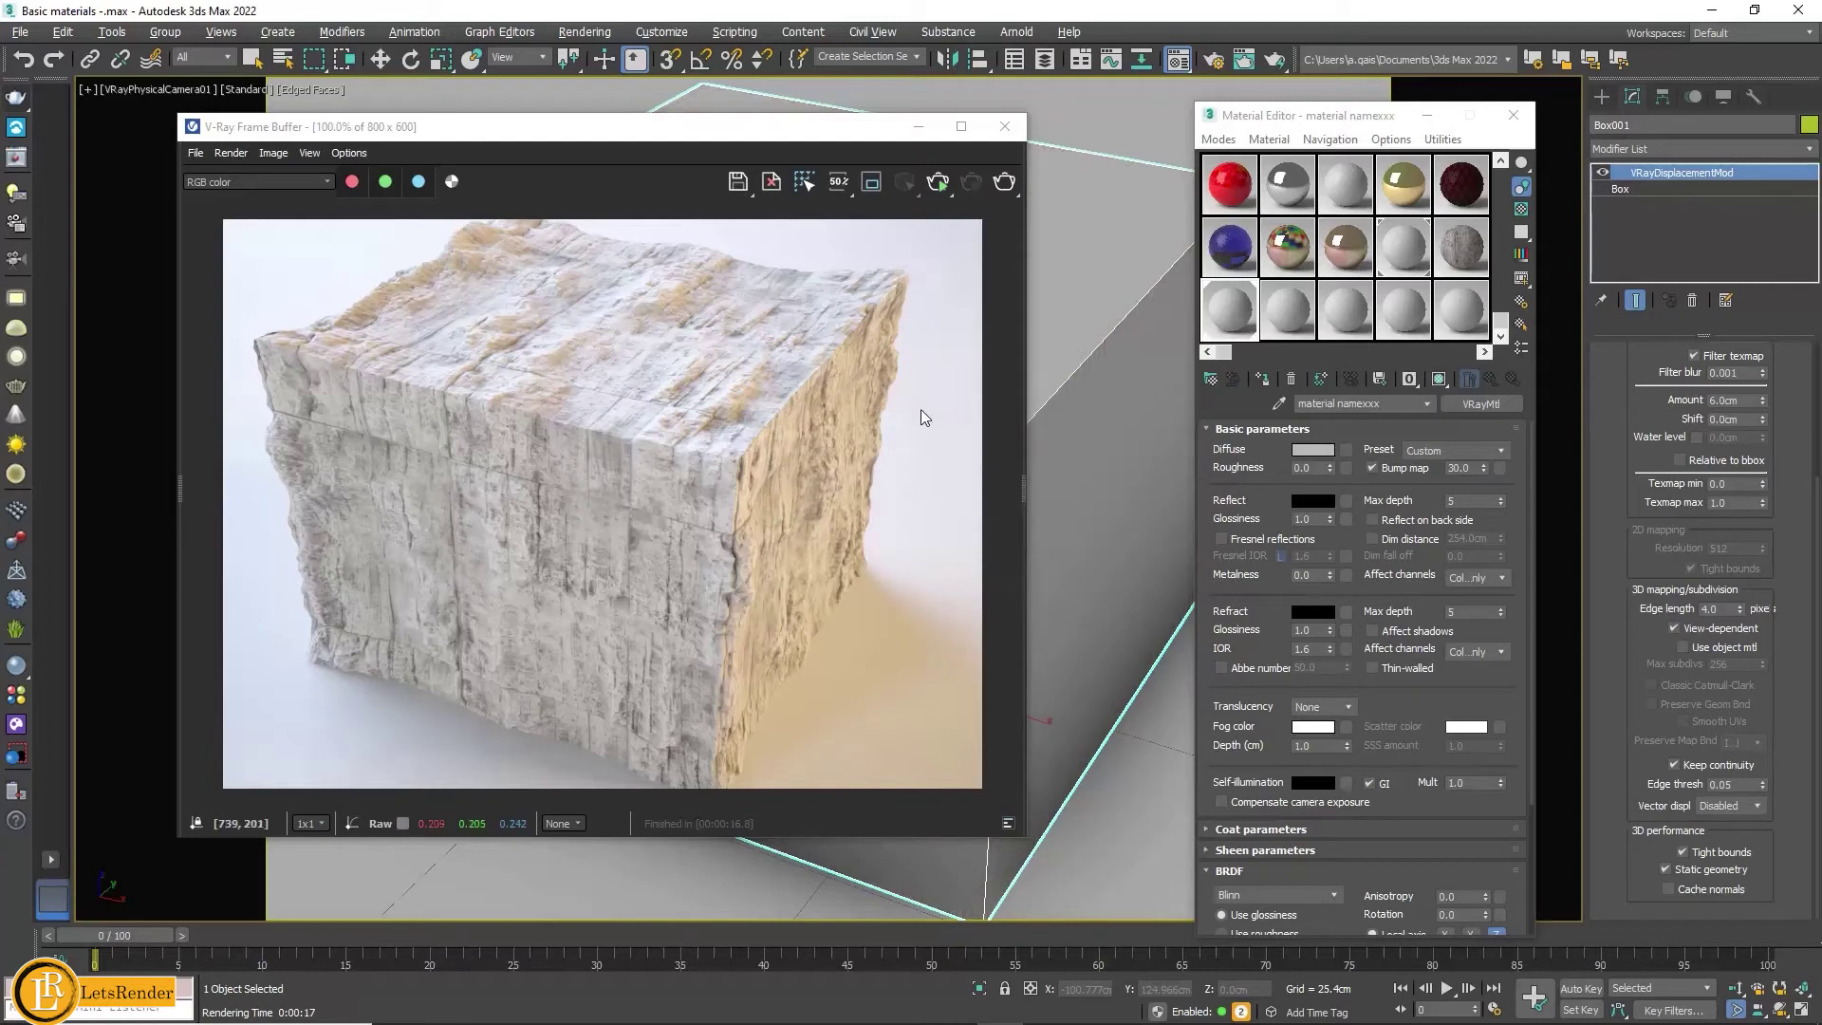
pyautogui.click(997, 188)
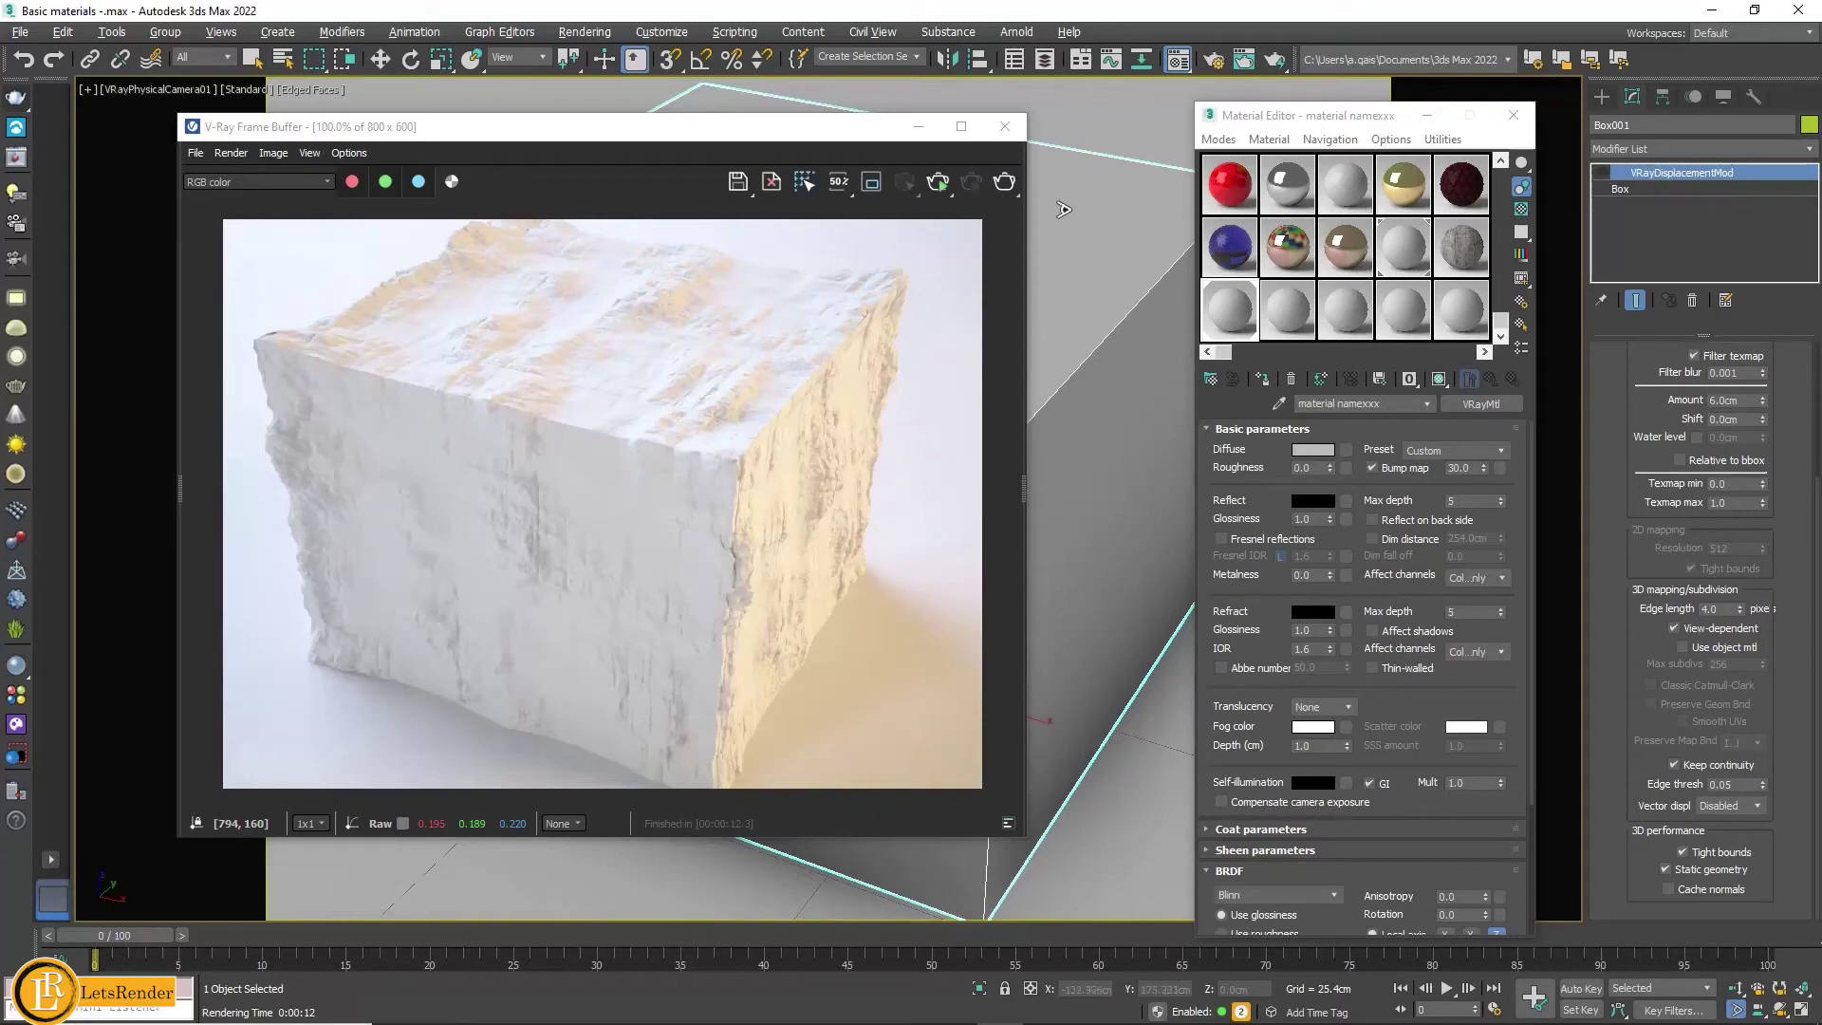
# Step: Re-render the box, then expand the new material's Maps rollout to show all slots
pyautogui.click(1003, 181)
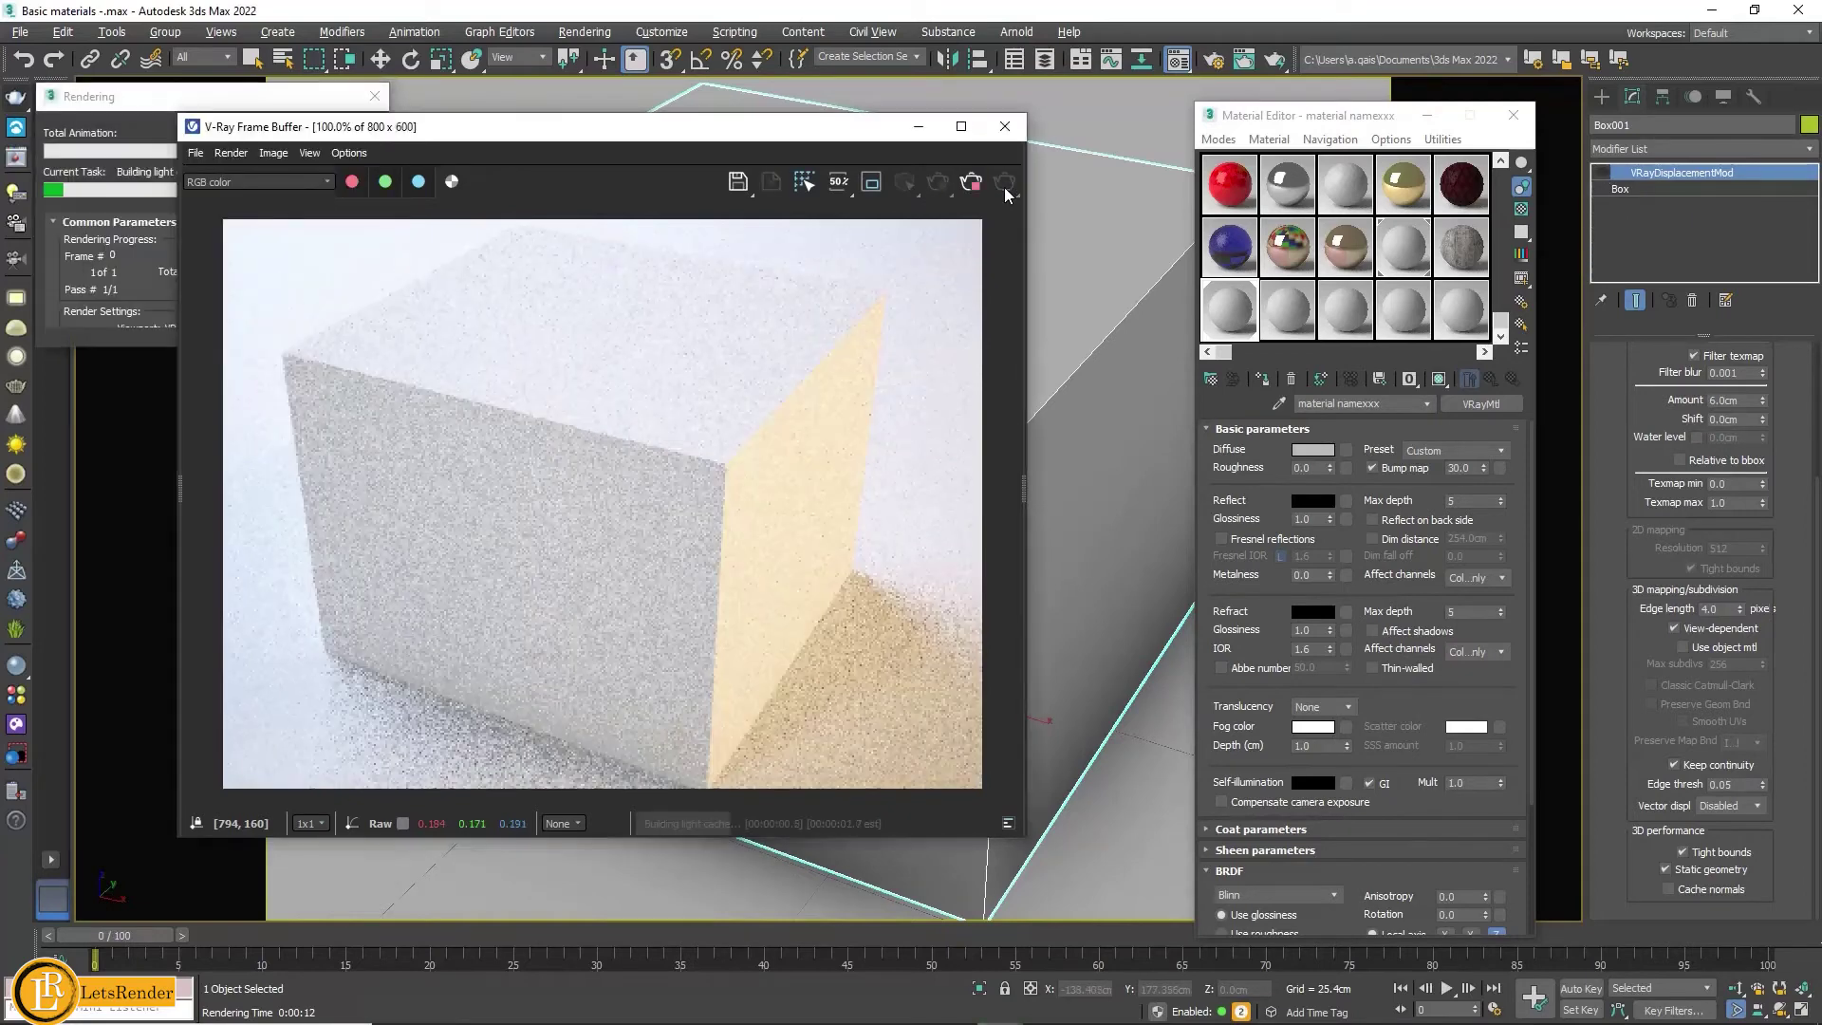
pyautogui.click(971, 183)
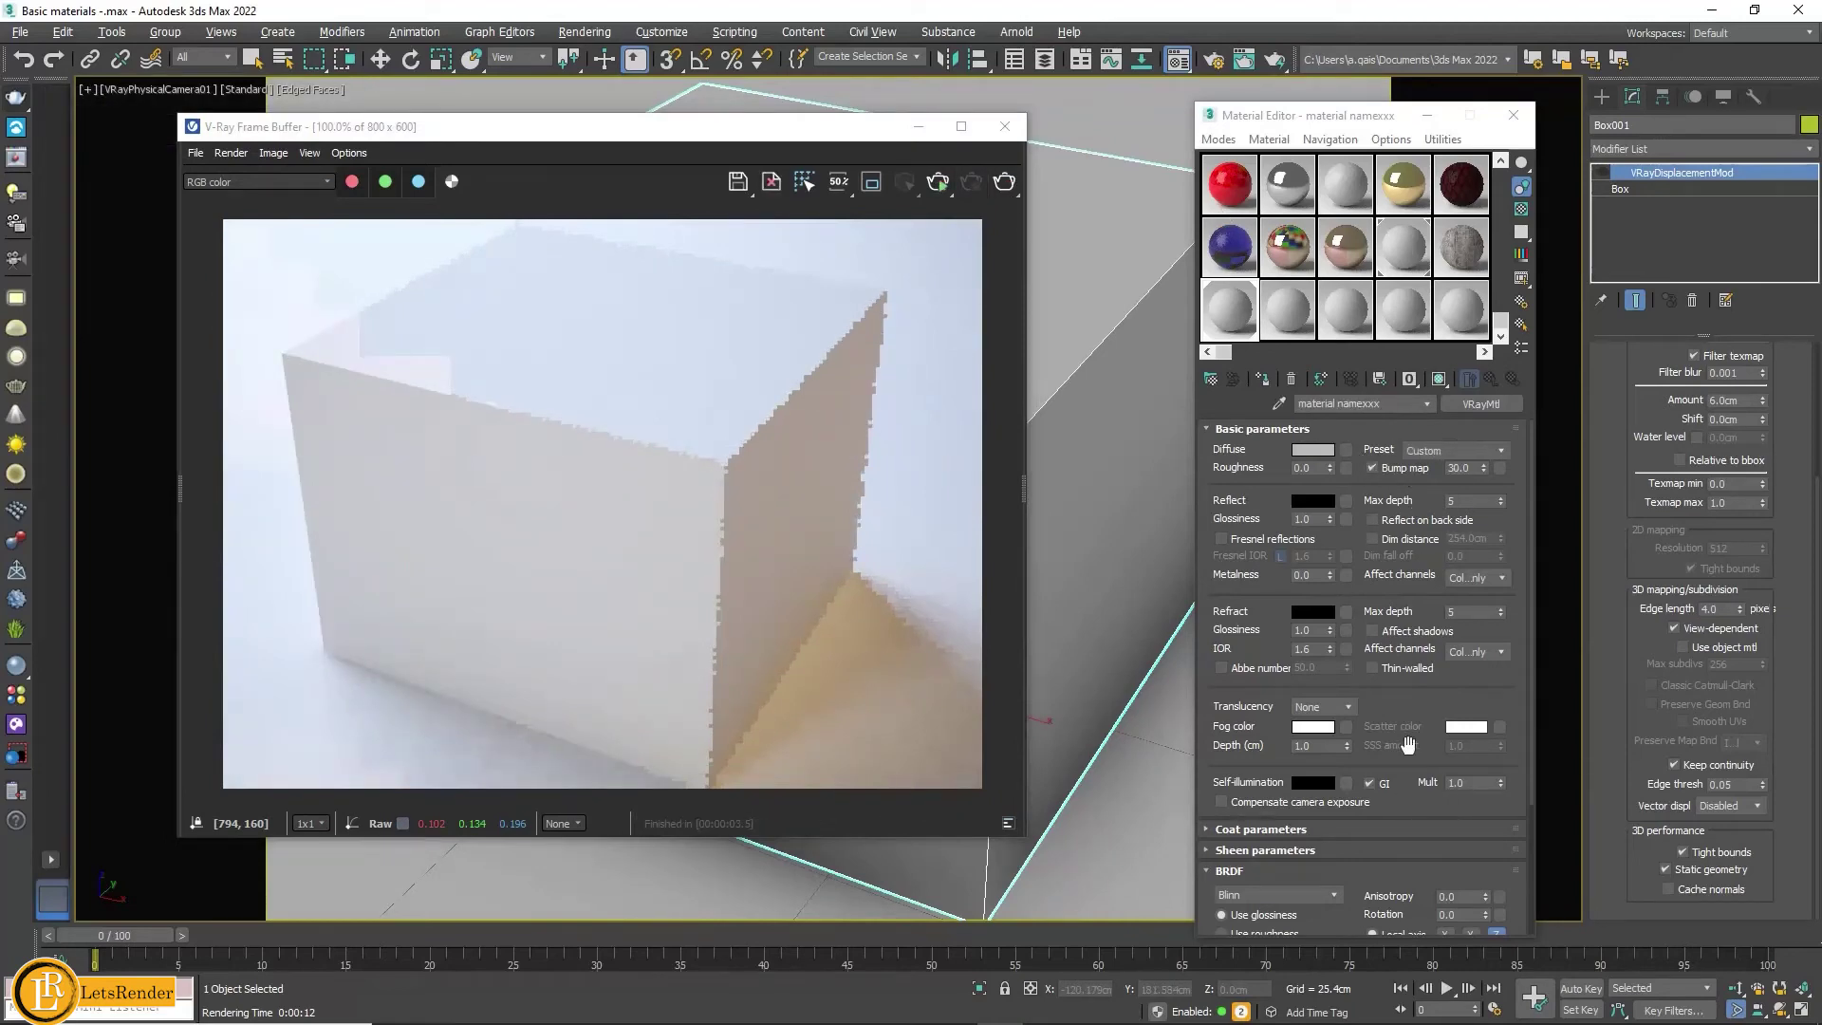
pyautogui.moveTo(1413, 712); pyautogui.dragTo(1440, 380)
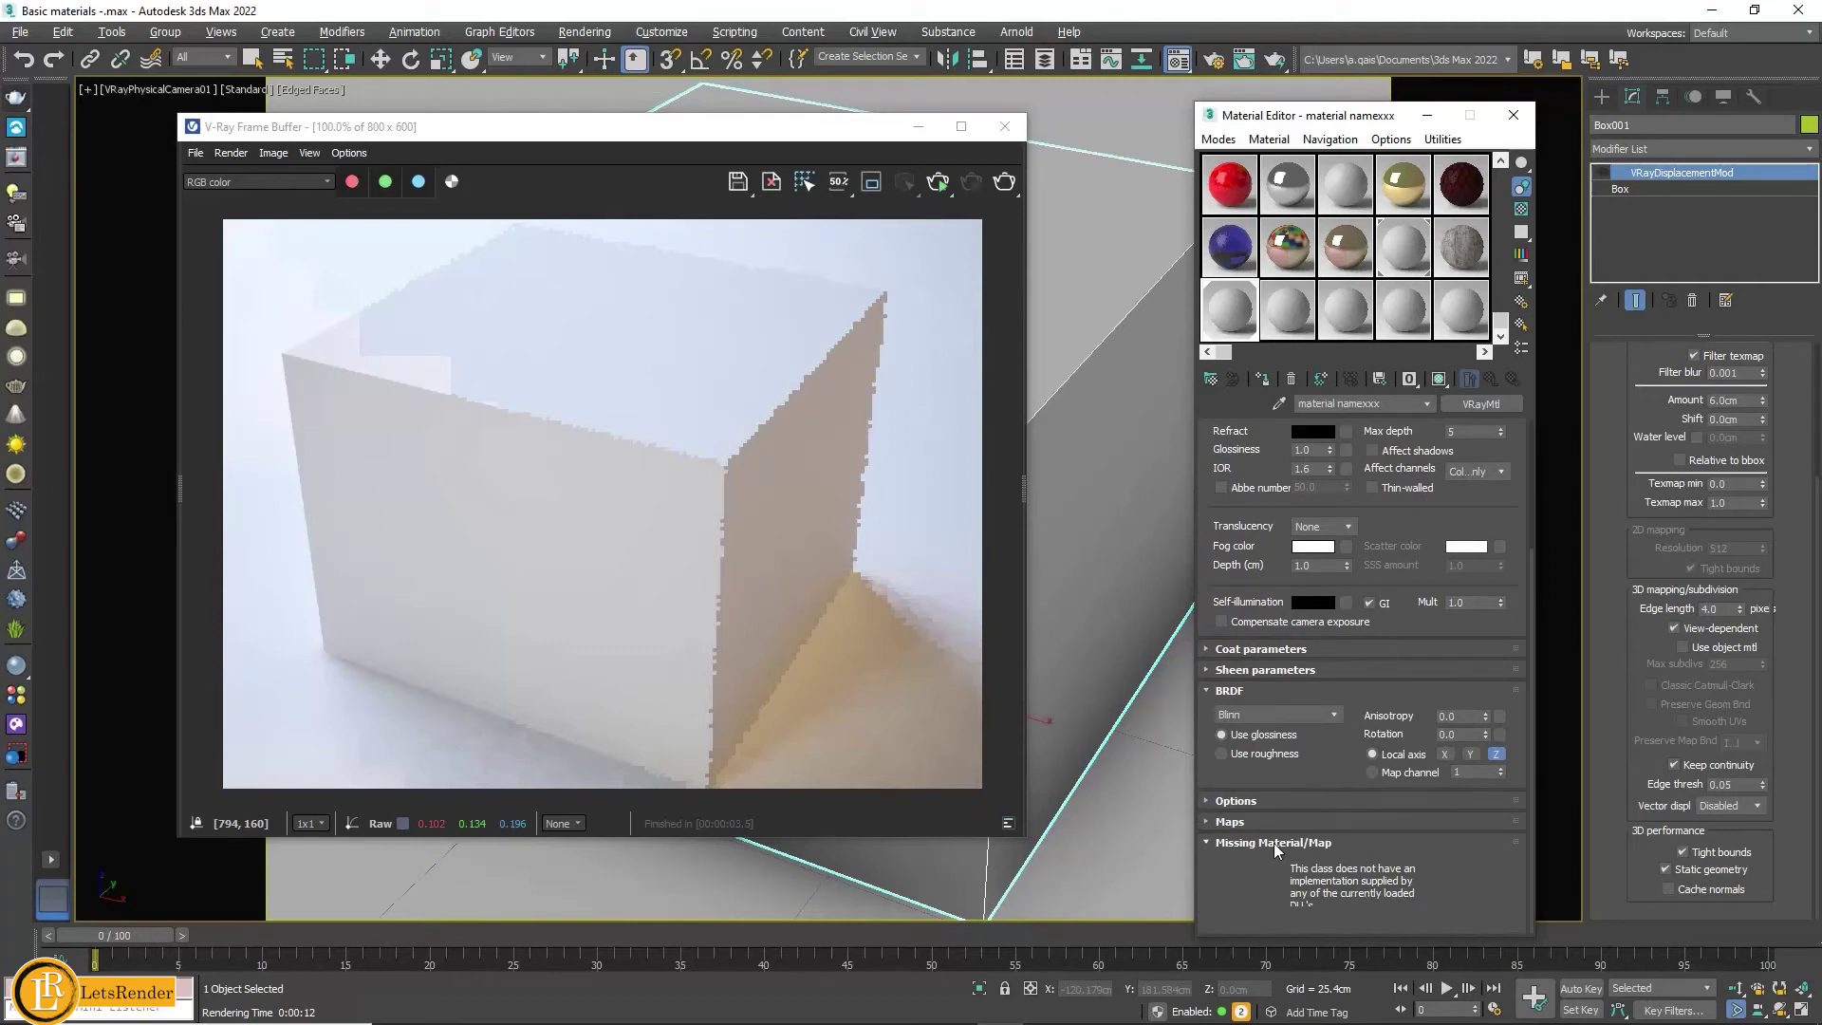
pyautogui.click(1266, 816)
pyautogui.moveTo(1265, 816); pyautogui.dragTo(1426, 446)
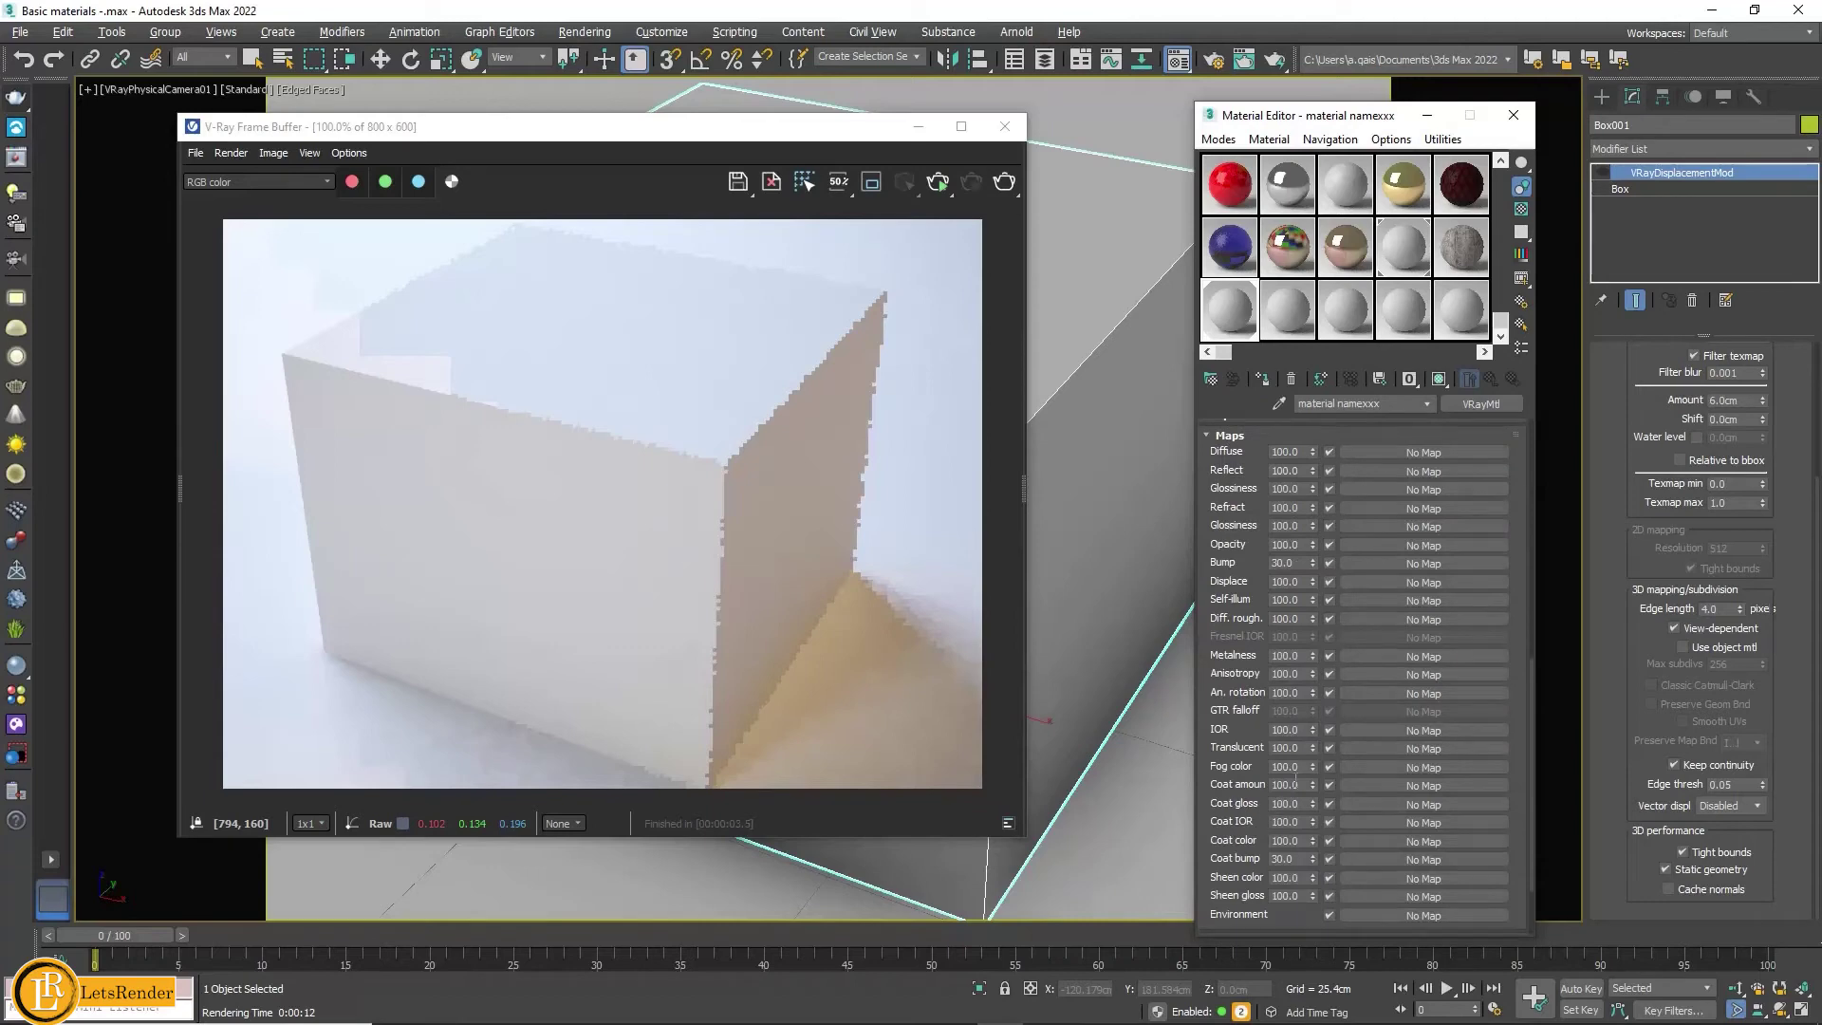
# Step: Make the diffuse a two-layer Composite map and start picking Layer 1's texture
pyautogui.click(1423, 451)
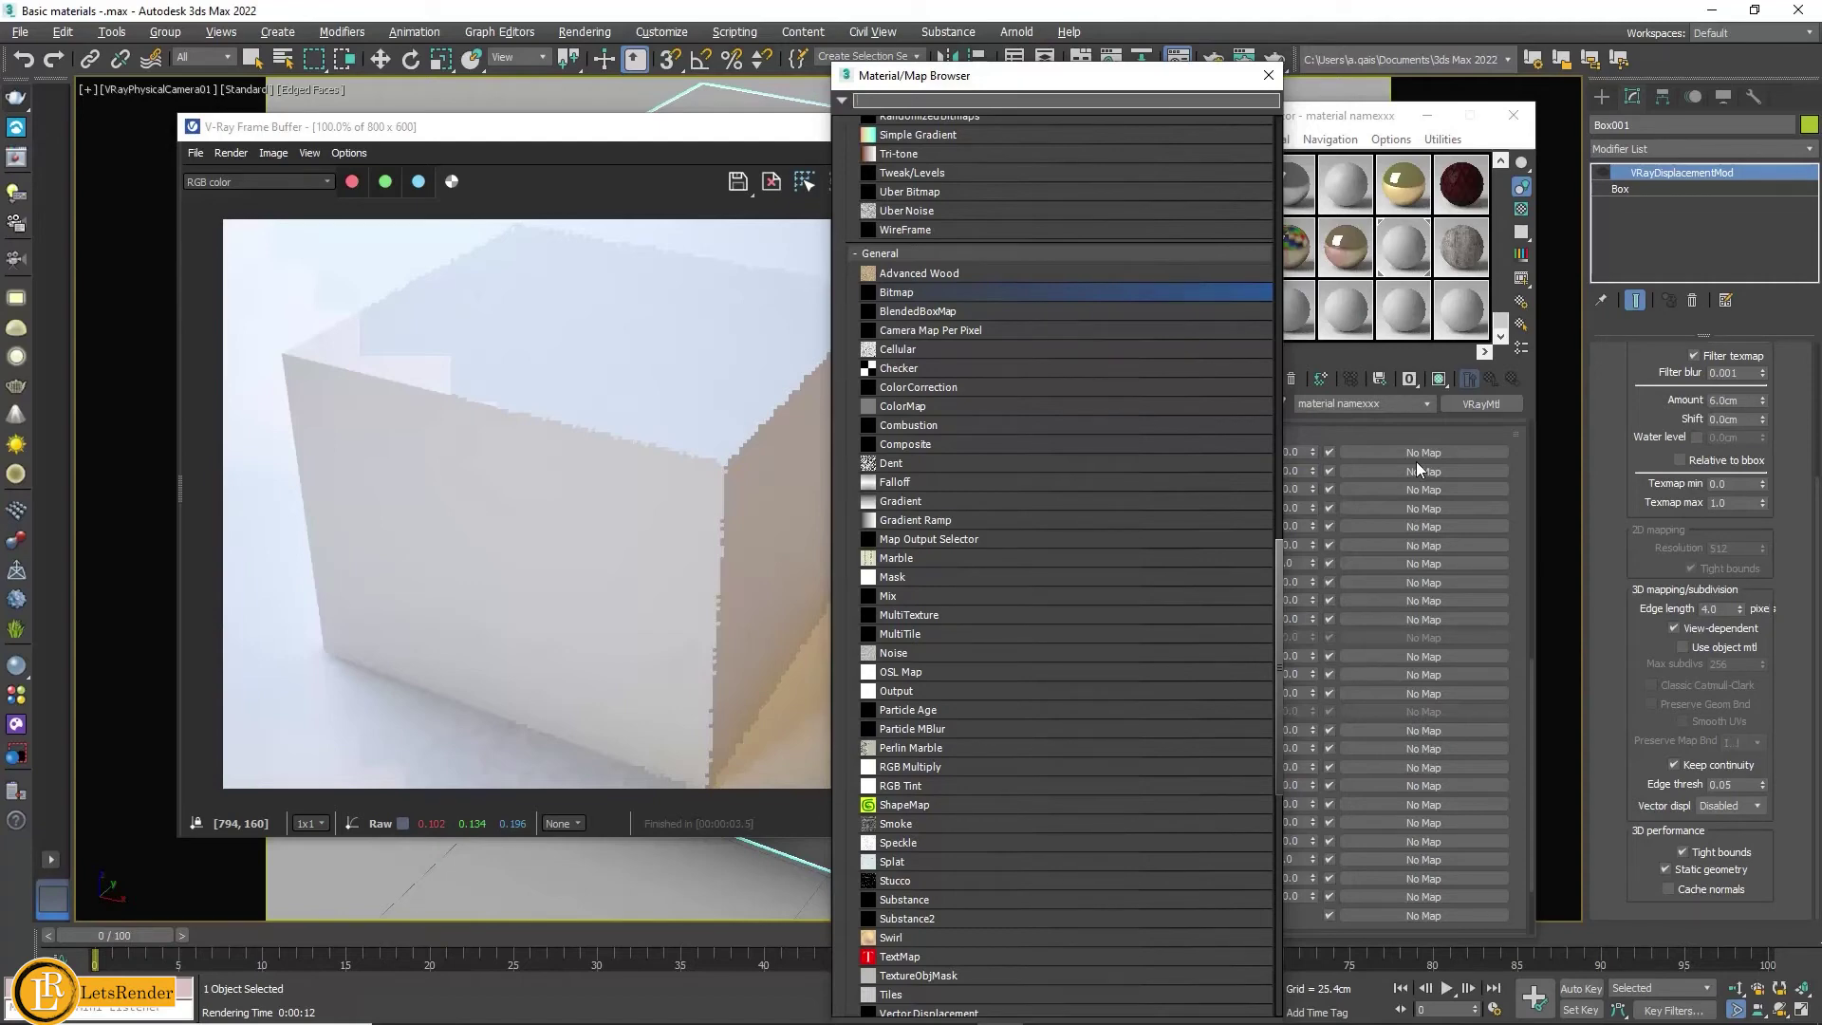
pyautogui.doubleClick(936, 446)
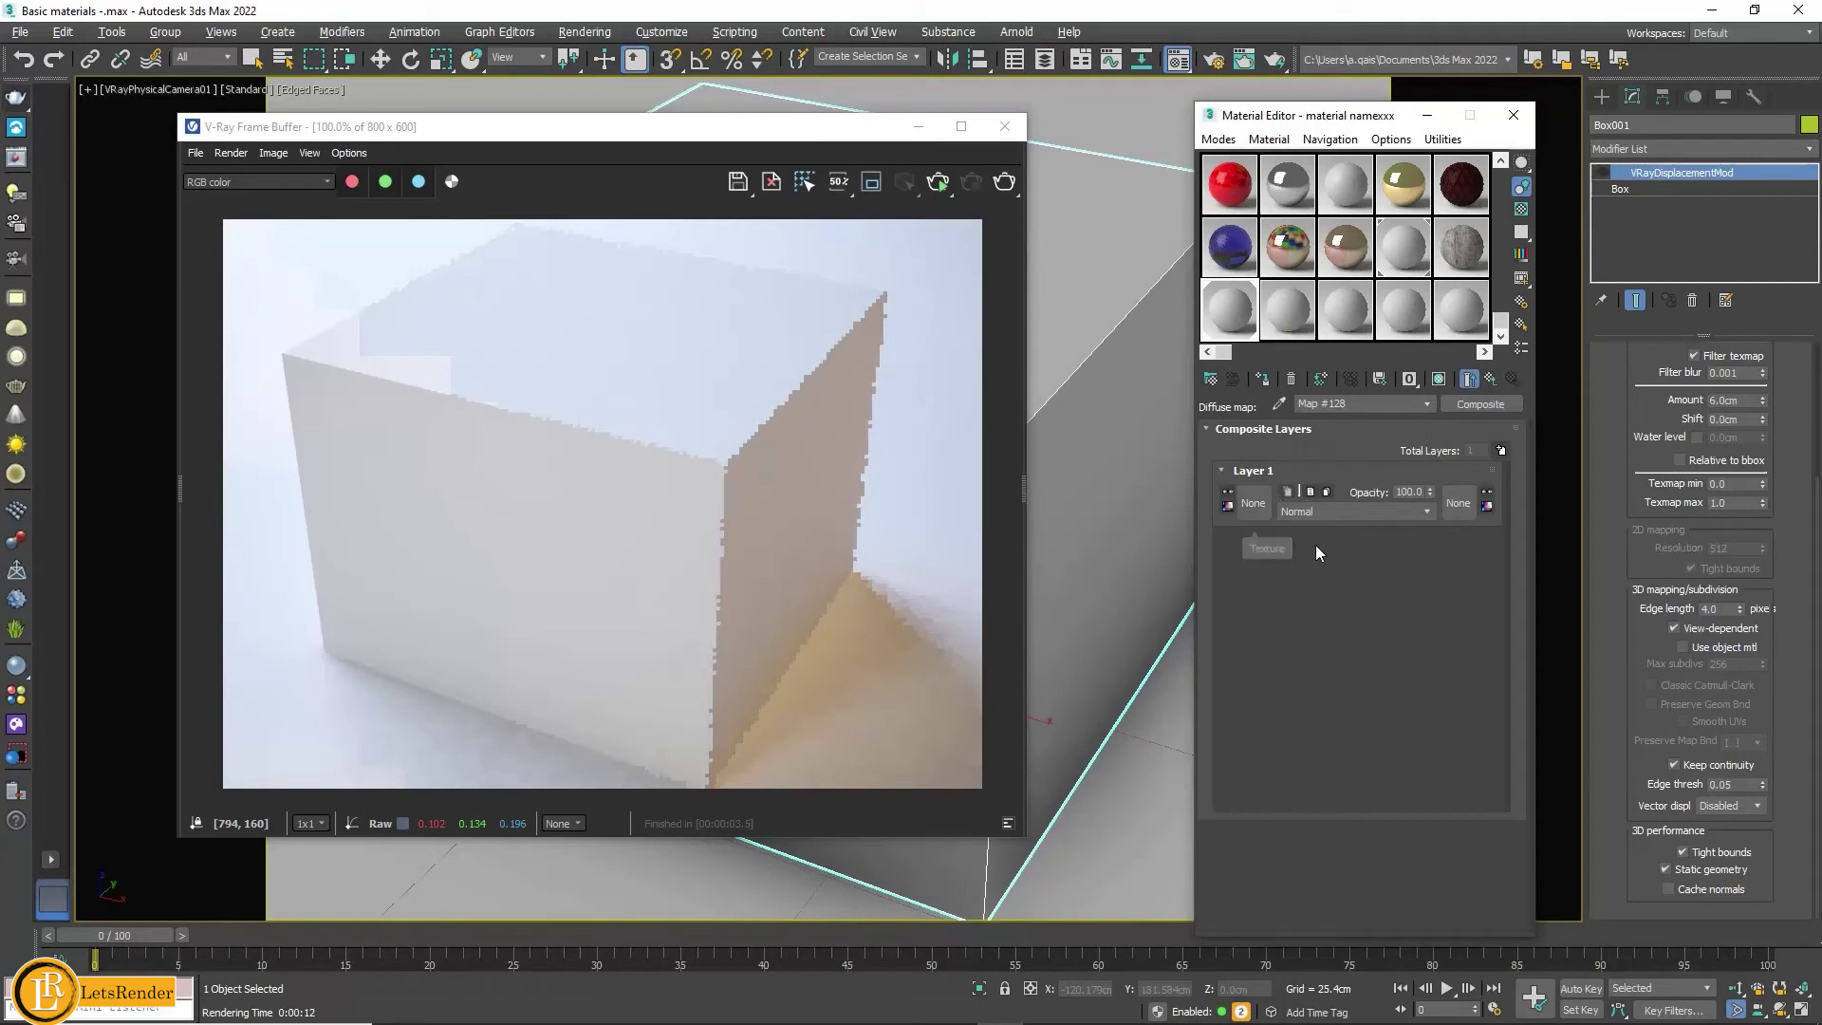
pyautogui.click(1501, 450)
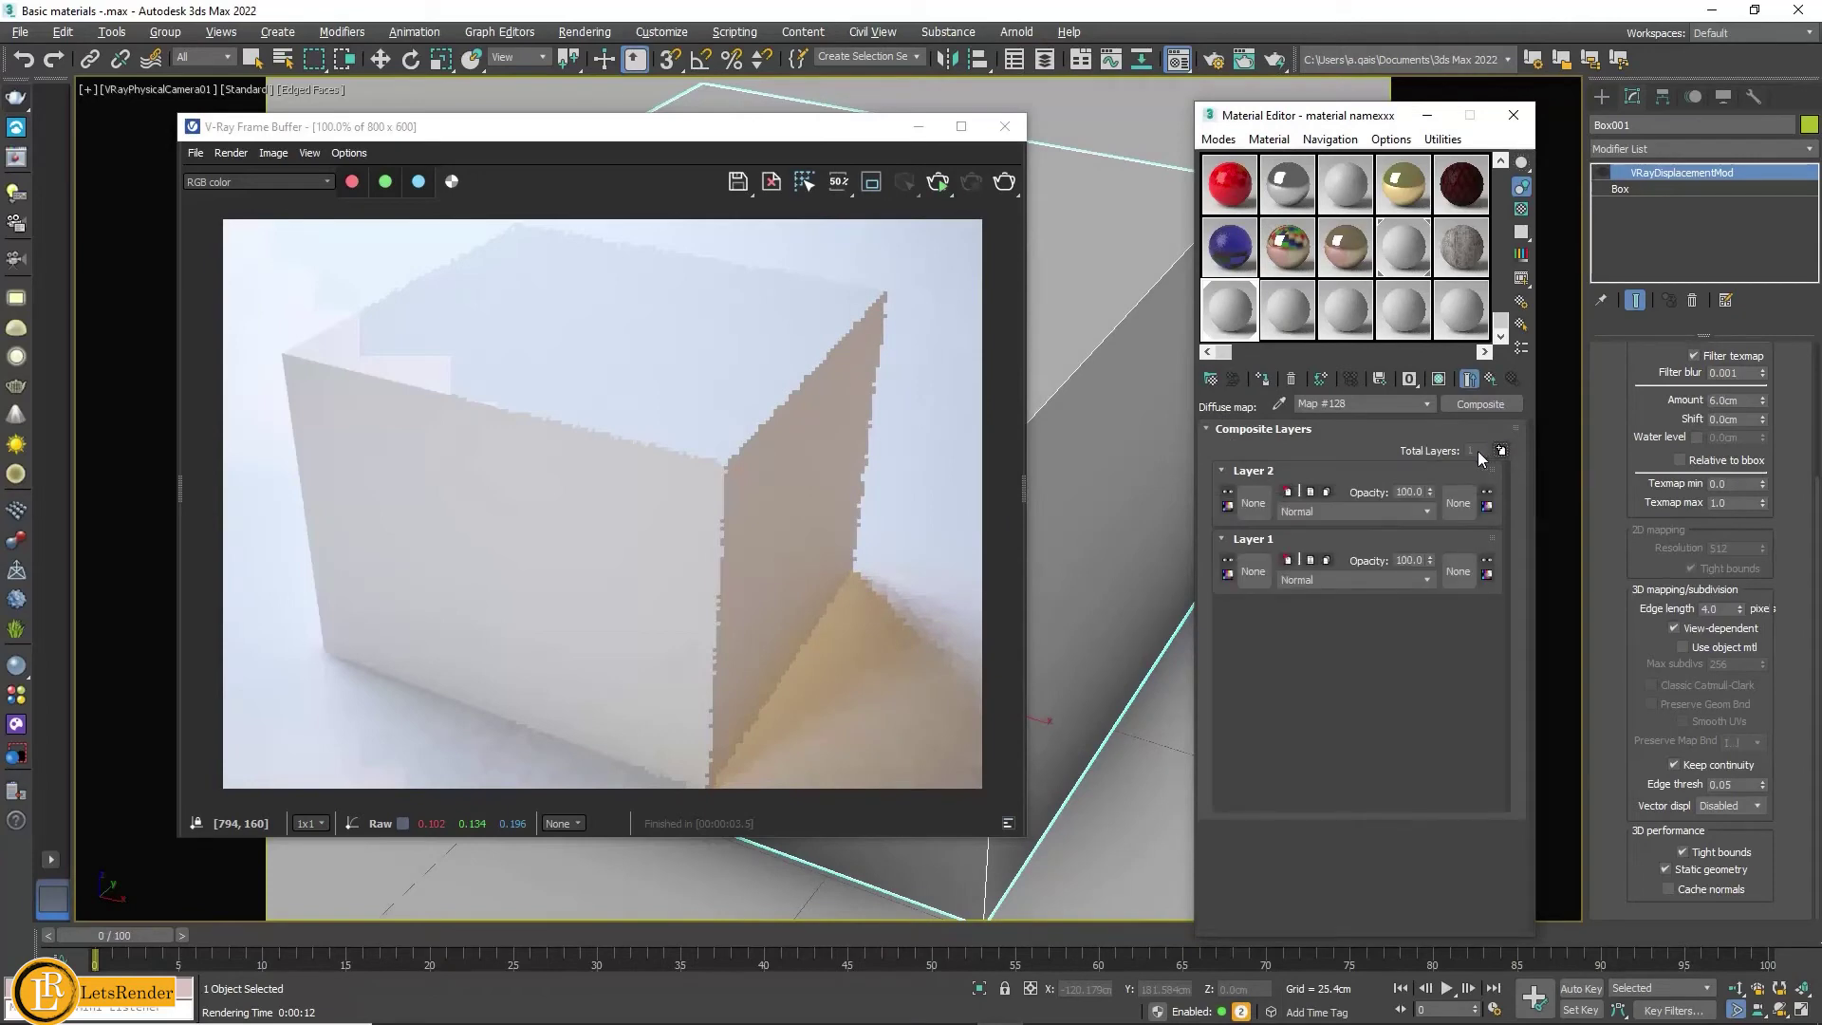
pyautogui.click(1253, 573)
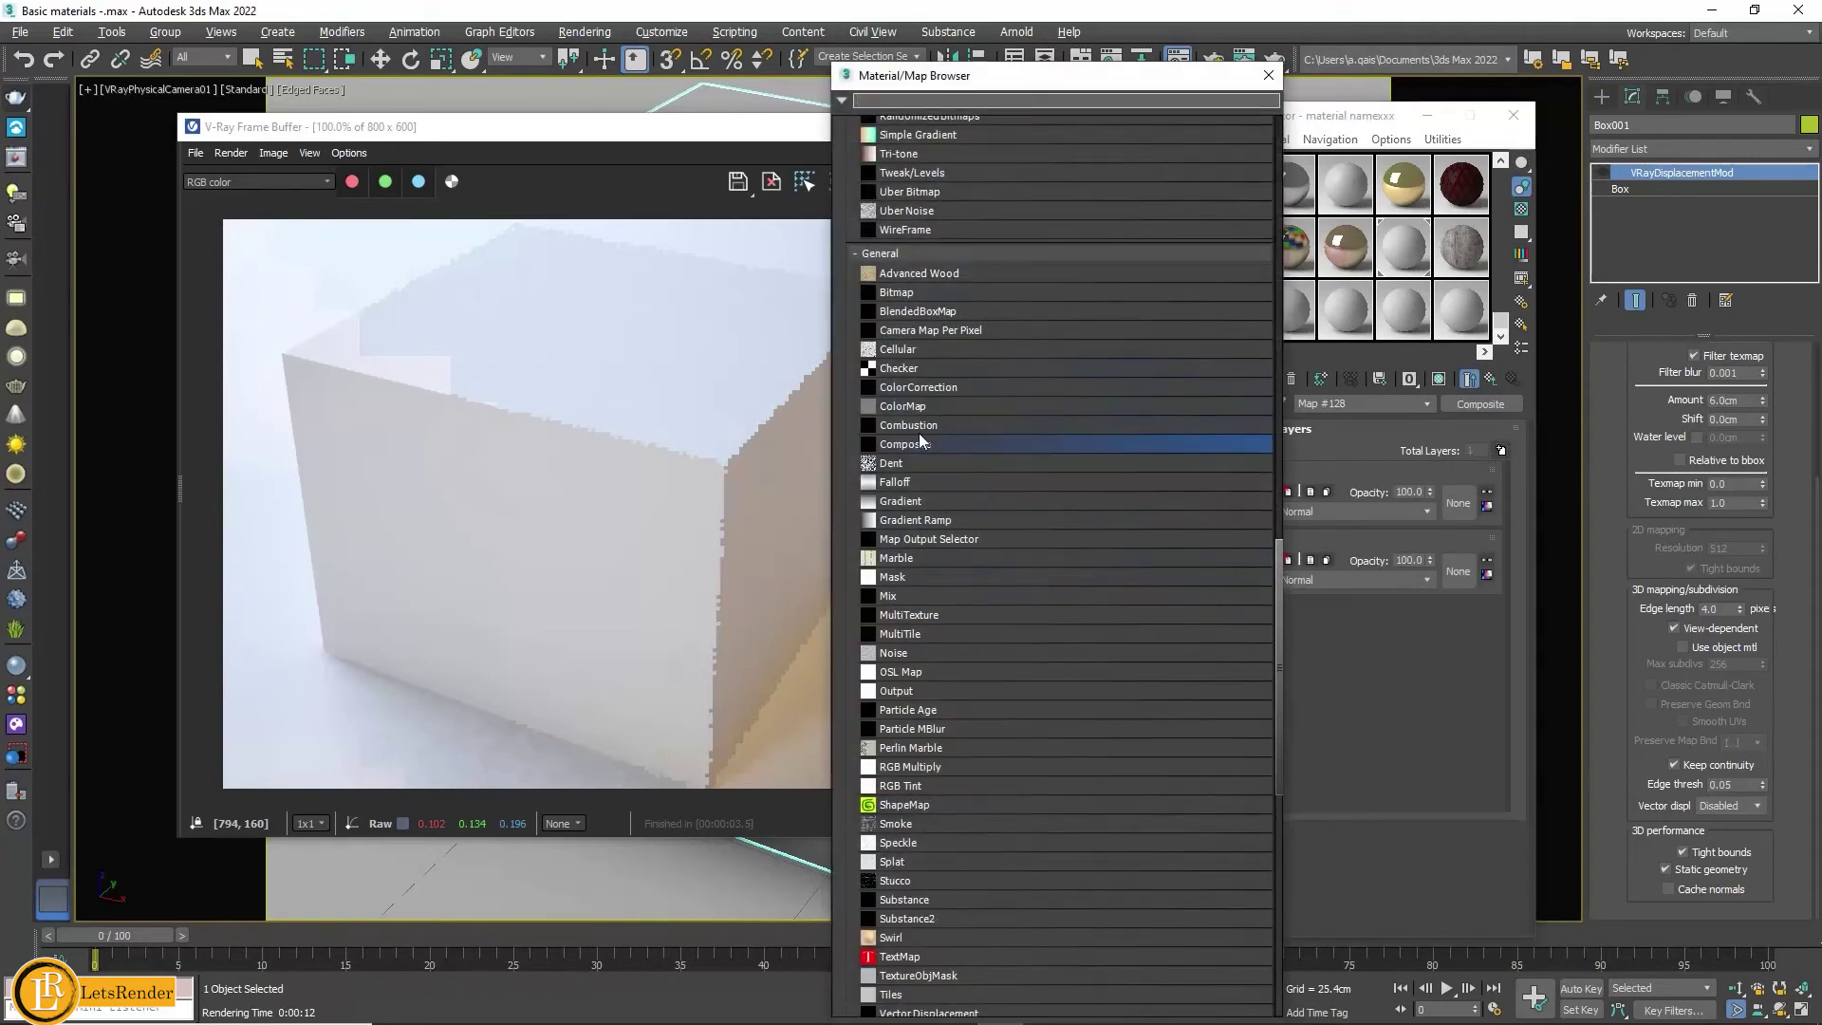
# Step: Load Arc_Pavement_001_basecolor from 'floor outside_ inside' as Layer 1's bitmap, shown in the viewport
pyautogui.press('Escape')
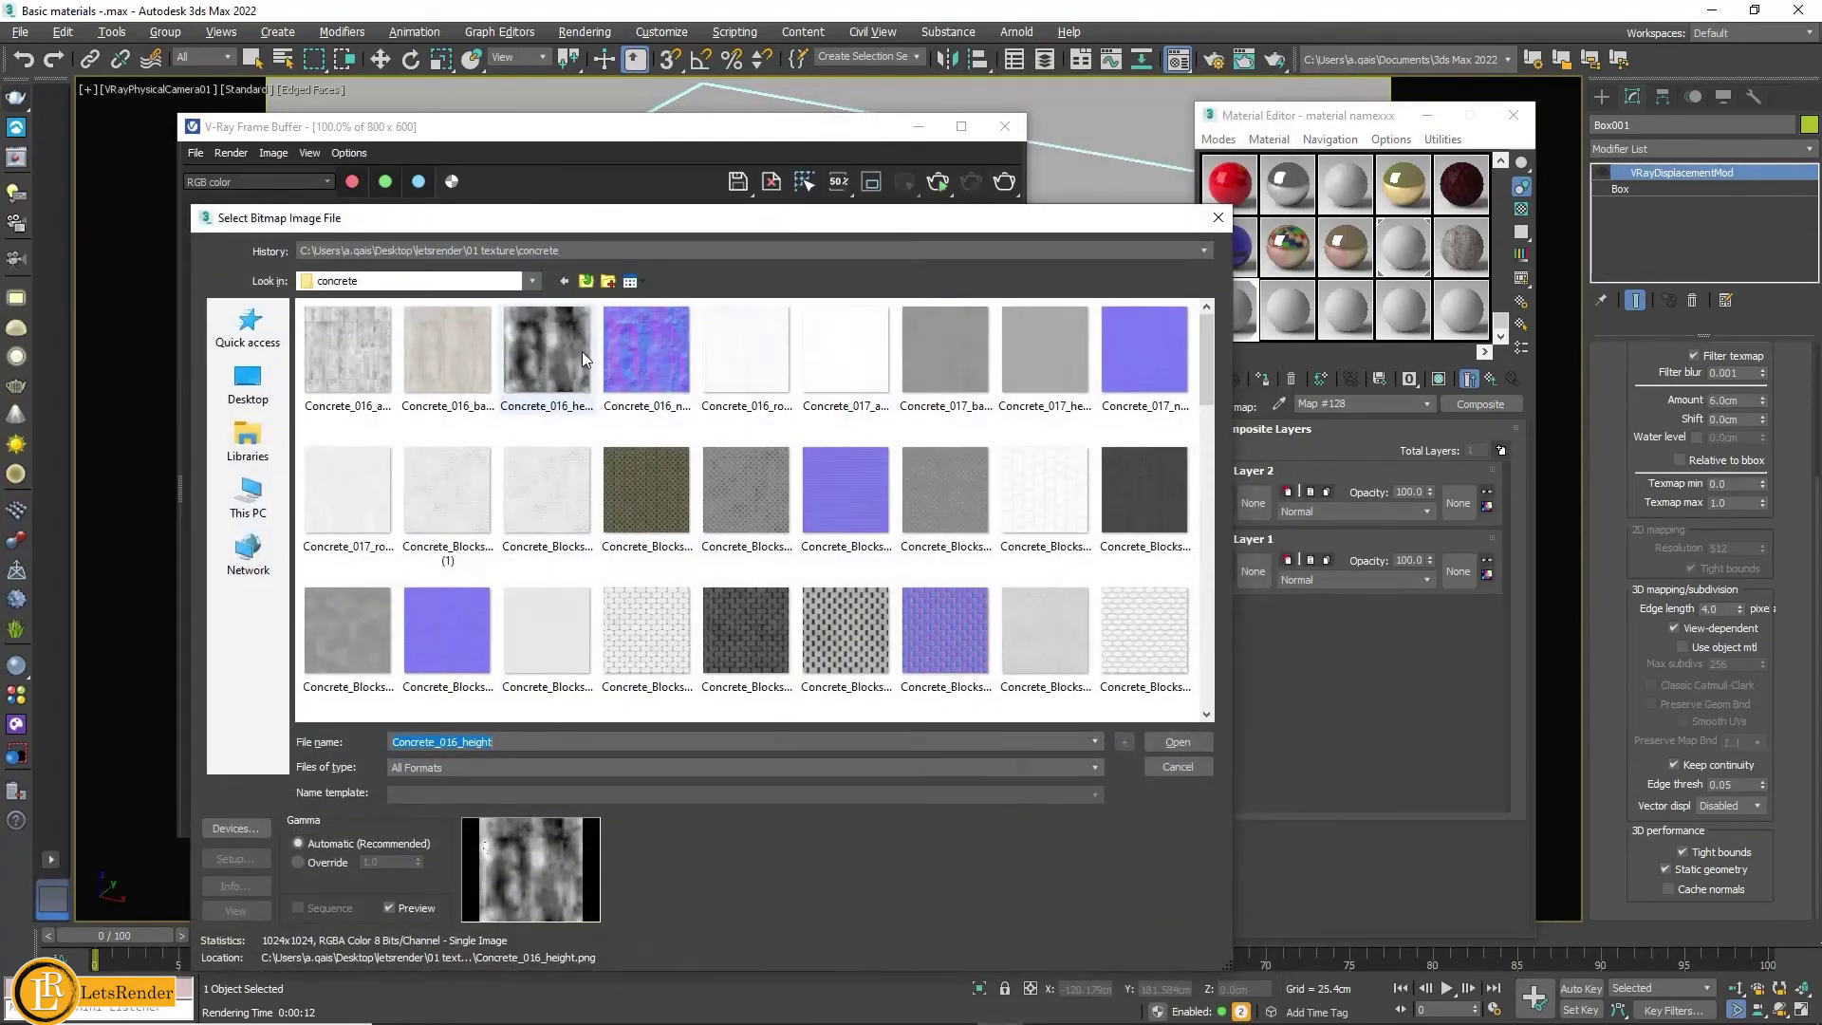
pyautogui.moveTo(1209, 375)
pyautogui.mouseDown()
pyautogui.moveTo(1214, 490)
pyautogui.moveTo(1232, 357)
pyautogui.mouseUp()
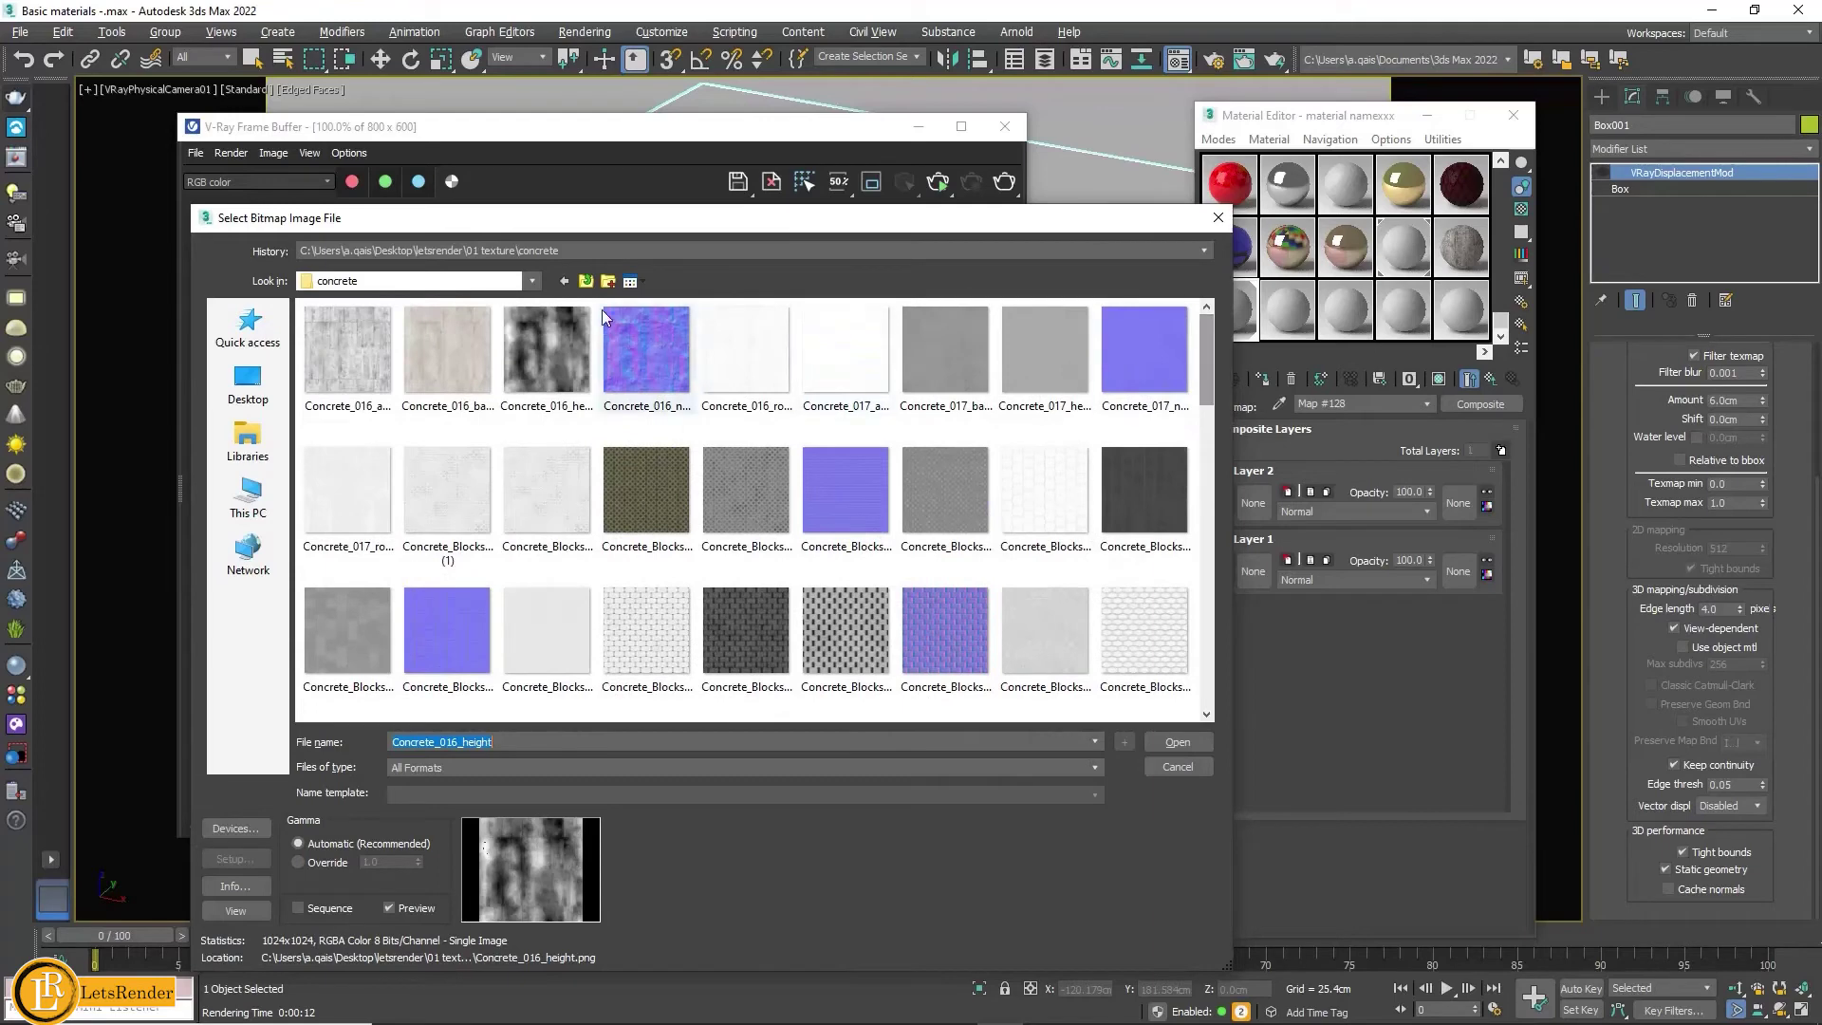
pyautogui.click(588, 281)
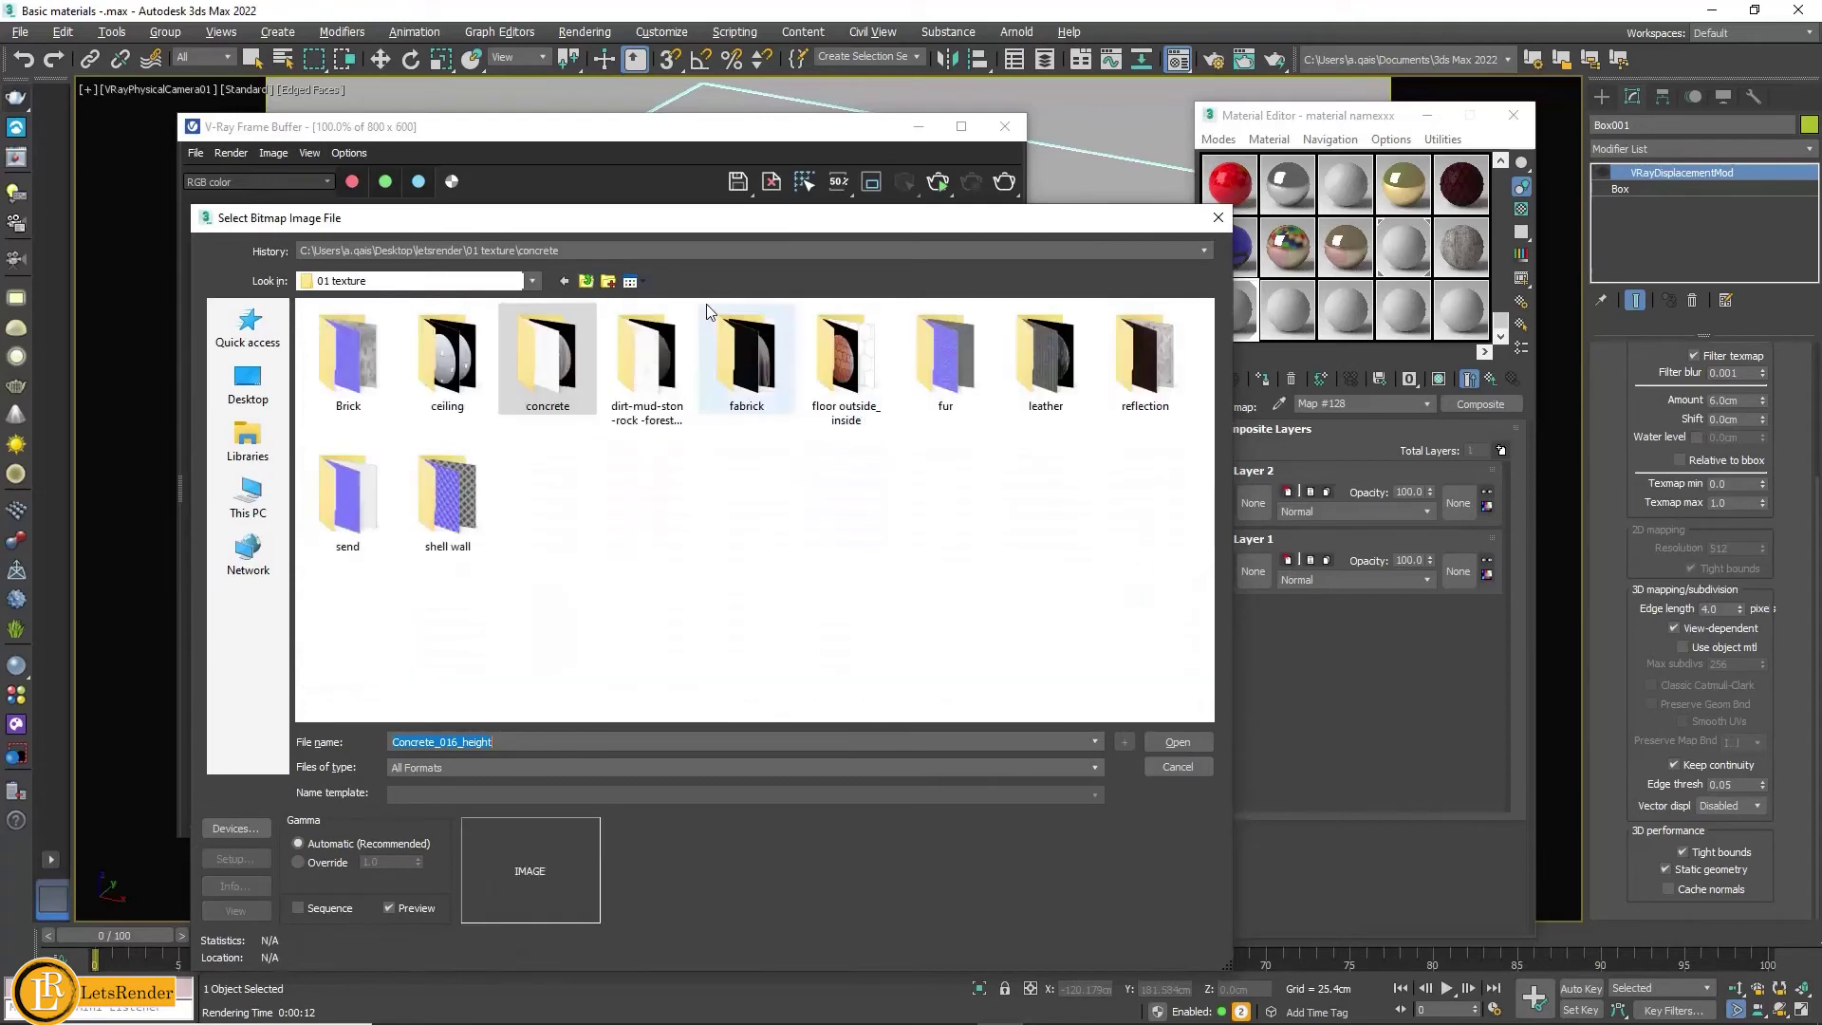
pyautogui.doubleClick(847, 361)
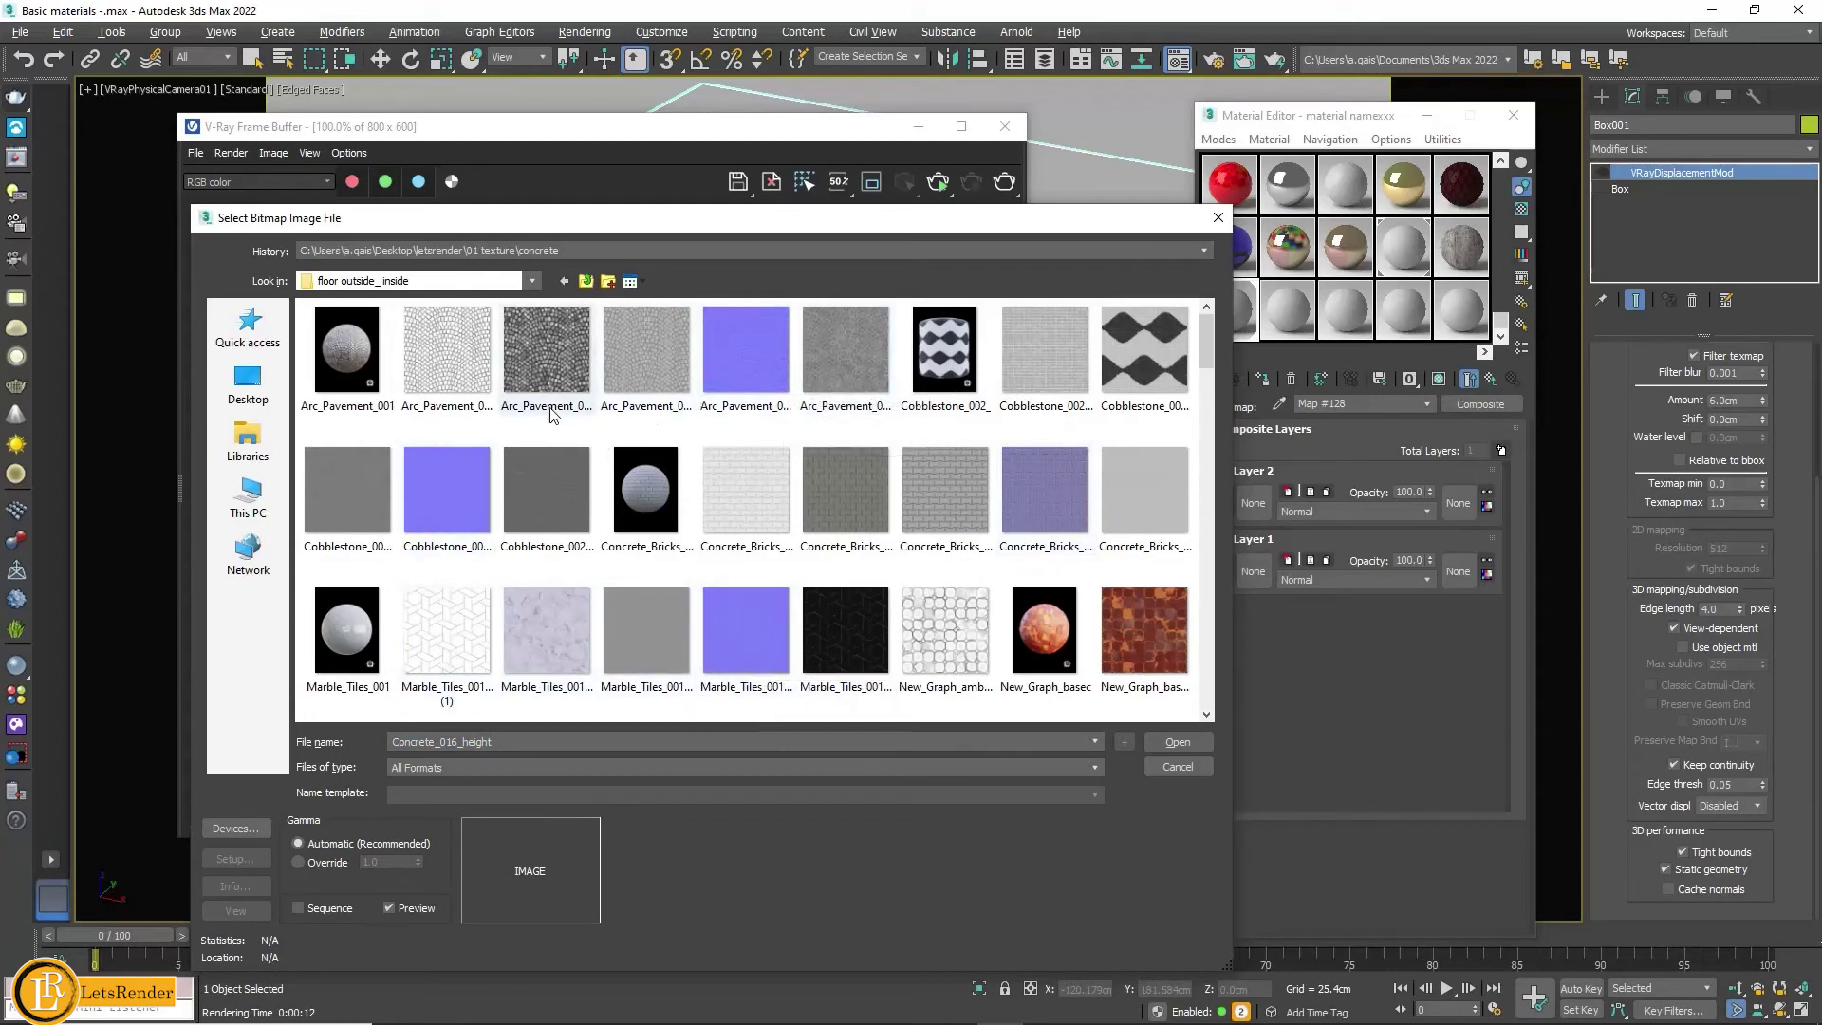
pyautogui.click(555, 369)
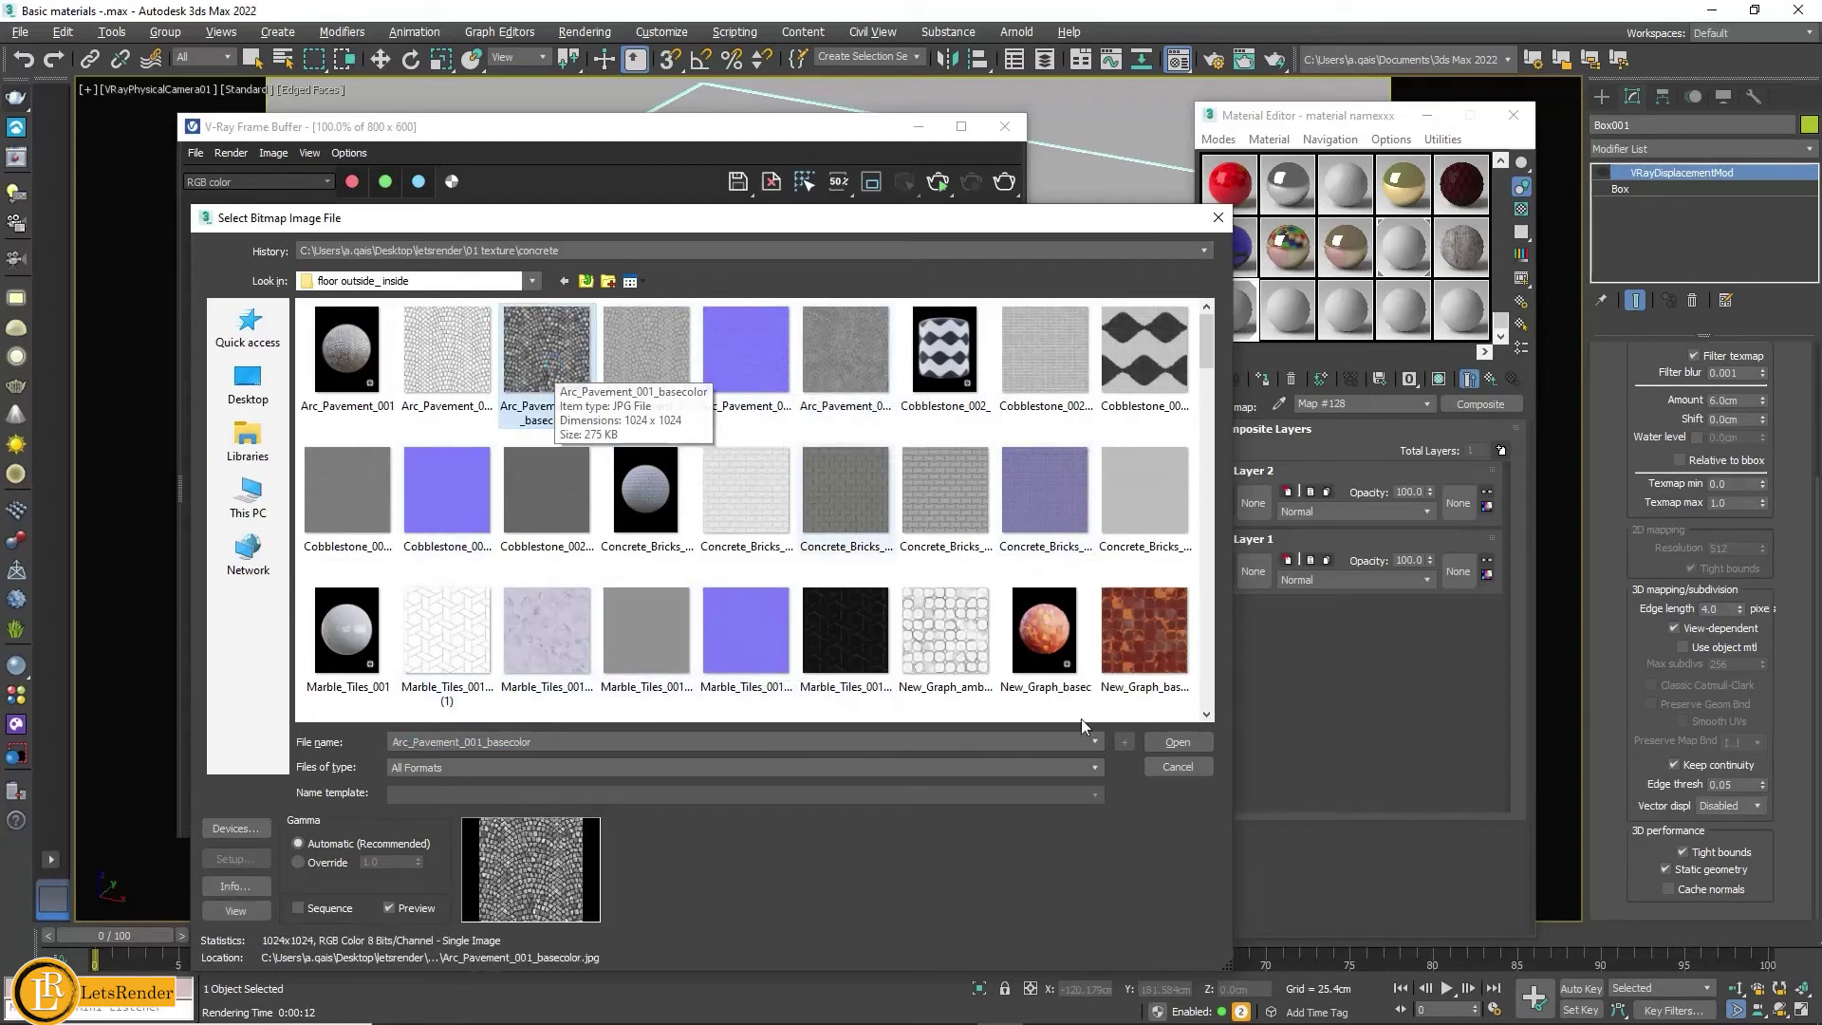
pyautogui.click(1182, 745)
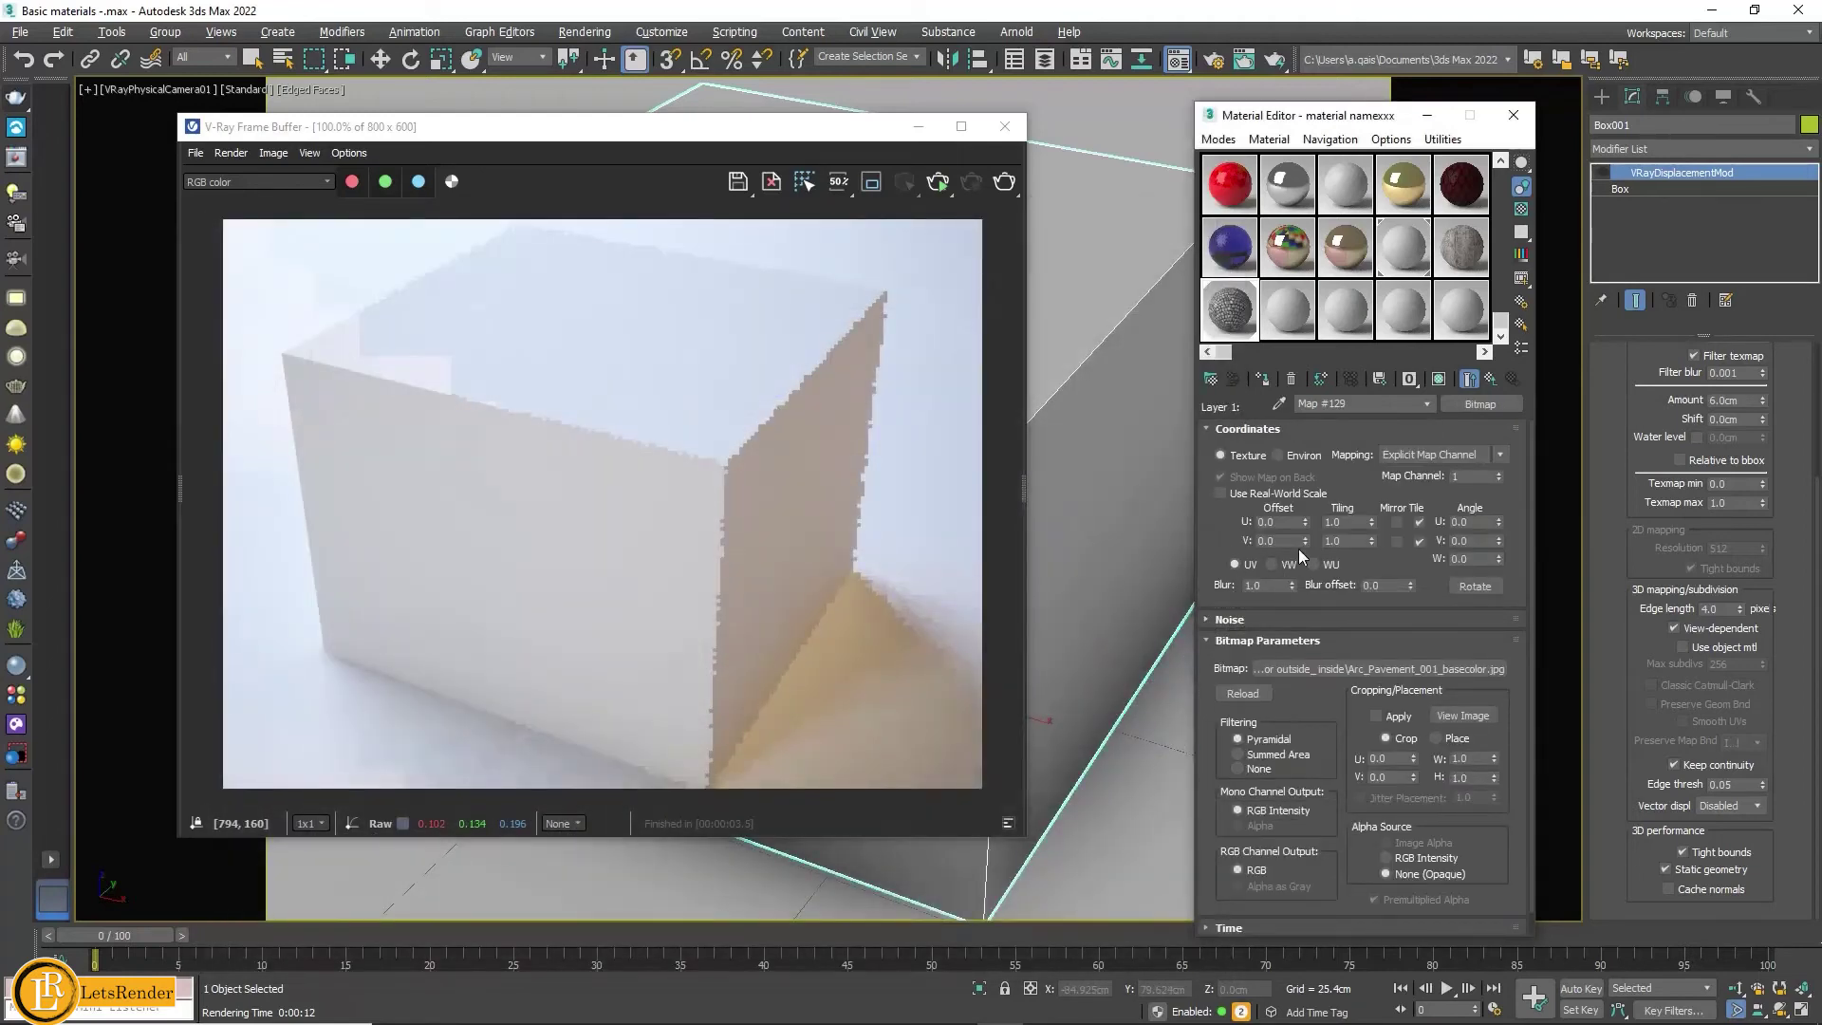
pyautogui.click(1435, 381)
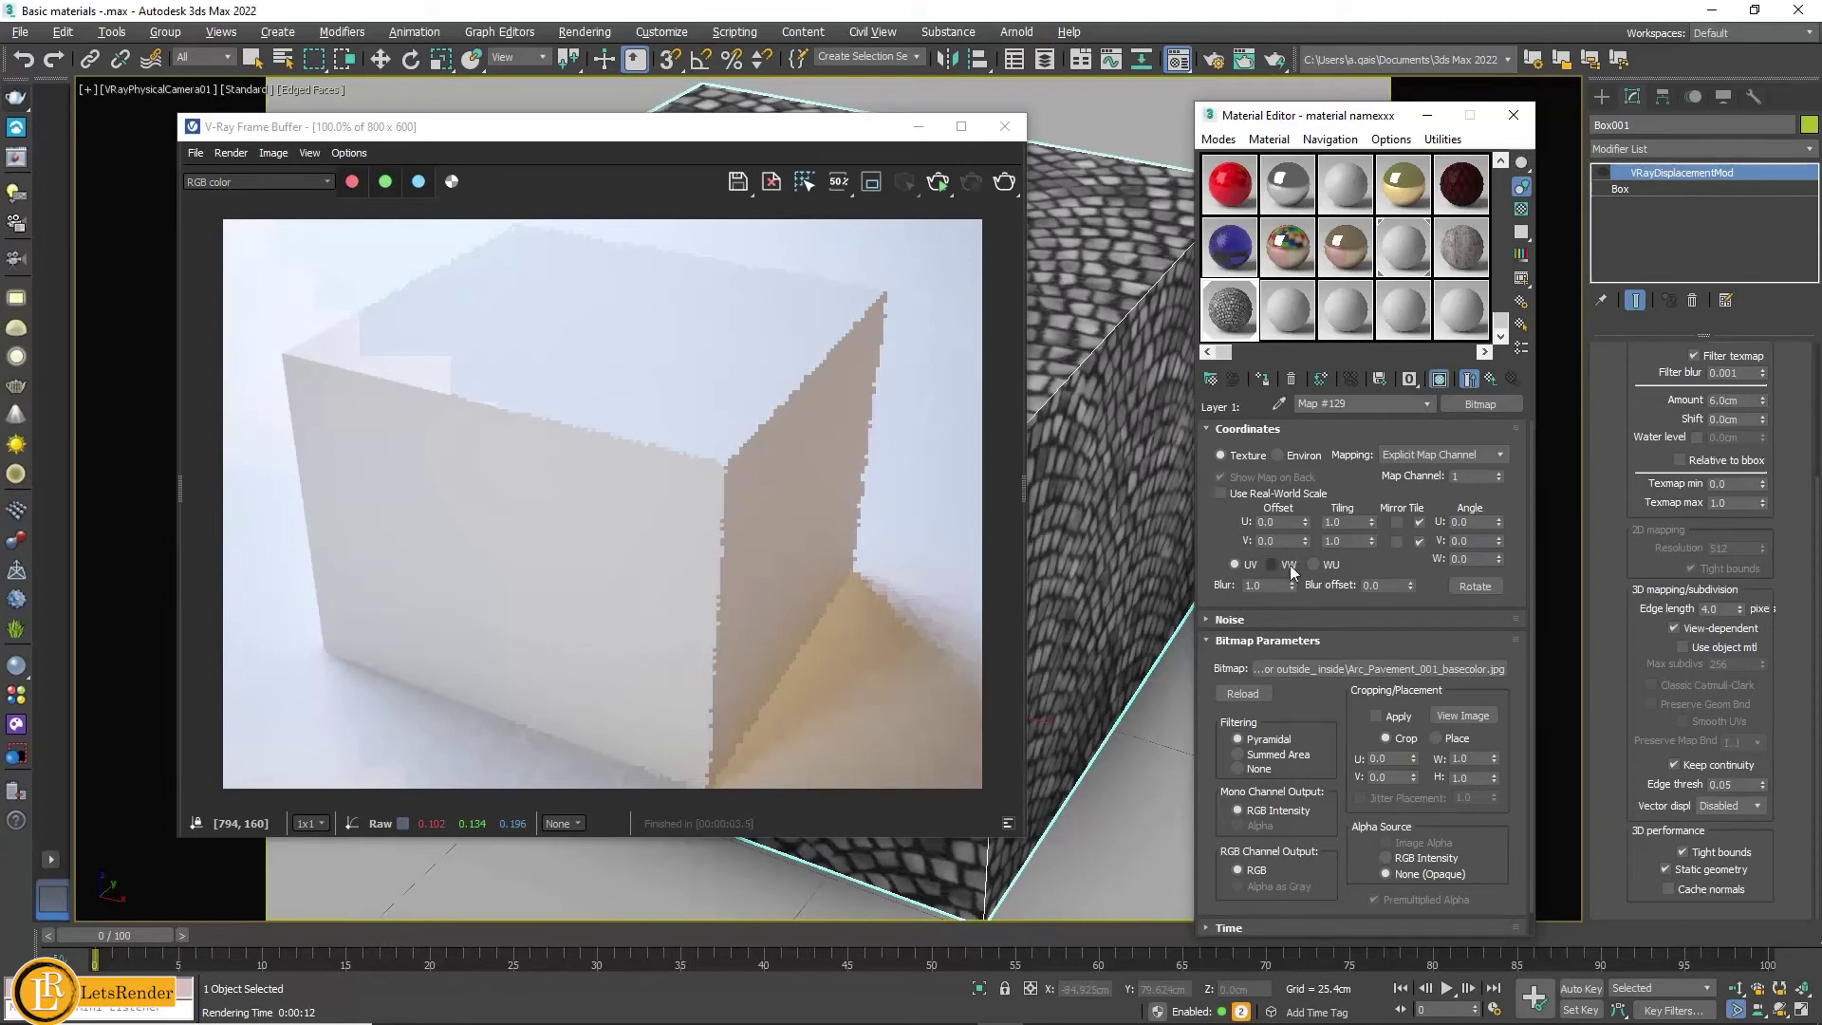
pyautogui.write('0.01')
pyautogui.click(1487, 381)
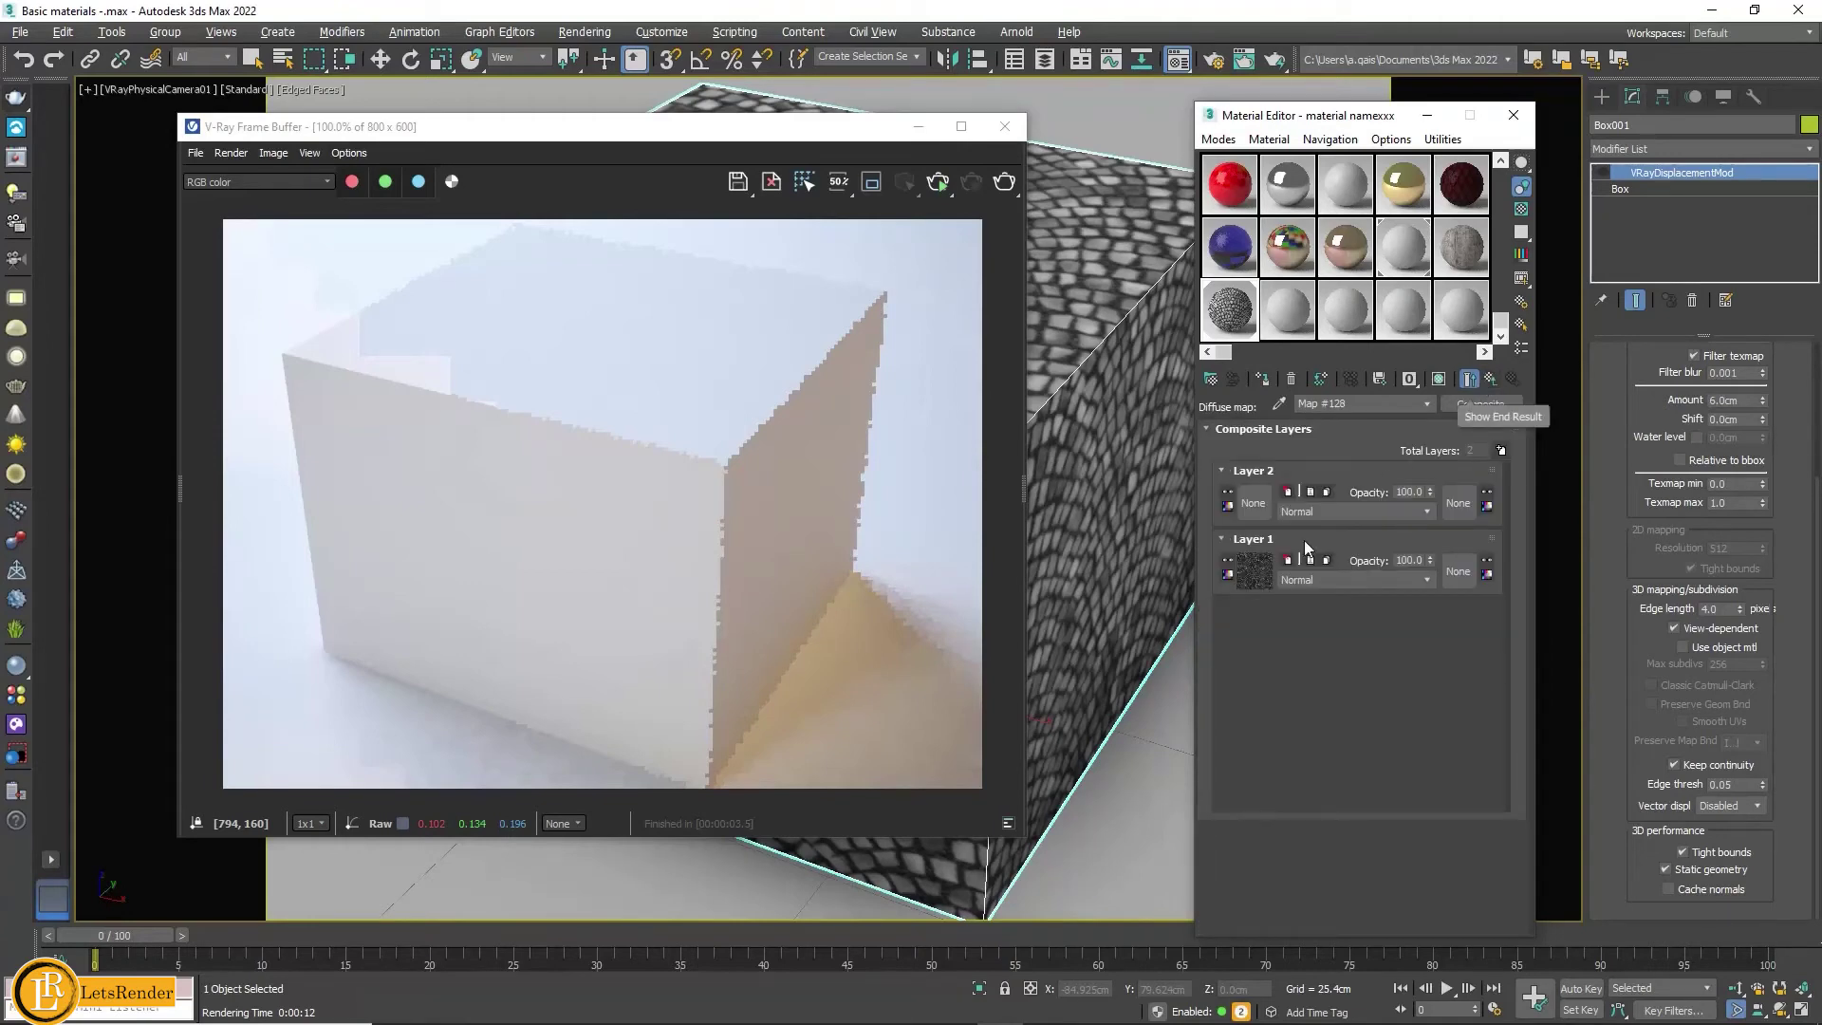
# Step: Load Arc_Pavement_001_ambientOcclusion as Layer 2's bitmap and show it in the viewport
pyautogui.click(1257, 513)
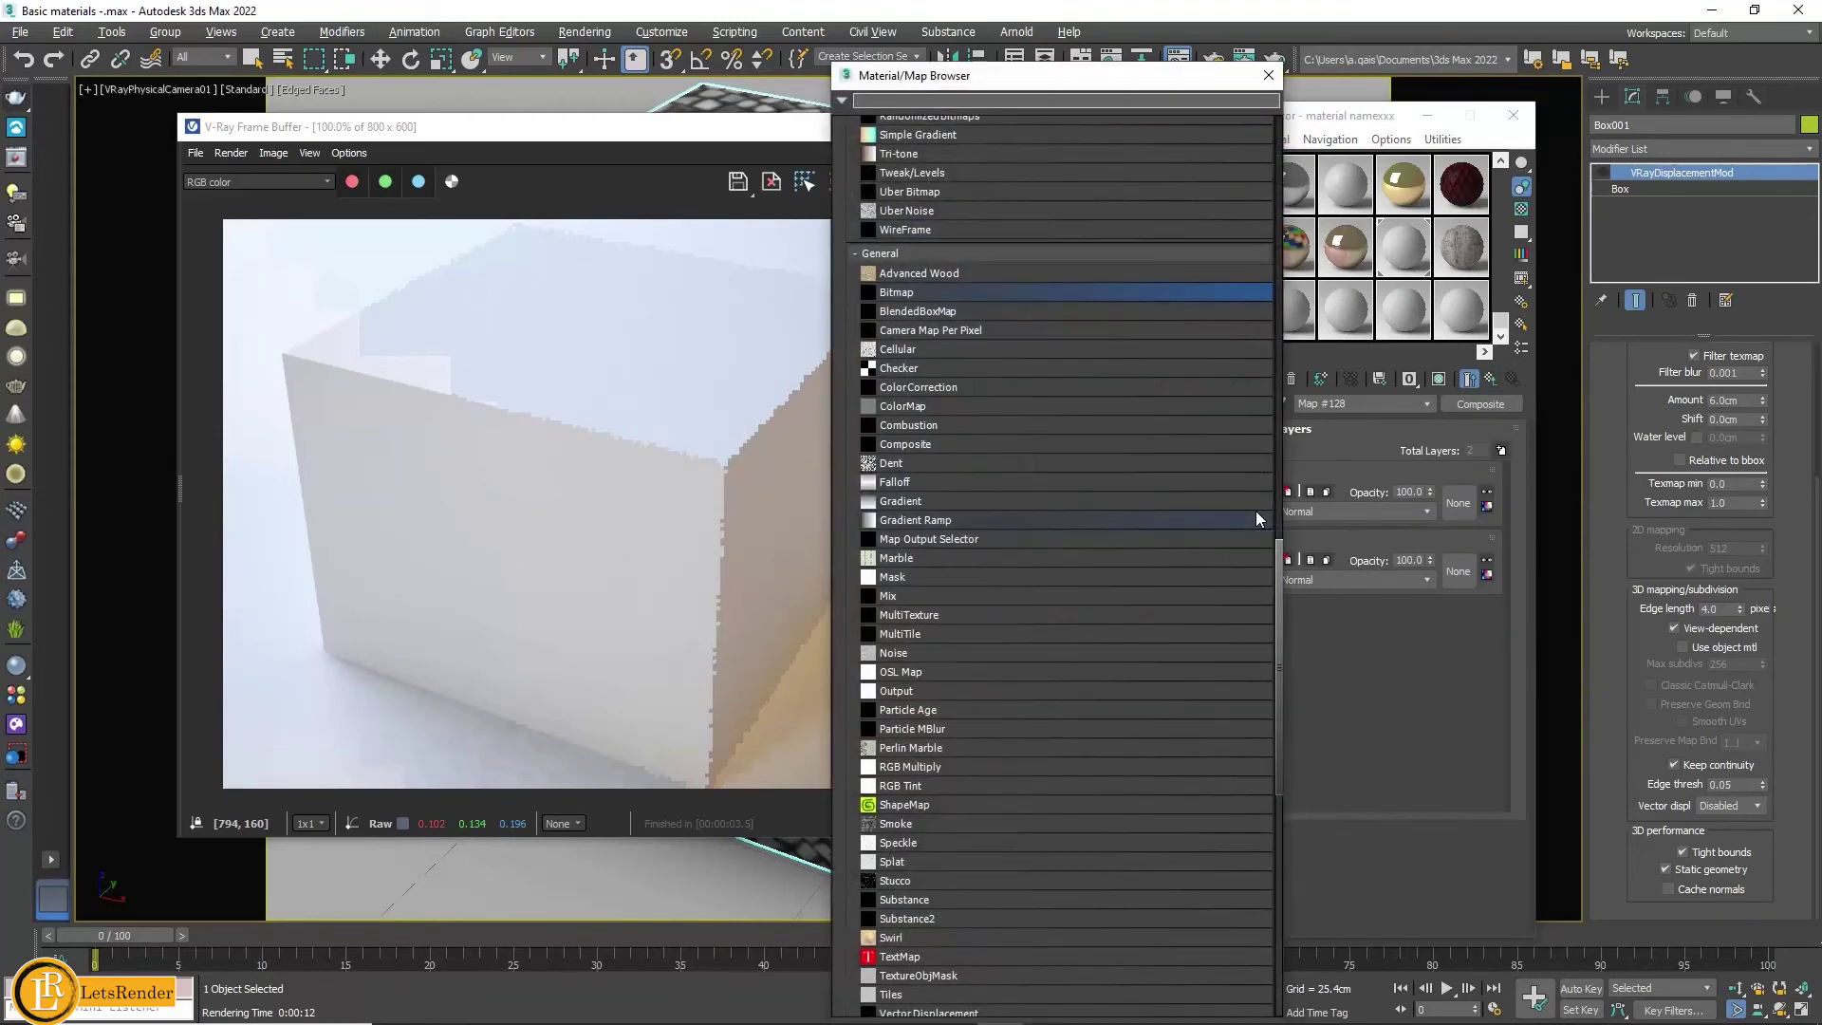
pyautogui.doubleClick(914, 295)
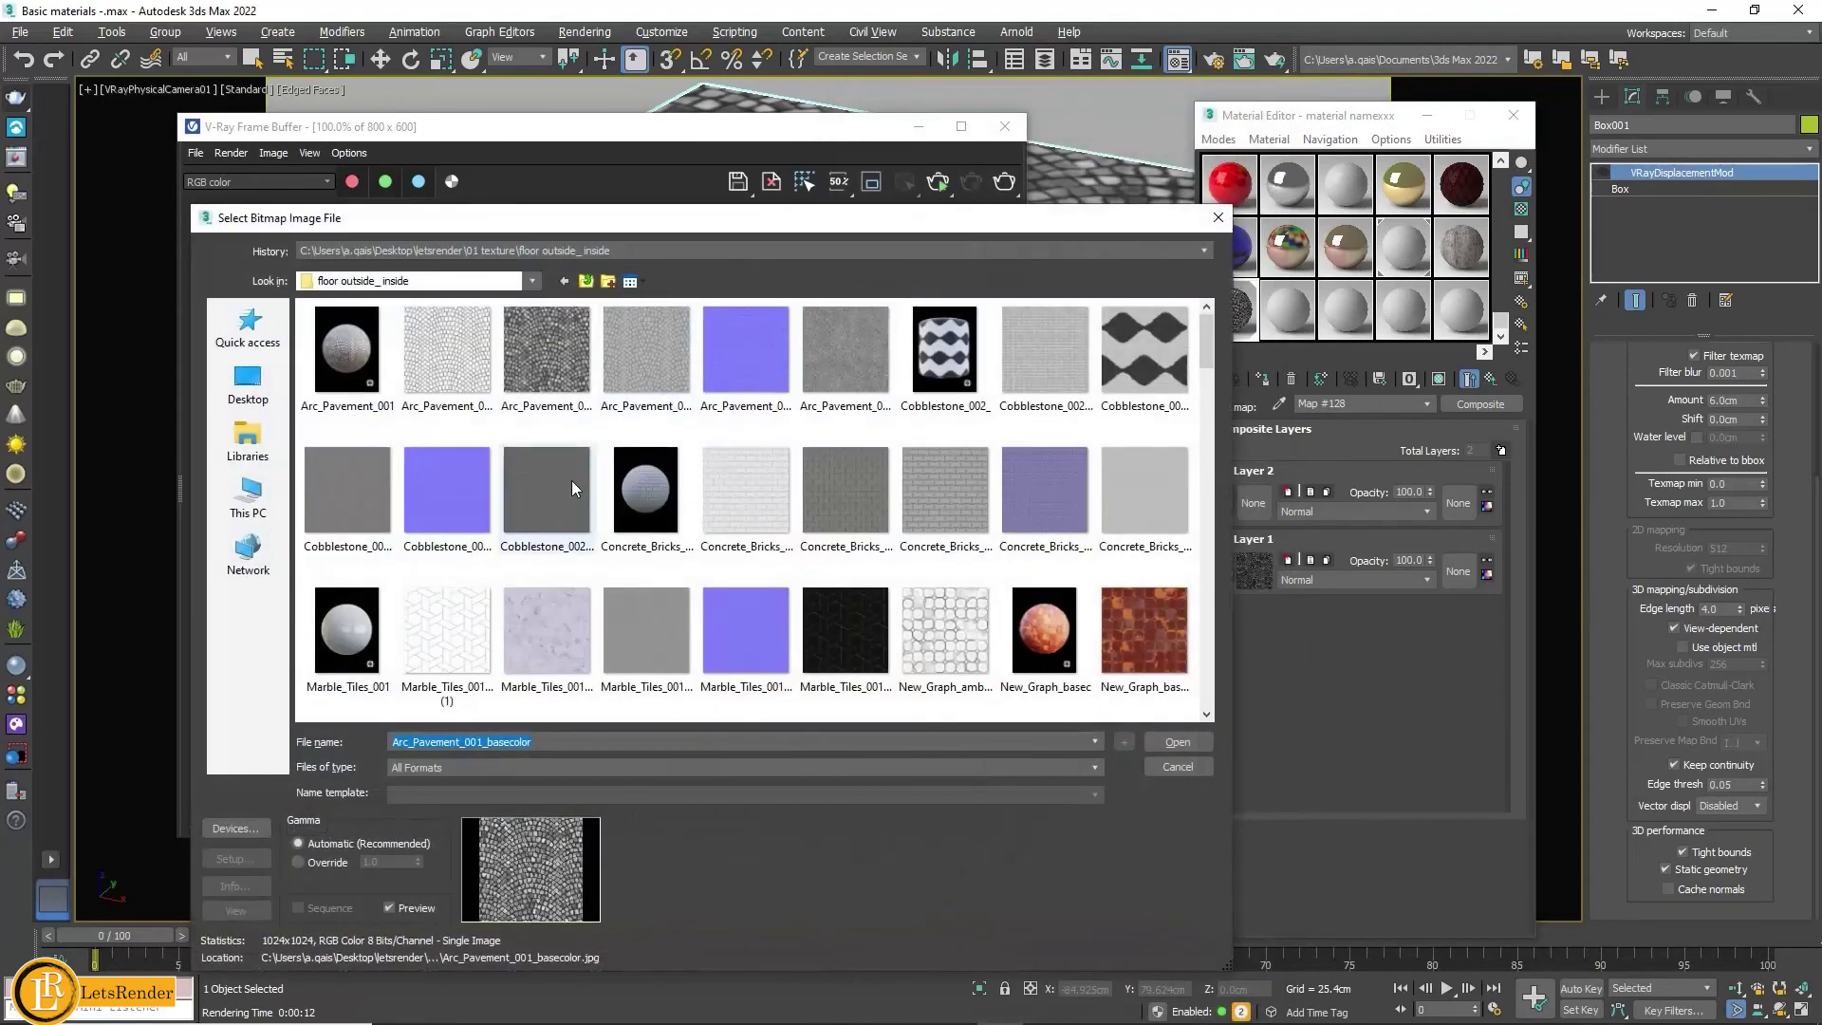
pyautogui.click(446, 366)
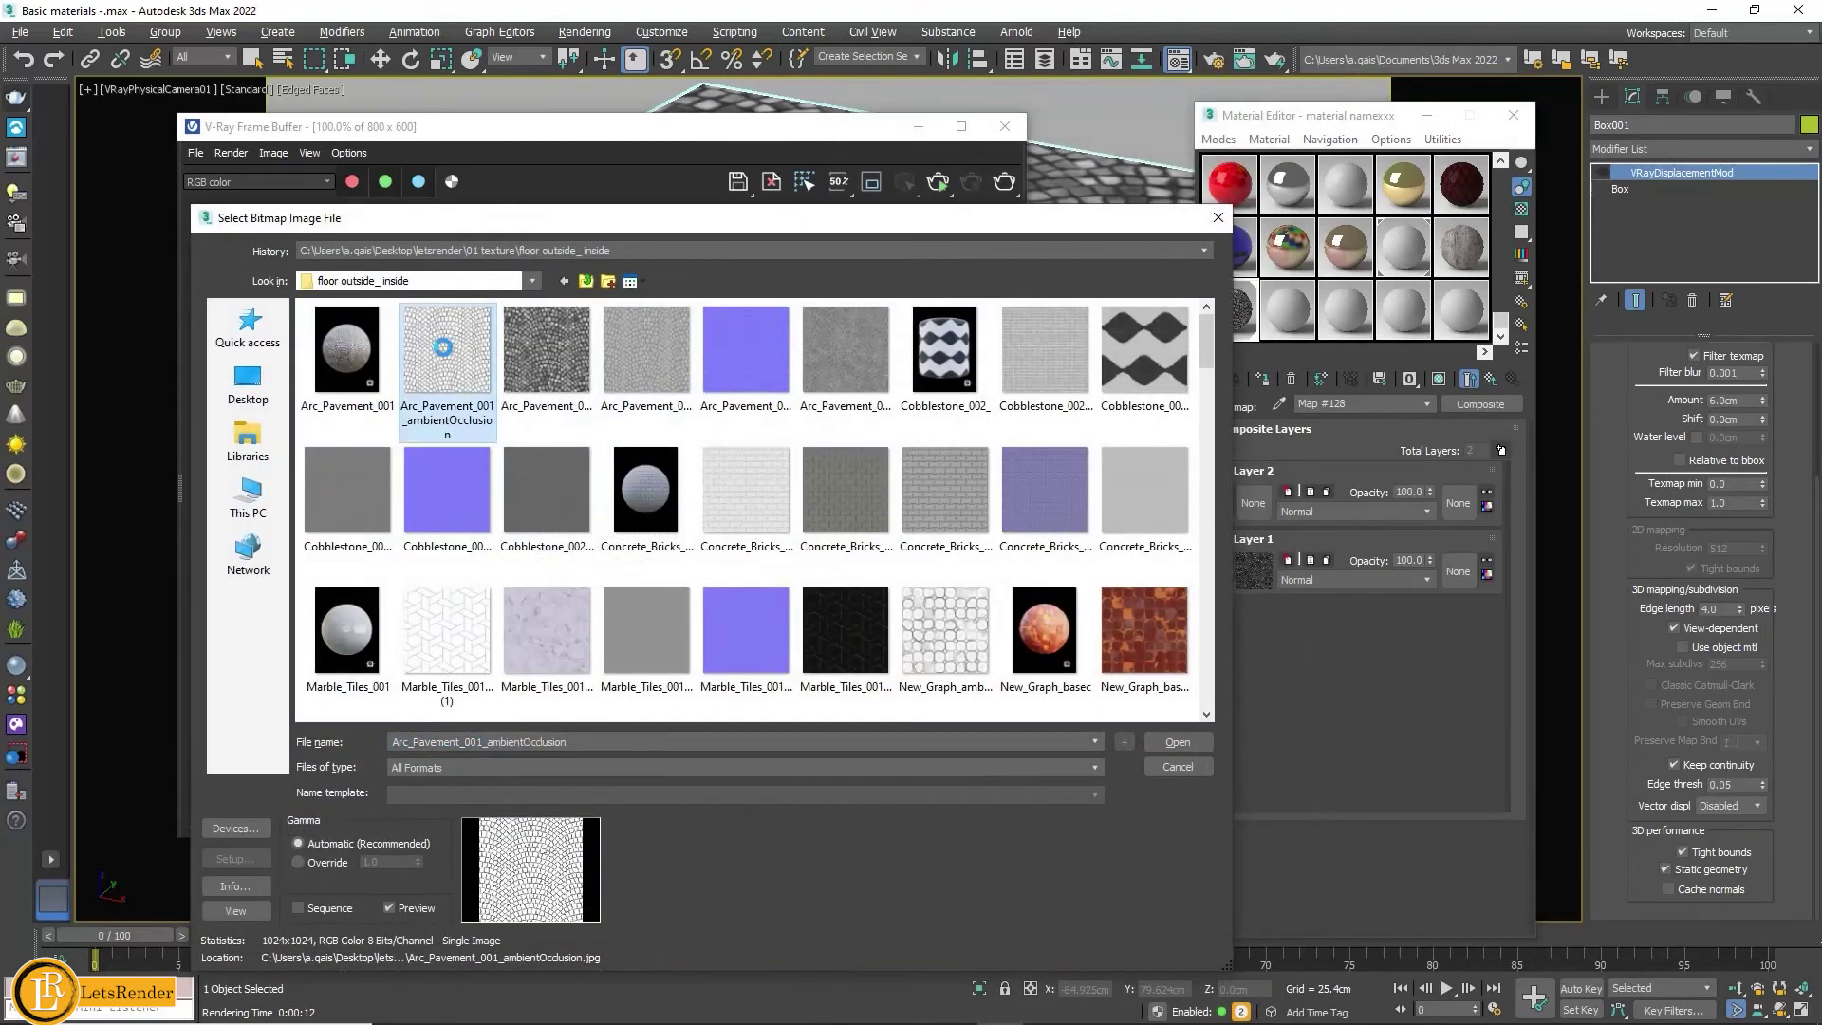
pyautogui.click(1175, 742)
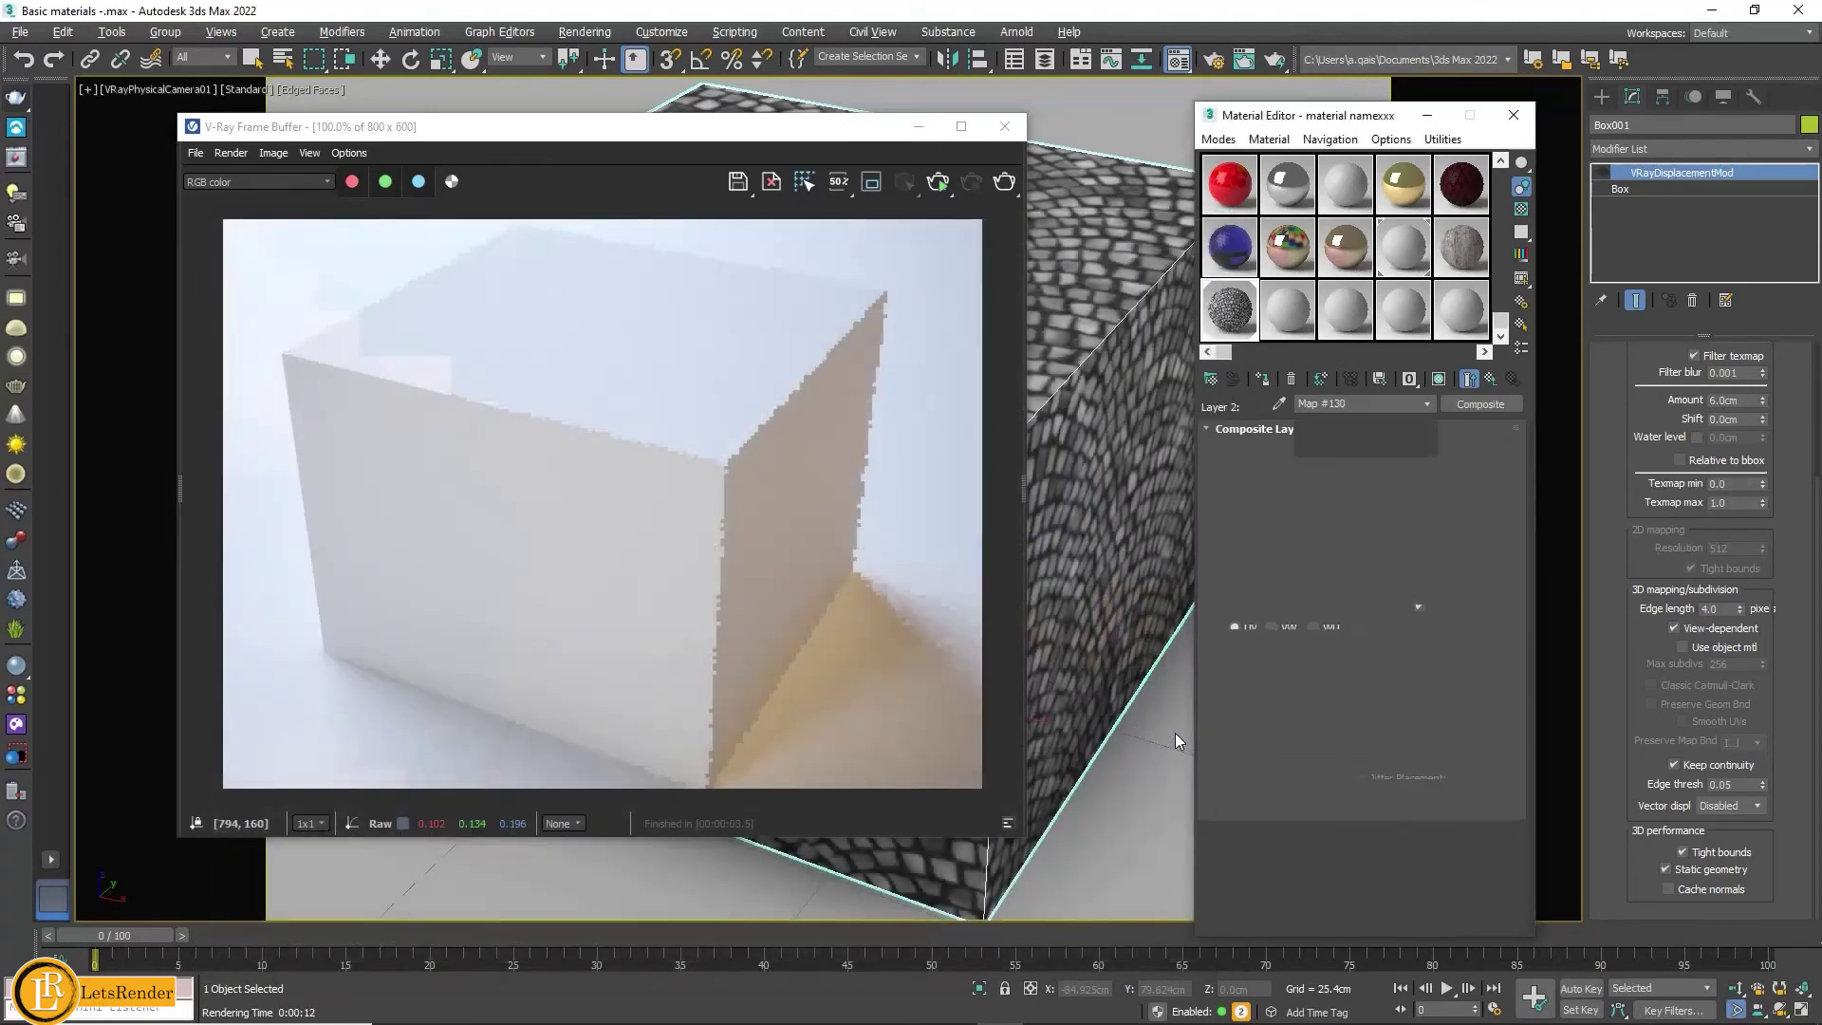
pyautogui.click(1440, 378)
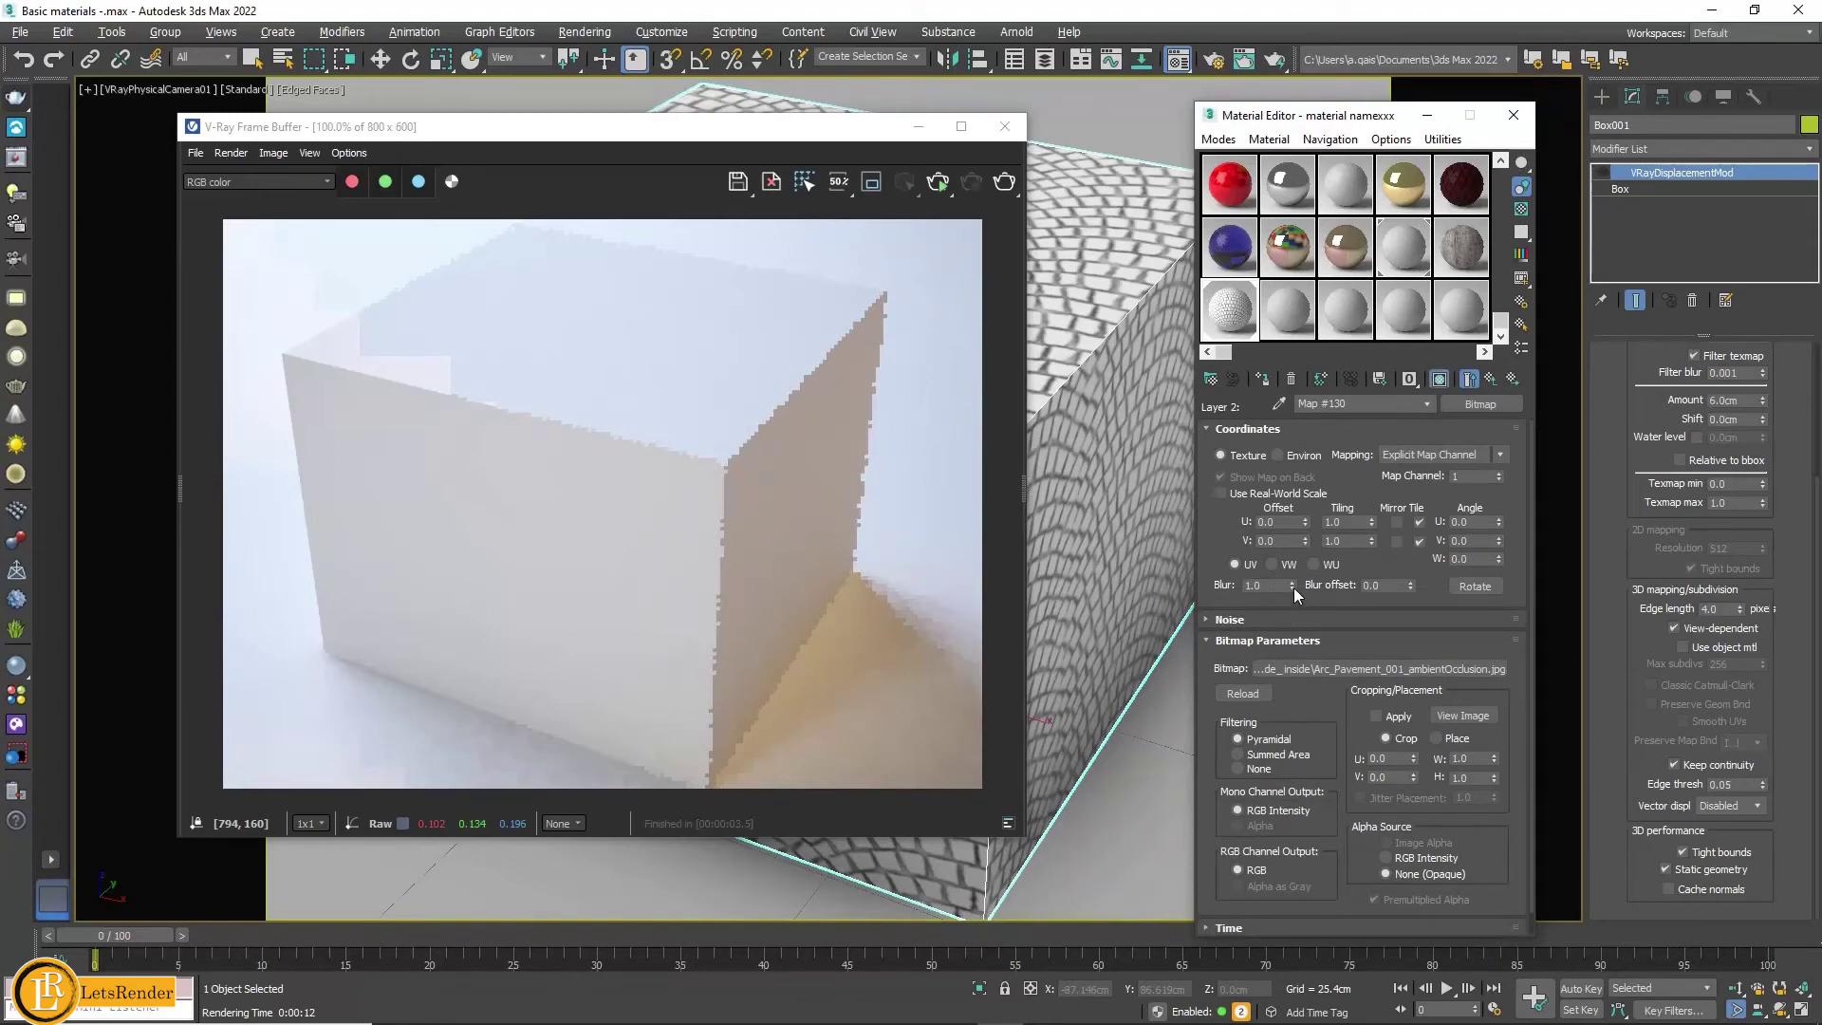
# Step: Set the ambient occlusion bitmap to blur 0.01, filtering None, and blend Layer 2 as Multiply
pyautogui.moveTo(1292, 586); pyautogui.dragTo(1289, 623)
pyautogui.click(1238, 753)
pyautogui.click(1490, 379)
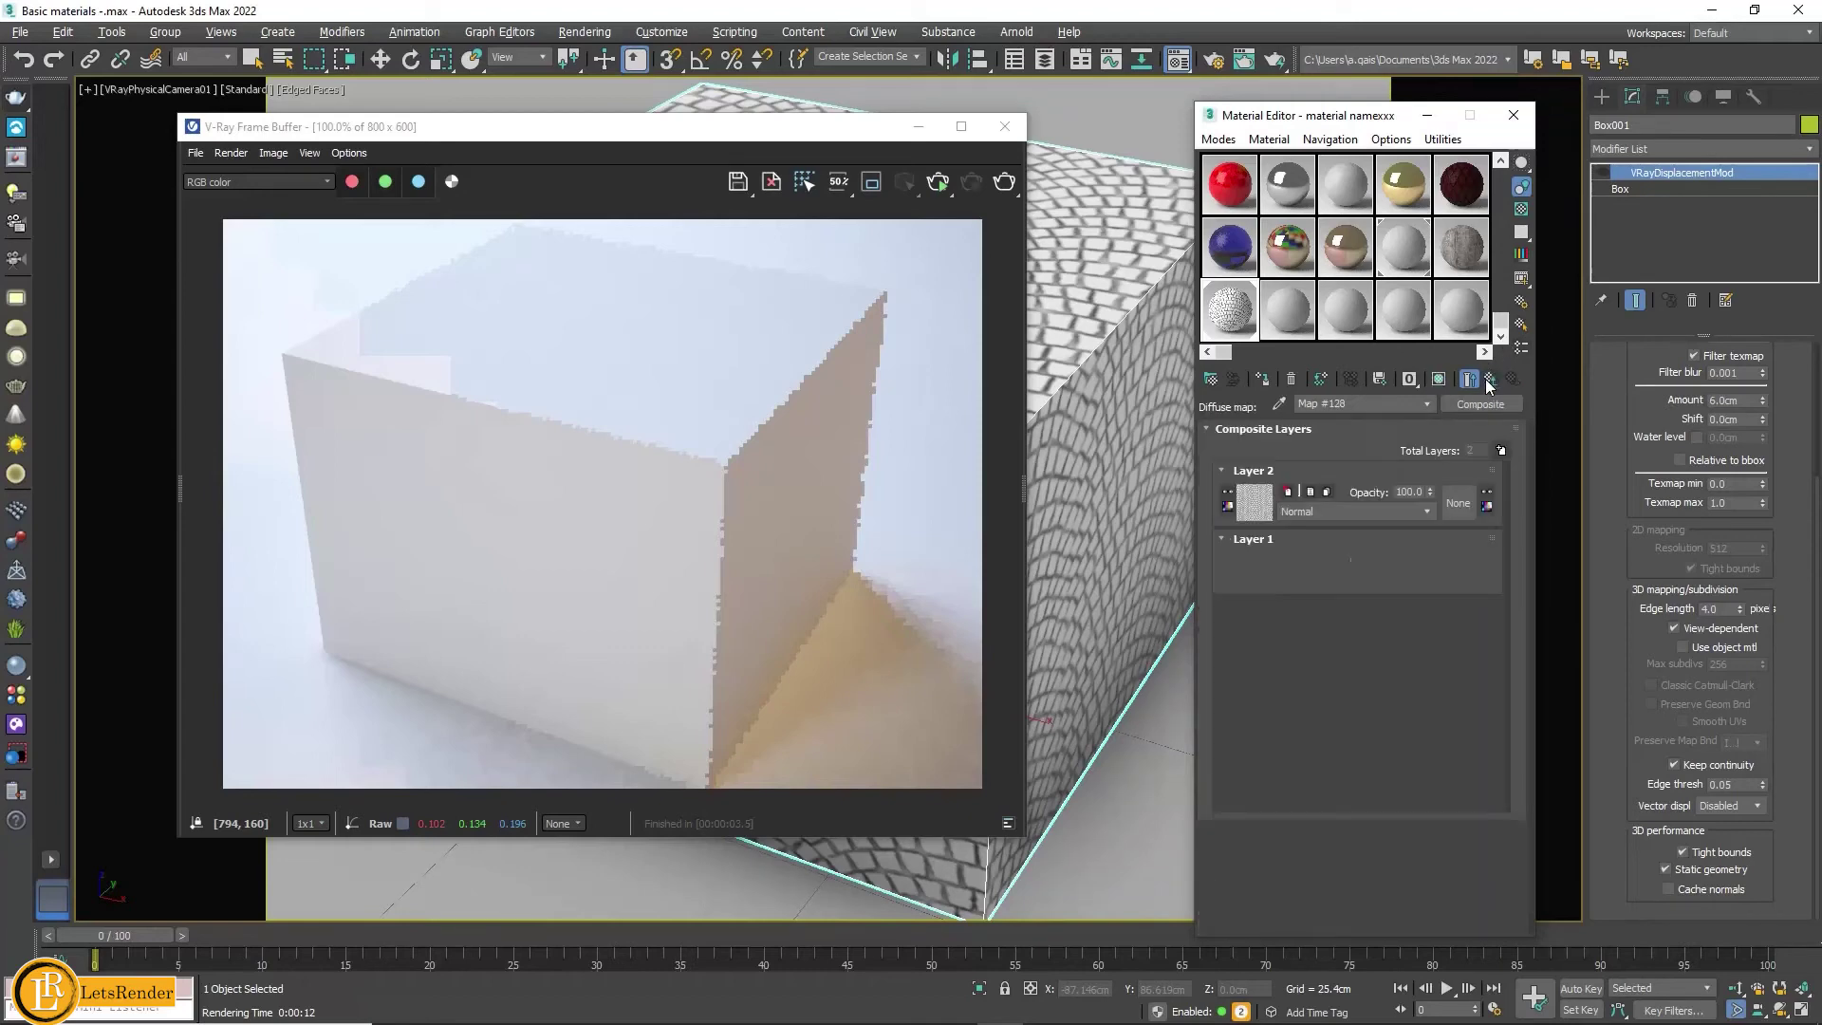
pyautogui.click(1323, 510)
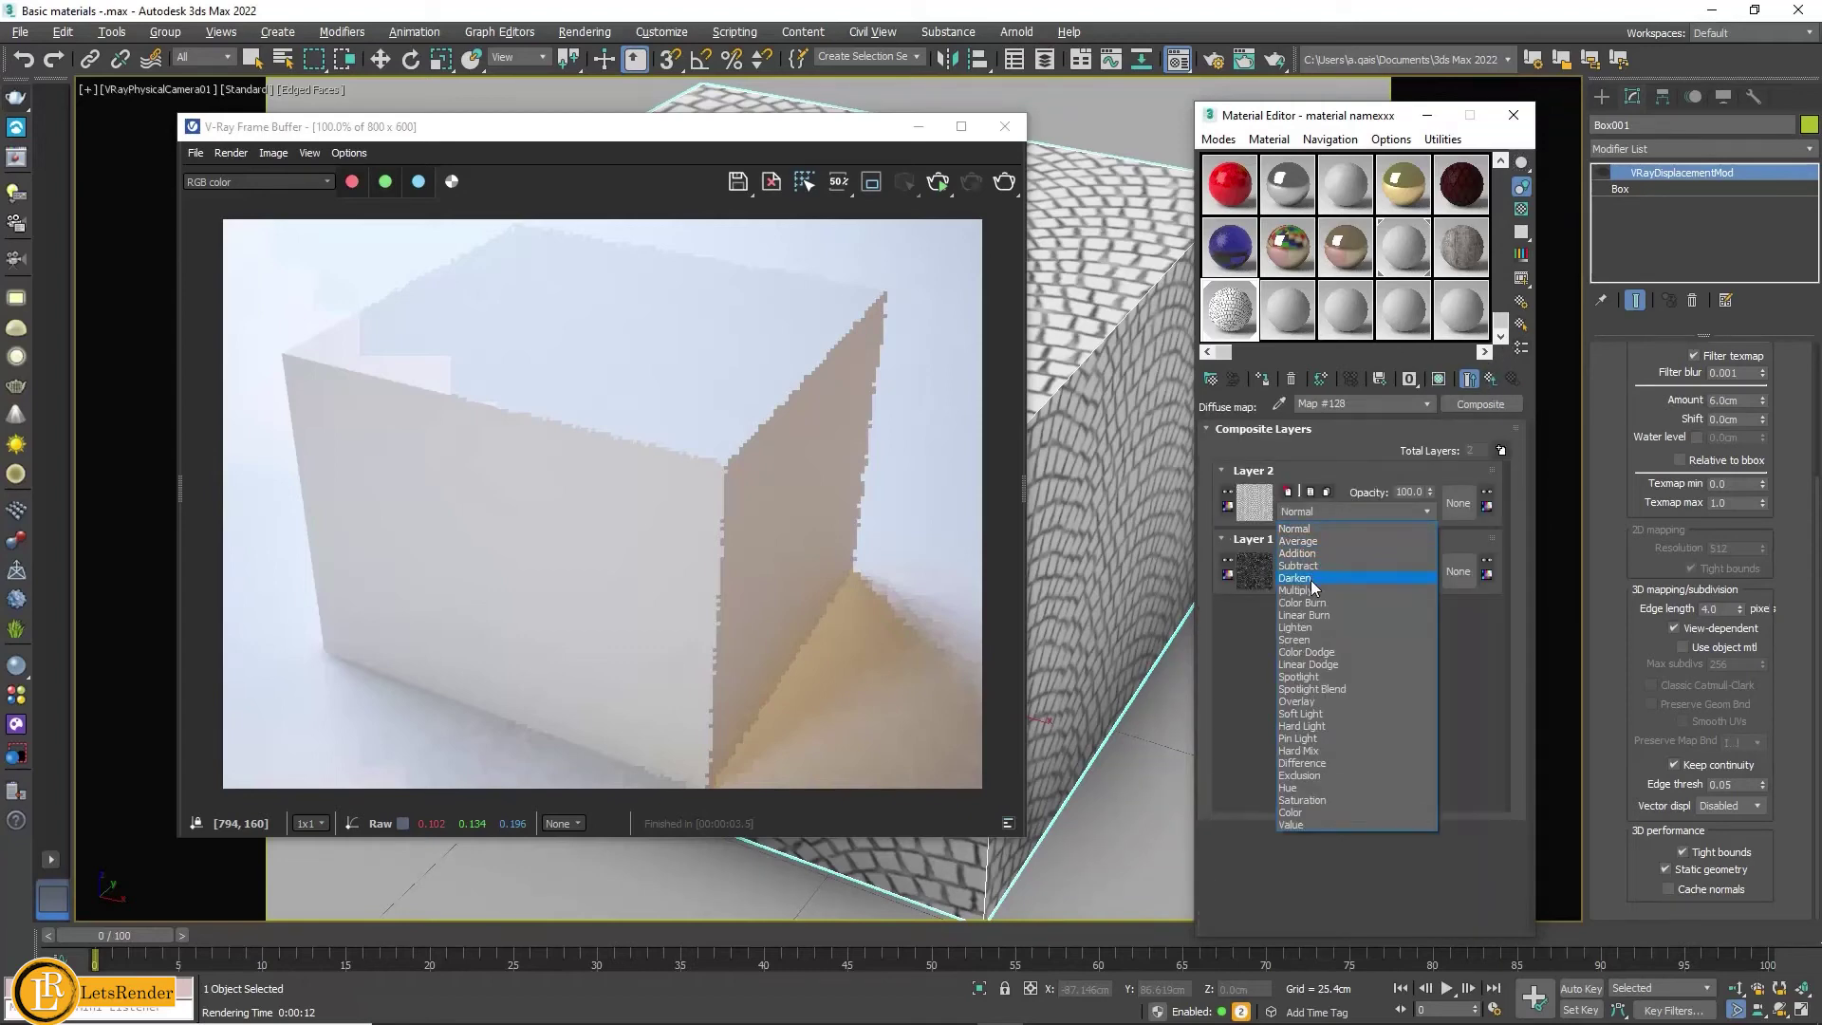
pyautogui.click(1312, 591)
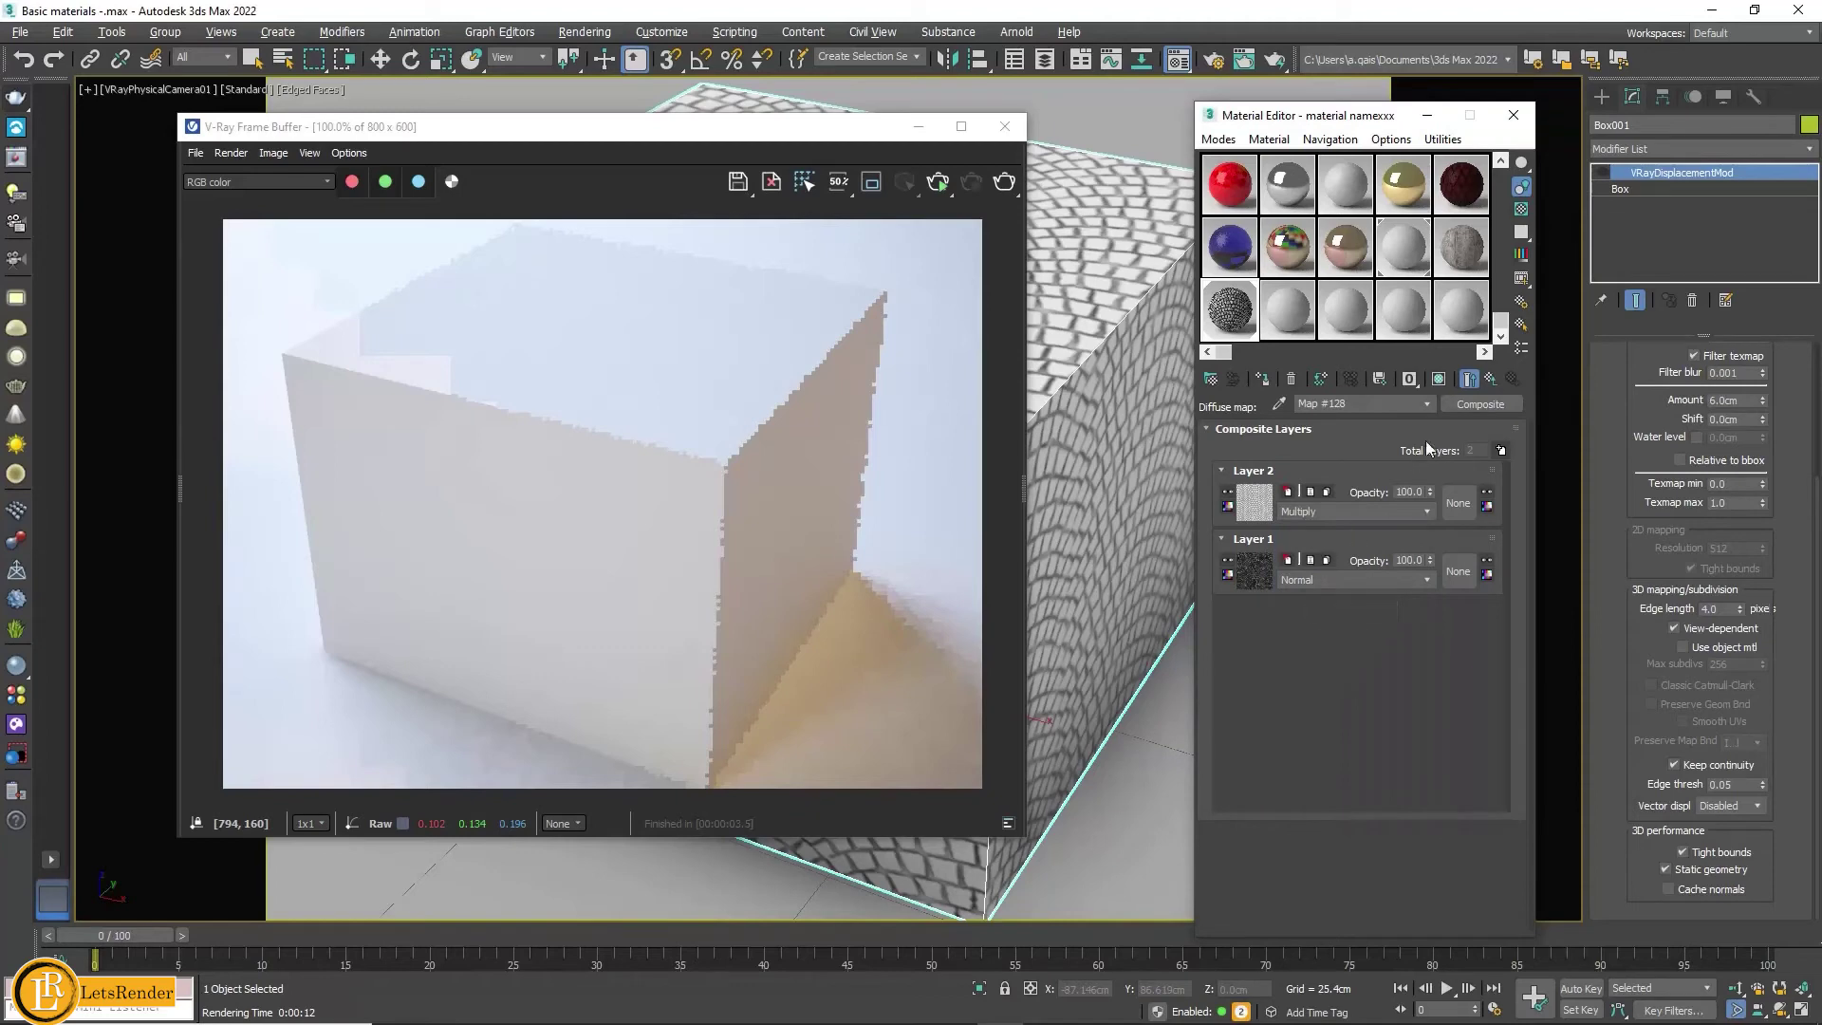
pyautogui.click(1442, 381)
# Step: Put a VRayBump2Normal map in the material's Bump slot
pyautogui.click(1490, 380)
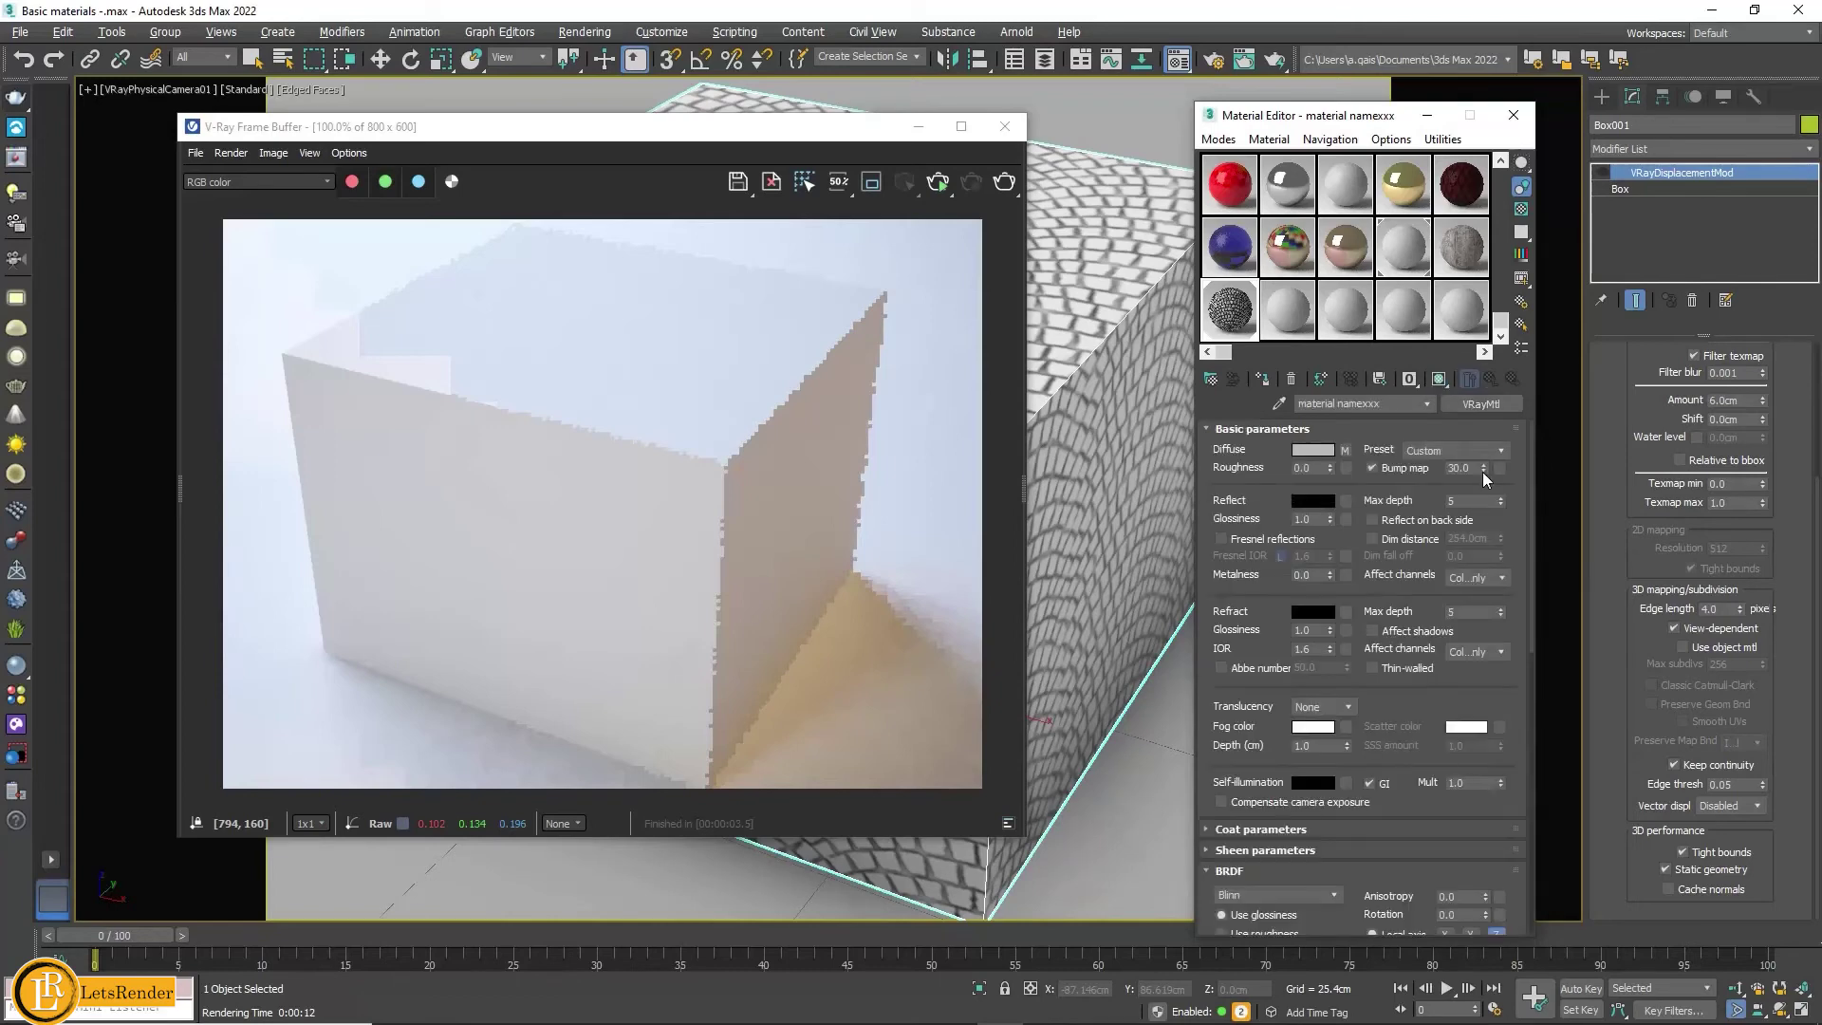
pyautogui.scroll(-5, 1458, 690)
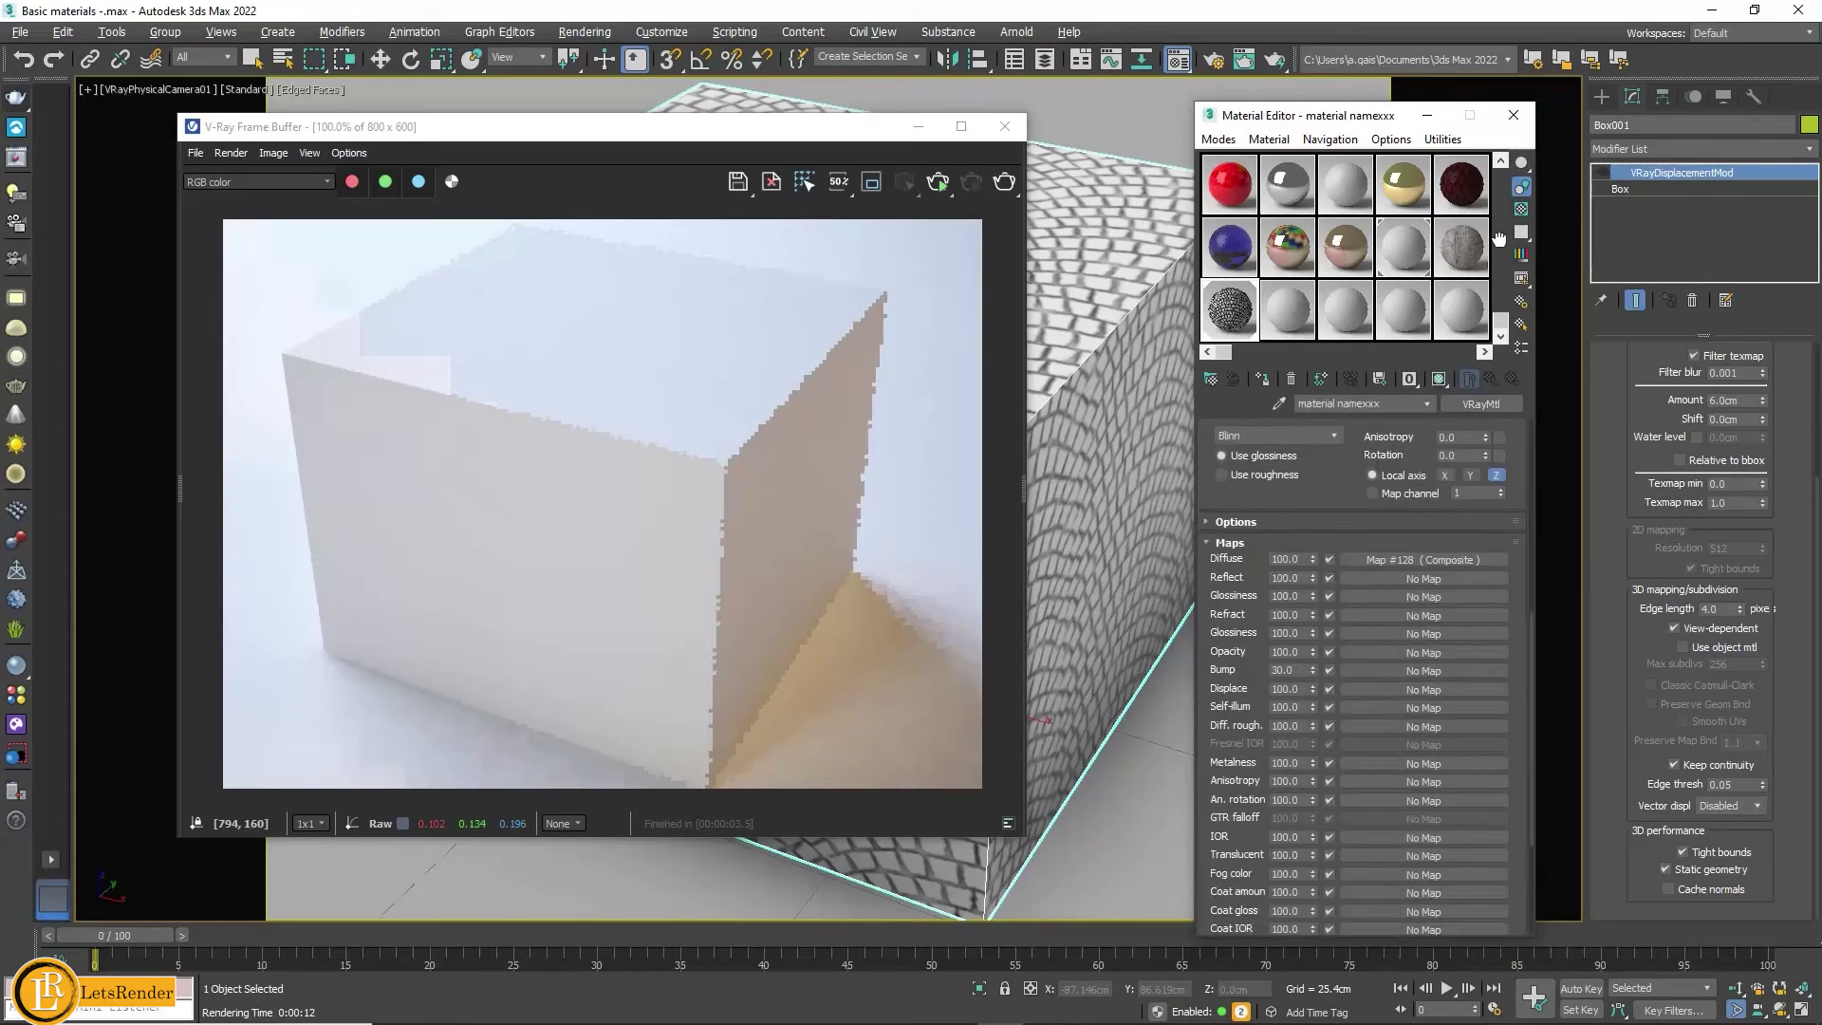
pyautogui.click(1385, 673)
pyautogui.scroll(-3, 1061, 647)
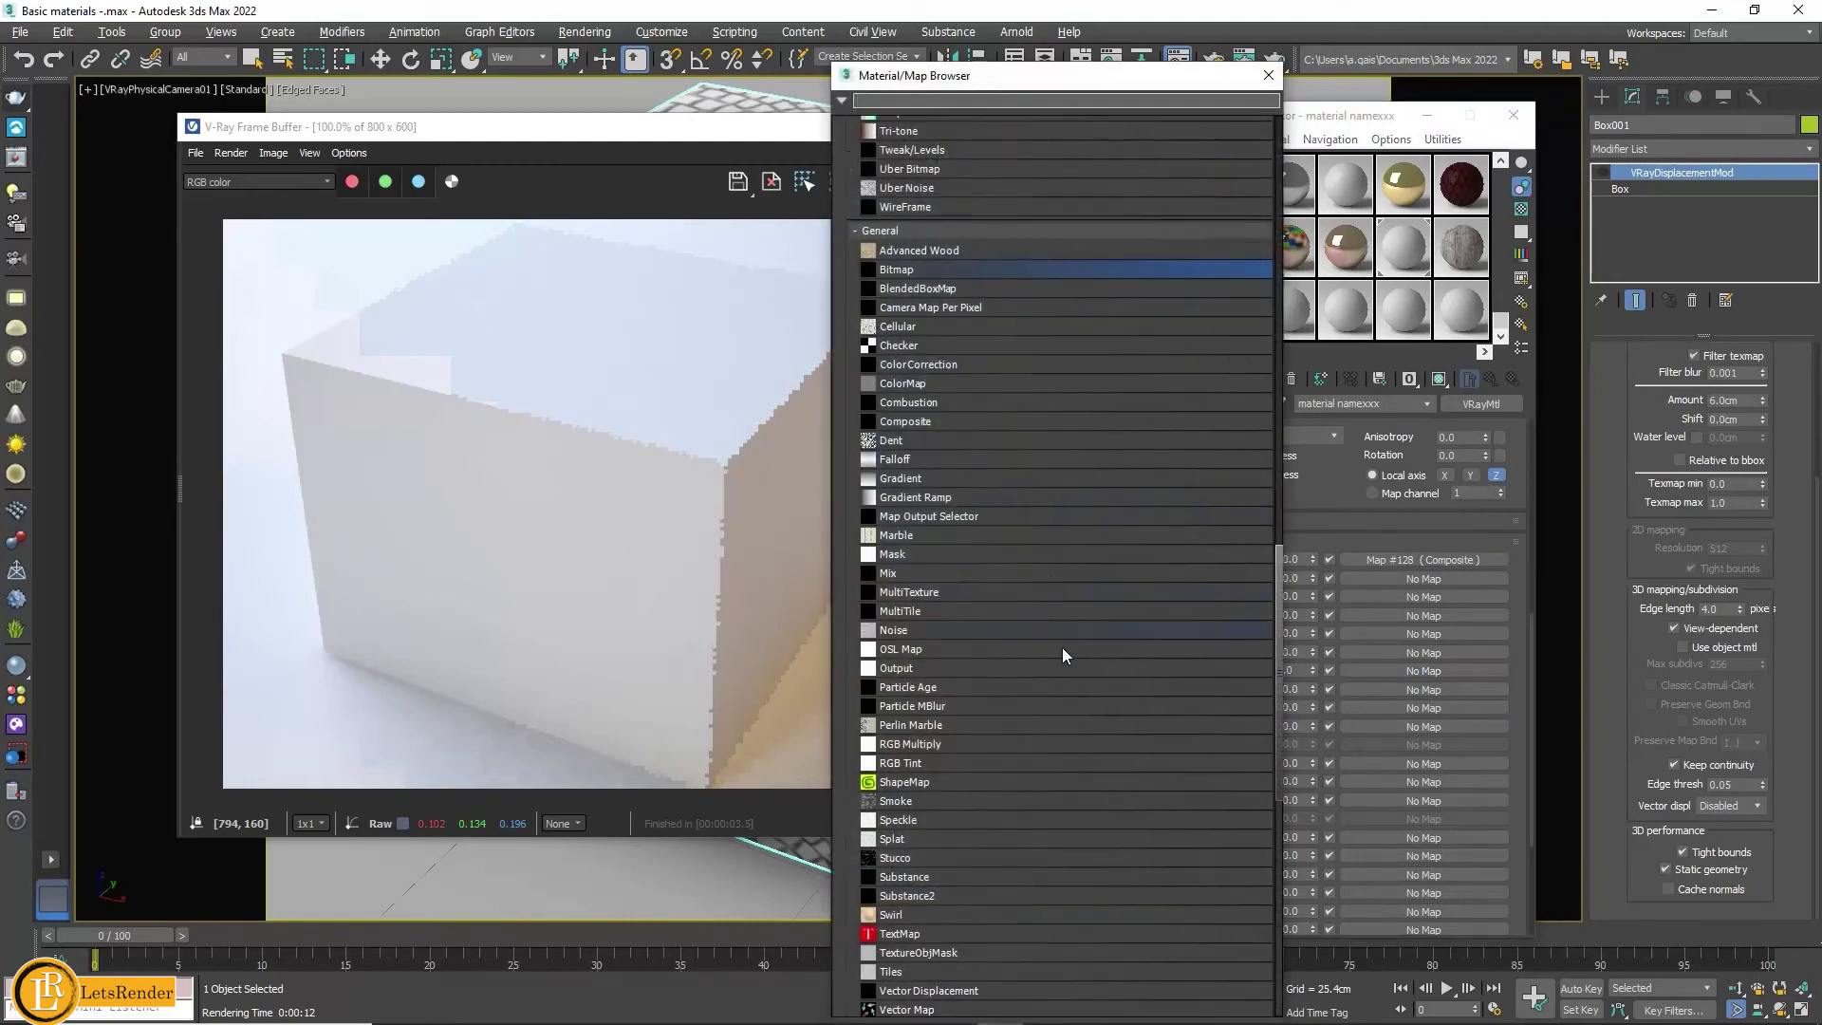
pyautogui.scroll(-5, 1089, 675)
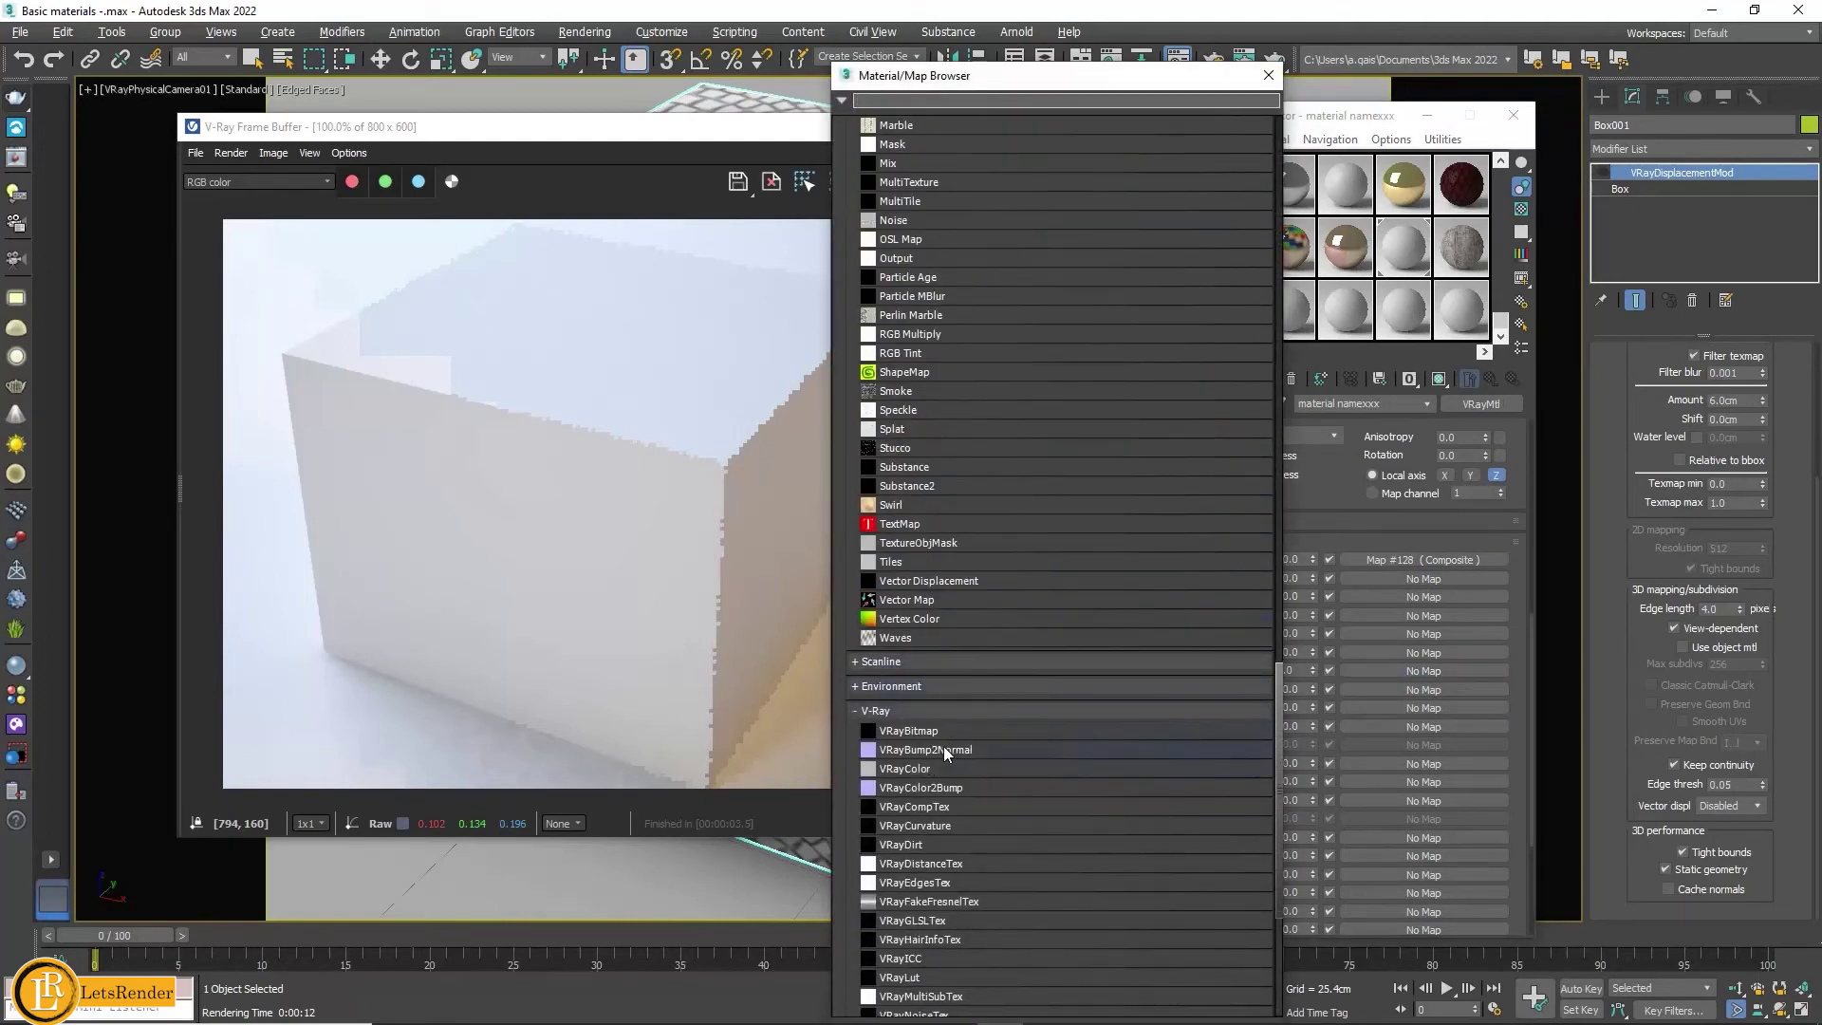
pyautogui.doubleClick(943, 746)
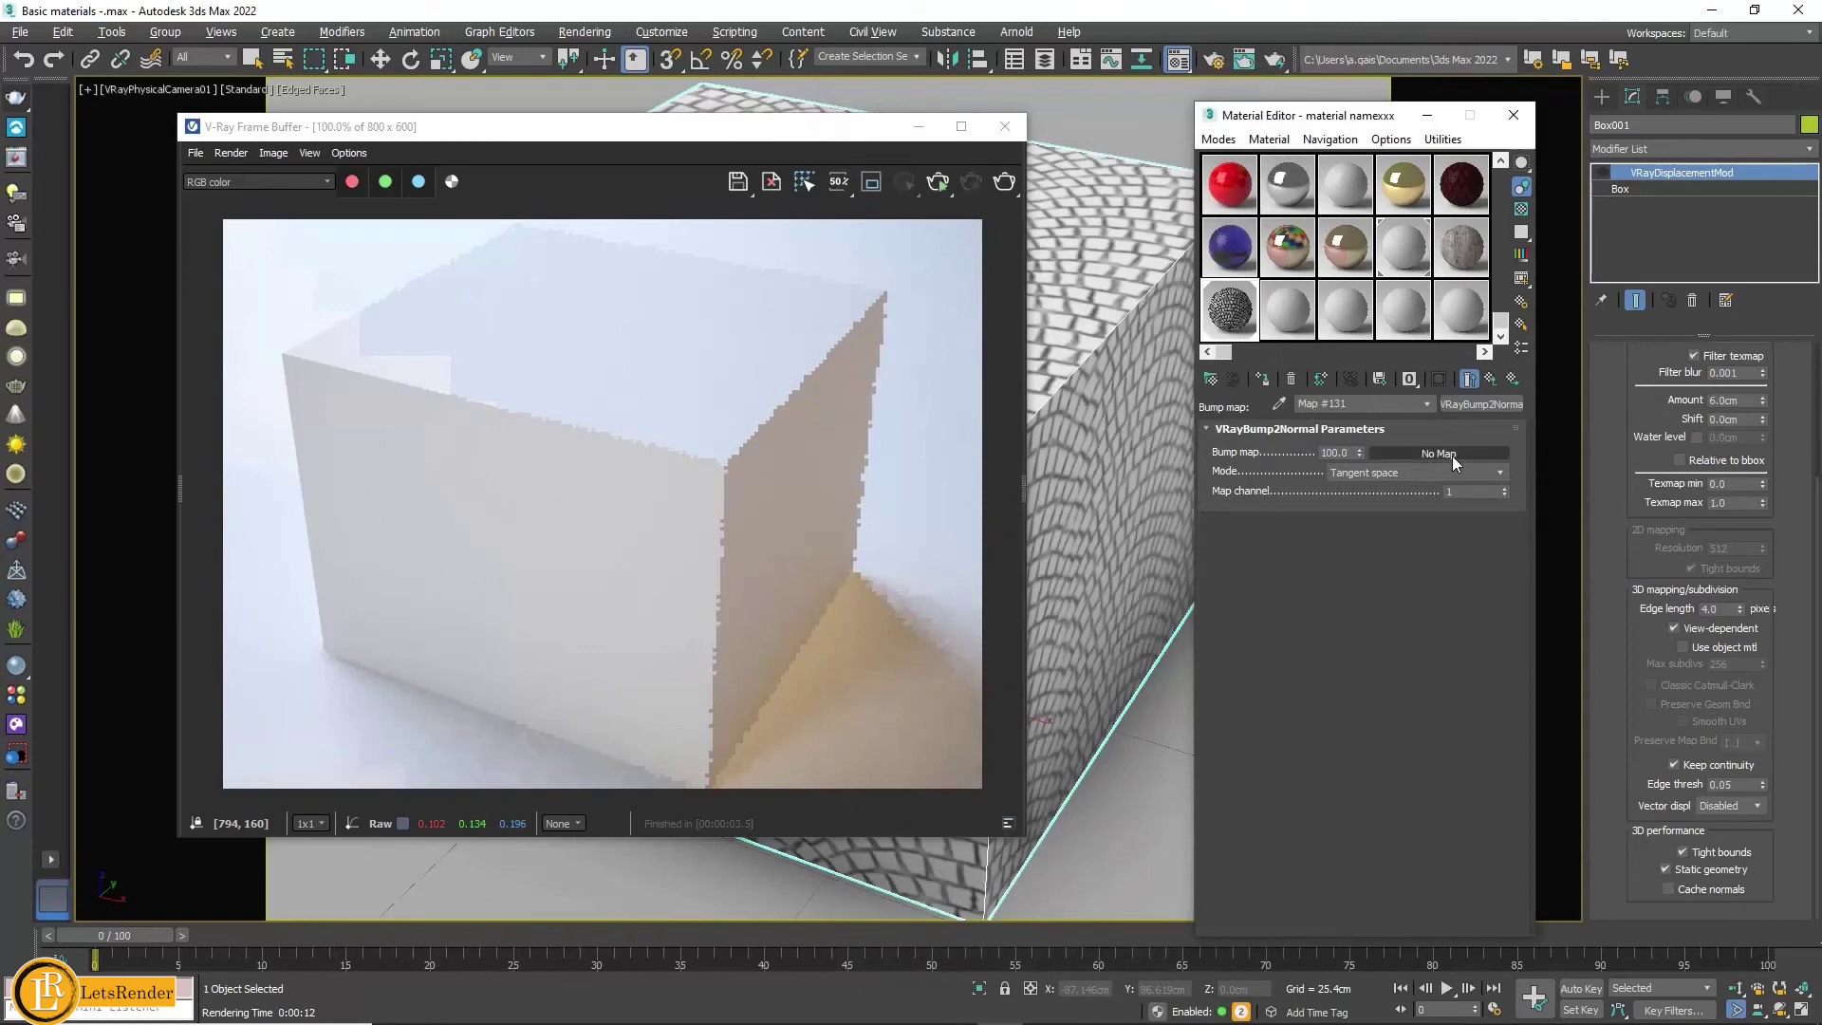
pyautogui.click(1452, 455)
# Step: Load Arc_Pavement_001_normal into the normal bump, shown in viewport with filtering None
pyautogui.scroll(4, 987, 321)
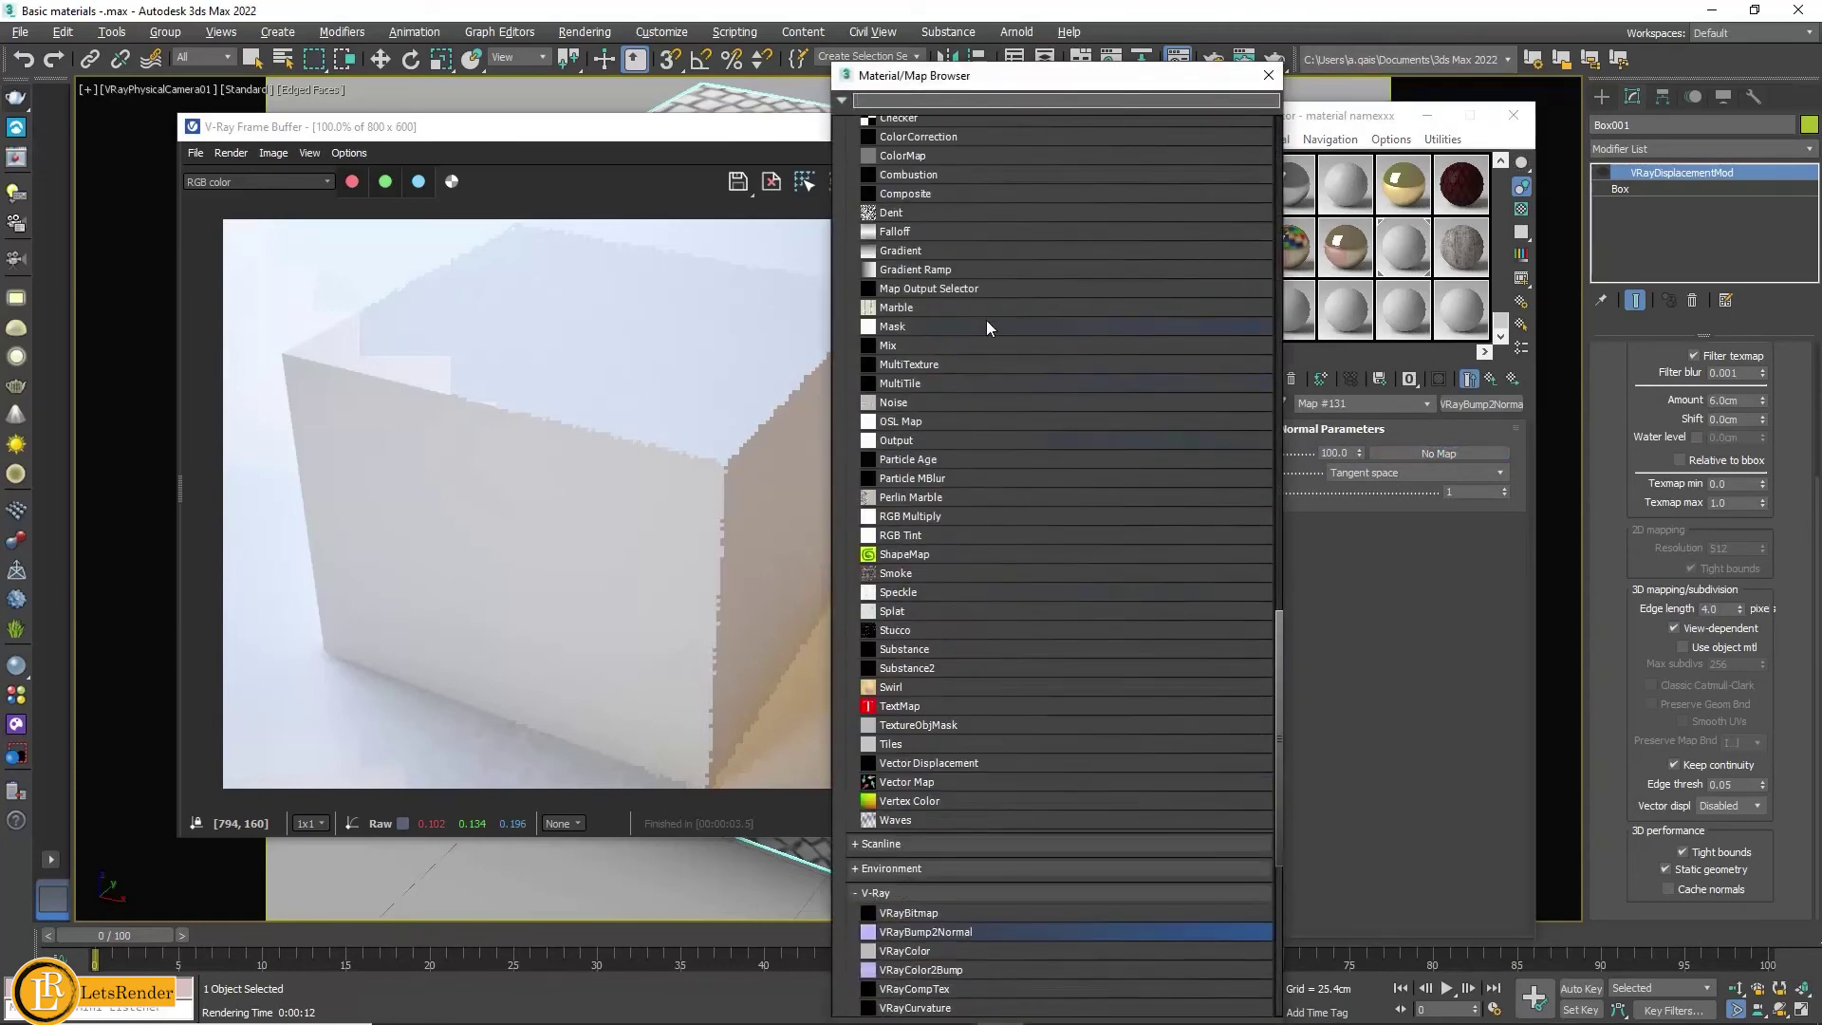
pyautogui.scroll(2, 987, 321)
pyautogui.scroll(3, 964, 320)
pyautogui.click(926, 293)
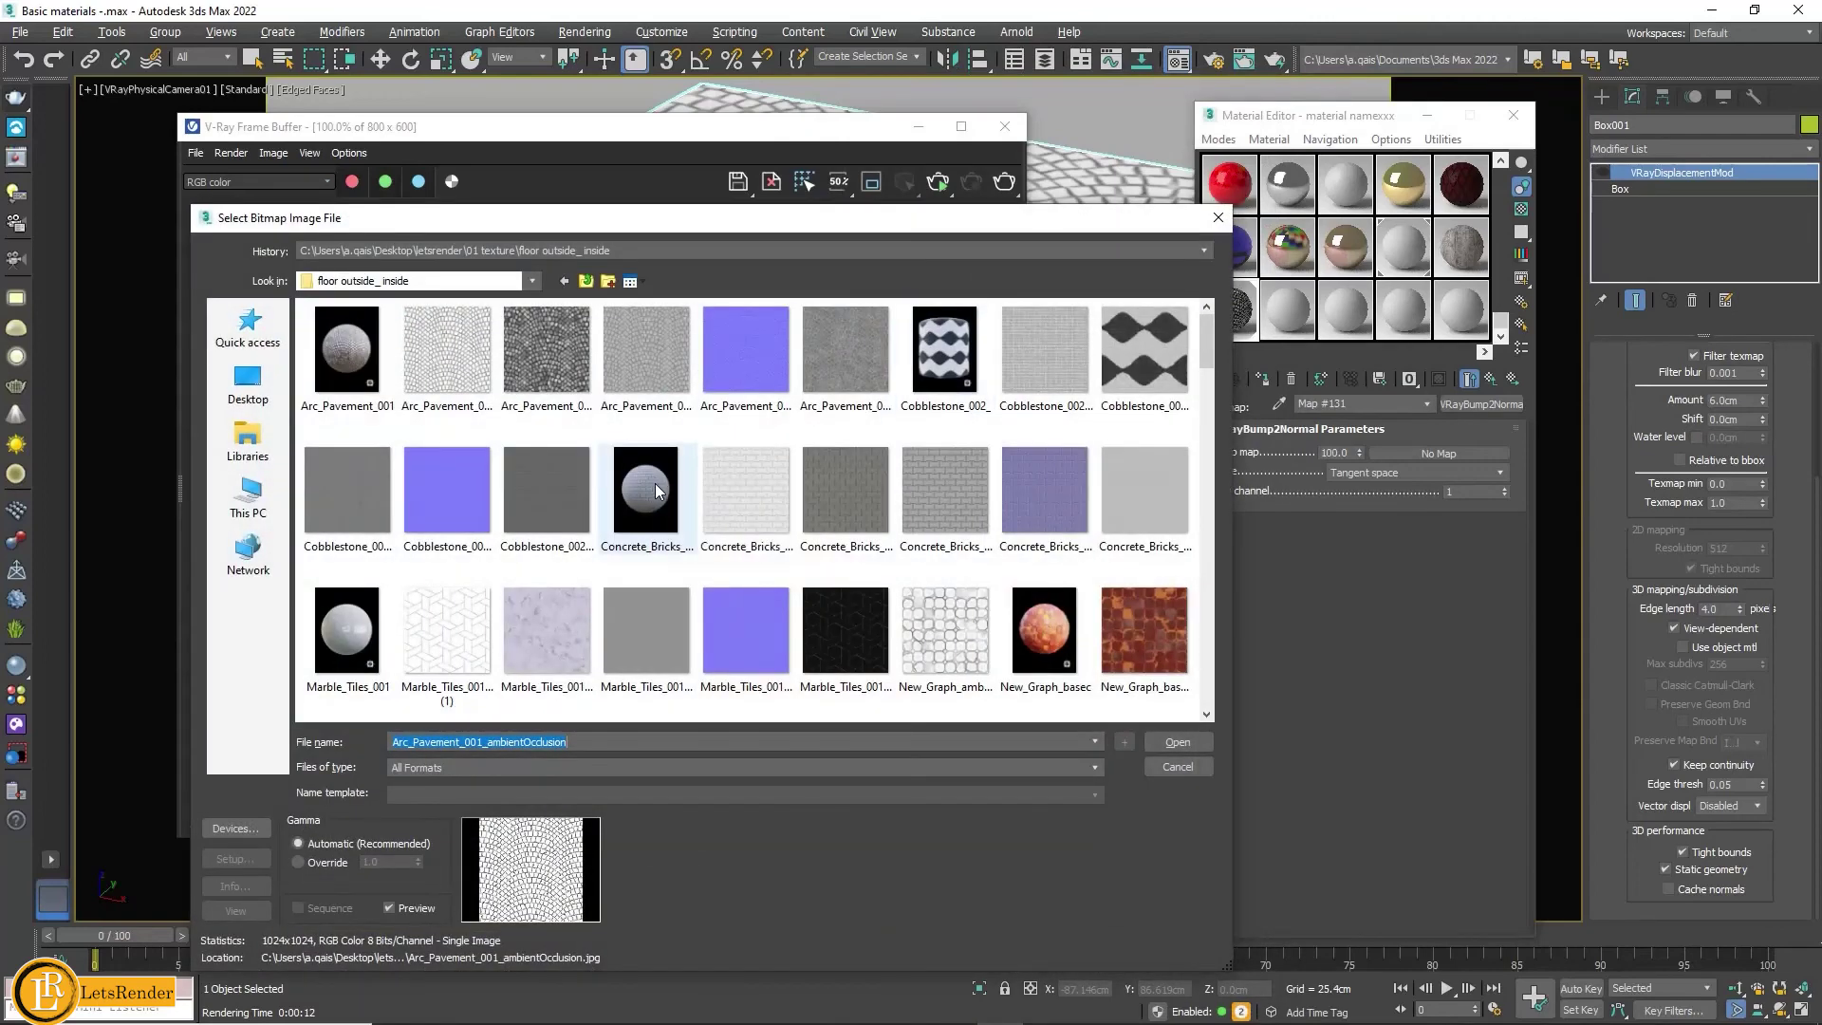
pyautogui.click(759, 366)
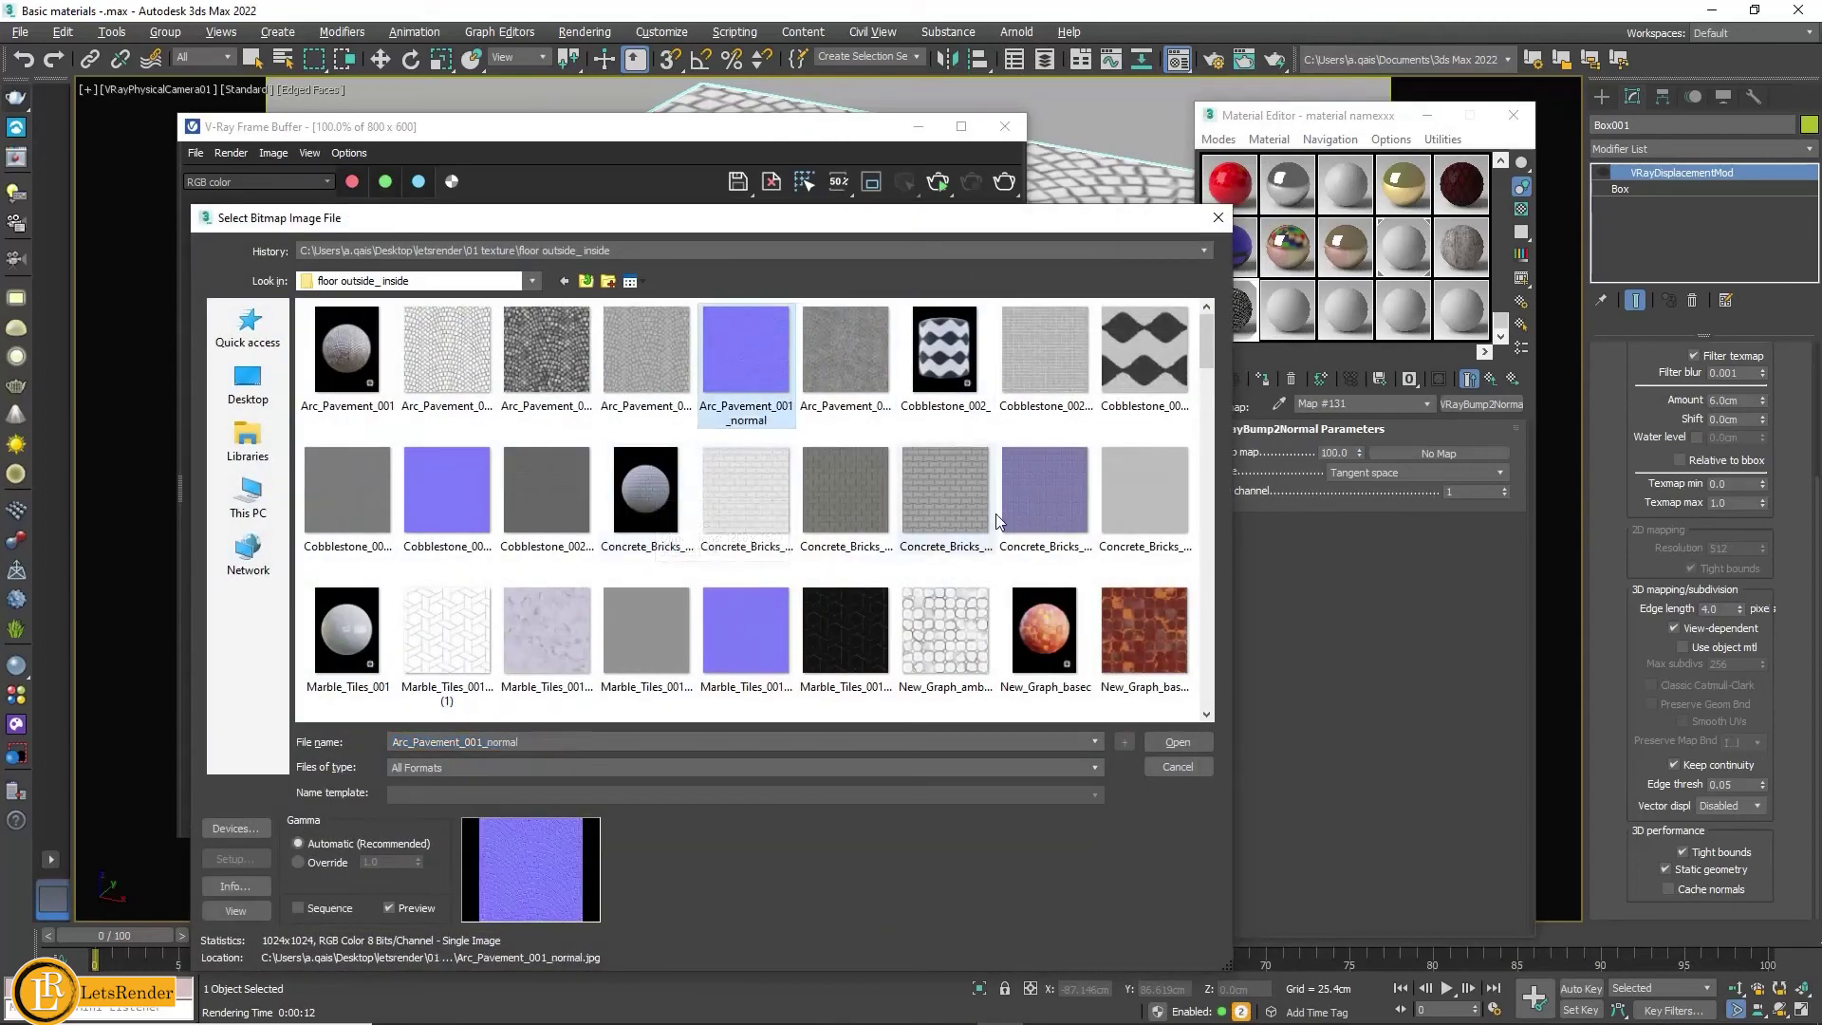
pyautogui.click(1192, 747)
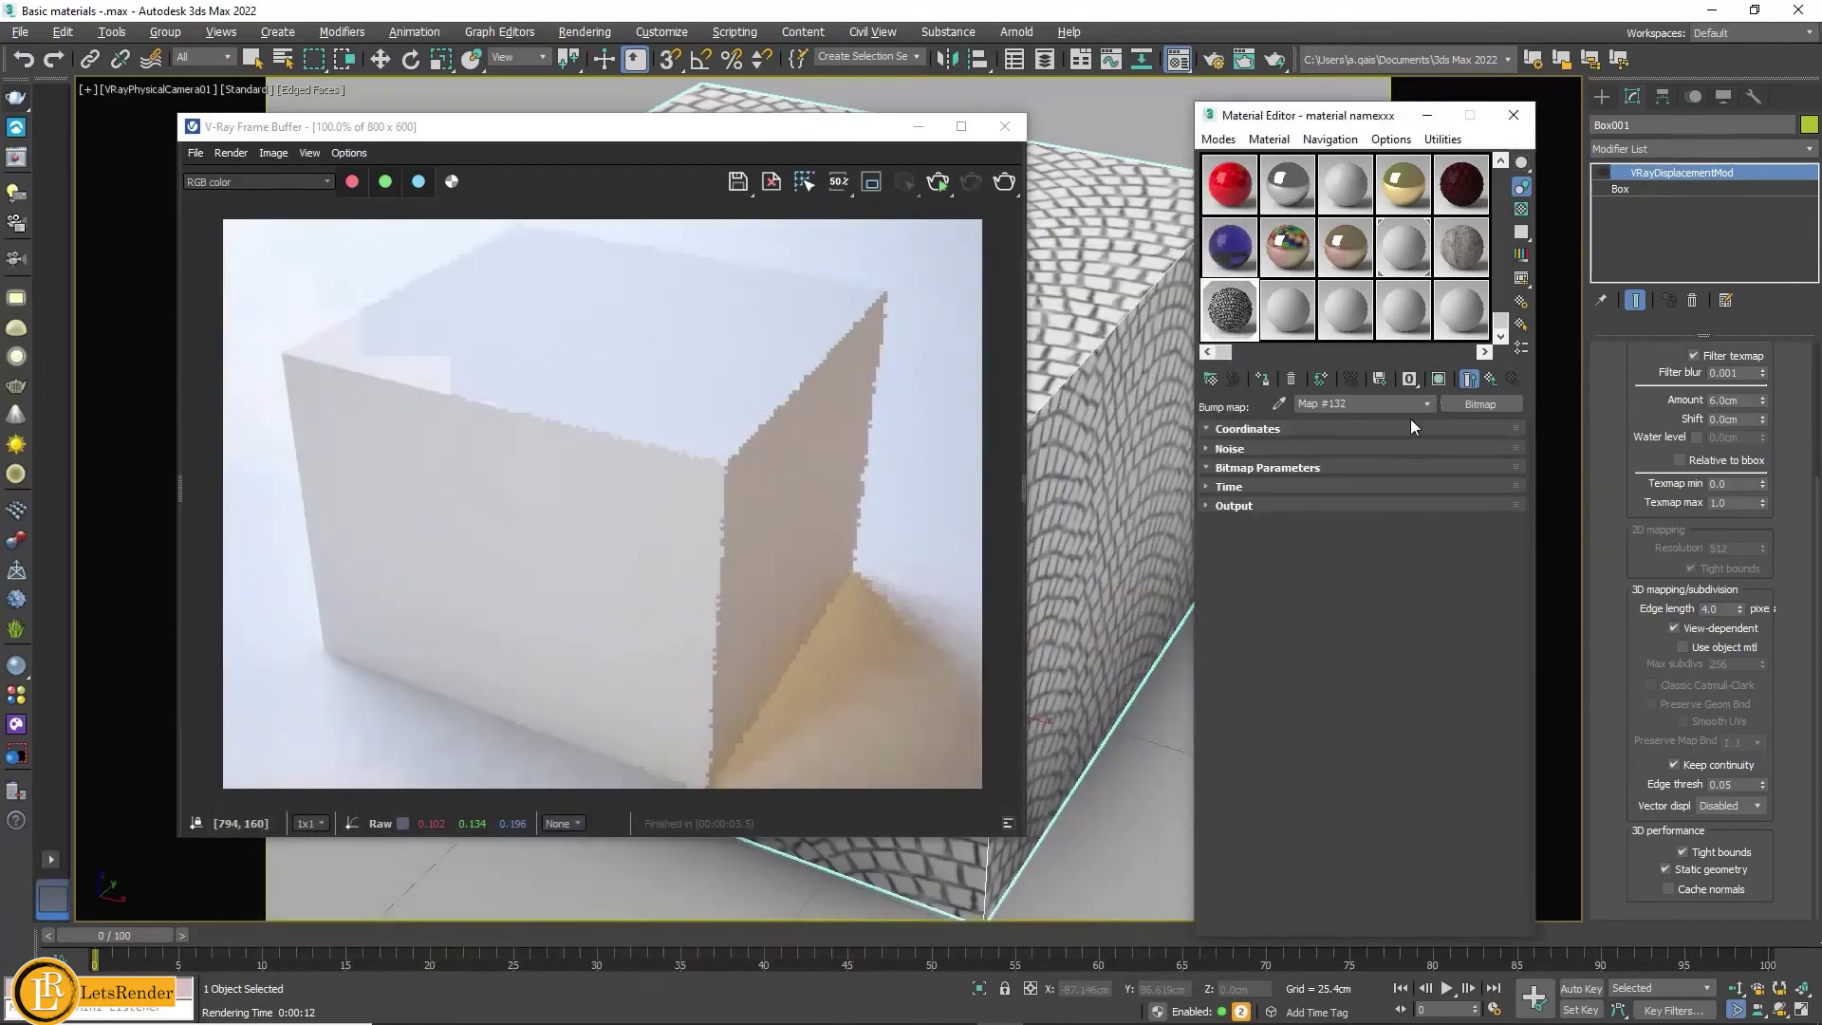
pyautogui.click(1440, 382)
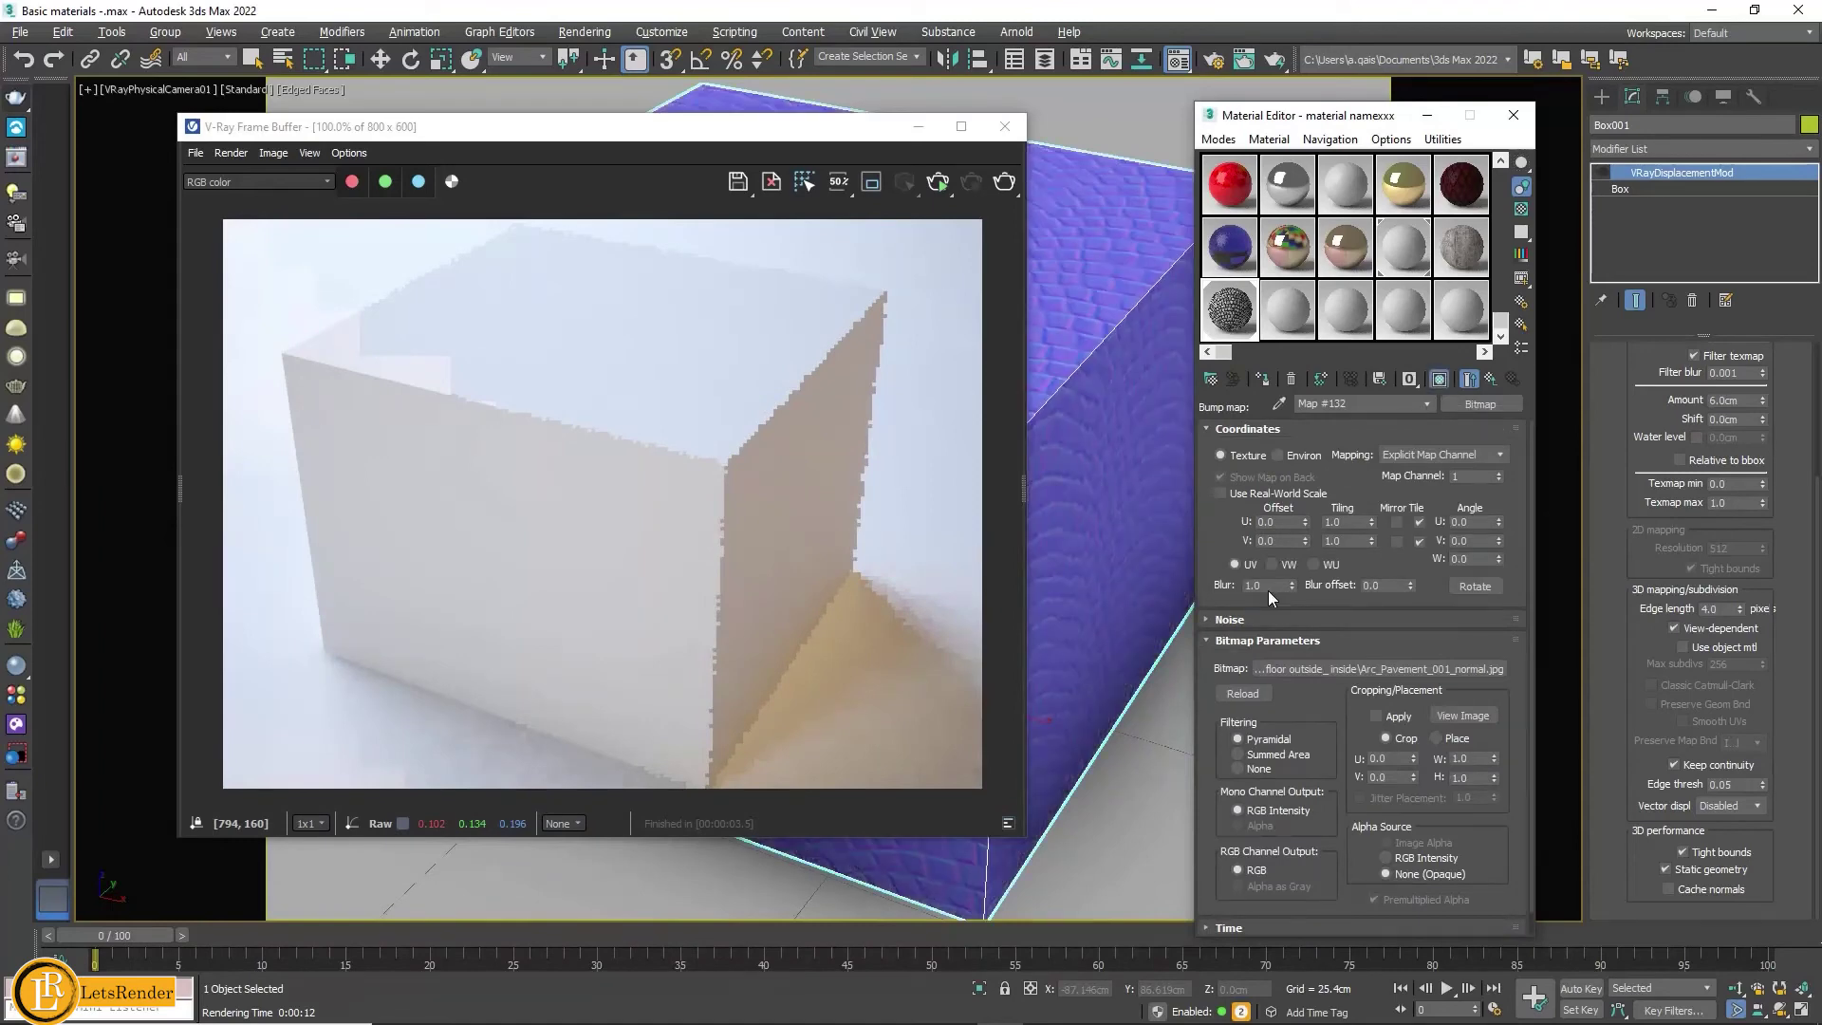
pyautogui.click(1256, 768)
pyautogui.click(1491, 380)
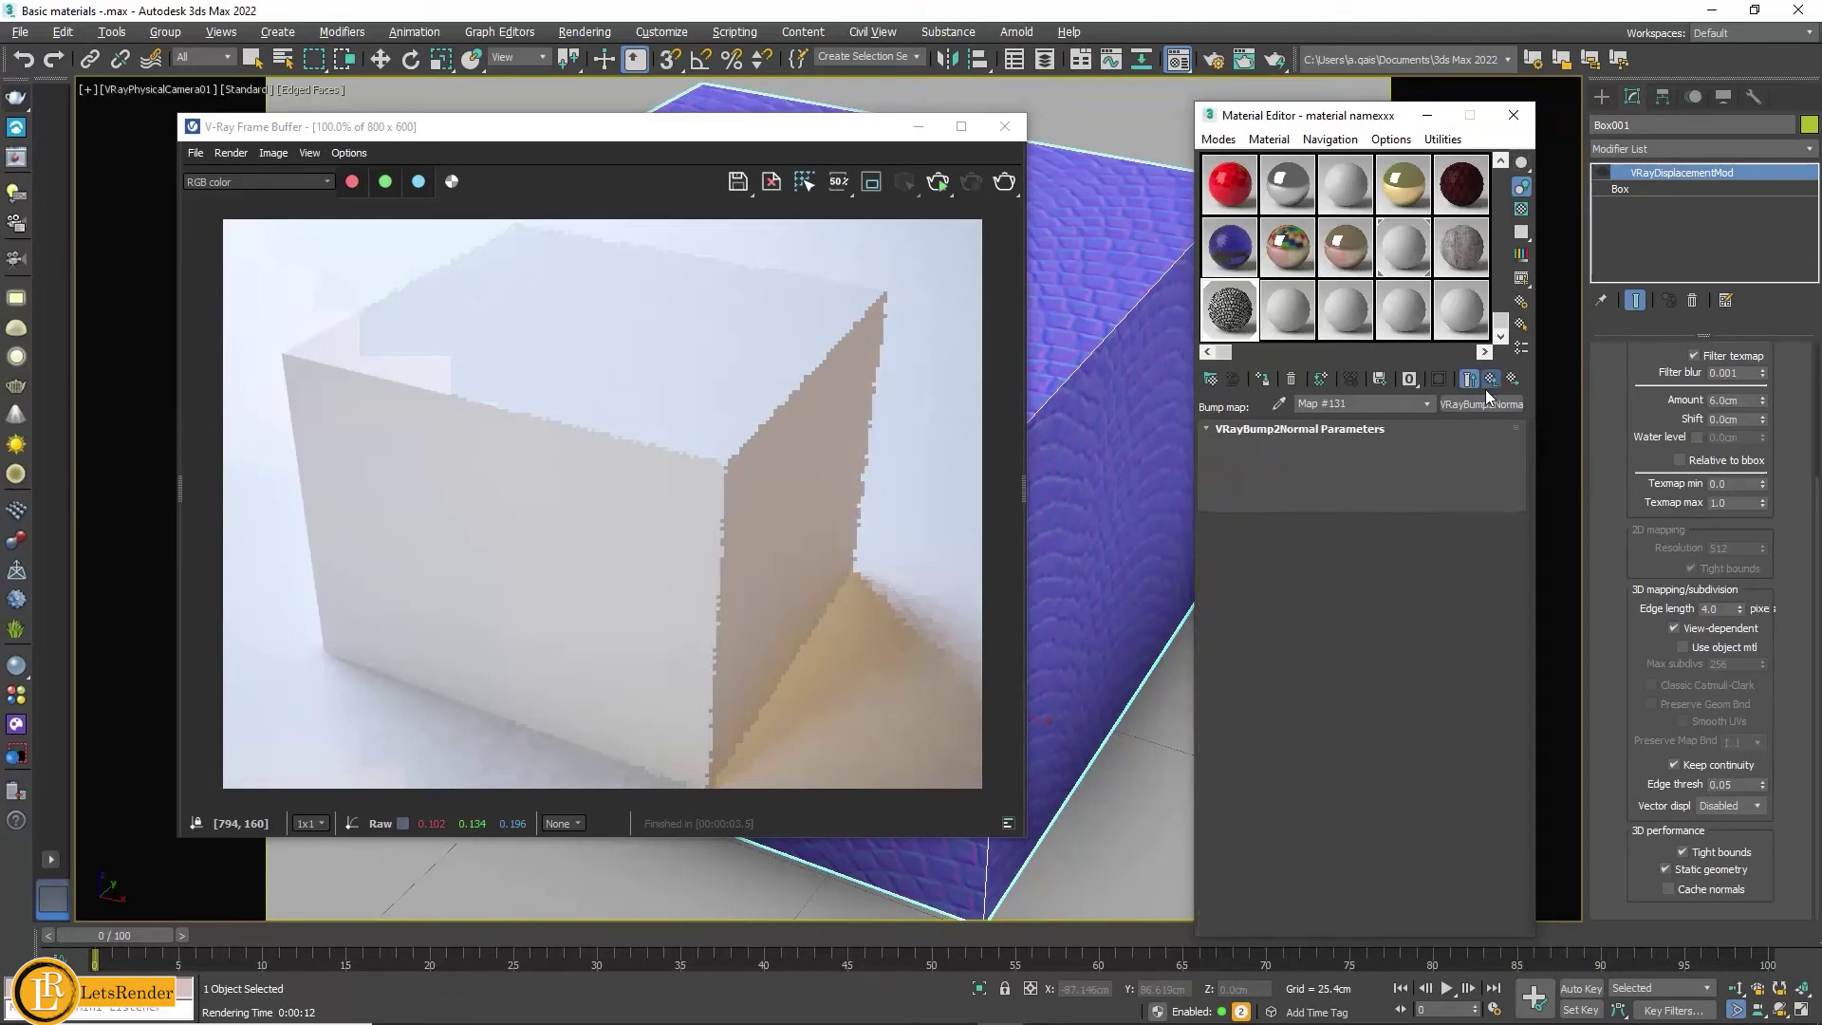
pyautogui.click(1487, 387)
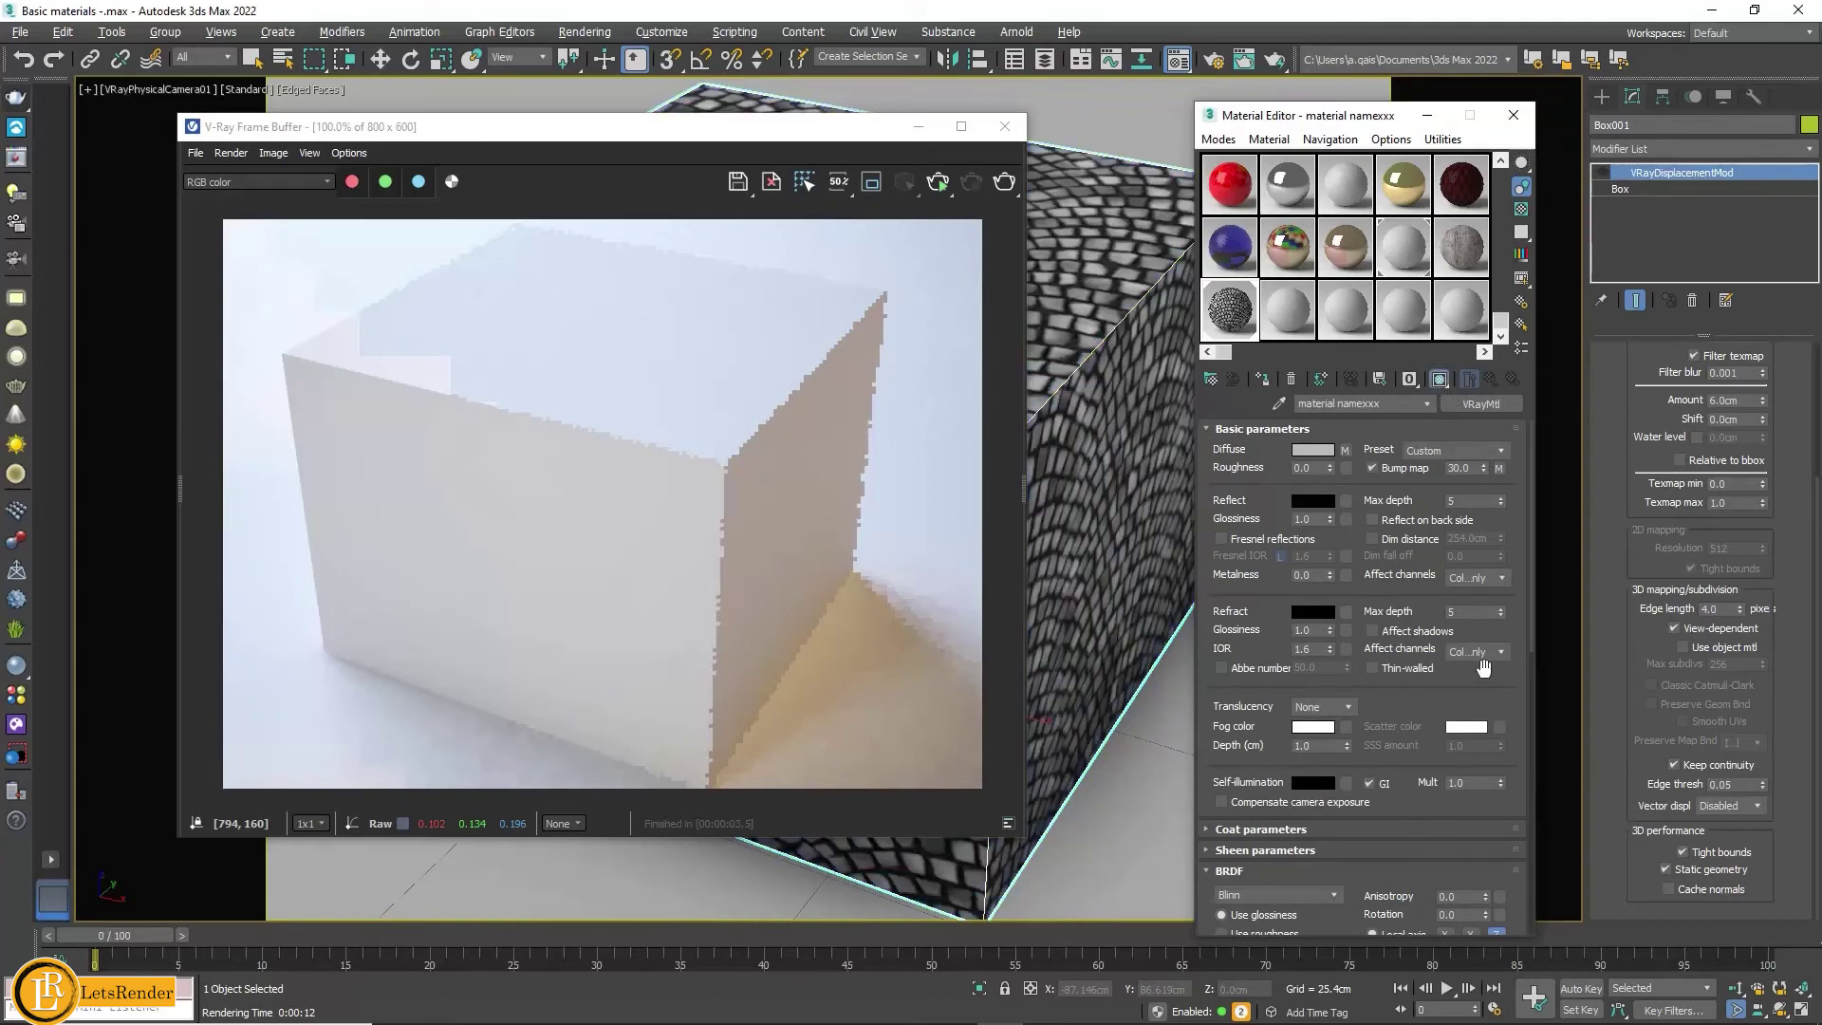
# Step: Load the Arc_Pavement_001_height bitmap into the Displace slot and show it in the viewport
pyautogui.scroll(-5, 1480, 645)
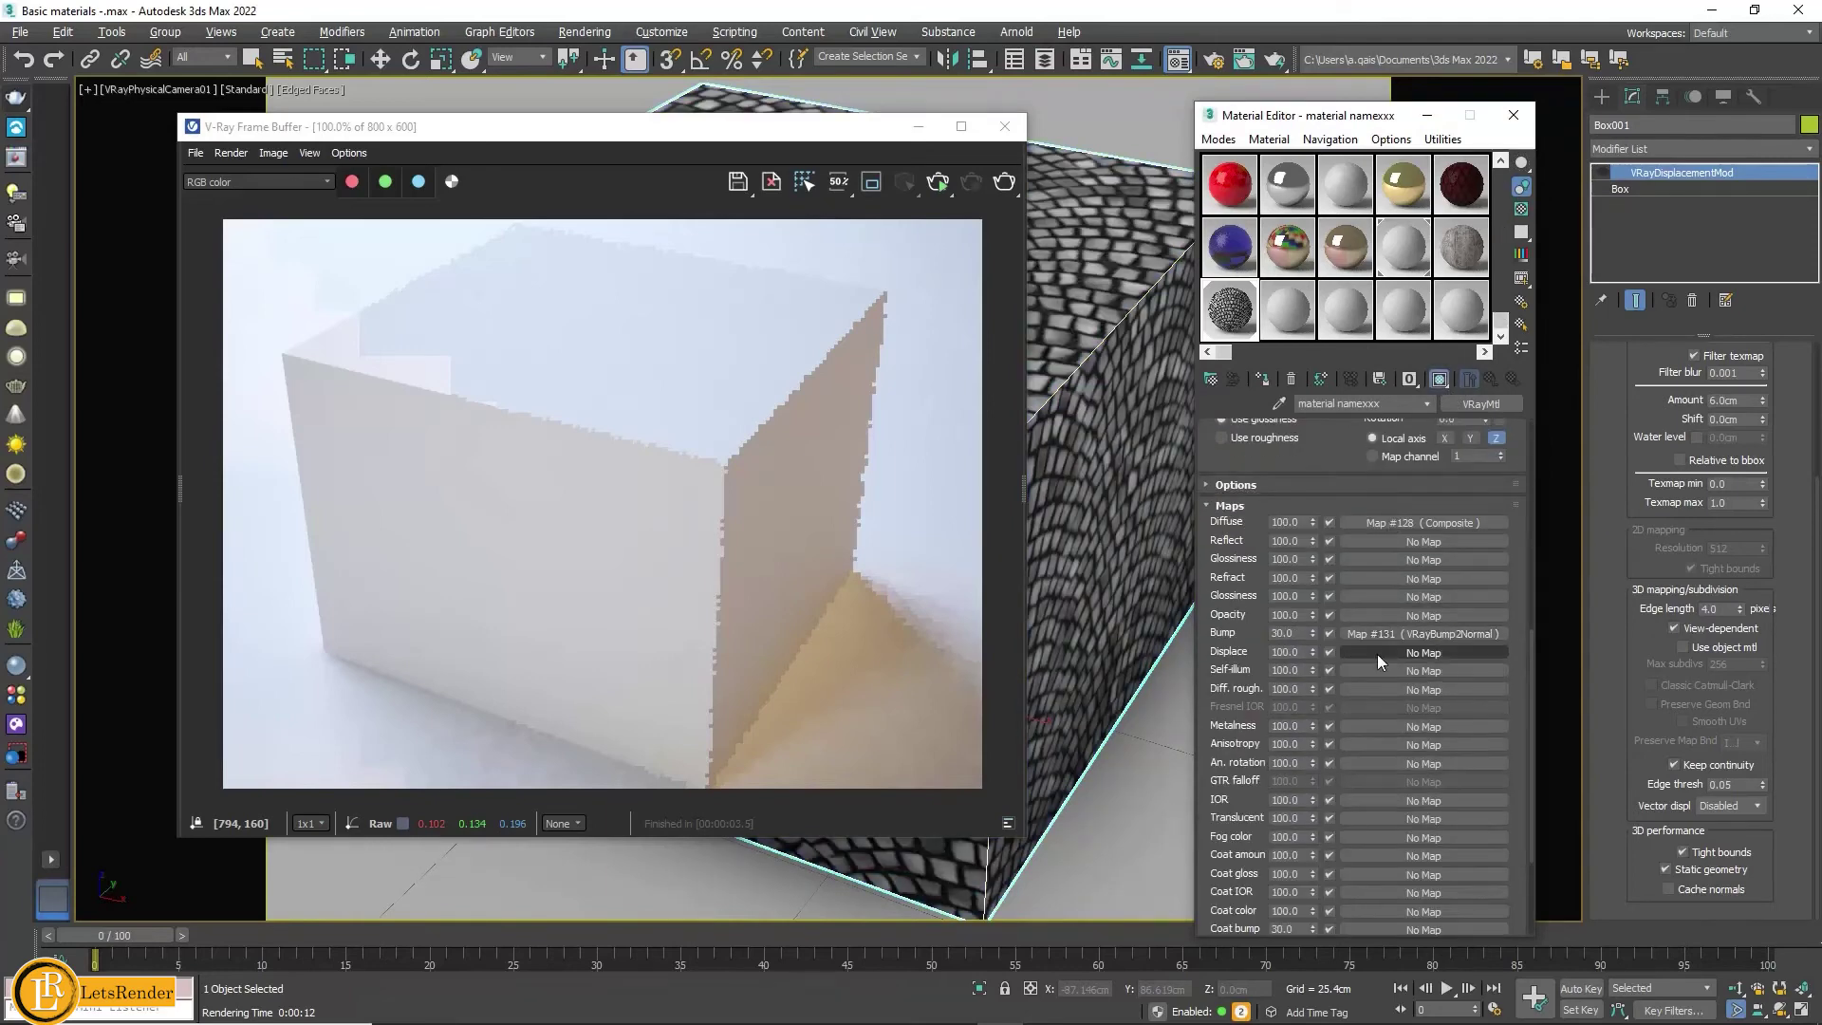
pyautogui.click(1386, 654)
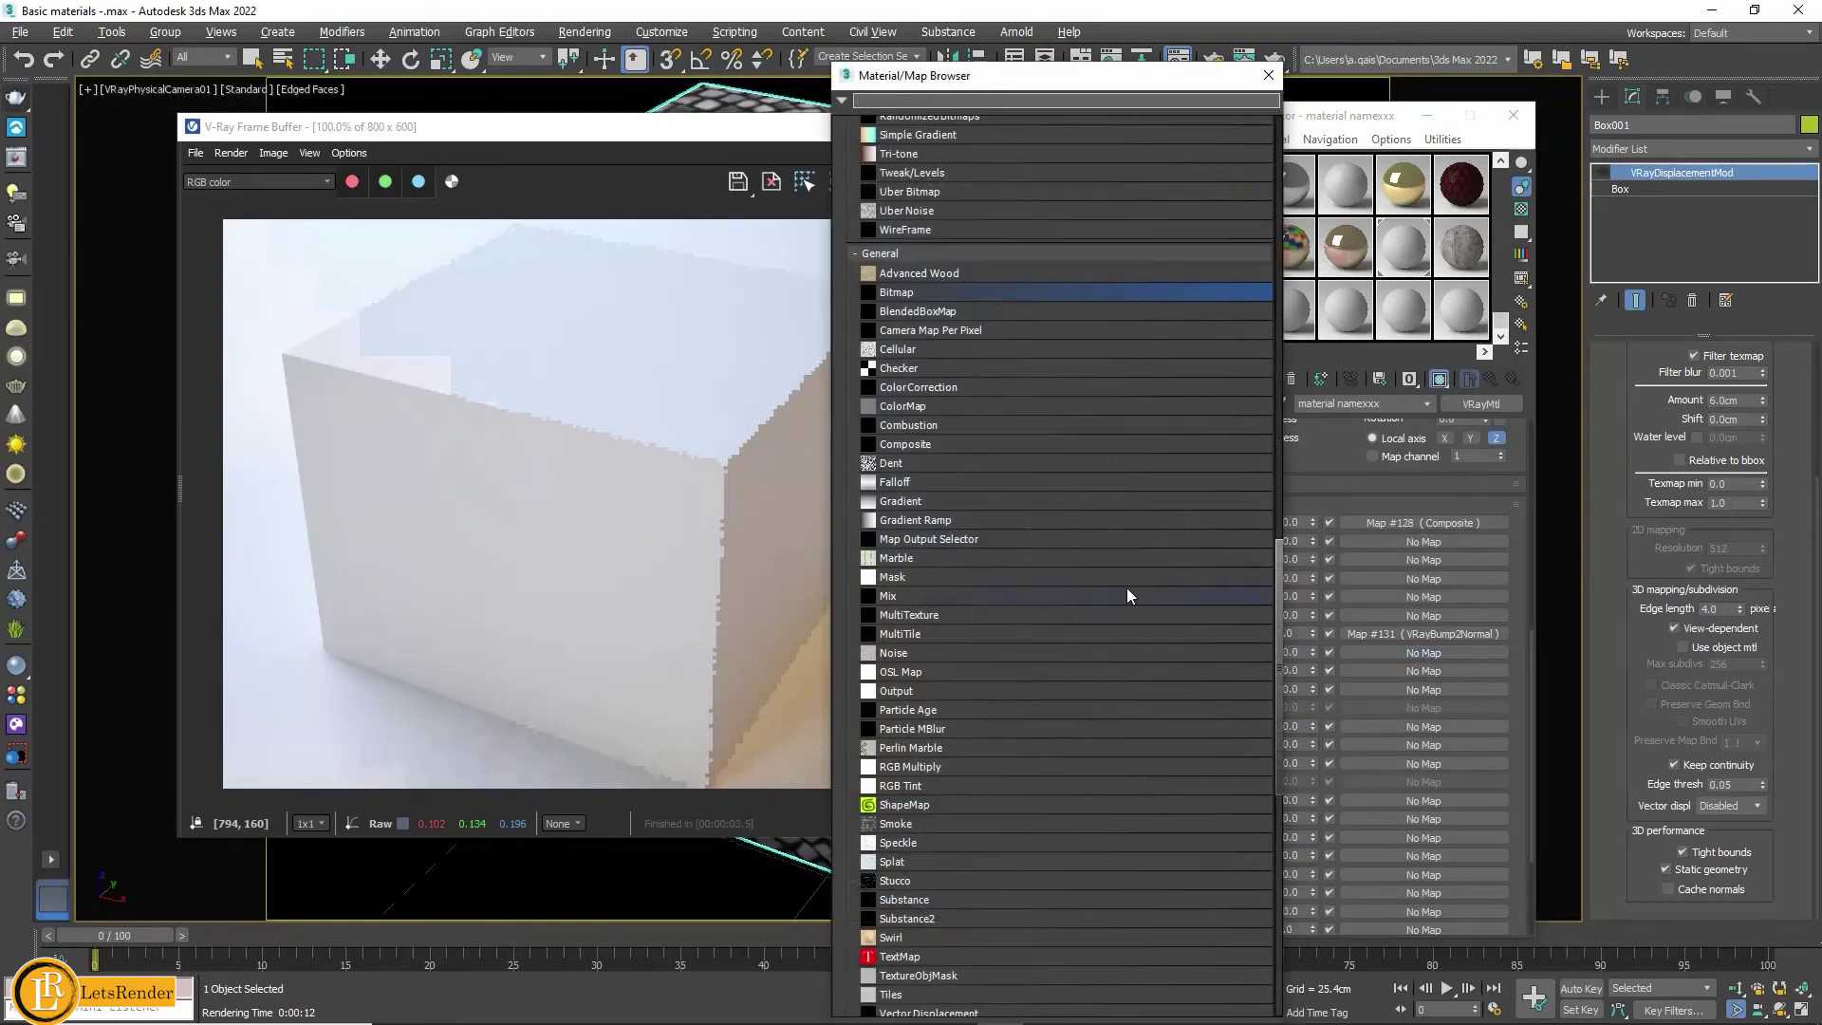
pyautogui.doubleClick(975, 297)
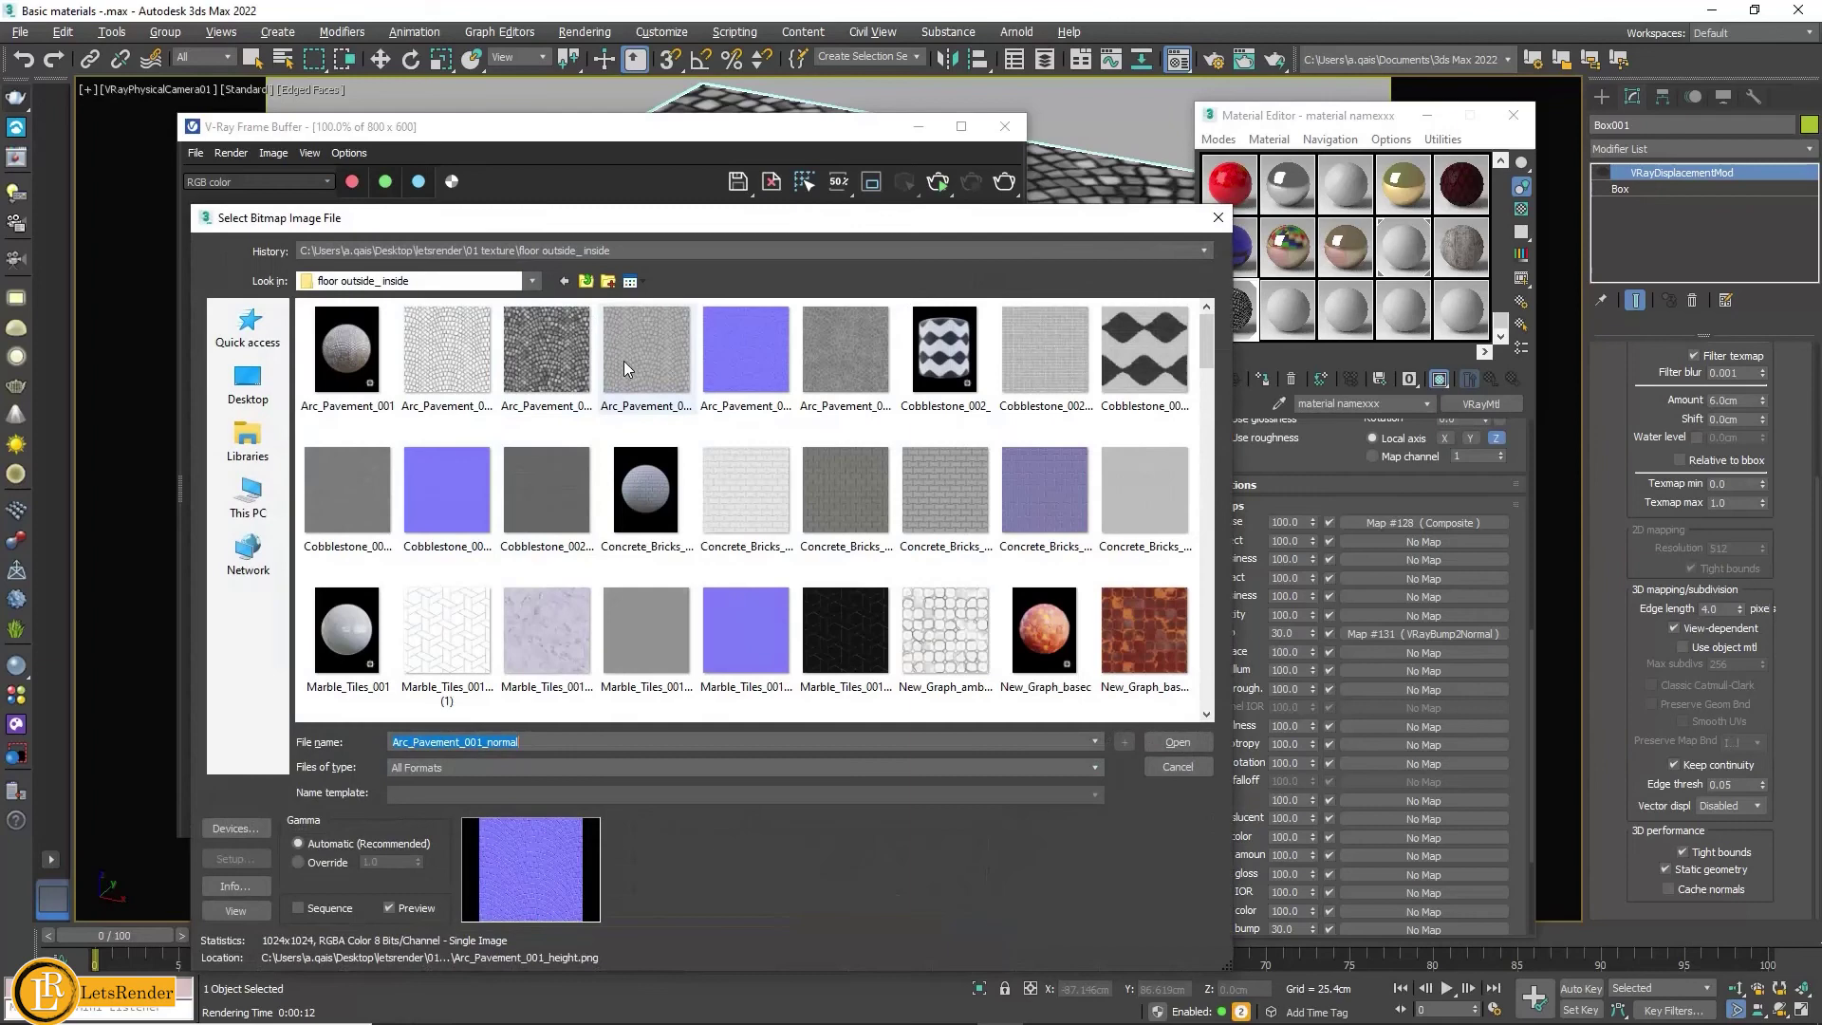
pyautogui.click(623, 360)
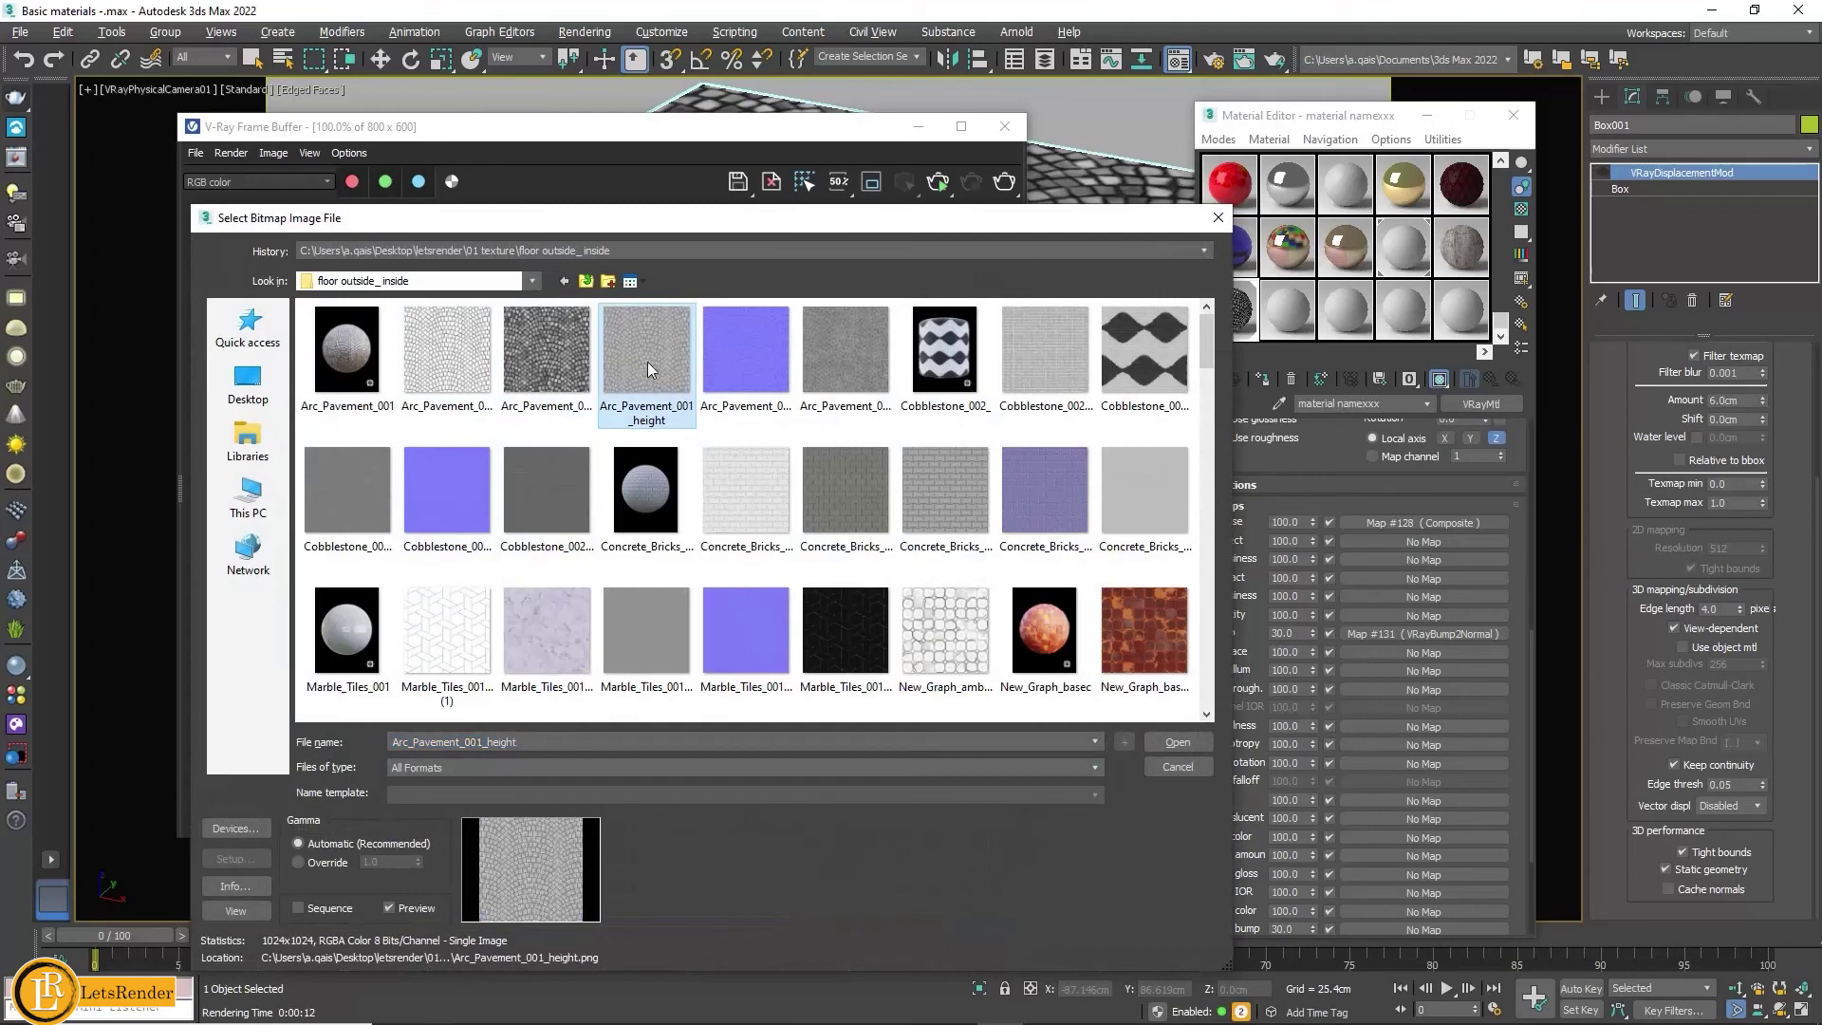
pyautogui.click(1189, 749)
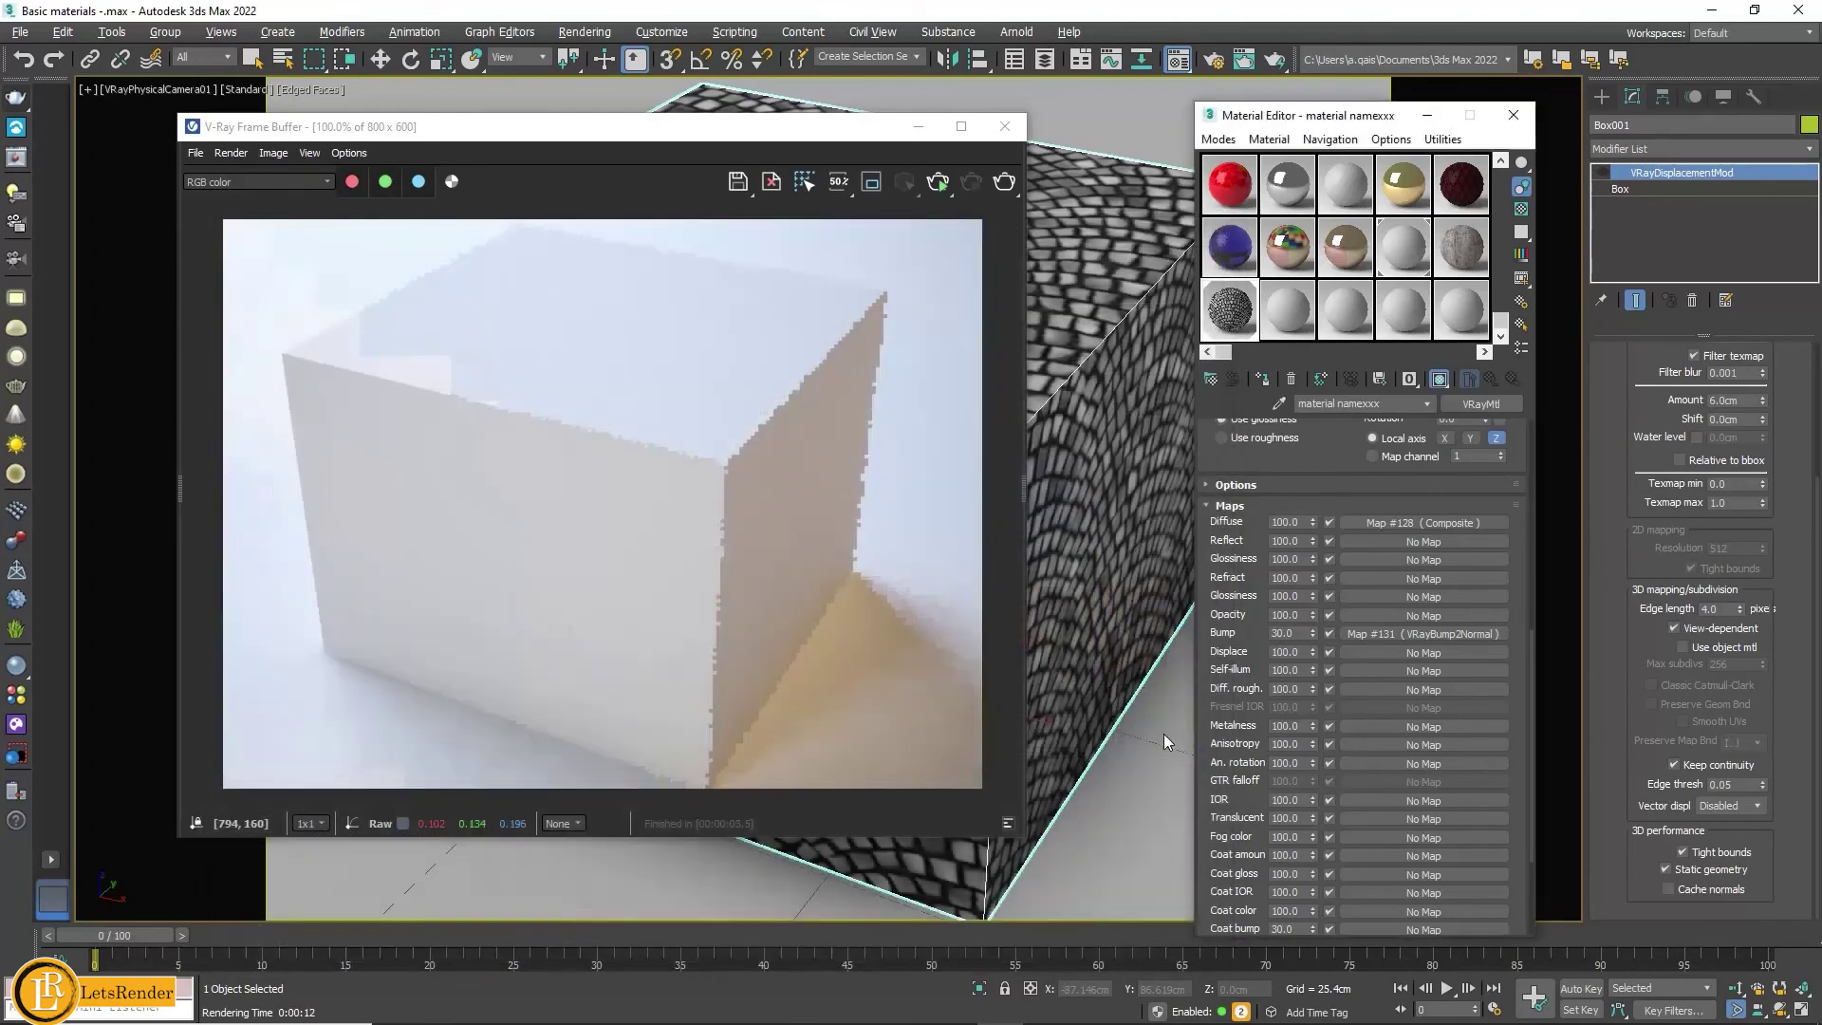
pyautogui.click(1439, 379)
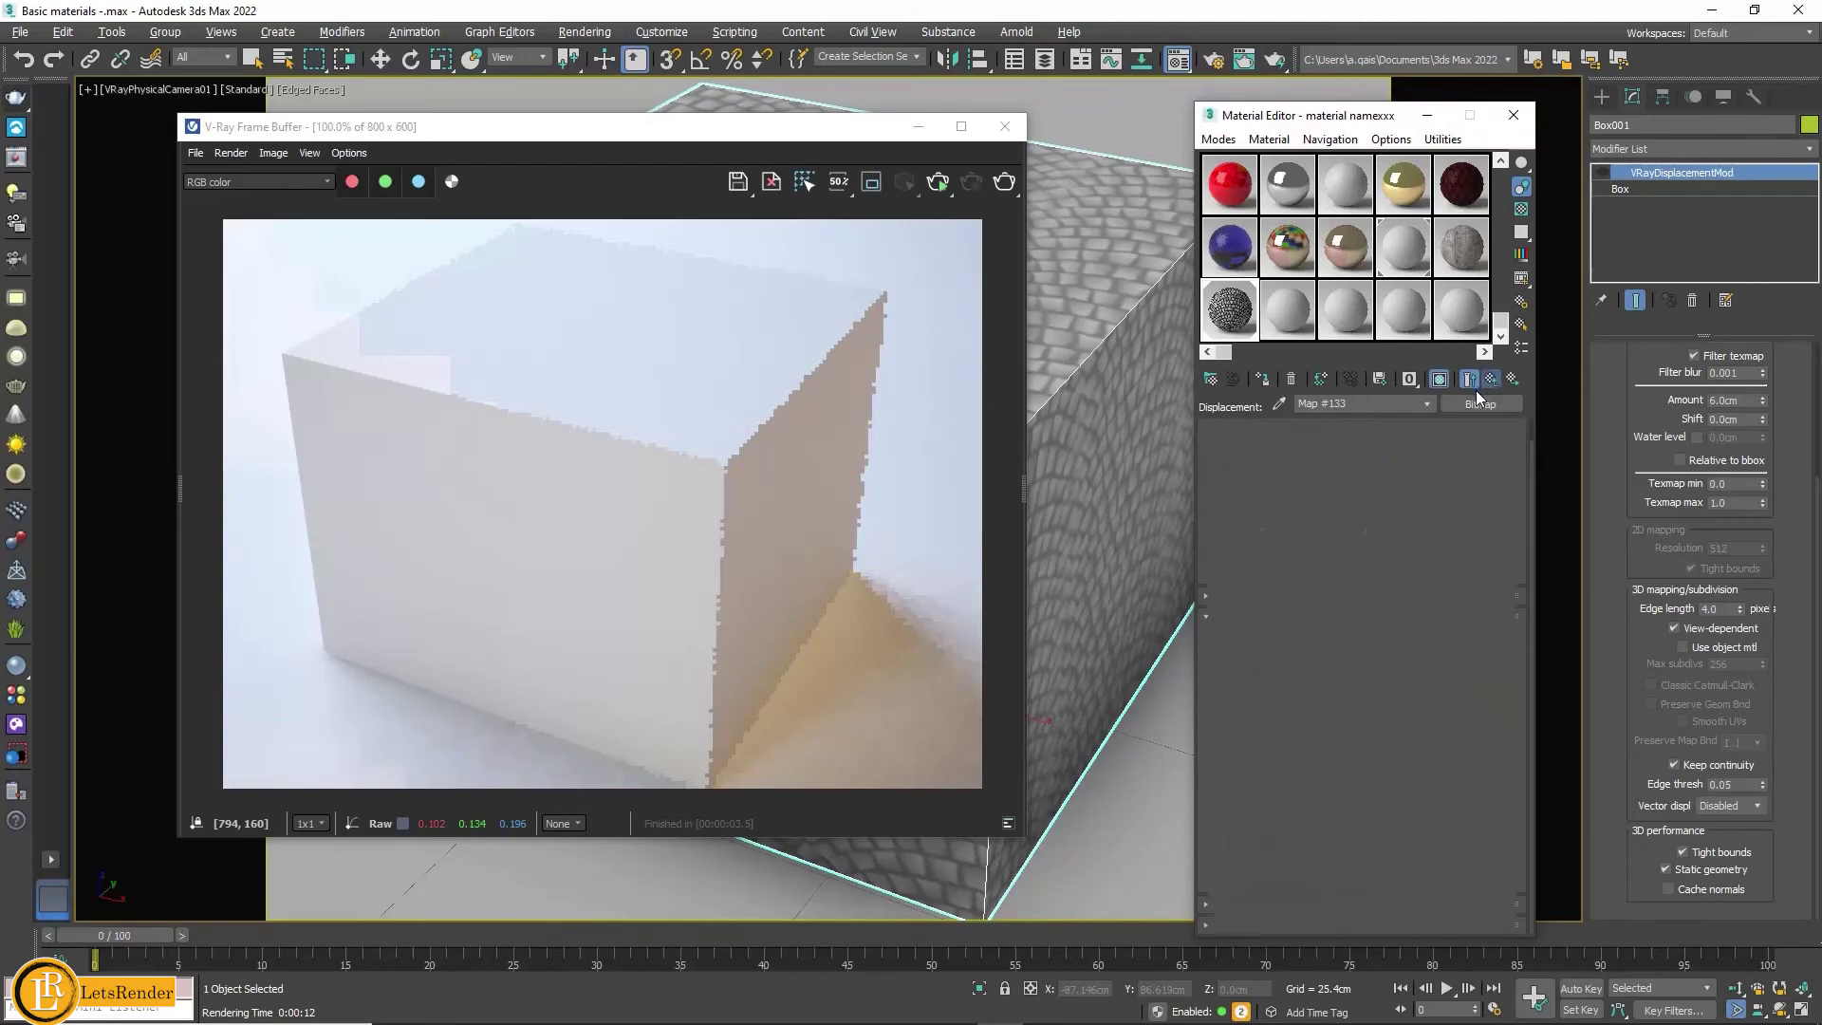
# Step: Disable the material's Displace map and instance the Arc_Pavement height map into the VRayDisplacementMod Texmap
pyautogui.scroll(-5, 1459, 683)
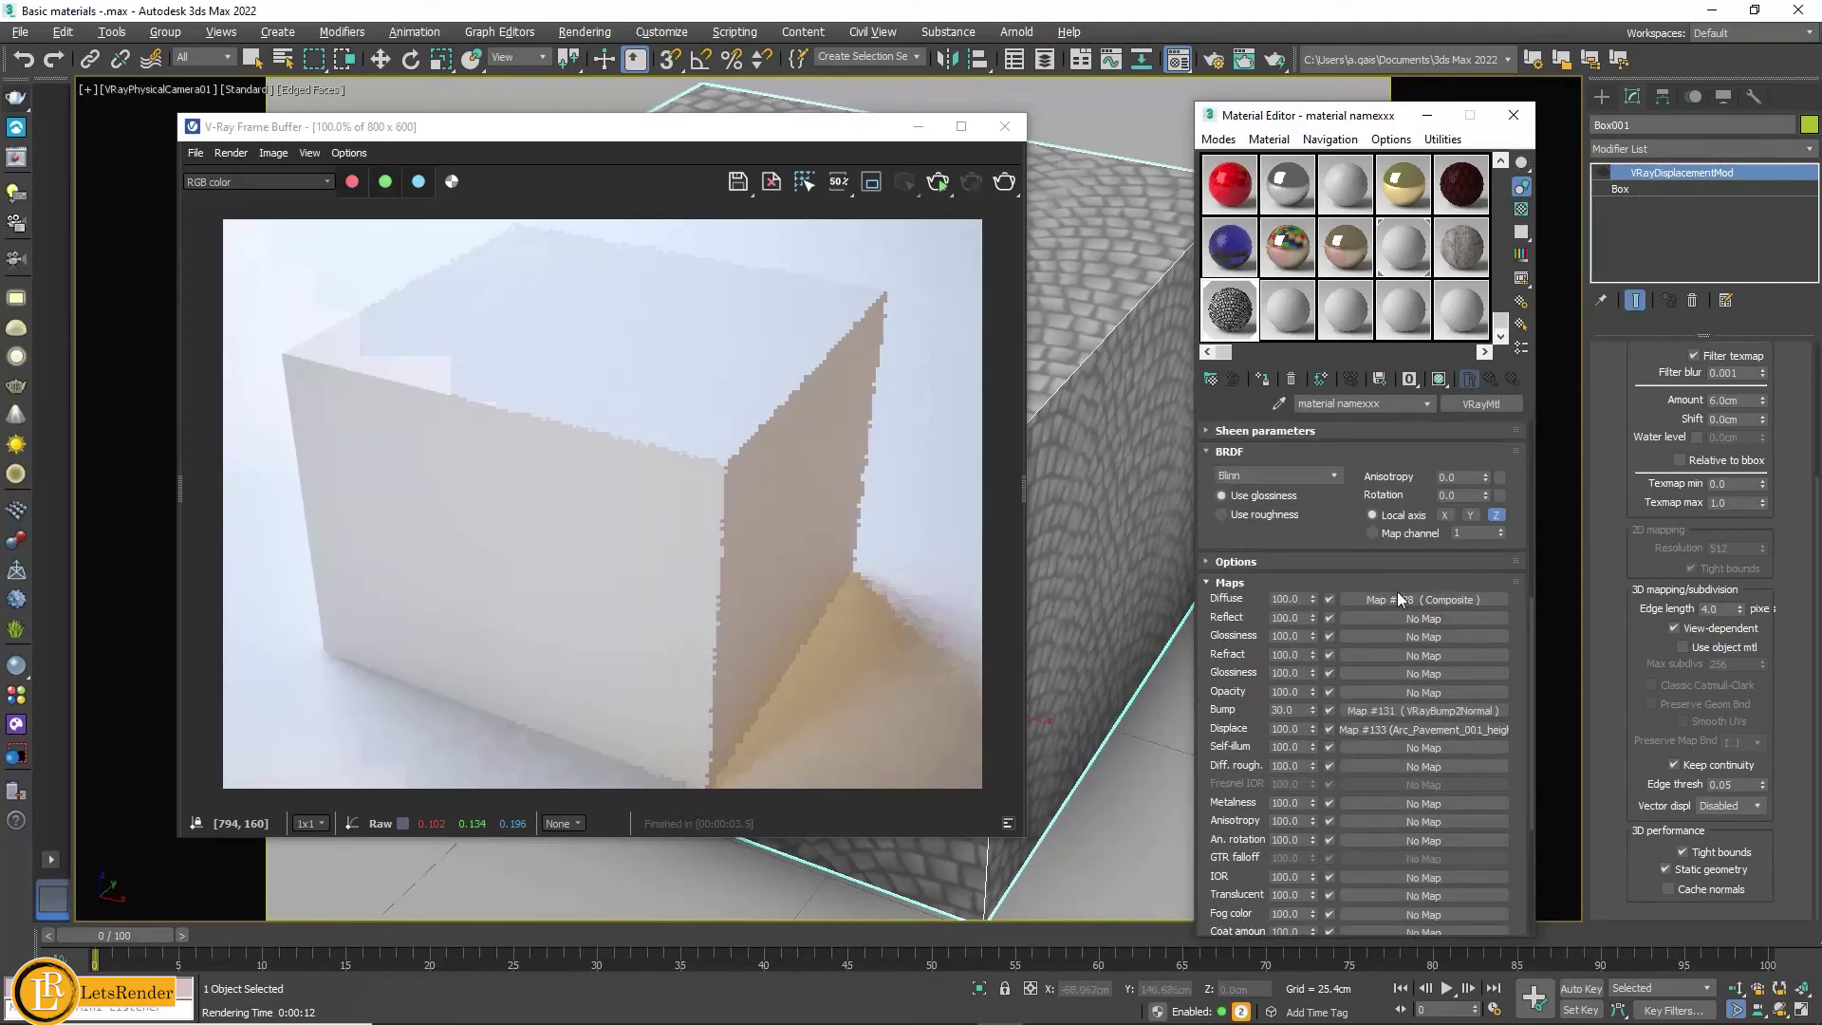
pyautogui.click(1328, 730)
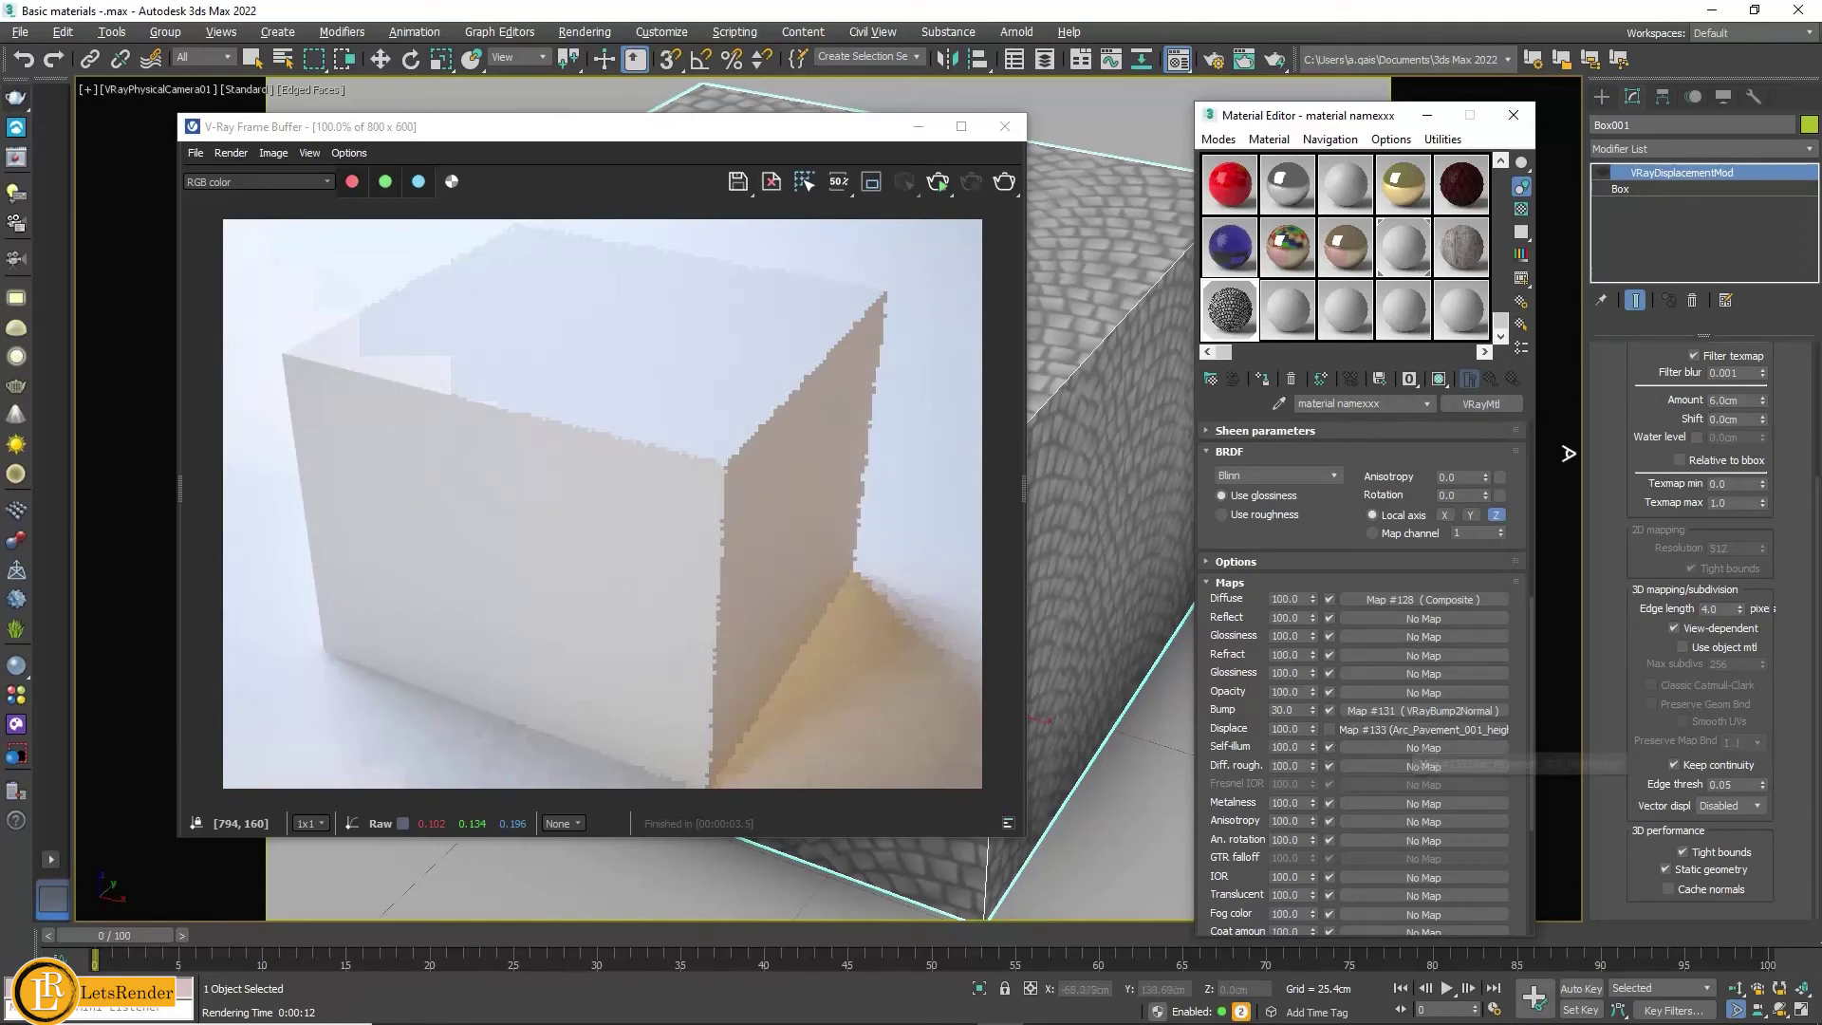
pyautogui.scroll(3, 1612, 423)
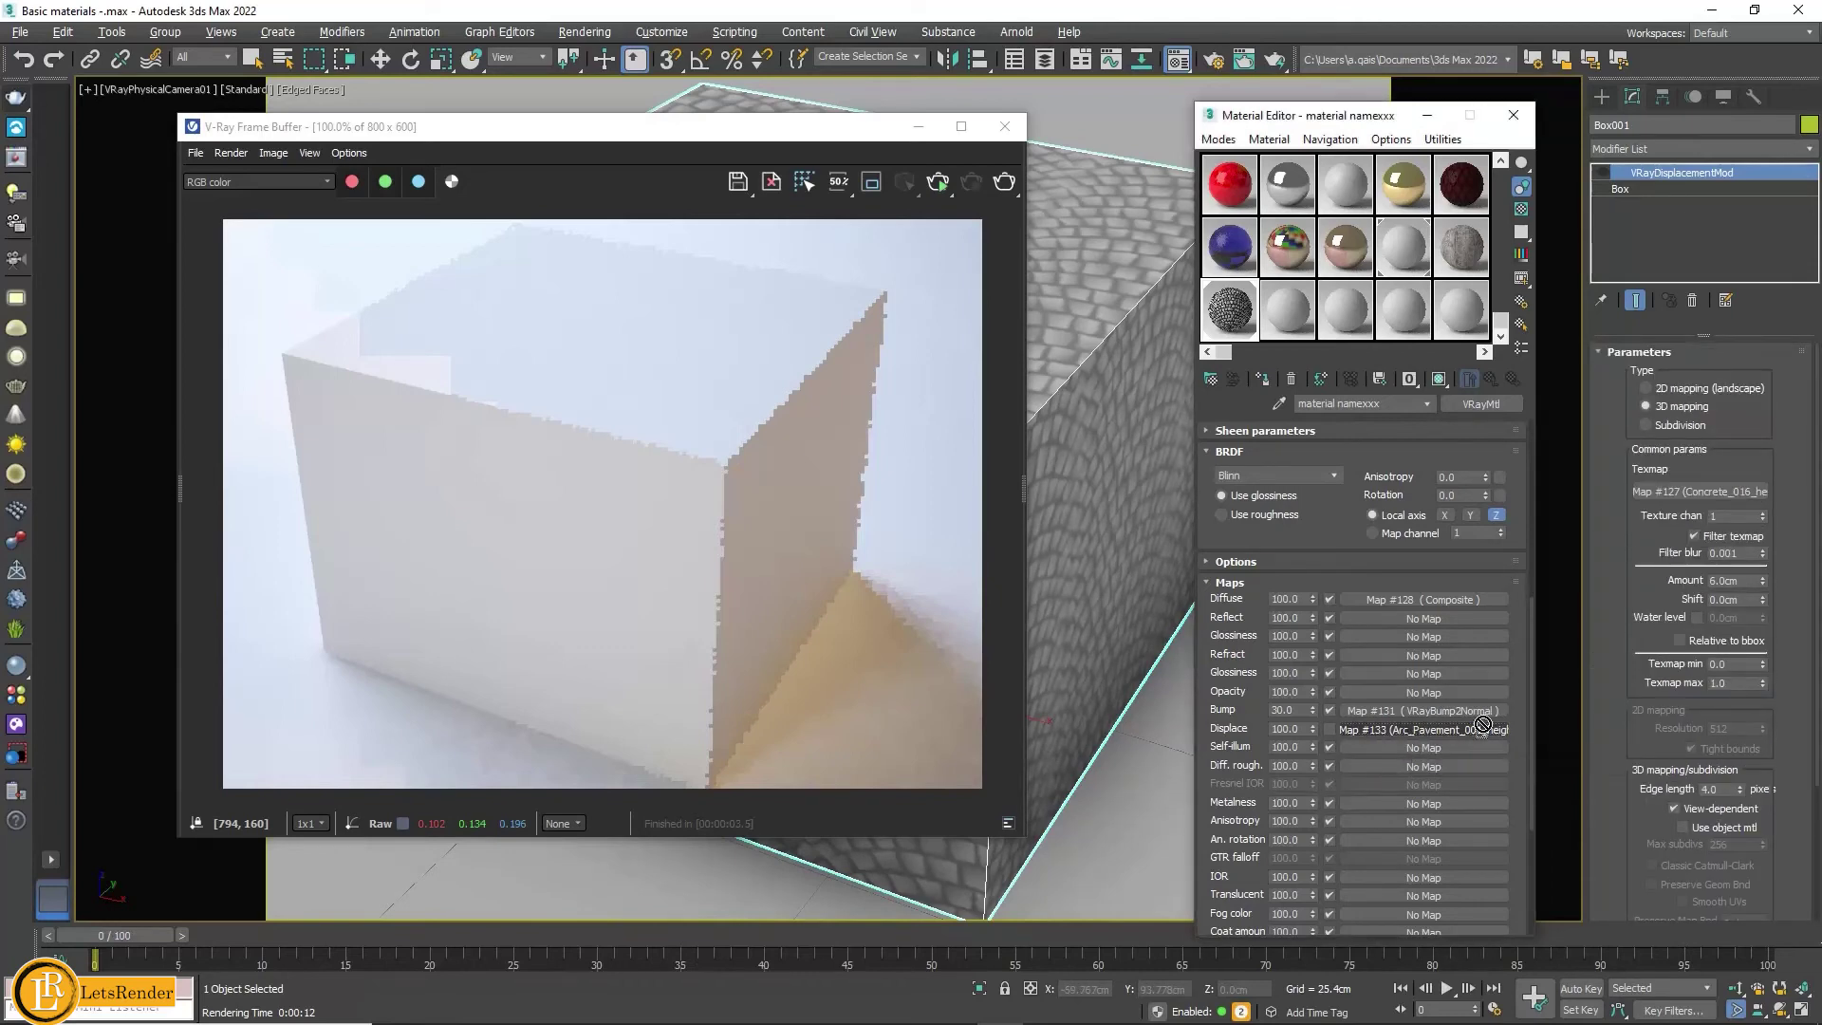
pyautogui.moveTo(1722, 498); pyautogui.dragTo(1423, 729)
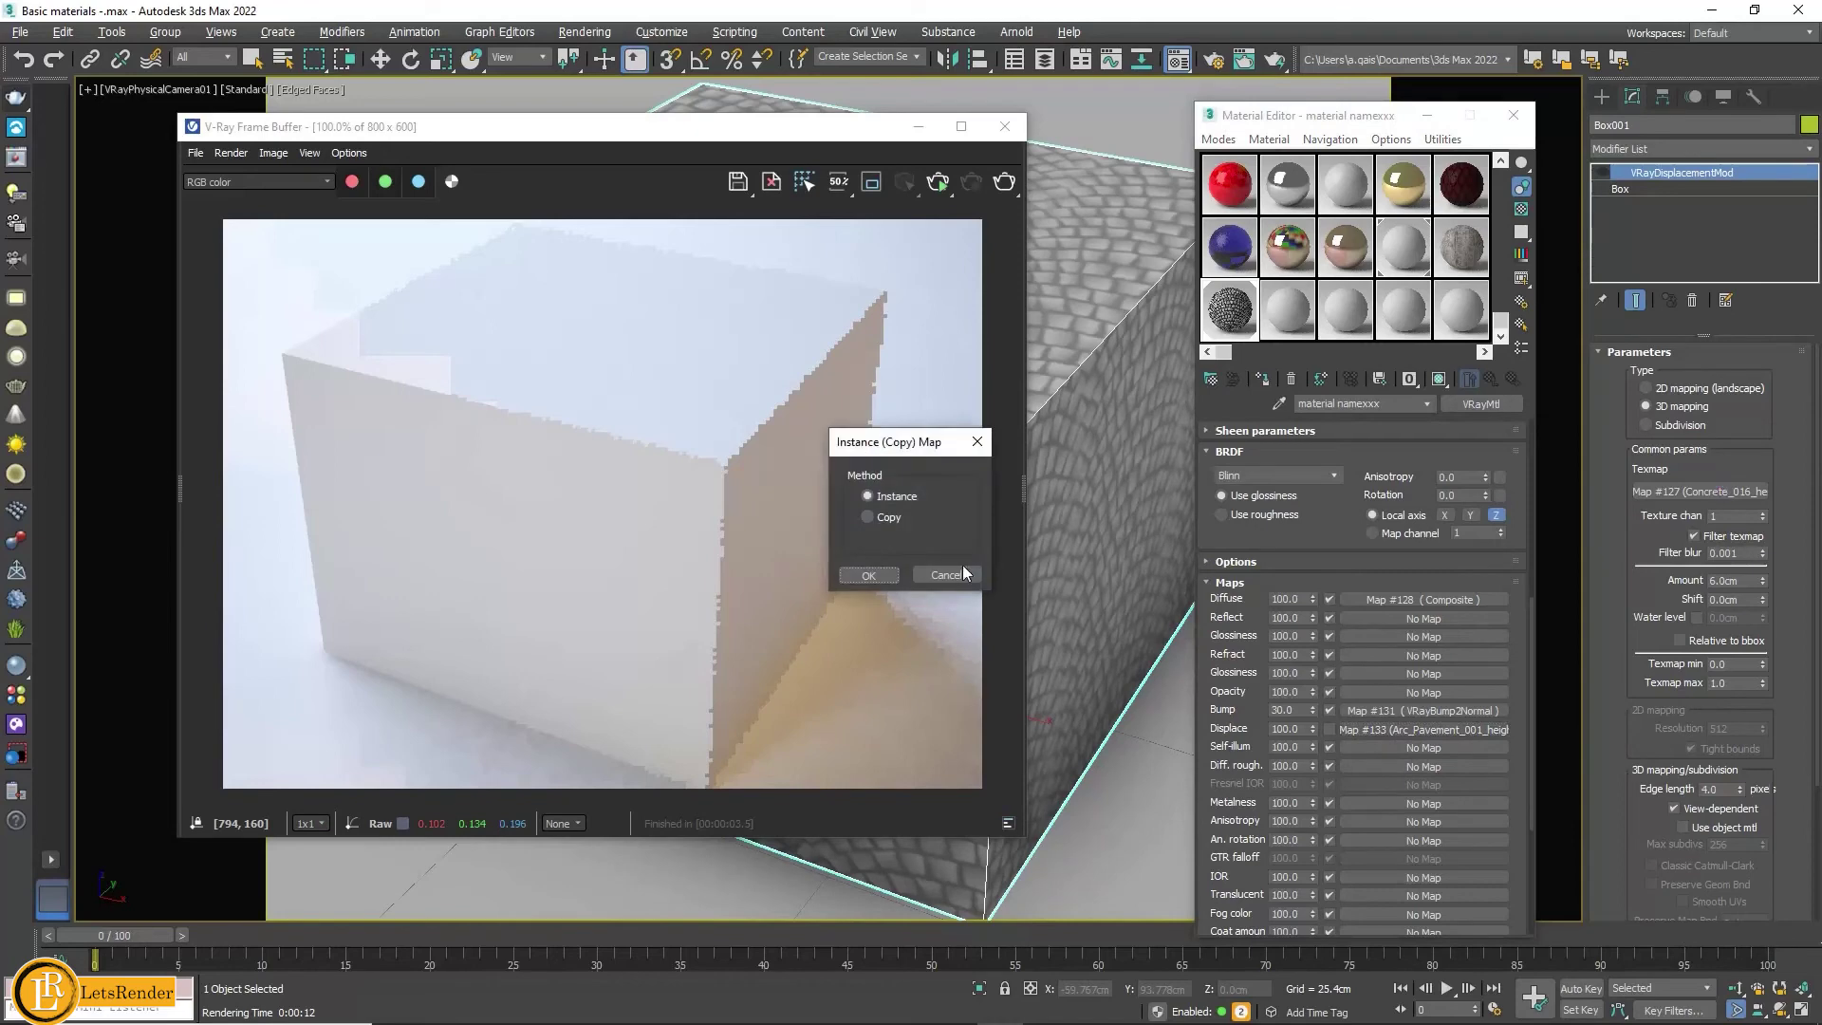
pyautogui.click(864, 575)
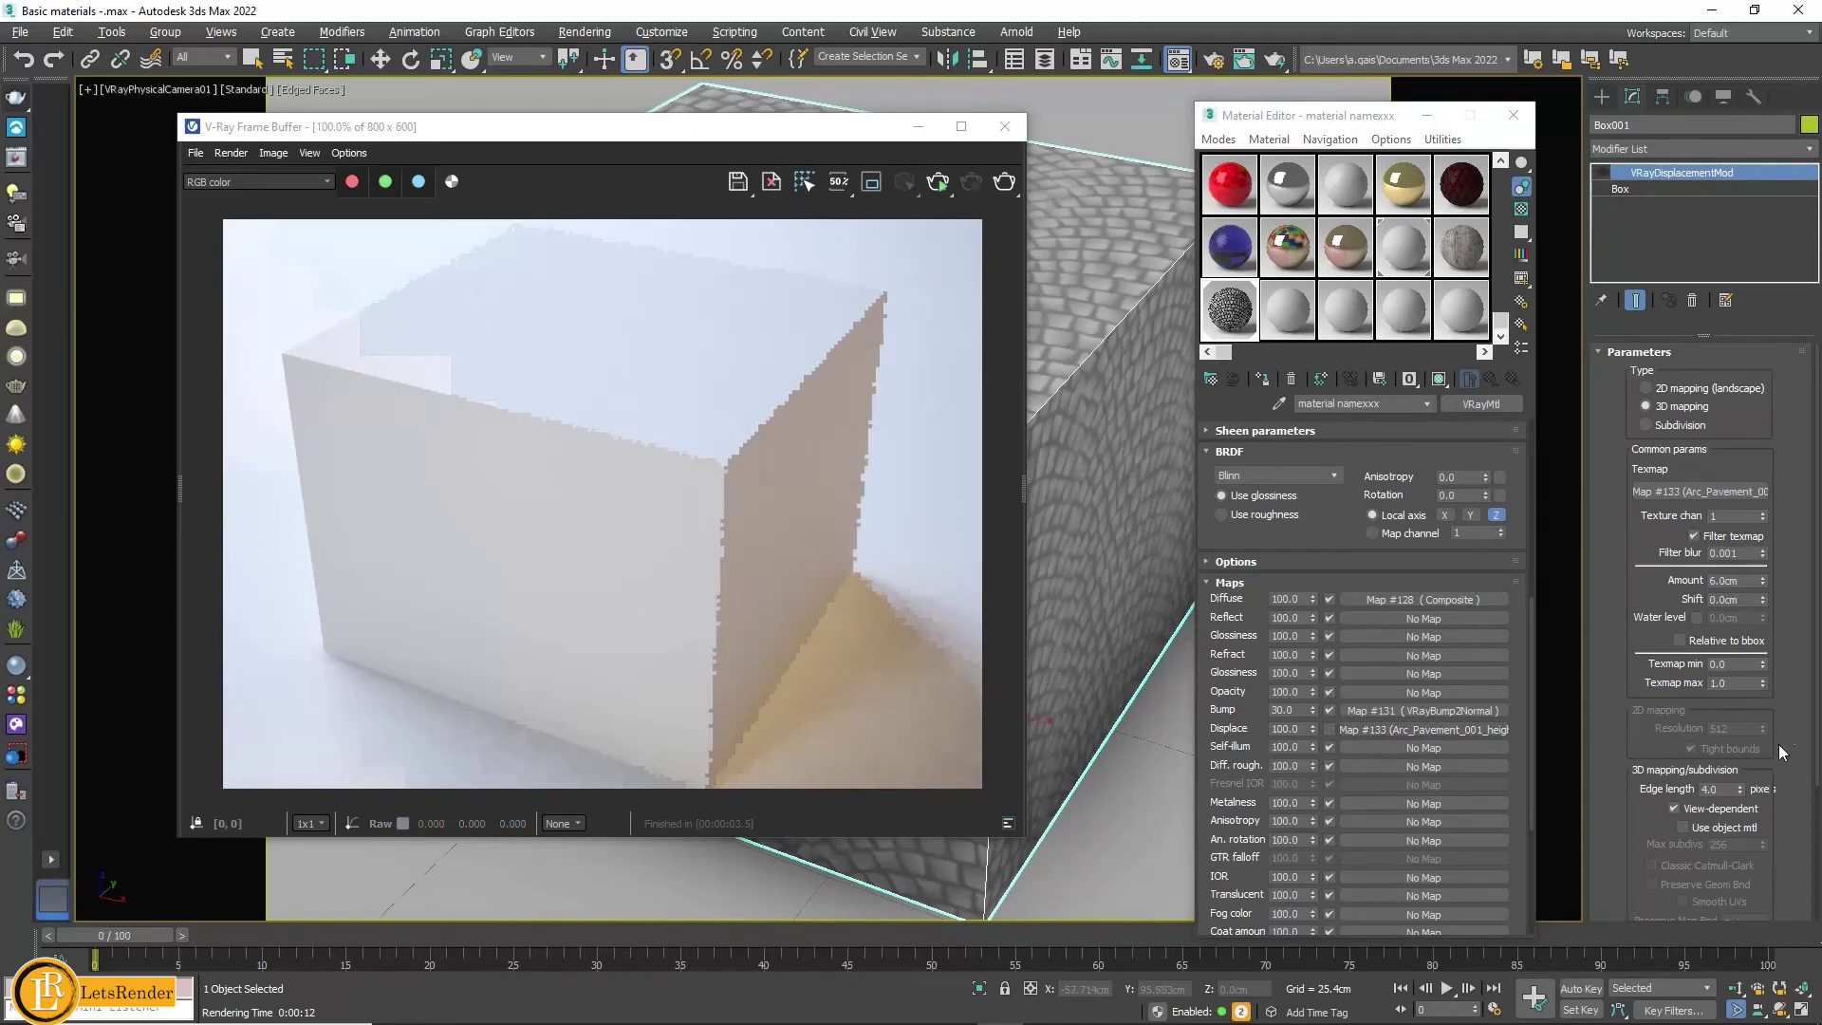
pyautogui.scroll(-5, 1620, 627)
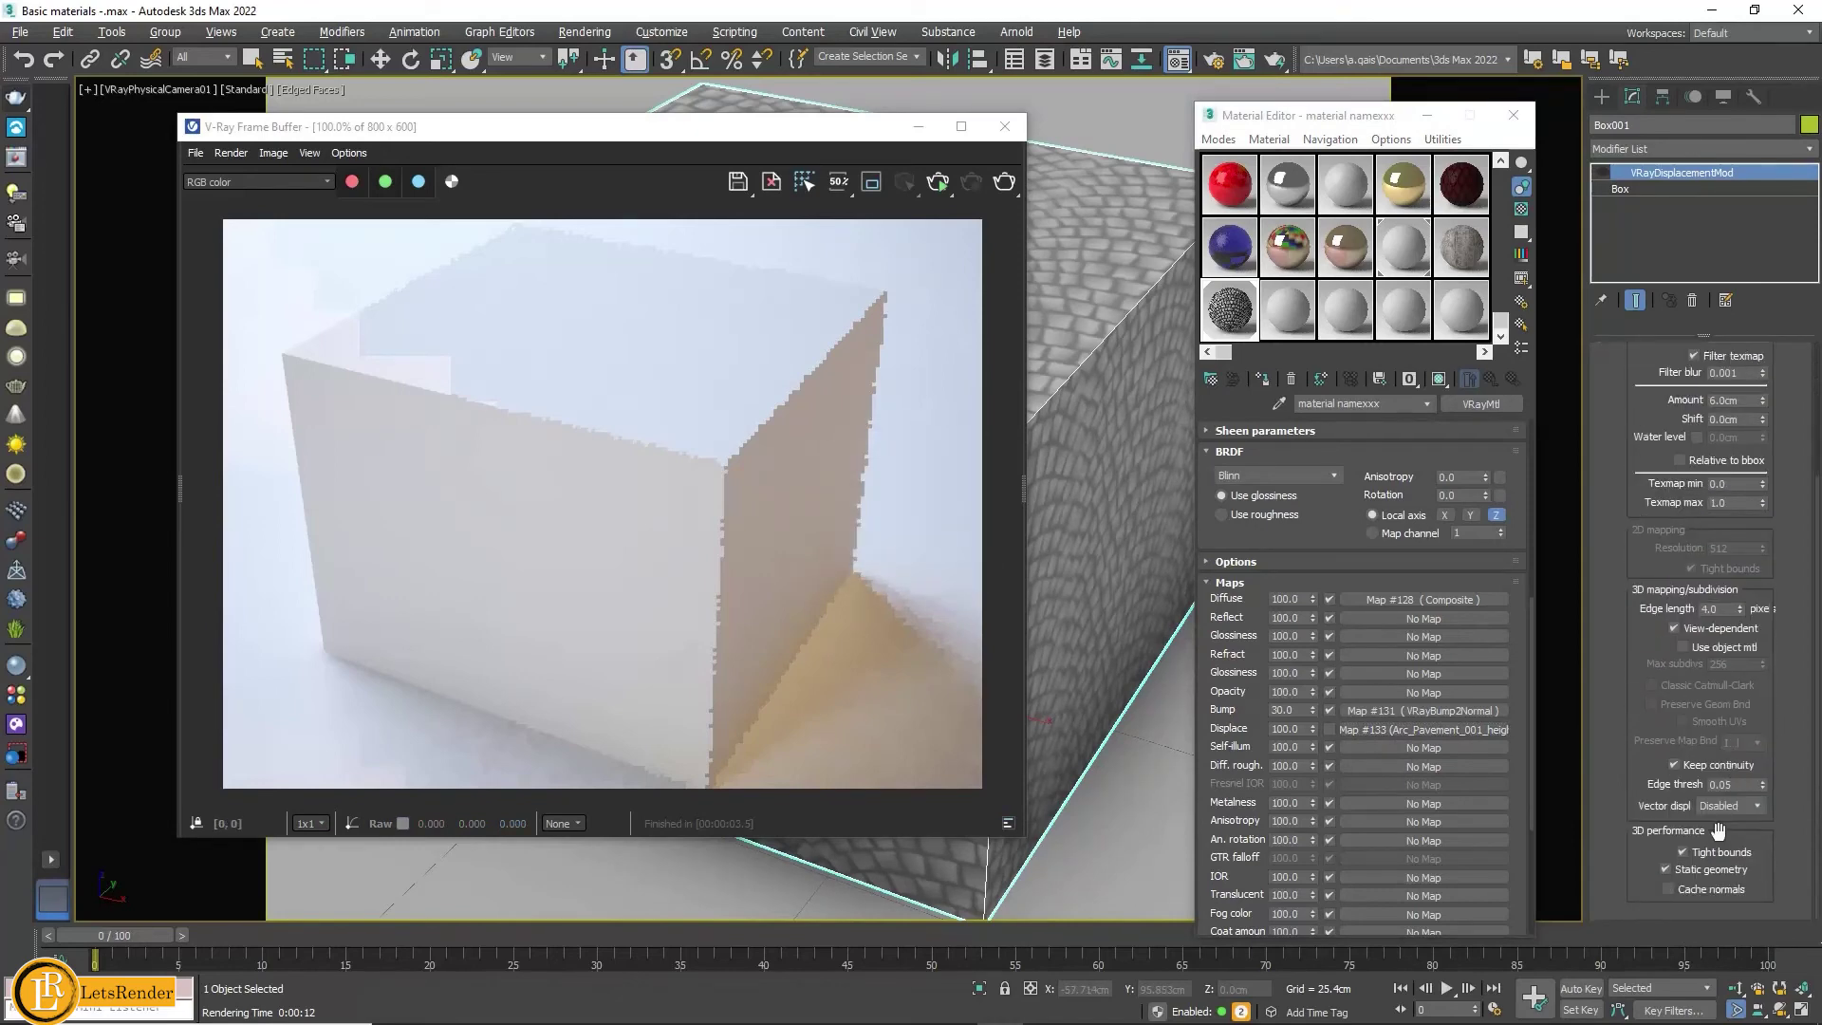
# Step: Load Arc_Pavement_001_roughness as the diffuse roughness map, shown in viewport with minimum blur
pyautogui.click(1386, 765)
pyautogui.doubleClick(909, 293)
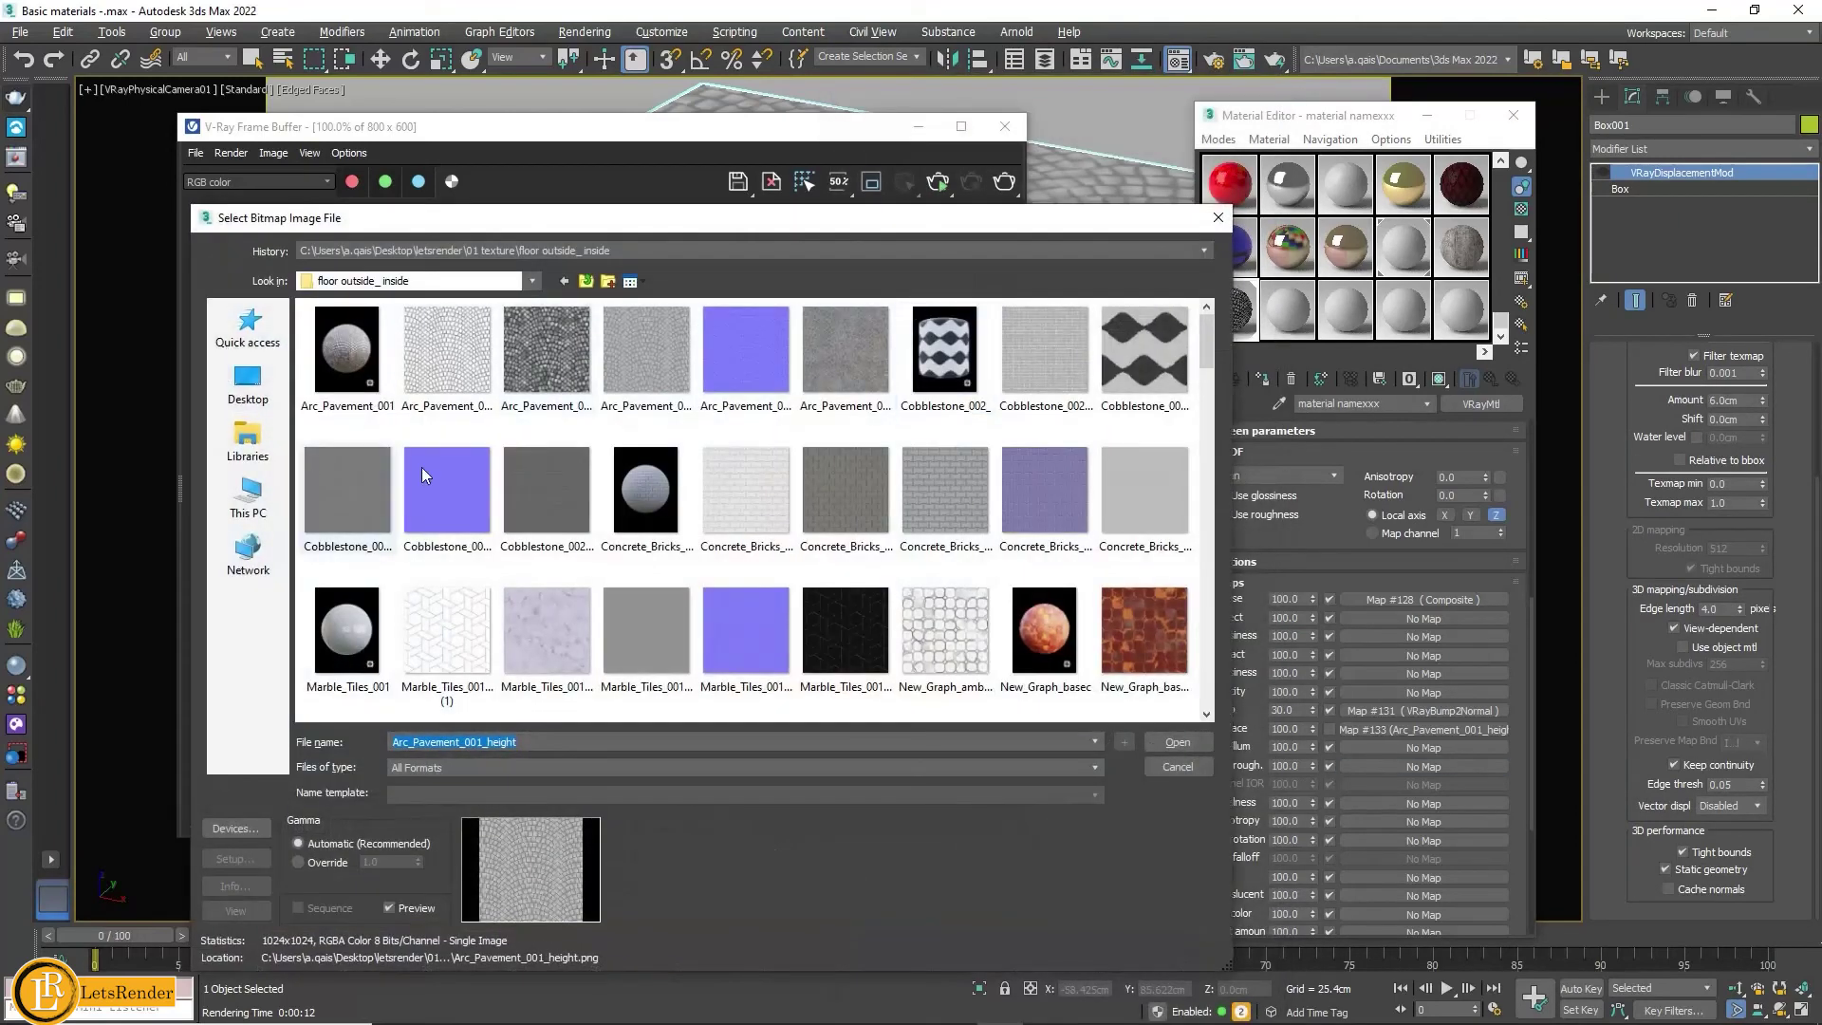
pyautogui.click(875, 364)
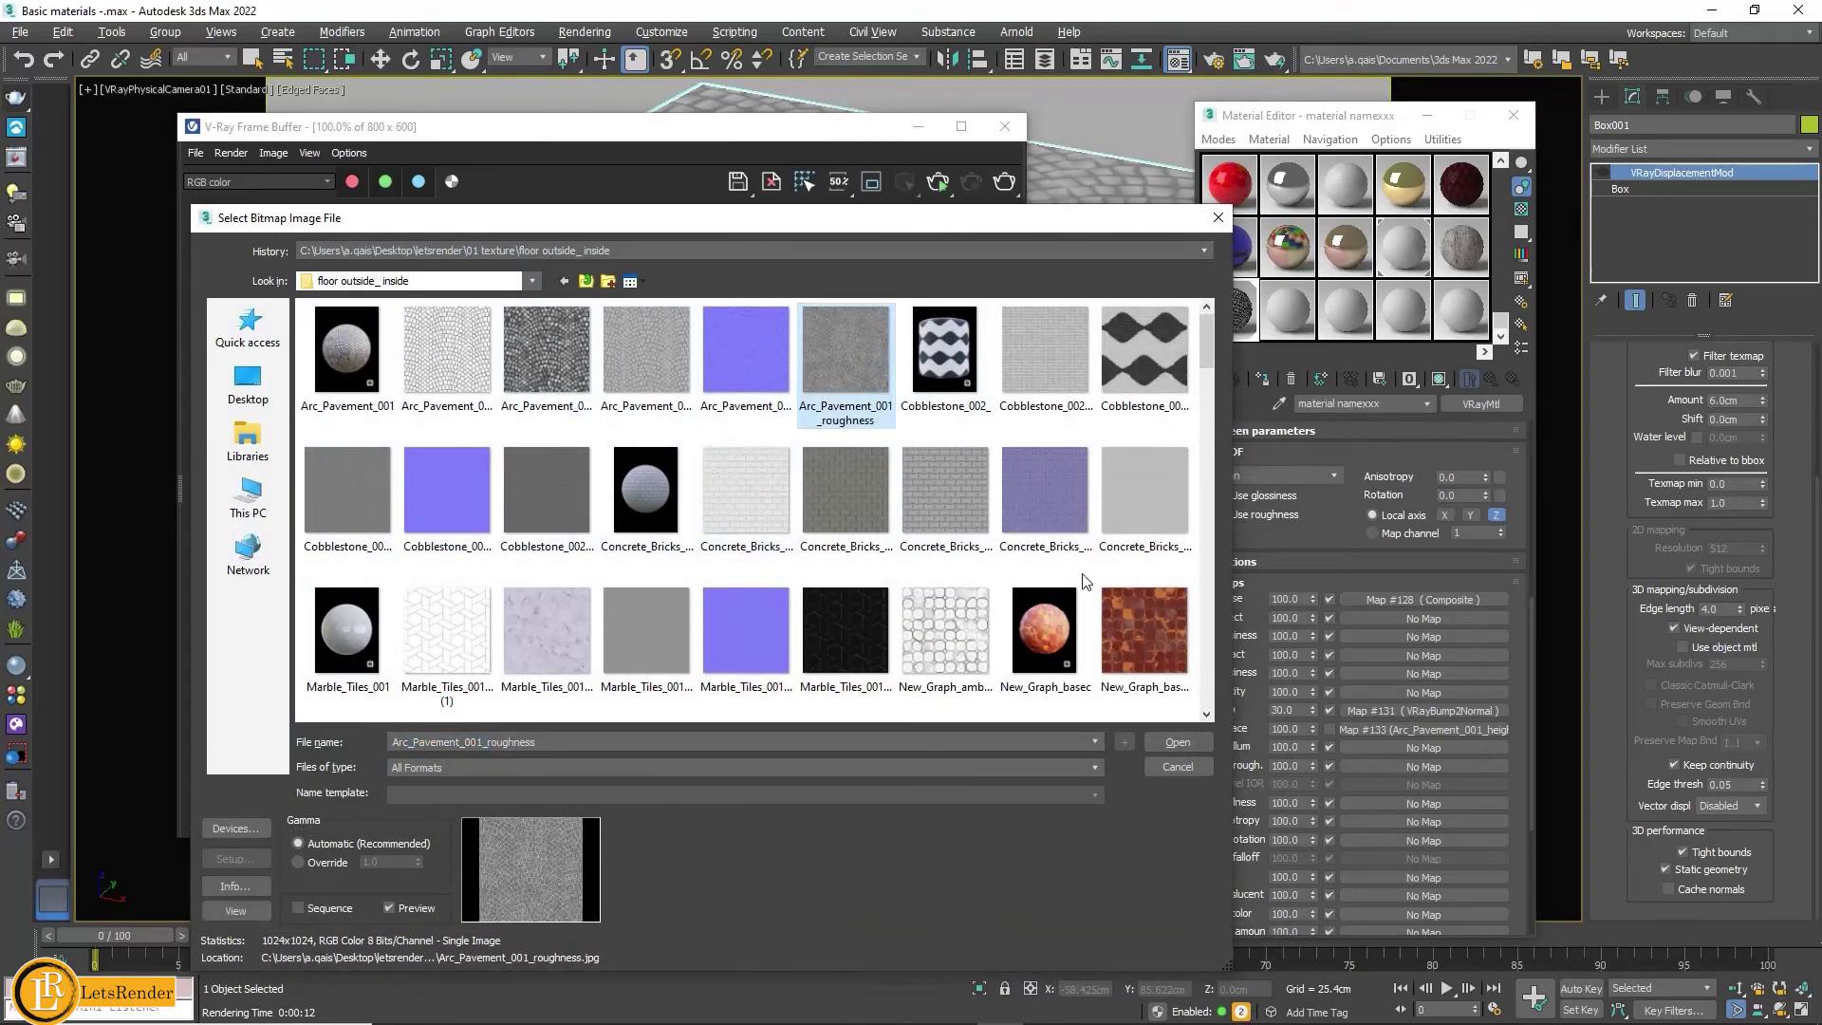
pyautogui.click(1189, 740)
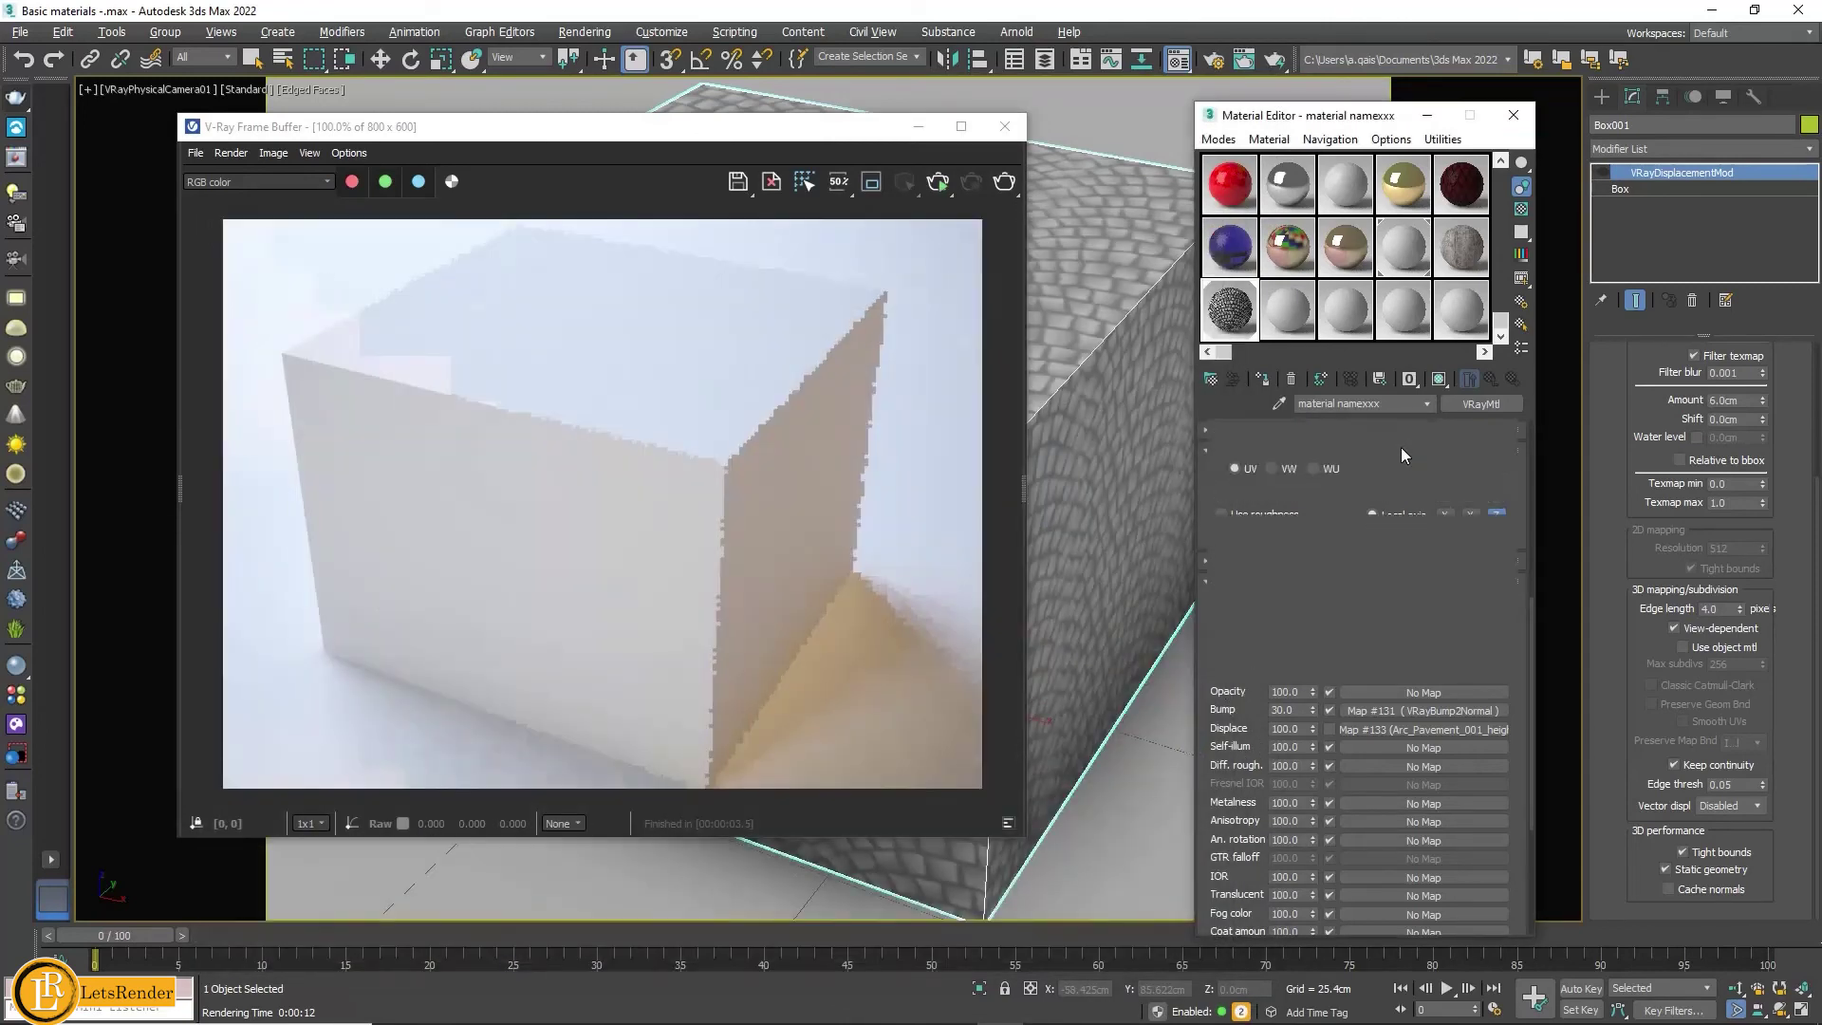
pyautogui.click(1439, 380)
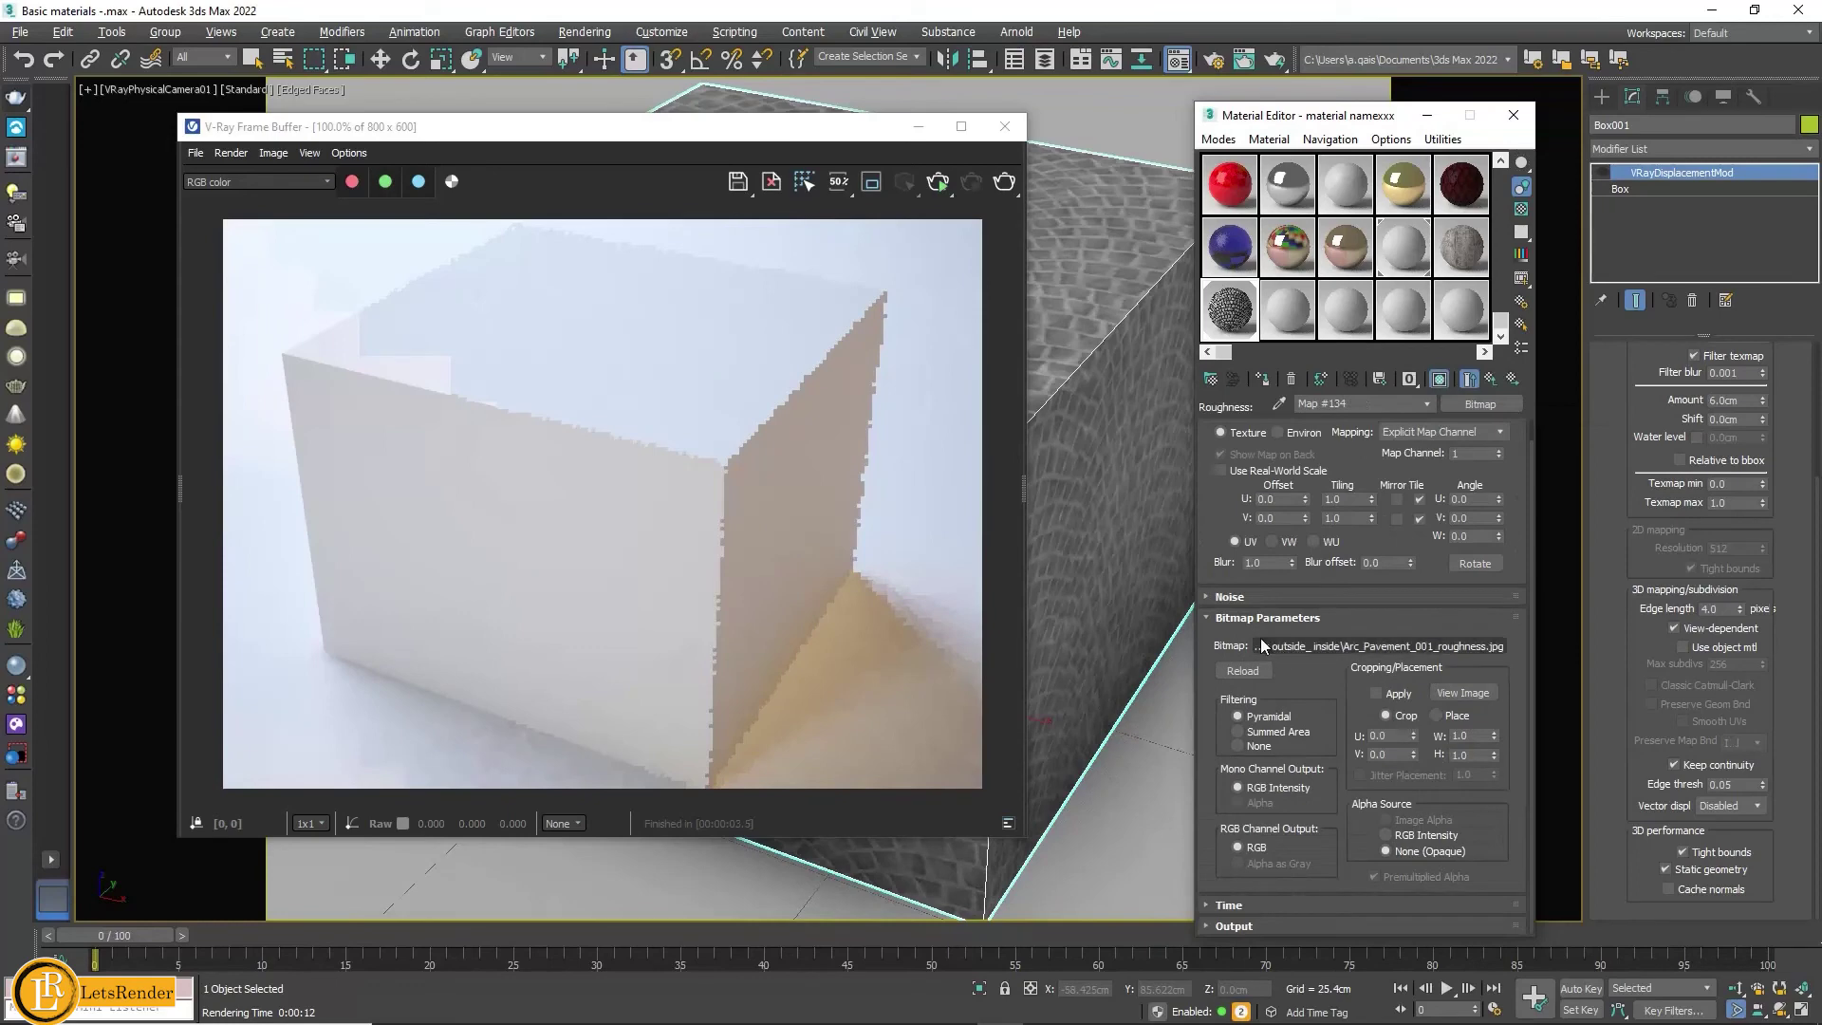
pyautogui.rightClick(1290, 566)
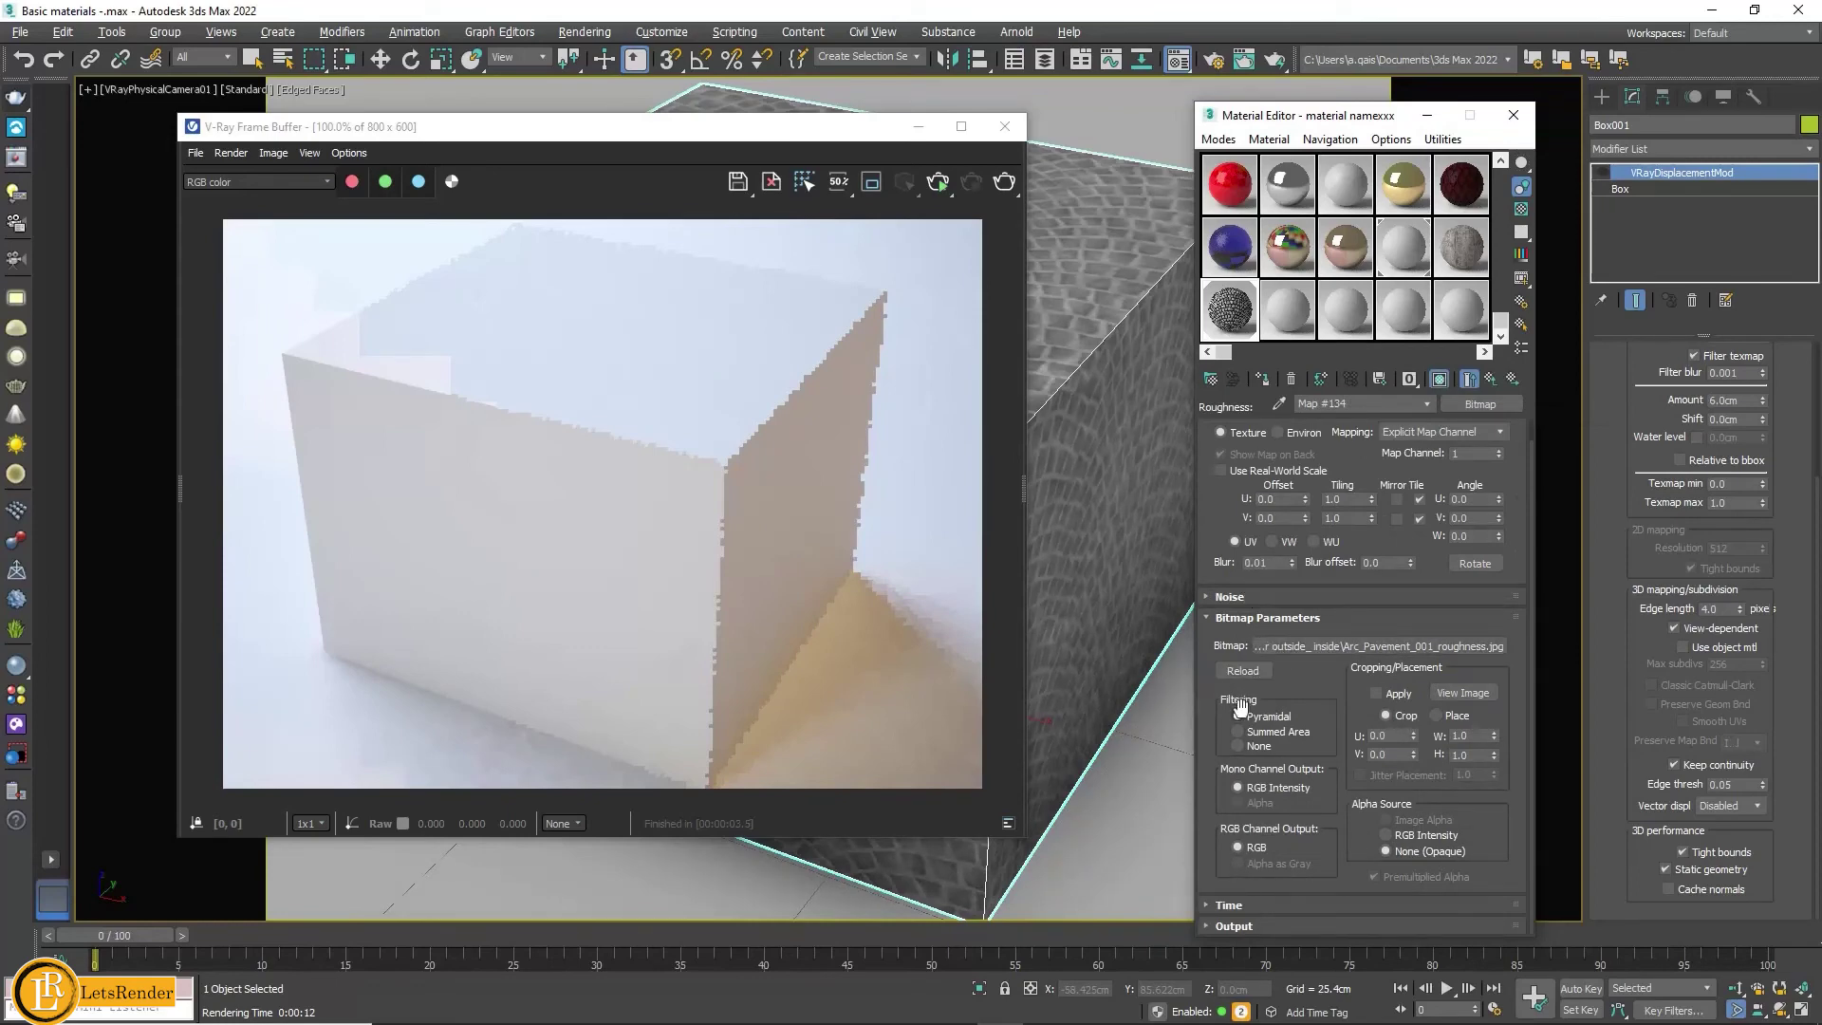
# Step: Return to the main material and render the cobblestone box
pyautogui.click(1486, 387)
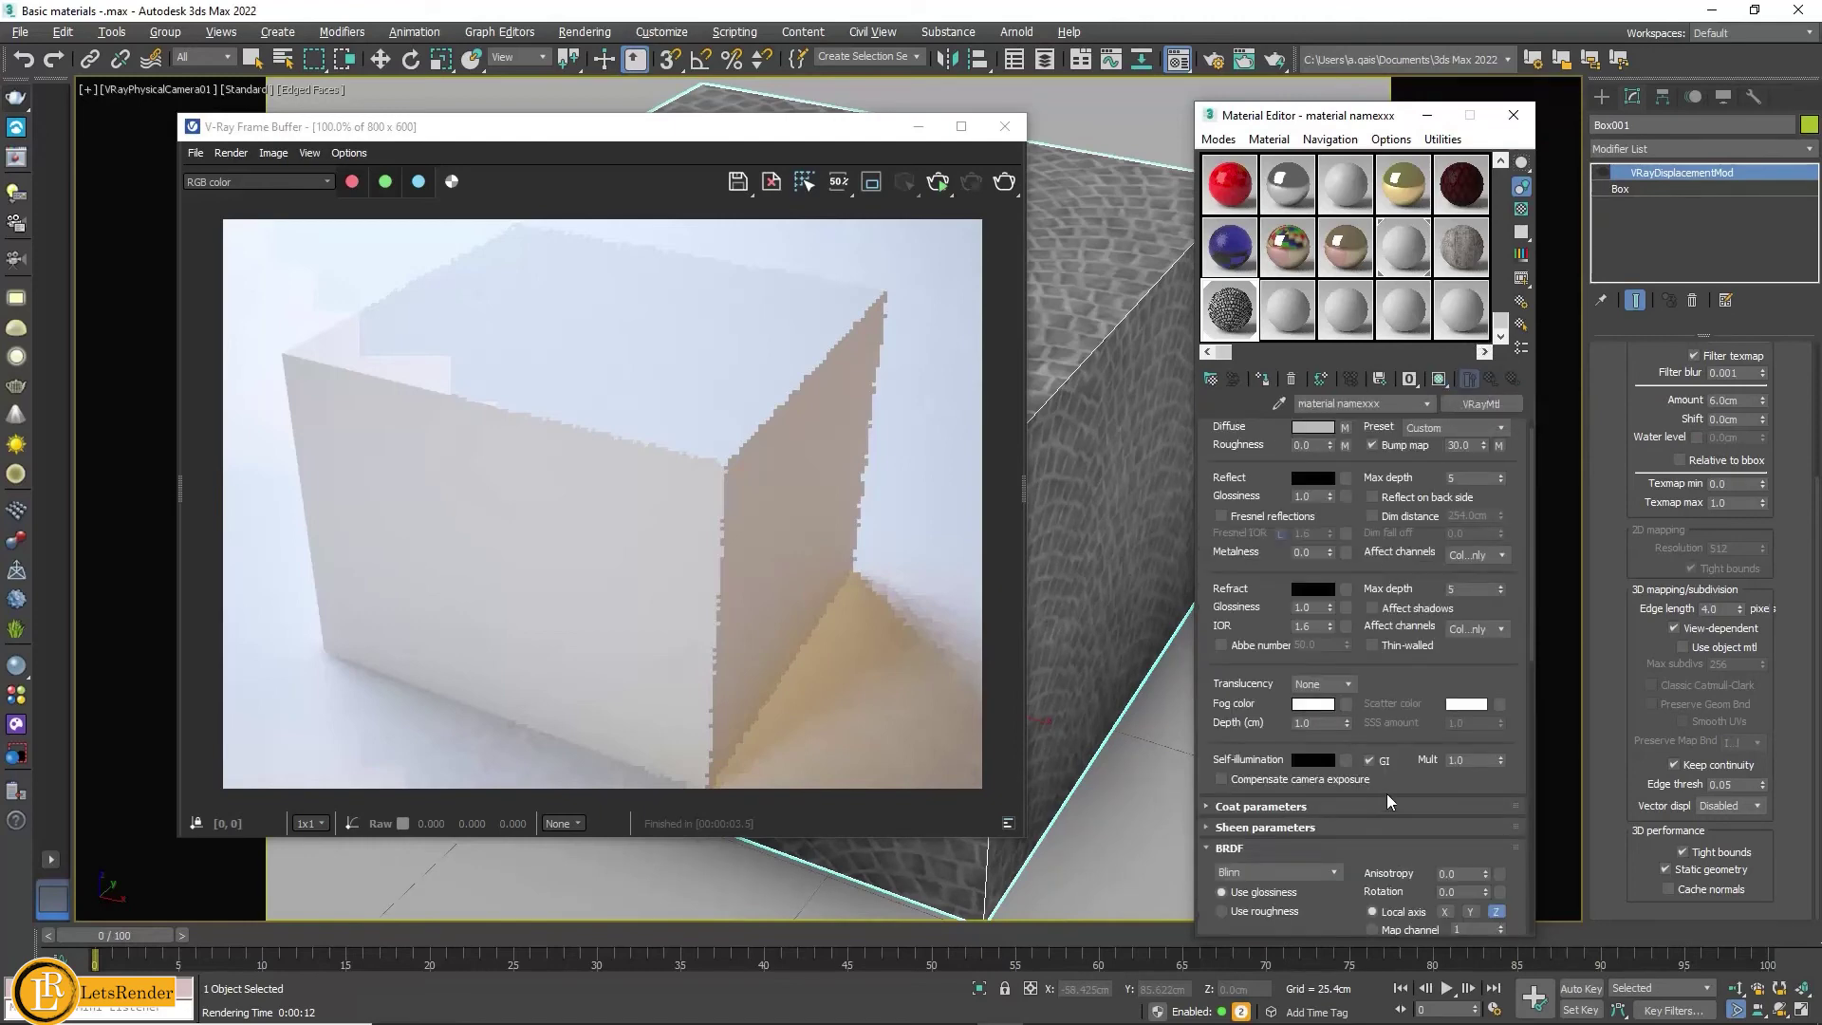
pyautogui.moveTo(1423, 680); pyautogui.dragTo(1427, 327)
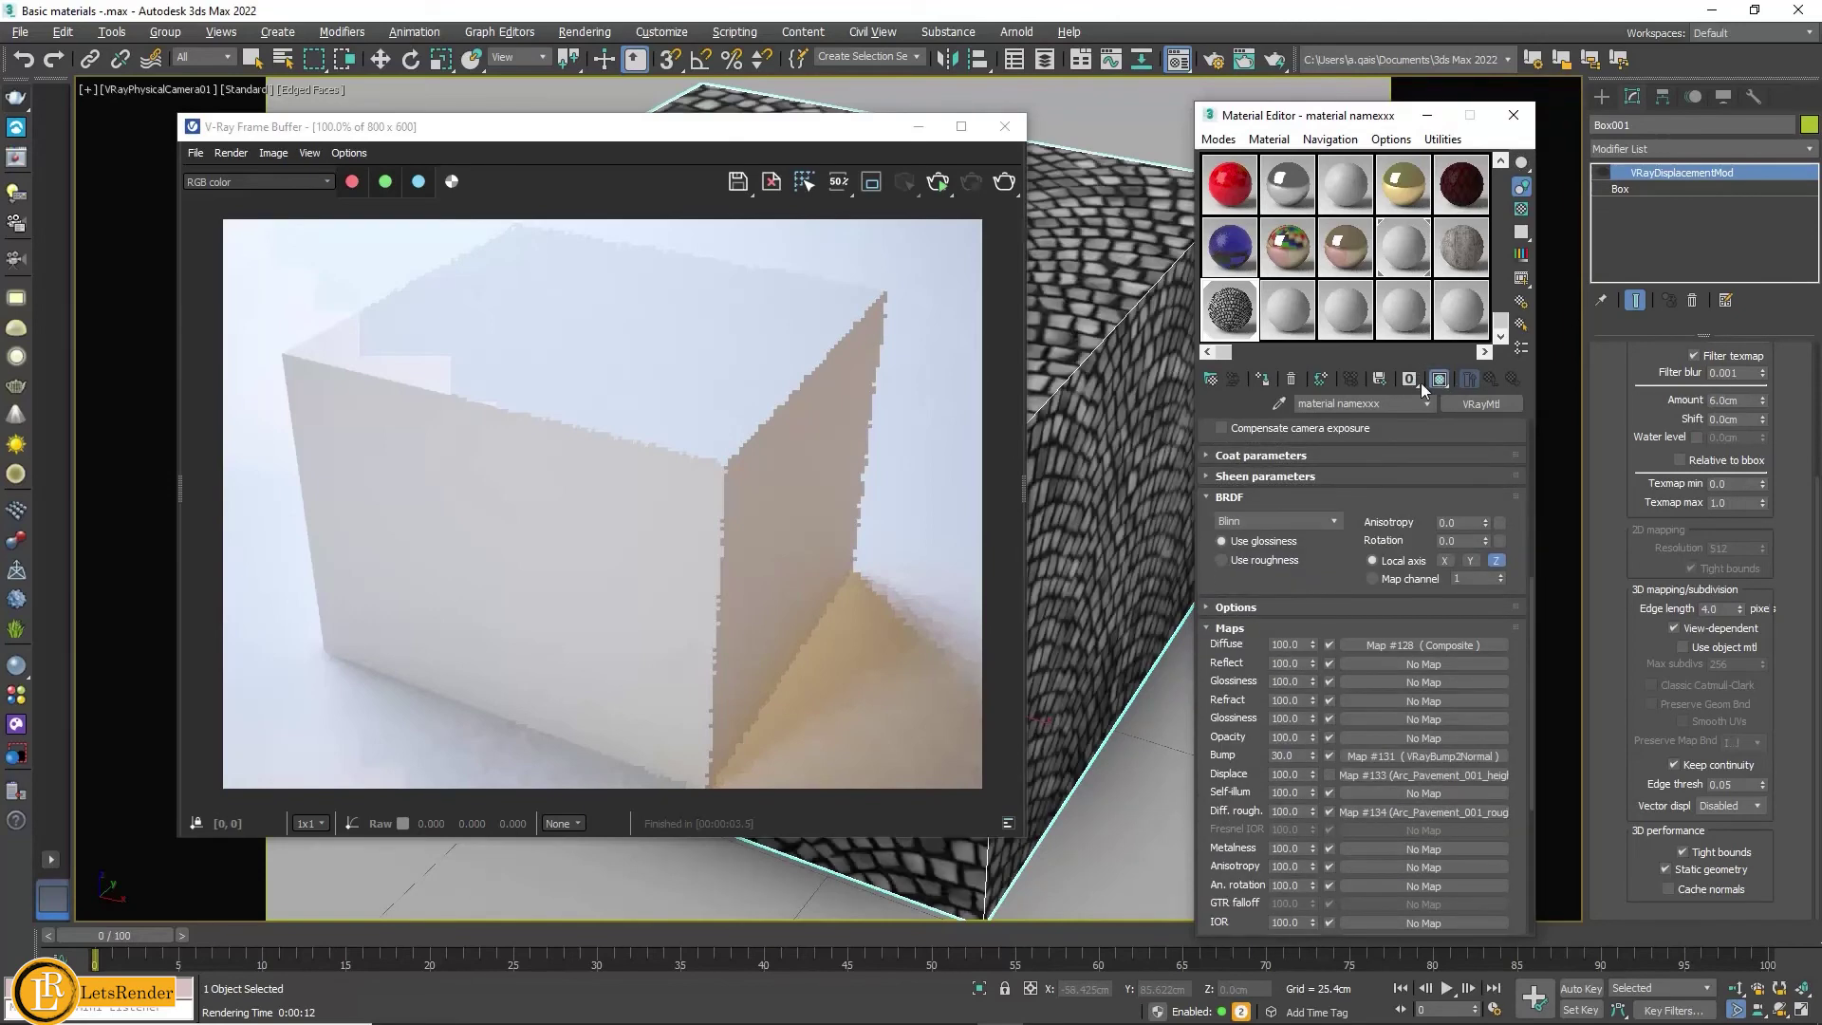
pyautogui.click(1006, 182)
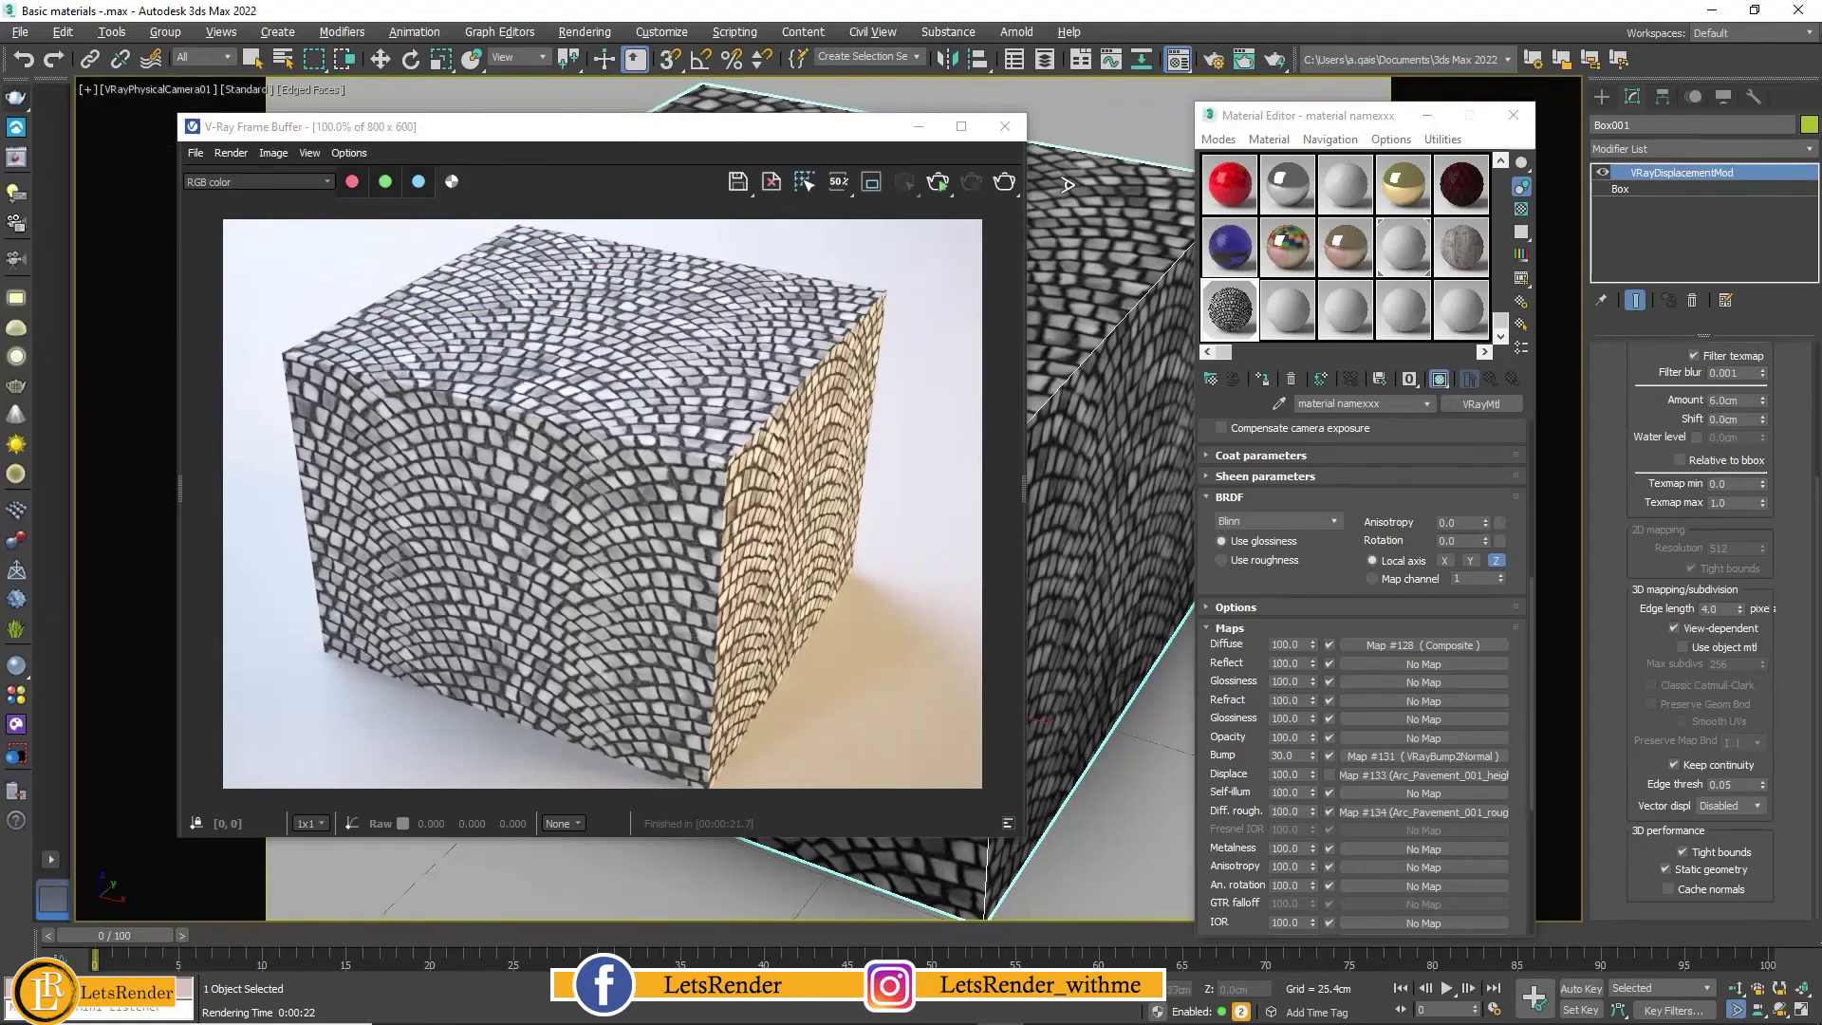
# Step: Re-render the box to check the cobblestone displacement, then close the render window
pyautogui.click(1005, 182)
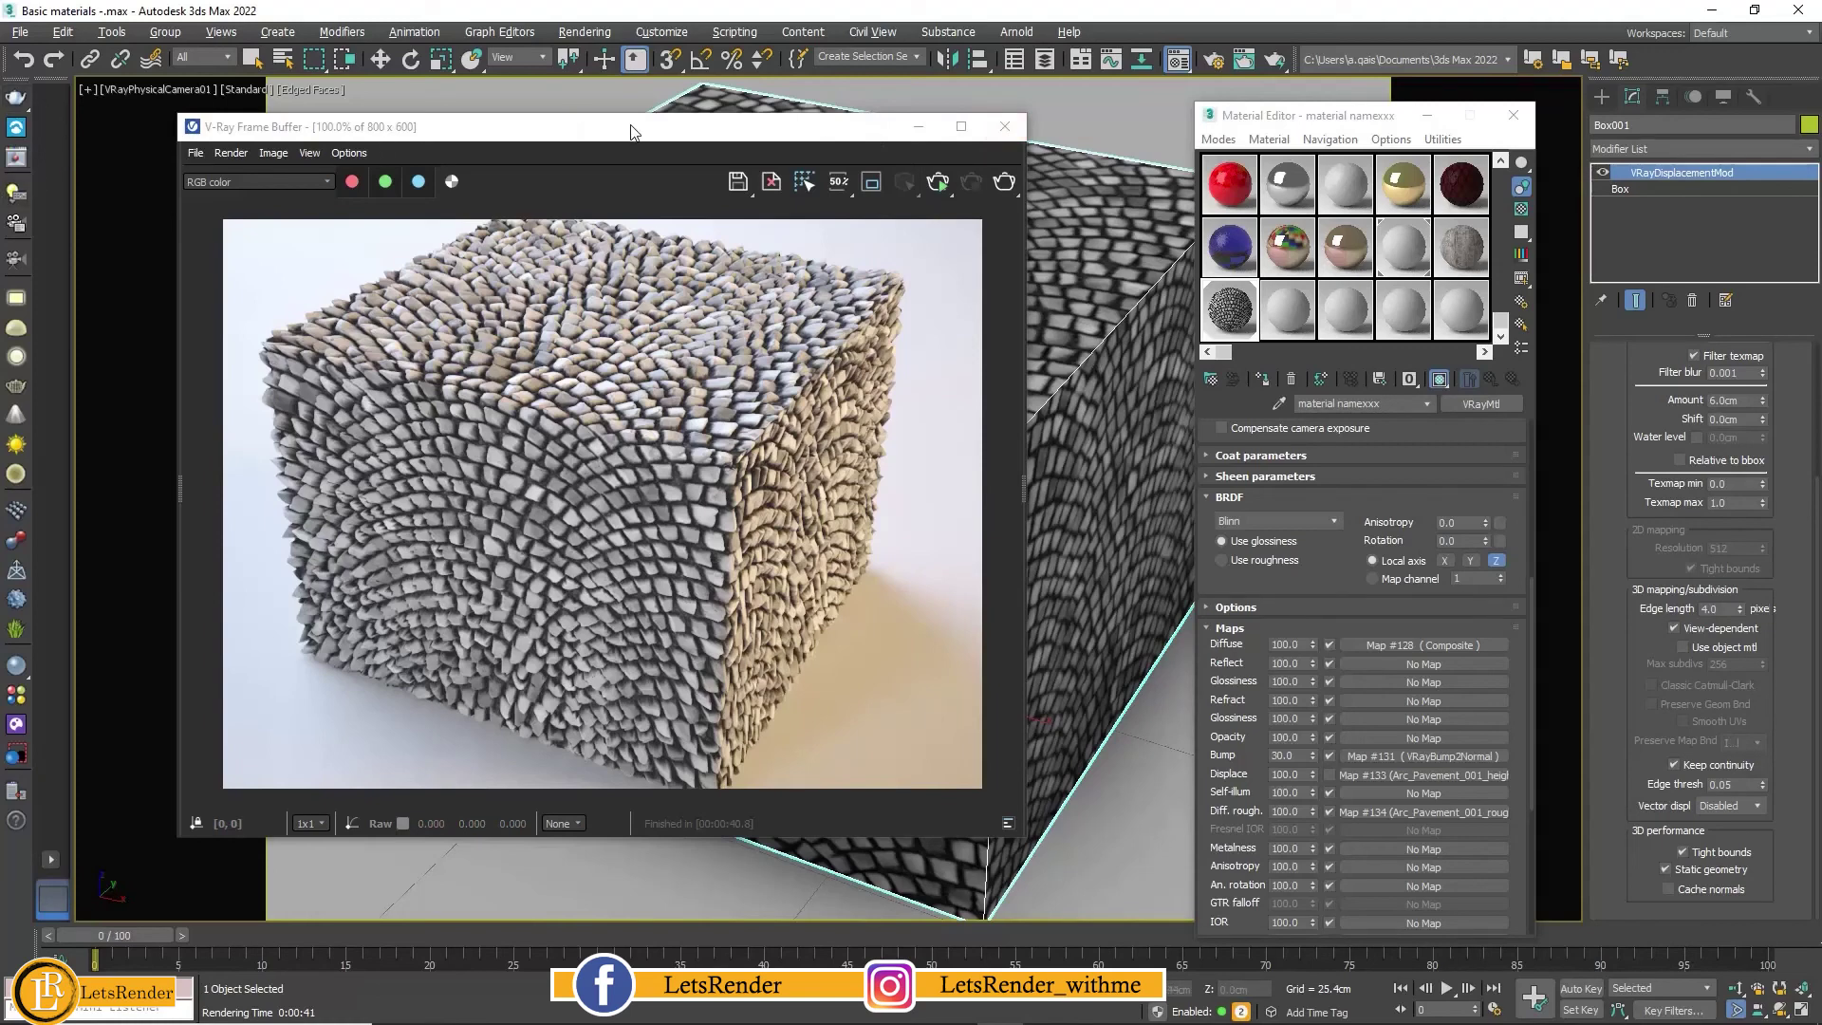
pyautogui.moveTo(632, 131); pyautogui.dragTo(613, 157)
pyautogui.click(951, 155)
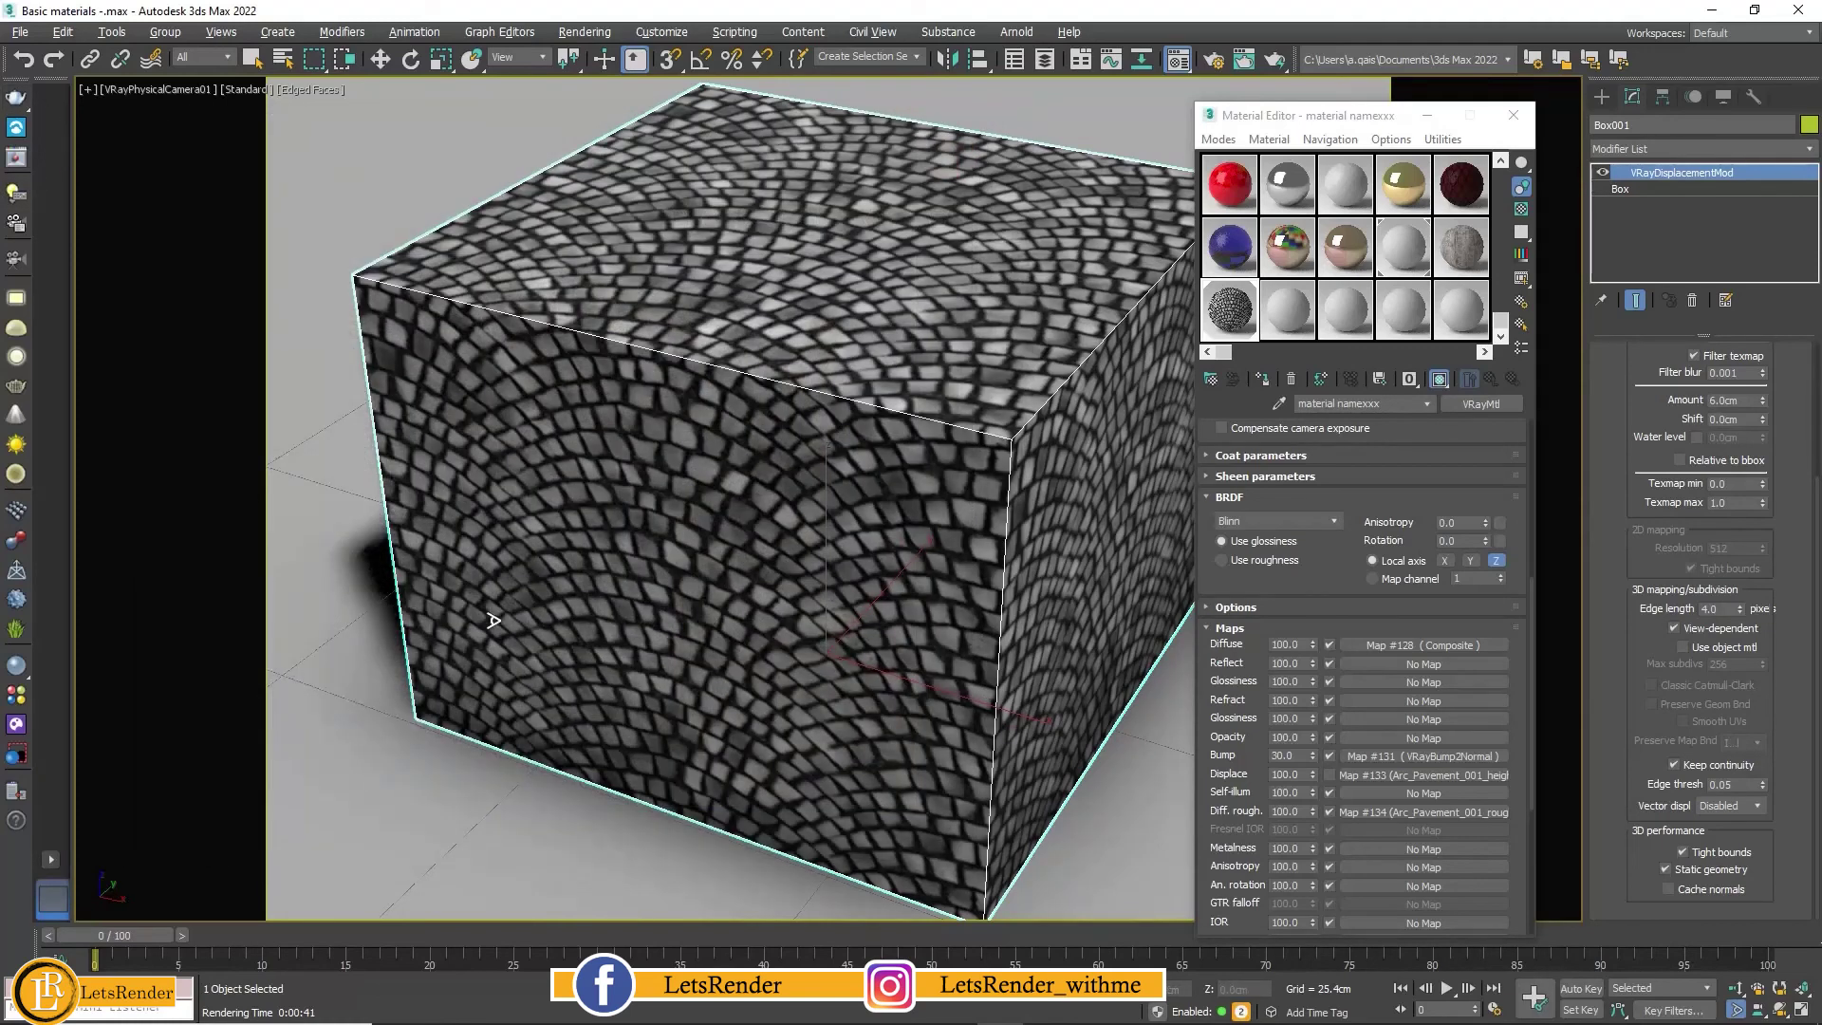
# Step: Delete the box and draw a plane on the grid, cancelling an accidental sphere
pyautogui.press('w')
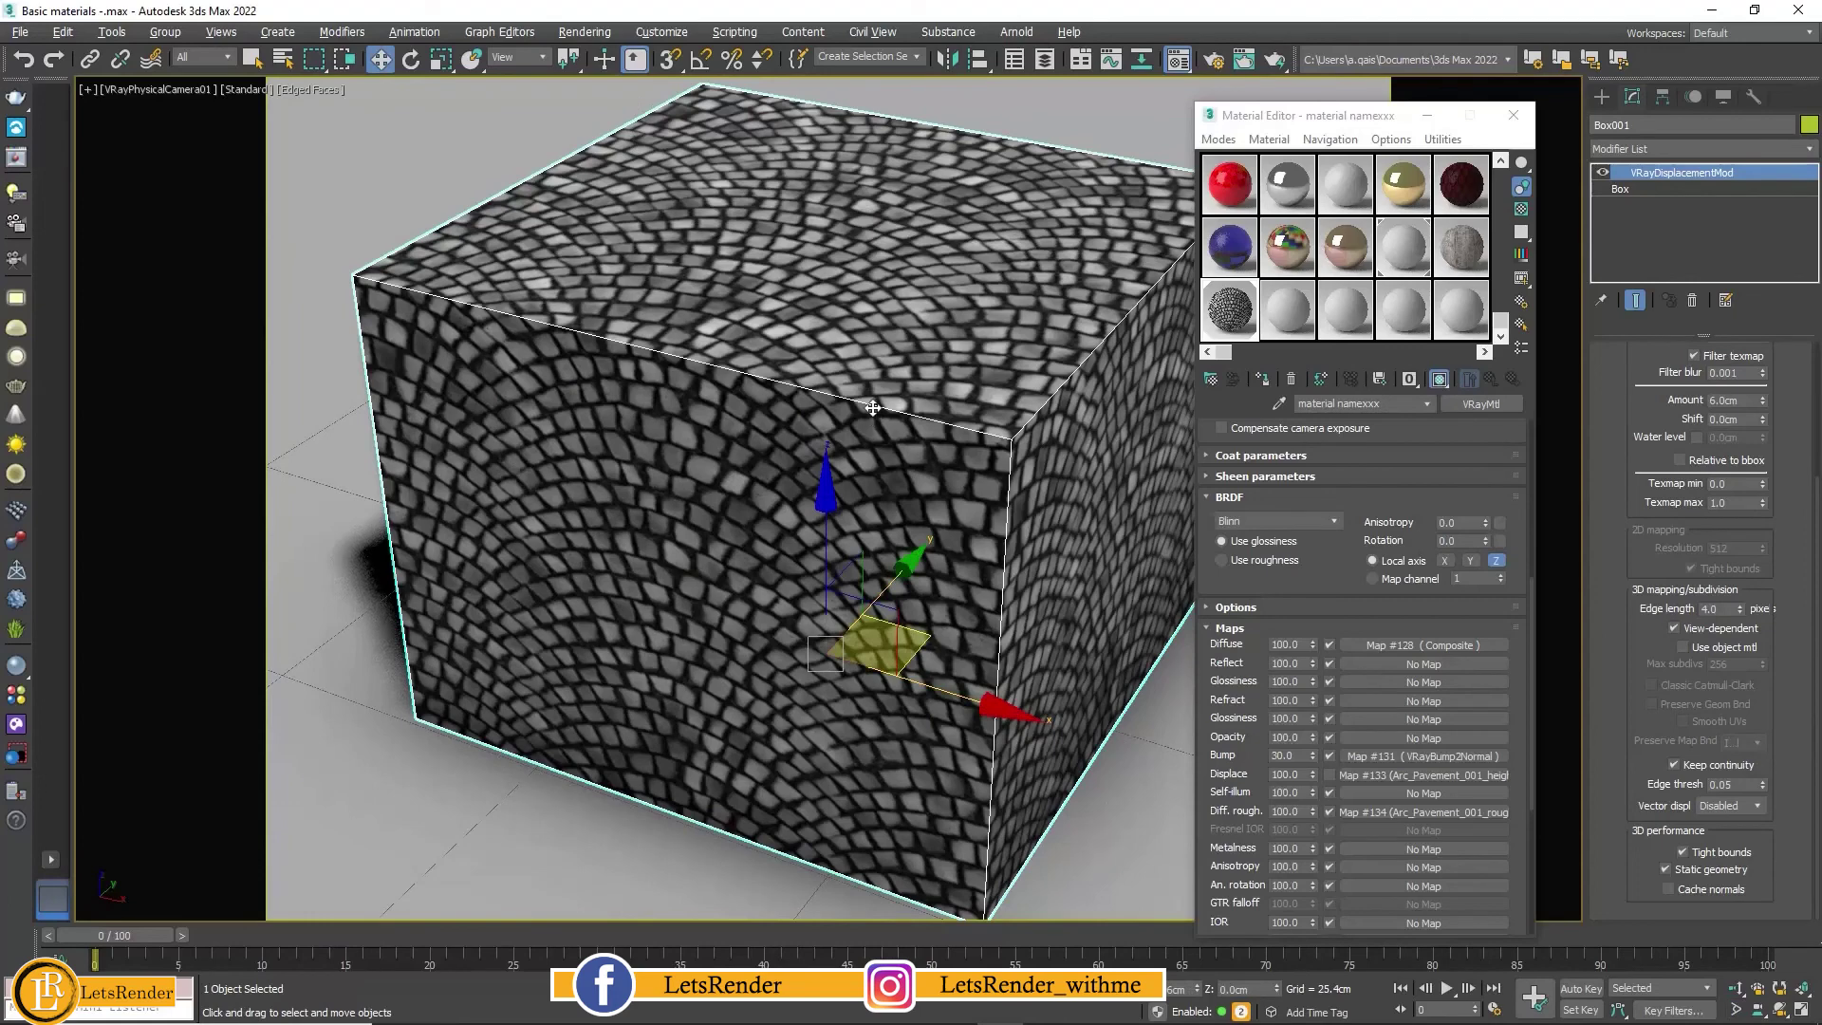
pyautogui.press('Delete')
pyautogui.click(1603, 95)
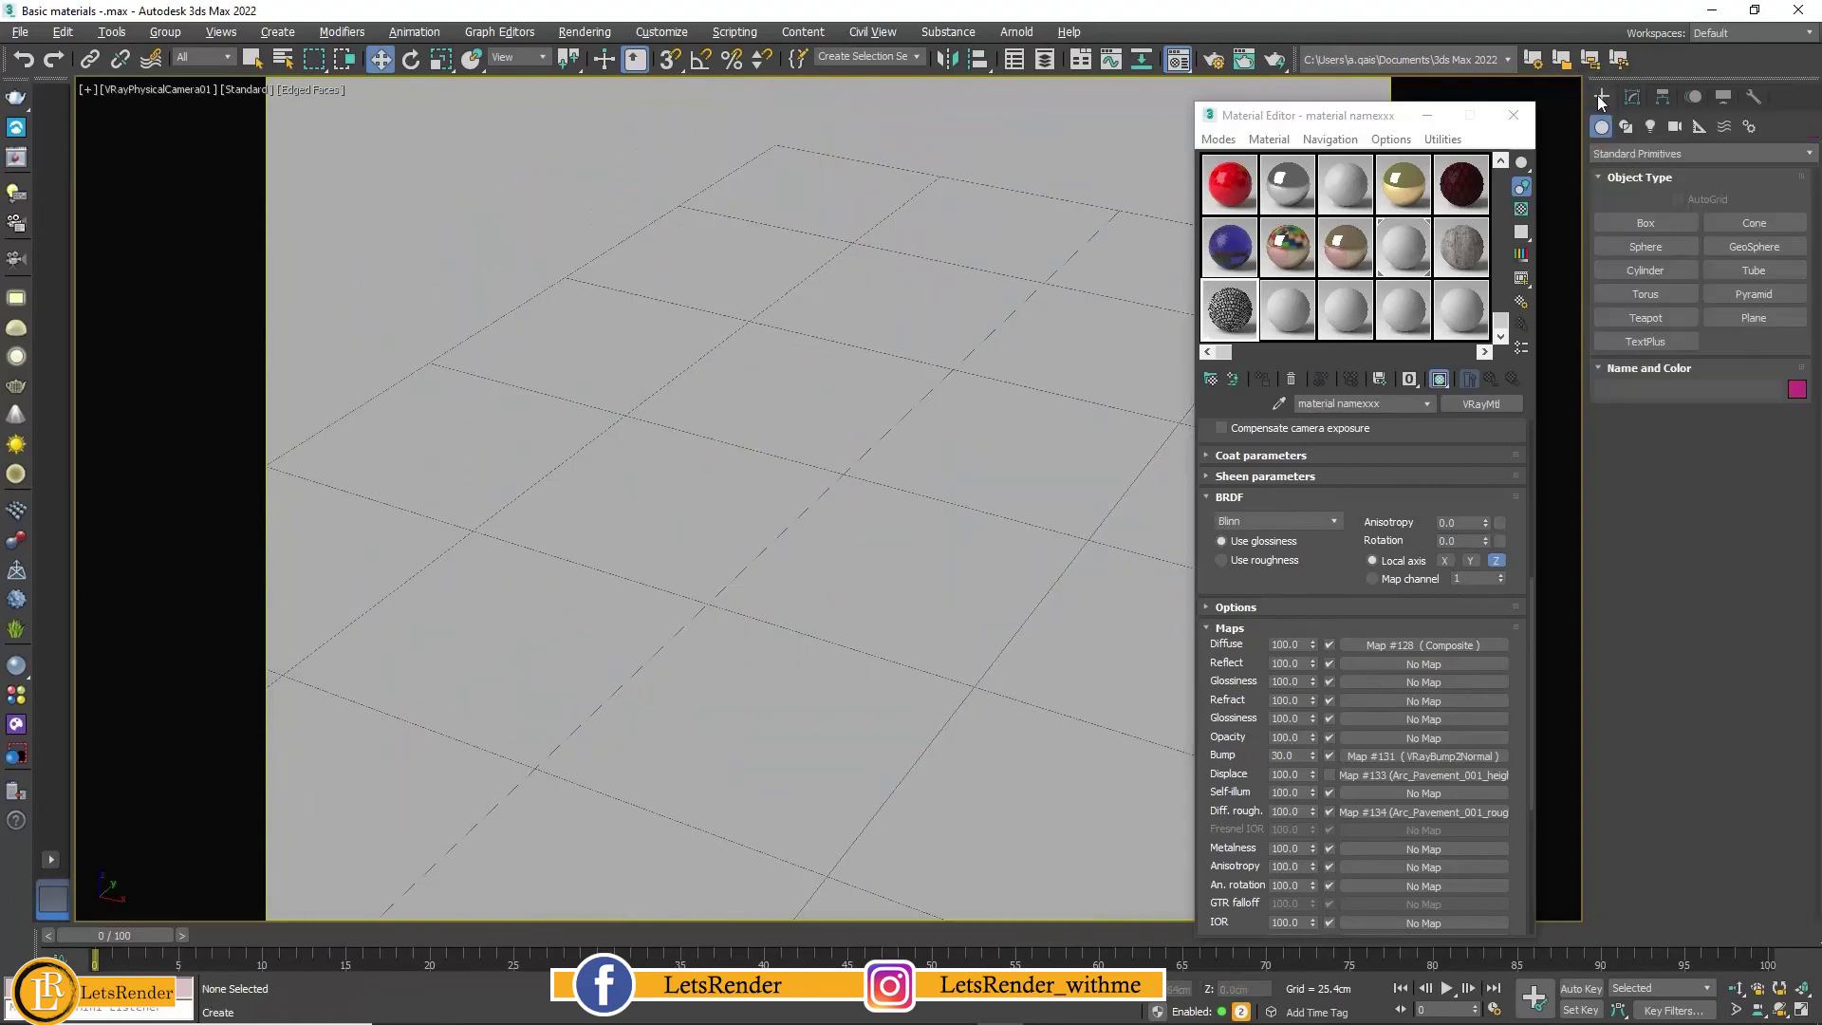
pyautogui.click(1654, 249)
pyautogui.moveTo(889, 551); pyautogui.dragTo(990, 456)
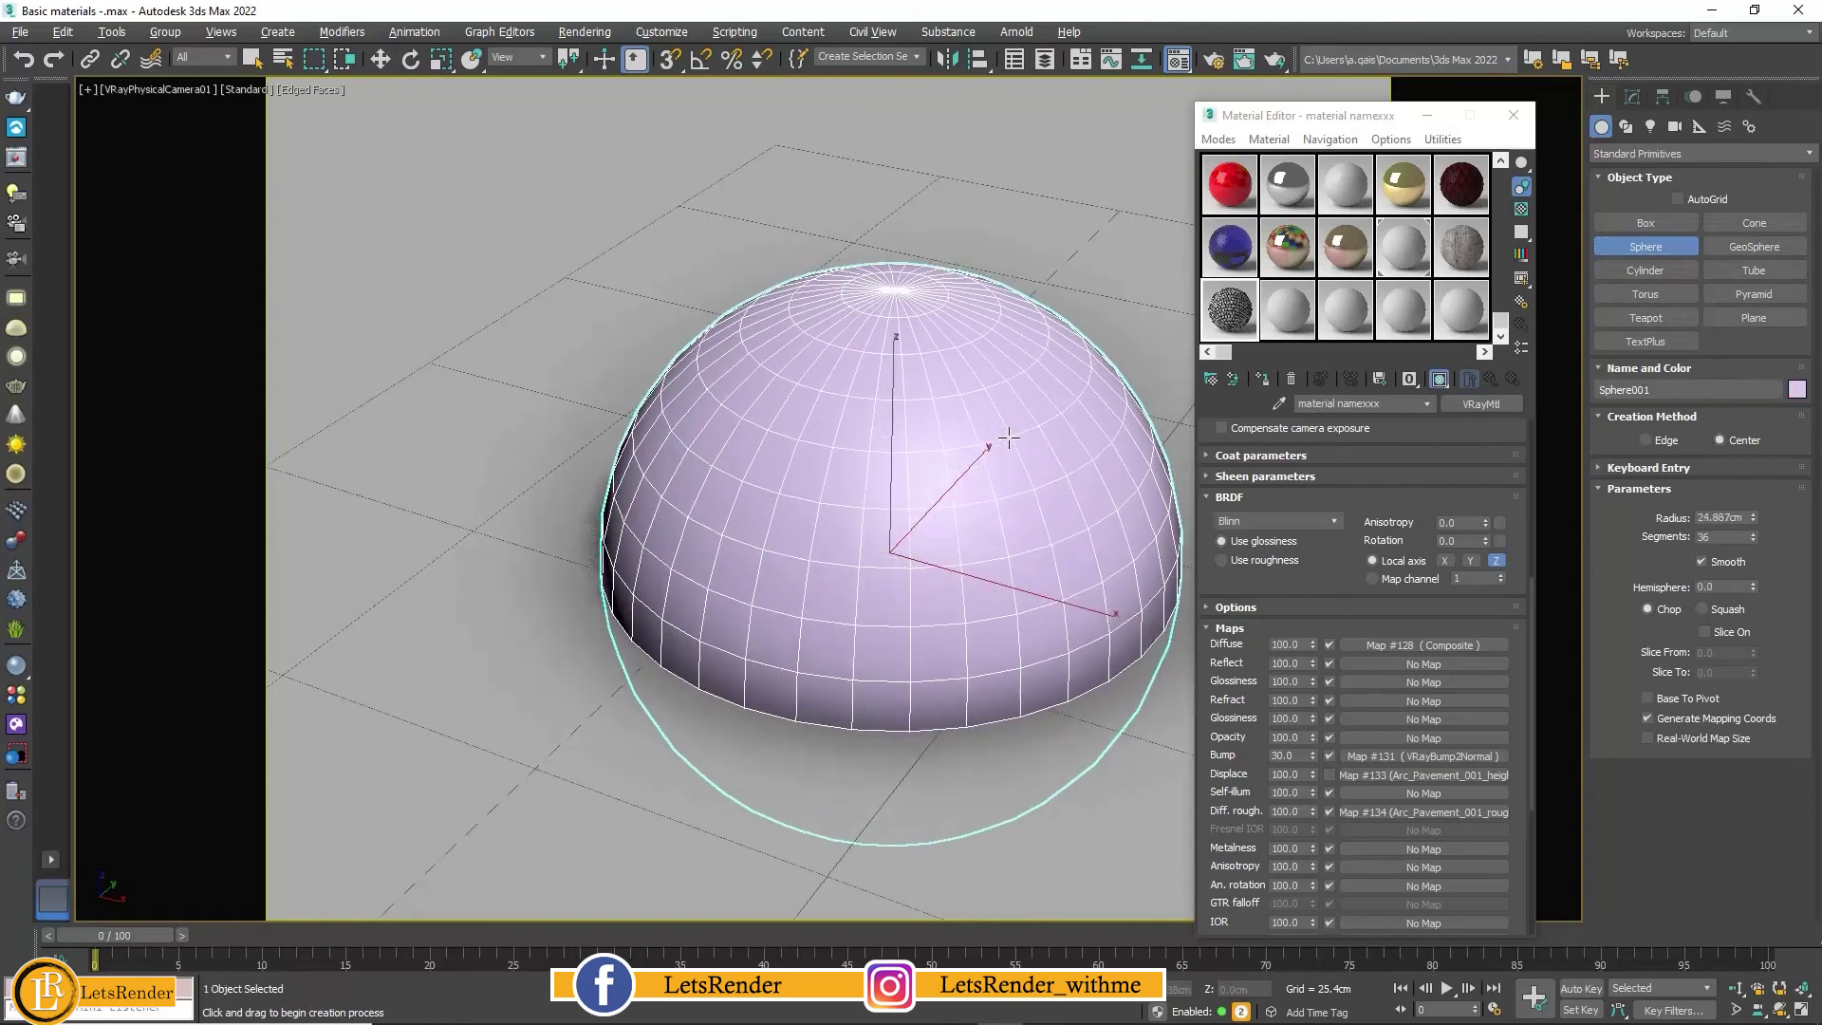
pyautogui.rightClick(1008, 444)
pyautogui.click(1754, 317)
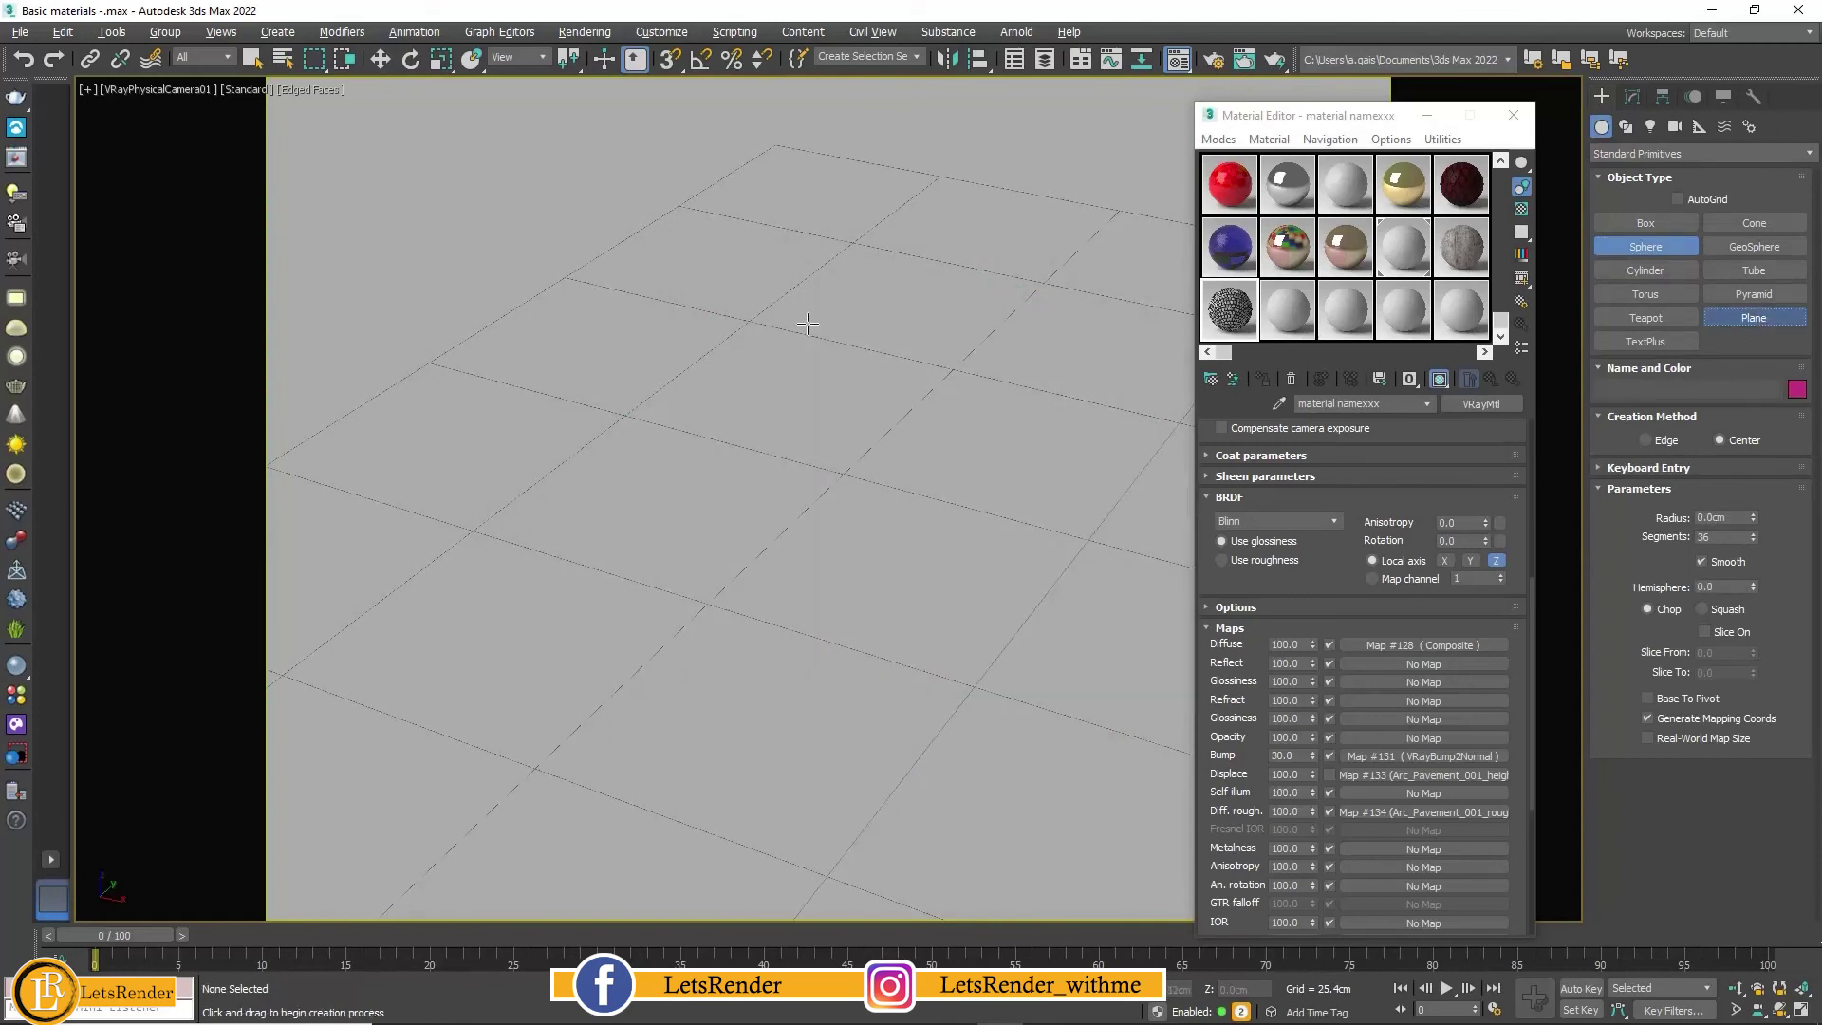
pyautogui.moveTo(999, 230)
pyautogui.mouseDown()
pyautogui.moveTo(1113, 853)
pyautogui.moveTo(965, 577)
pyautogui.mouseUp()
# Step: Raise the plane slightly above the grid, apply the cobblestone material, and scale it up
pyautogui.click(380, 58)
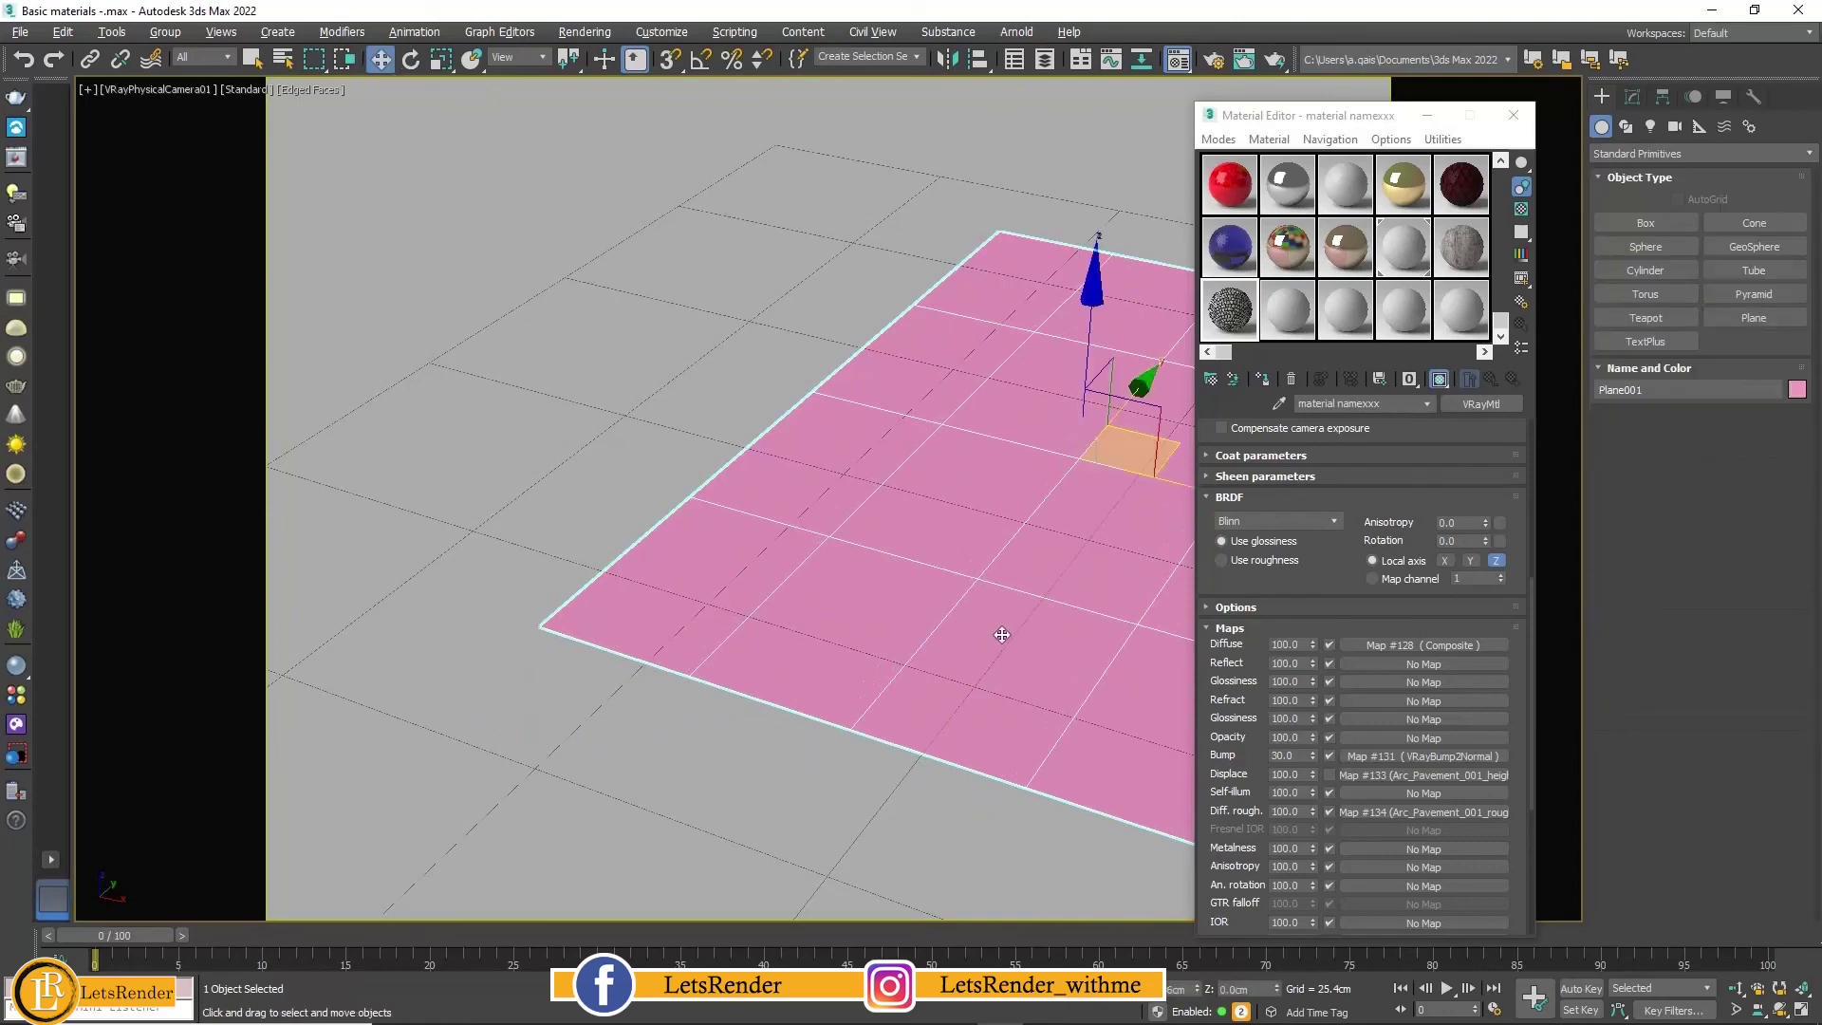
pyautogui.moveTo(1139, 450); pyautogui.dragTo(1090, 483)
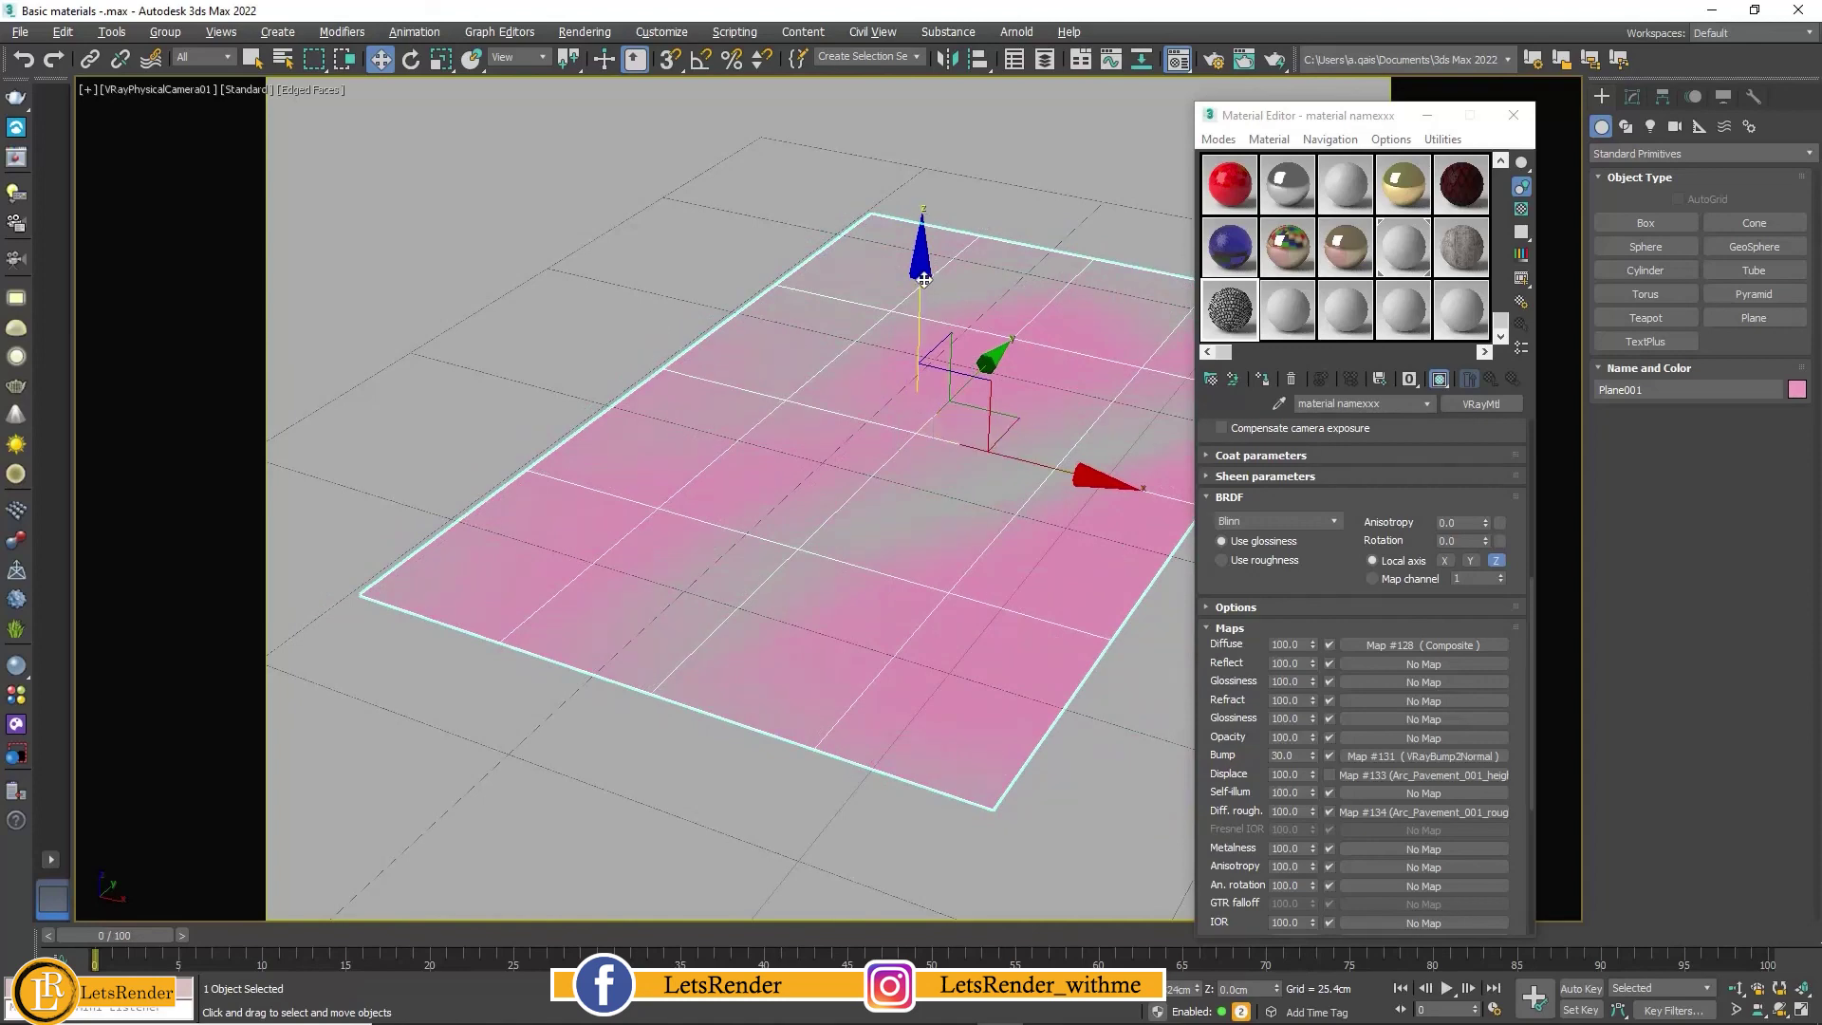
pyautogui.moveTo(919, 275); pyautogui.dragTo(919, 255)
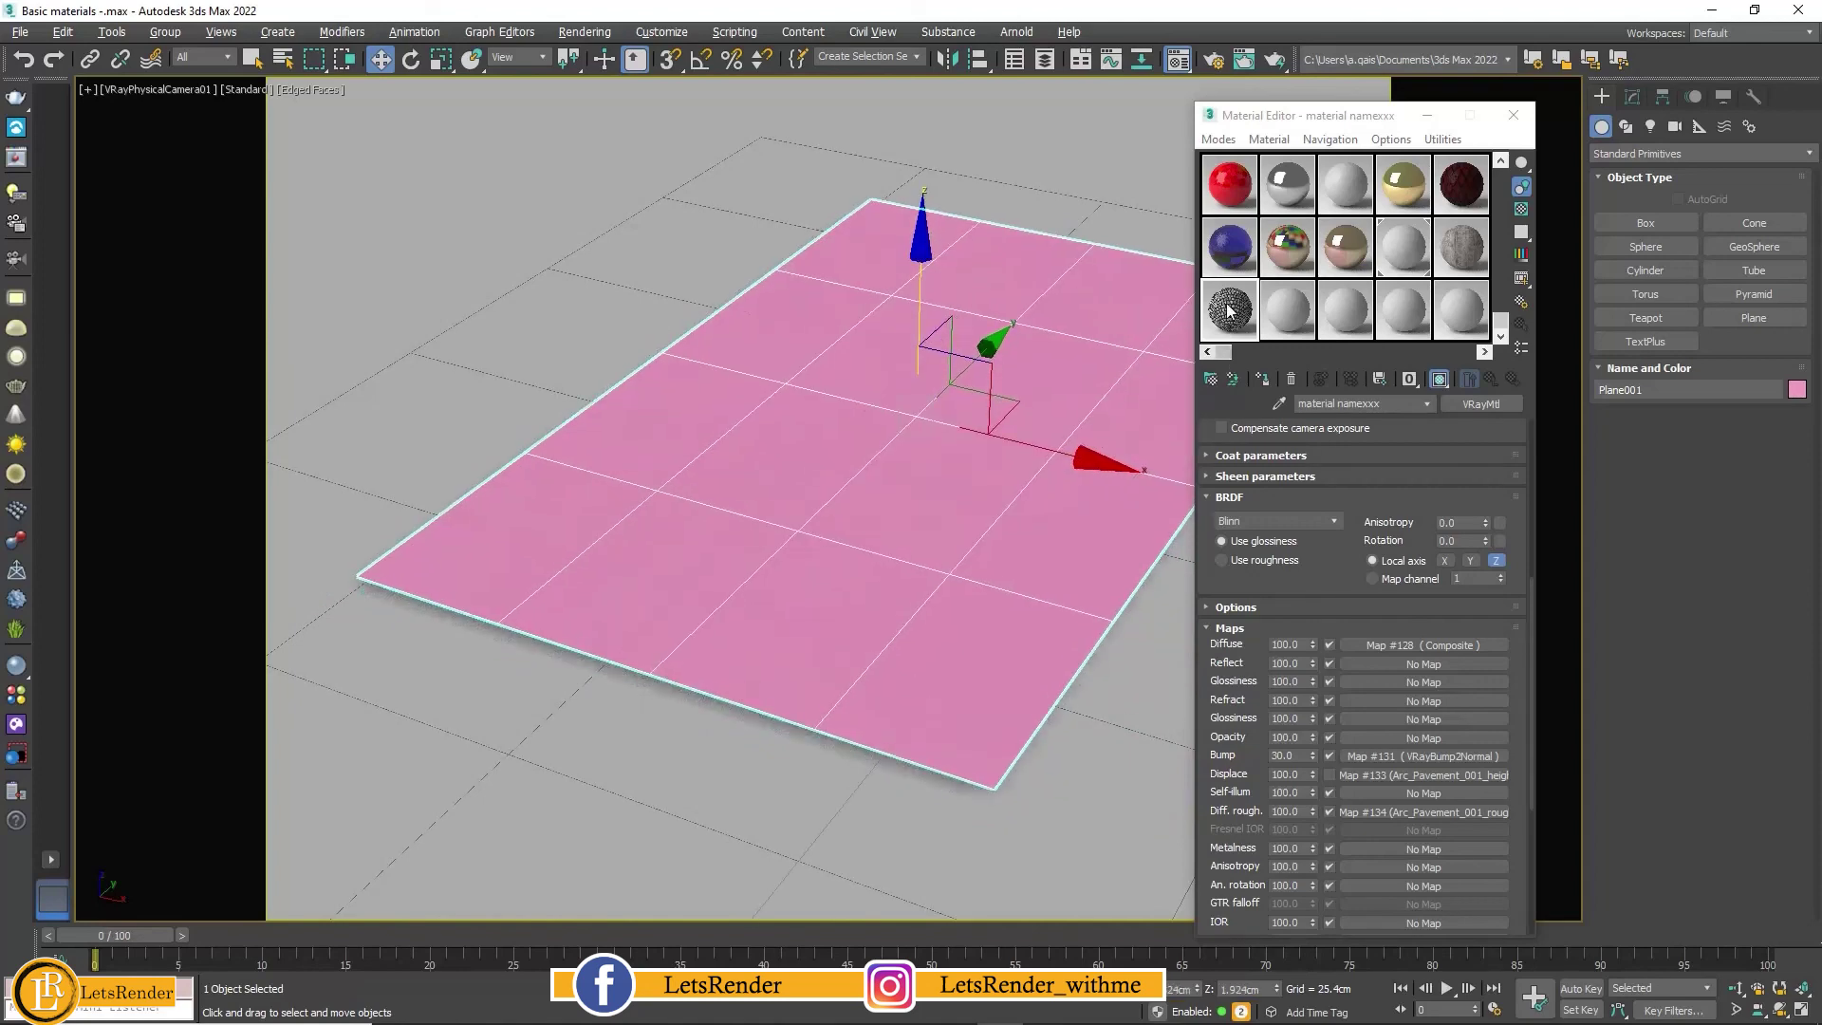
pyautogui.moveTo(1228, 311); pyautogui.dragTo(1024, 491)
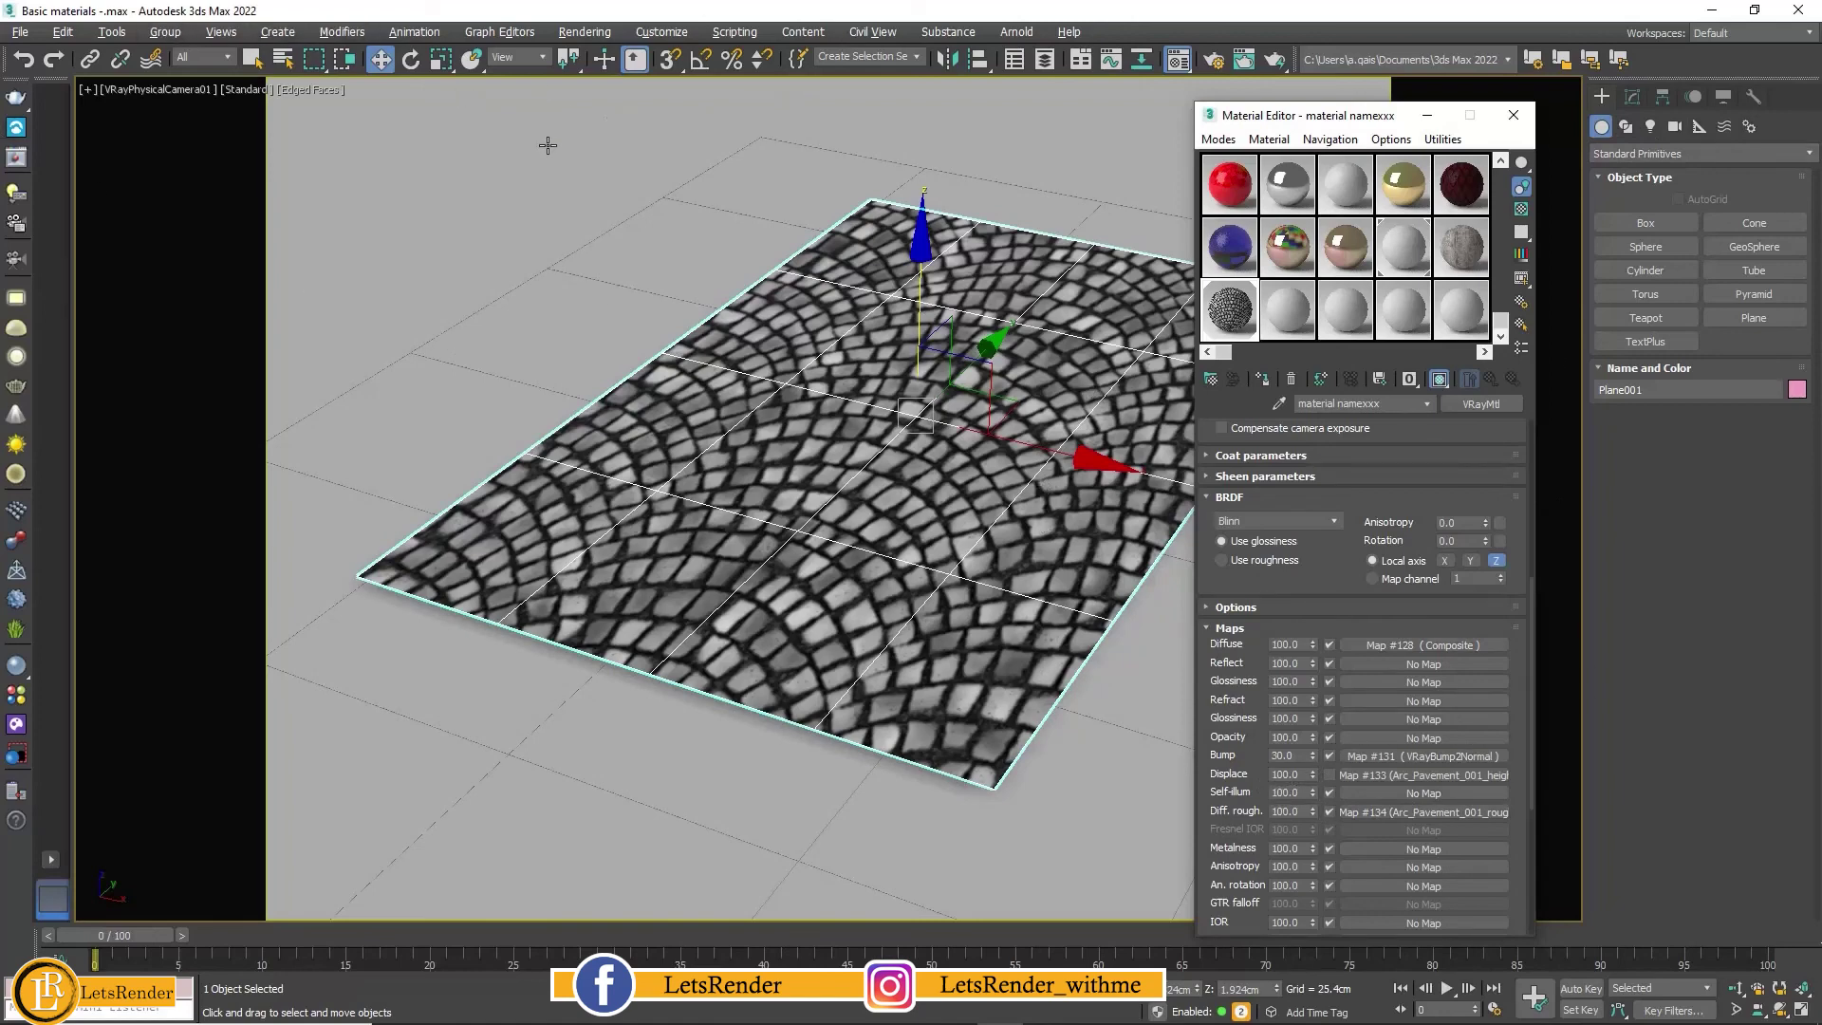
pyautogui.press('r')
pyautogui.moveTo(1135, 487)
pyautogui.mouseDown()
pyautogui.moveTo(1161, 474)
pyautogui.moveTo(1134, 482)
pyautogui.mouseUp()
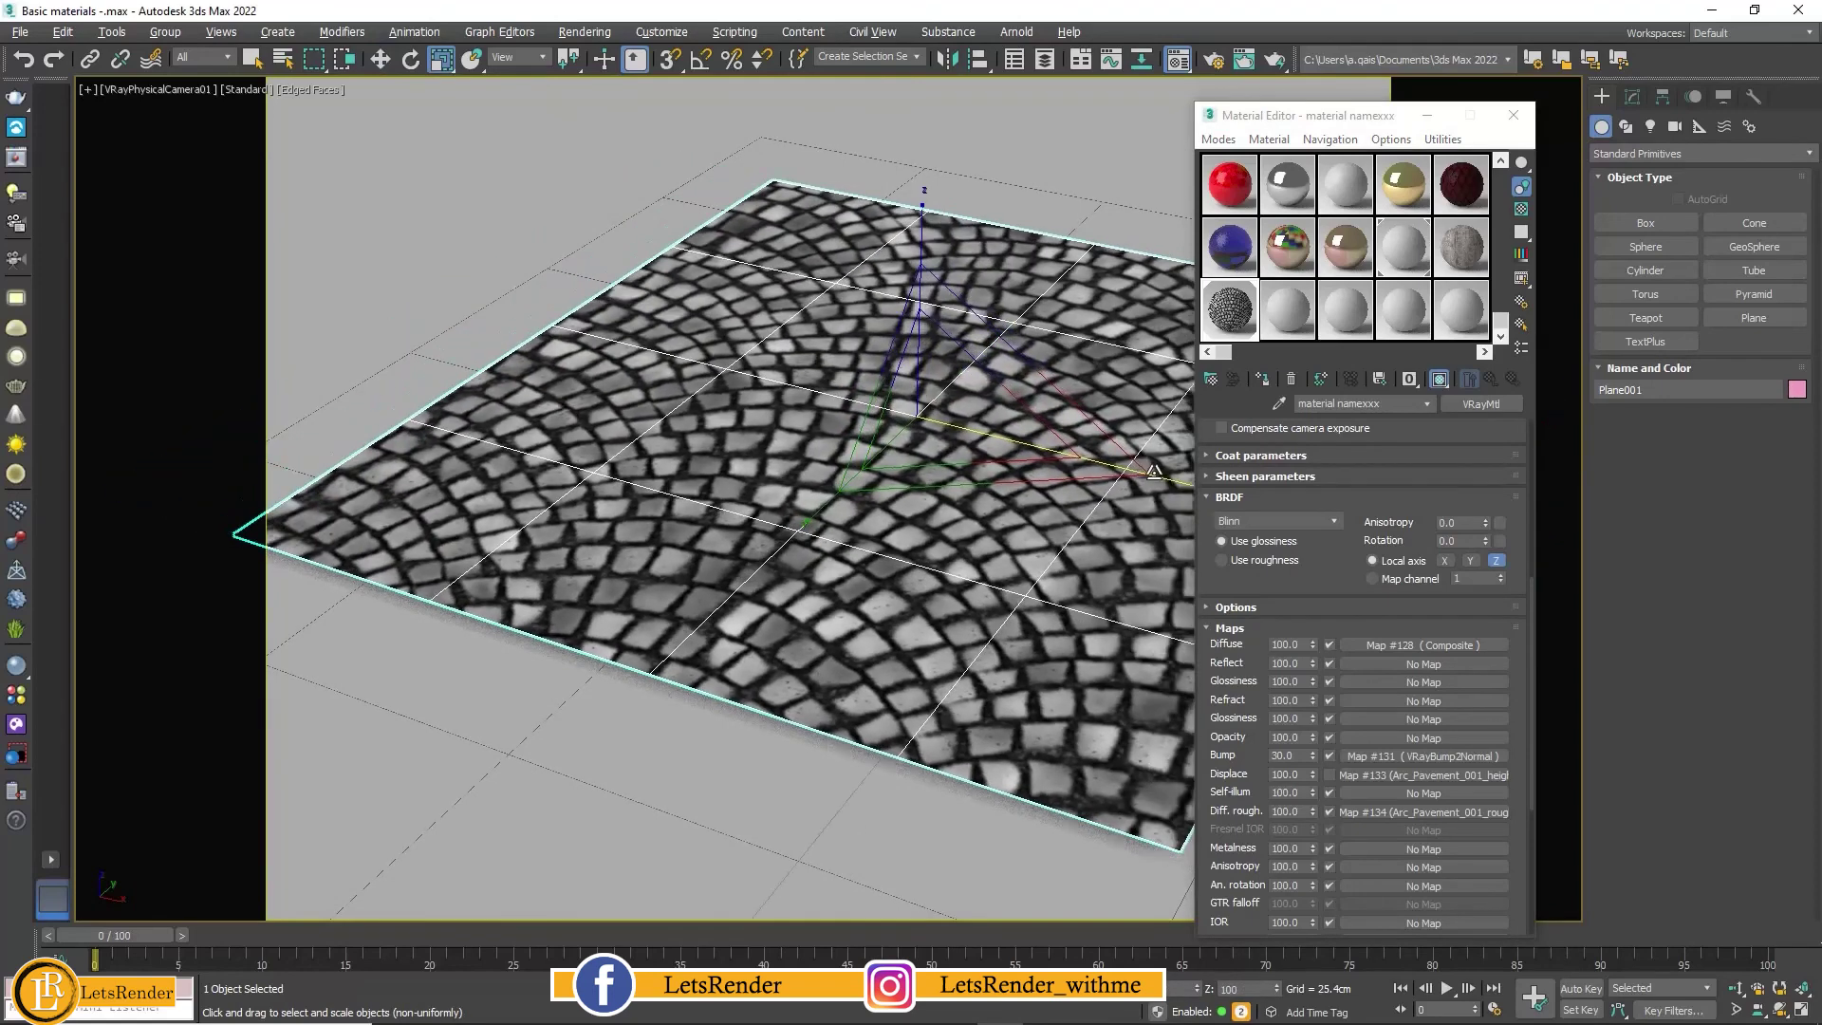
# Step: Add a VRayDisplacementMod to the plane with the Arc_Pavement_001 height map instanced as its Texmap
pyautogui.click(1632, 97)
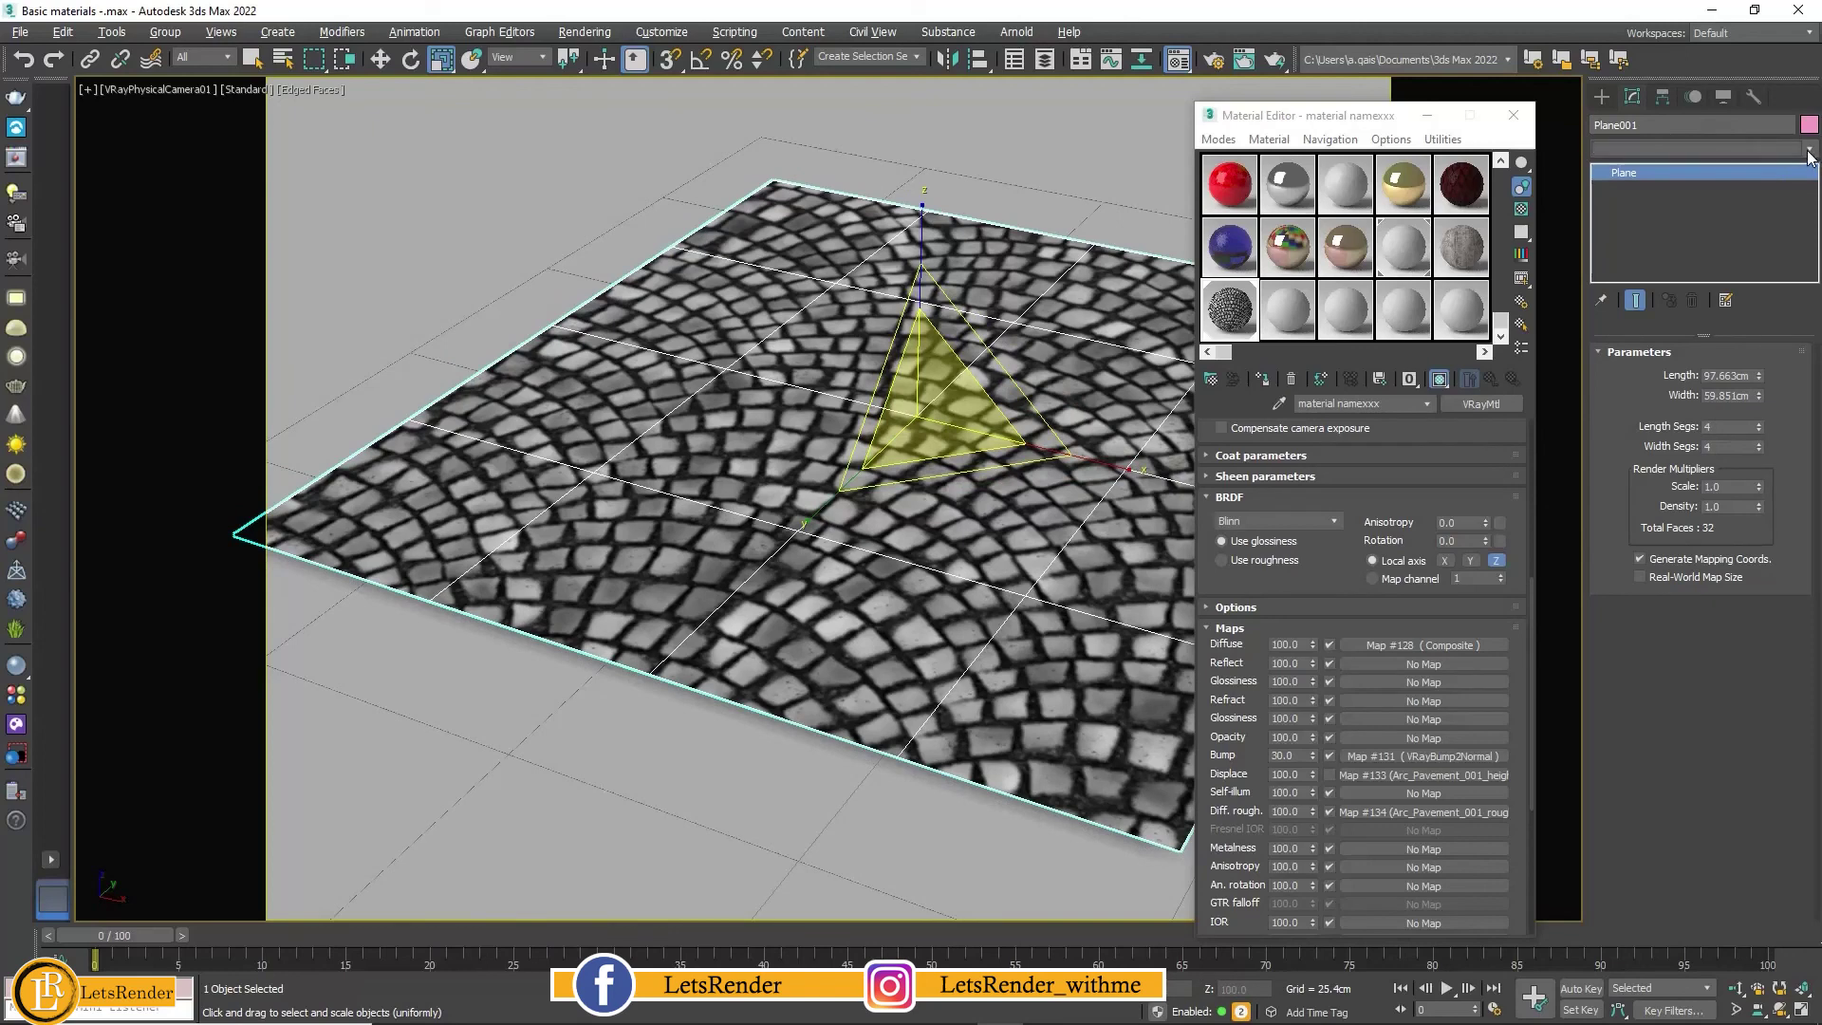
pyautogui.click(1809, 149)
pyautogui.scroll(-2, 1751, 475)
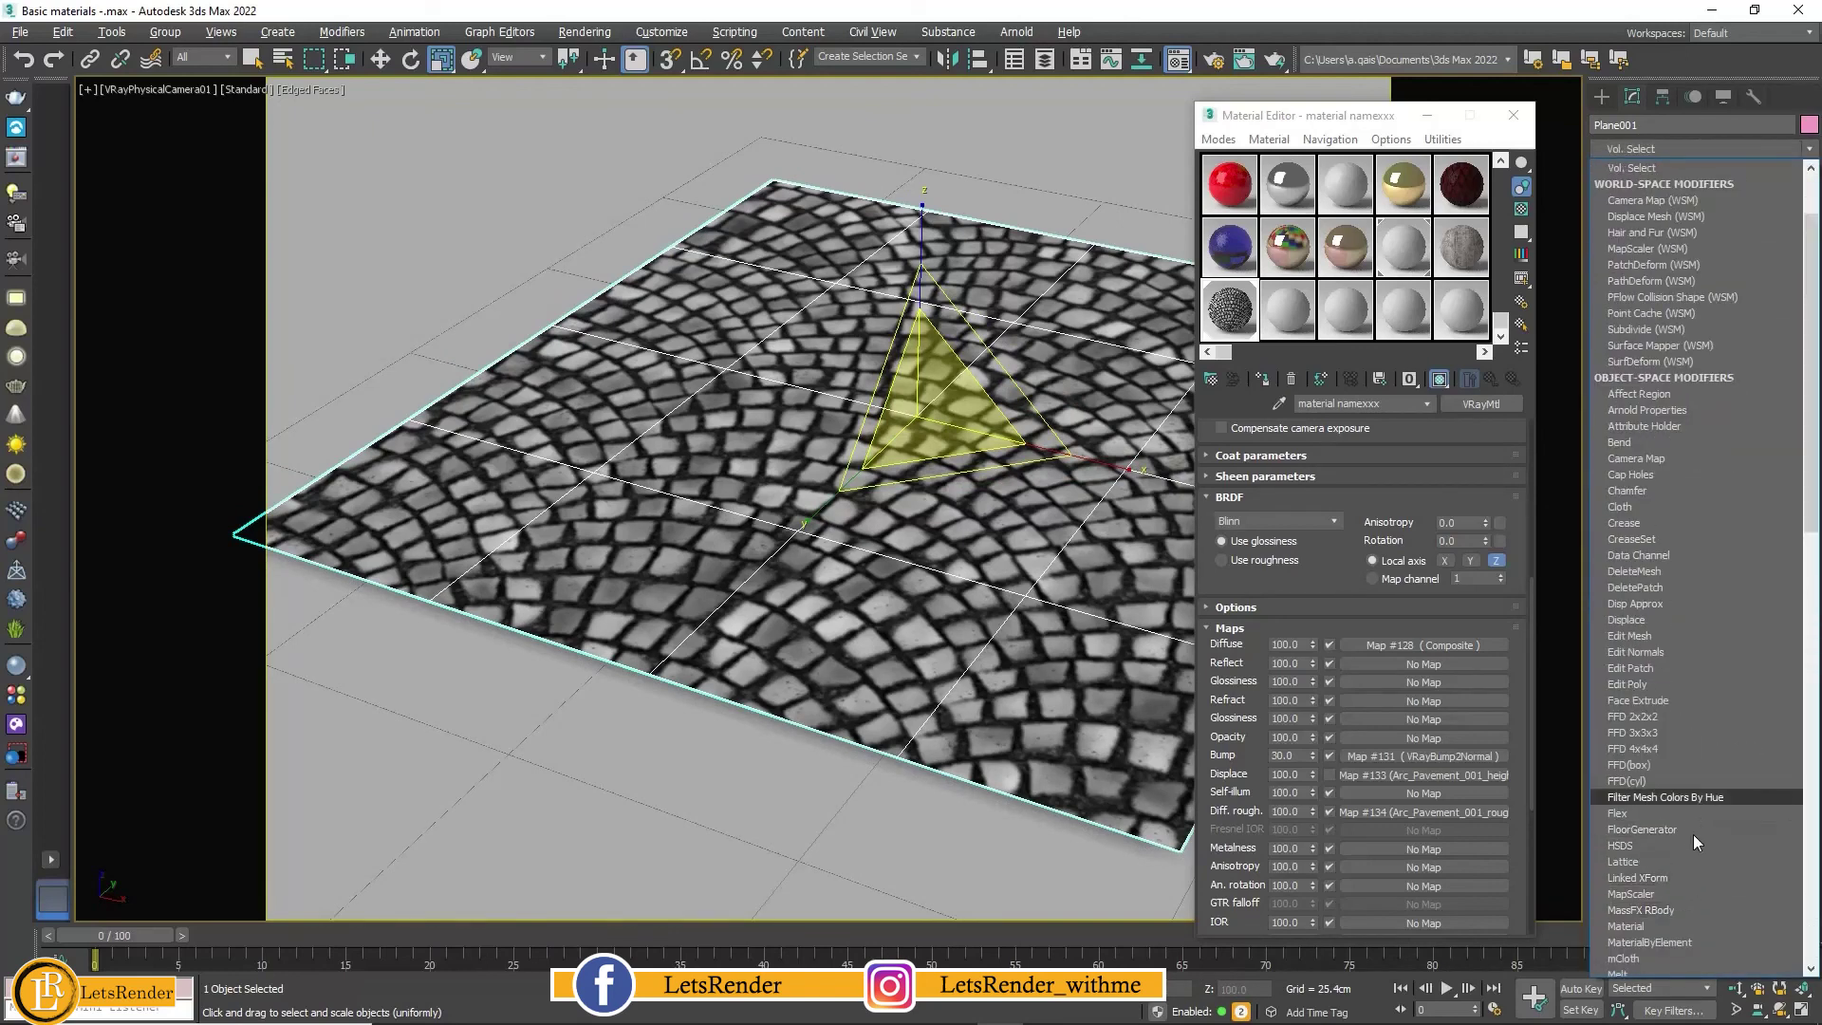
pyautogui.scroll(-20, 1693, 906)
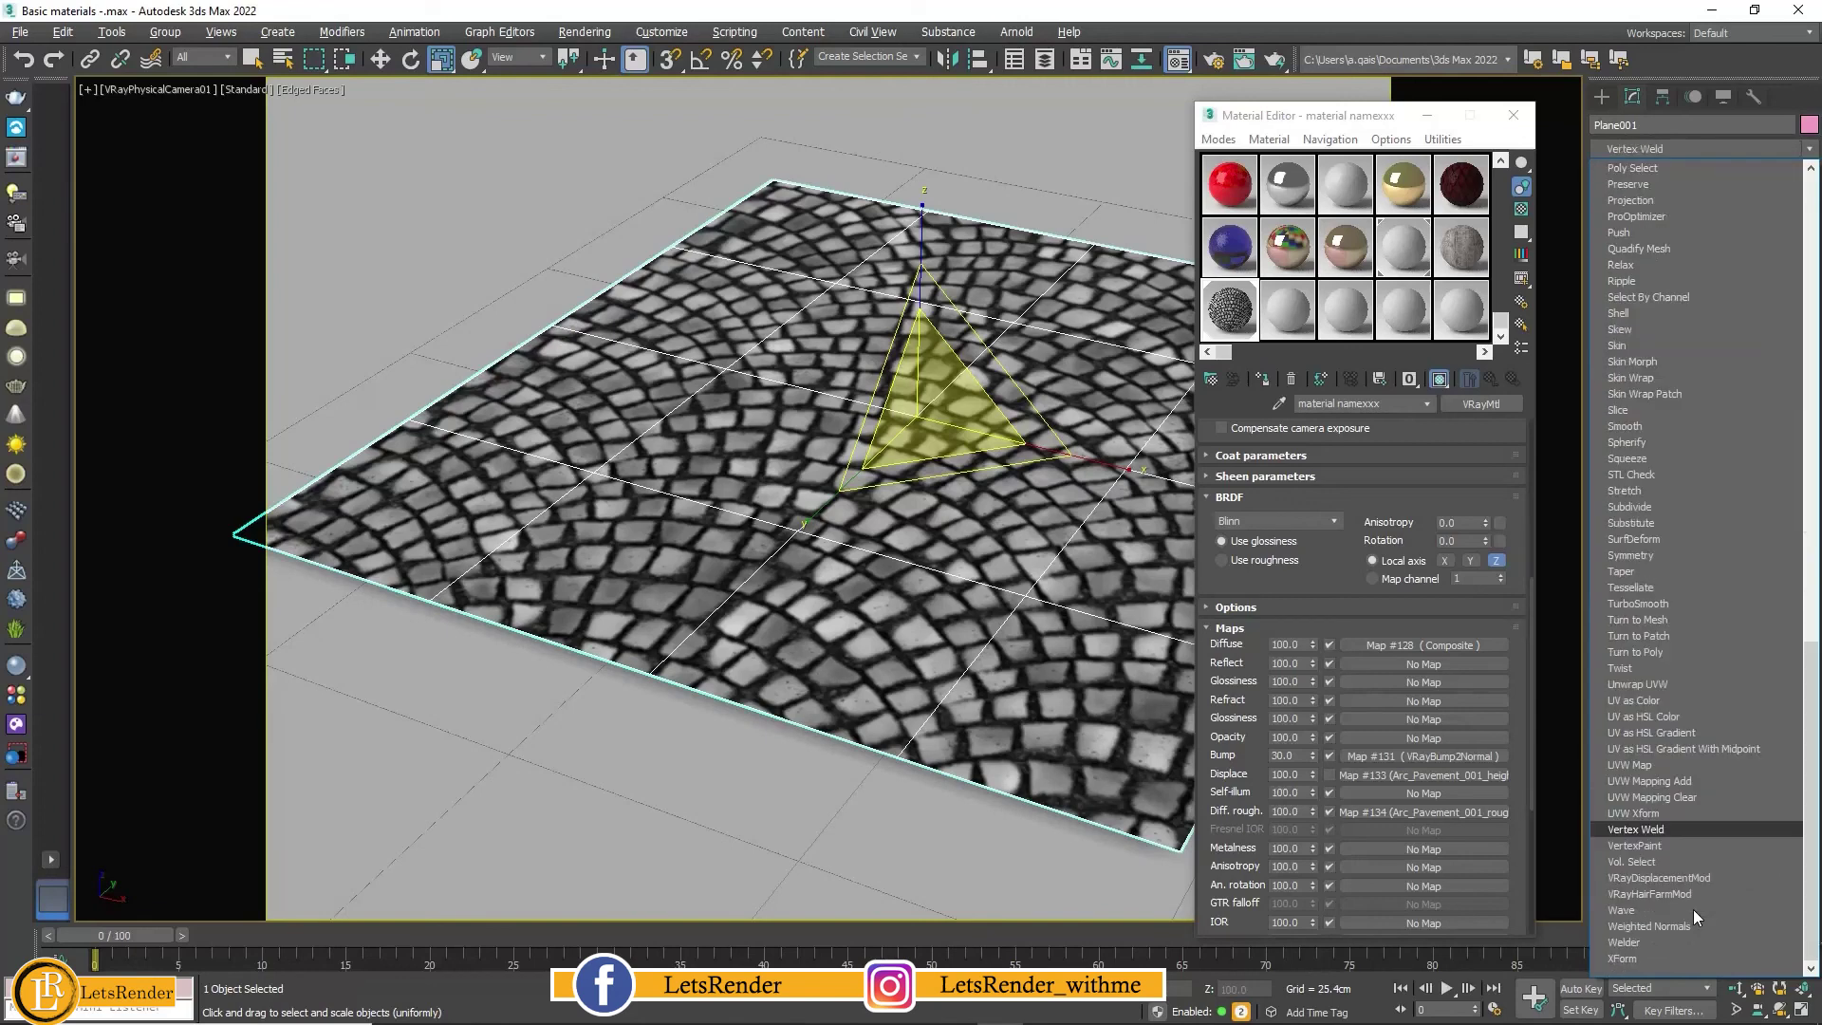
pyautogui.click(1690, 881)
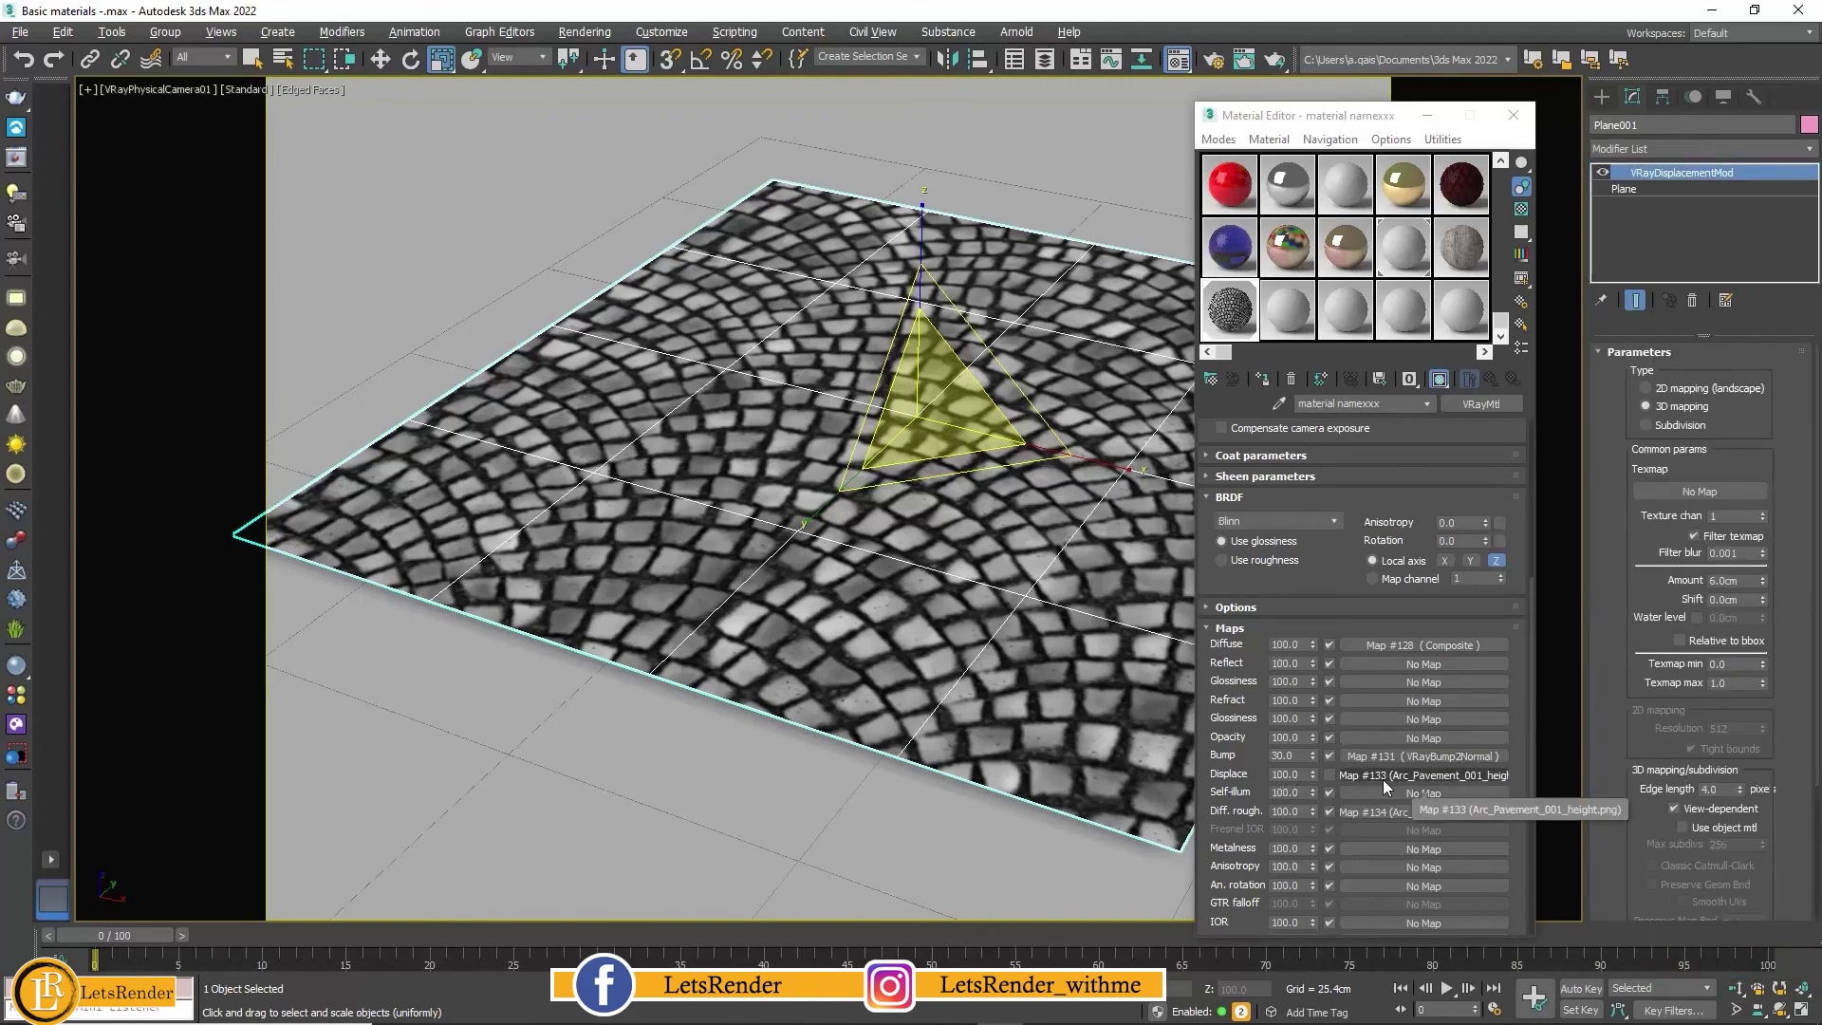
pyautogui.moveTo(1414, 775)
pyautogui.mouseDown()
pyautogui.moveTo(1727, 550)
pyautogui.moveTo(1716, 494)
pyautogui.mouseUp()
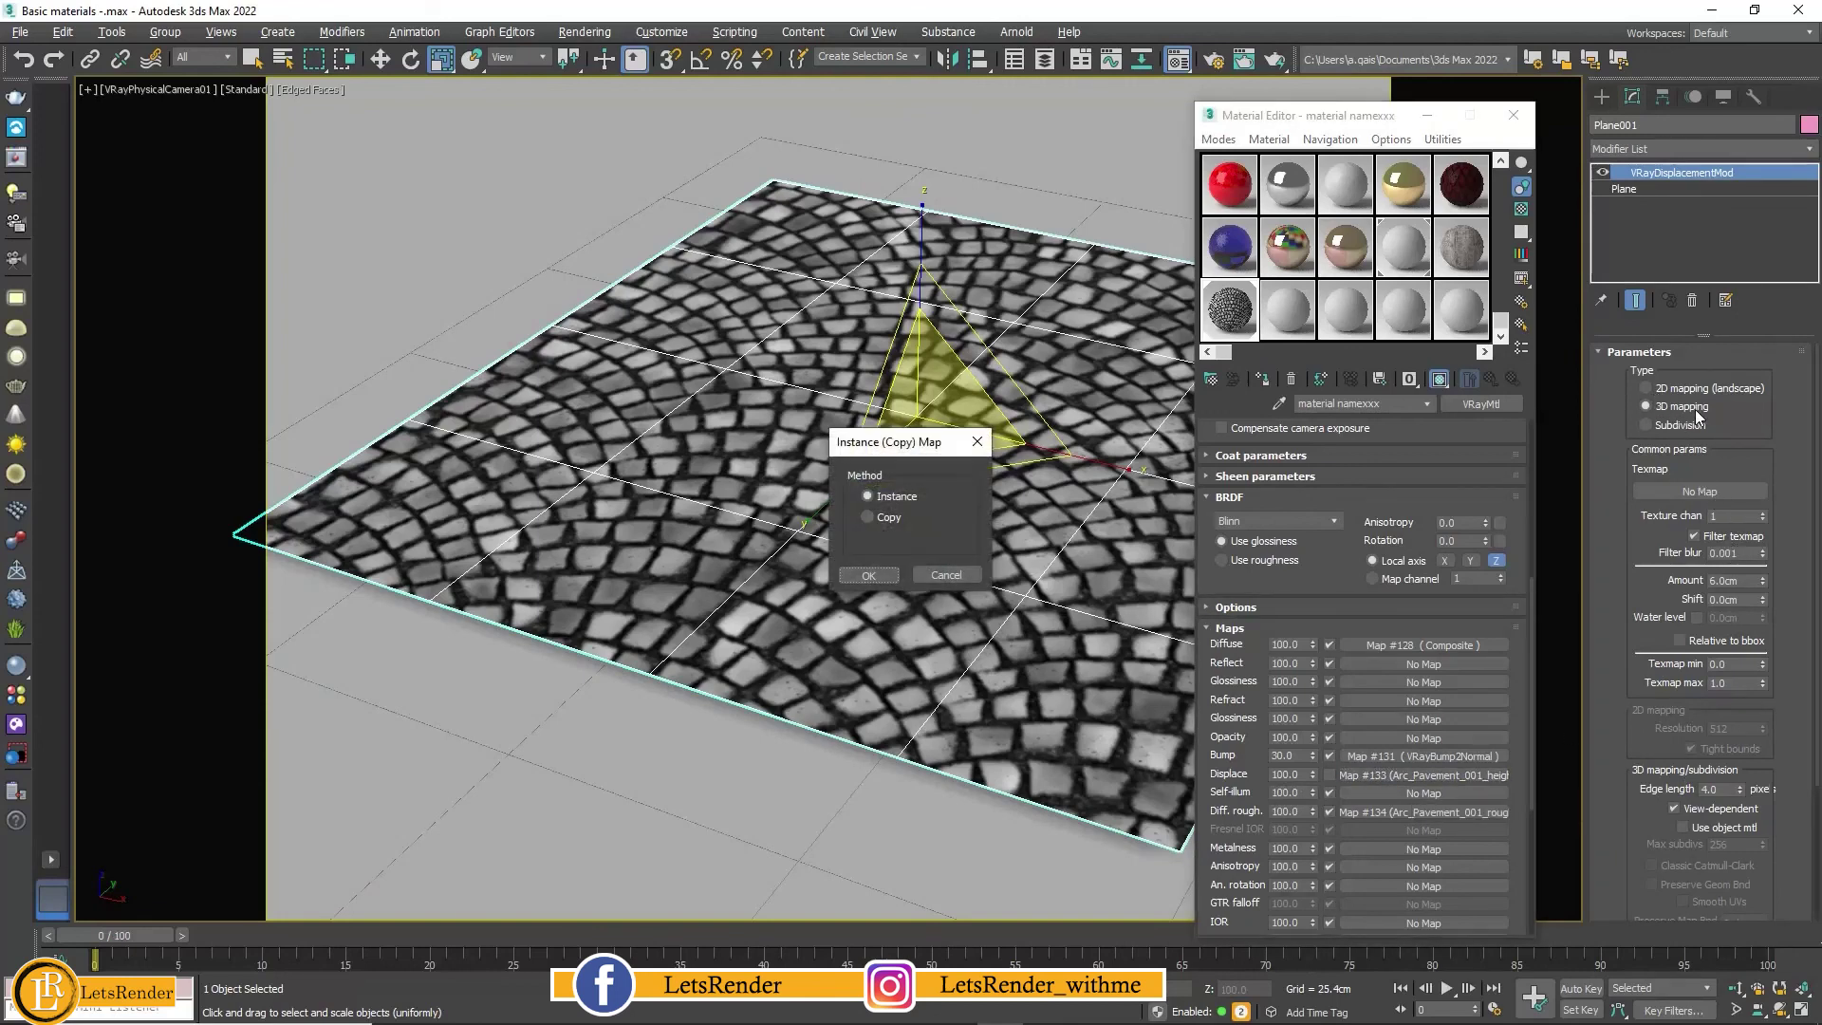
pyautogui.click(867, 578)
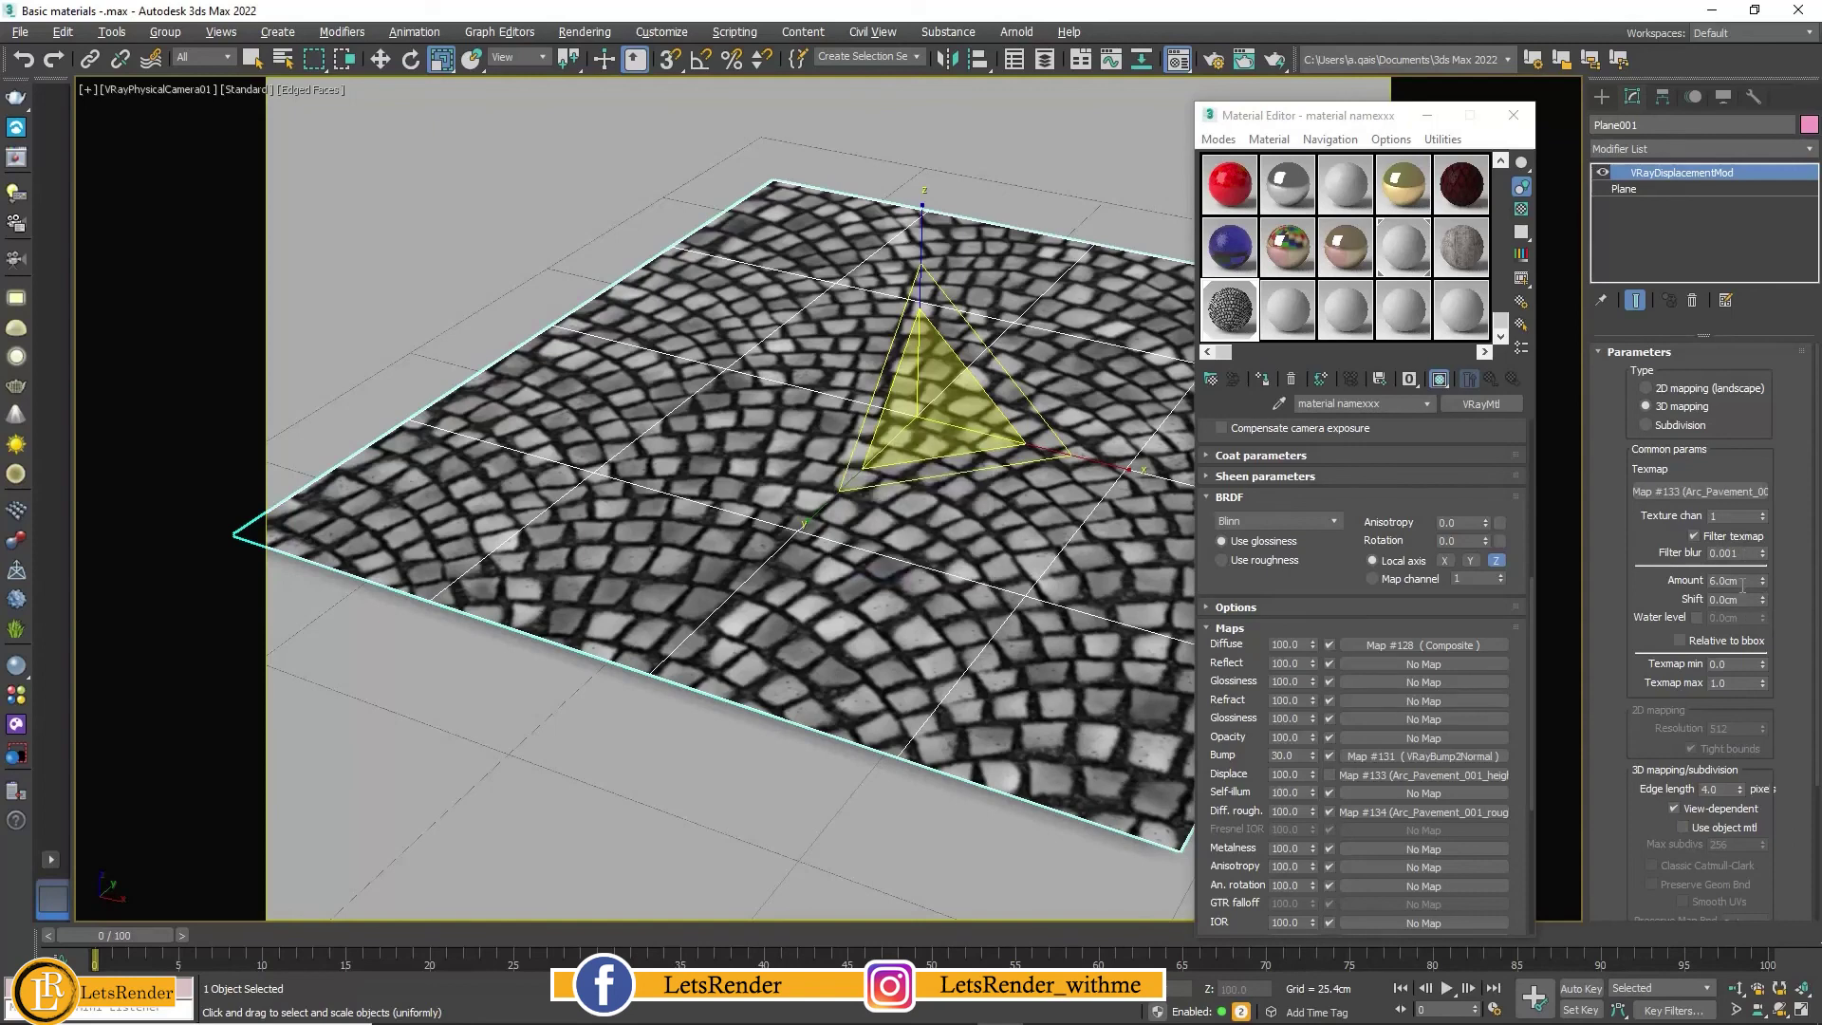
pyautogui.scroll(-3, 1603, 613)
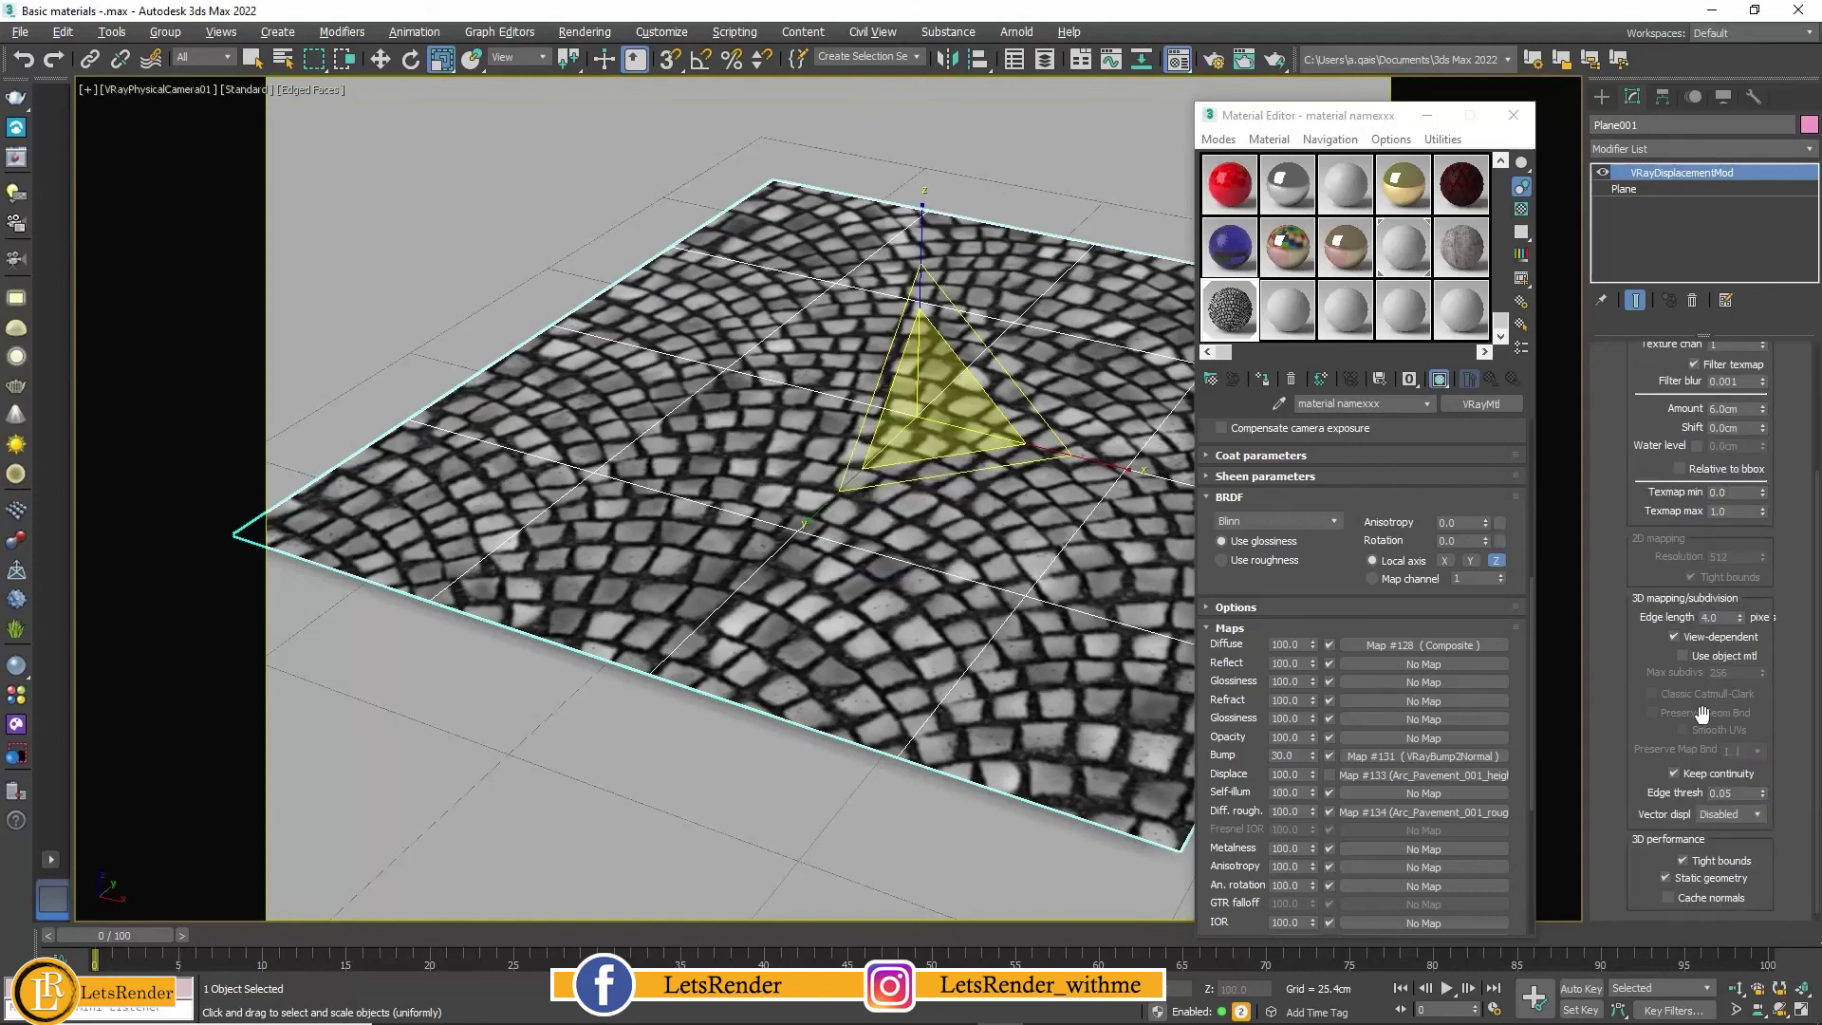
pyautogui.moveTo(1618, 866); pyautogui.dragTo(1625, 770)
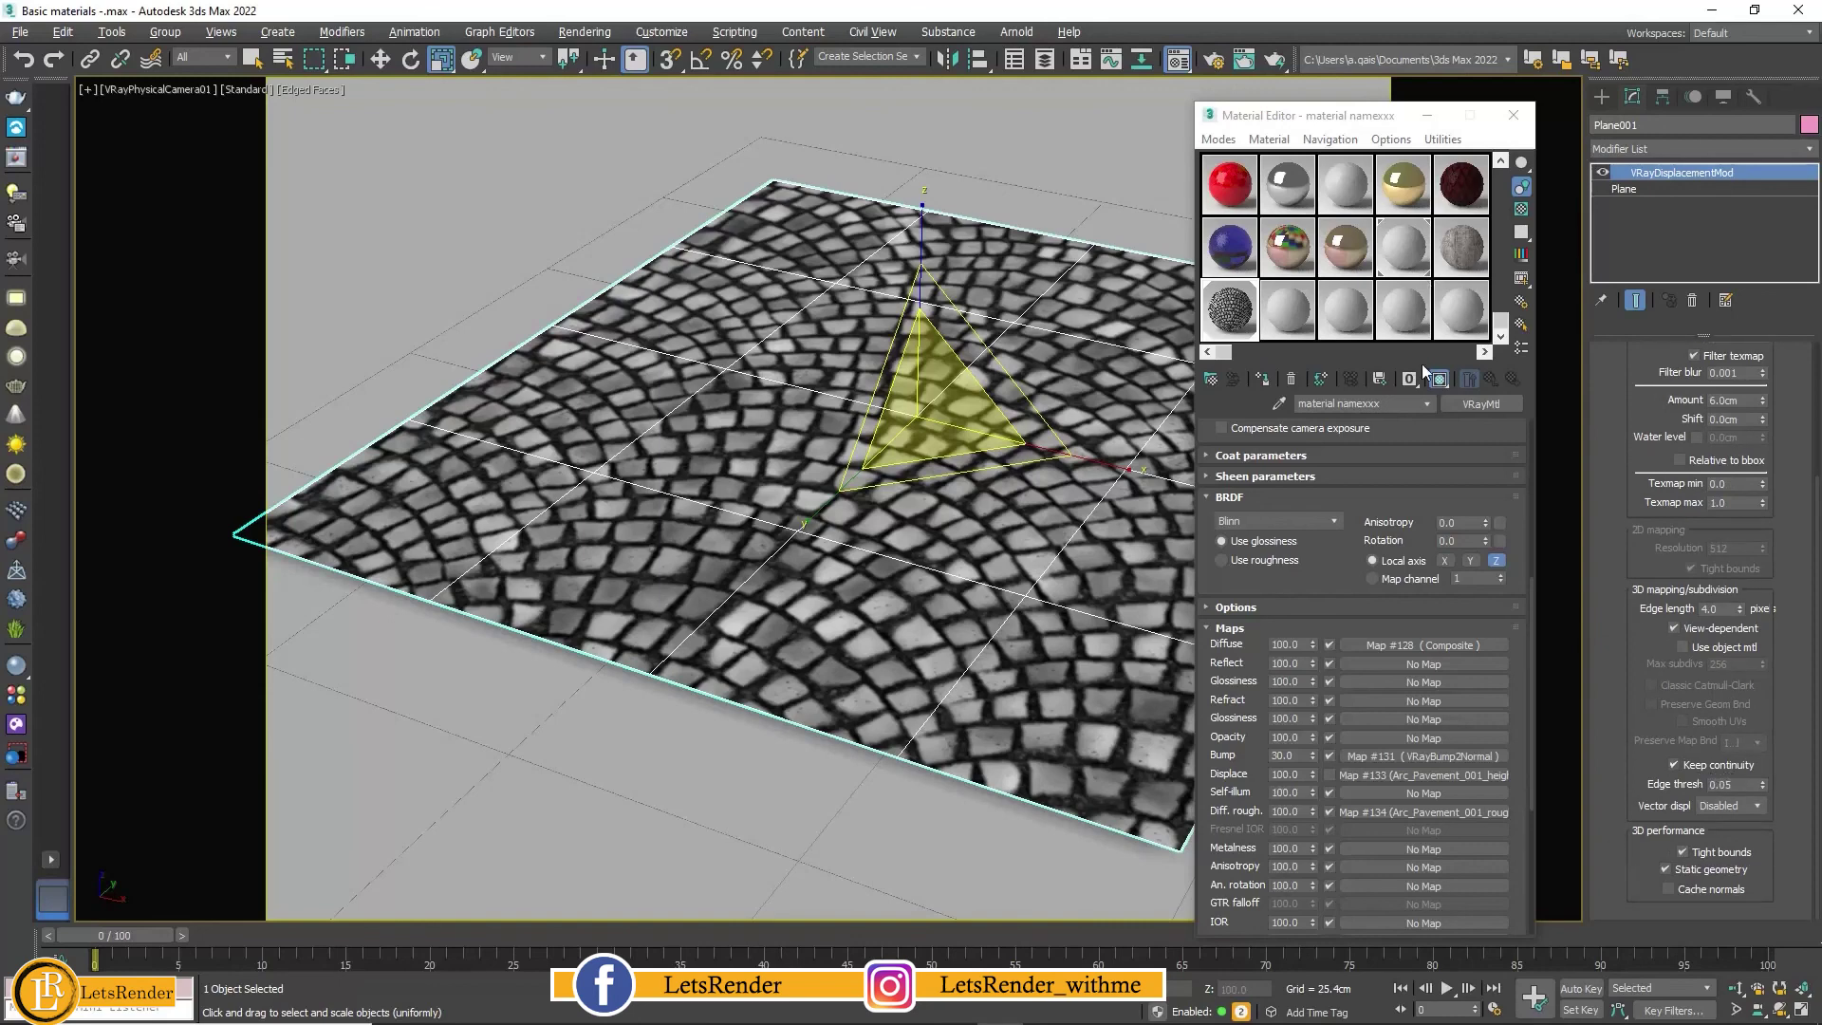
# Step: Render the displaced plane and zoom the frame buffer to inspect the raised cobblestones
pyautogui.hotkey('shift', 'q')
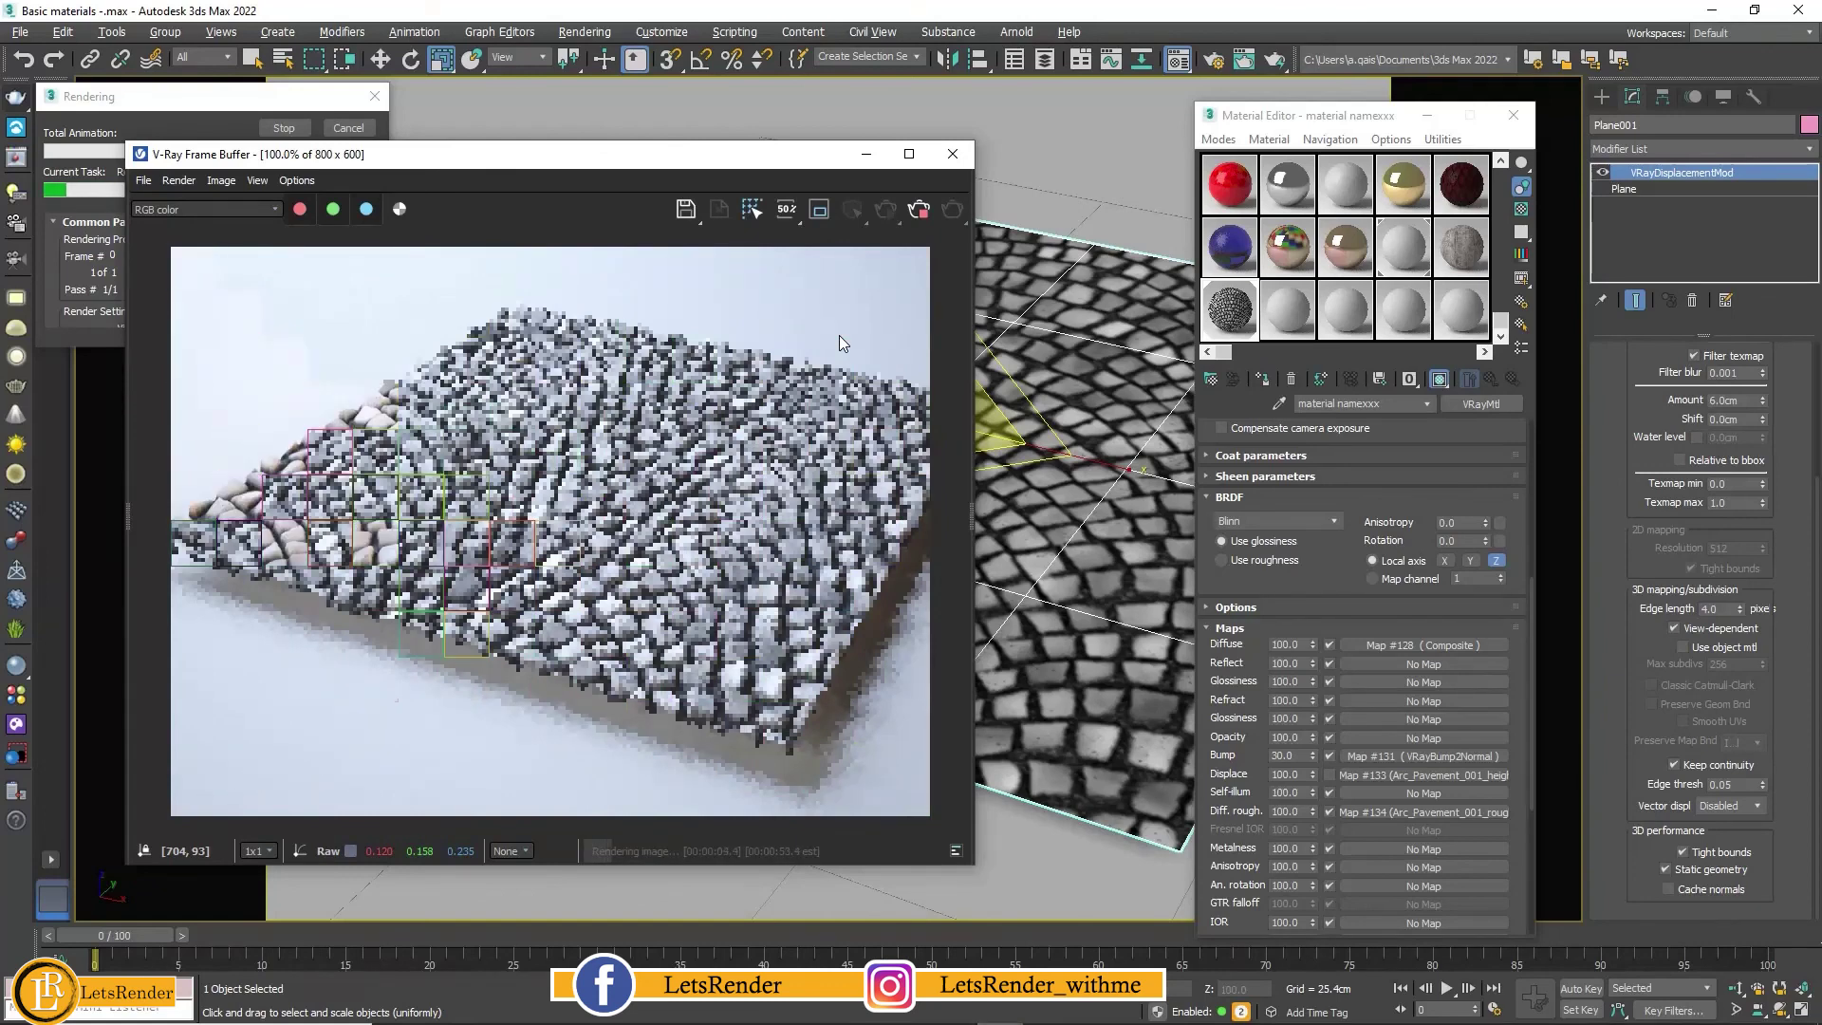
pyautogui.scroll(2, 401, 532)
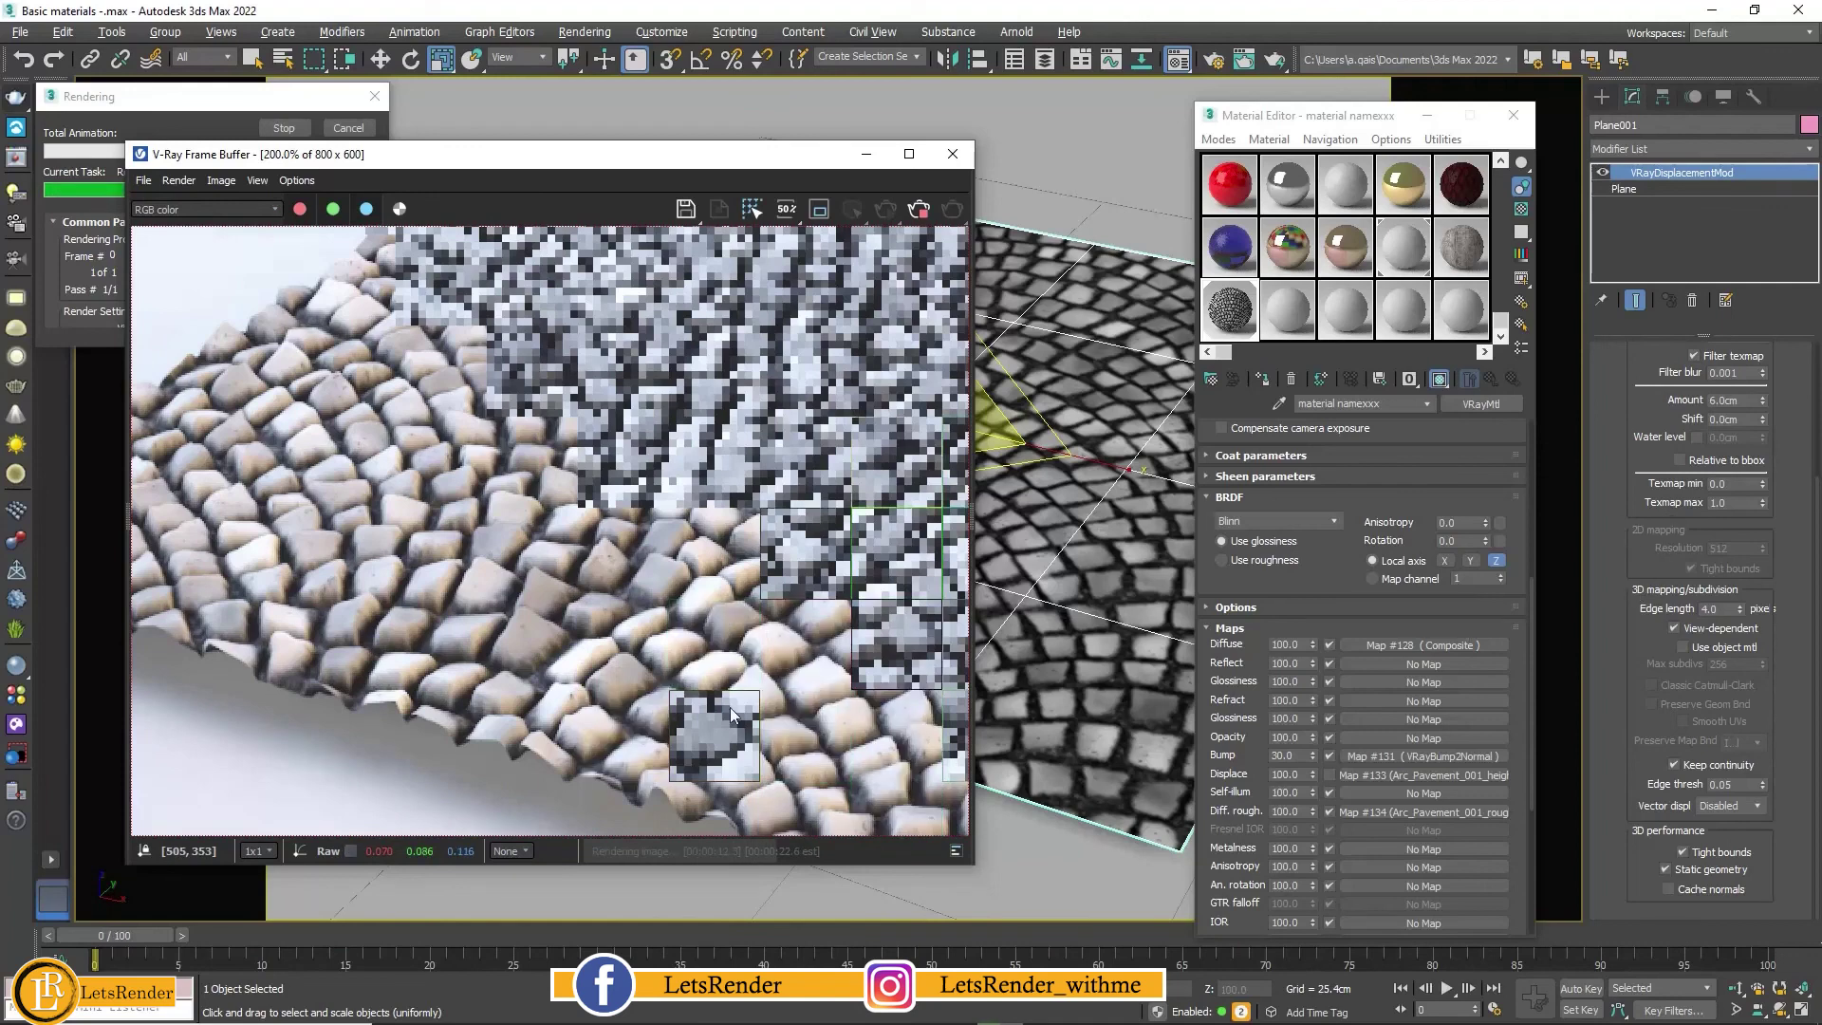
pyautogui.scroll(-2, 731, 708)
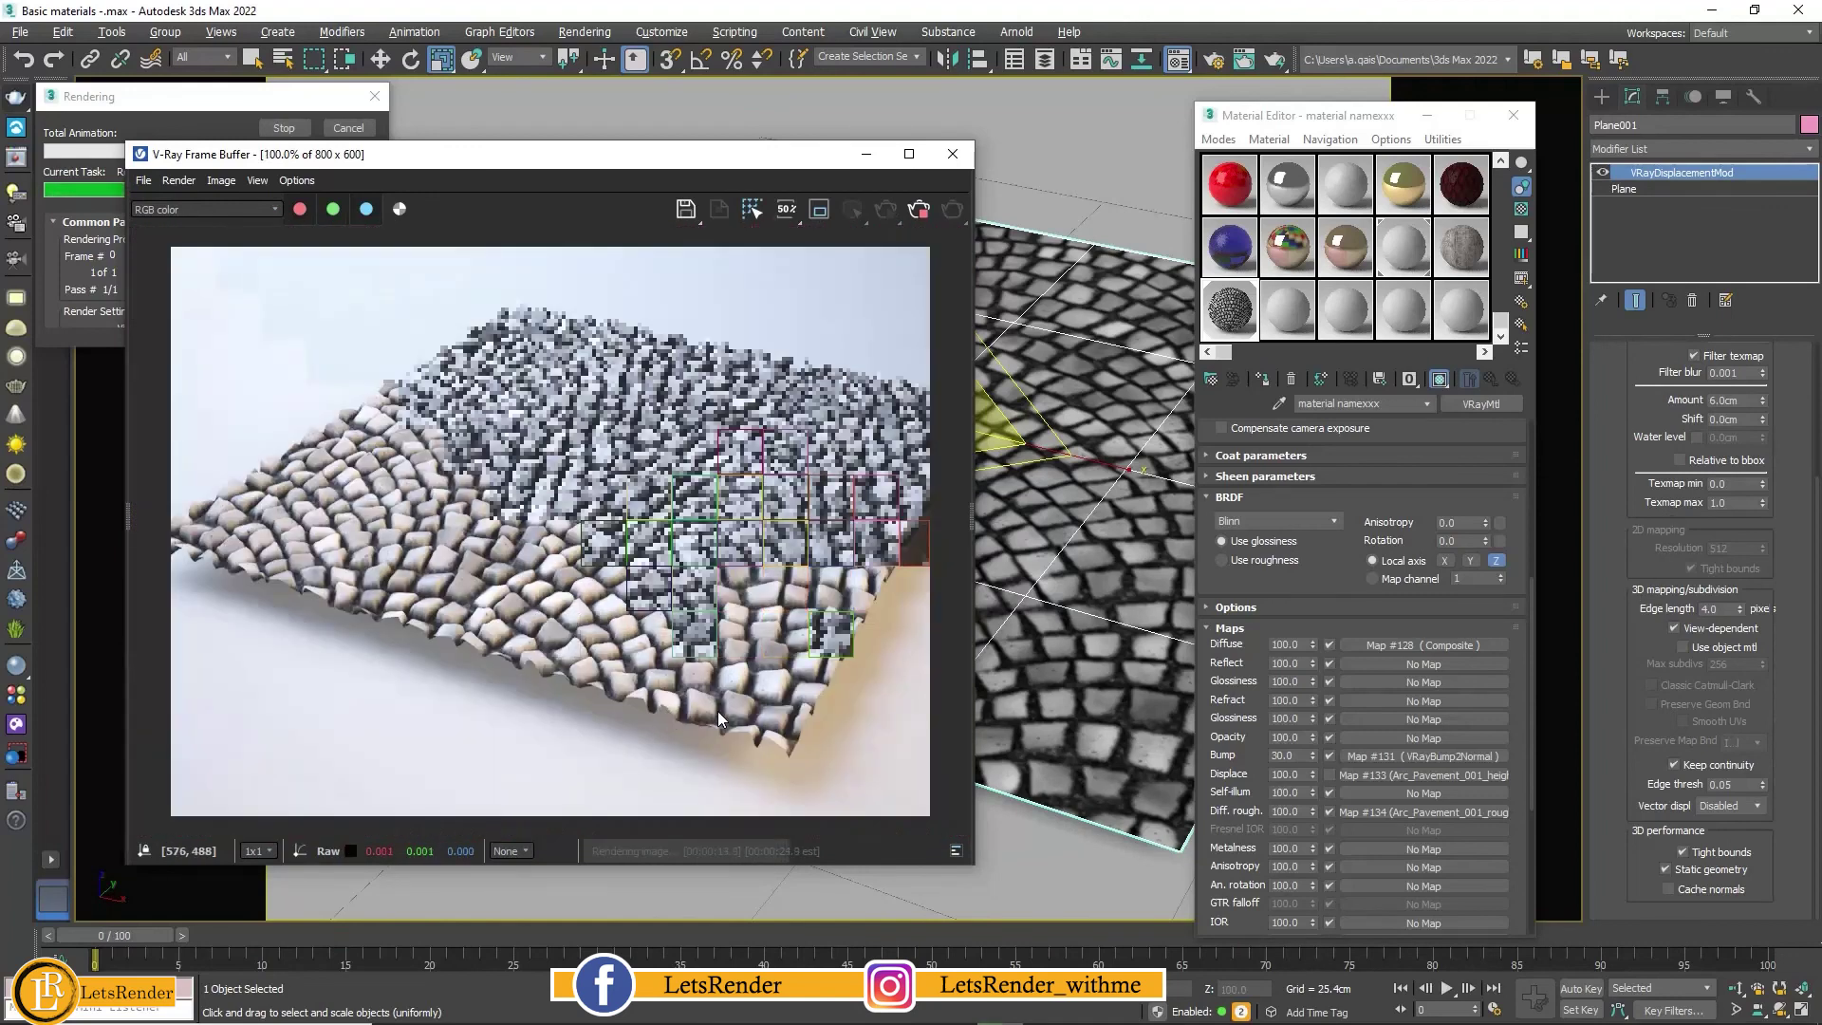